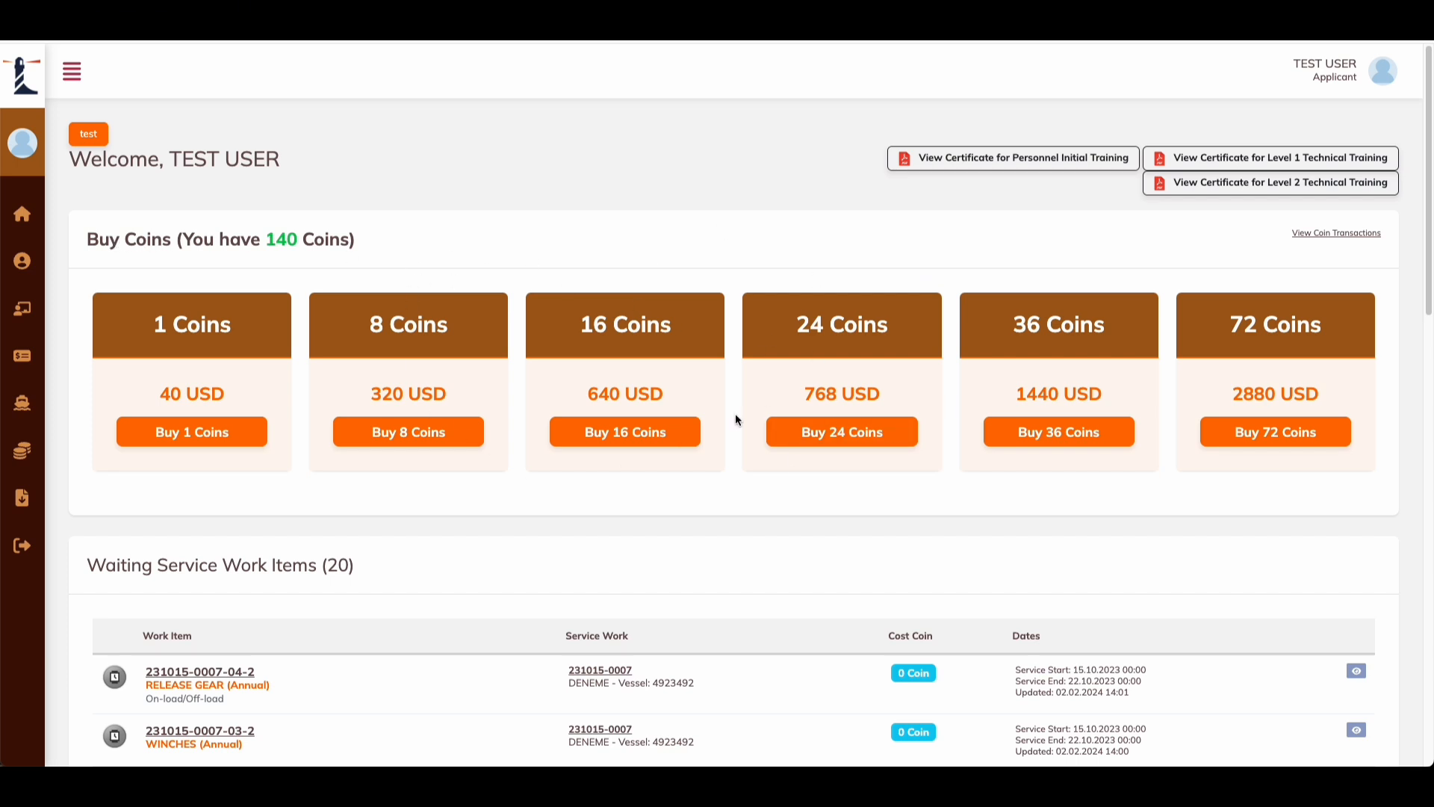
Step: Expand Coins in the sidebar, noting the 140-coin balance and the waiting work items
drag(315, 239, 233, 239)
click(317, 240)
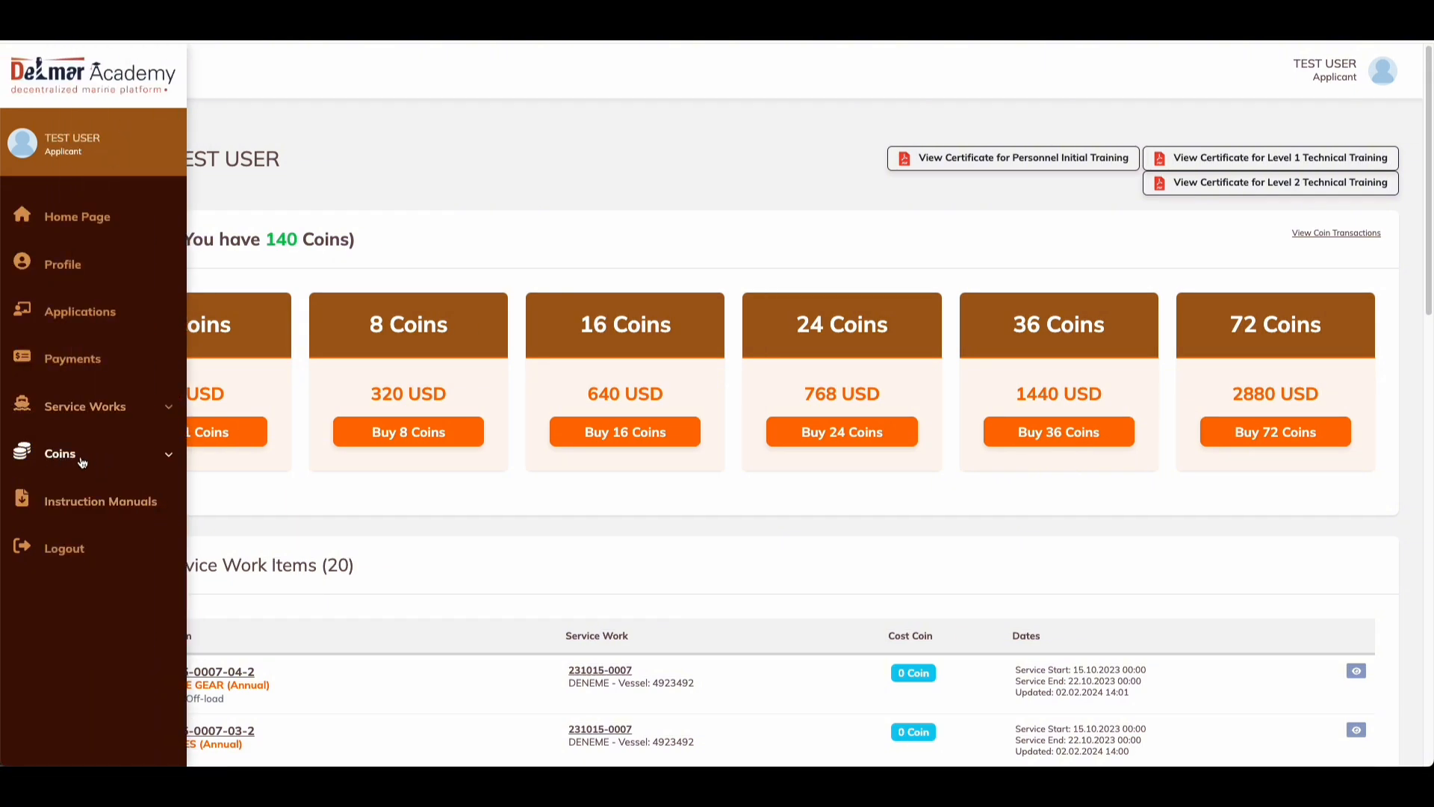
click(74, 461)
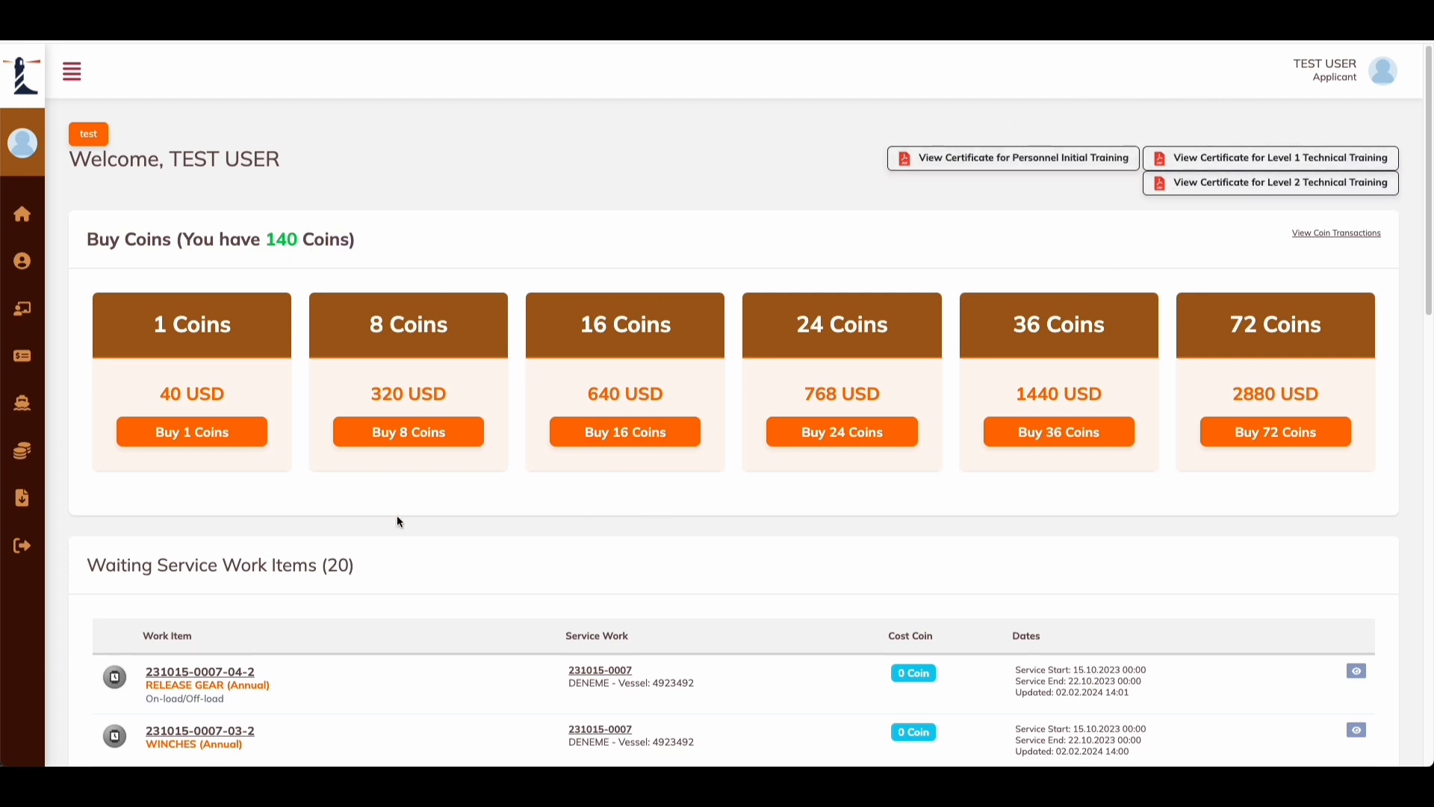
drag(341, 567, 156, 567)
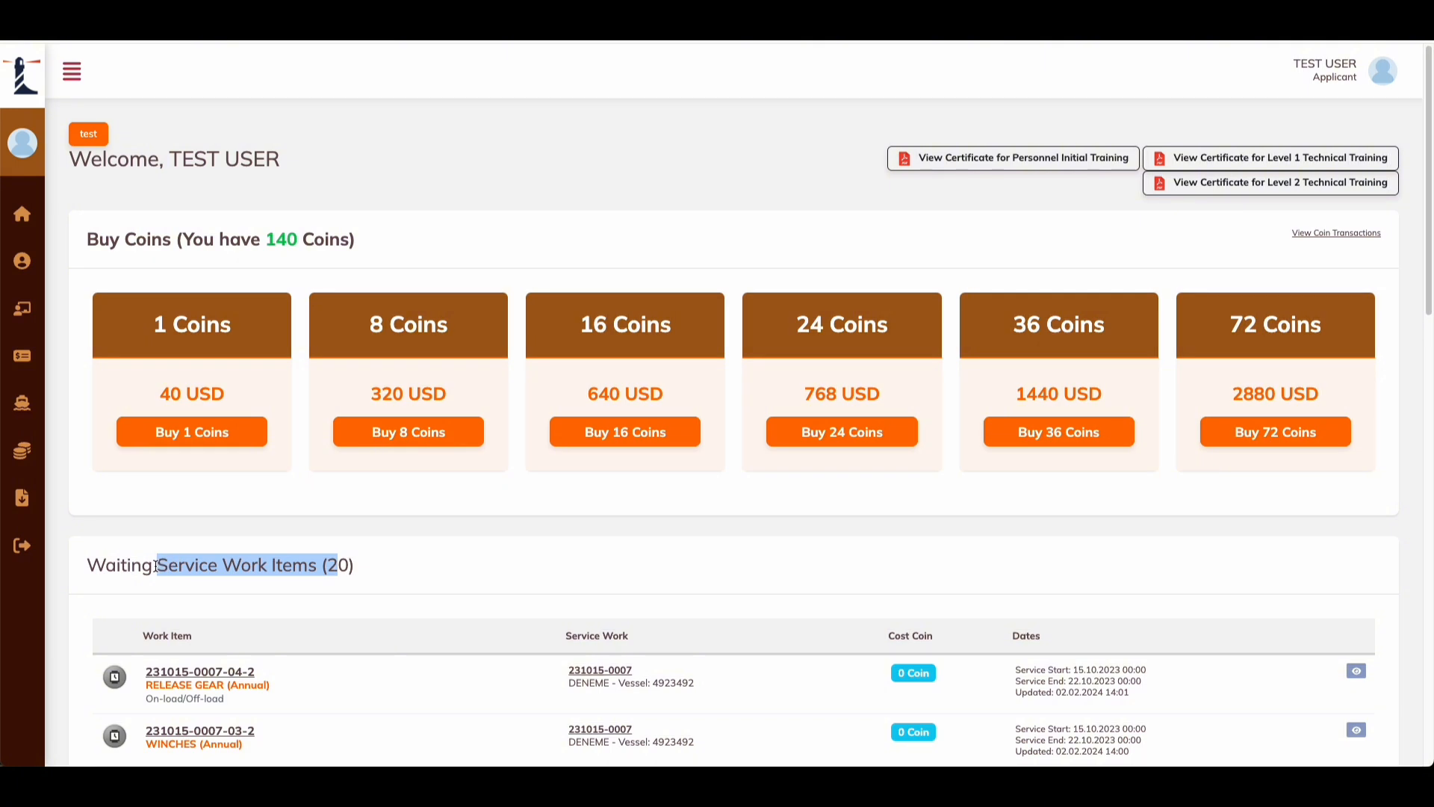
click(297, 566)
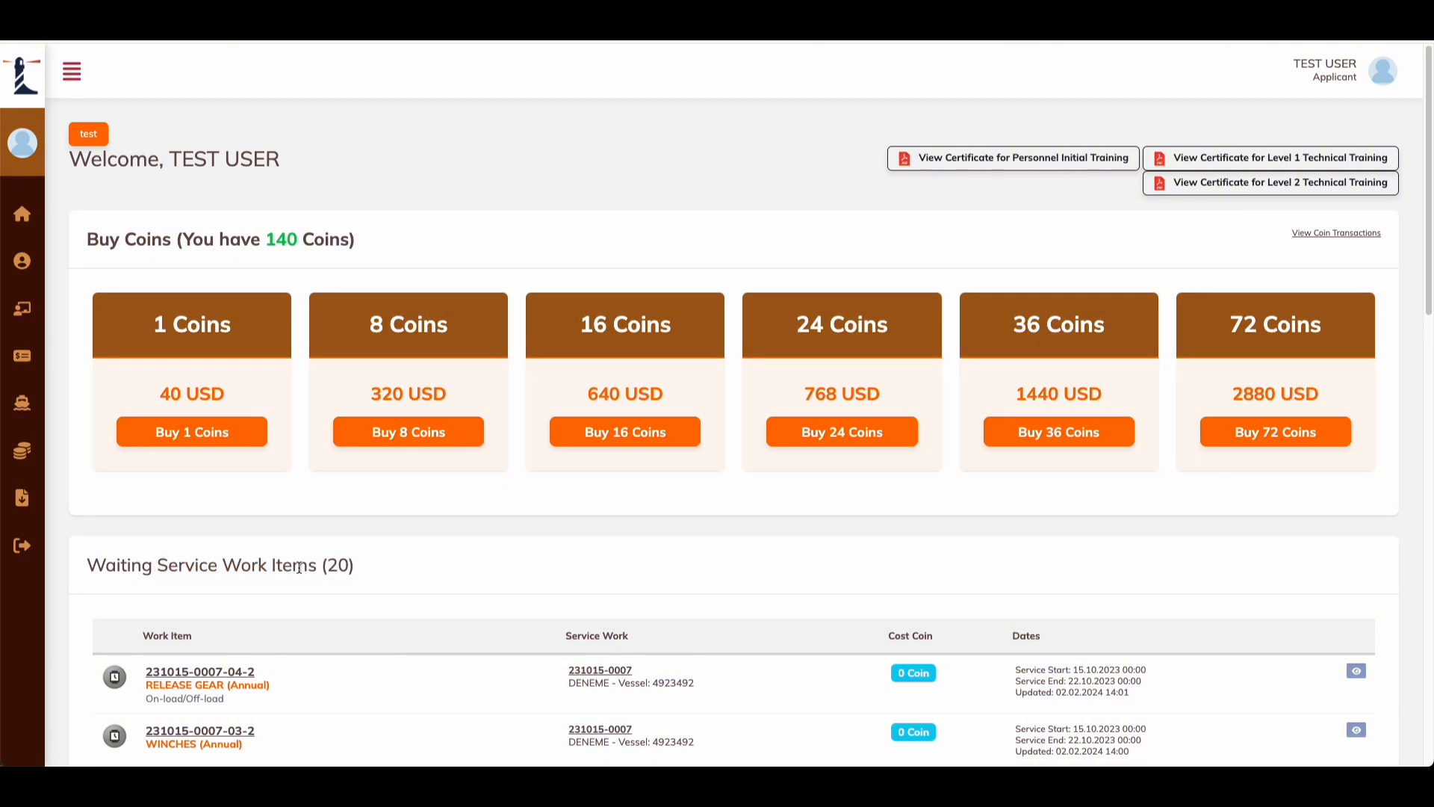
drag(318, 567, 228, 565)
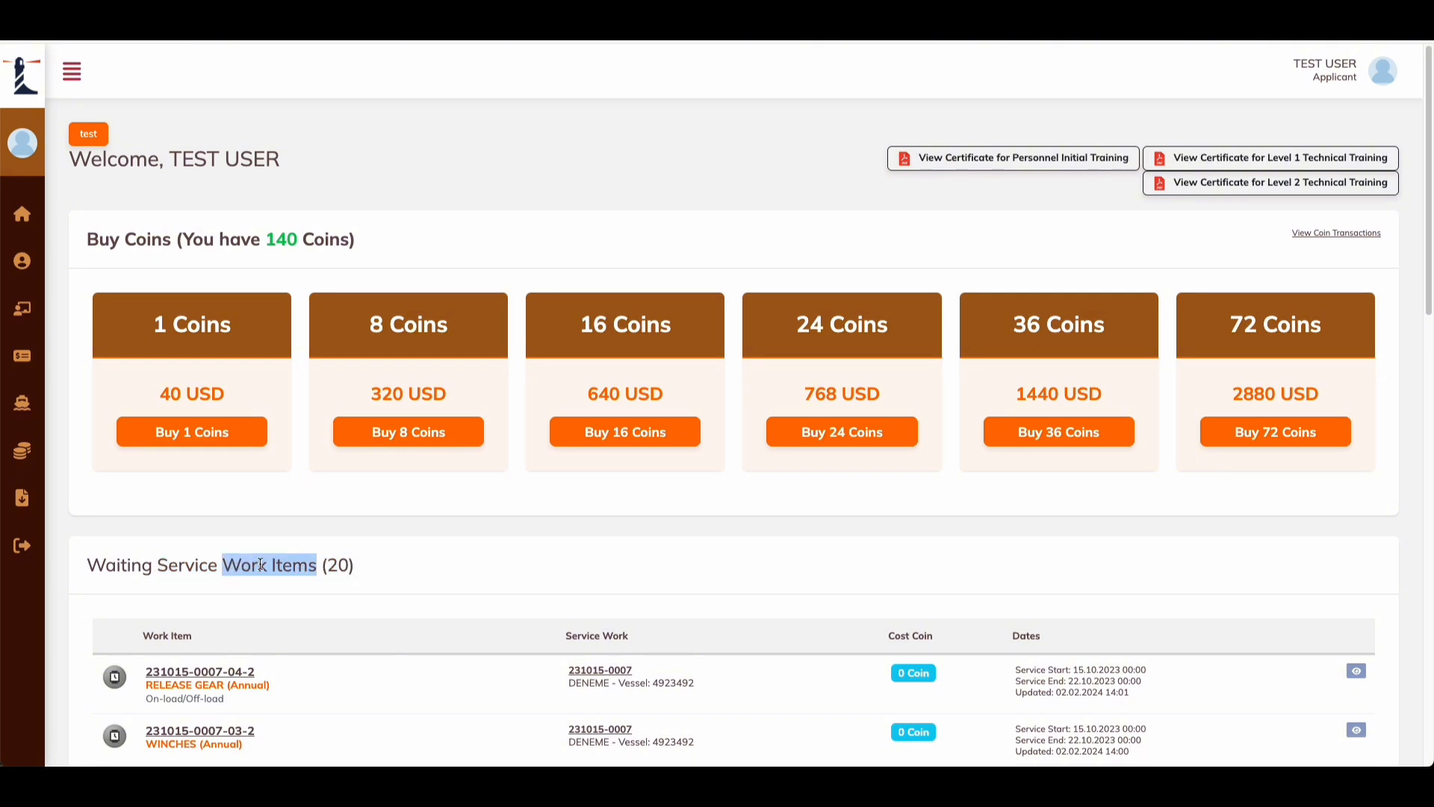
click(260, 565)
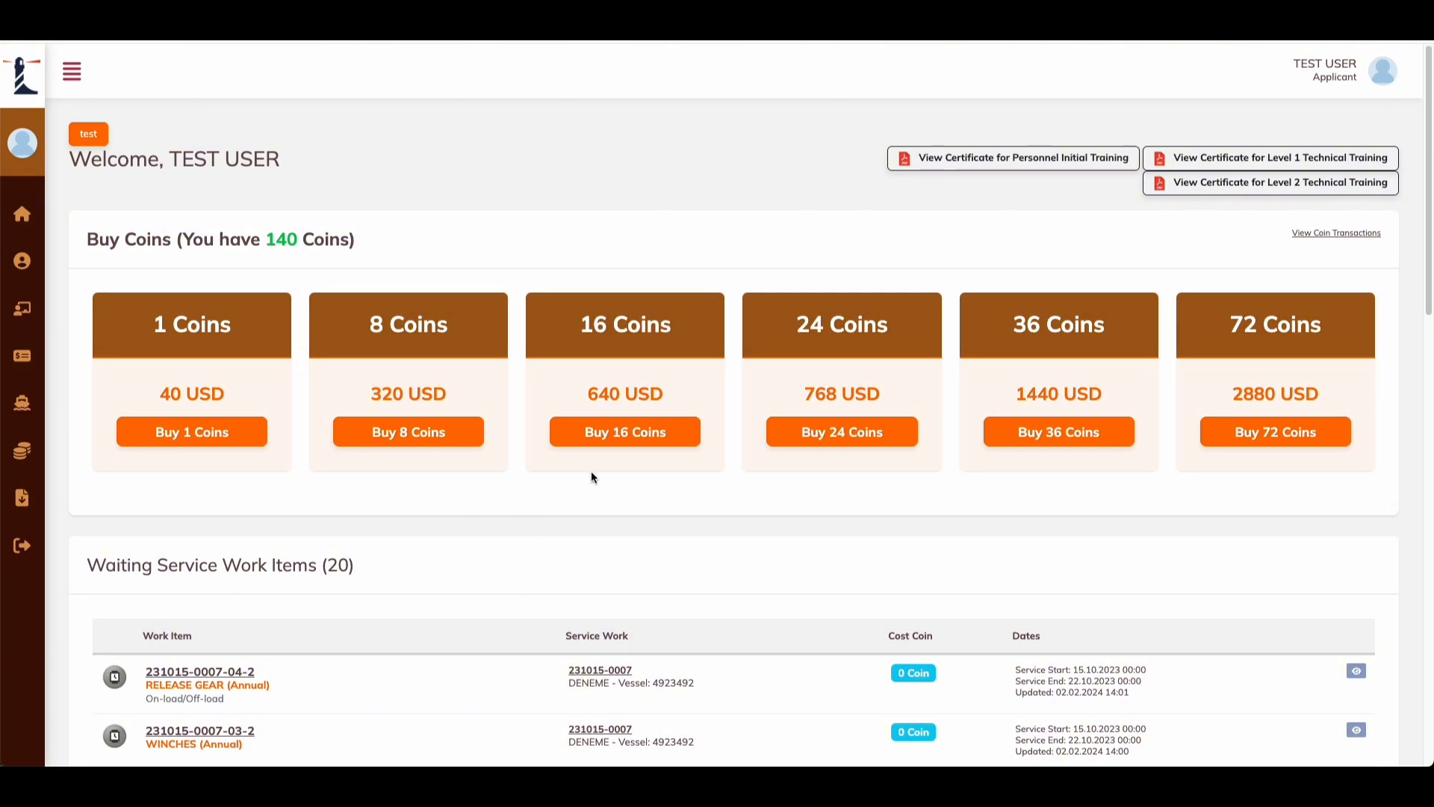
Step: Open Profile and review the nationality, e-mail and profile picture details on Applicants Details
mouse_move(60, 220)
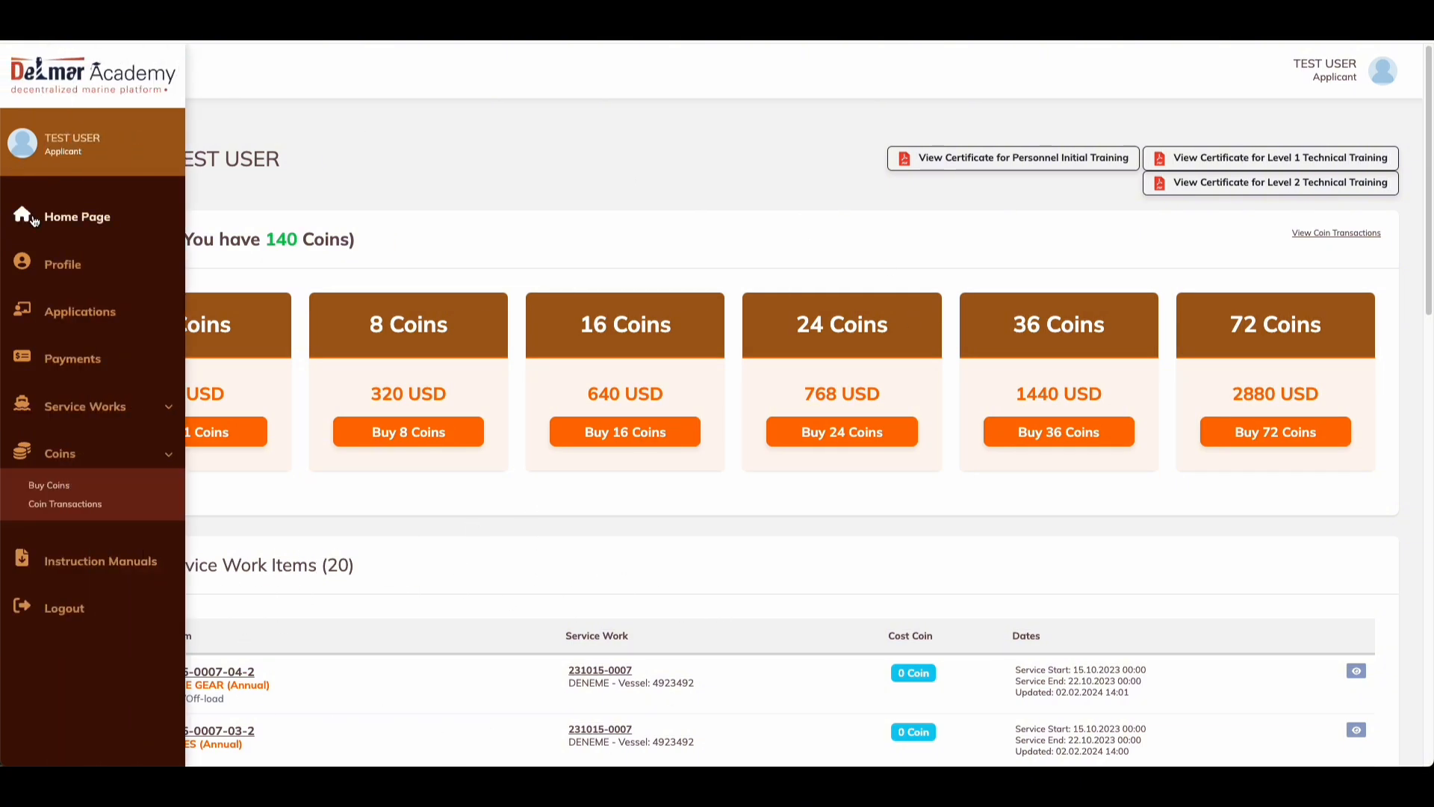
click(71, 268)
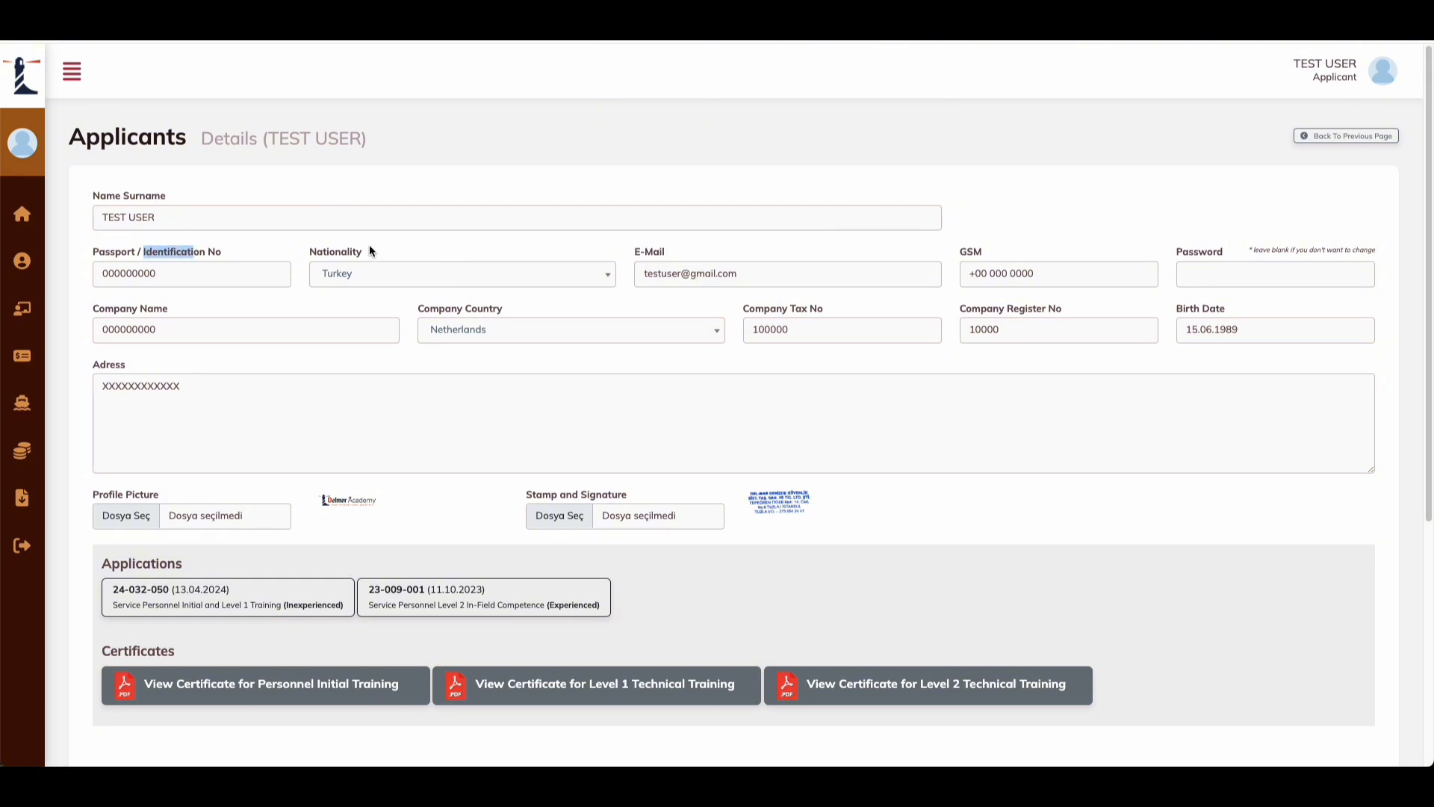
drag(364, 252, 327, 252)
drag(659, 253, 634, 253)
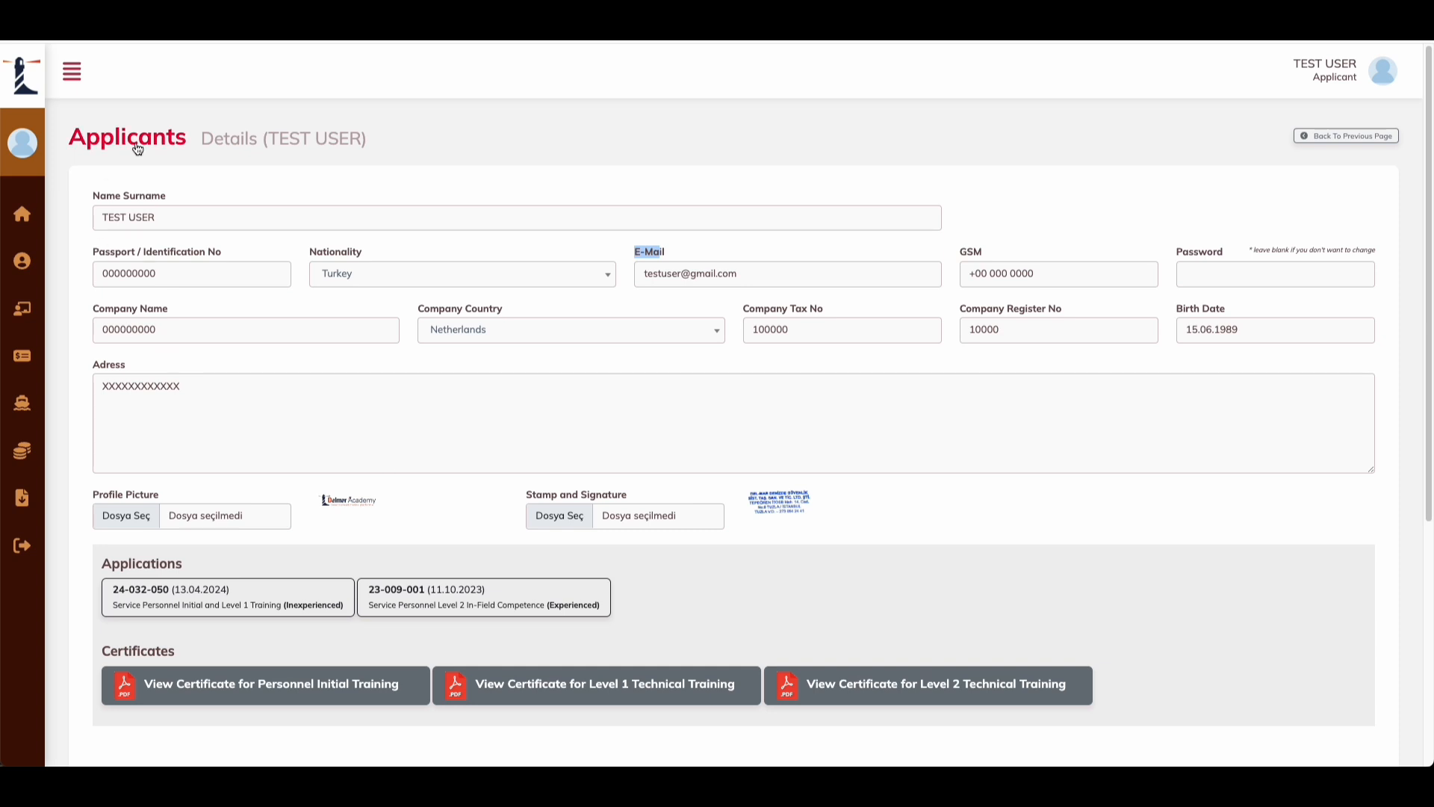
mouse_move(64, 267)
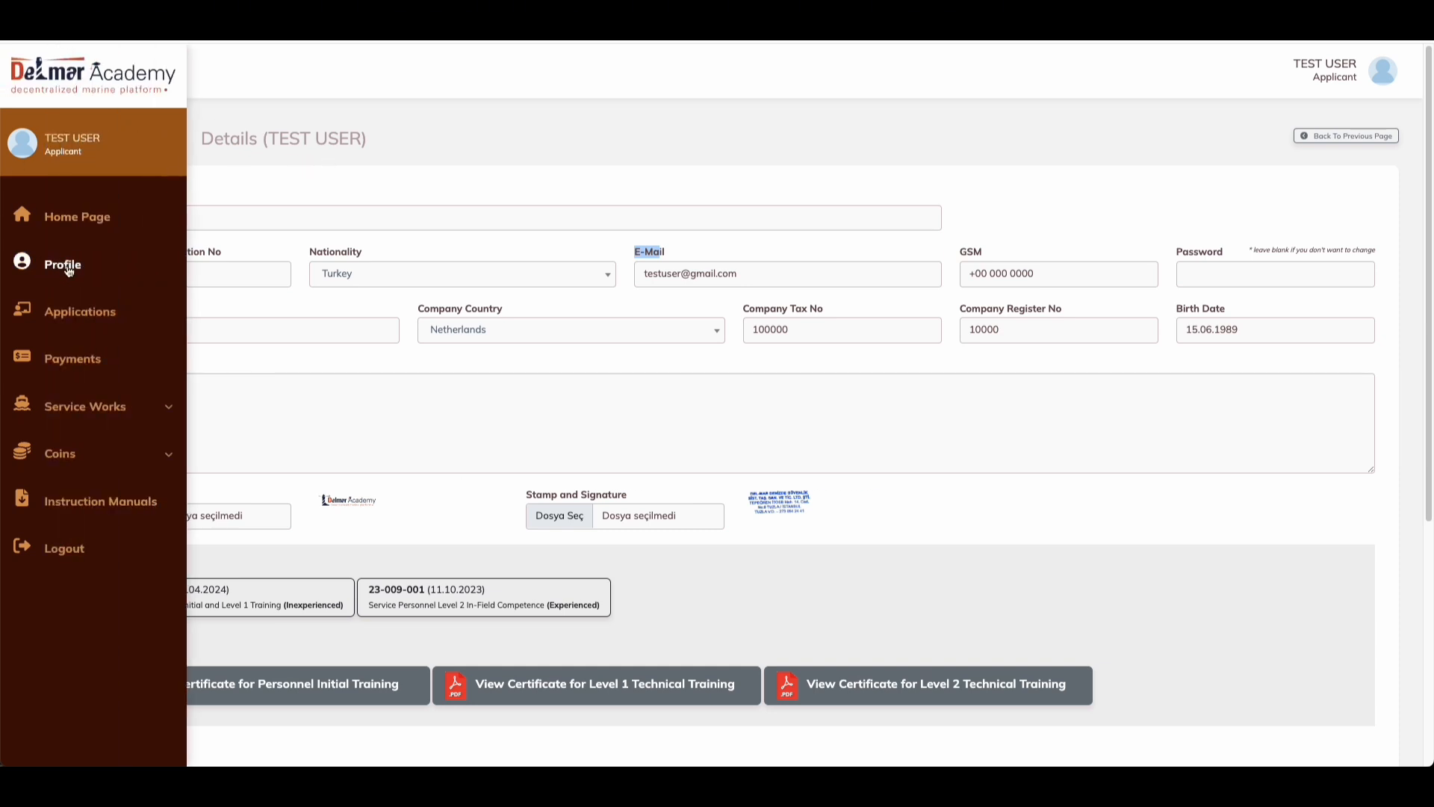
scroll(312, 557, down, 1)
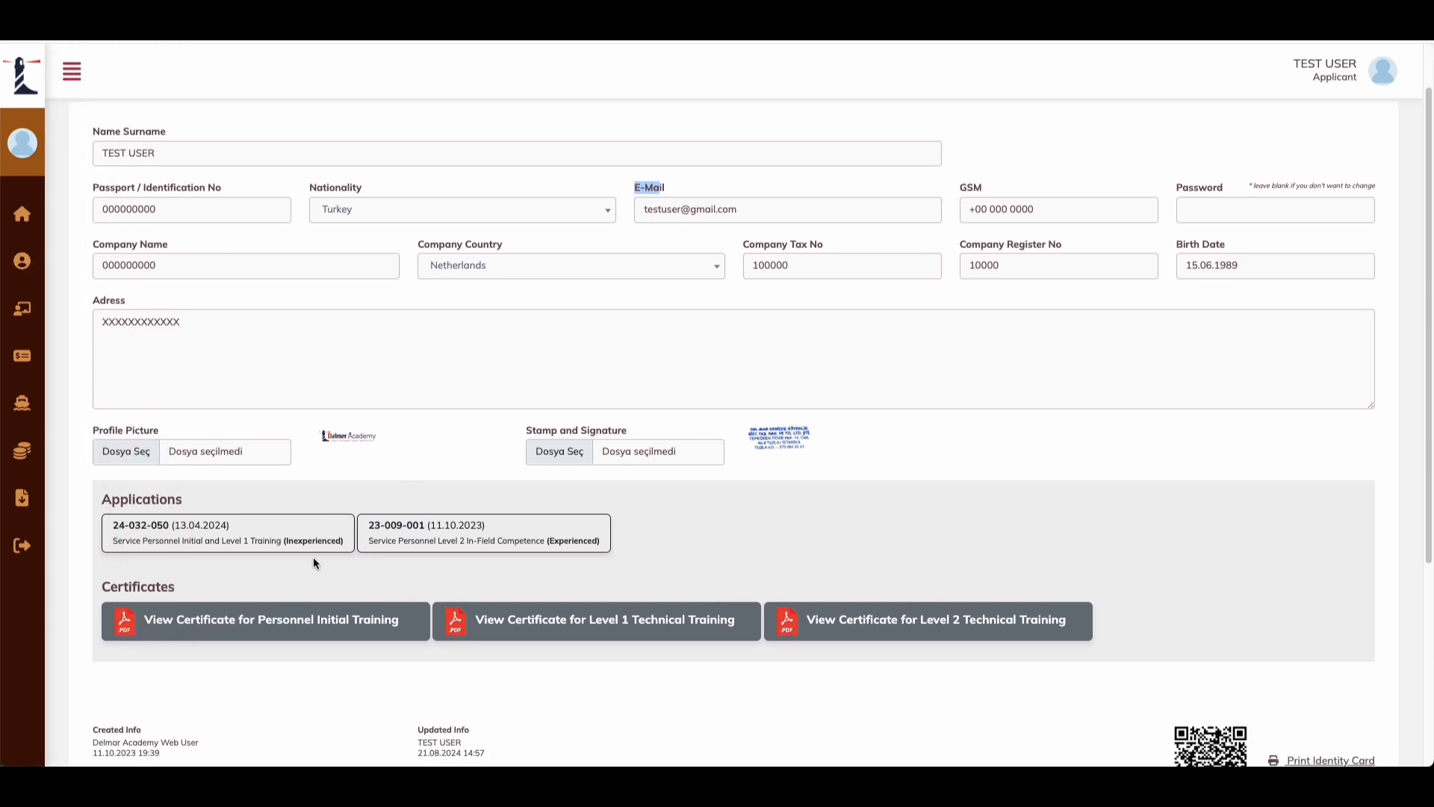
drag(156, 433, 105, 432)
click(151, 432)
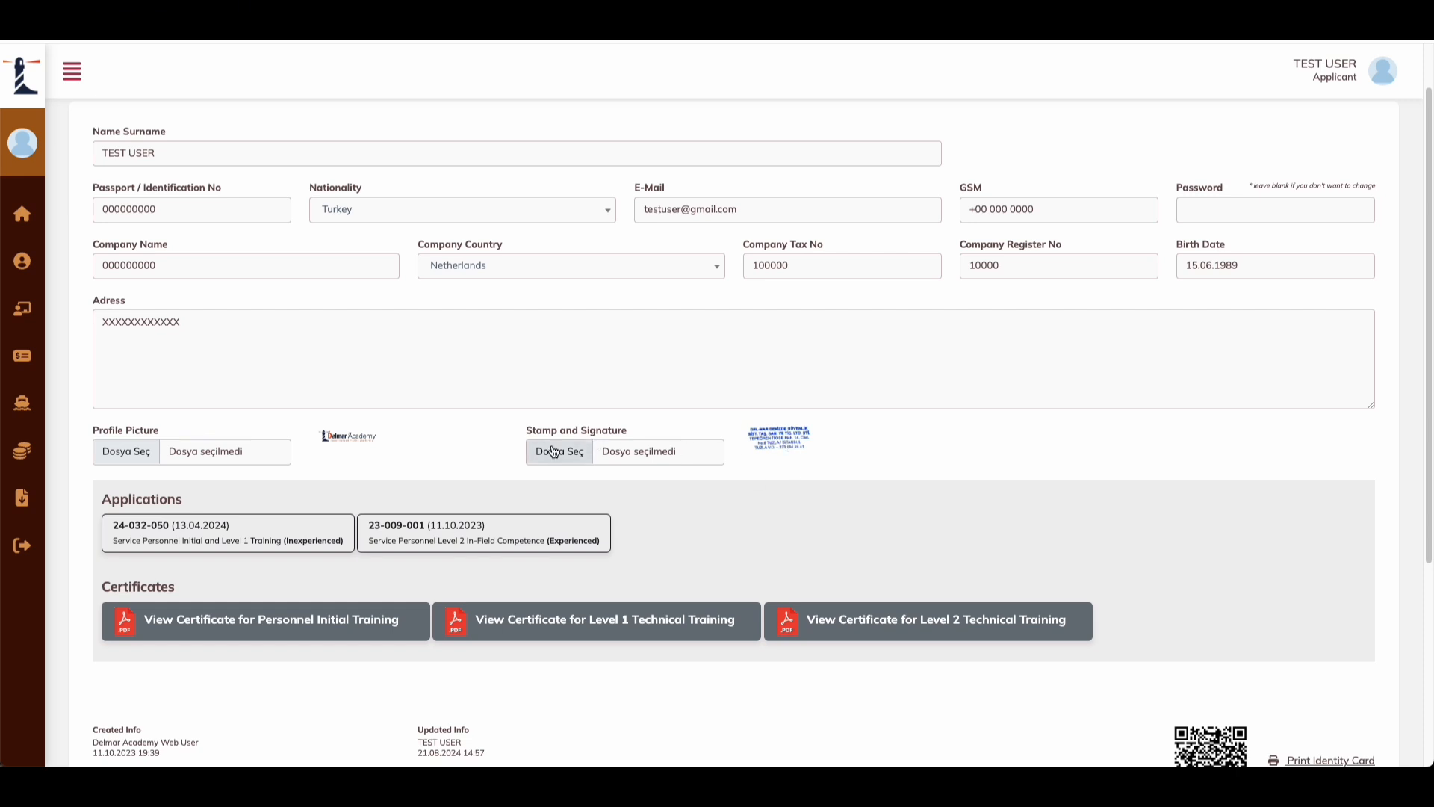
scroll(213, 473, down, 1)
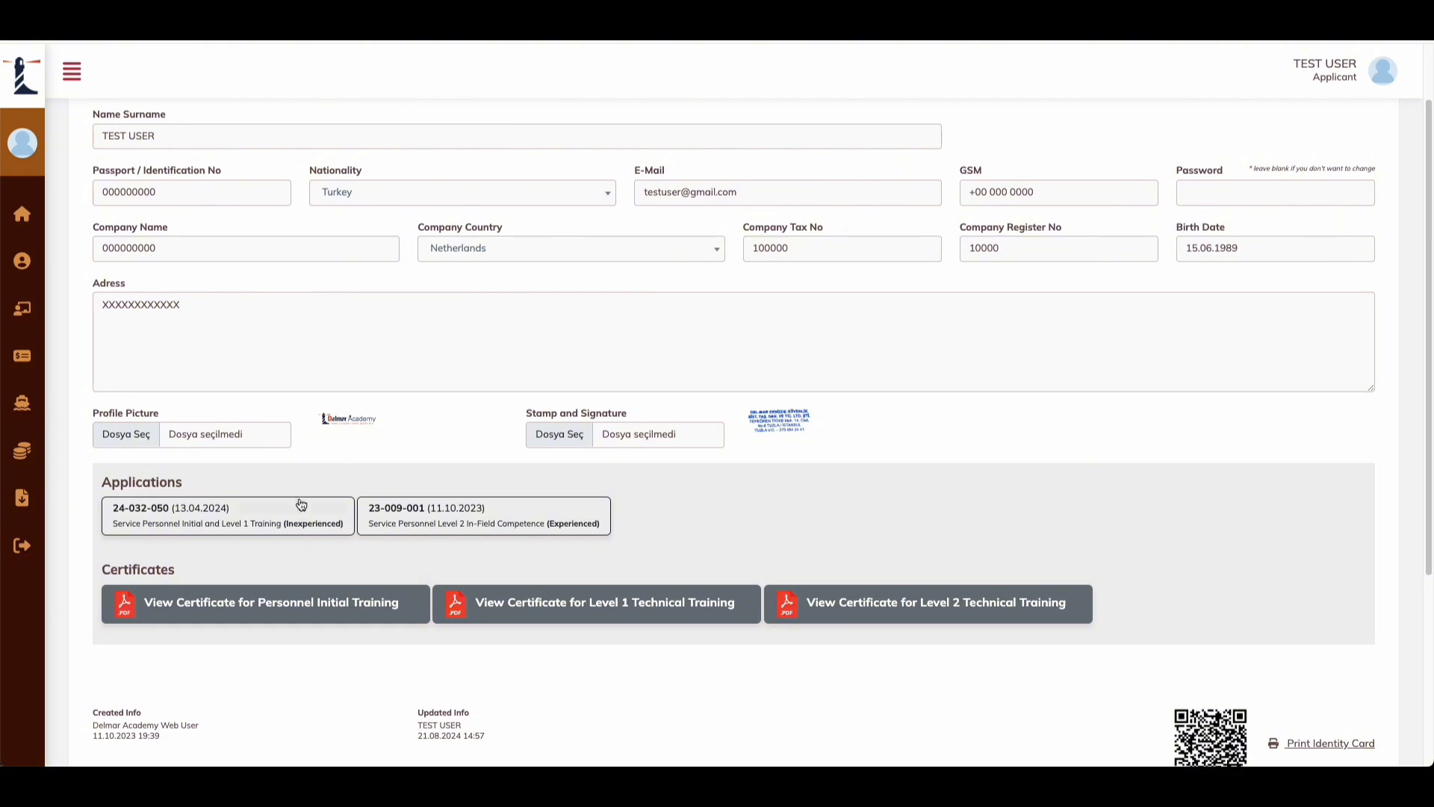
scroll(286, 518, down, 1)
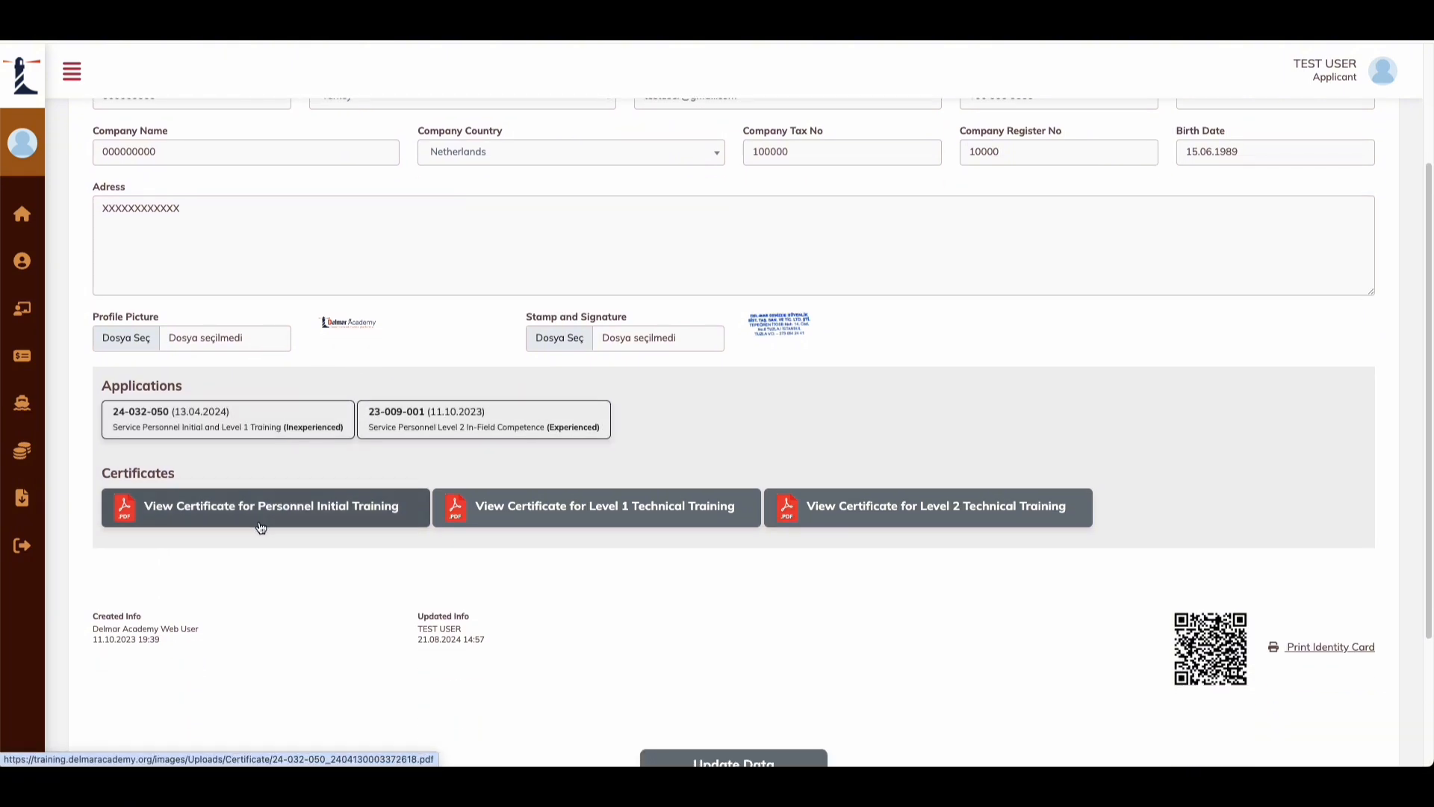
drag(160, 474, 140, 476)
click(241, 472)
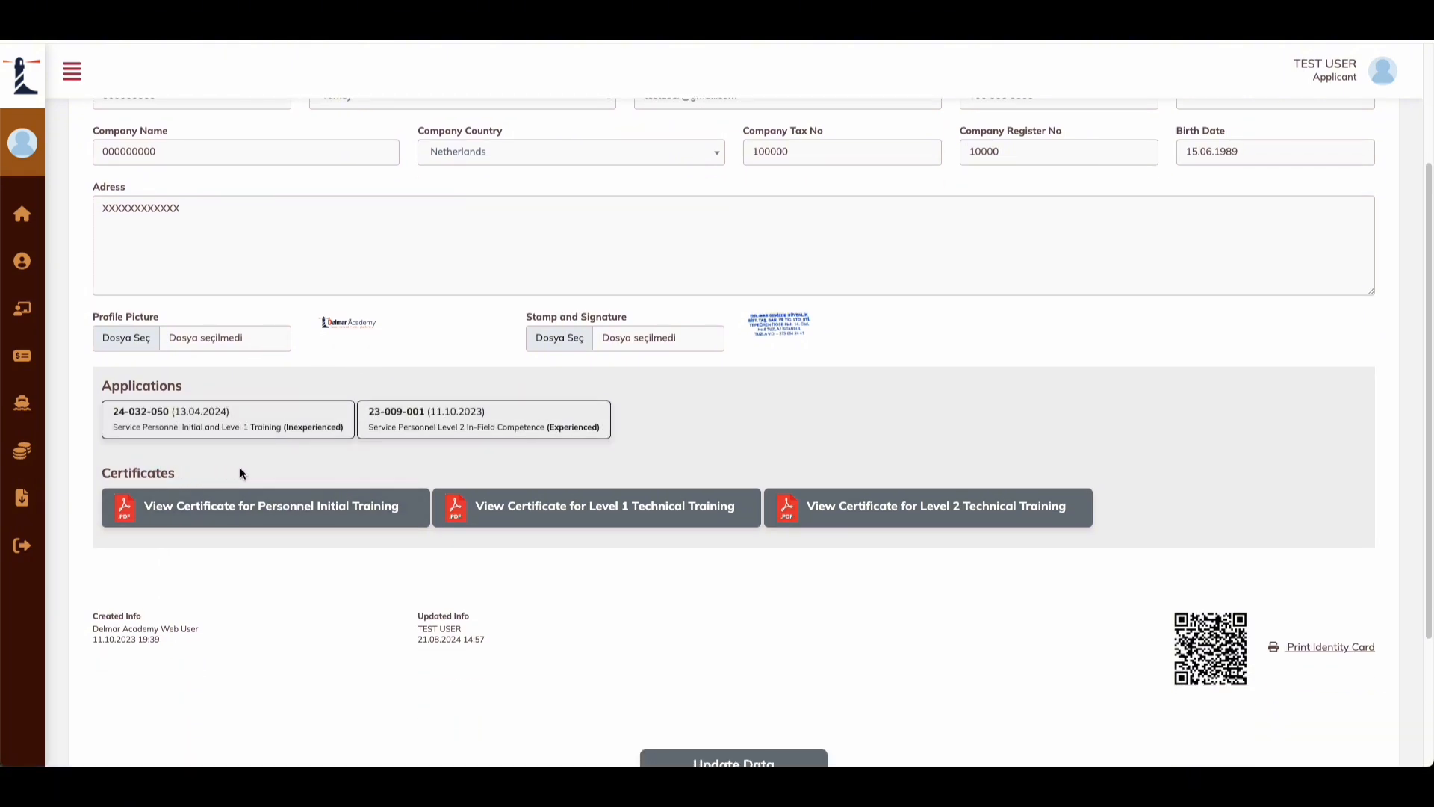
scroll(282, 469, up, 1)
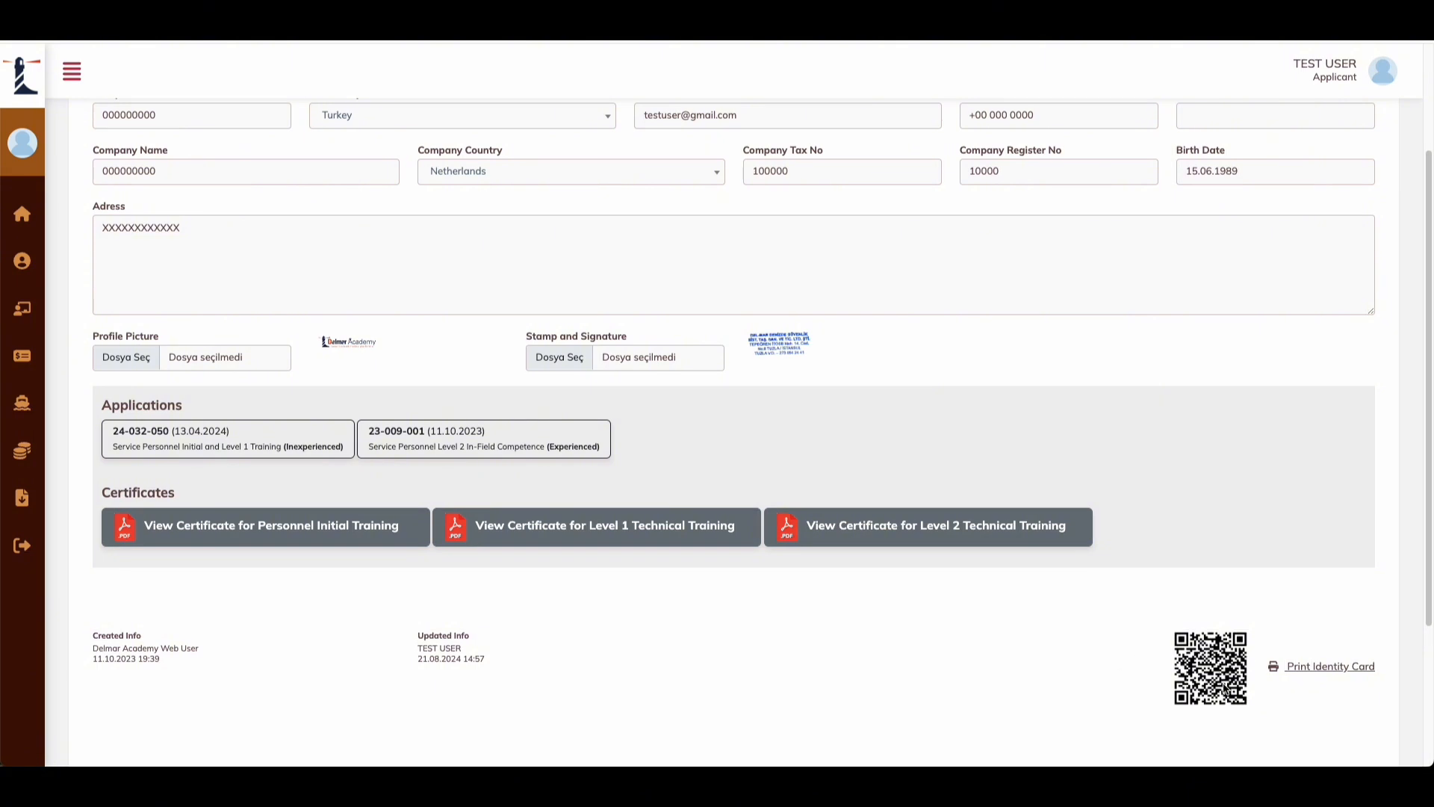
scroll(1277, 681, down, 3)
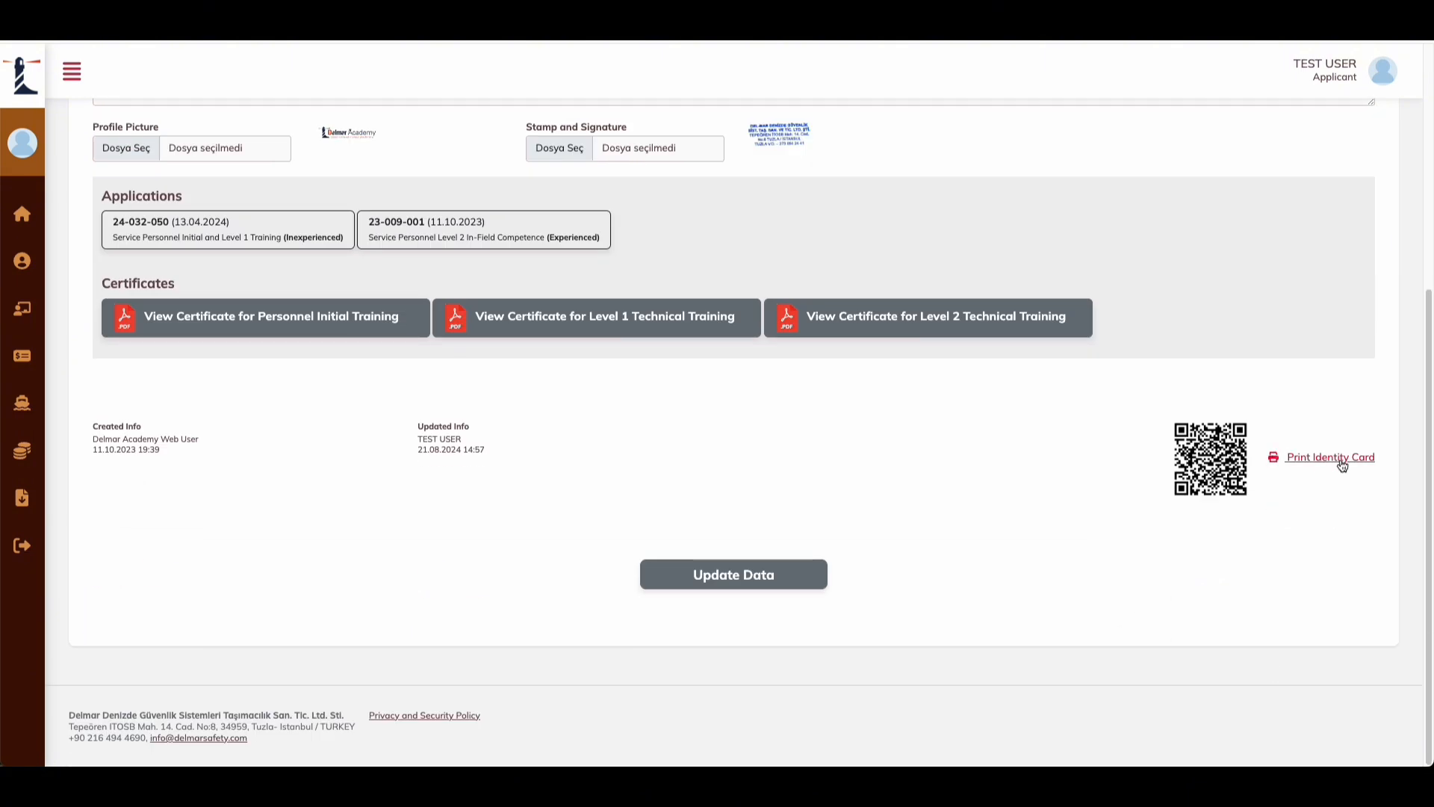
scroll(1101, 504, up, 1)
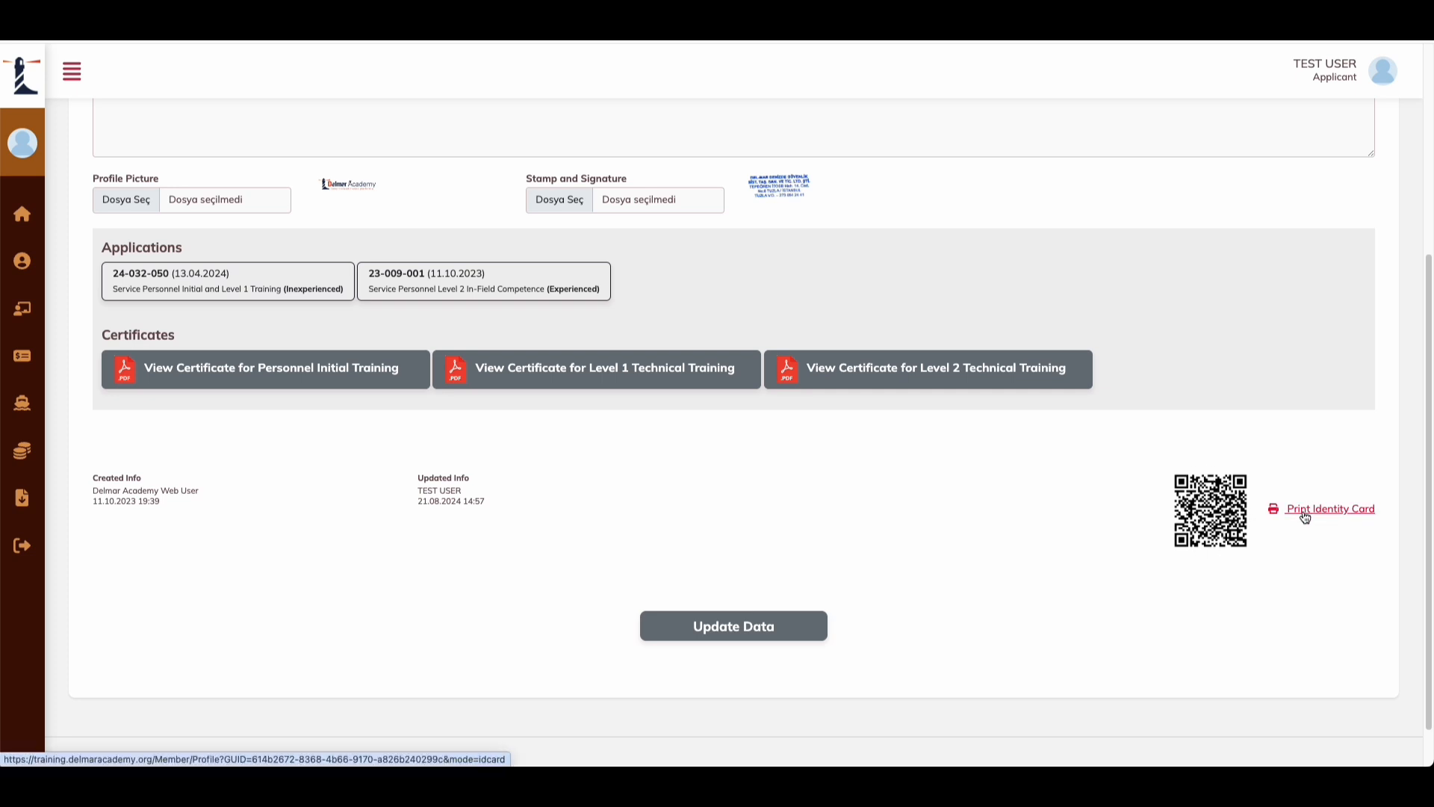
scroll(1258, 562, up, 1)
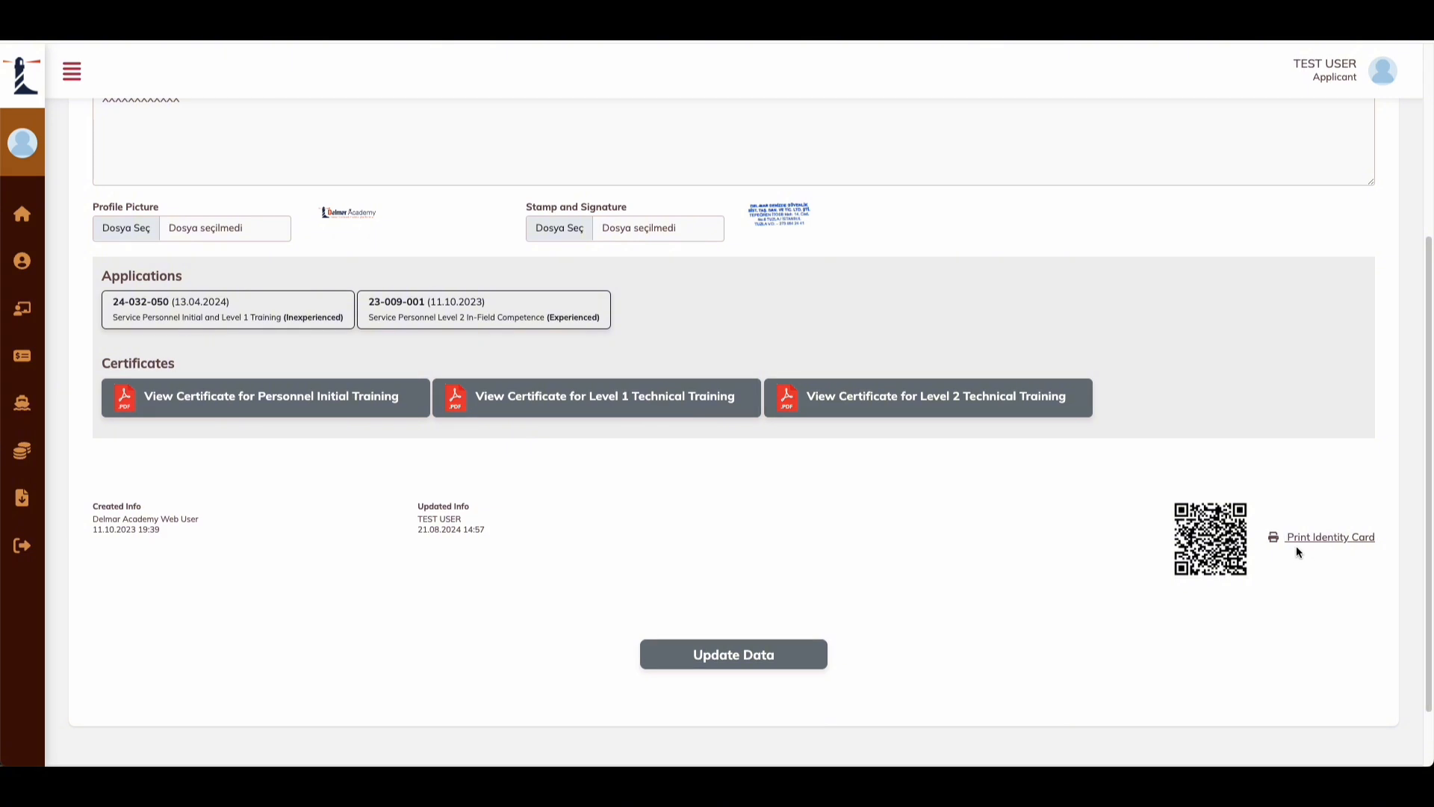
Step: Open the printable identity card, dismiss its print dialog and look over the academy ID
click(1326, 538)
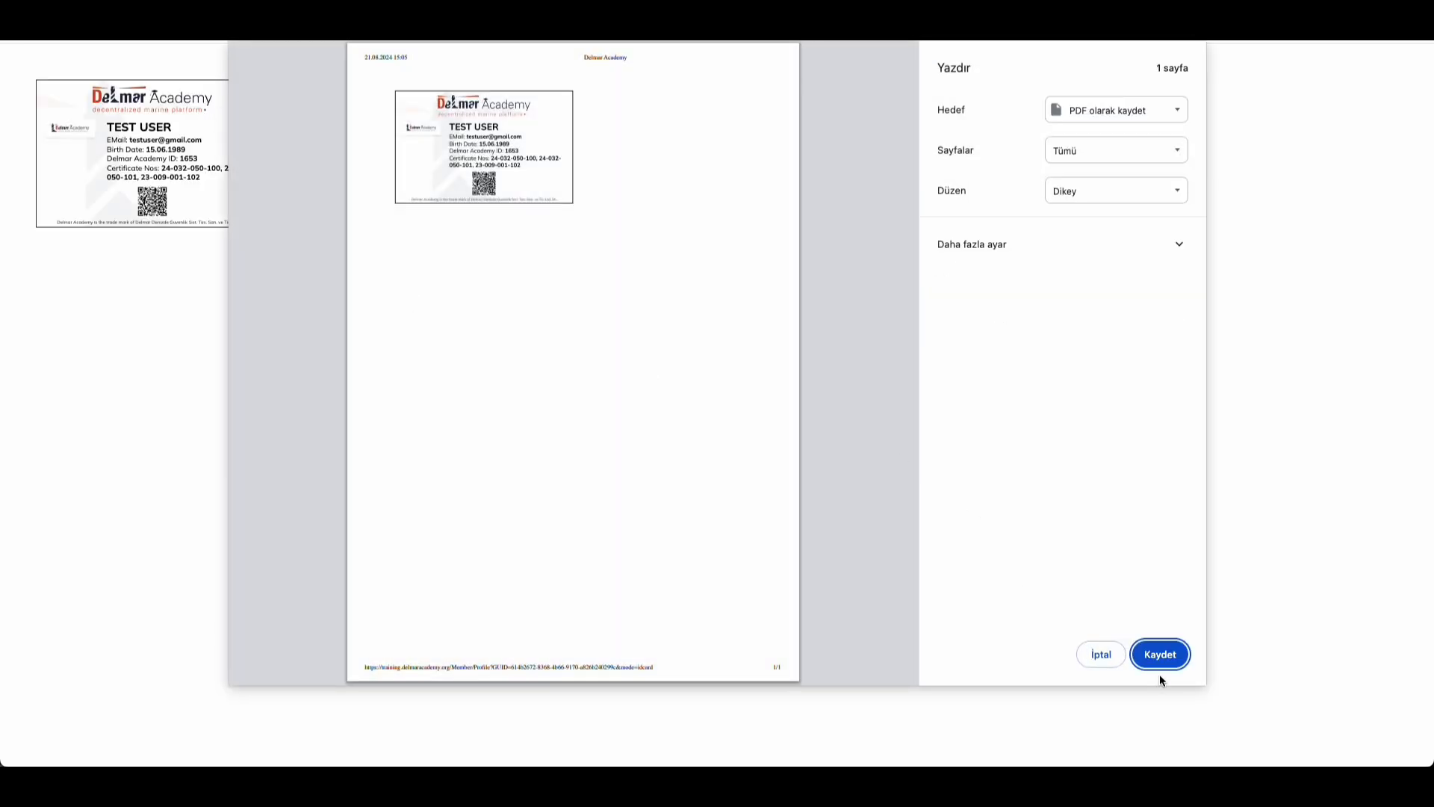
click(1095, 652)
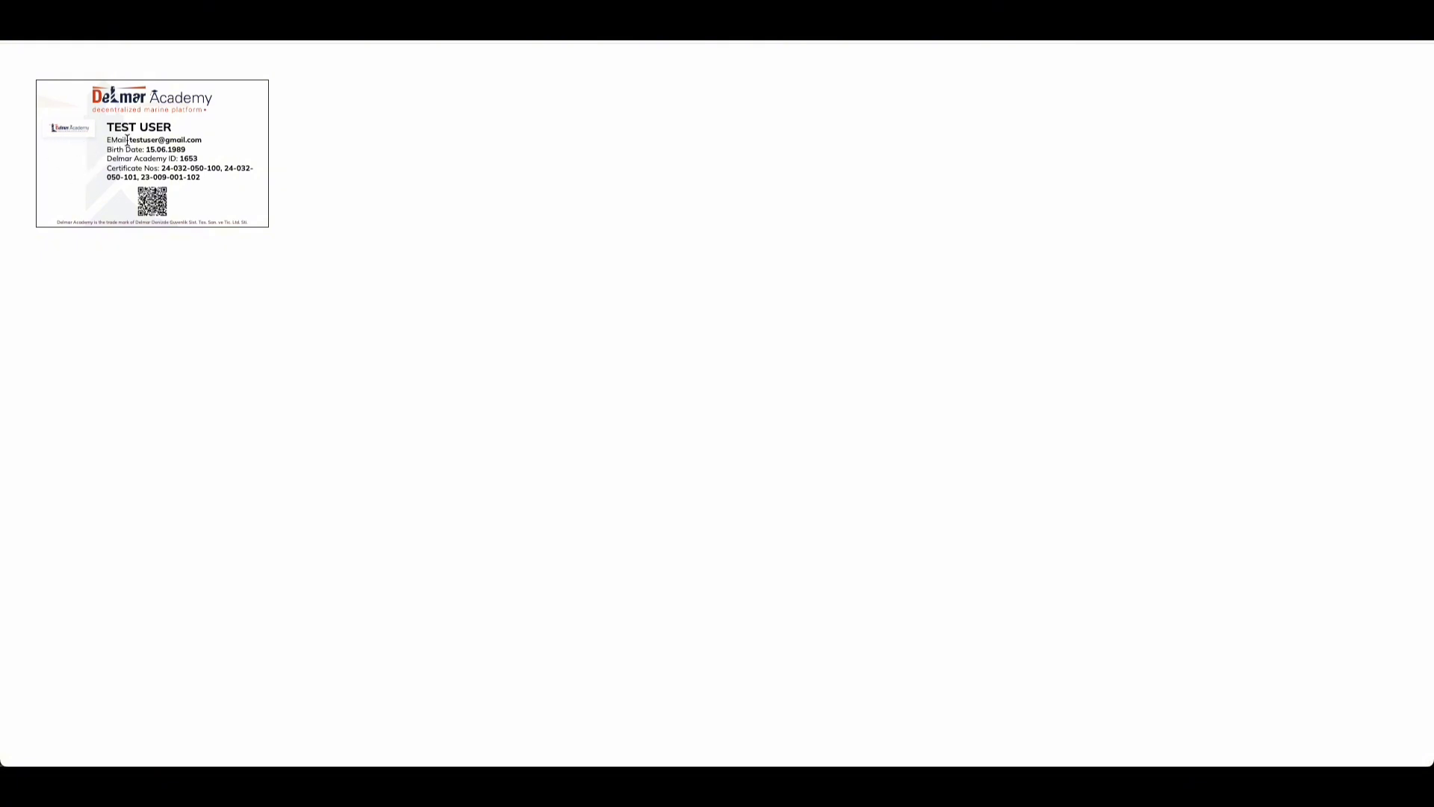
drag(171, 159, 153, 177)
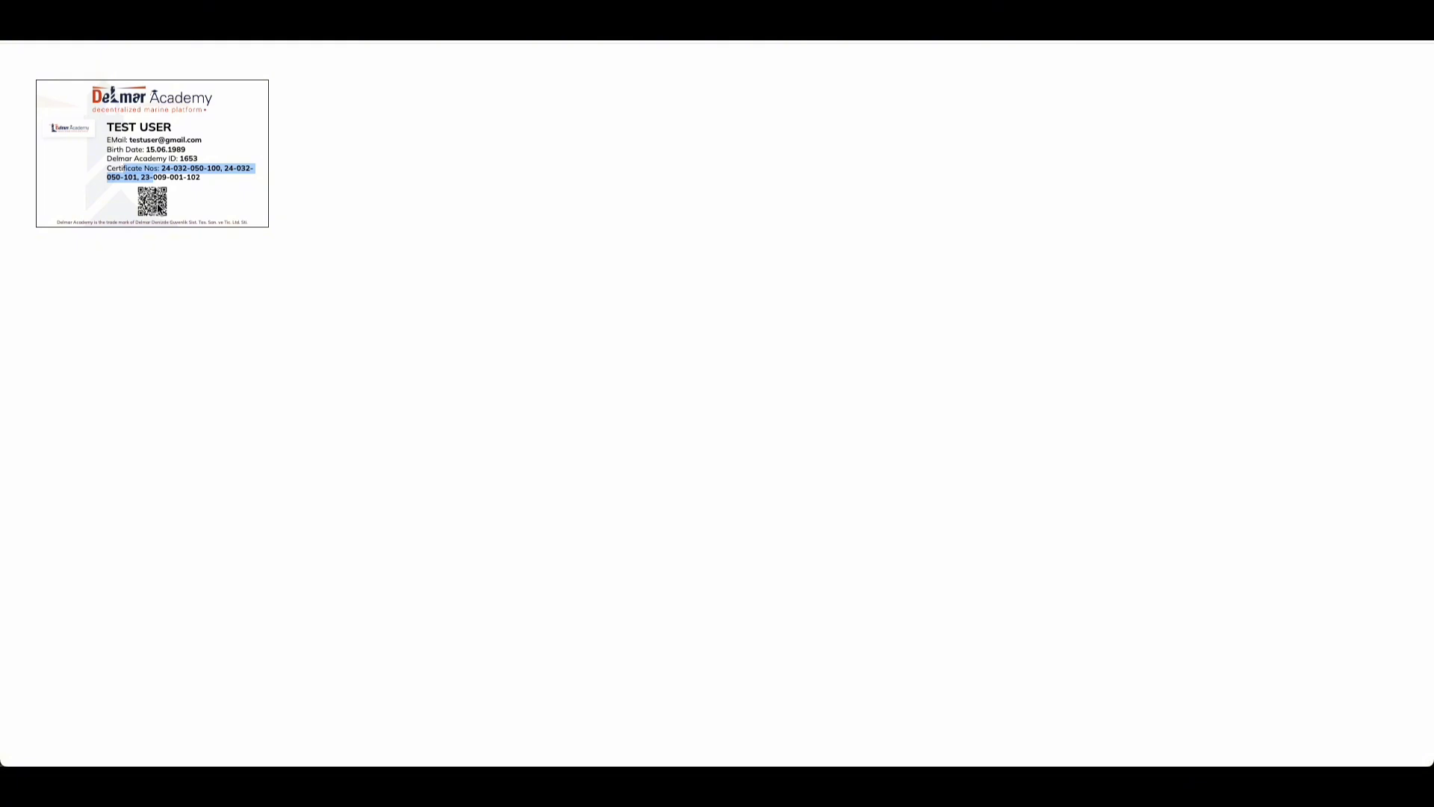
click(233, 271)
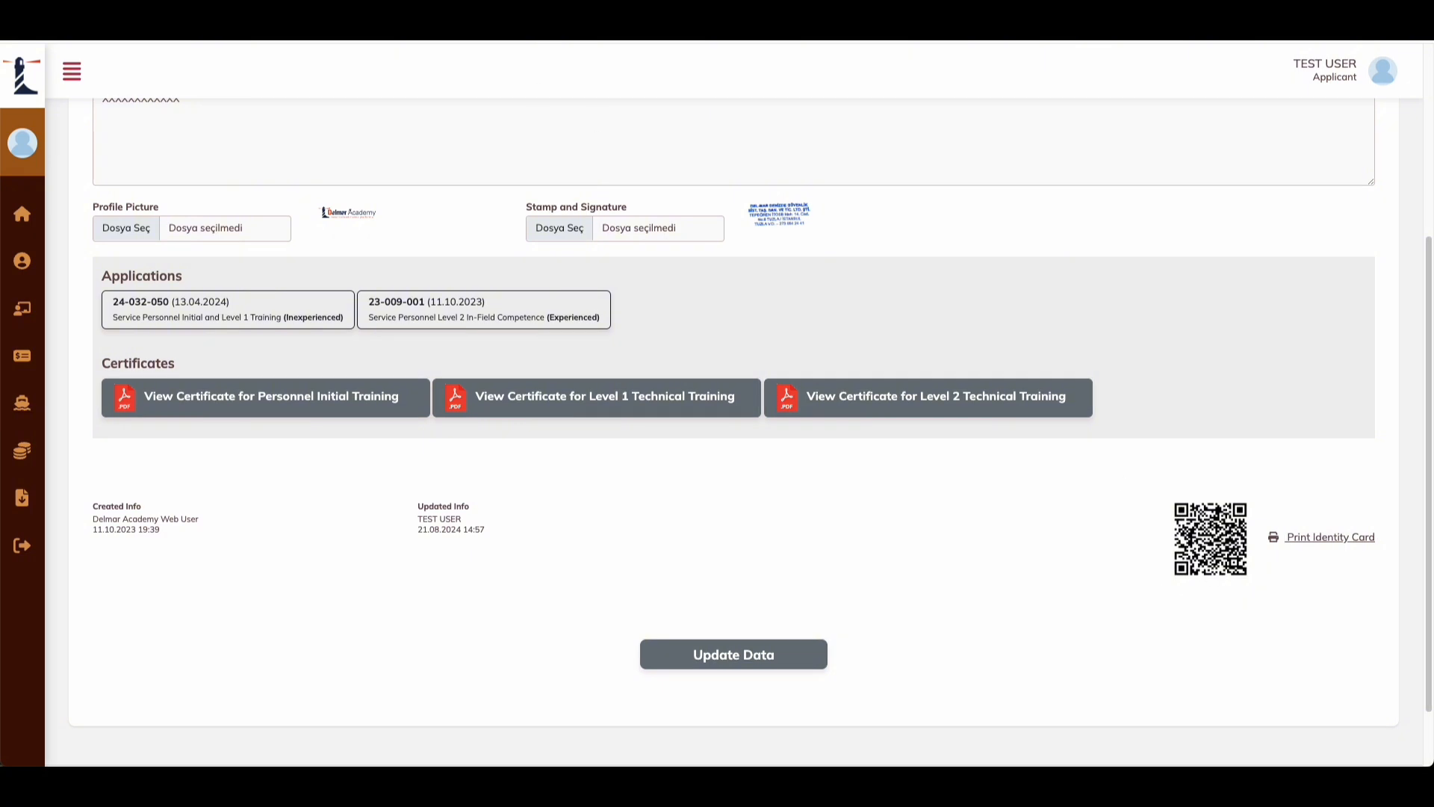
Step: Switch between the identity card and profile pages, then scroll back to the profile top
click(314, 19)
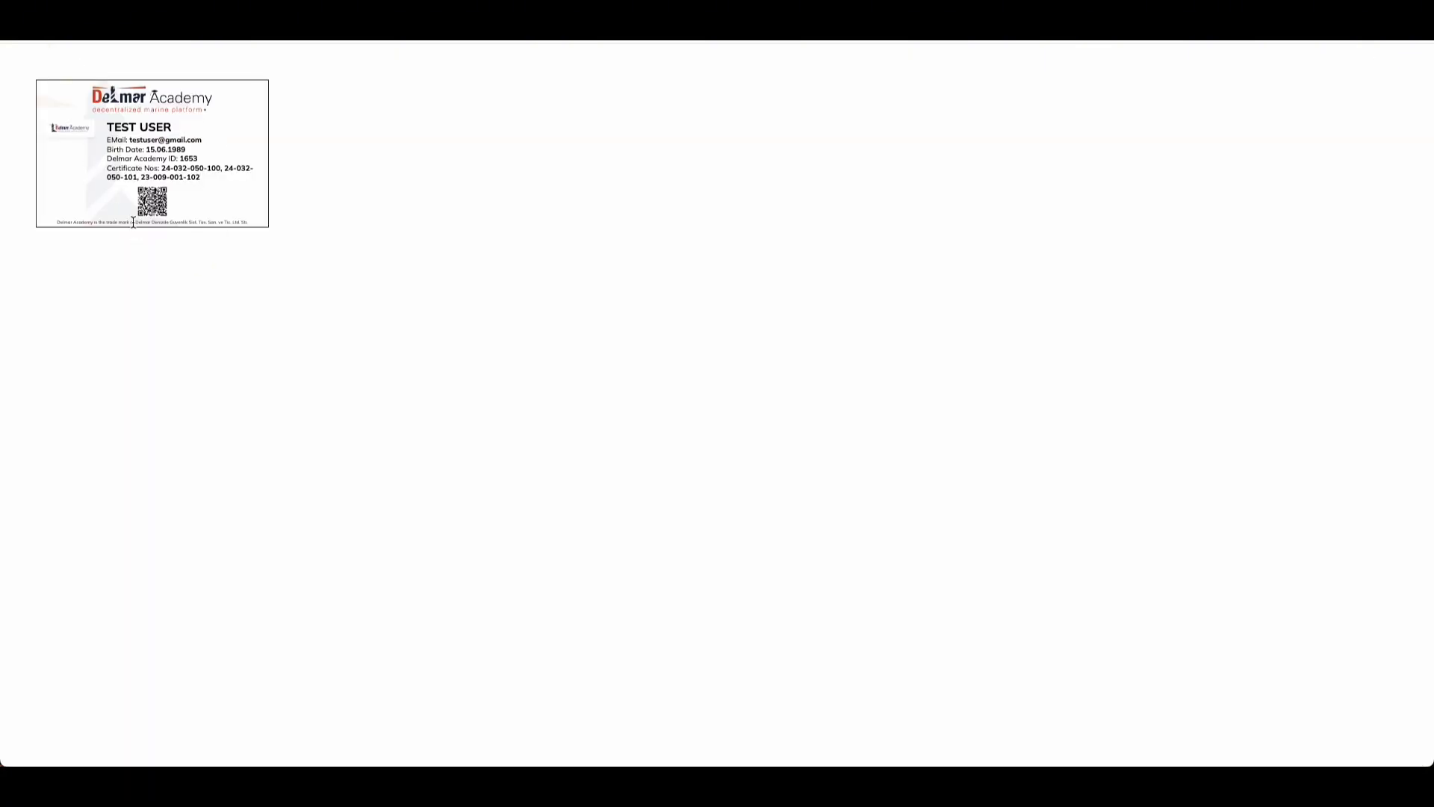
click(314, 19)
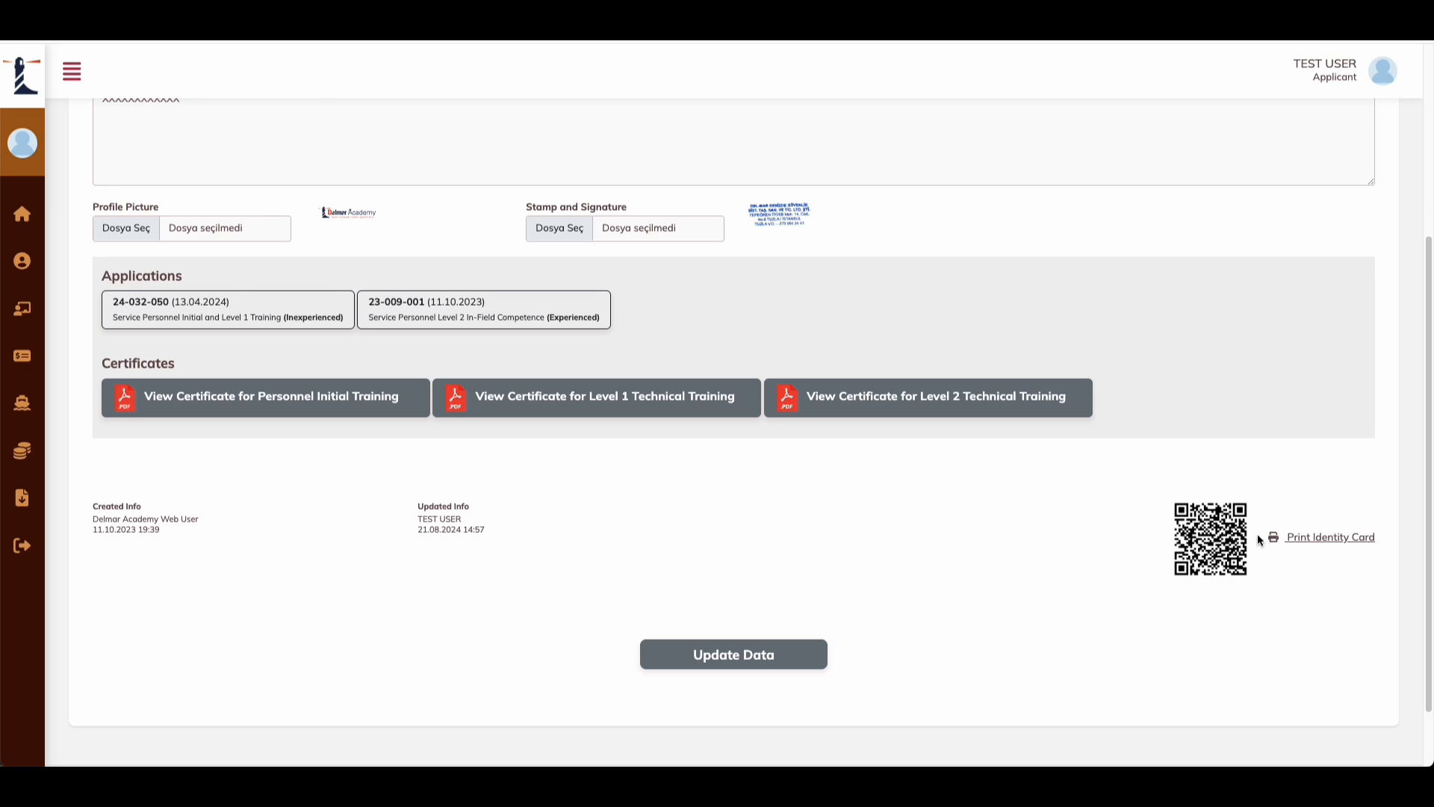
click(1321, 544)
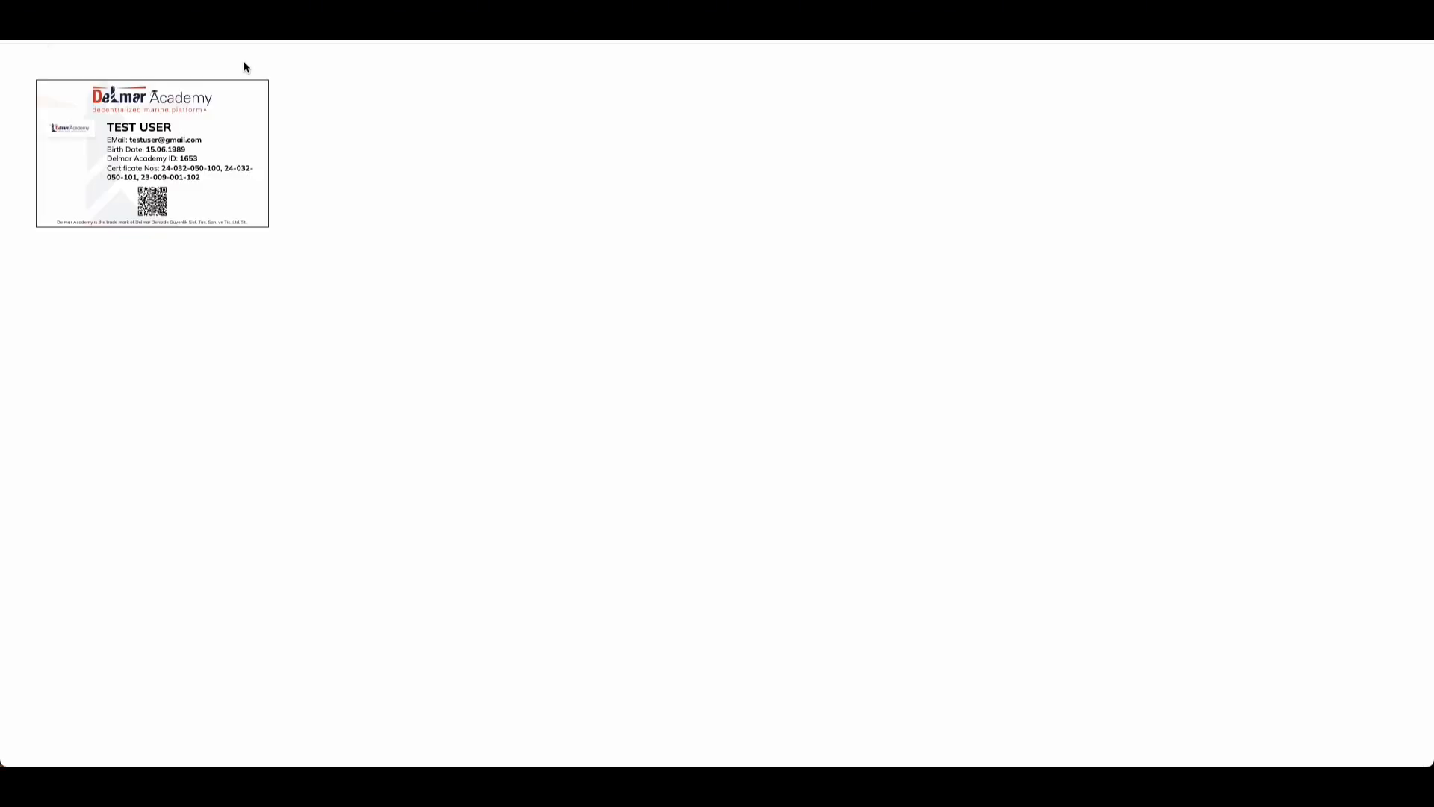
click(314, 19)
scroll(503, 524, up, 4)
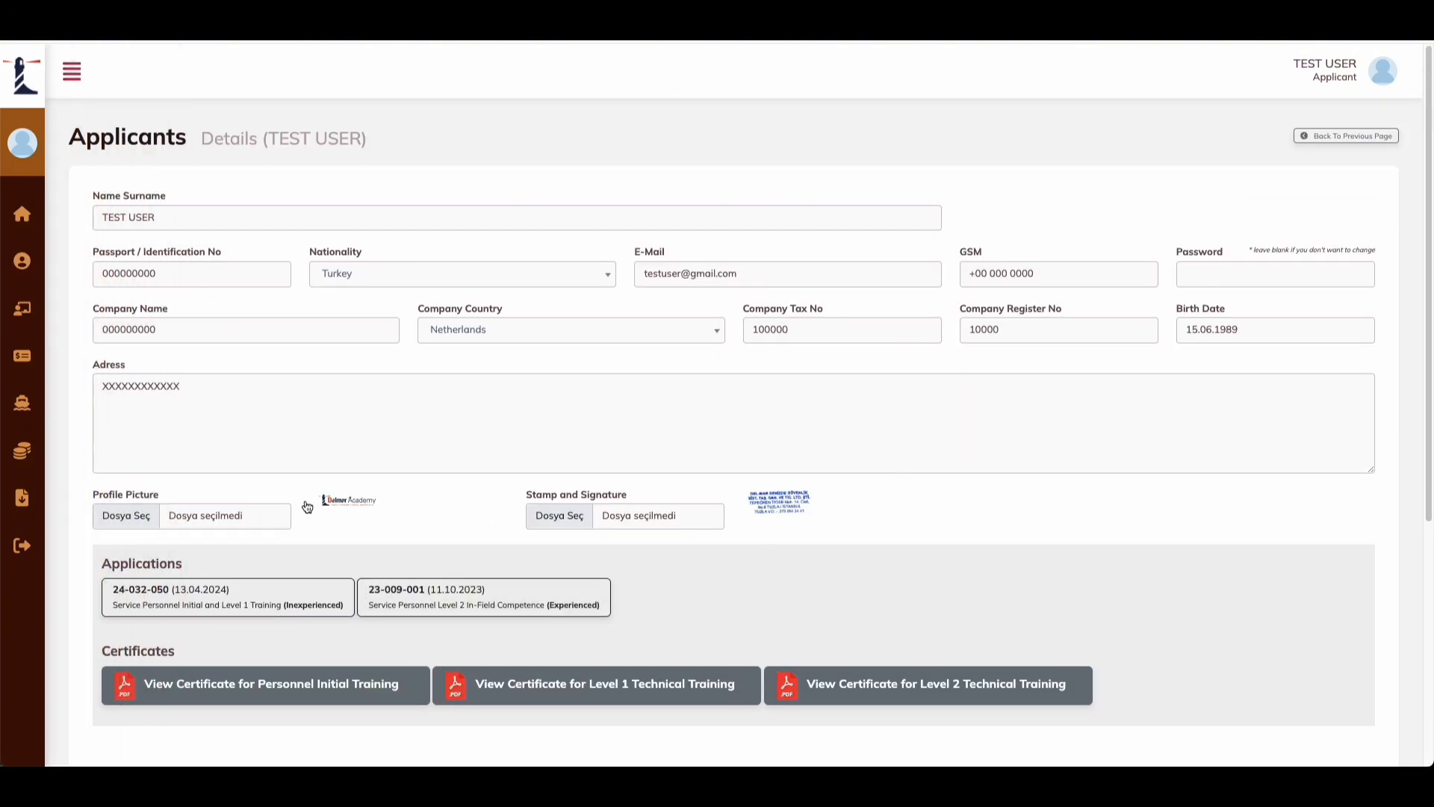
click(167, 216)
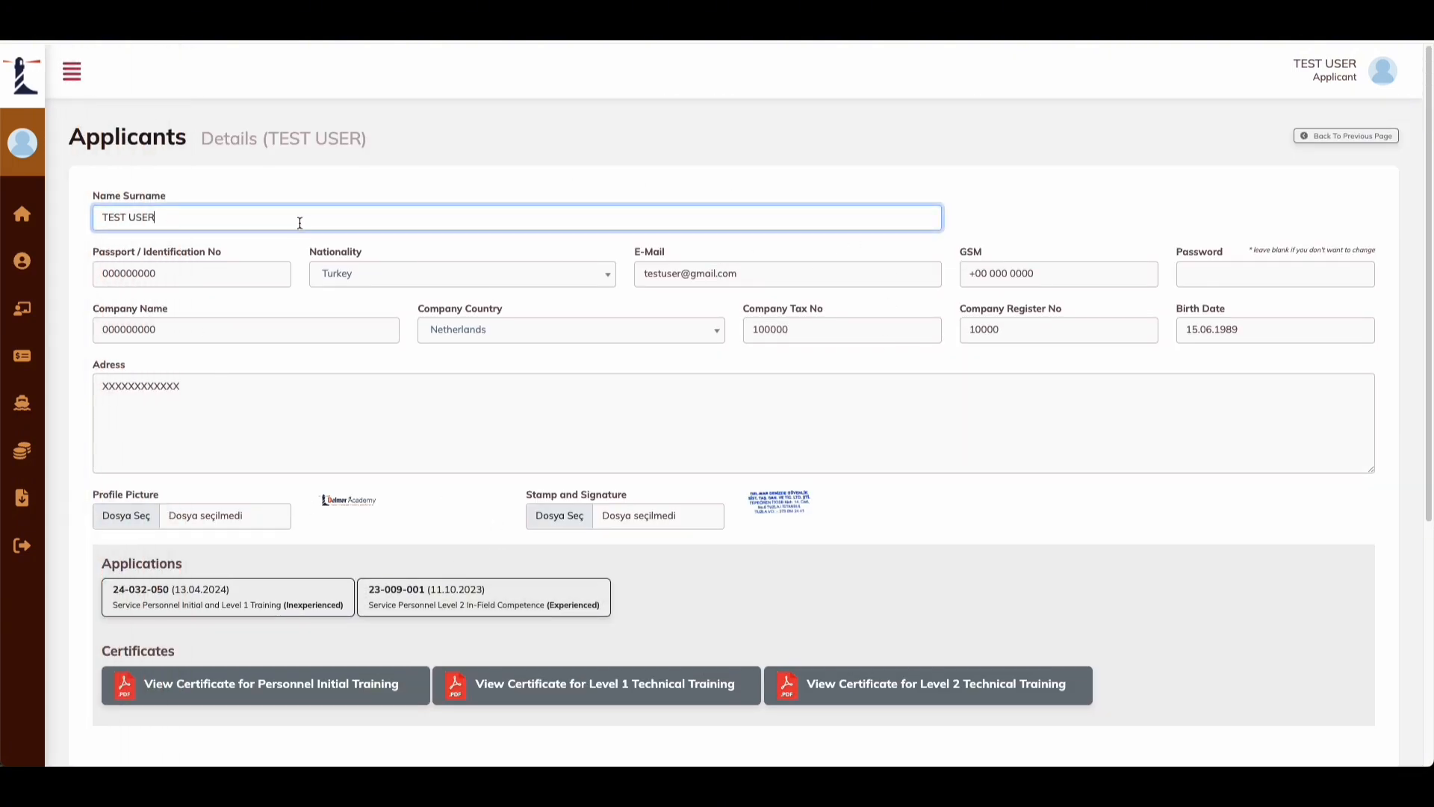
click(602, 246)
click(224, 273)
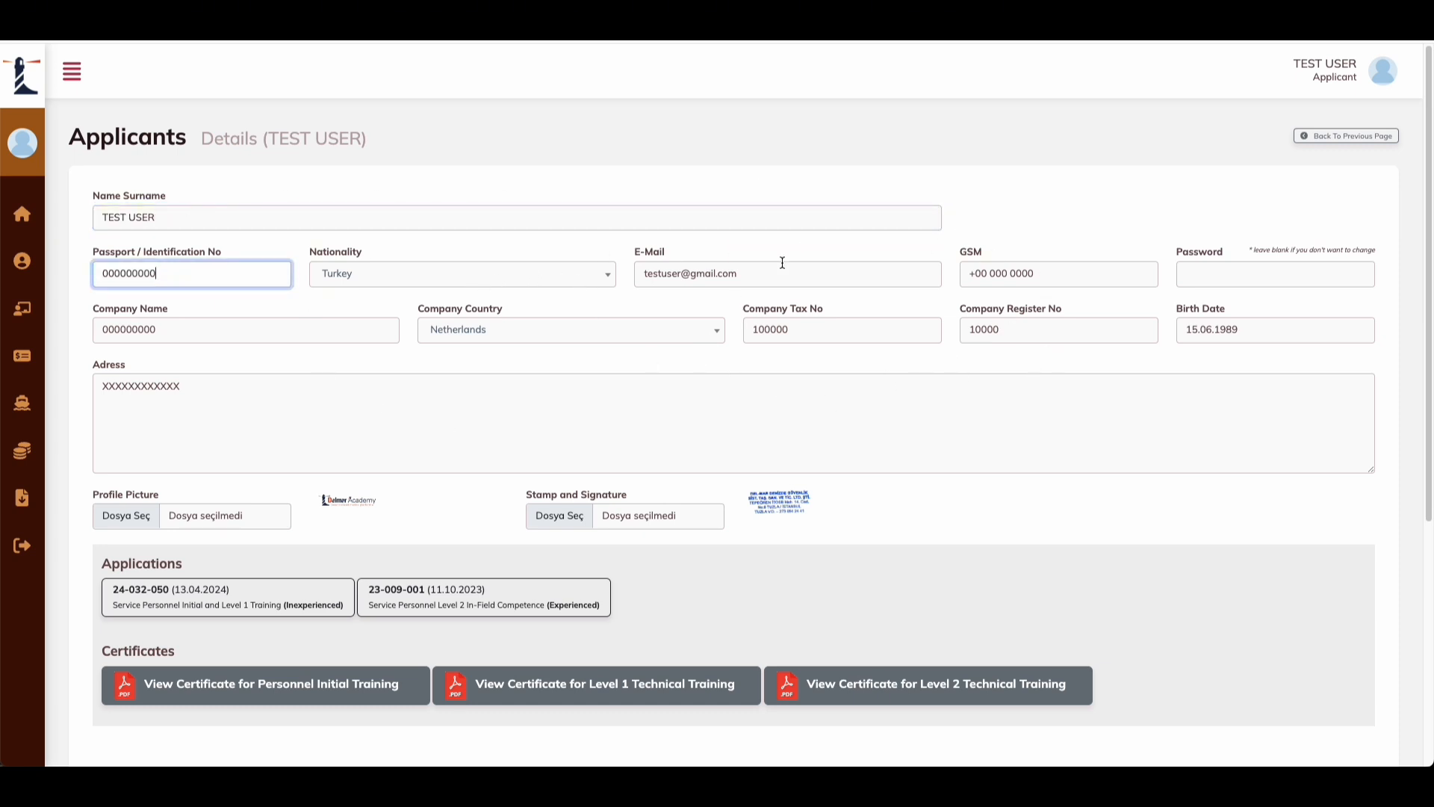
click(505, 368)
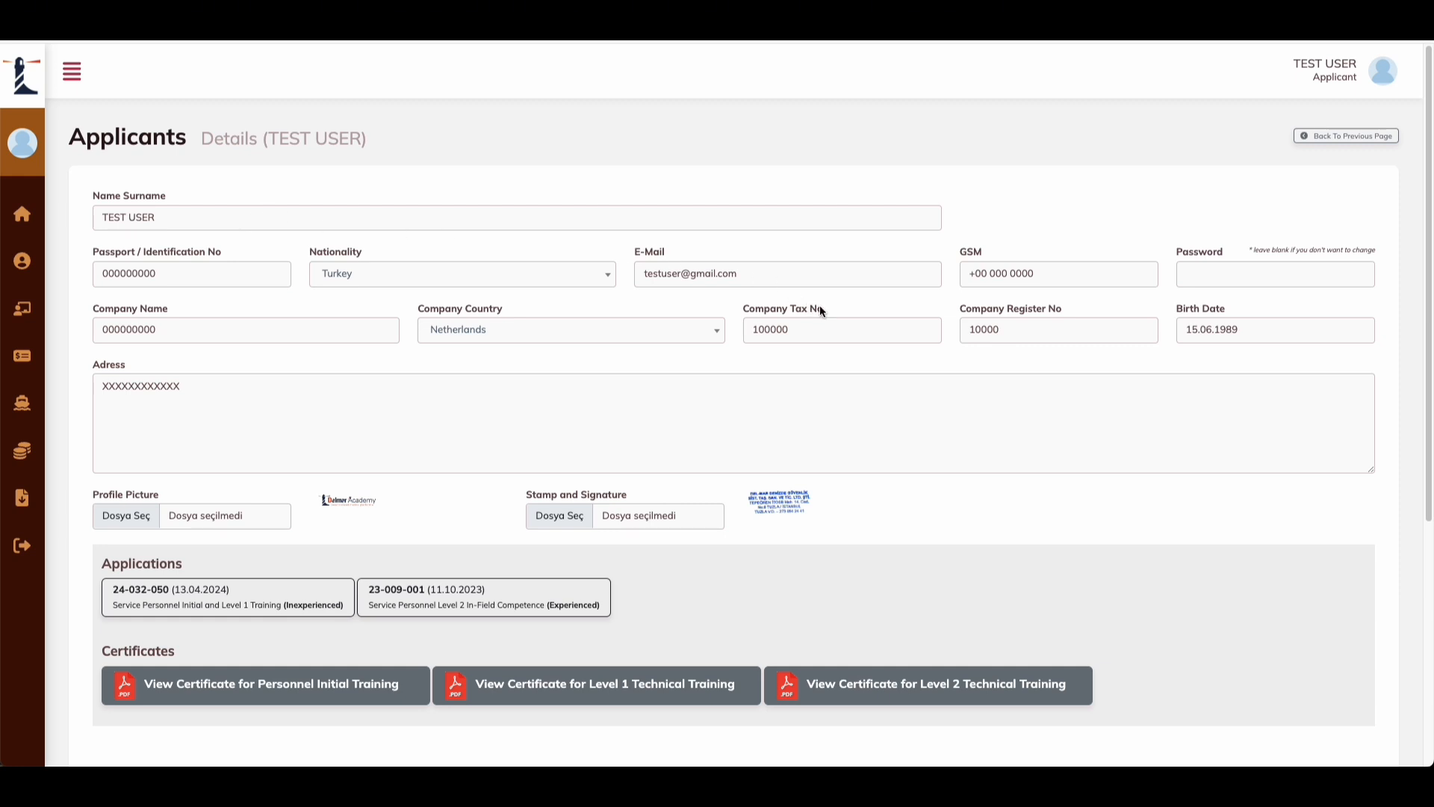
drag(801, 305, 790, 305)
click(538, 362)
scroll(473, 369, down, 3)
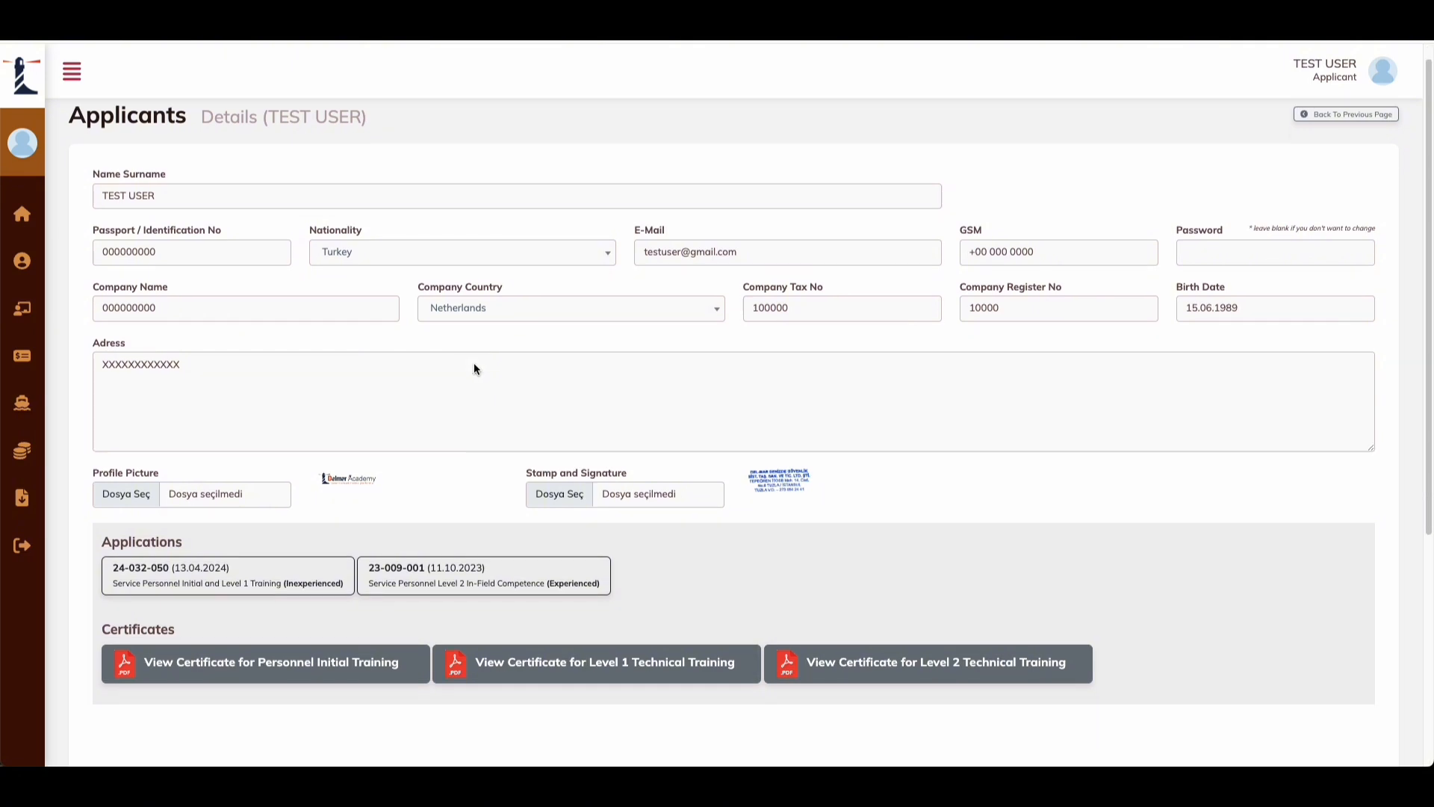
scroll(211, 356, up, 3)
mouse_move(49, 281)
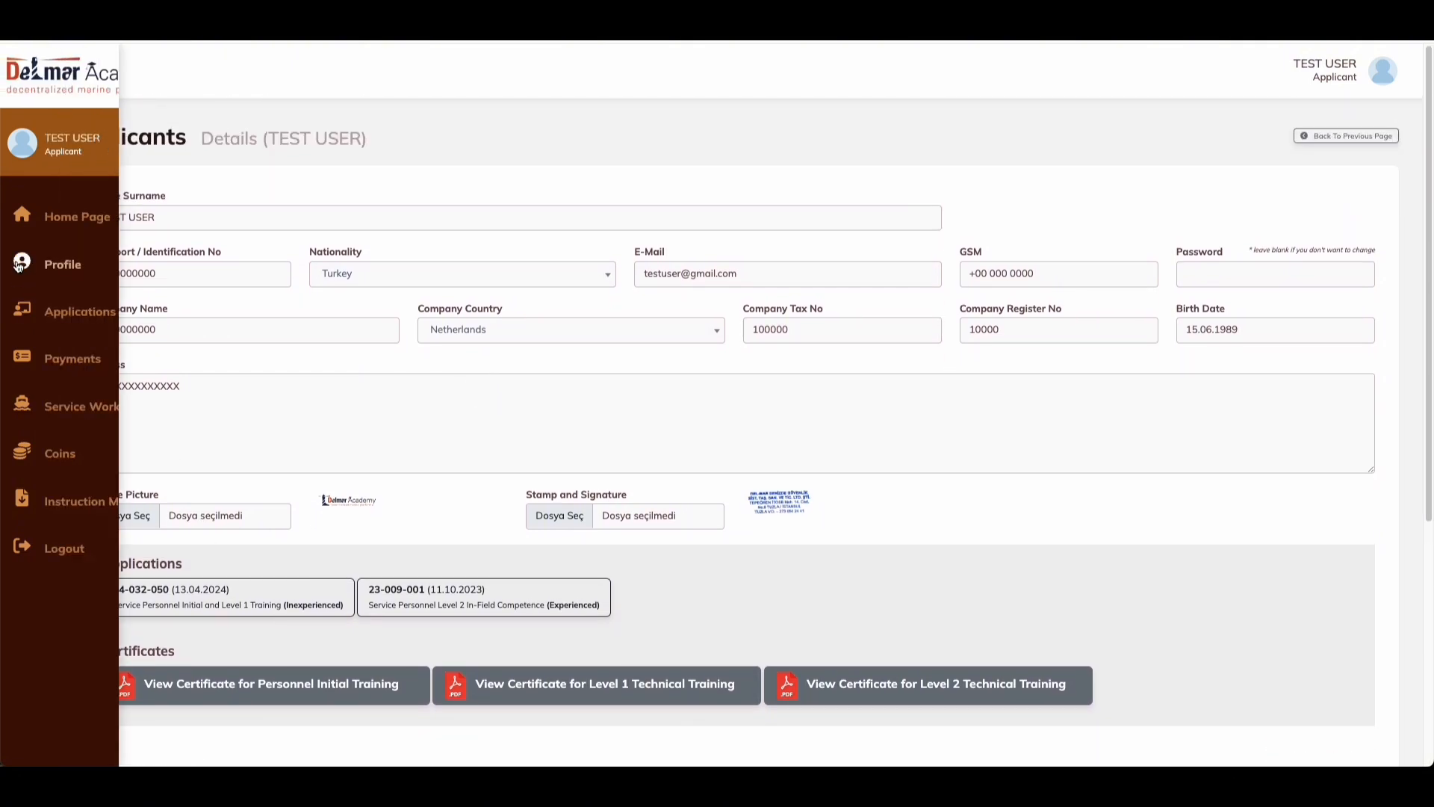
click(64, 323)
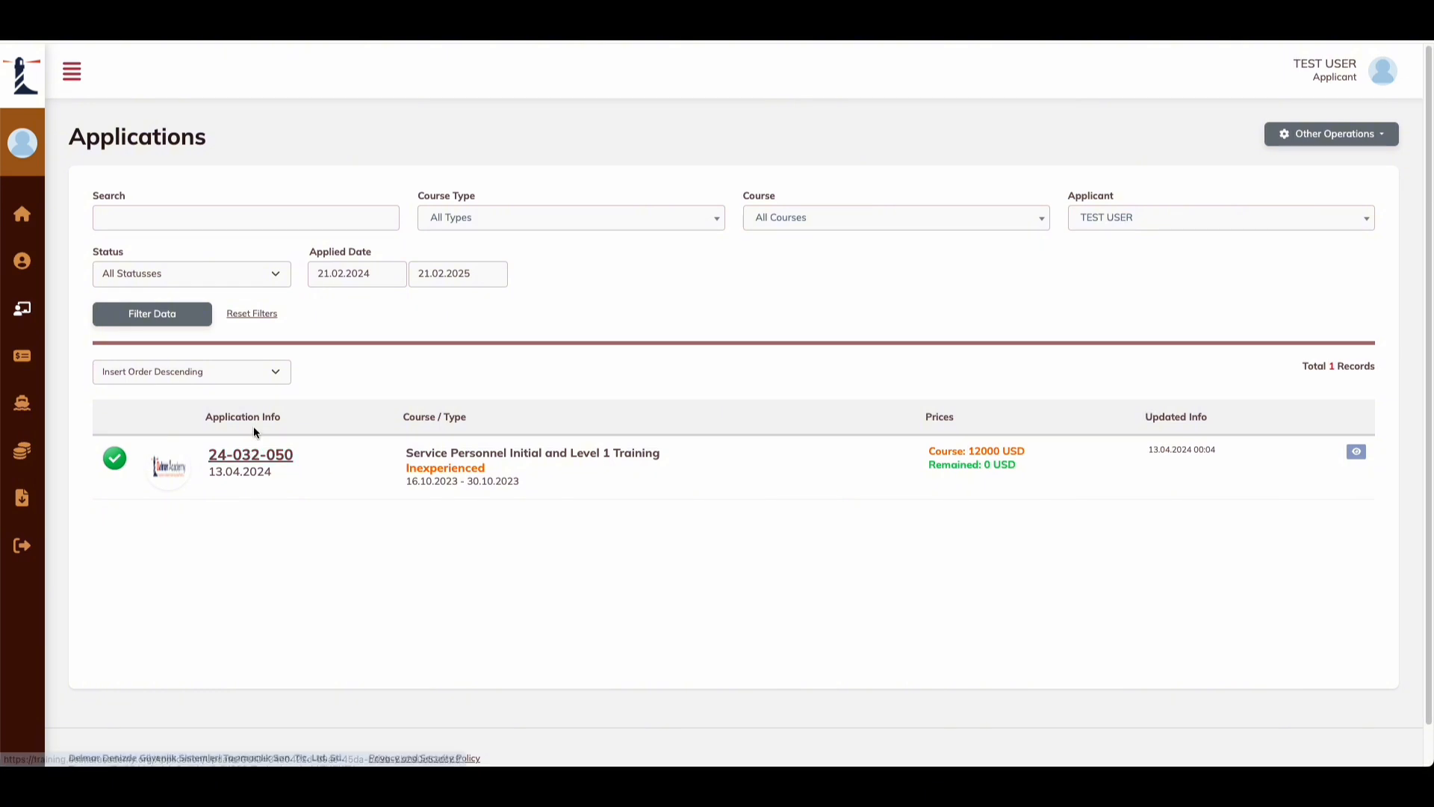
drag(274, 417, 243, 417)
drag(266, 471, 223, 471)
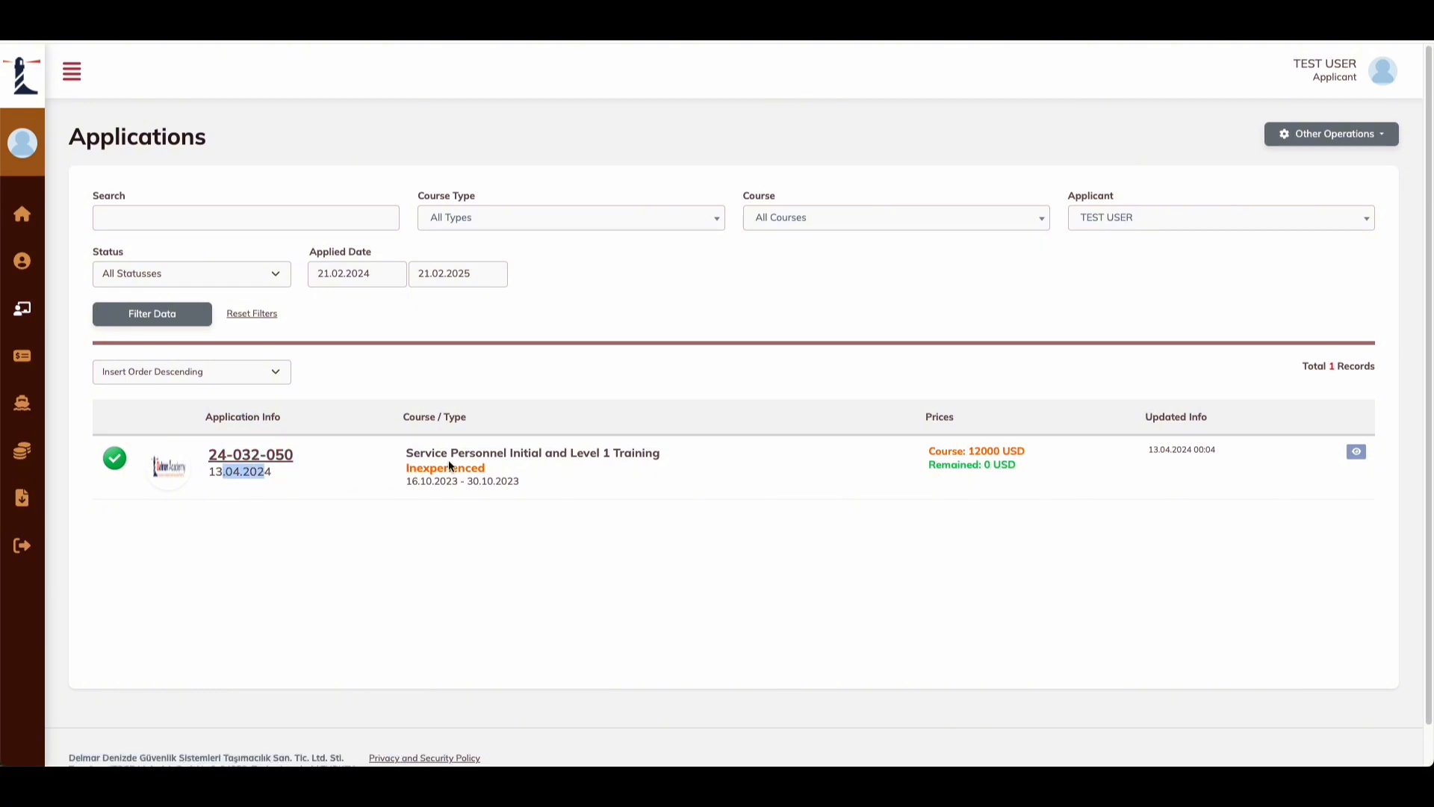
drag(465, 419, 414, 418)
drag(643, 453, 493, 459)
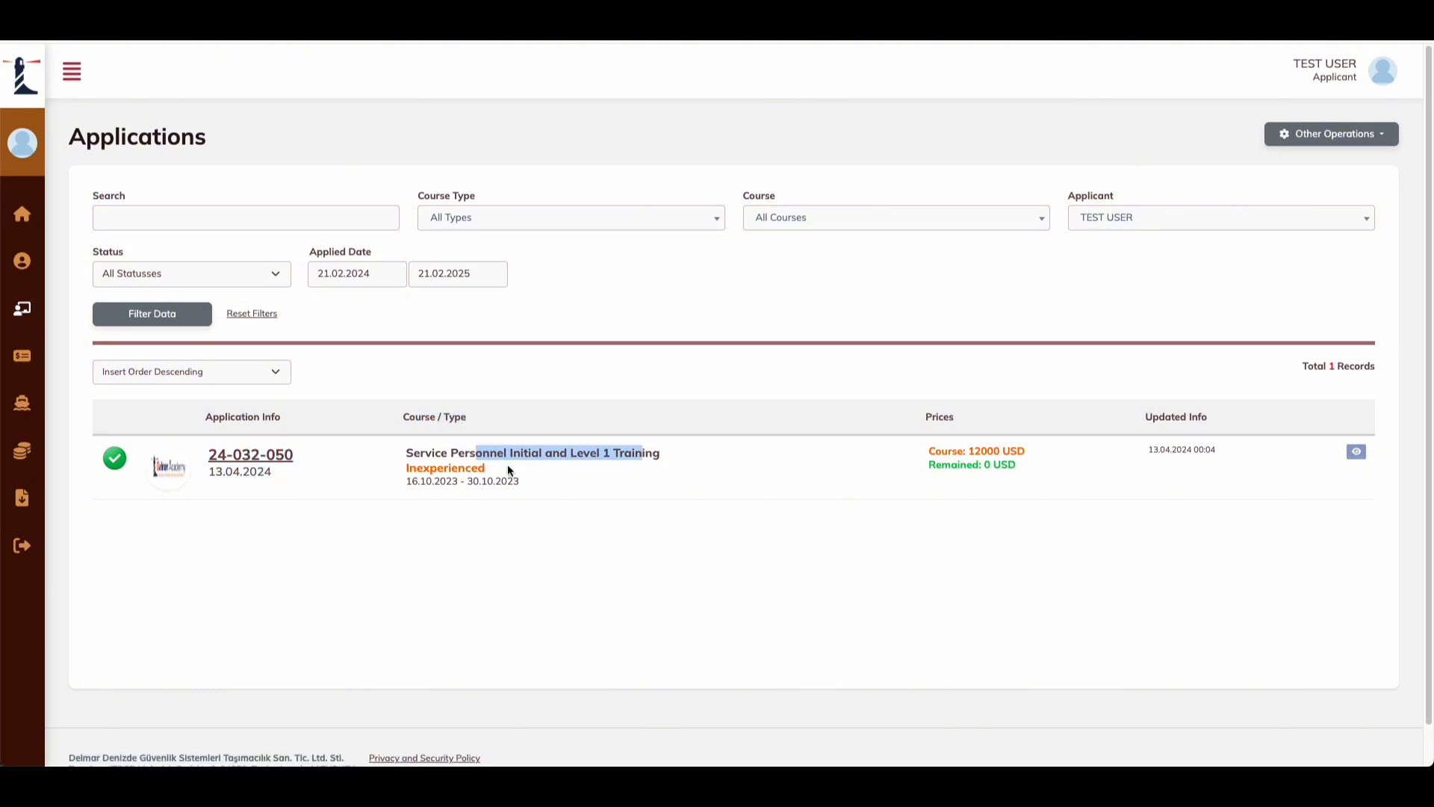
drag(1032, 416, 888, 411)
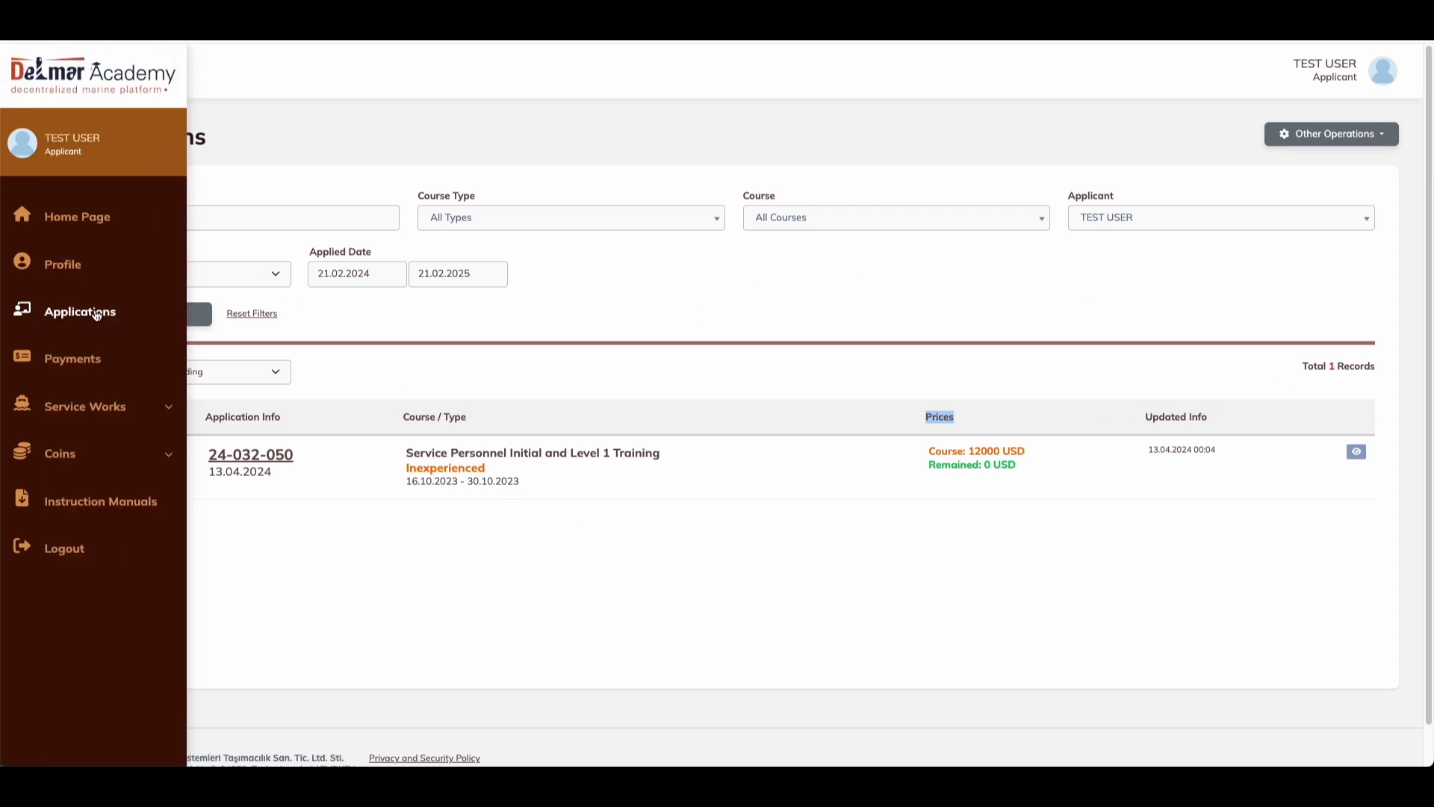
Step: Open the Payments list and export it to Excel
click(75, 369)
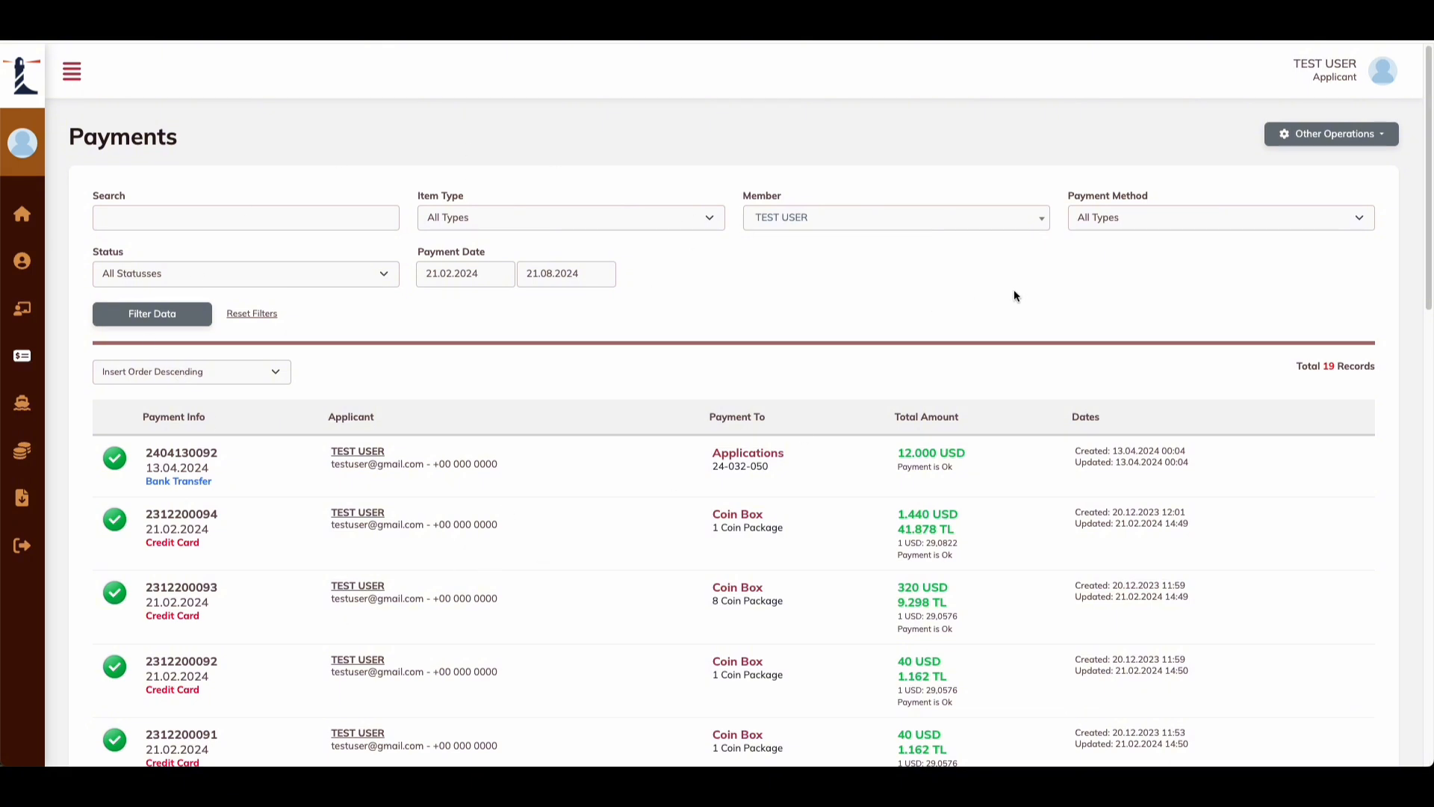
click(1318, 134)
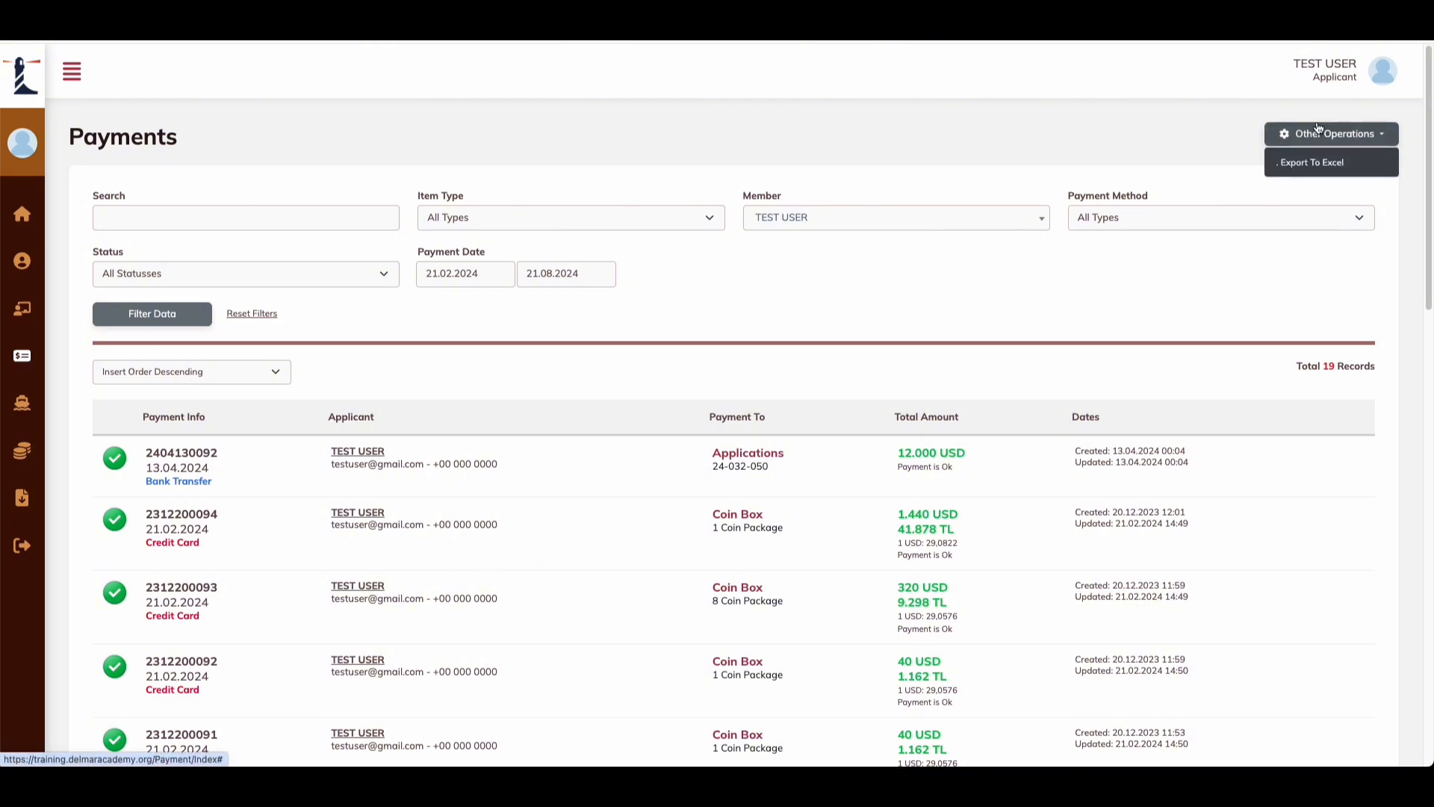
click(1313, 164)
Step: Check the member and item type filters, keep newest-first sorting, and export to Excel again
click(932, 223)
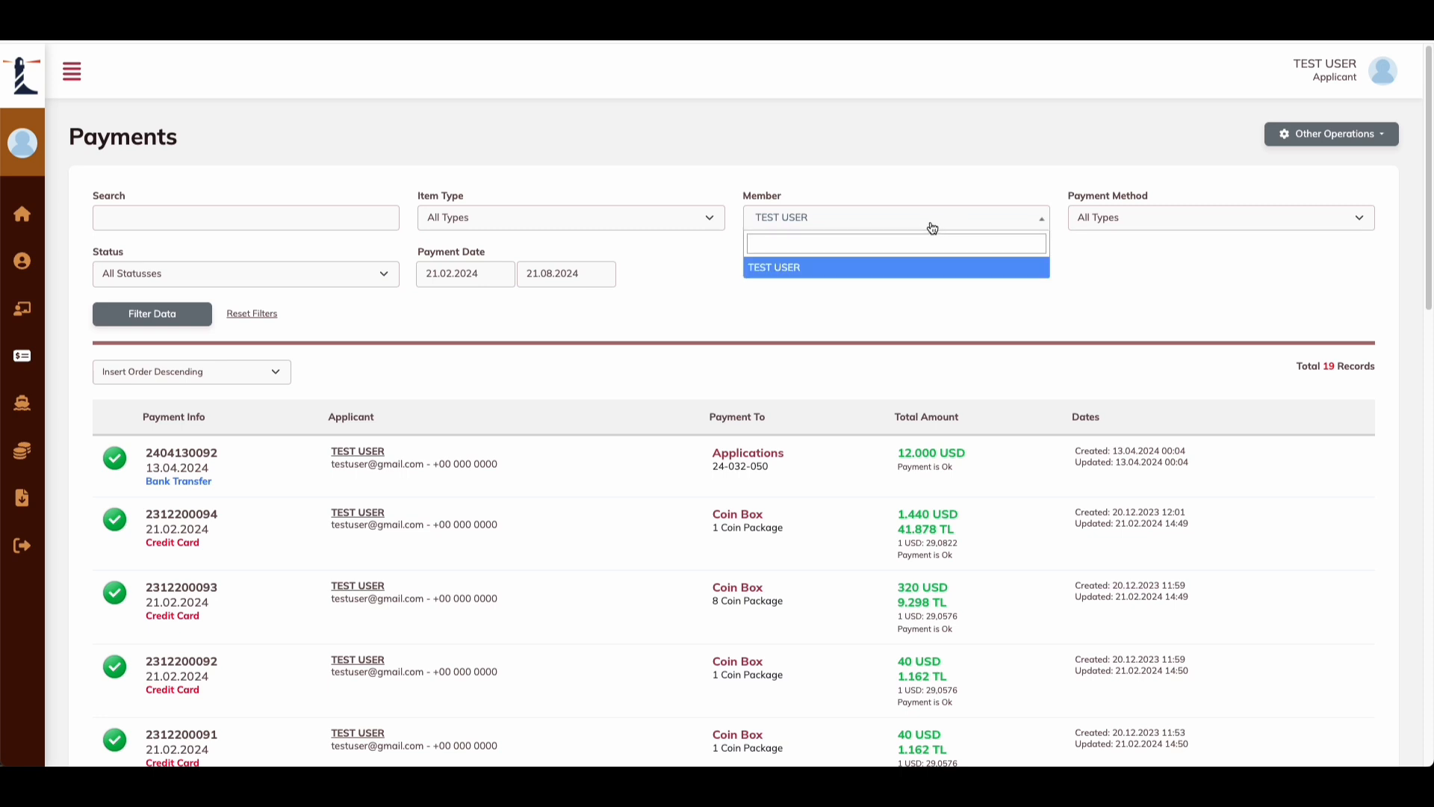
click(889, 223)
click(676, 213)
click(674, 215)
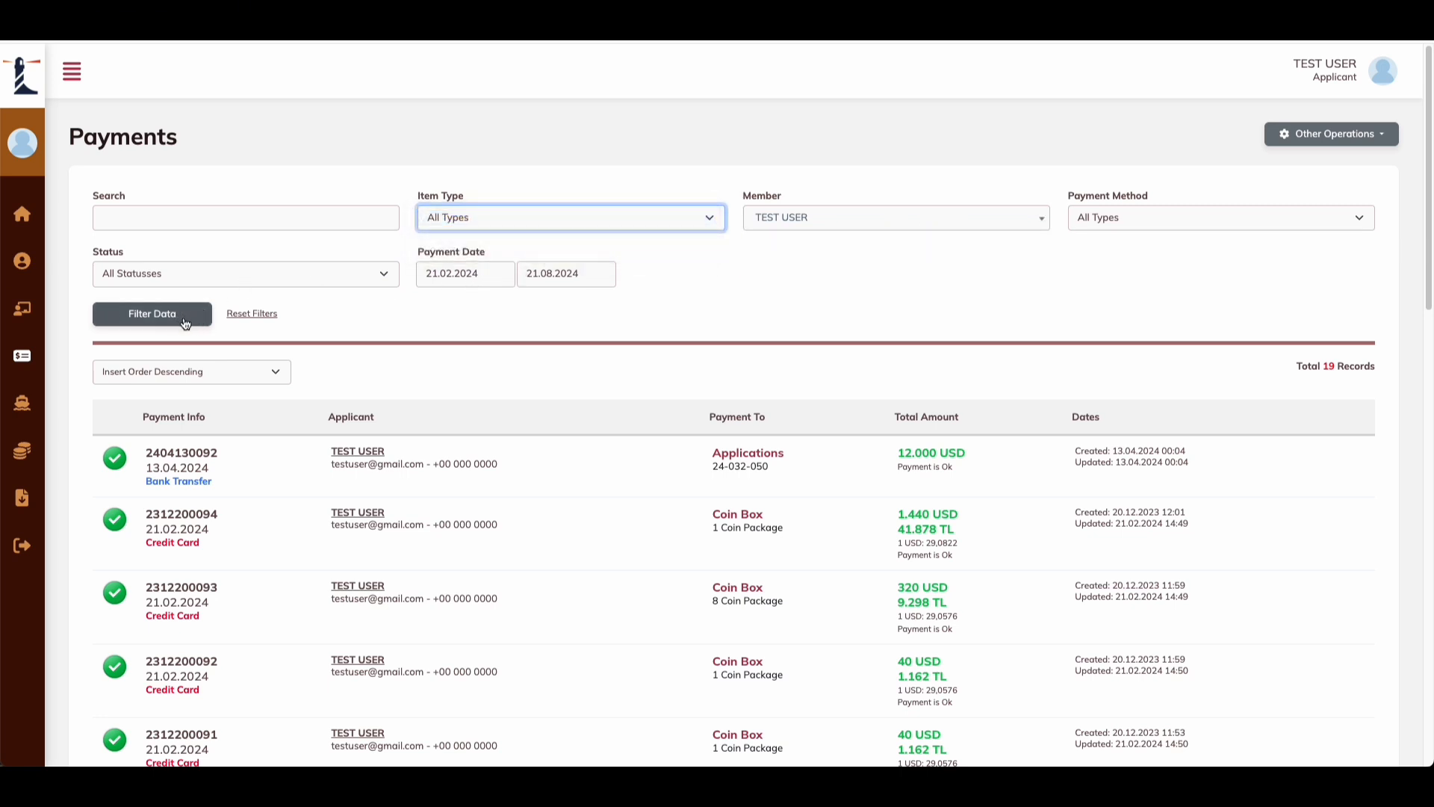
click(231, 369)
click(231, 371)
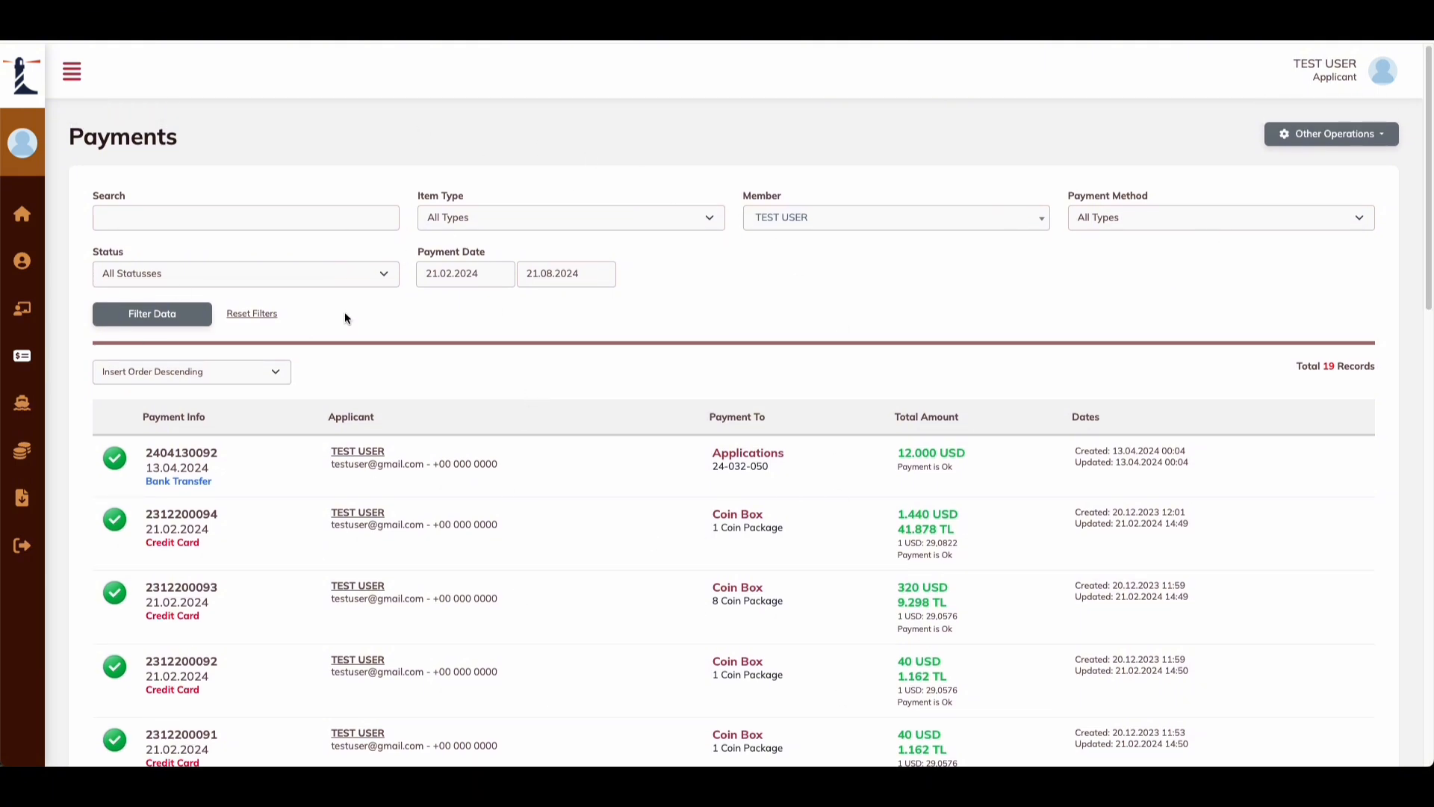
click(1375, 140)
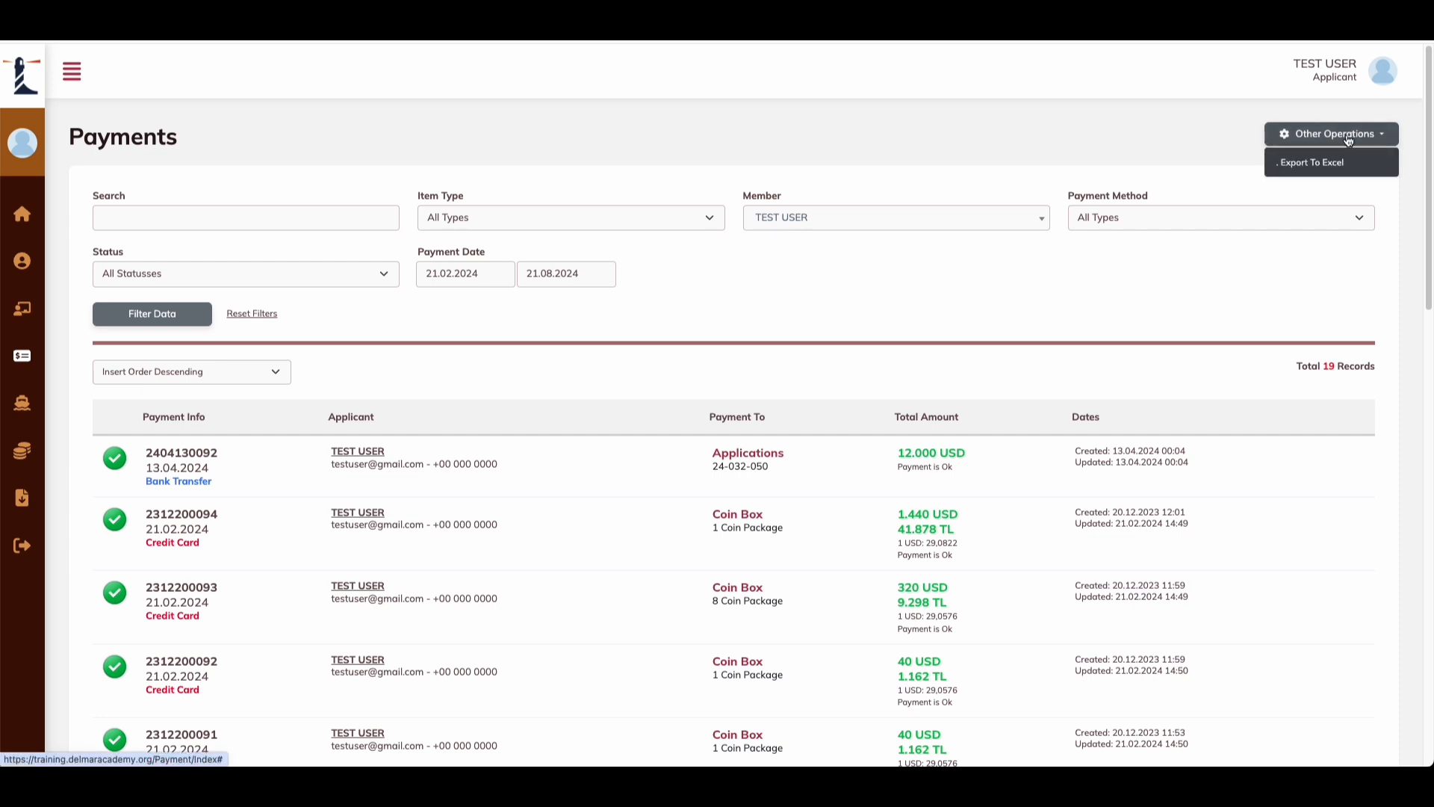
click(1338, 166)
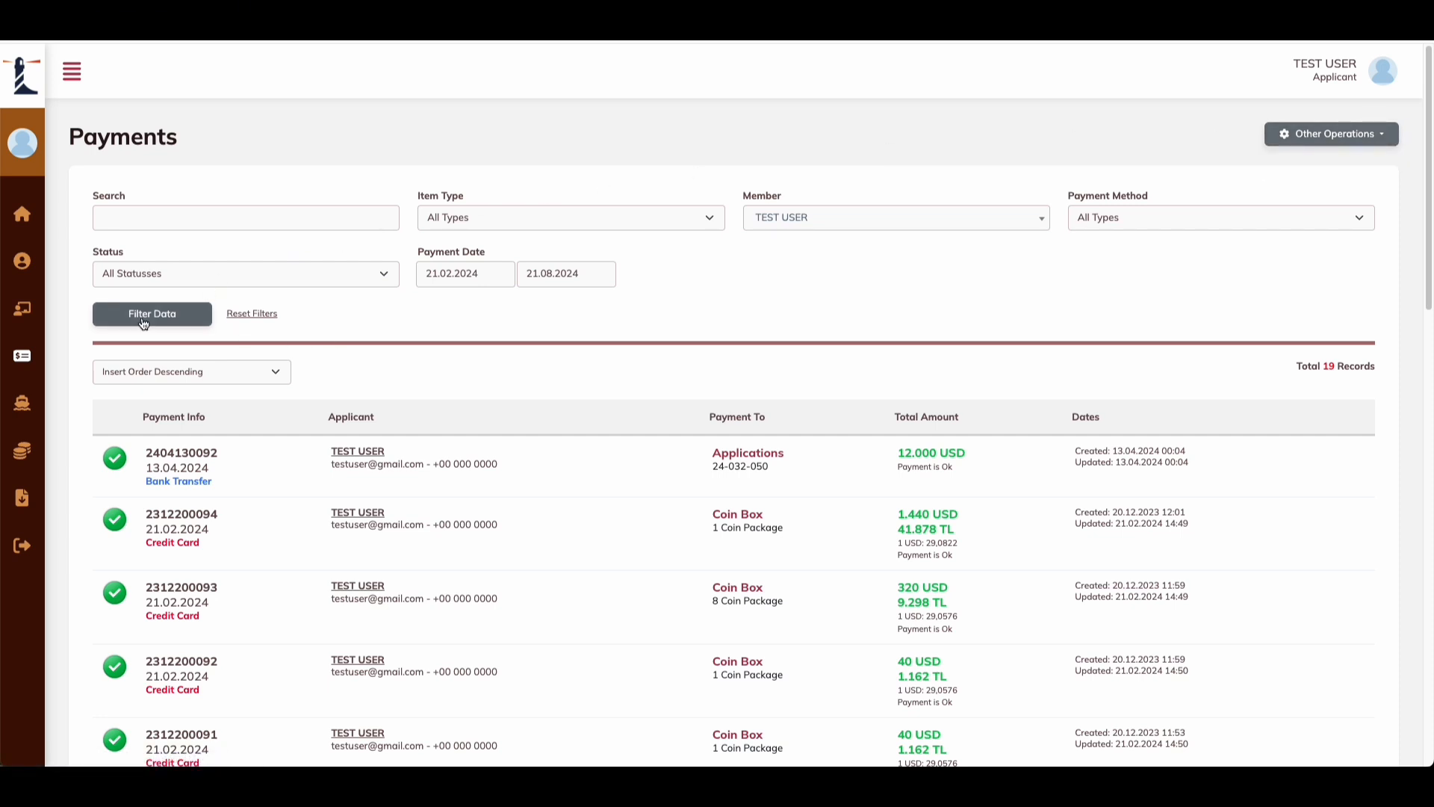
mouse_move(30, 369)
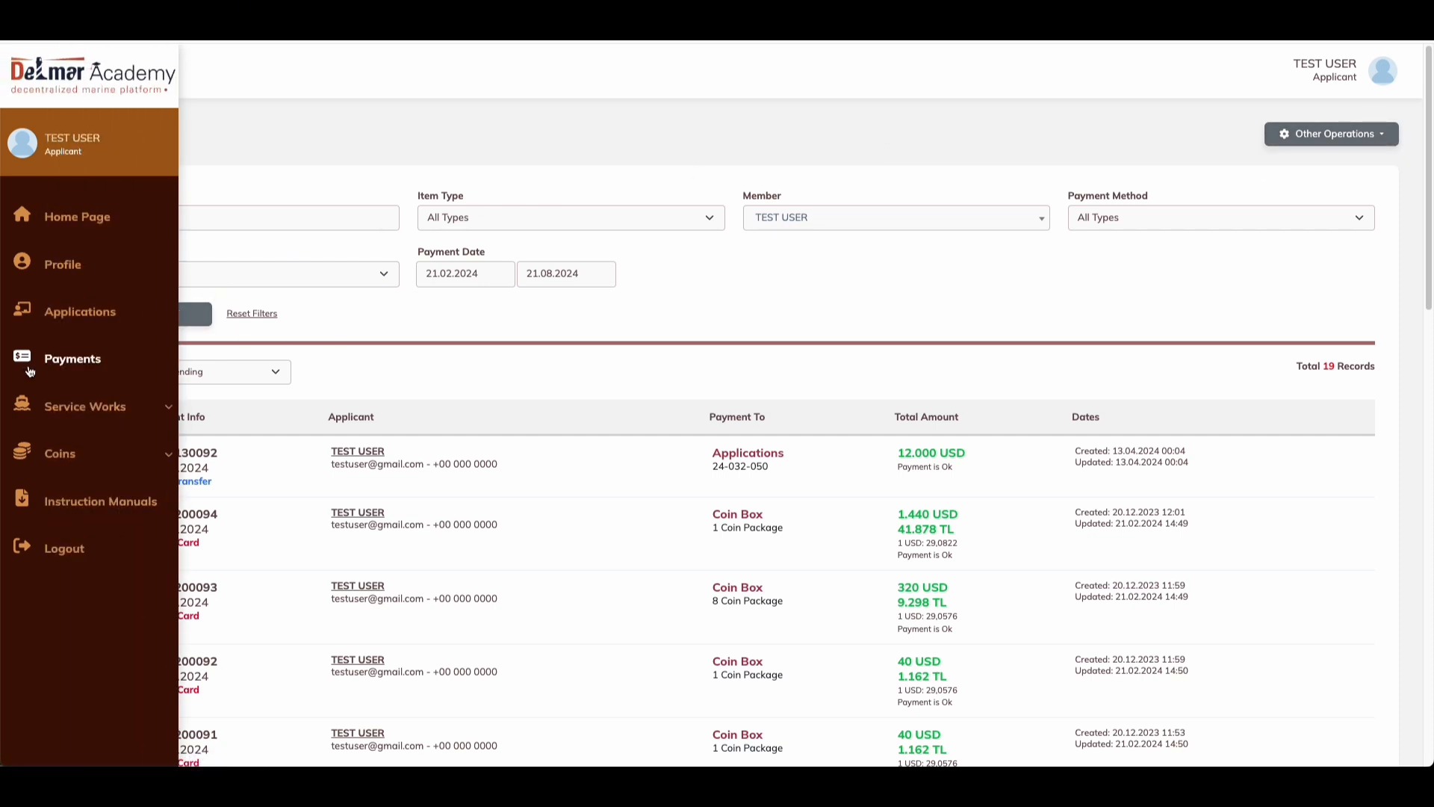
Step: Go to the Service Works list and begin adding a new service work
click(74, 406)
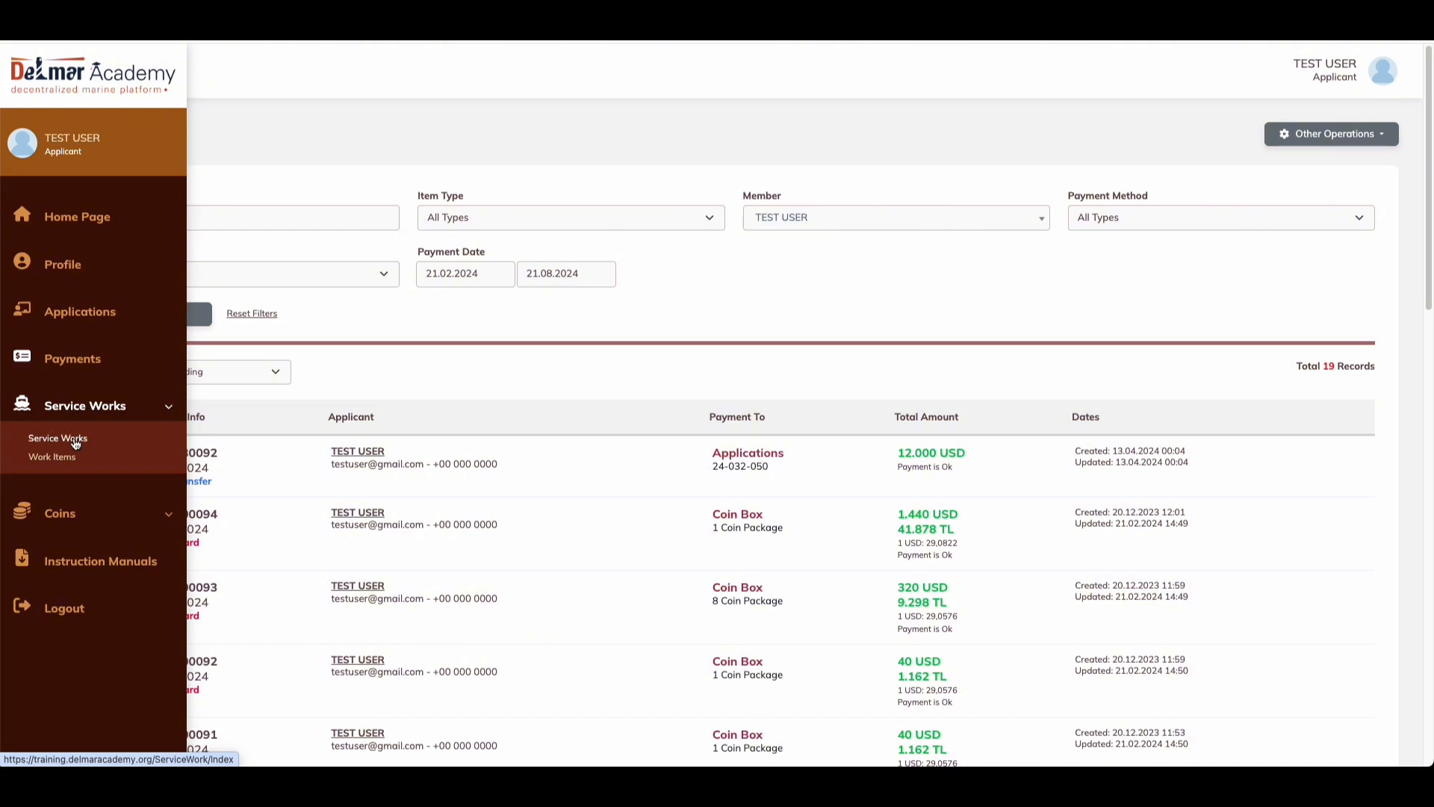
click(71, 407)
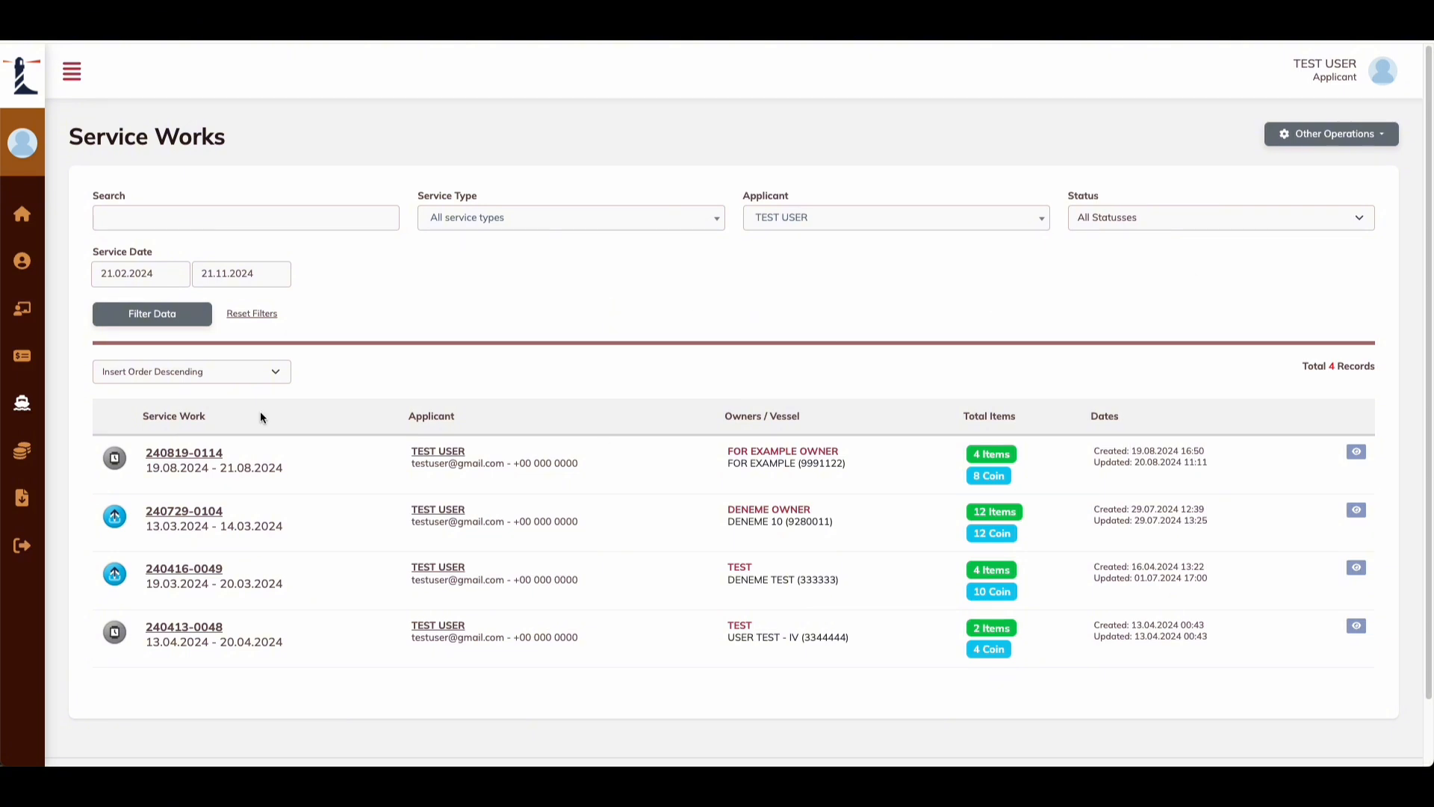
click(82, 409)
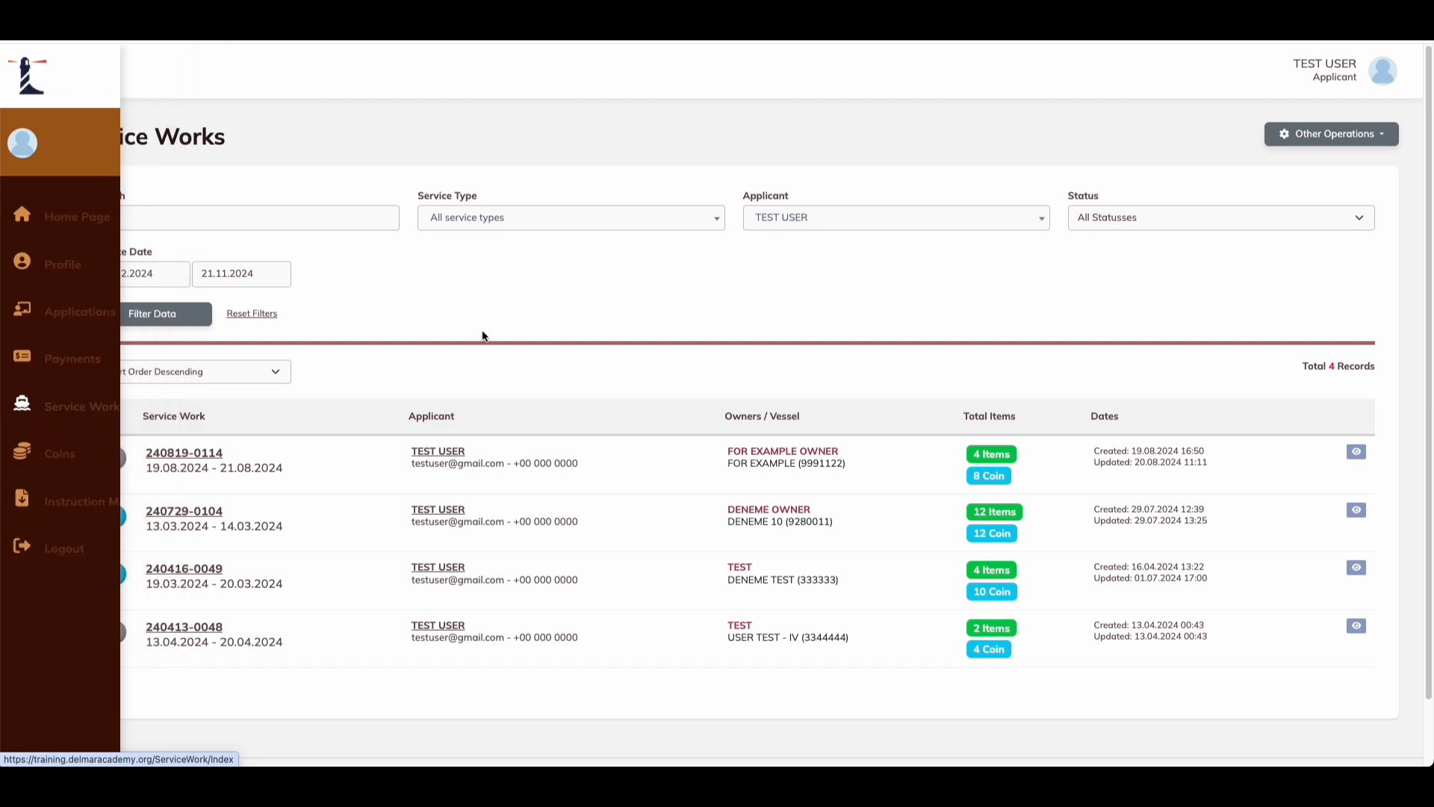
click(1337, 135)
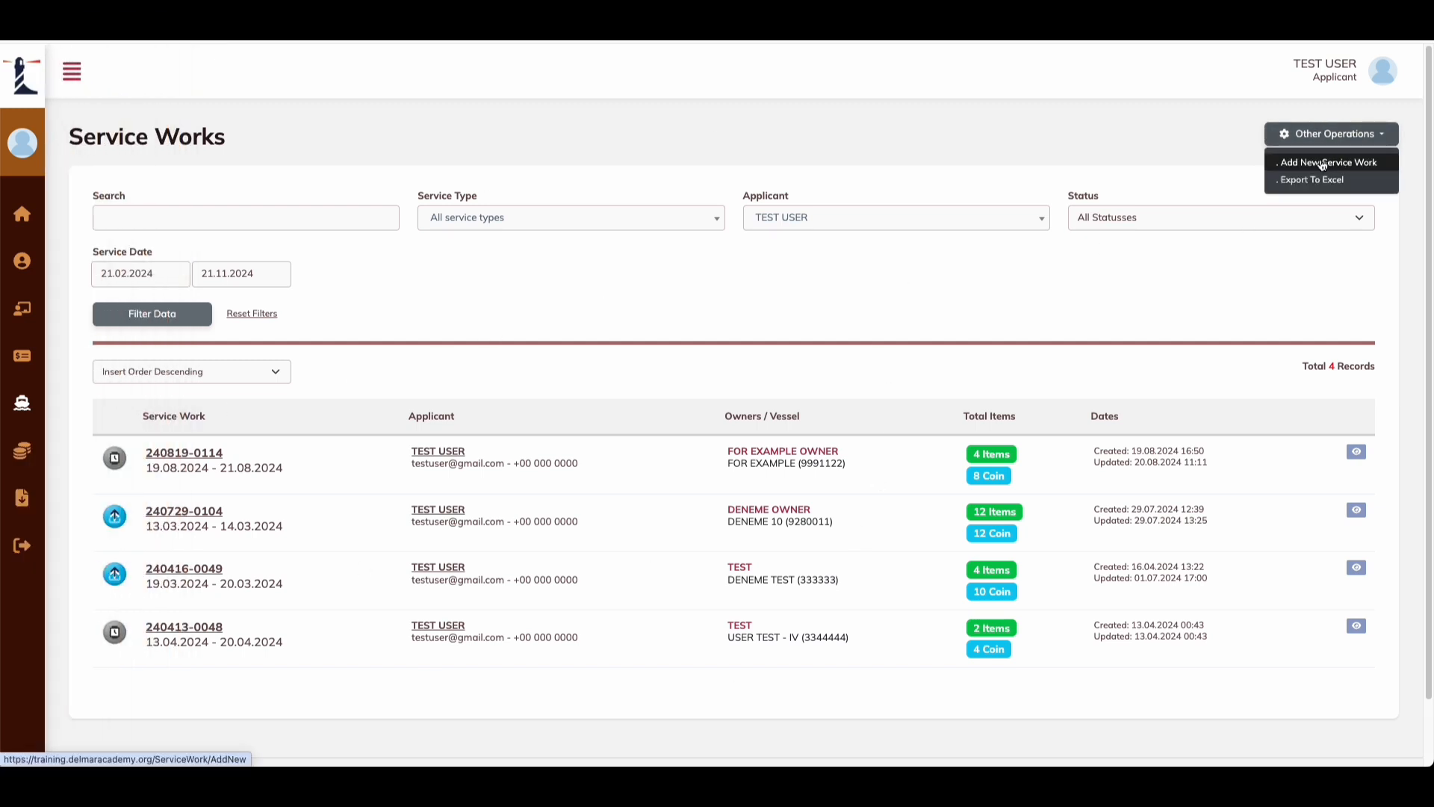
click(1328, 163)
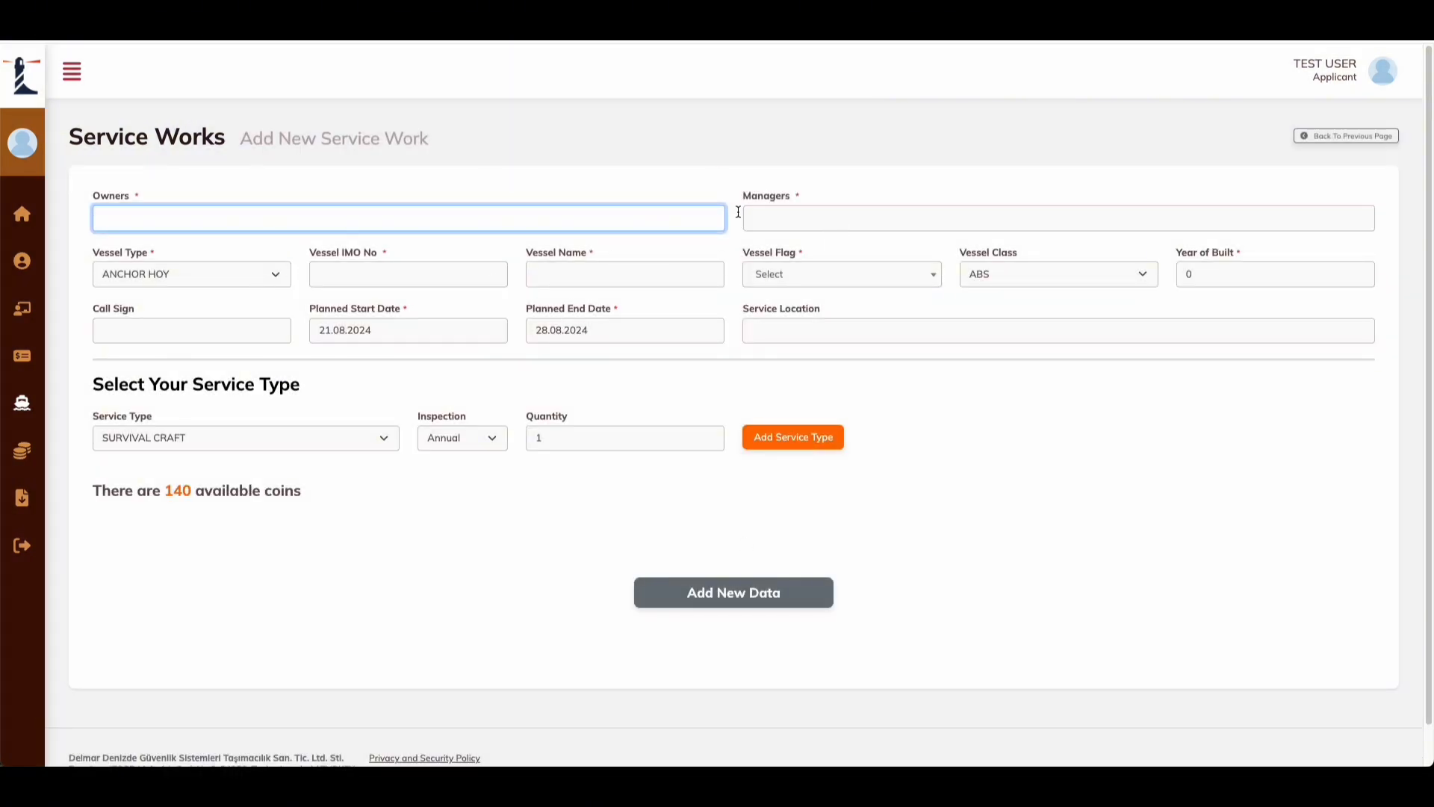
Step: Enter TRIAL OWNERS, TRIAL MANAGERS, BULK/OIL CARRIER type, IMO 000000000 and vessel name TRIAL VESSEL
click(642, 237)
click(669, 219)
text(TRIAL OWNERS)
click(794, 229)
text(TRIAL MANAGERS)
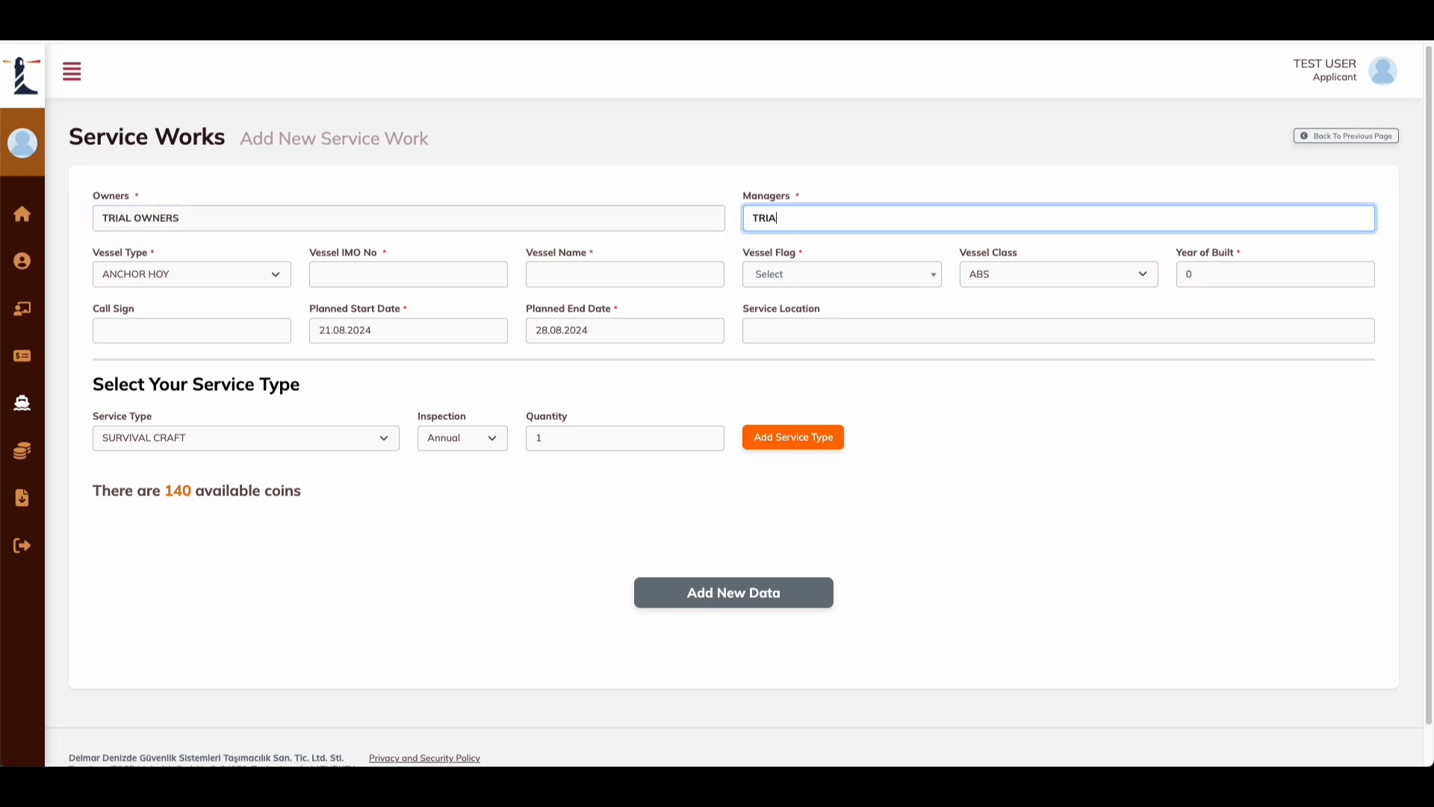
click(217, 273)
click(148, 357)
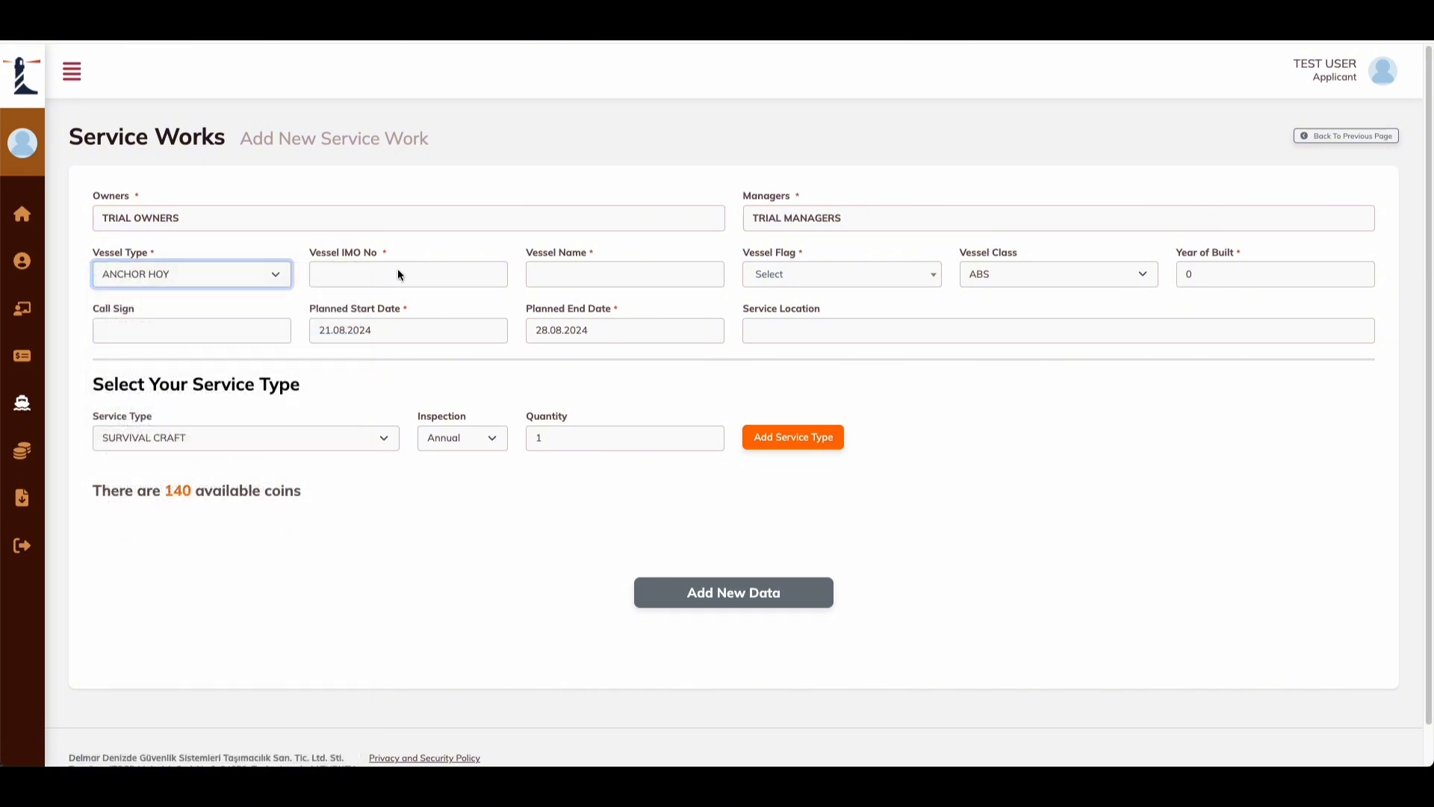
click(397, 274)
text(000000000)
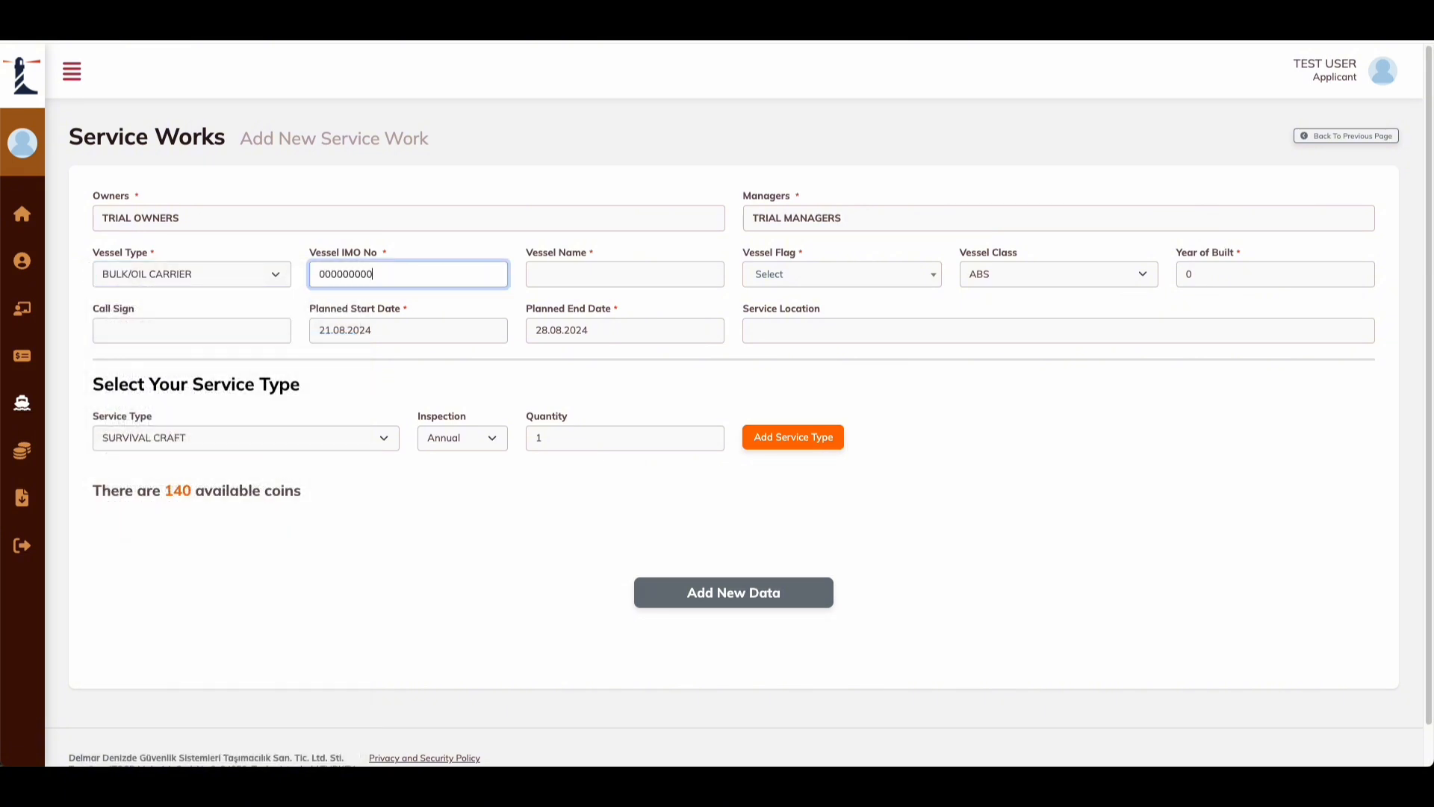
click(544, 274)
text(TRIAL VESSEL)
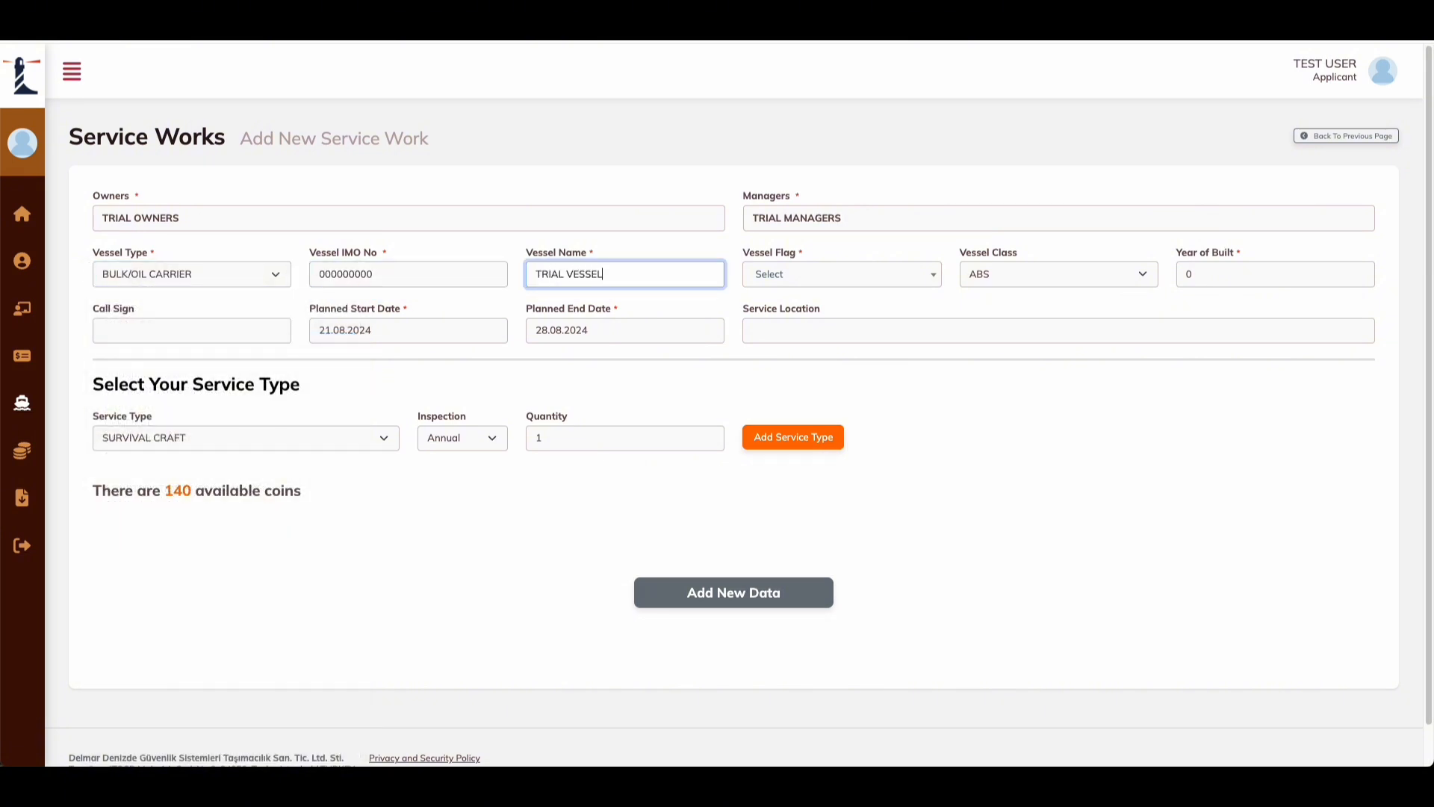
Step: Set flag Algeria, class IBS, build year 2015 and call sign 111111111
click(818, 282)
click(779, 407)
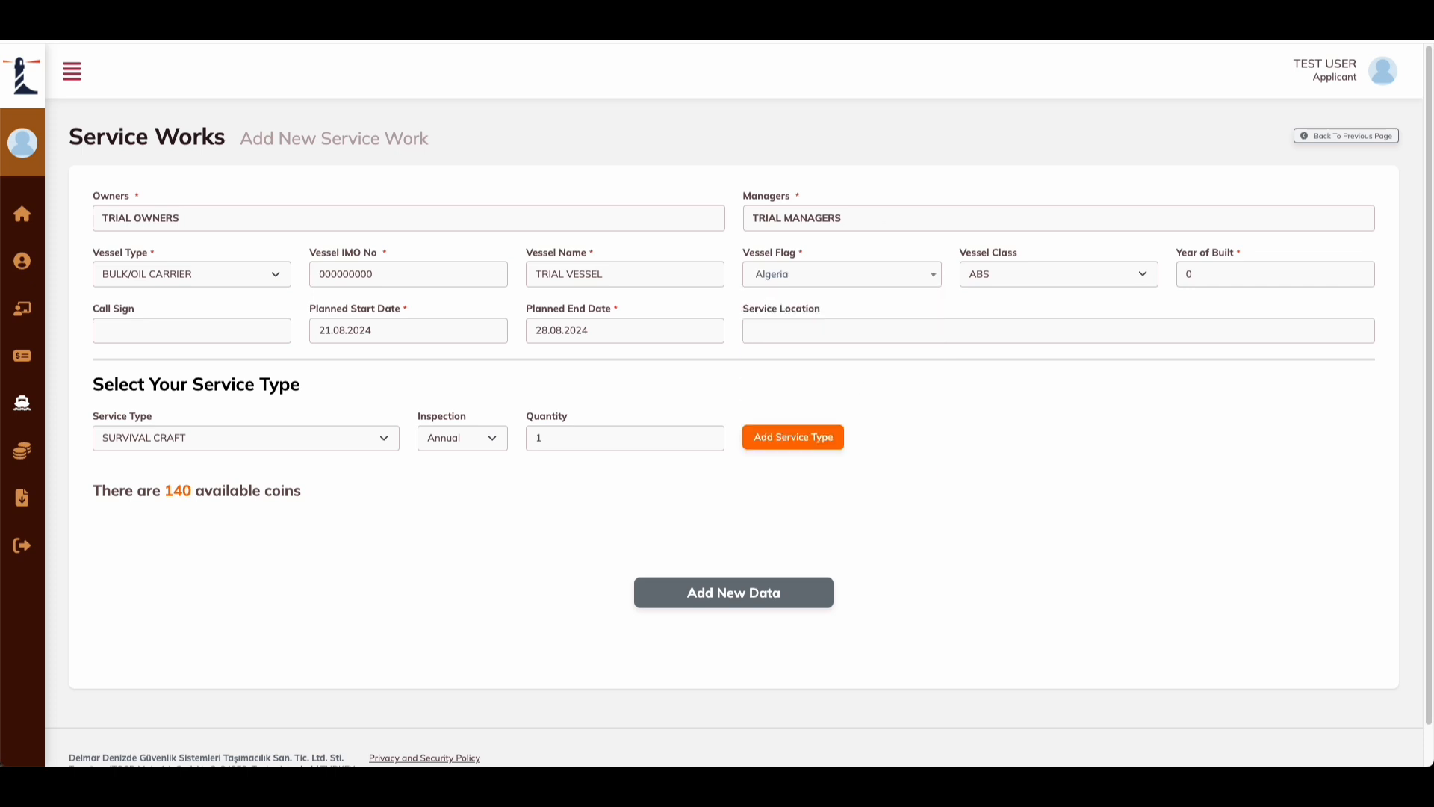
click(1016, 275)
click(1015, 405)
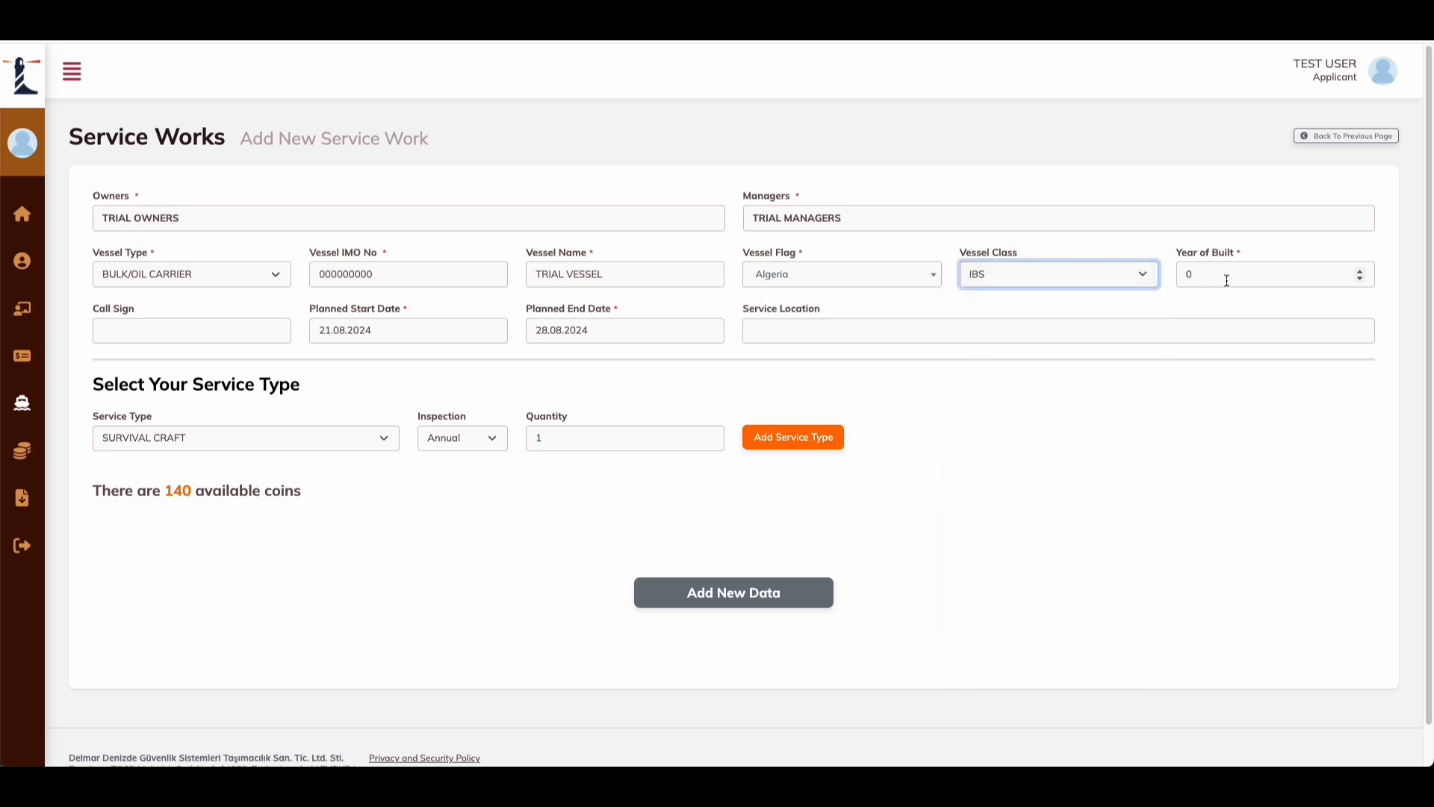
double_click(1225, 275)
text(2015)
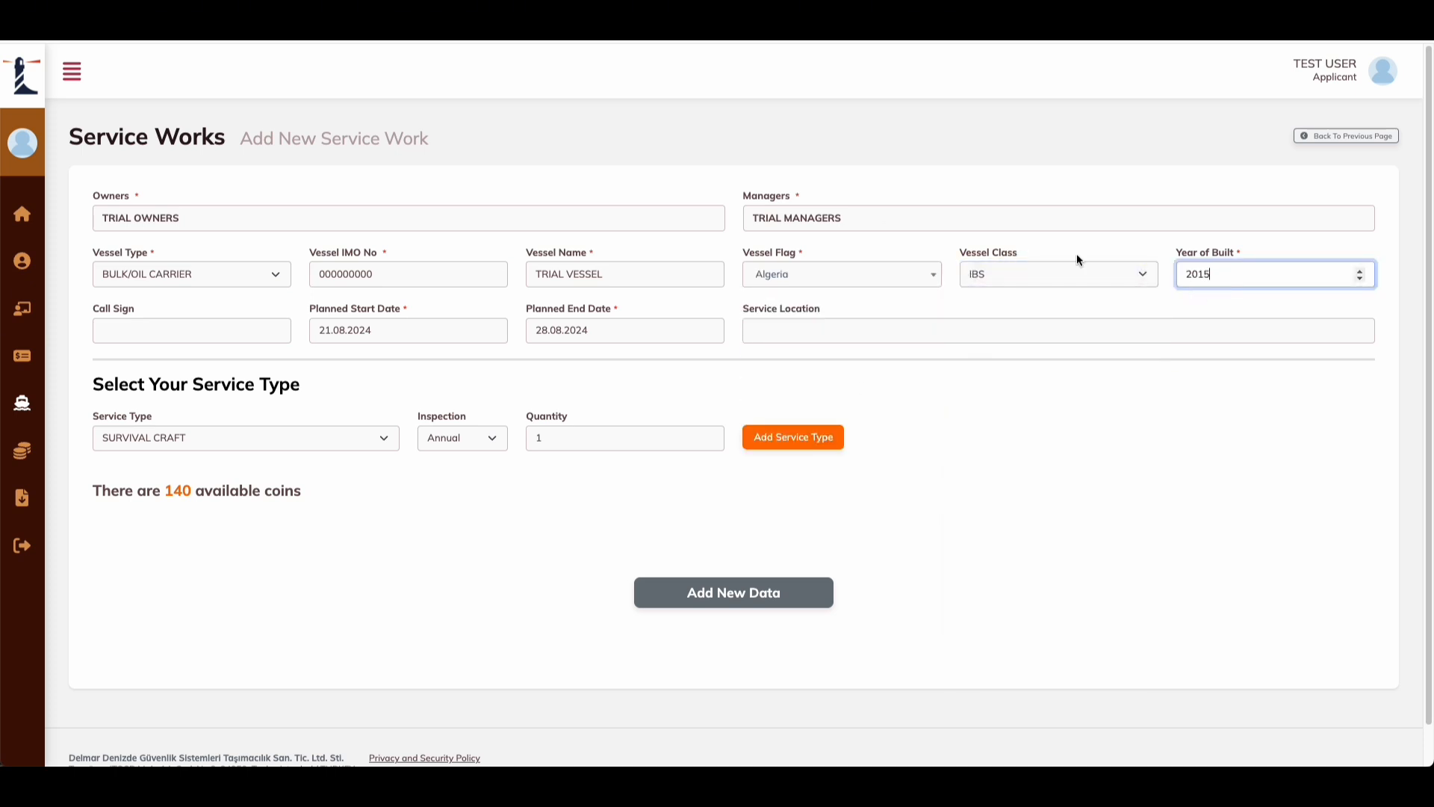
click(224, 336)
text(111111111)
click(392, 361)
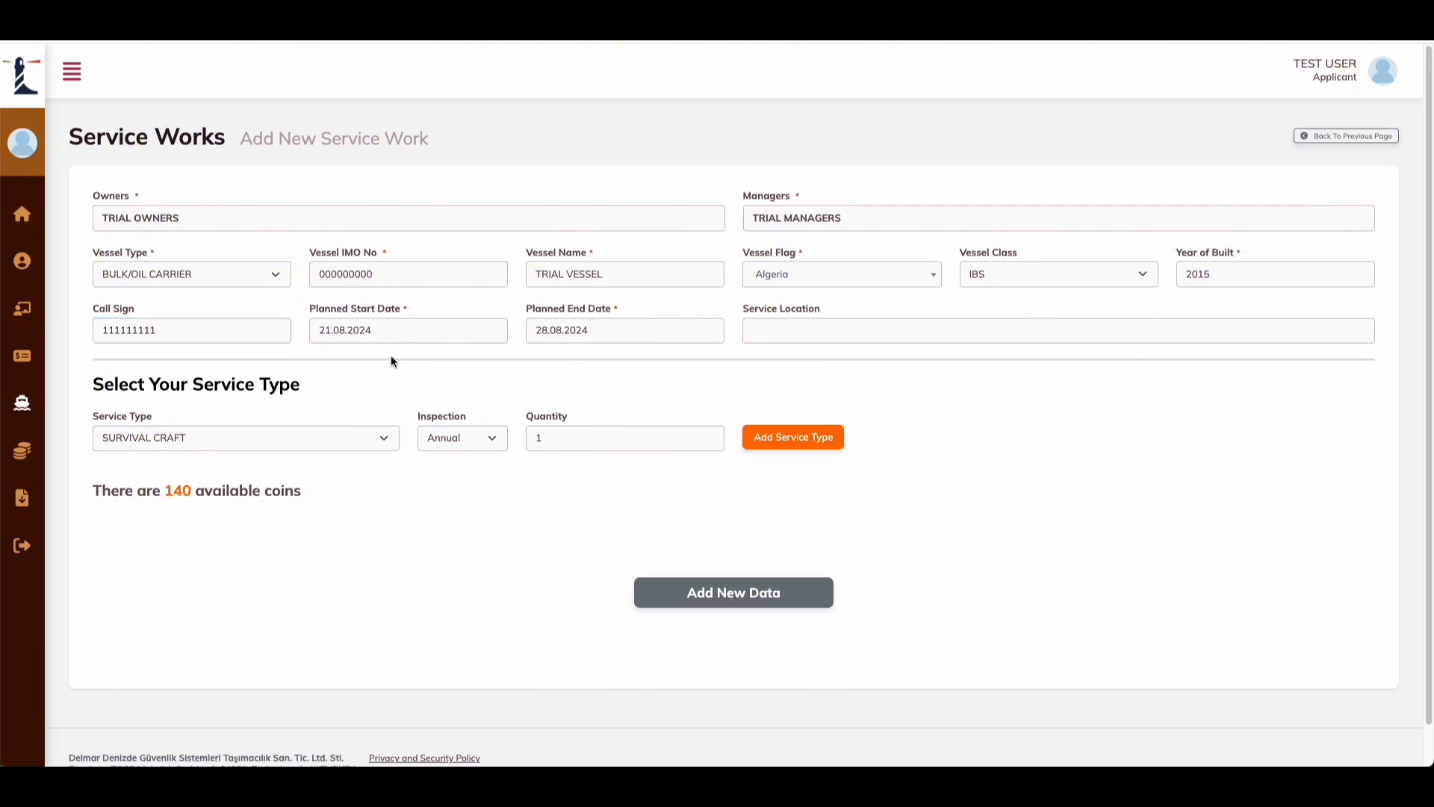
drag(396, 313, 343, 313)
drag(613, 311, 525, 310)
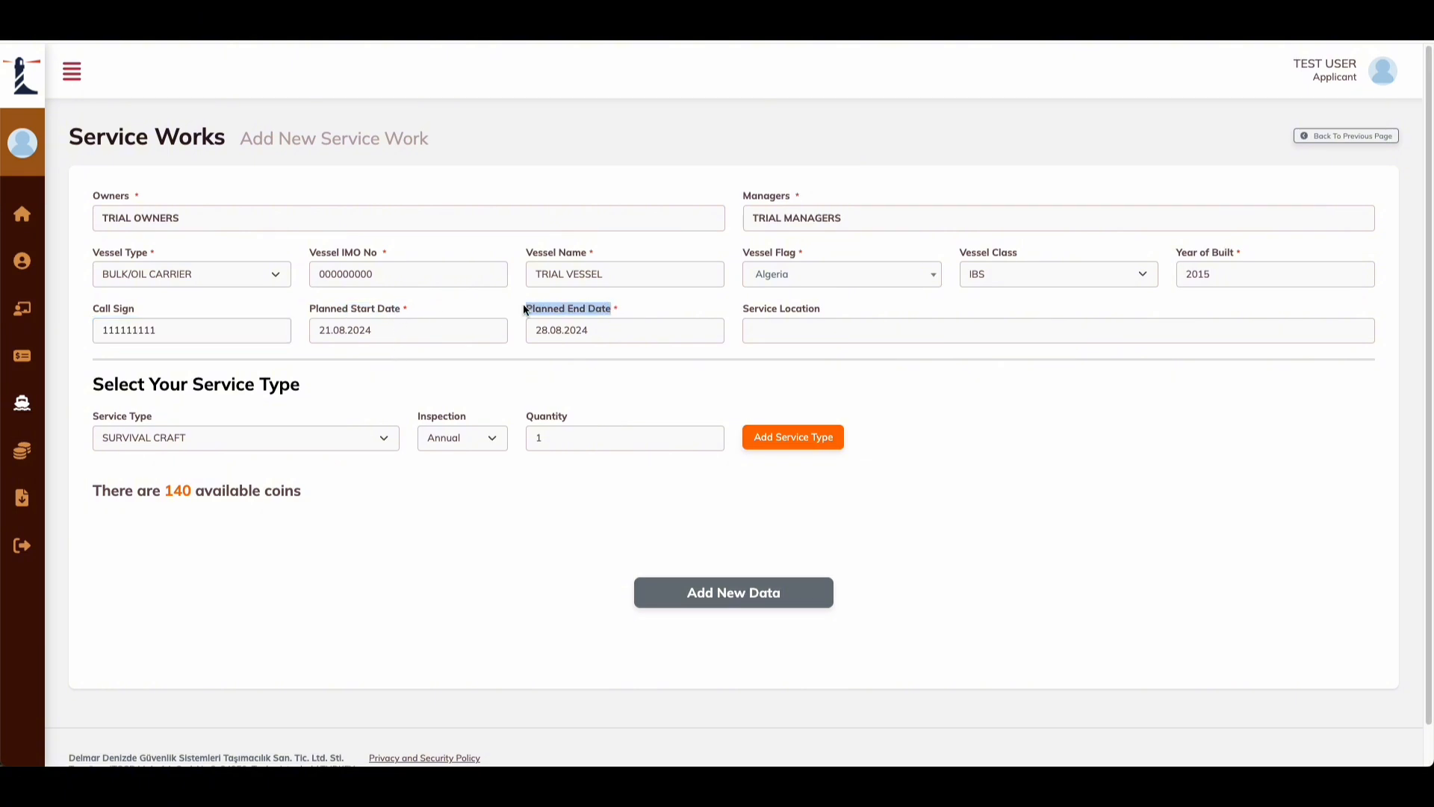
Step: Set the planned start date to 26.08.2024 in the date picker
click(398, 309)
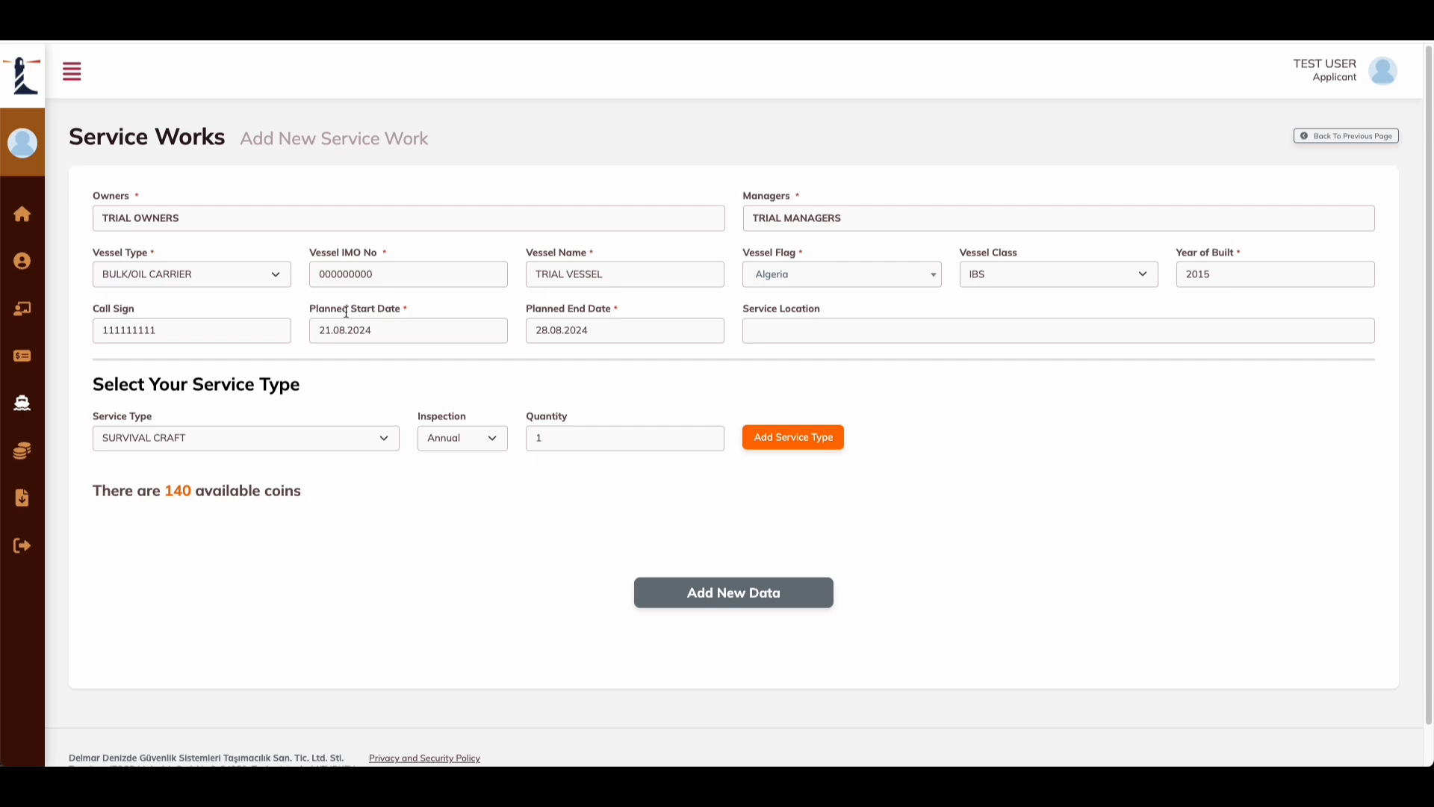
click(374, 329)
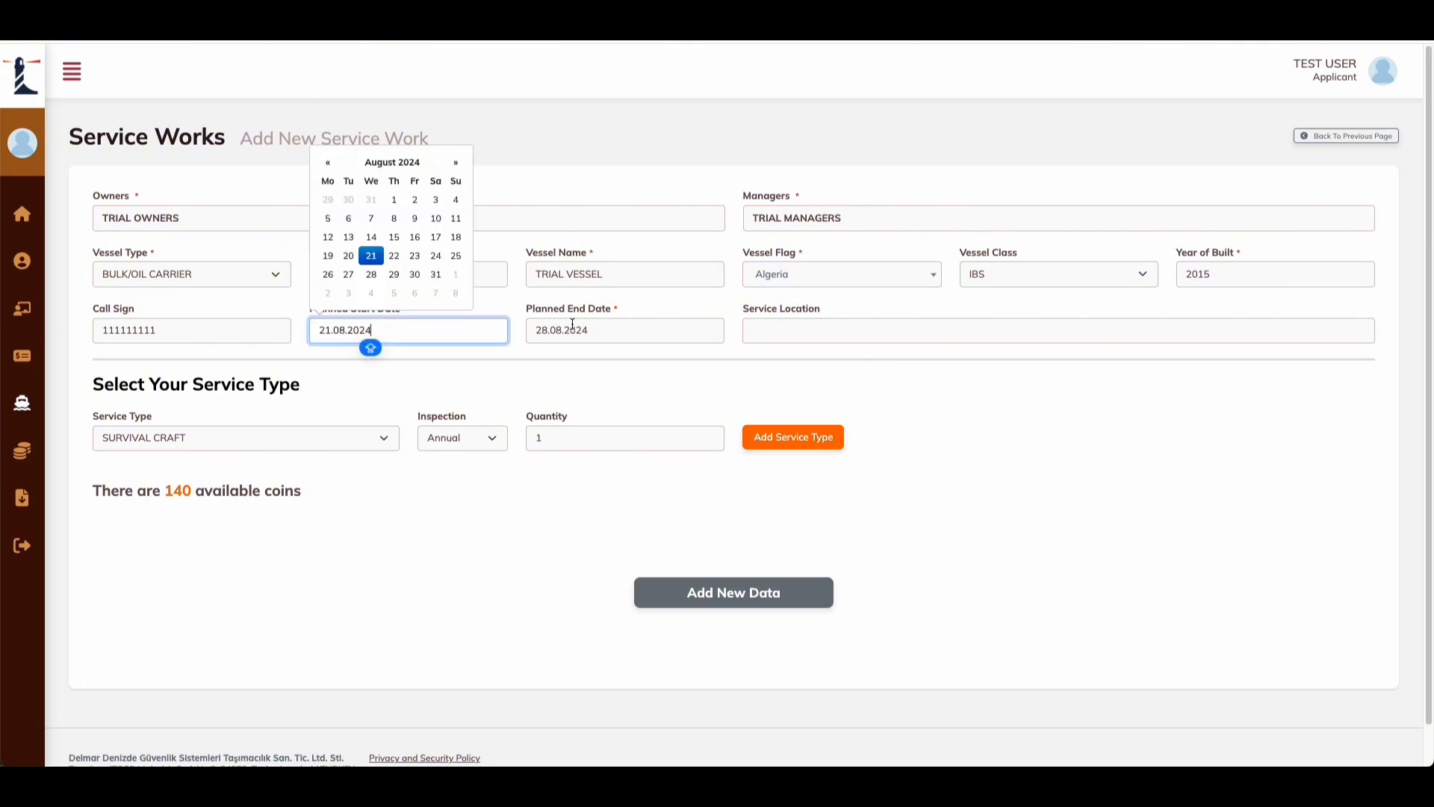
click(573, 324)
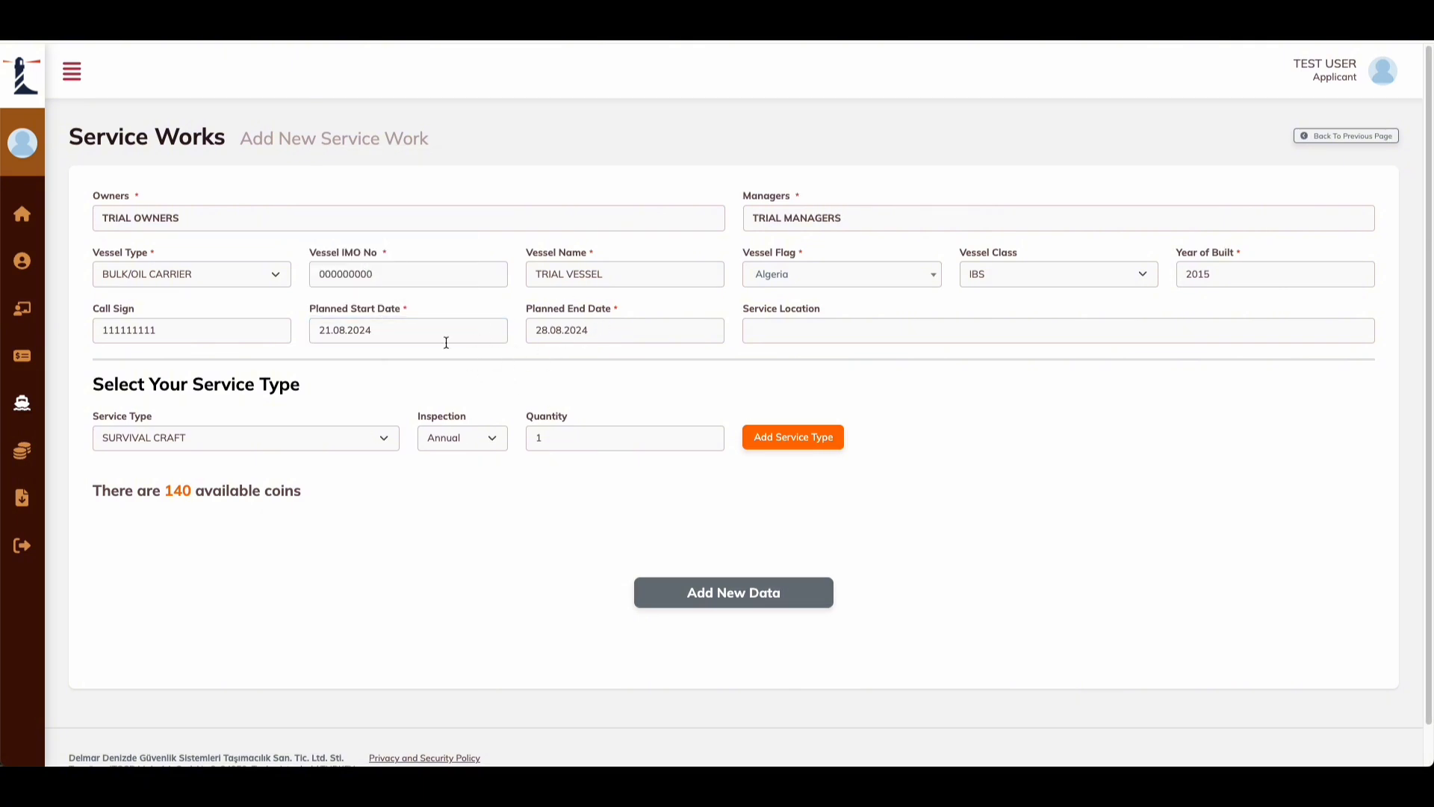
click(394, 333)
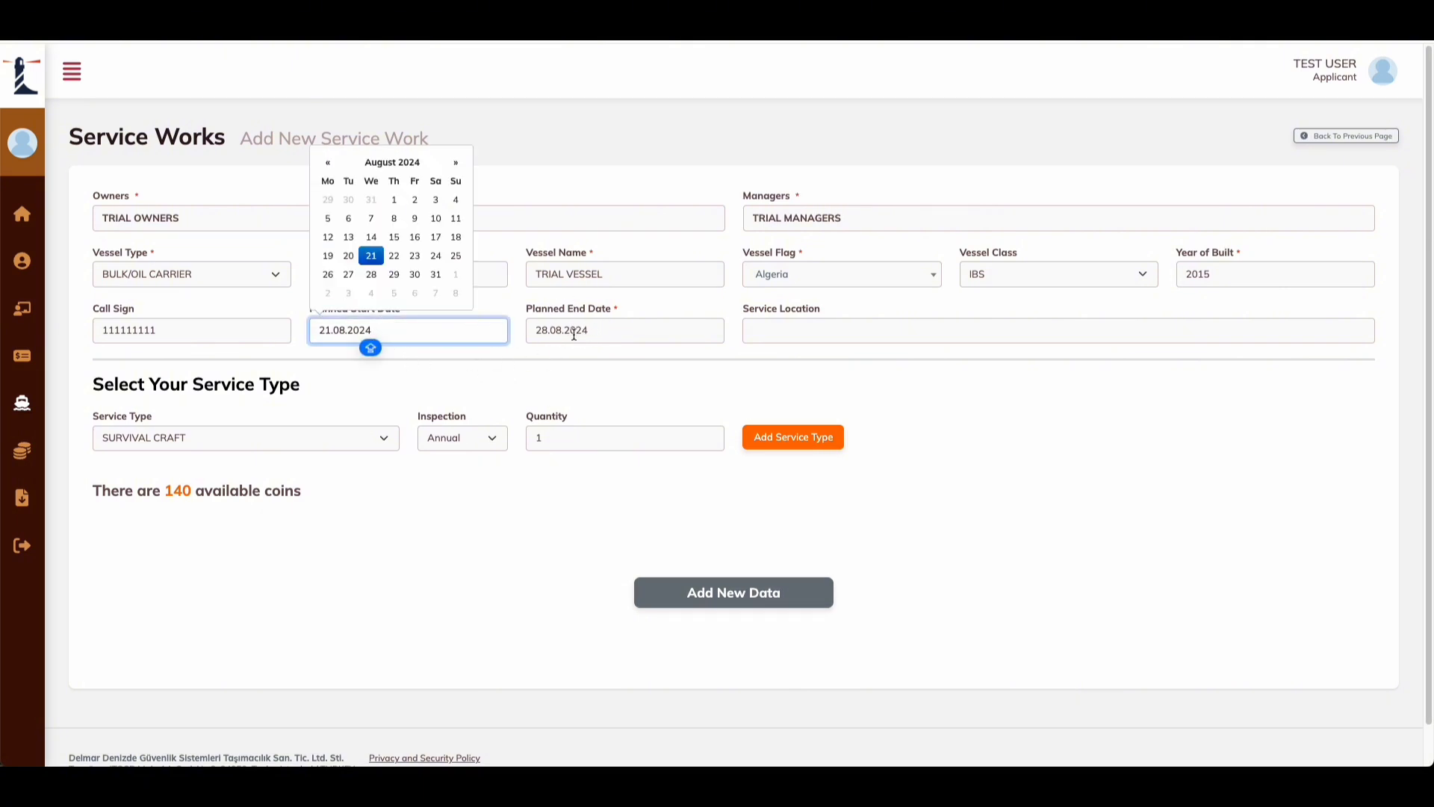
click(541, 357)
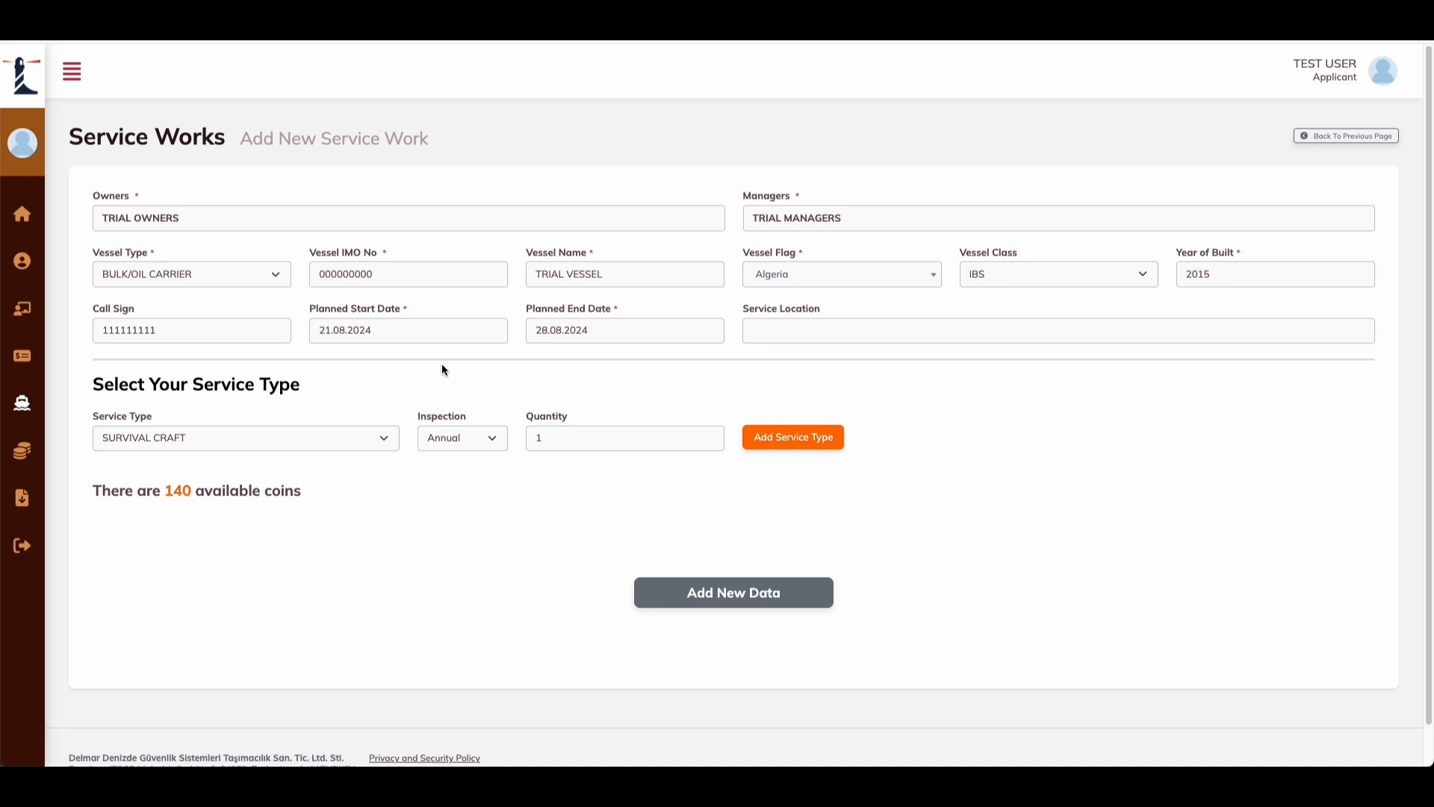
click(381, 328)
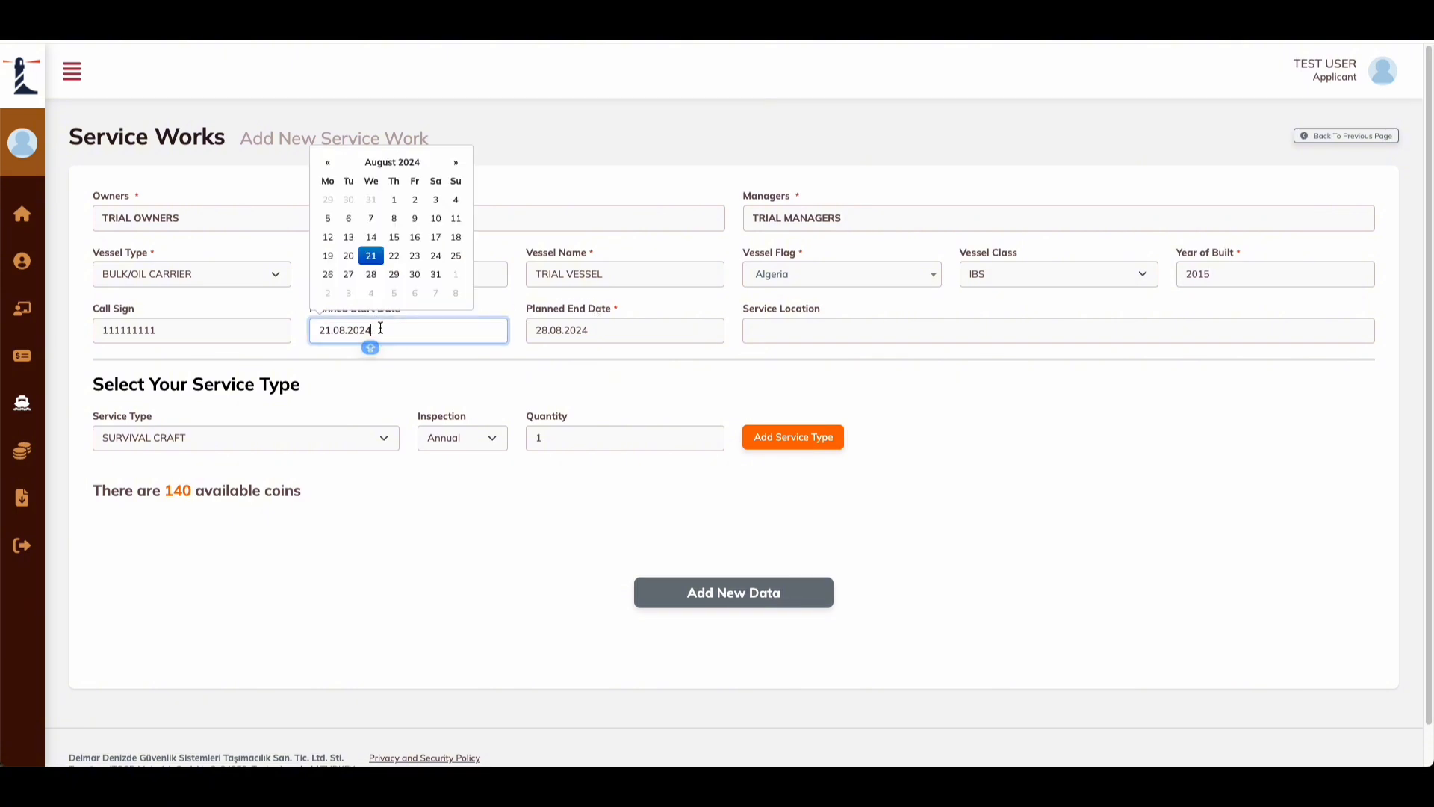
click(332, 278)
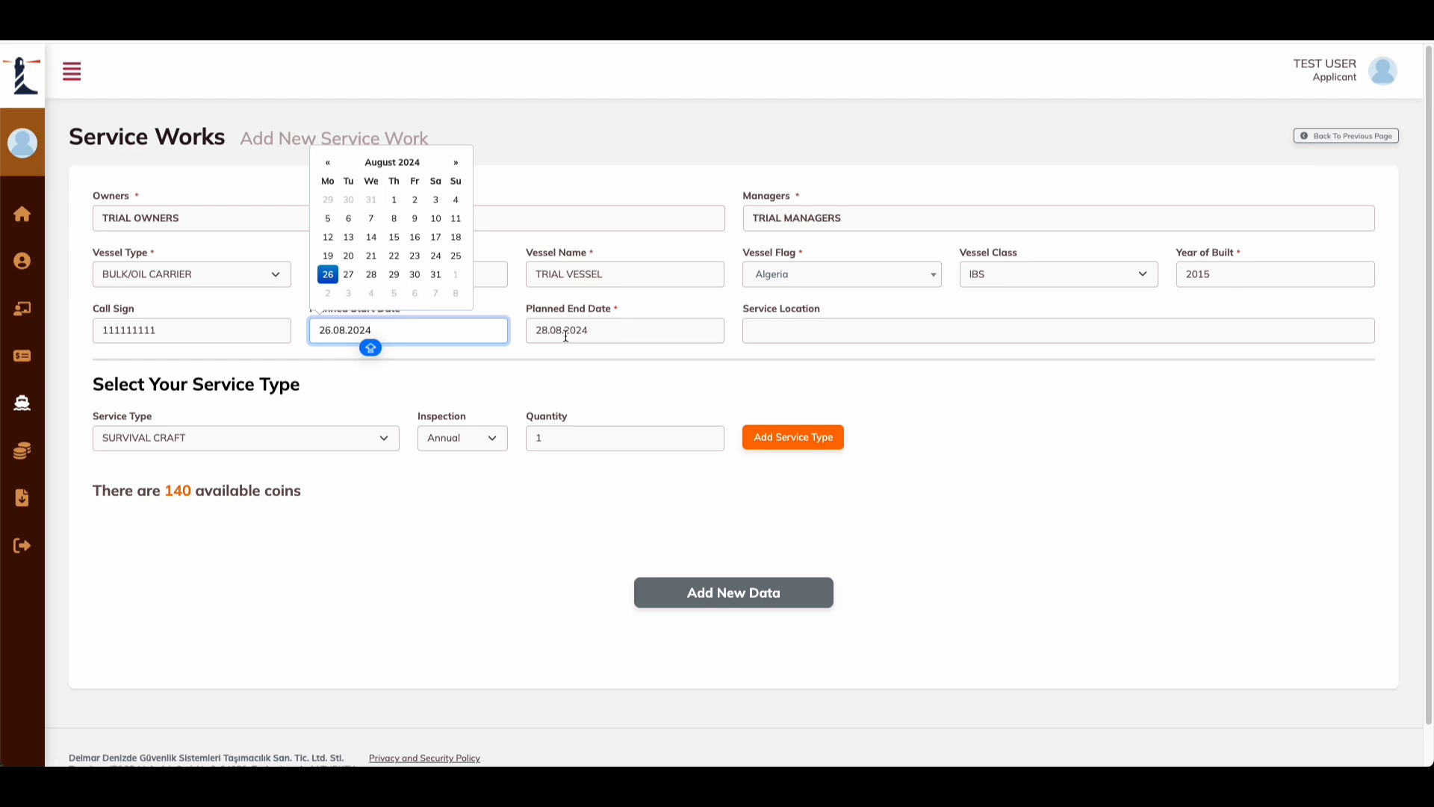
click(395, 276)
click(328, 274)
click(576, 347)
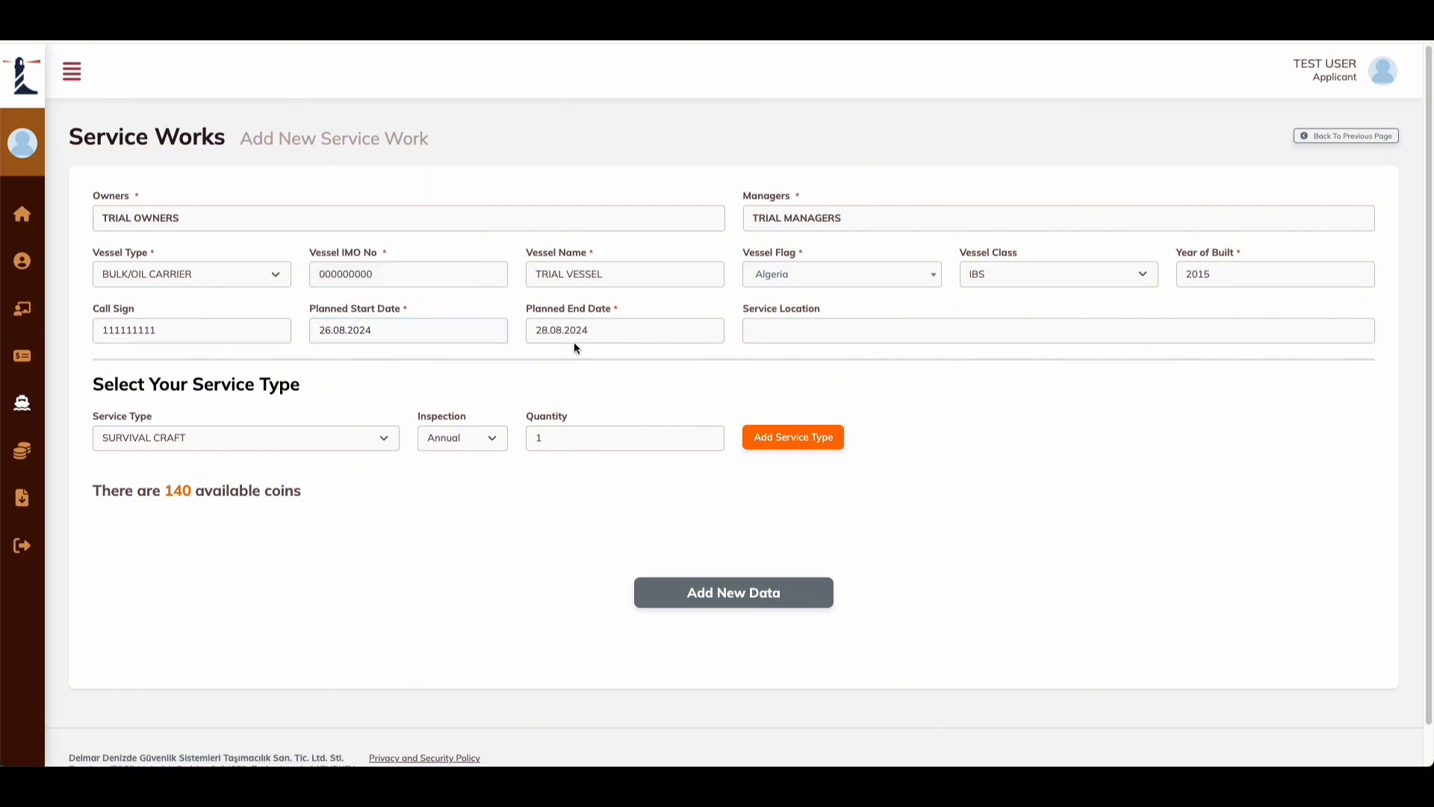
Step: Confirm the planned end date stays 28.08.2024 and the start date stays unchanged
click(567, 336)
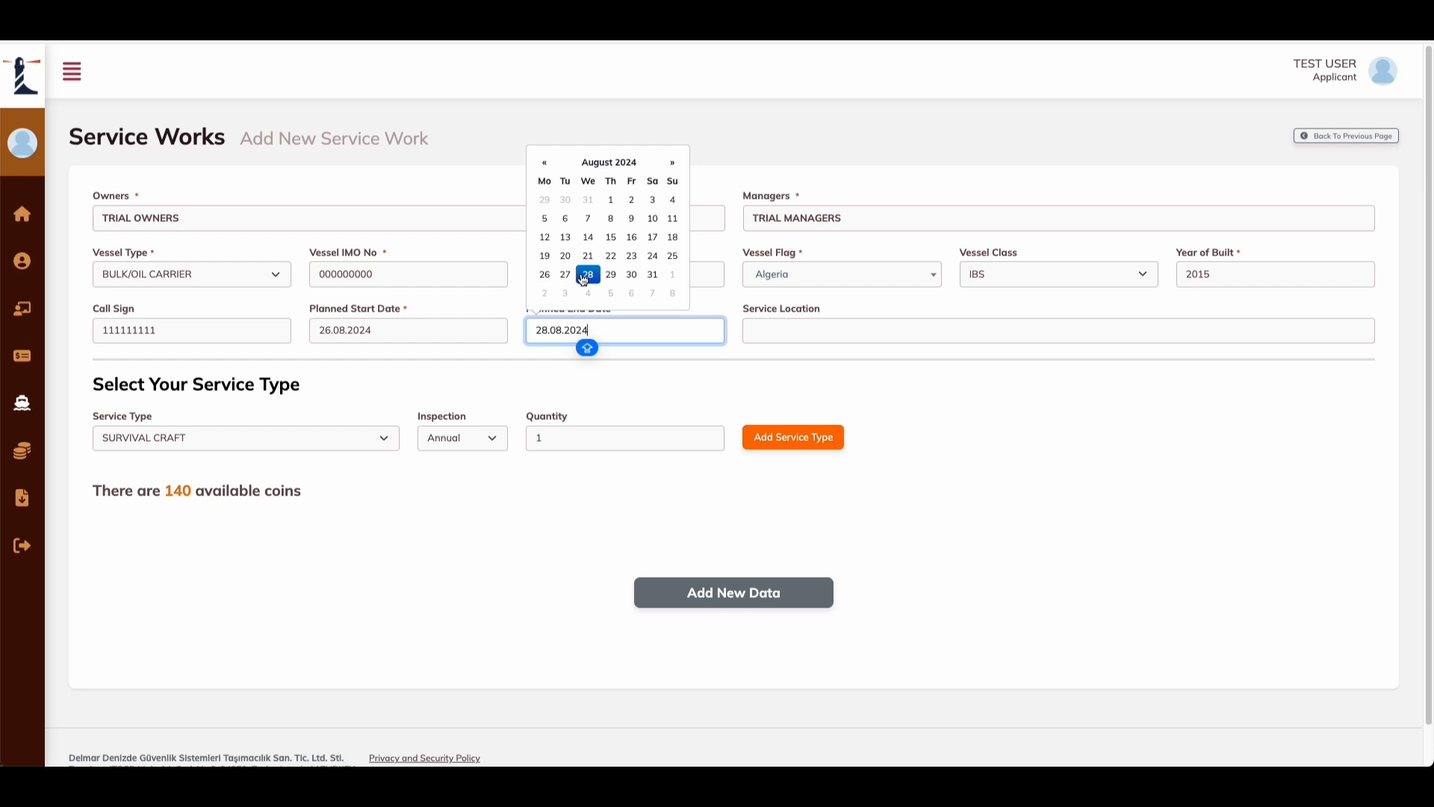
click(602, 360)
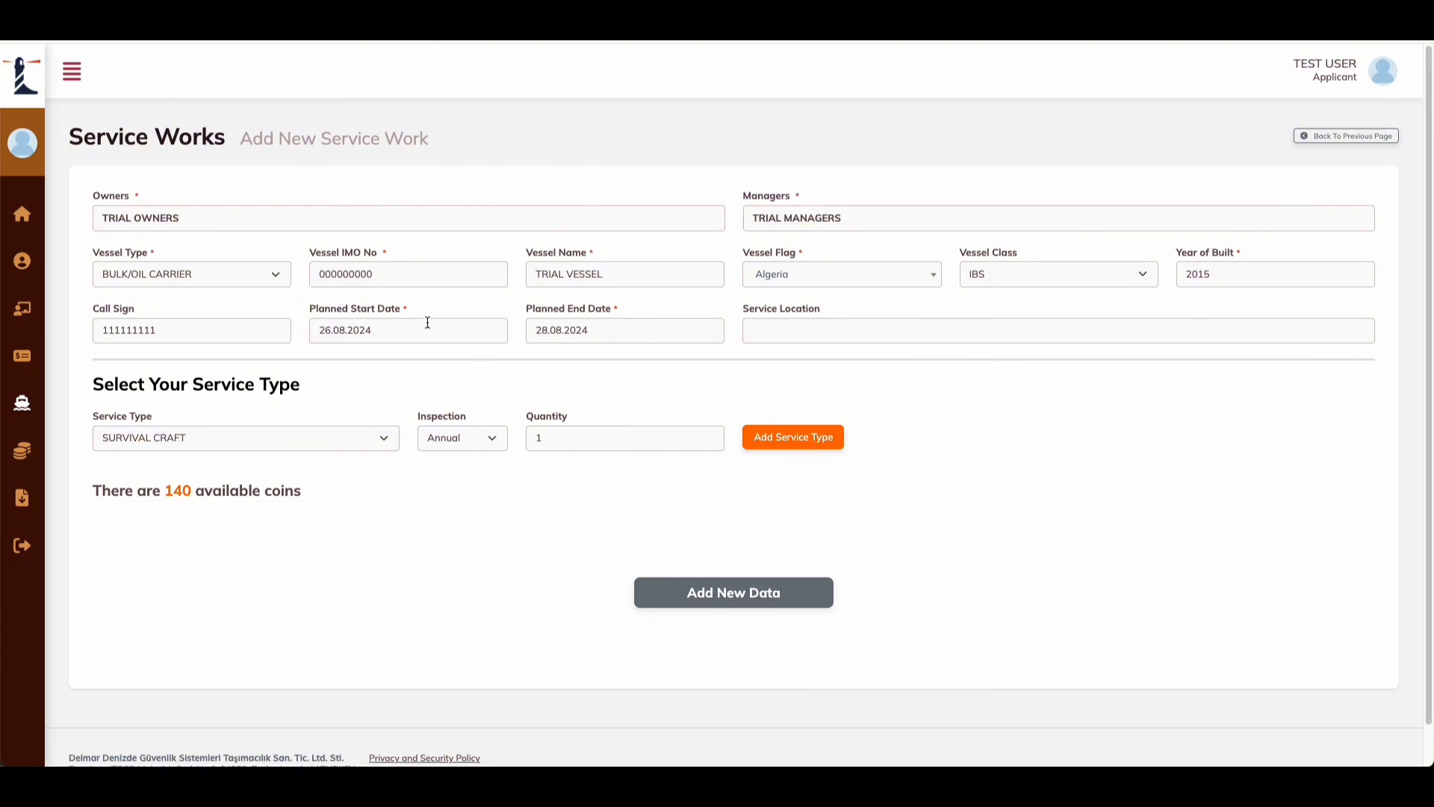
click(369, 333)
click(410, 356)
Step: Enter TRIAL LOCATION as the service location
click(827, 330)
text(TRIAL LOCA)
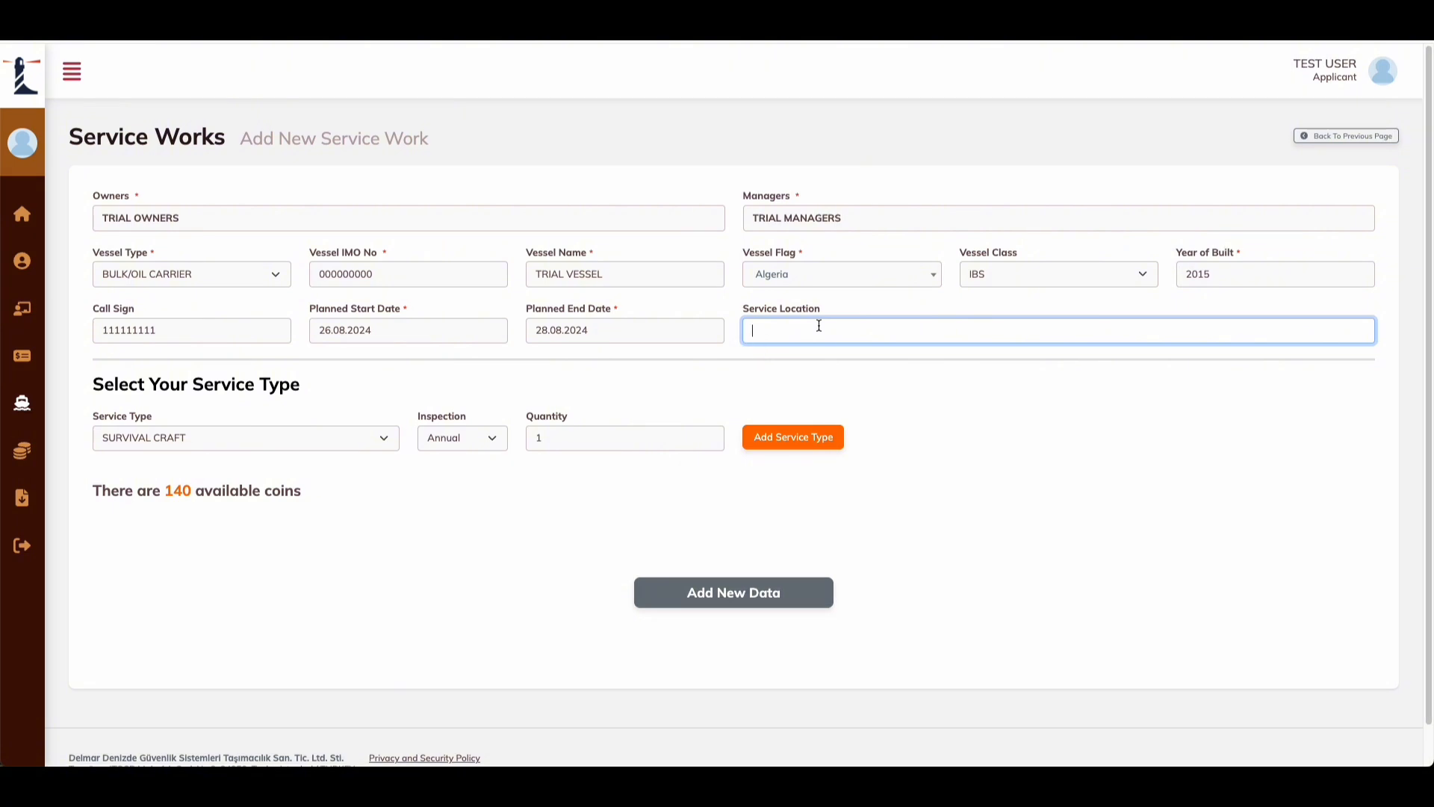
text(TION)
click(736, 351)
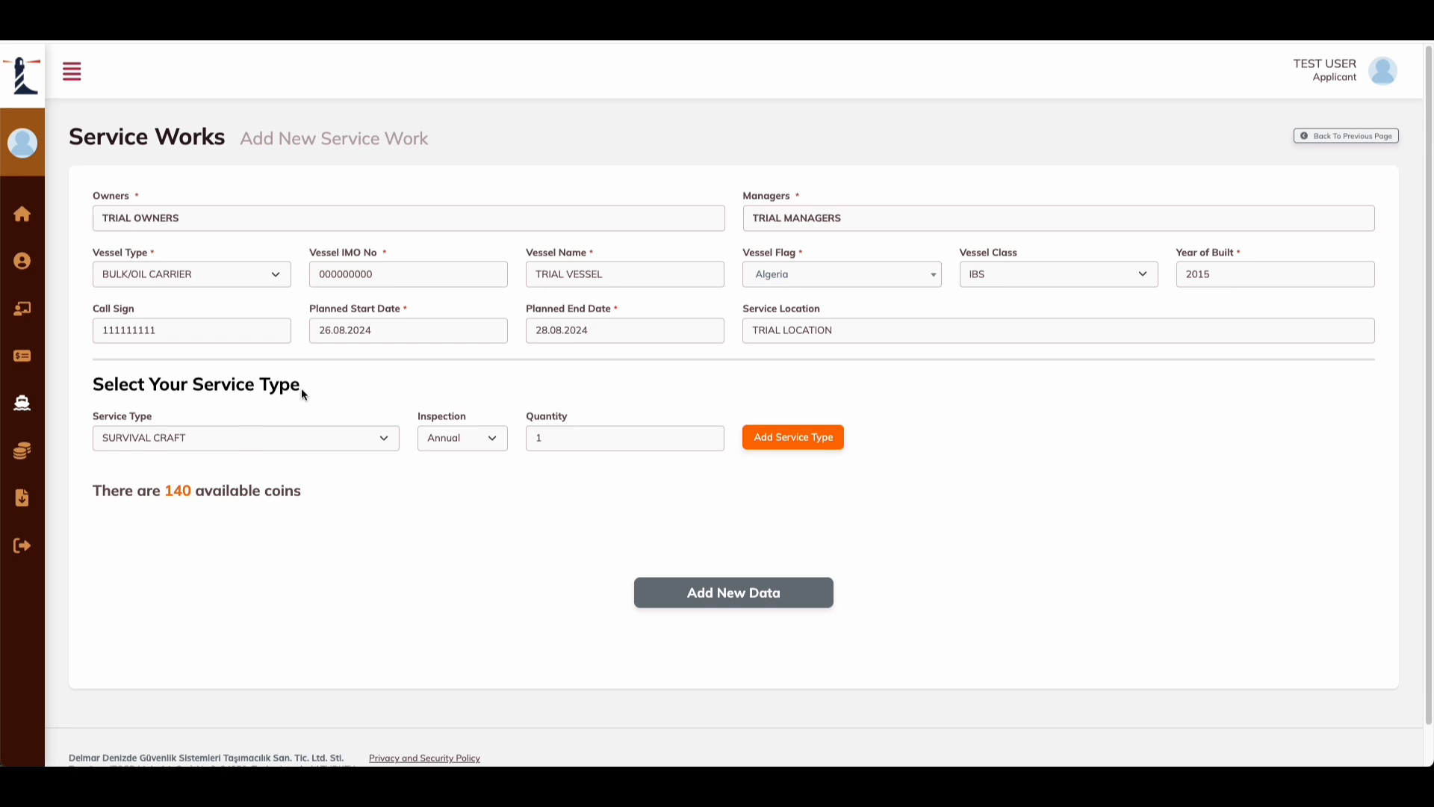
Step: Keep SURVIVAL CRAFT as the service type with Annual inspection
drag(302, 394, 203, 386)
click(386, 501)
scroll(385, 500, down, 1)
click(378, 411)
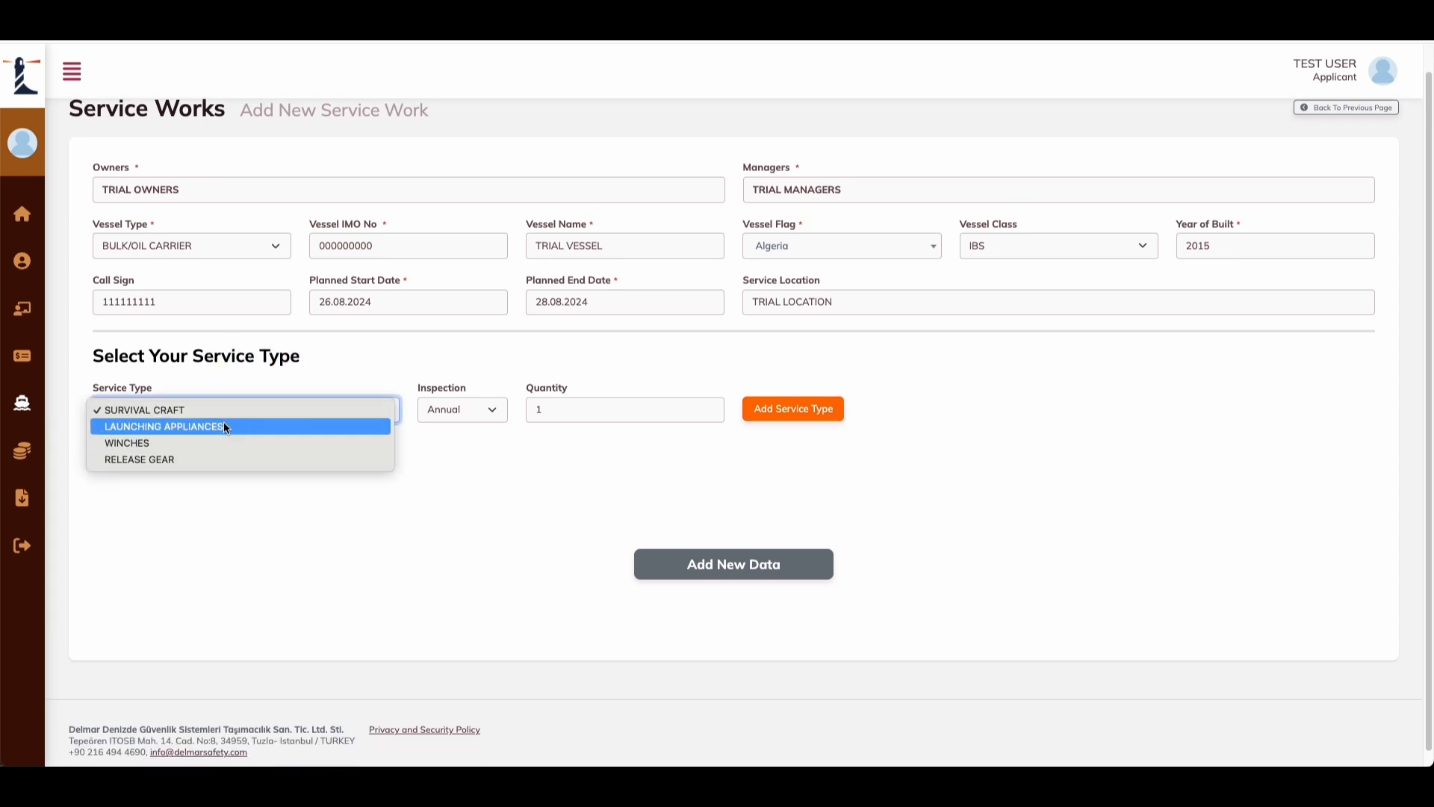
click(271, 504)
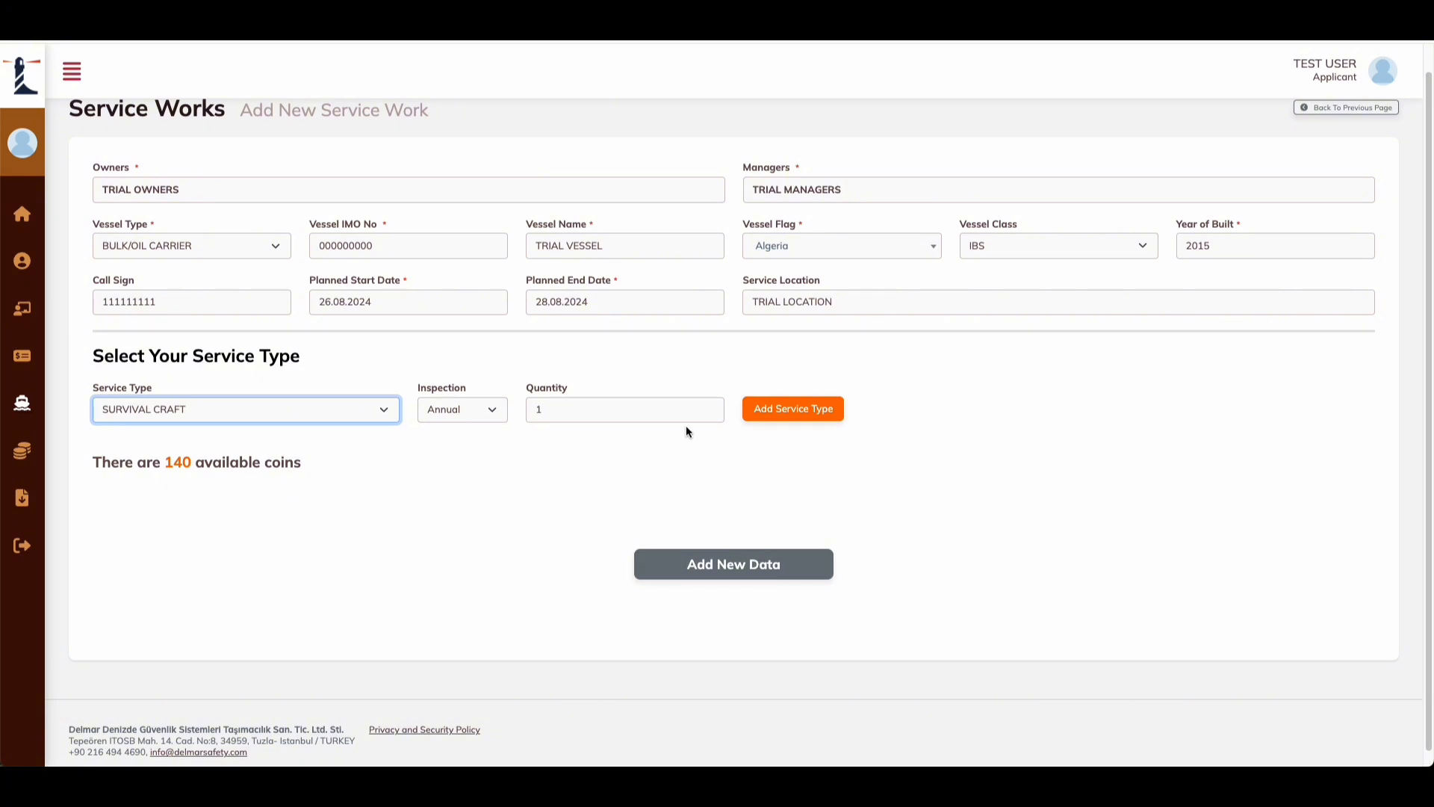
click(458, 410)
click(452, 410)
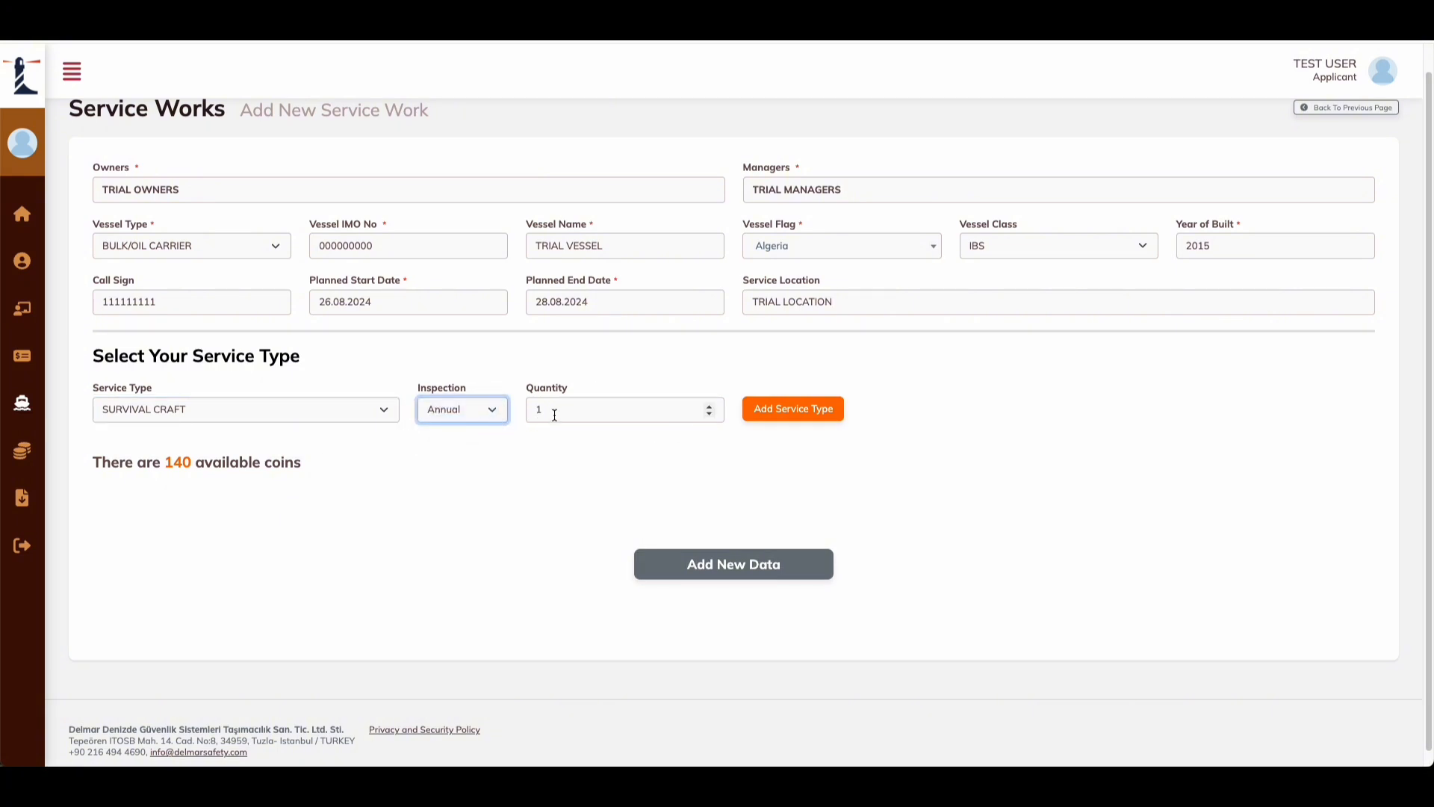
click(335, 464)
Step: Add Survival Craft services with Annual and 5 Yearly inspection intervals
click(792, 409)
scroll(475, 473, down, 2)
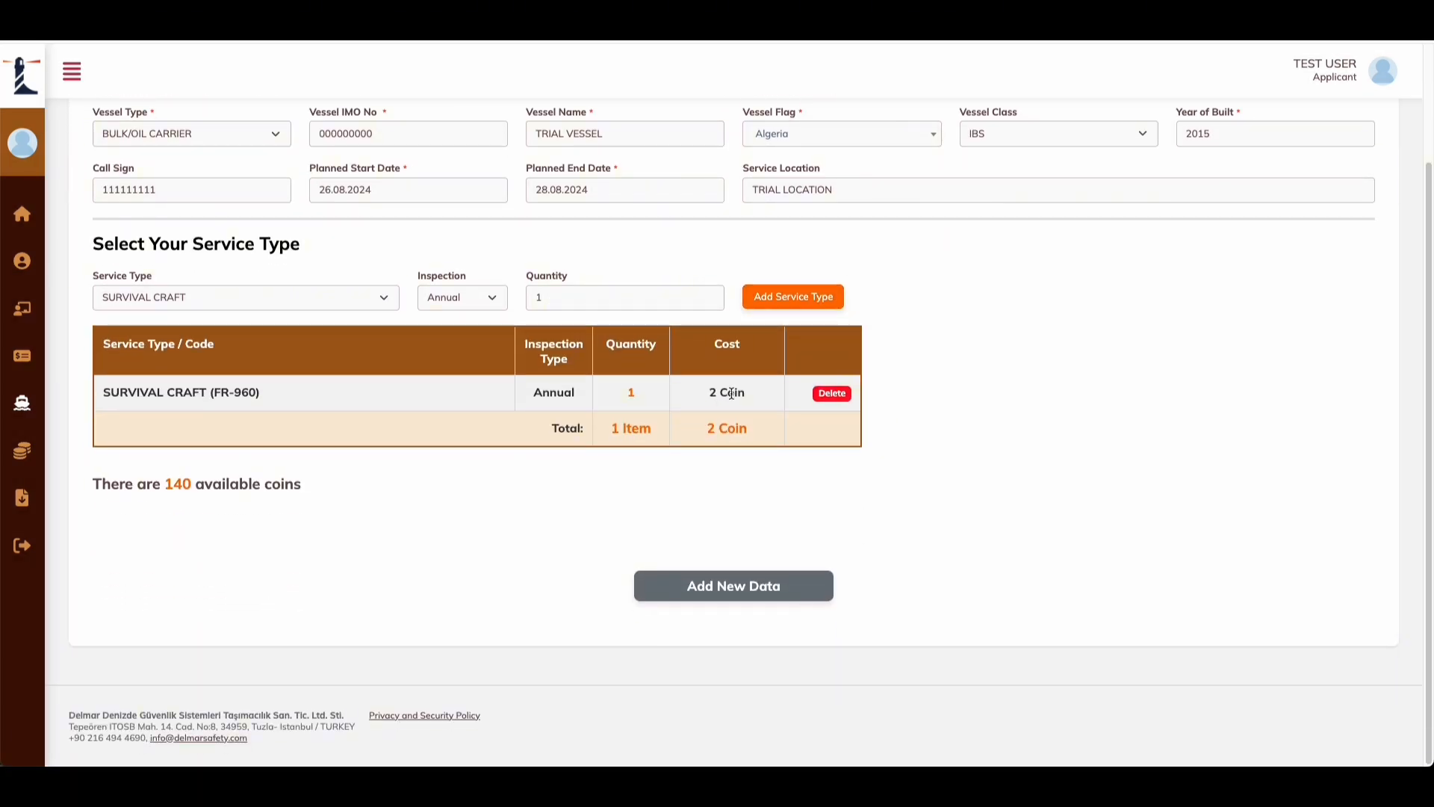
click(468, 299)
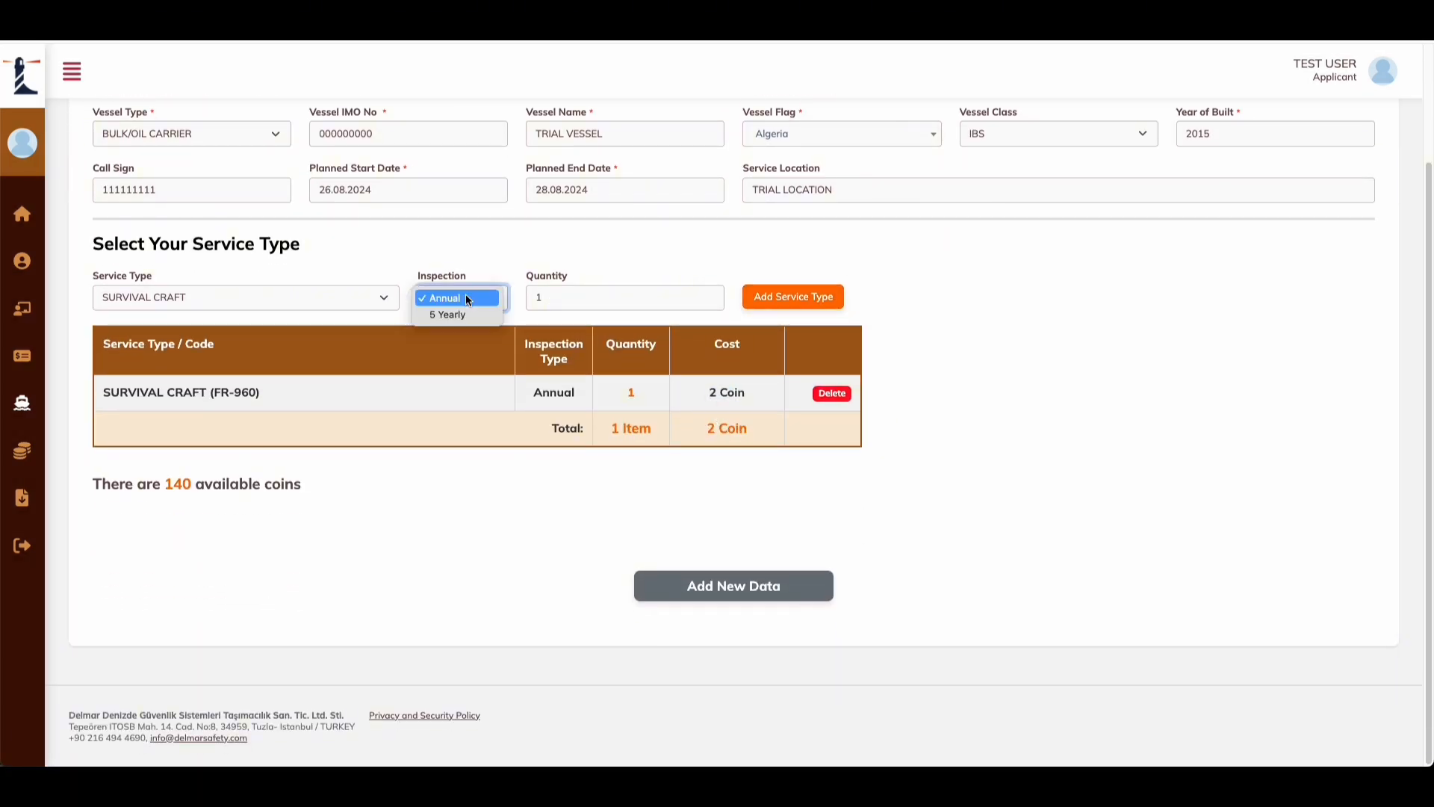
click(463, 315)
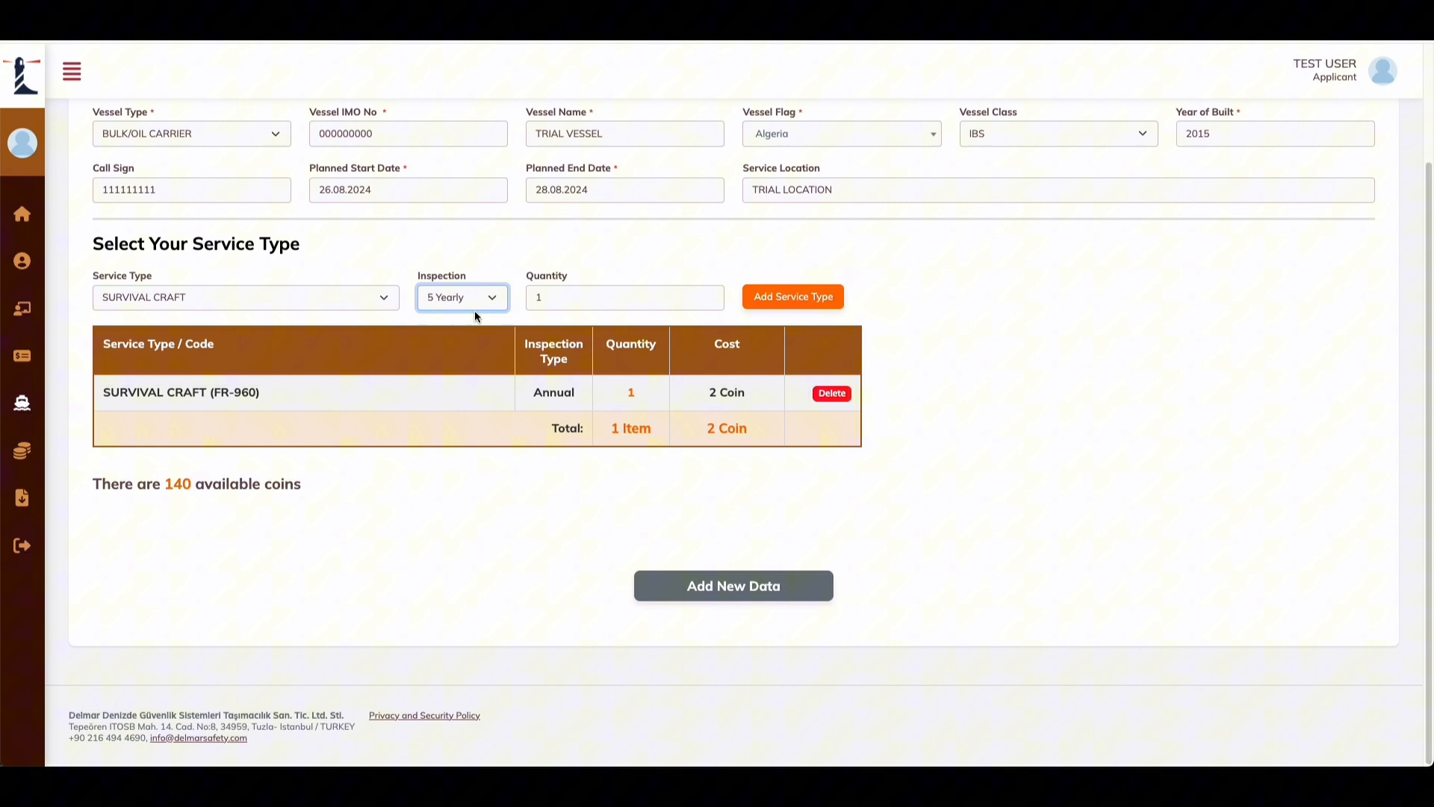
click(829, 301)
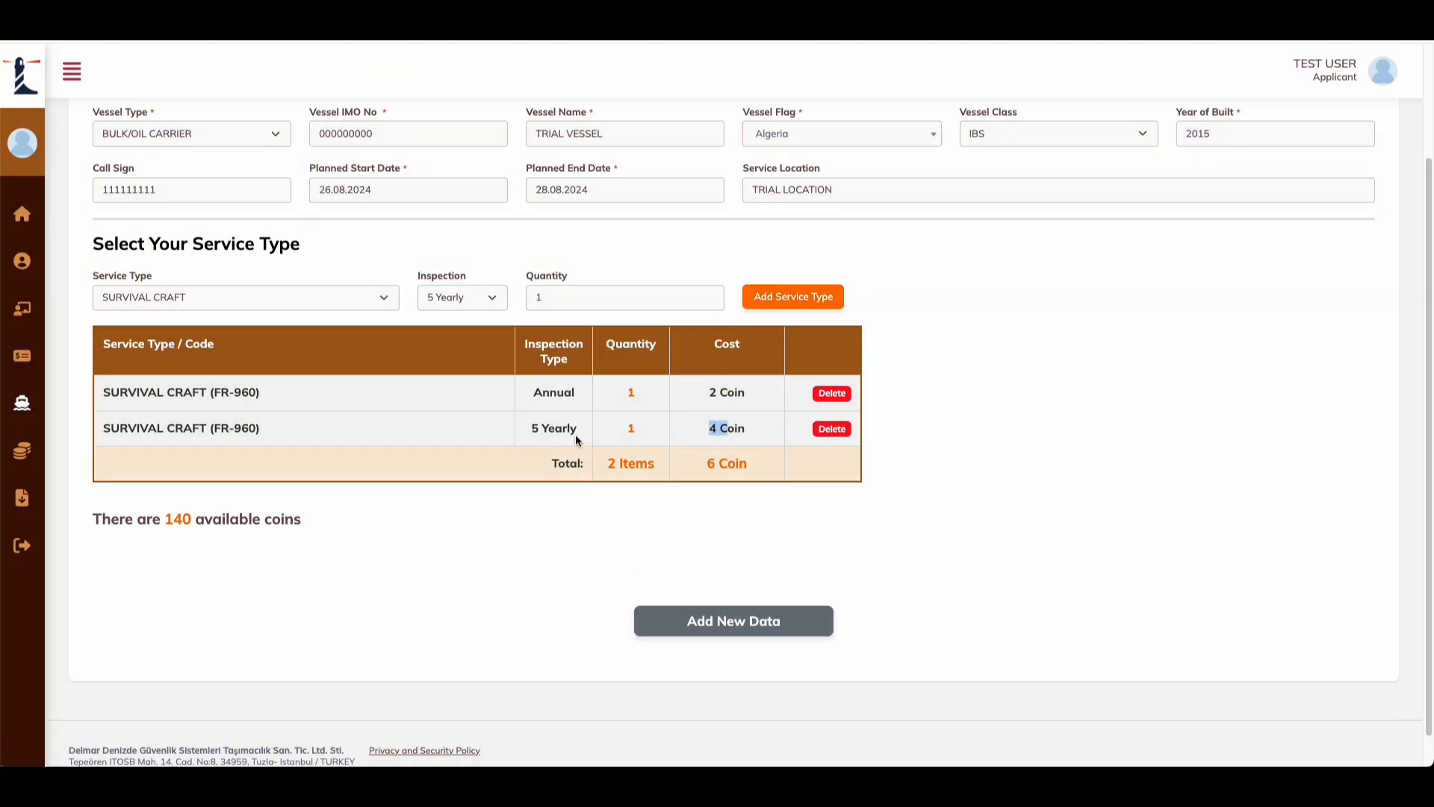
Step: Add Launching Appliances services with Annual and 5 Yearly inspection intervals
click(218, 298)
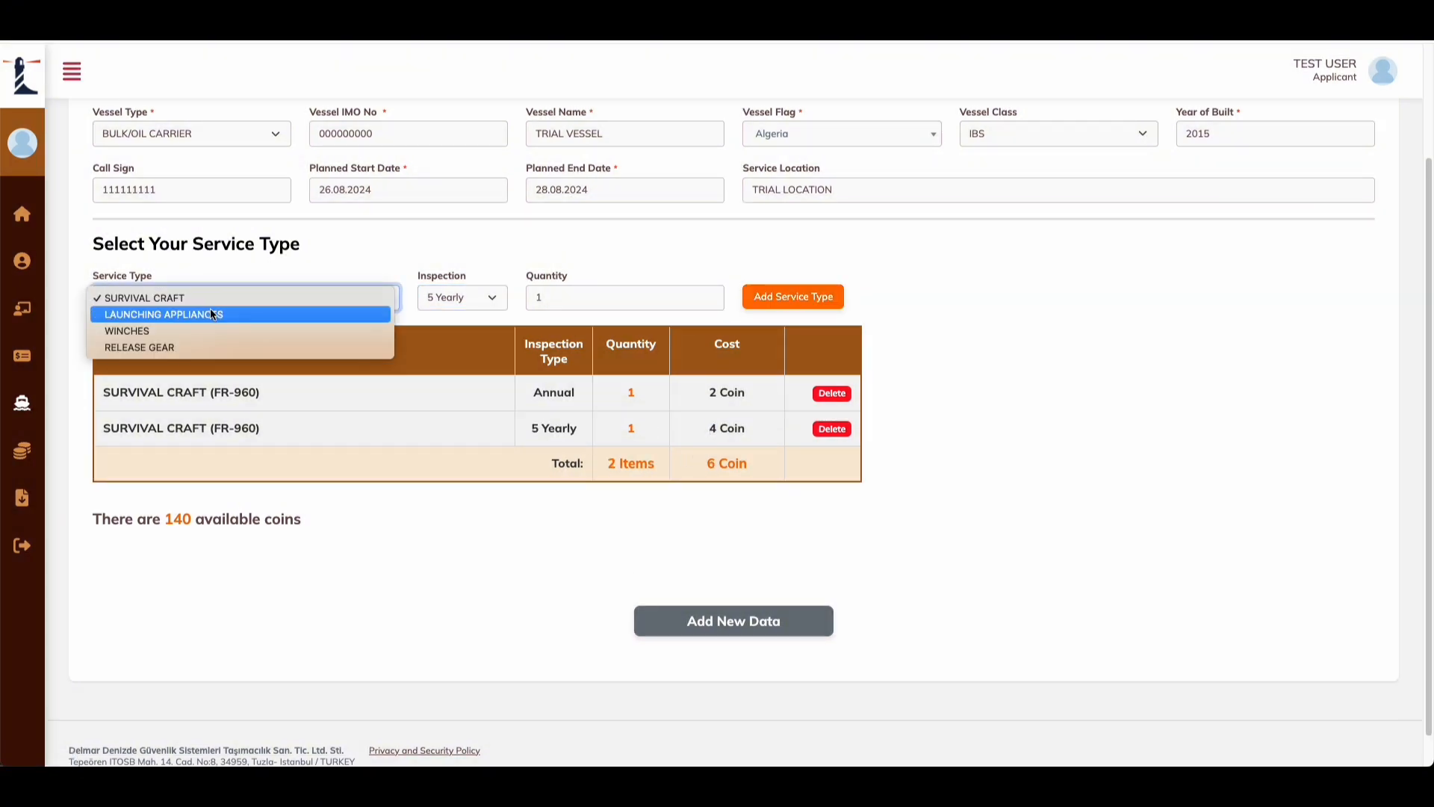
click(212, 313)
click(484, 301)
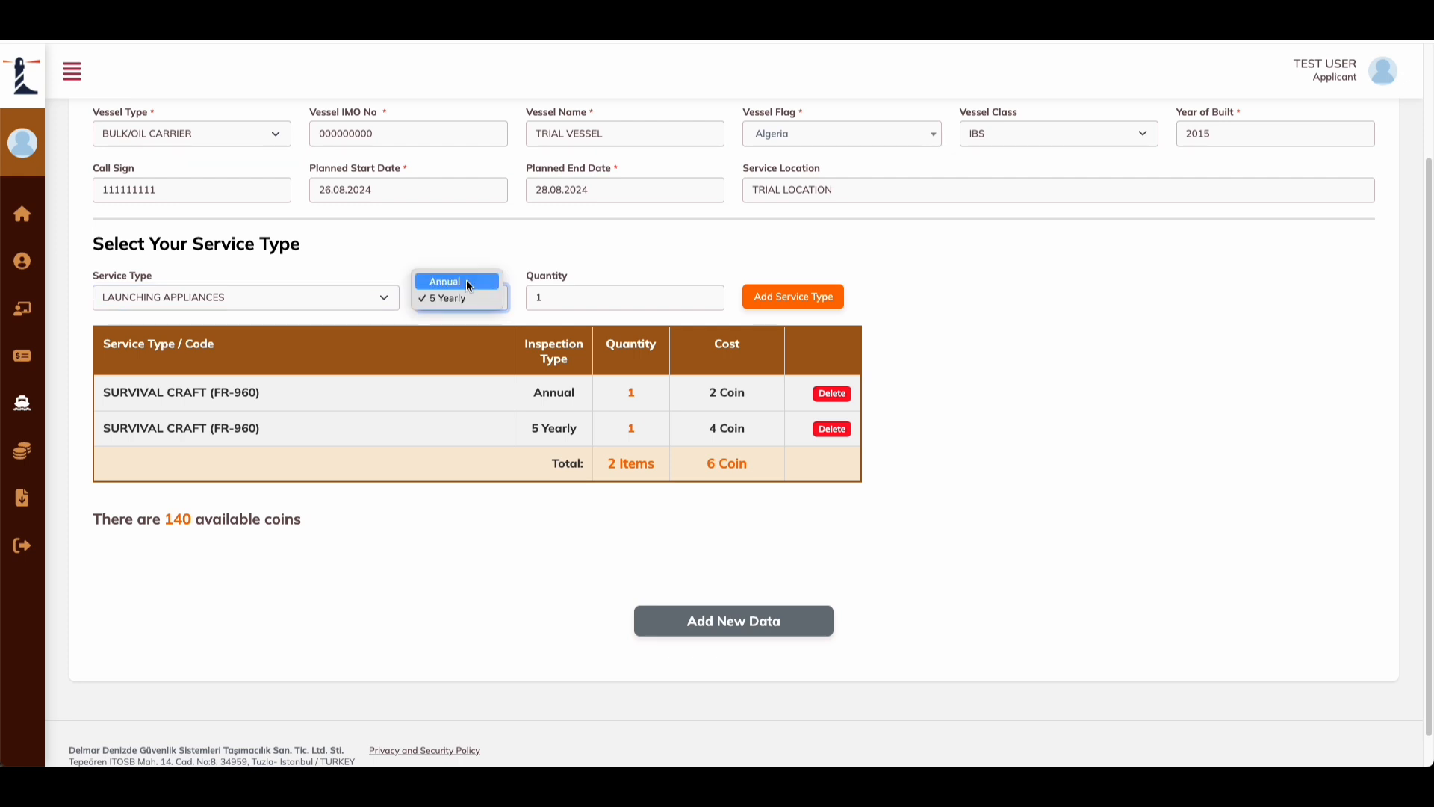
click(469, 283)
click(793, 297)
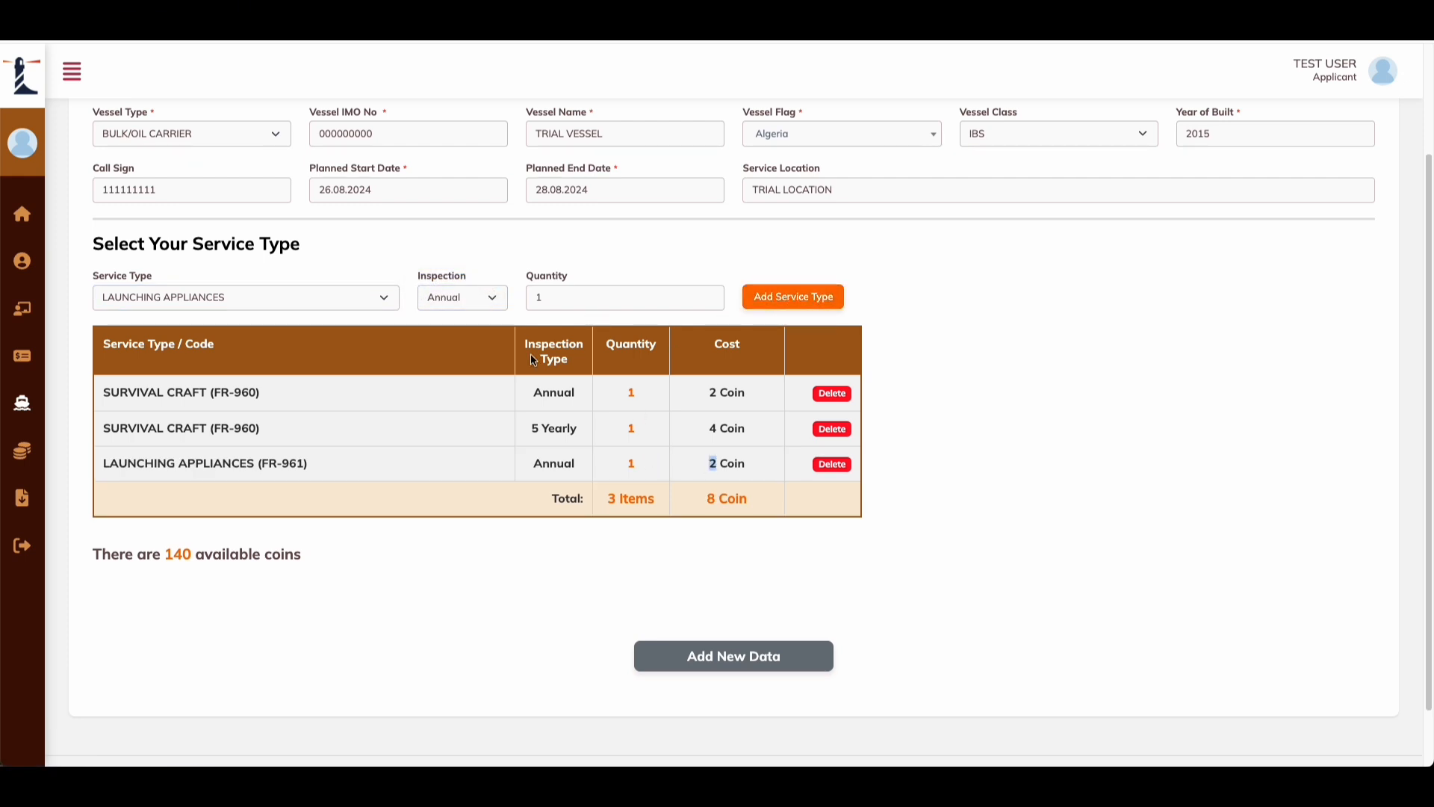
click(456, 297)
click(463, 314)
click(793, 297)
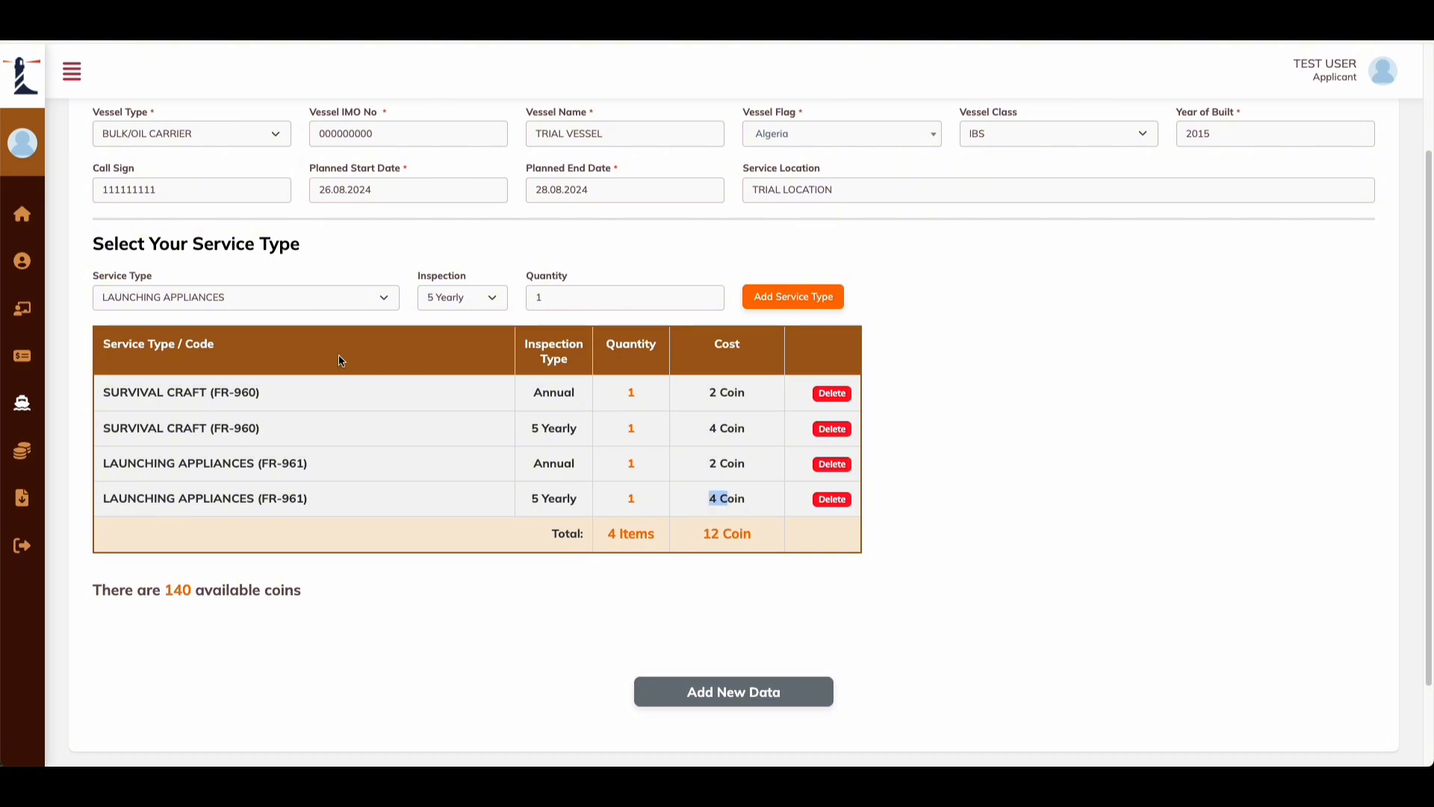
Step: Add an Annual Winches service
click(239, 298)
click(187, 316)
click(460, 298)
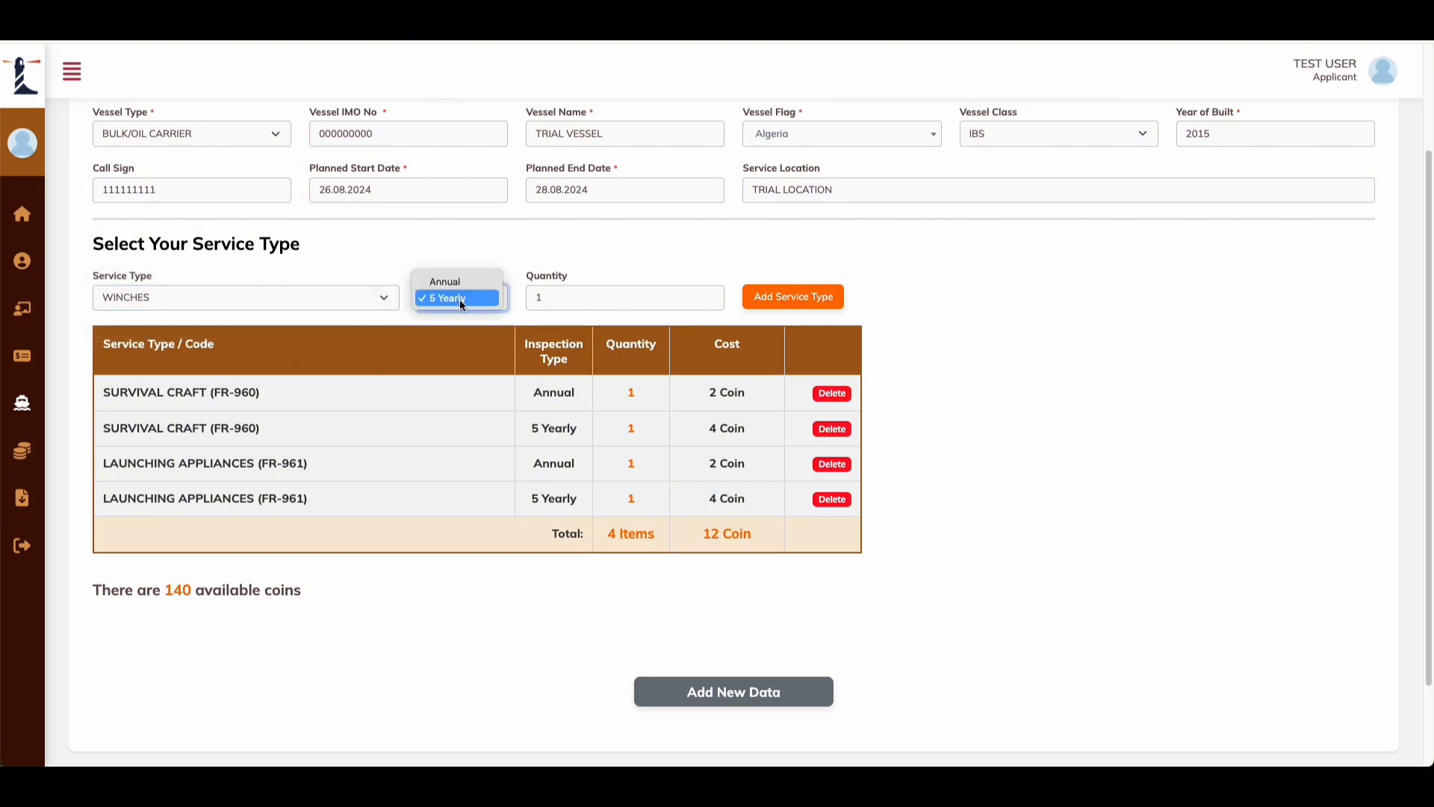
click(449, 280)
click(792, 297)
double_click(713, 533)
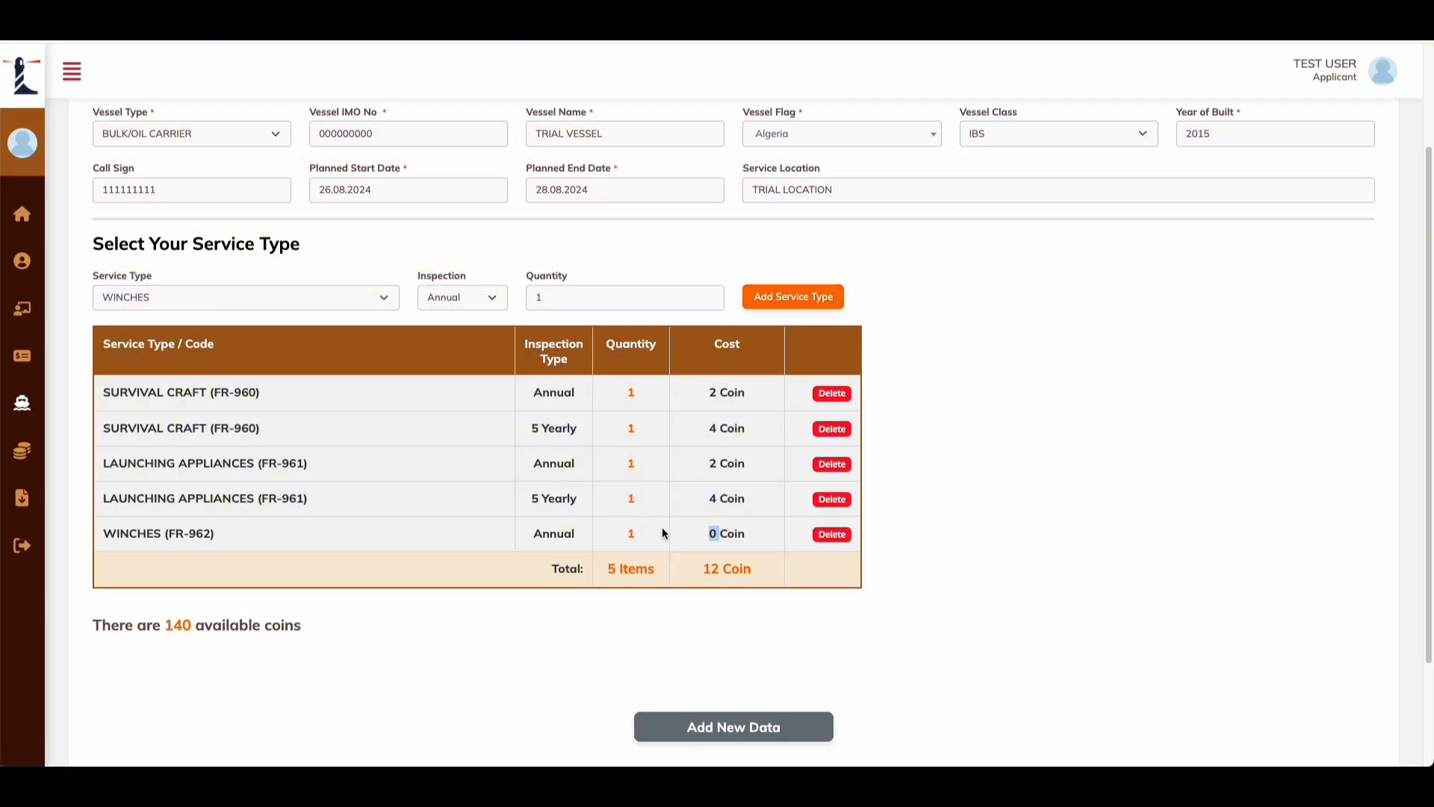
click(469, 295)
click(429, 379)
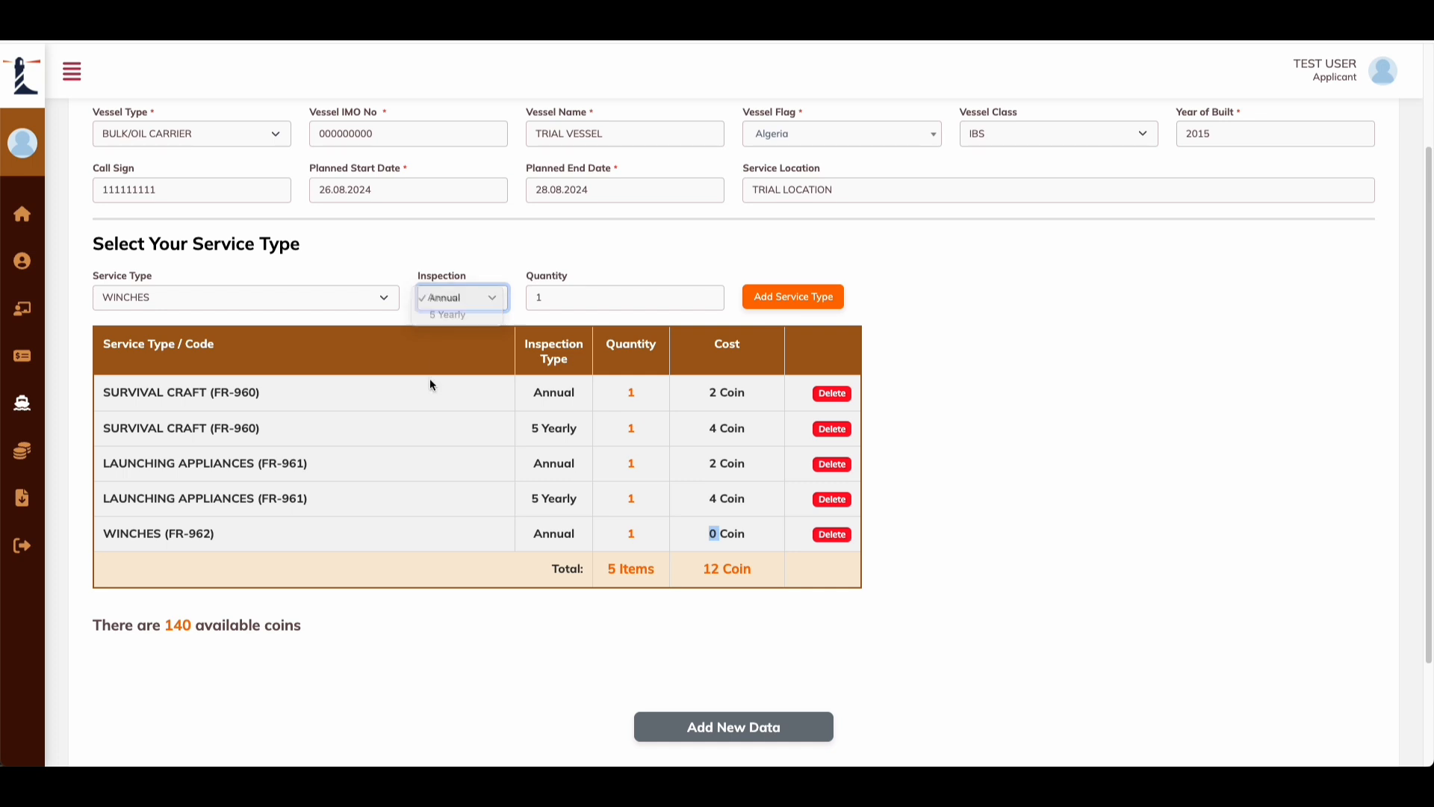
Step: Add an Annual RELEASE GEAR service of type Off-Load
click(325, 301)
click(294, 314)
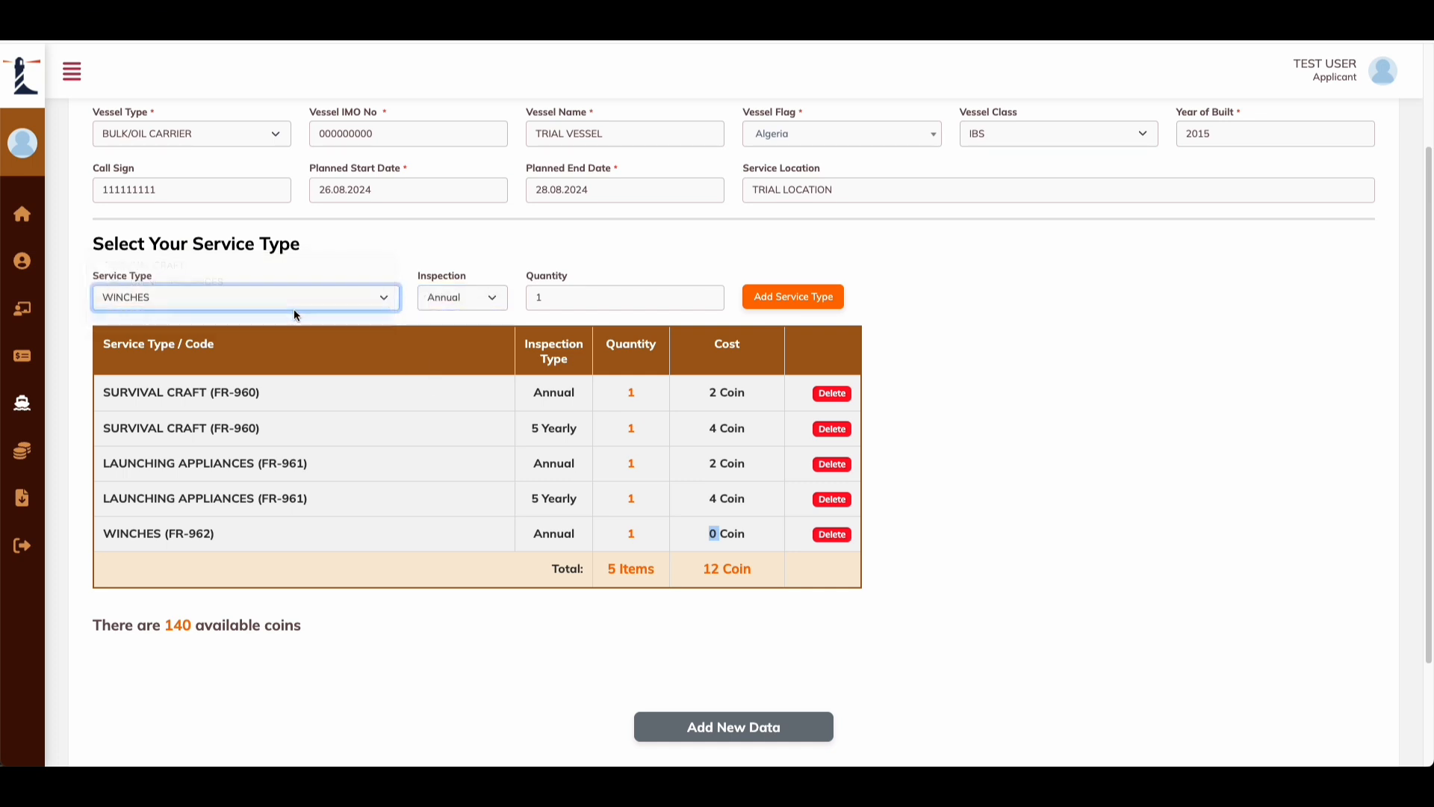
drag(559, 276, 607, 290)
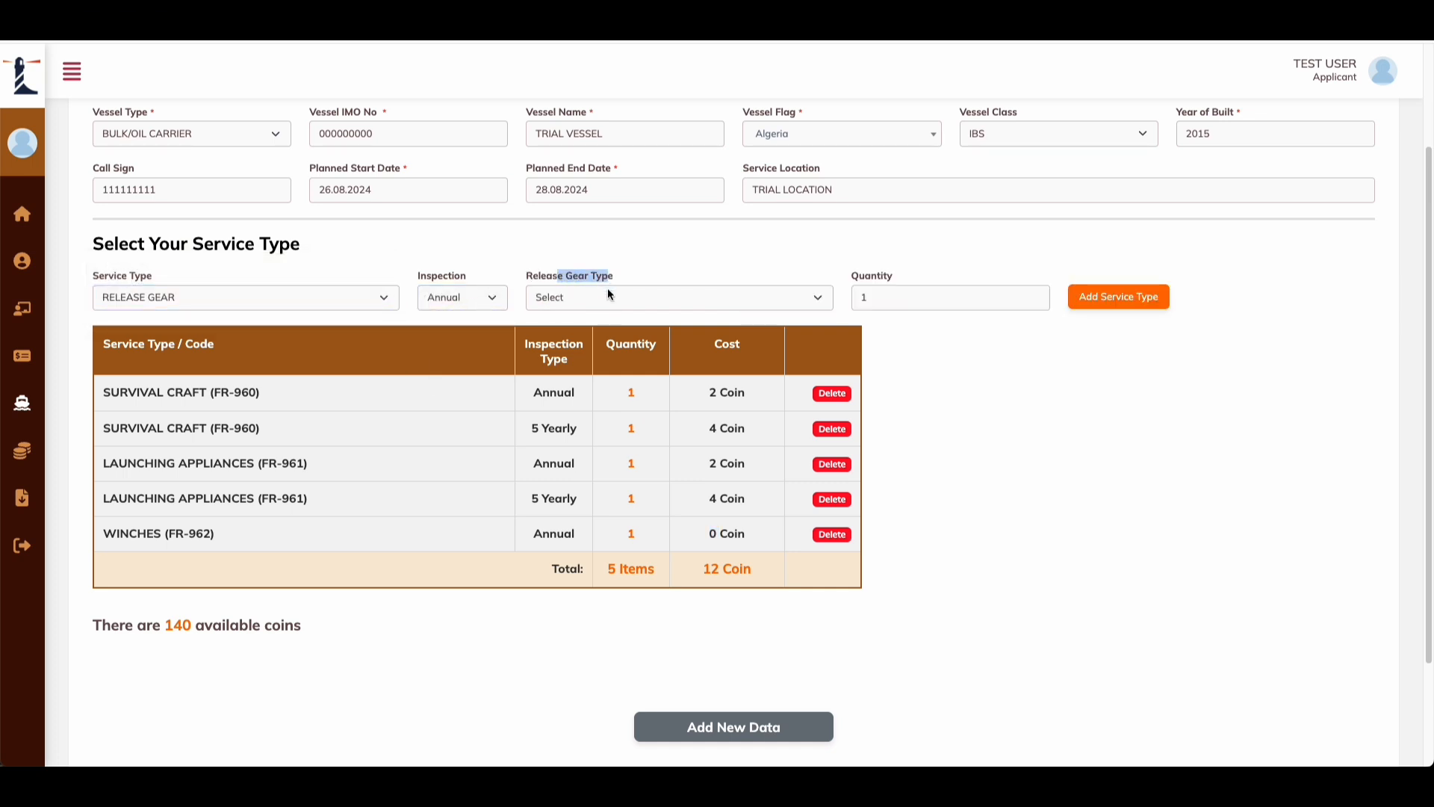
click(590, 303)
click(616, 267)
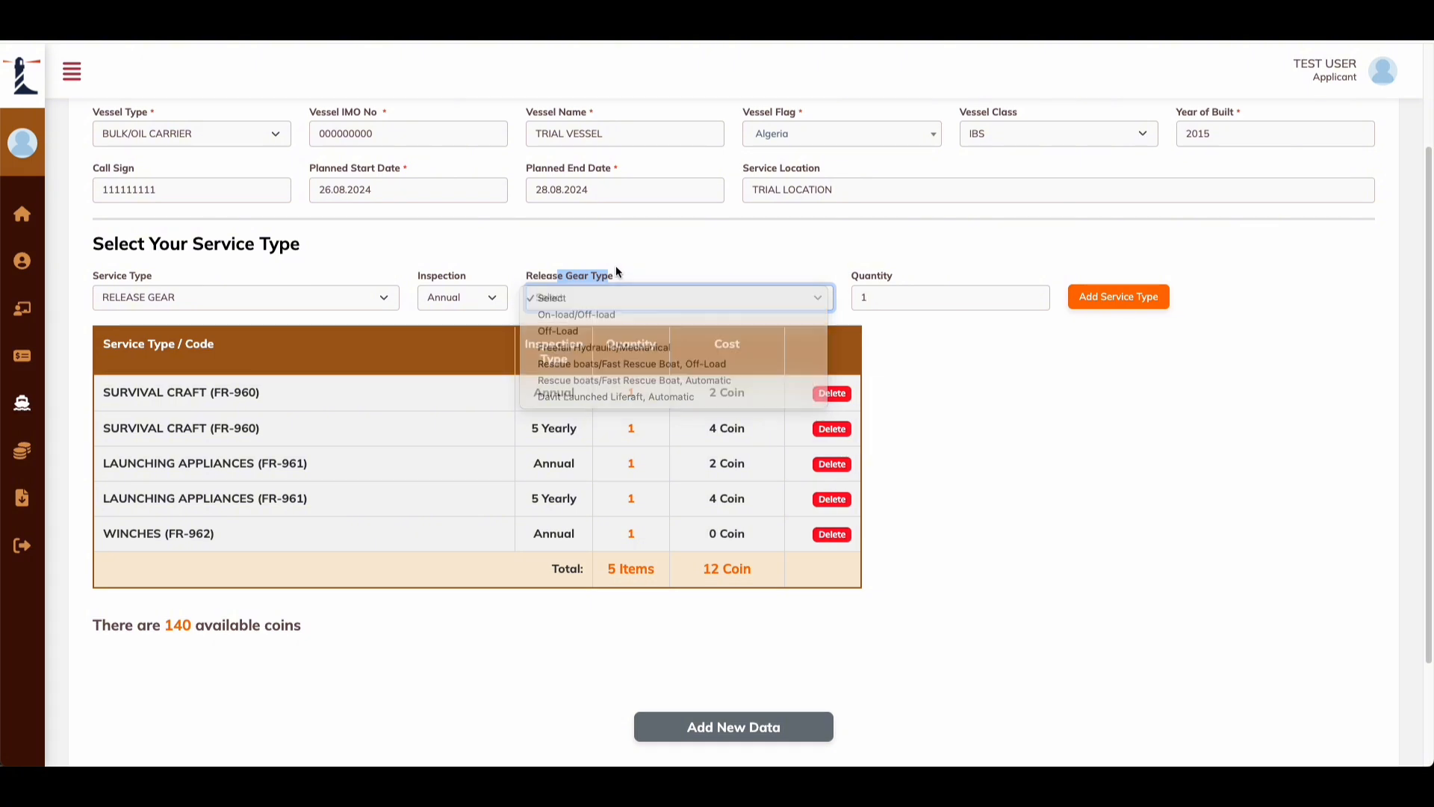
click(607, 293)
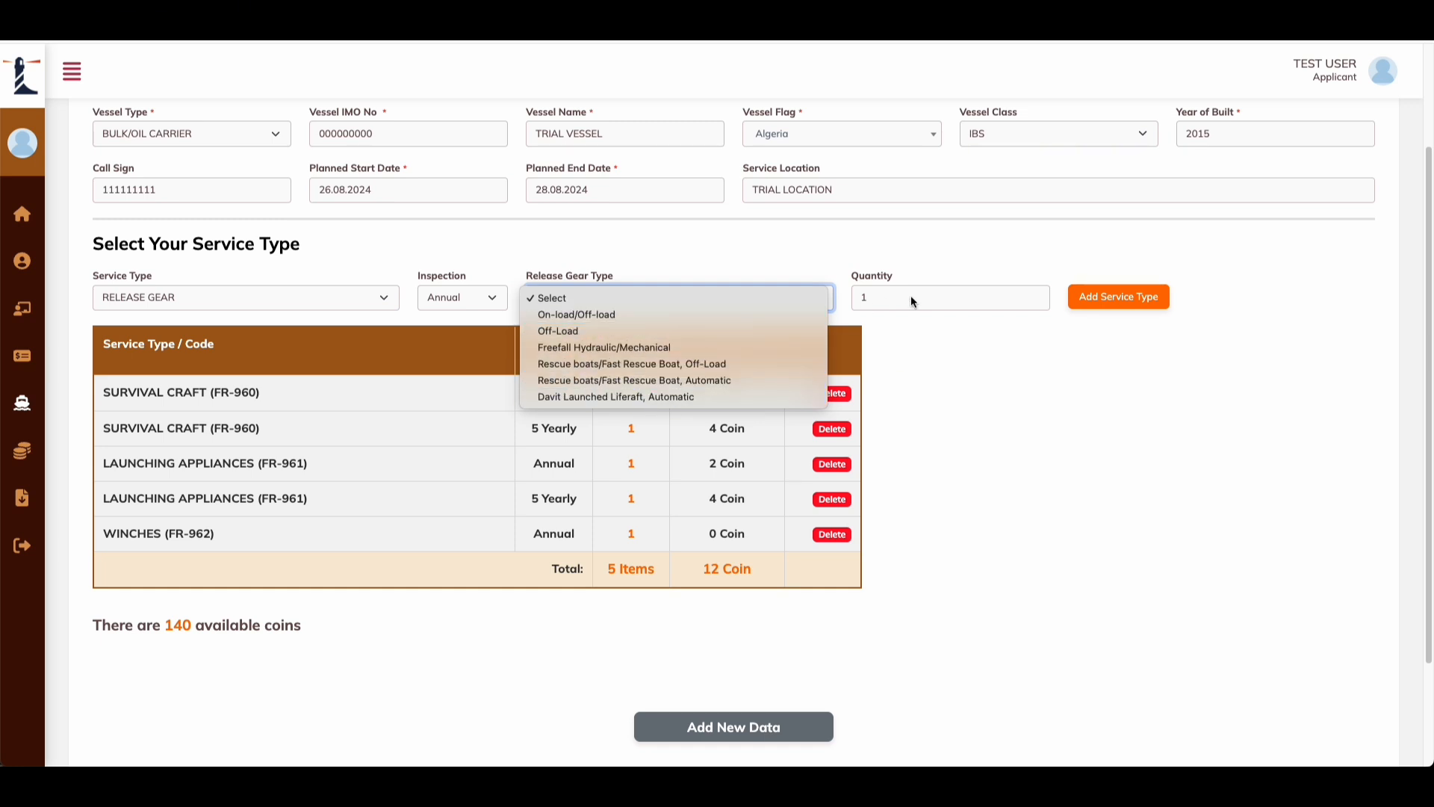
click(611, 258)
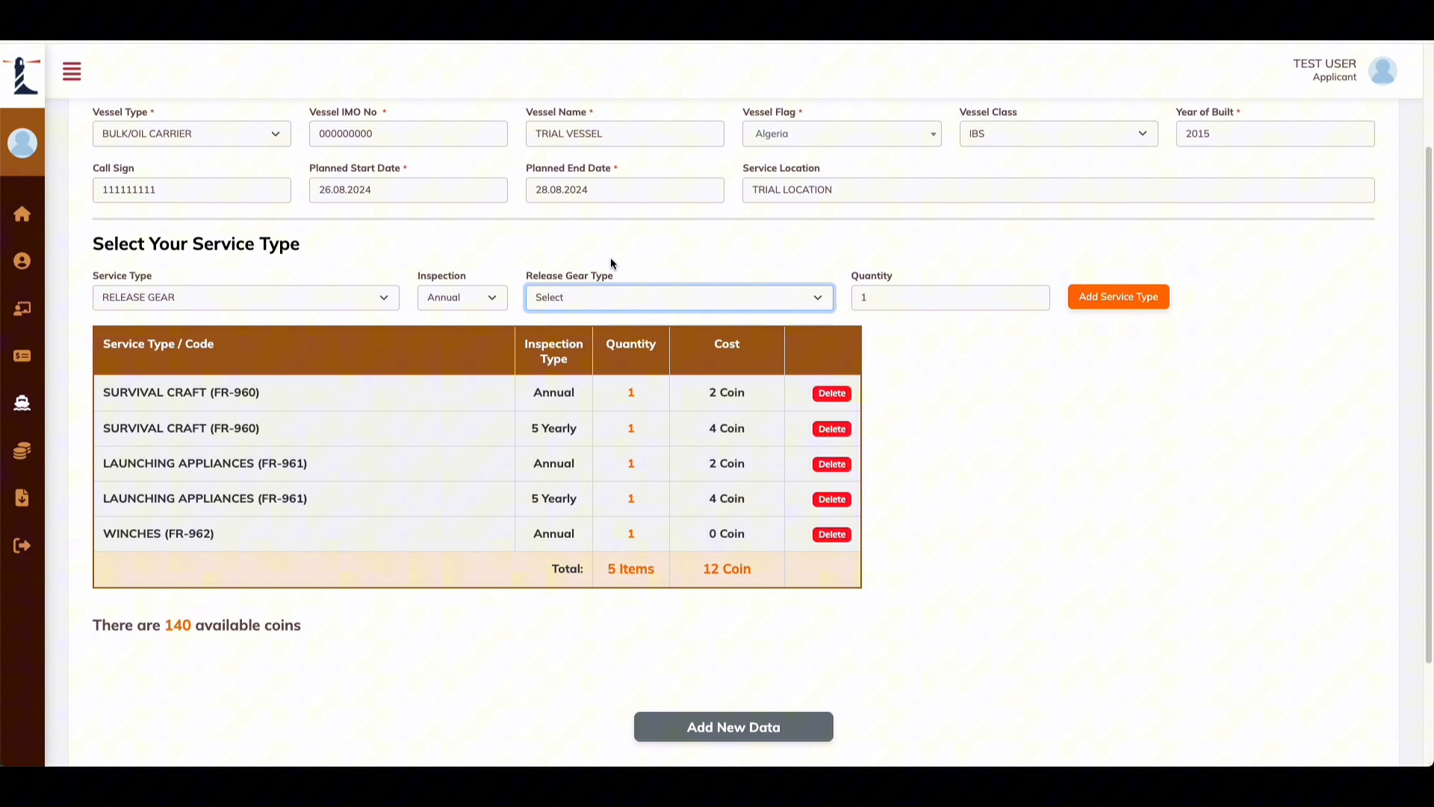
click(580, 296)
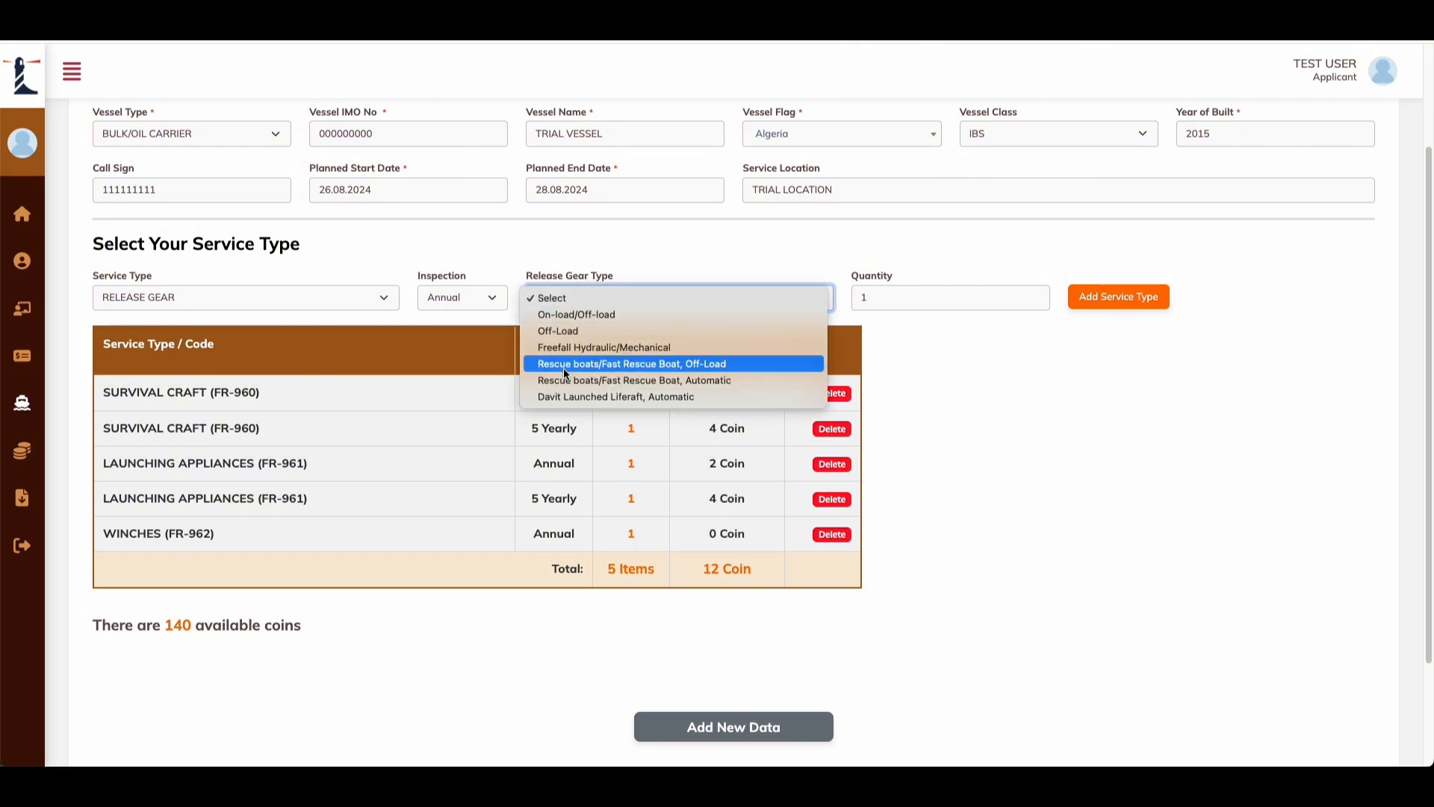
click(543, 263)
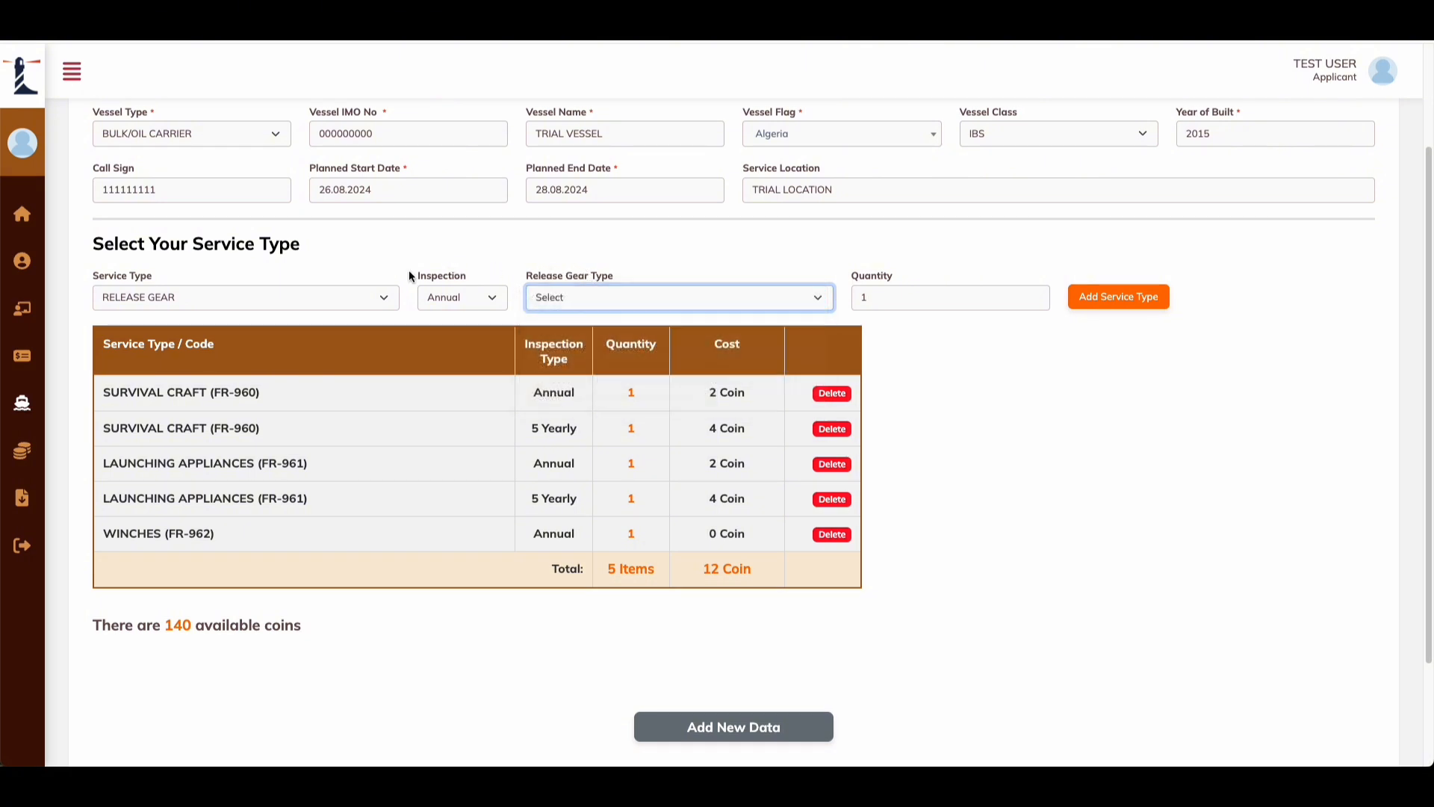
click(588, 298)
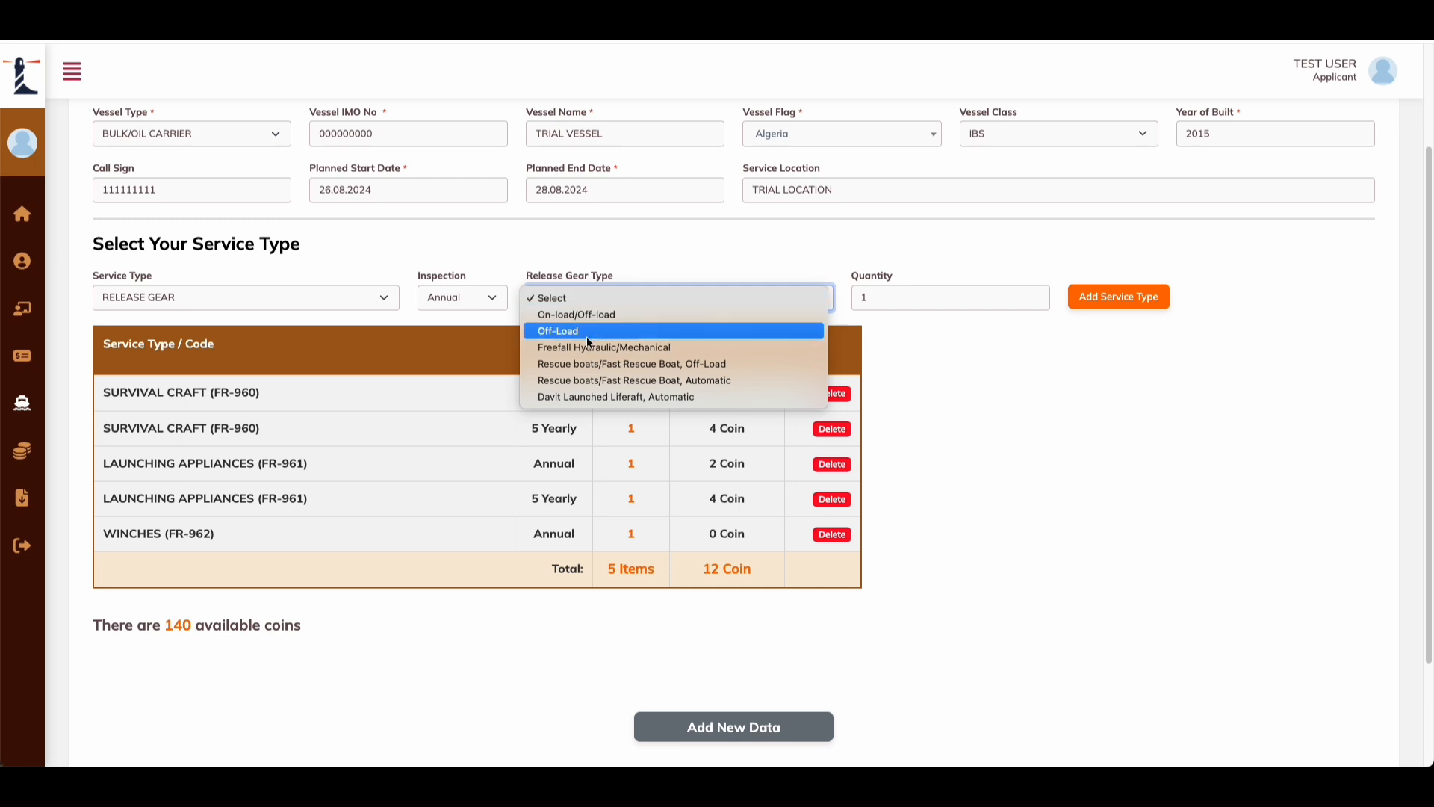
click(591, 331)
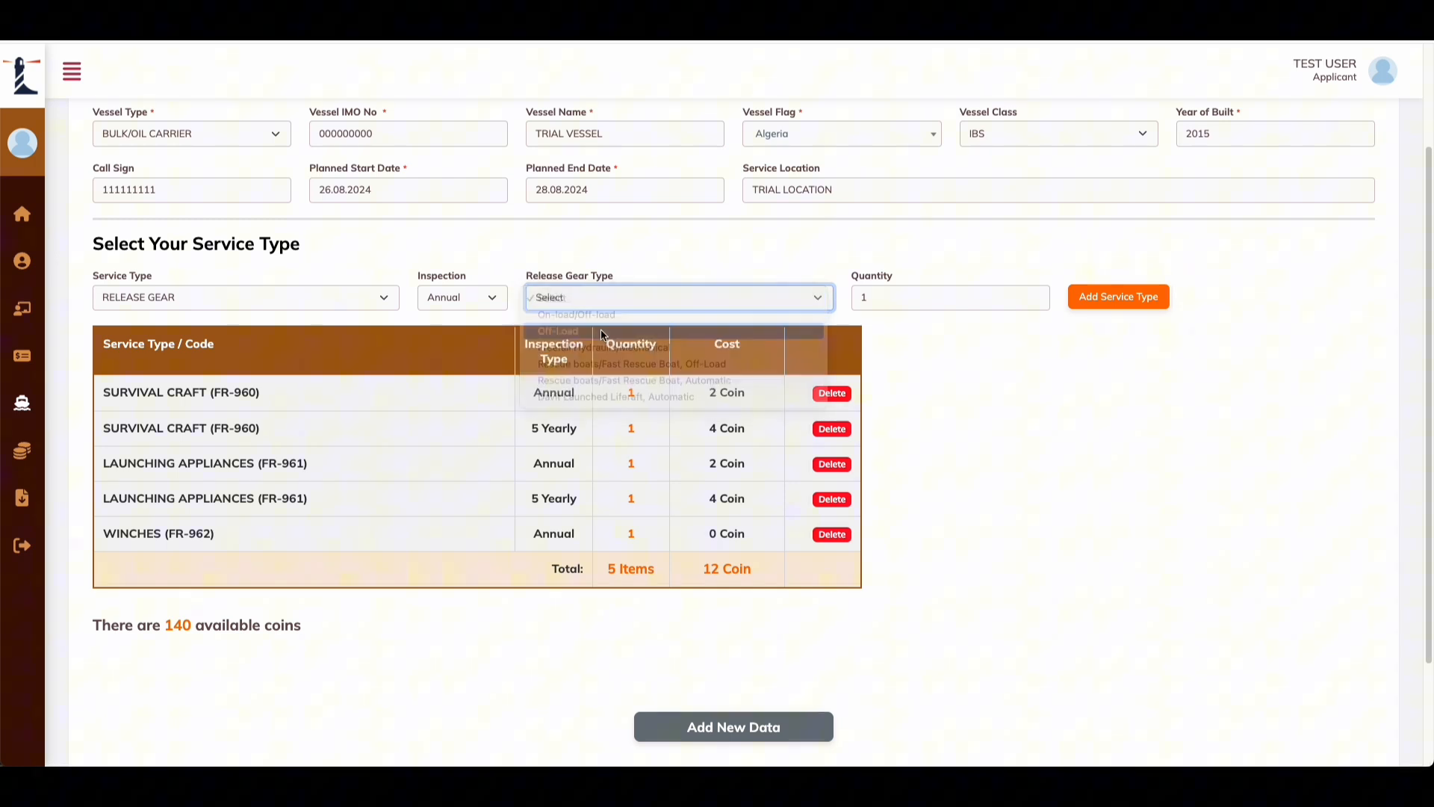
click(1118, 296)
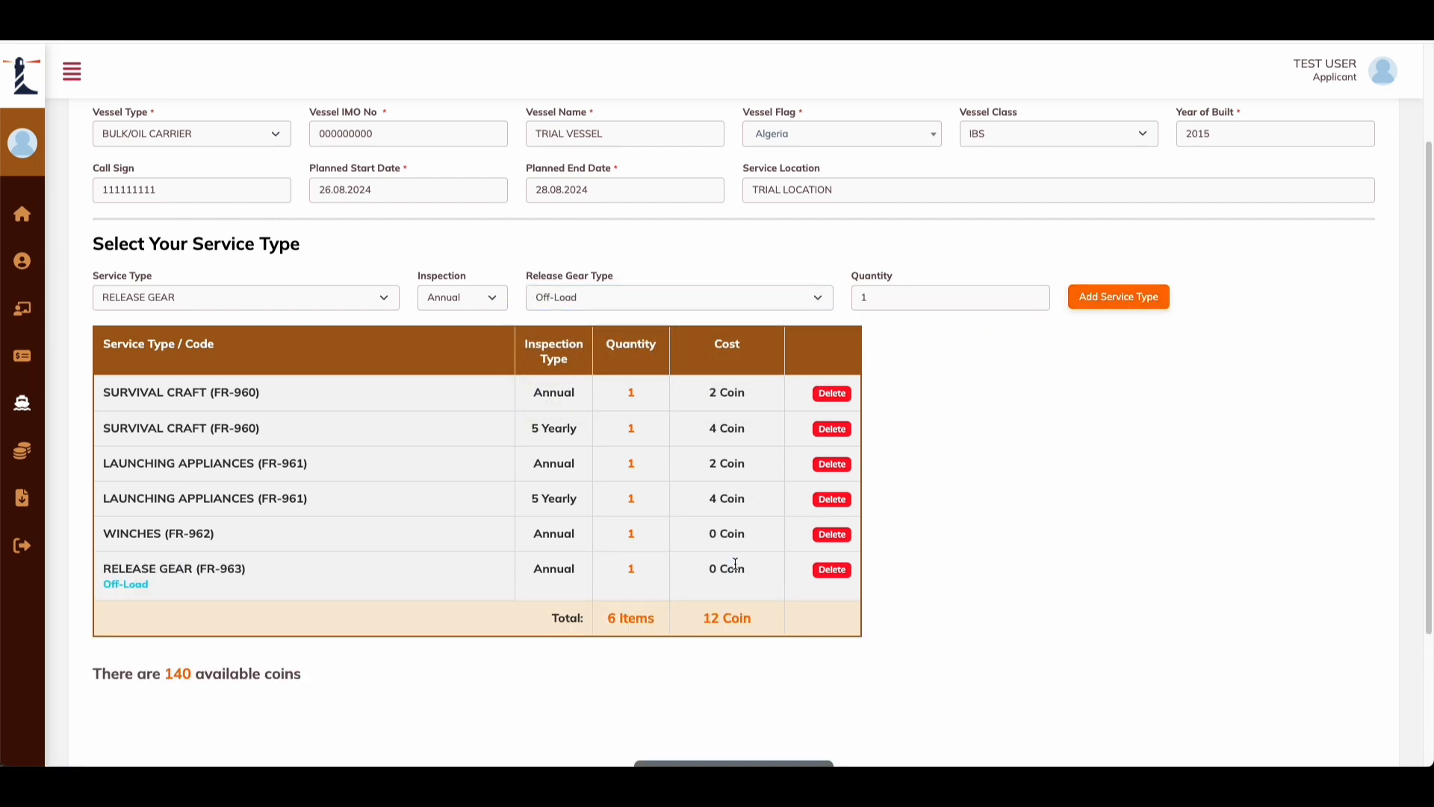
Step: Add a Rescue boats/Fast Rescue Boat, Automatic release gear service costing 1 Coin
click(603, 299)
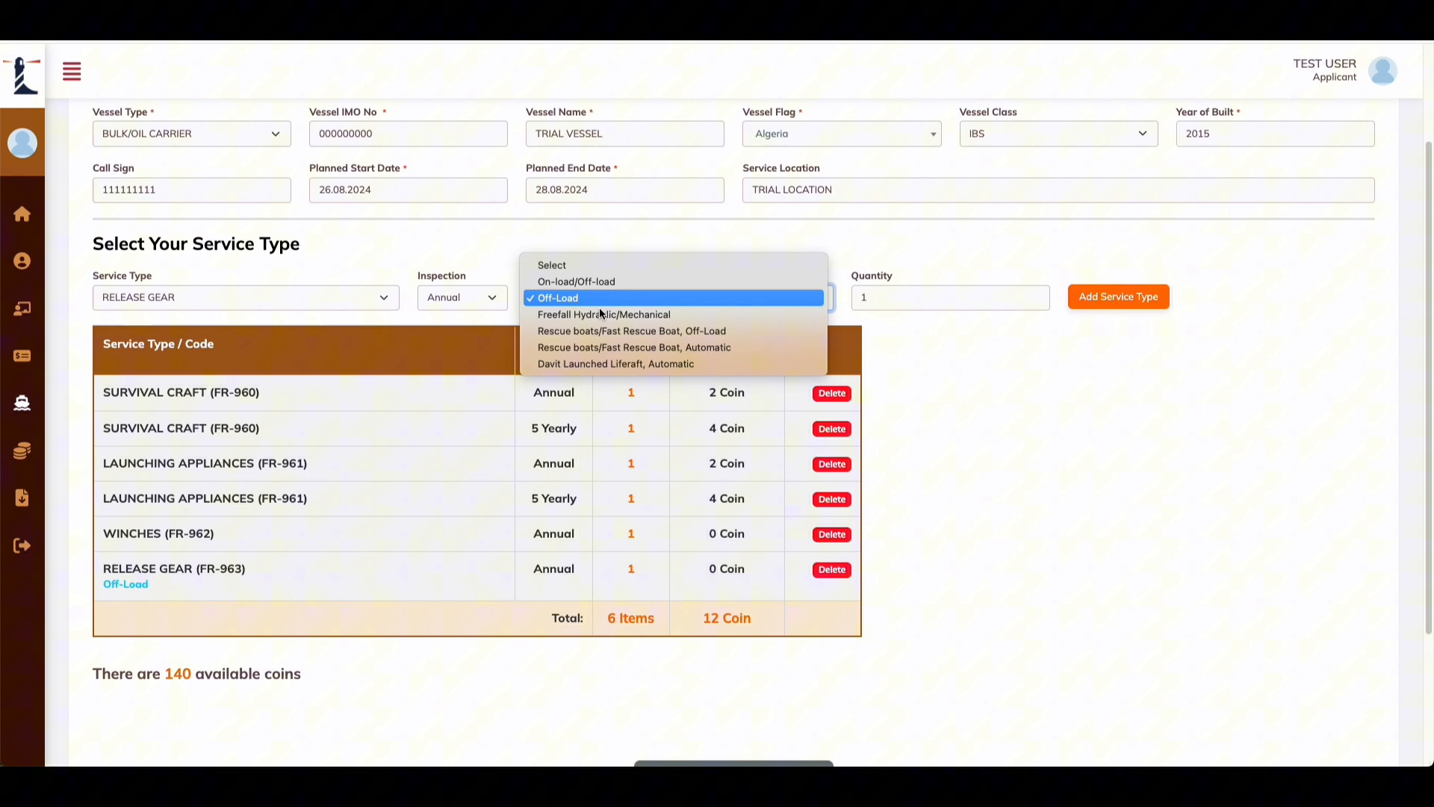
click(590, 347)
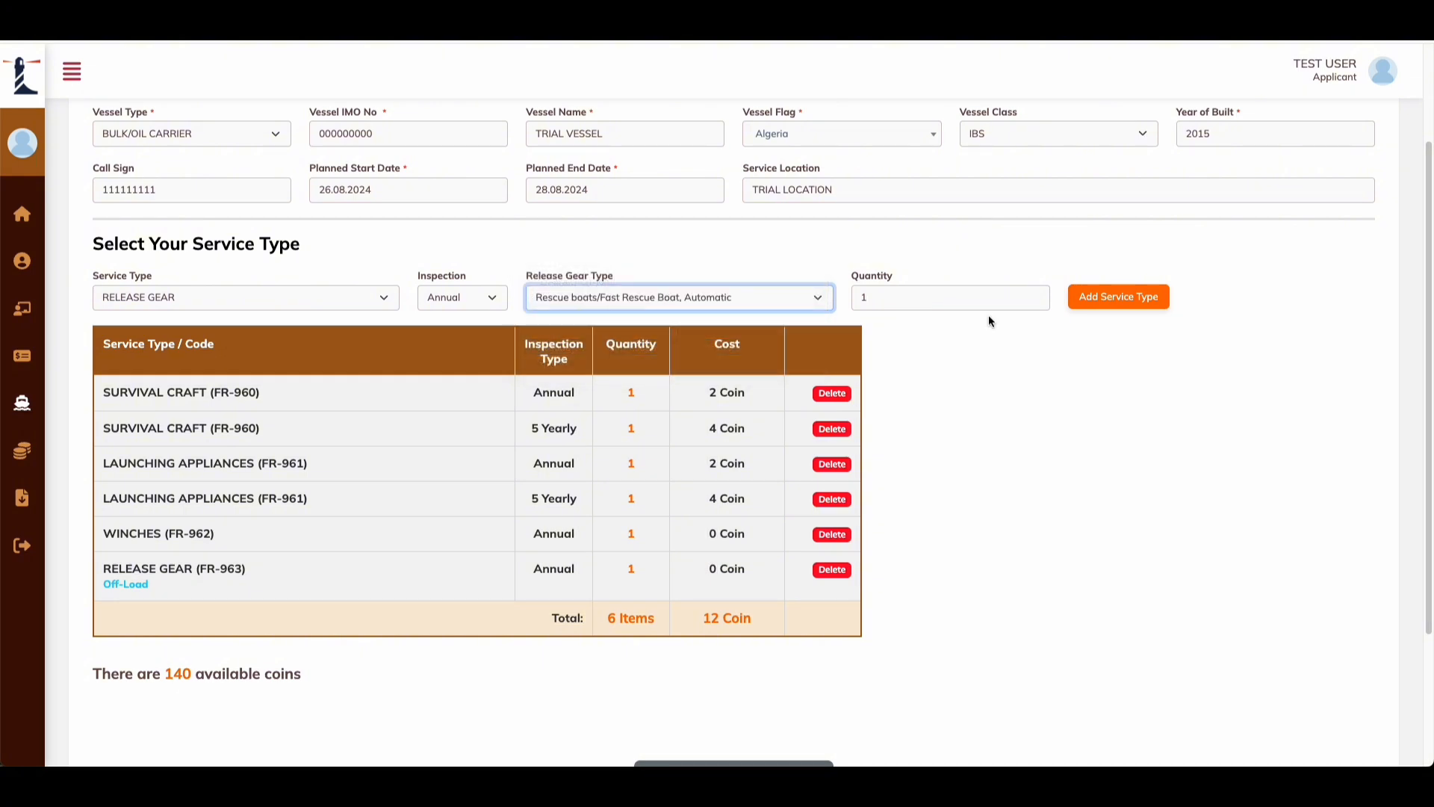
click(1118, 297)
triple_click(747, 617)
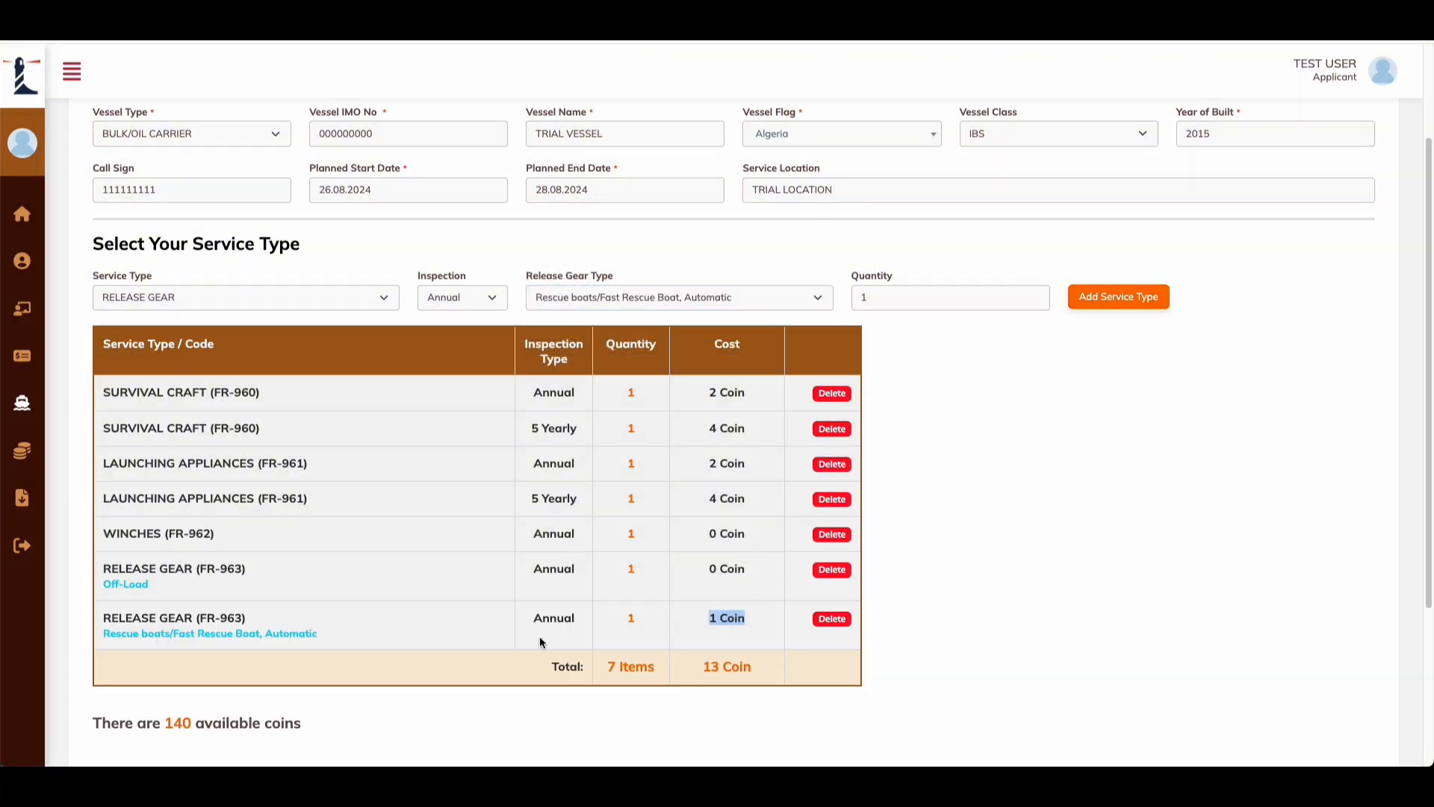
click(727, 622)
scroll(472, 499, down, 2)
scroll(472, 499, down, 2)
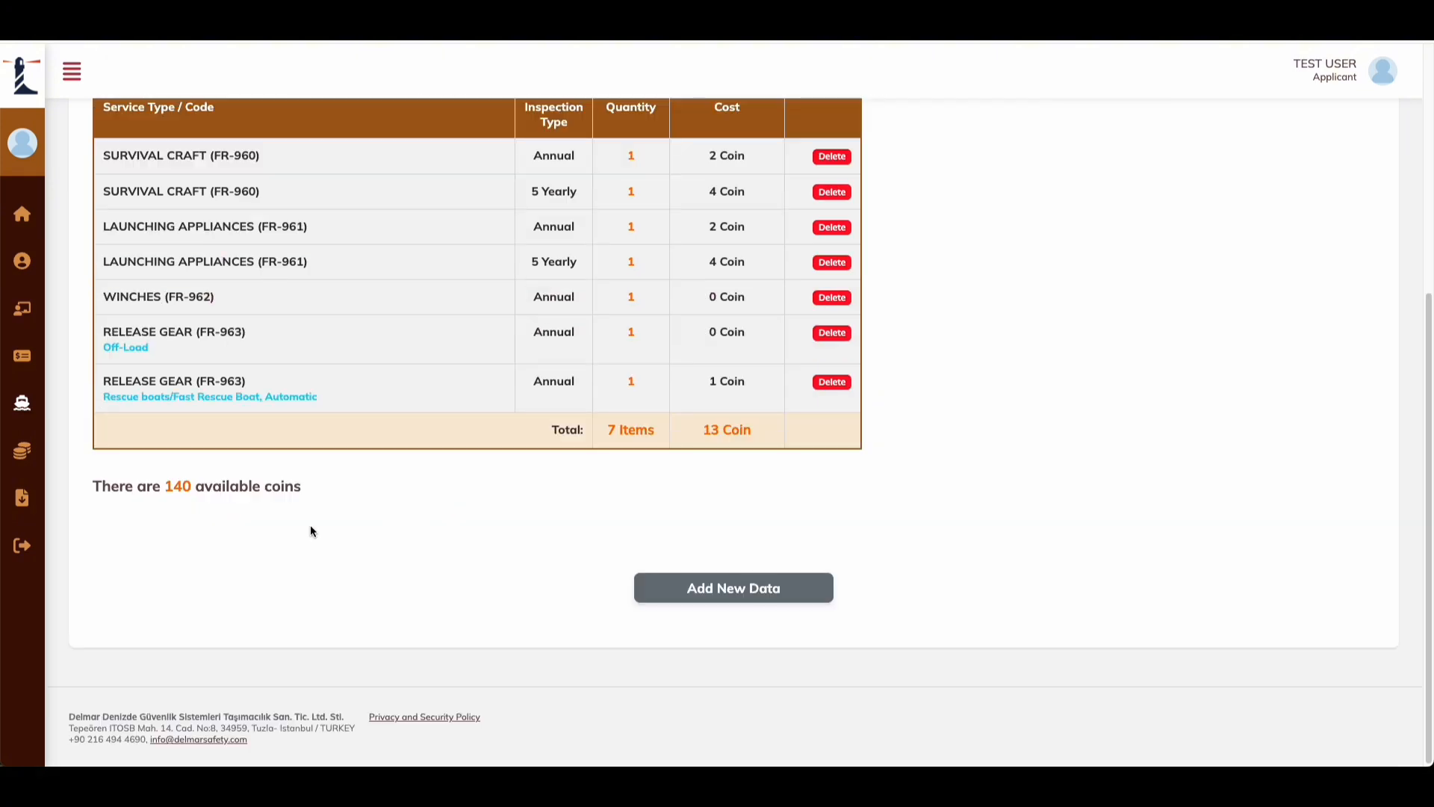
drag(166, 489, 215, 490)
click(262, 491)
scroll(302, 550, up, 1)
scroll(302, 550, up, 5)
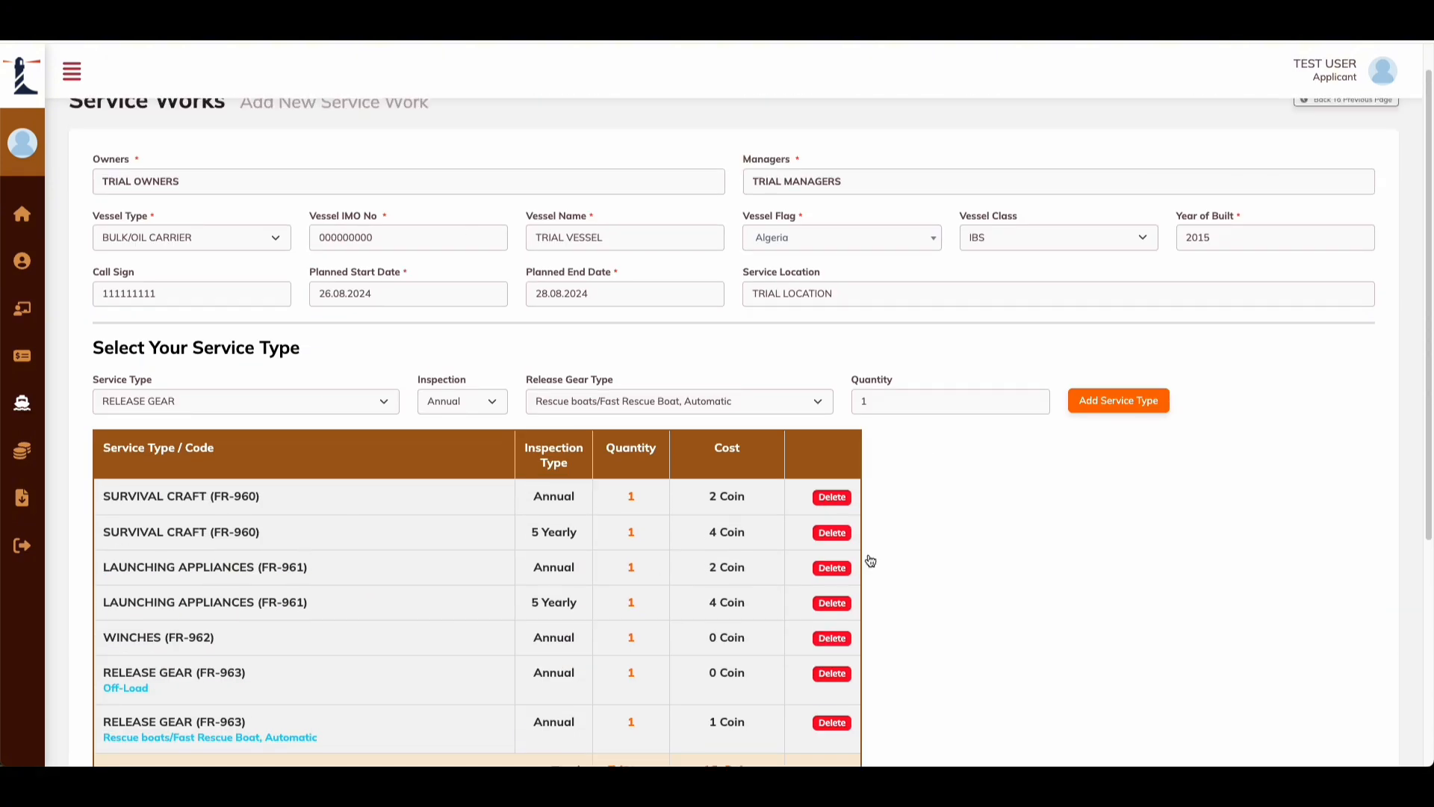
scroll(652, 578, down, 4)
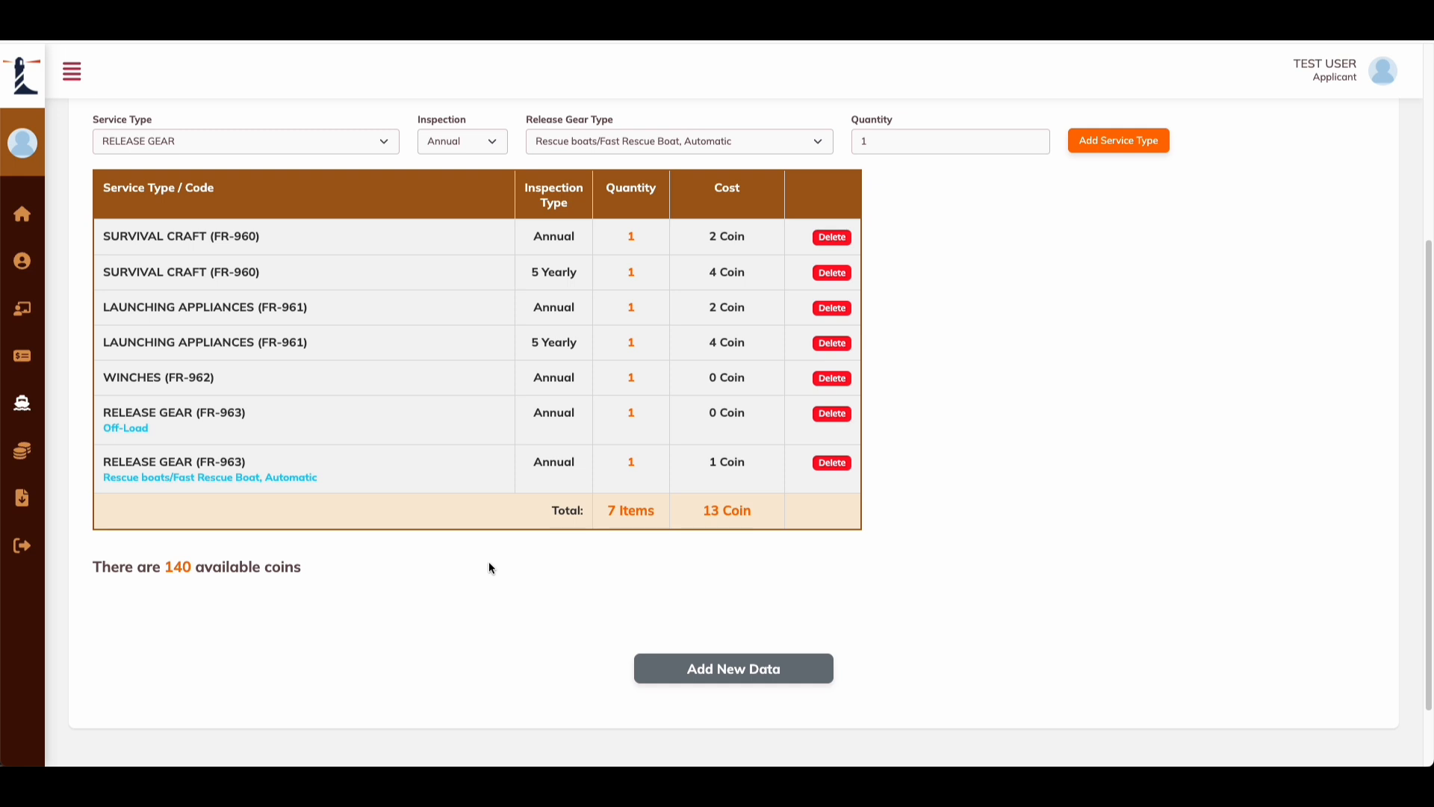
drag(183, 569, 149, 568)
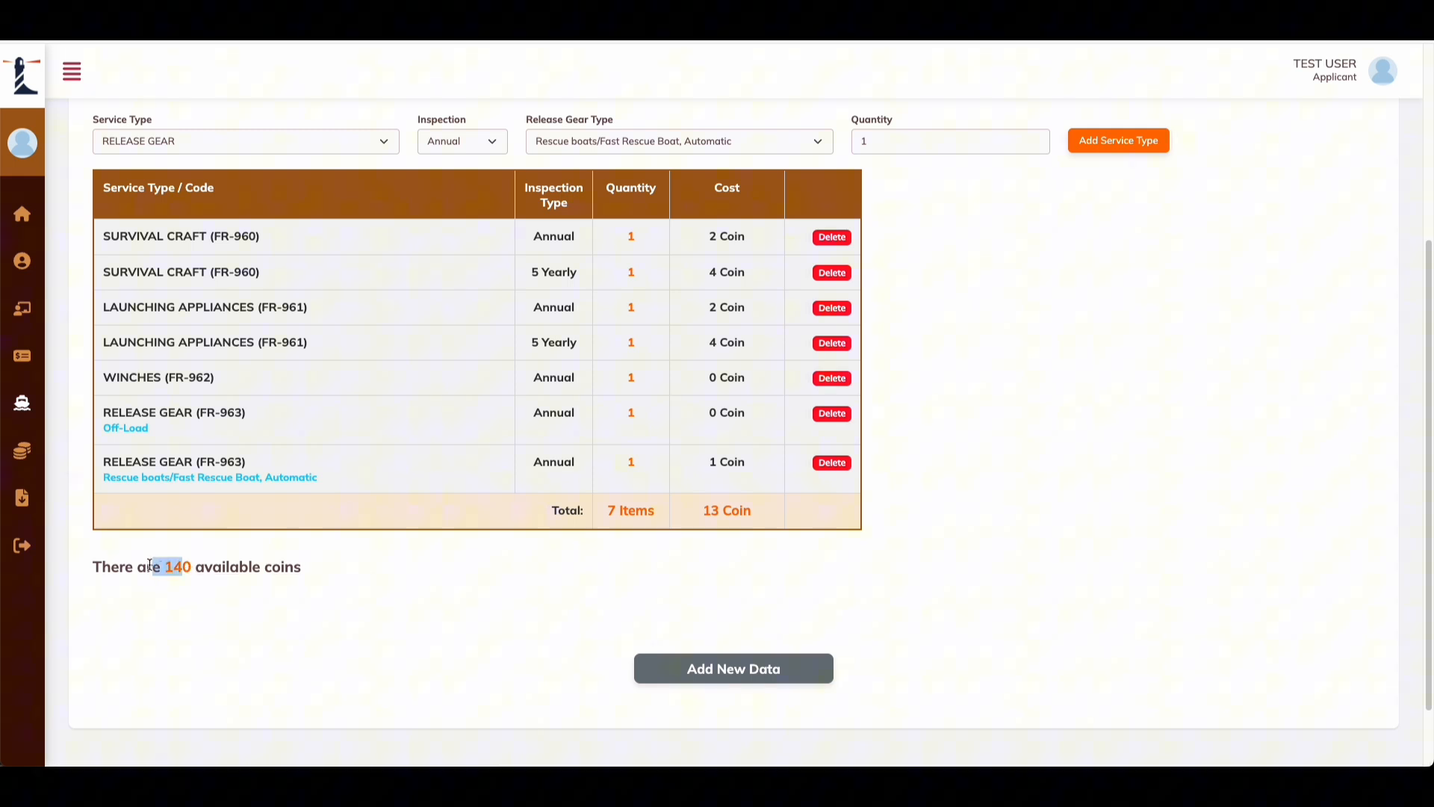
click(206, 565)
scroll(643, 314, up, 2)
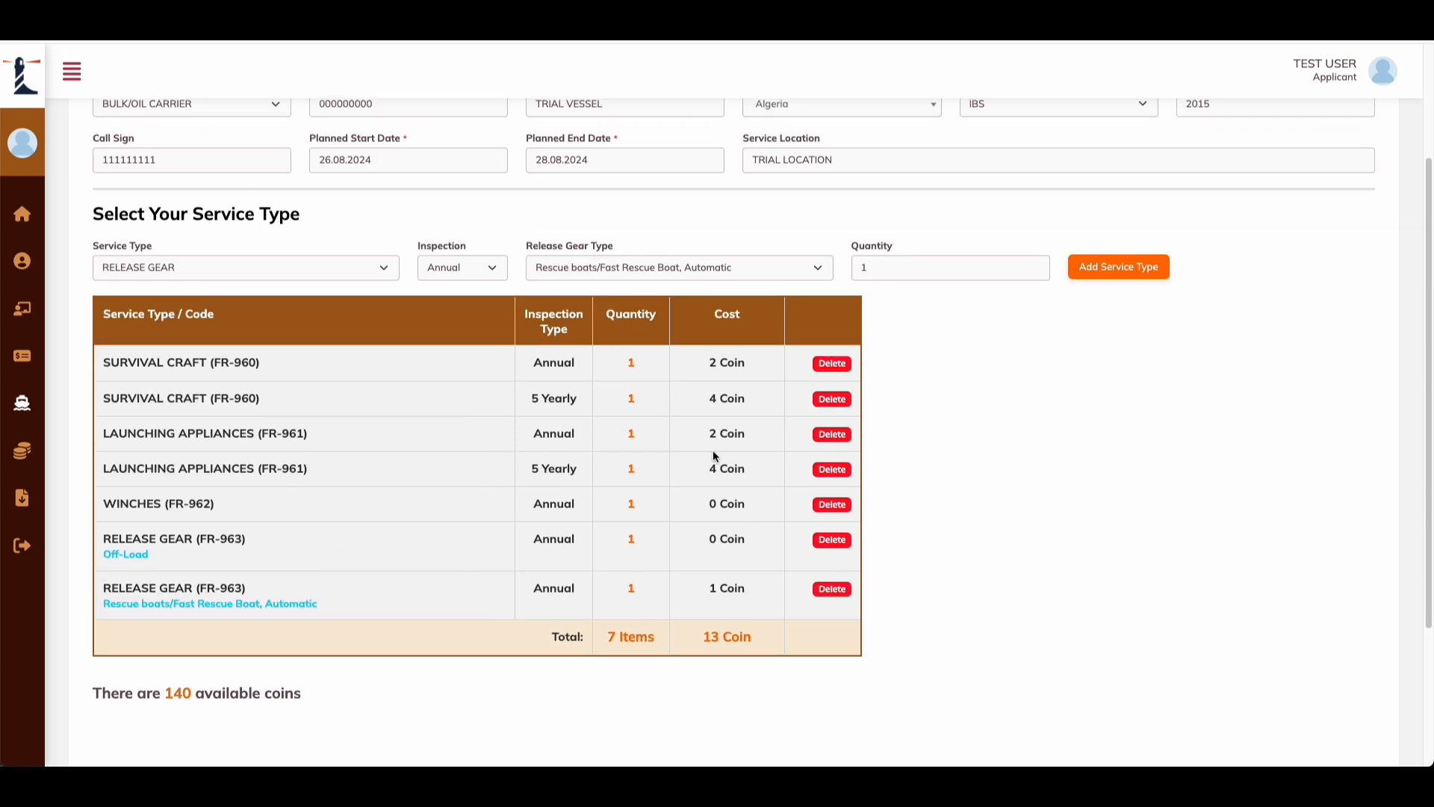
scroll(637, 612, down, 3)
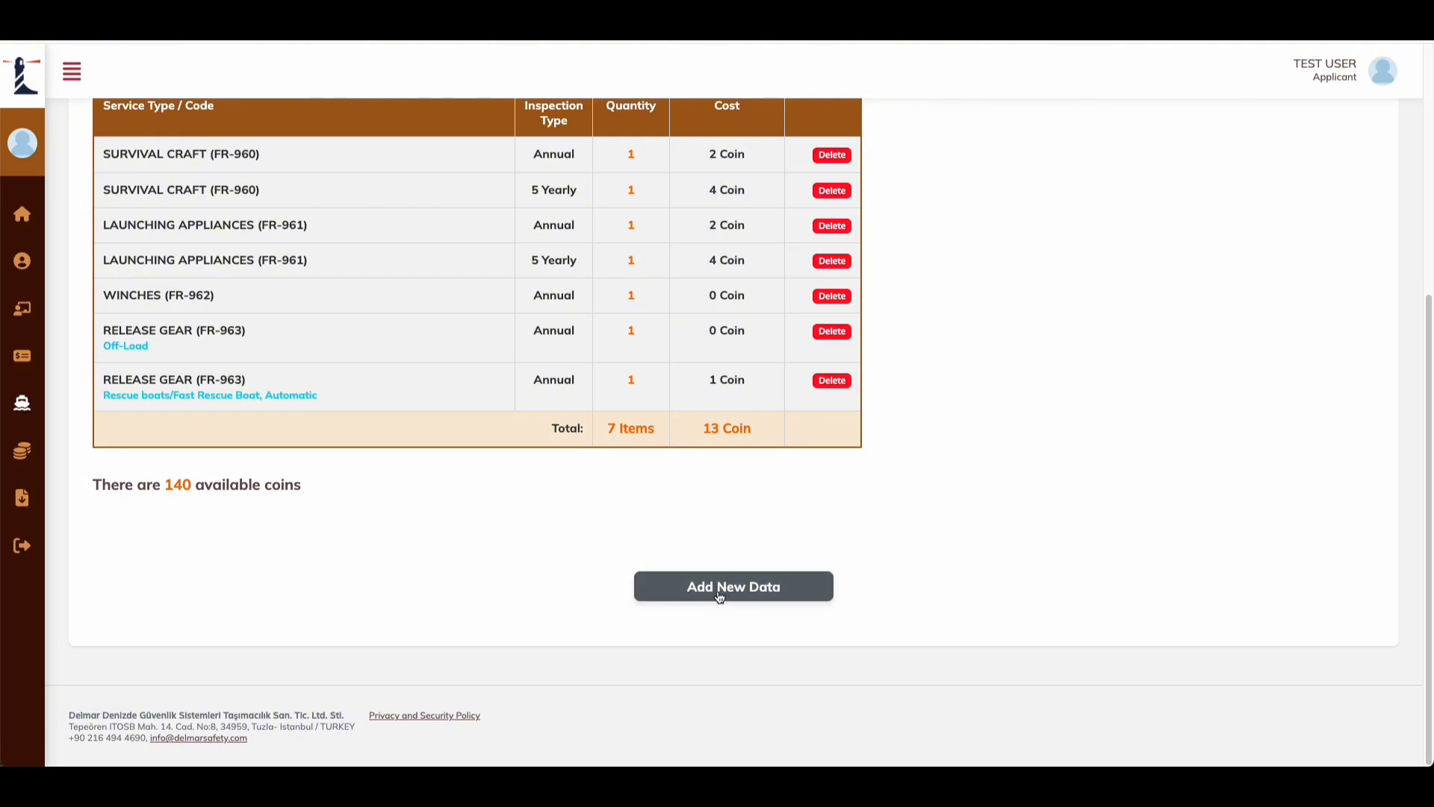
scroll(703, 565, up, 4)
scroll(365, 454, down, 1)
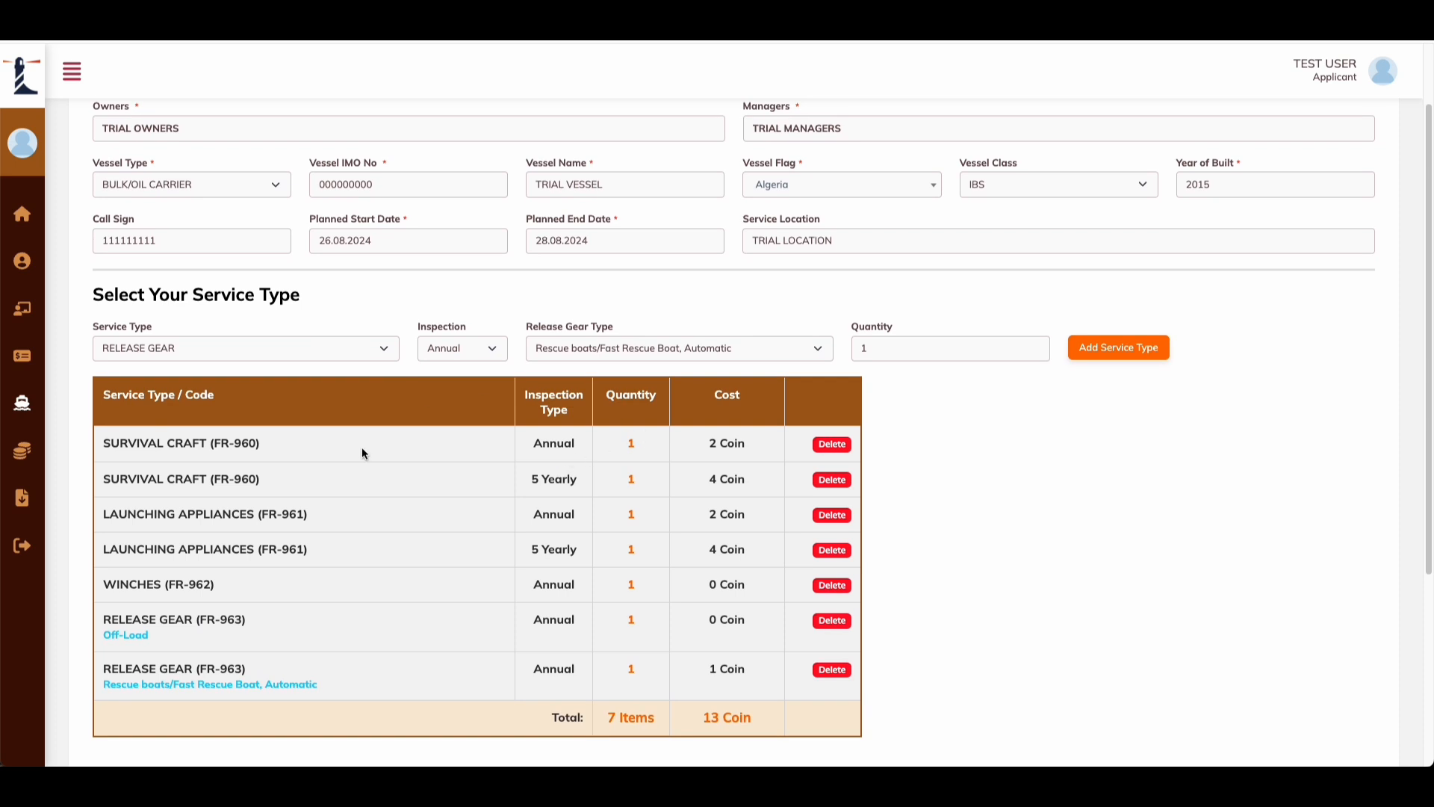
scroll(676, 522, down, 4)
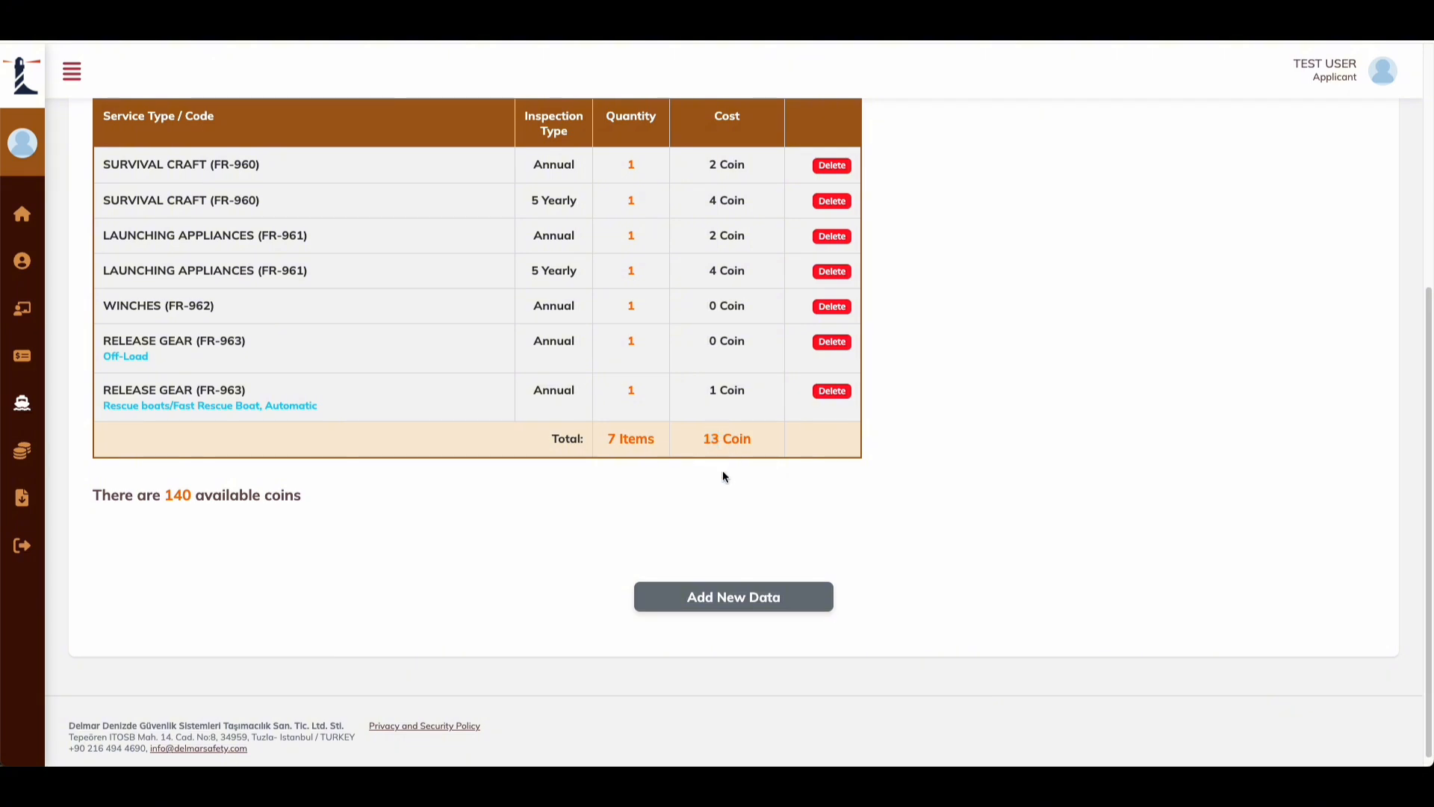
click(718, 440)
scroll(731, 432, up, 5)
mouse_move(83, 429)
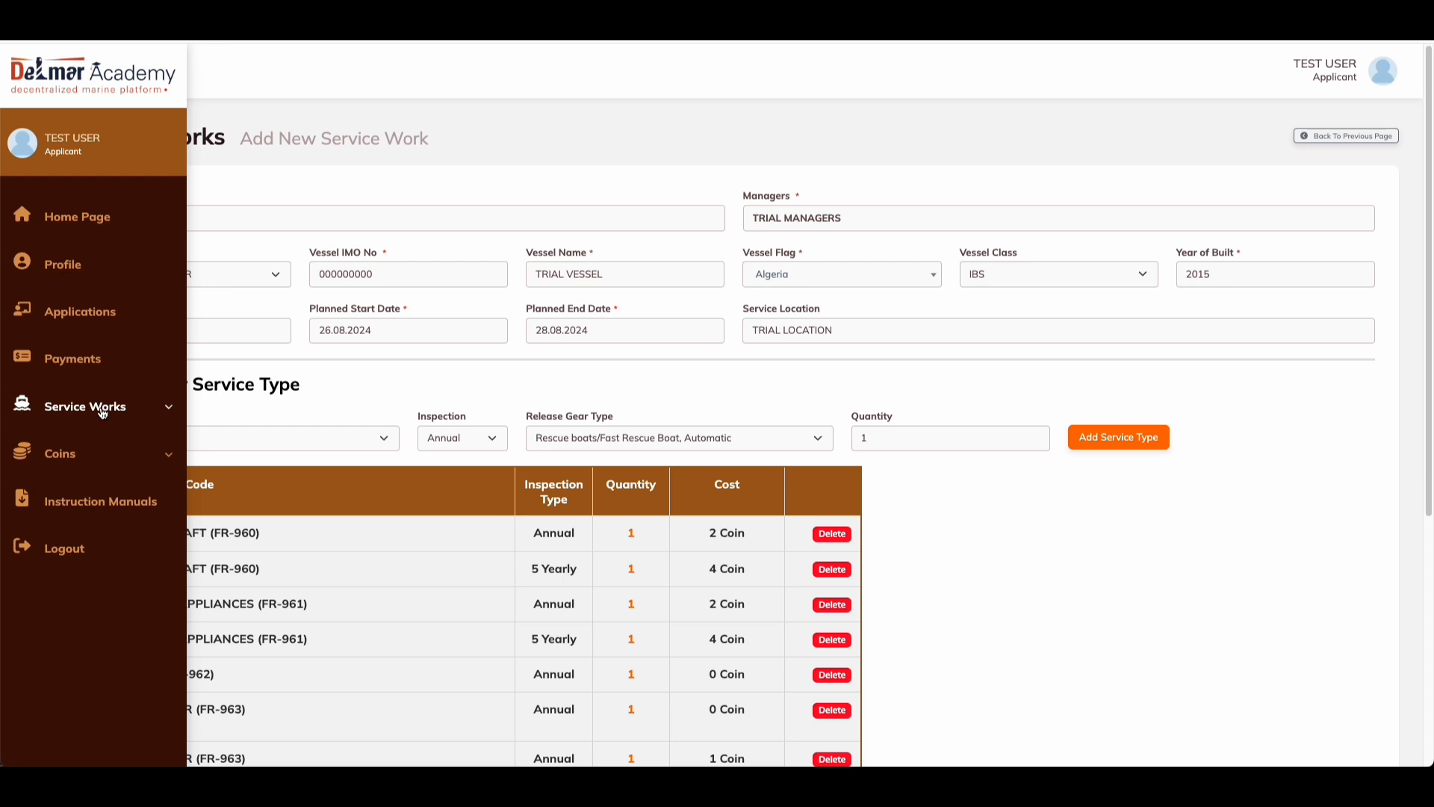
click(64, 453)
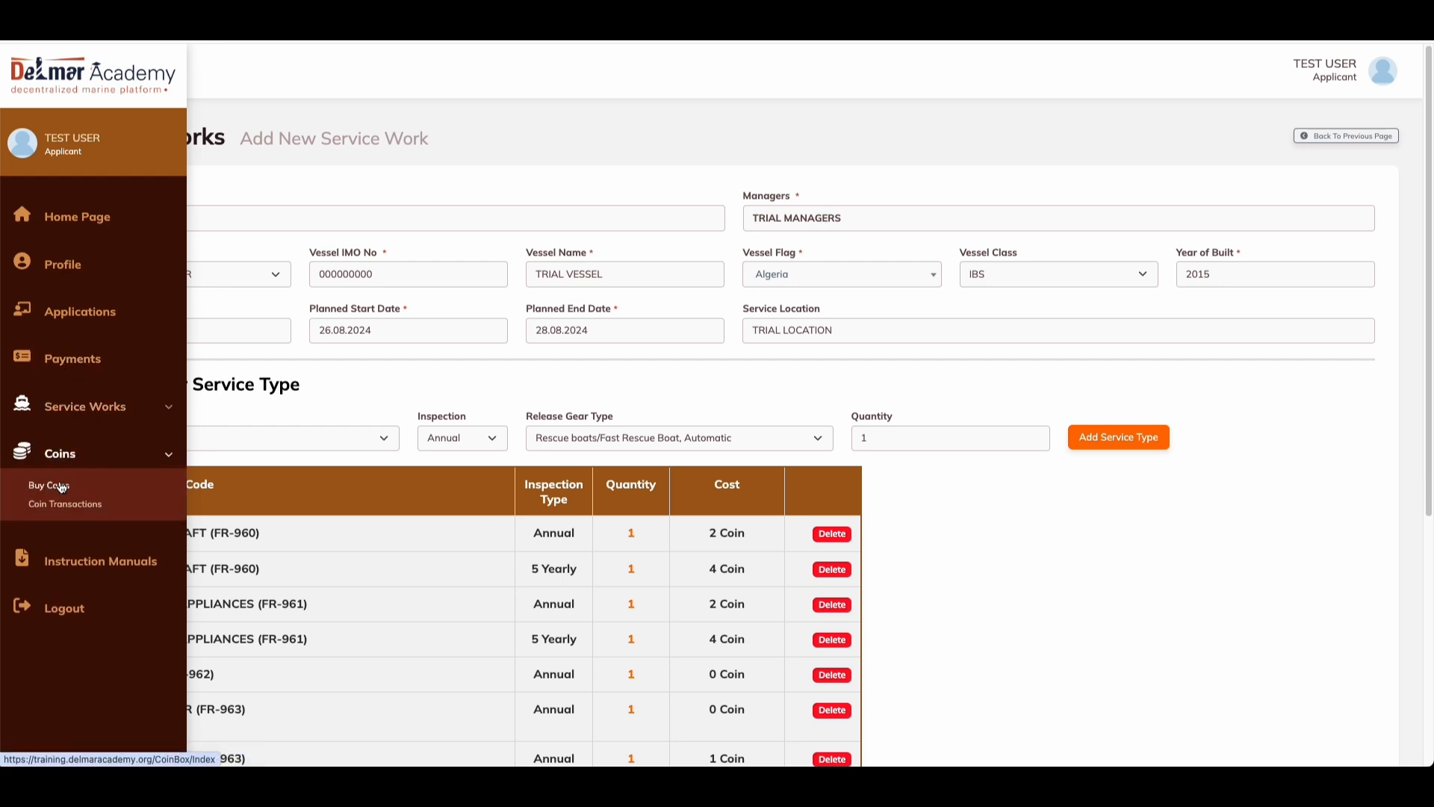
click(64, 454)
click(64, 453)
scroll(769, 557, down, 5)
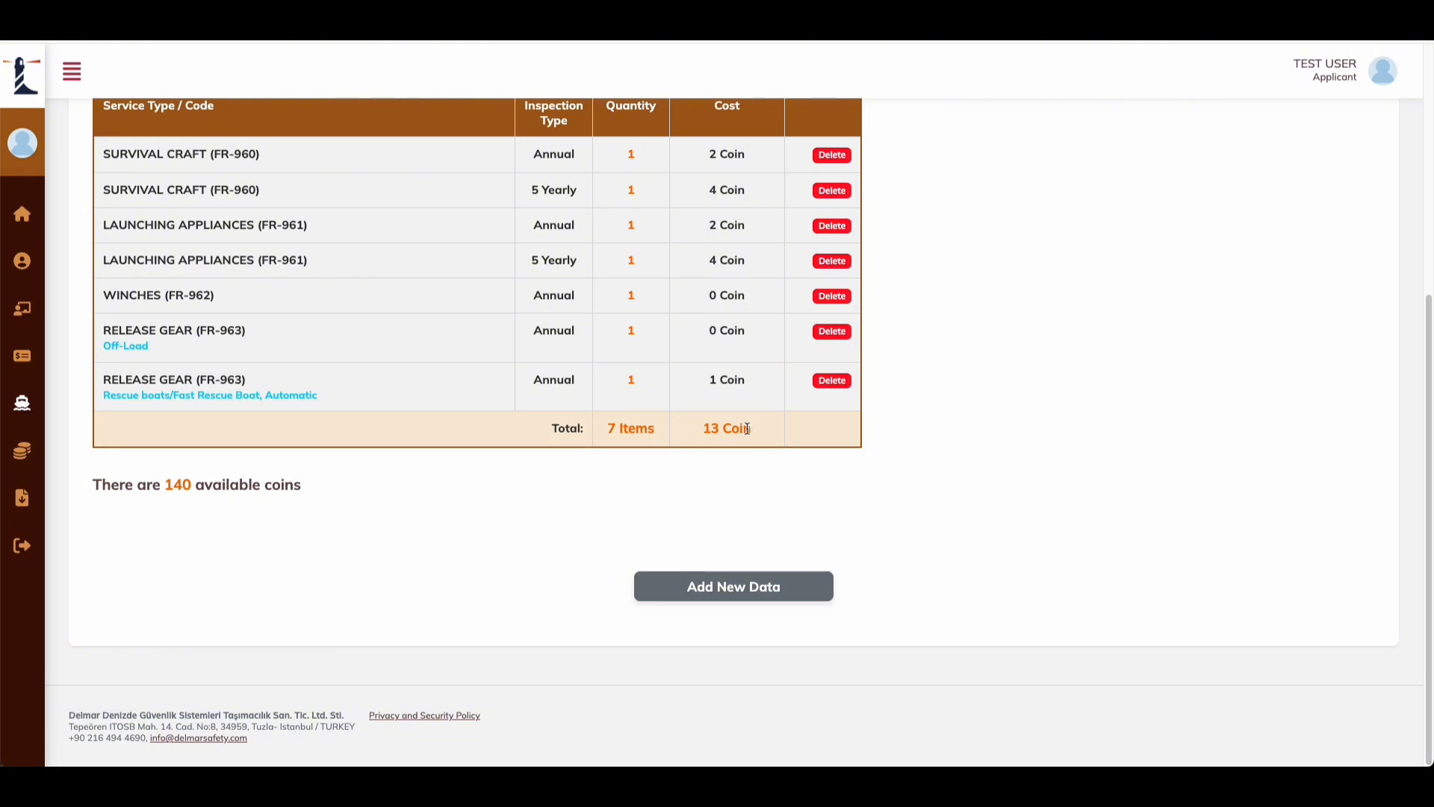
drag(752, 429, 703, 430)
click(814, 462)
scroll(760, 469, up, 3)
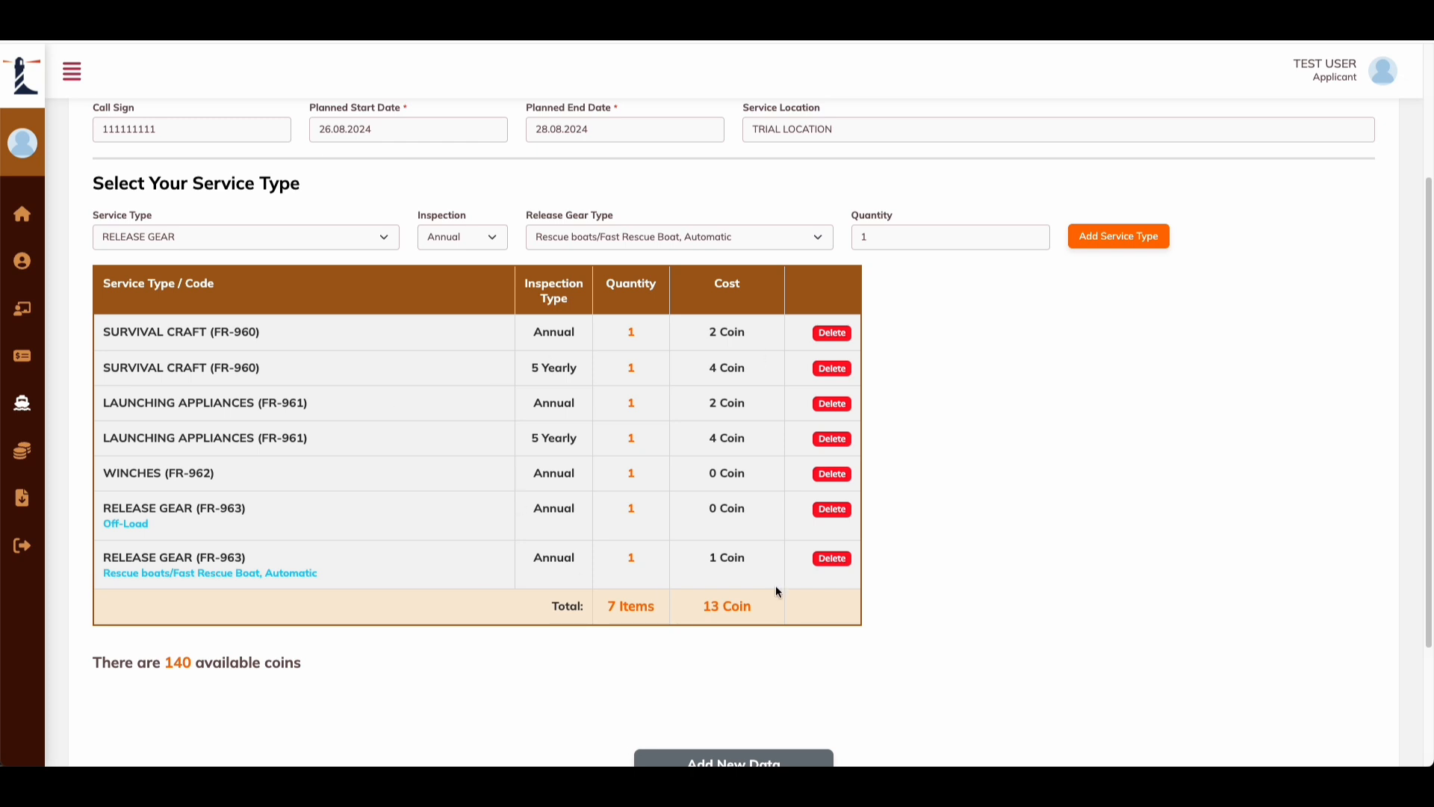
scroll(683, 416, up, 3)
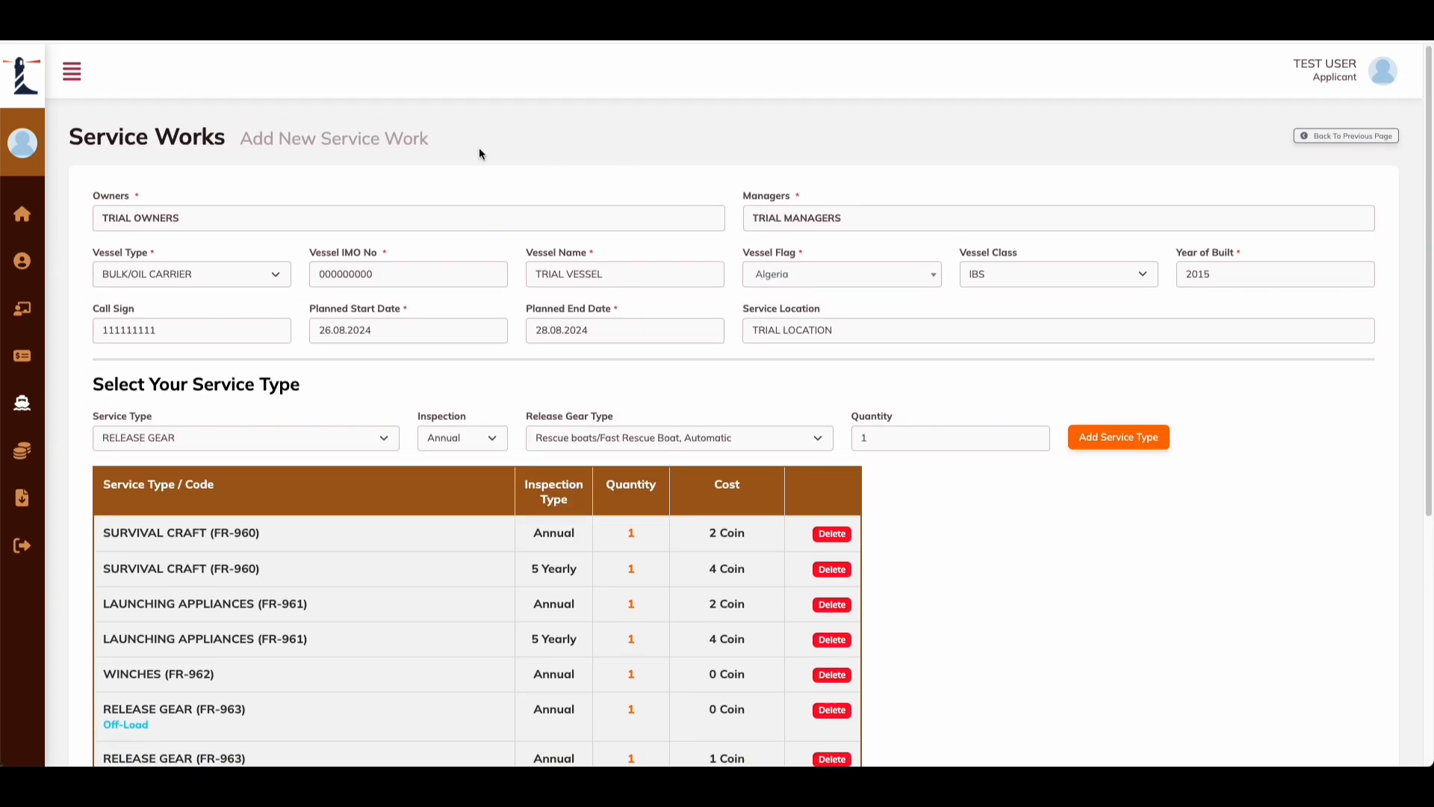
Step: Save the new service work via Add New Data and go to its details page
scroll(656, 515, down, 5)
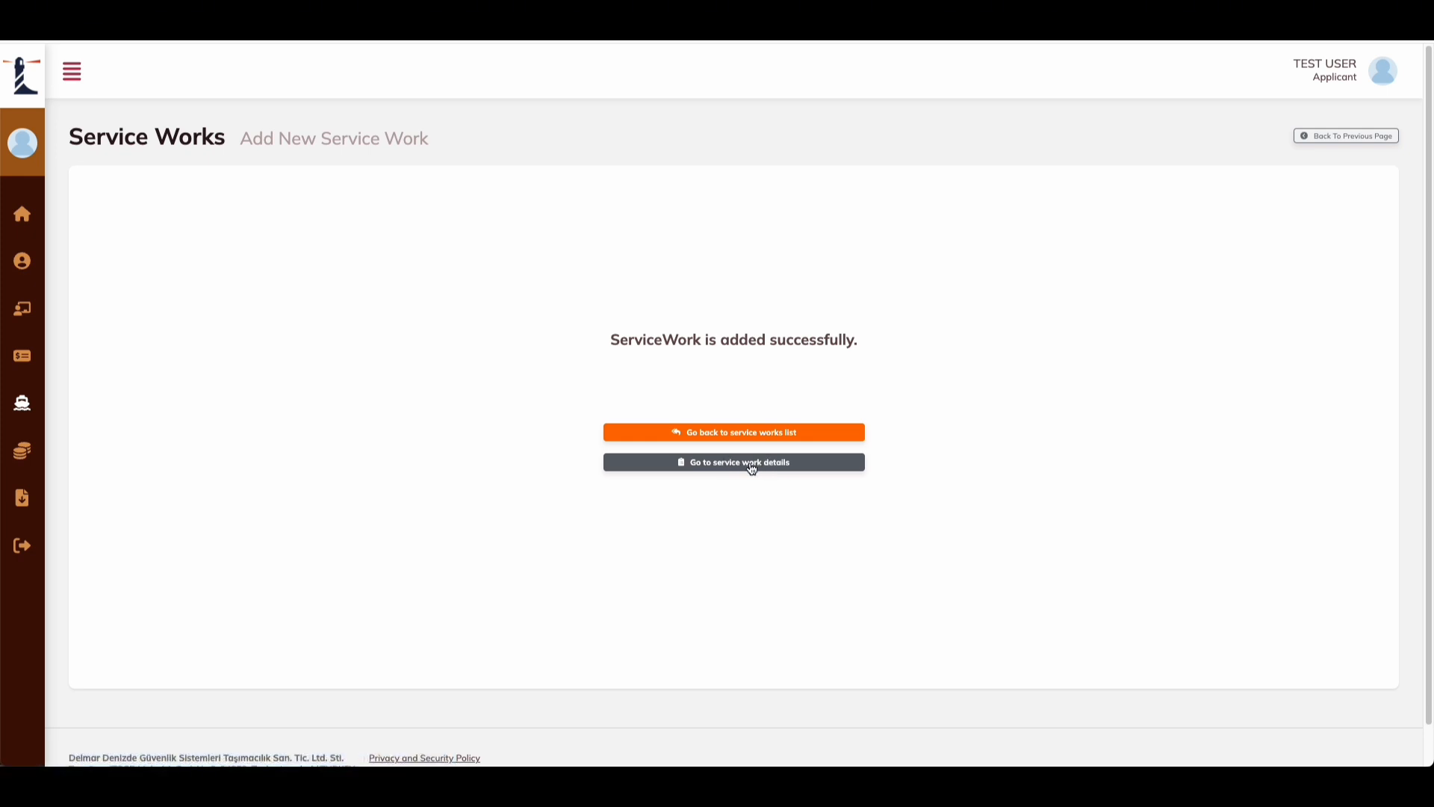
click(752, 467)
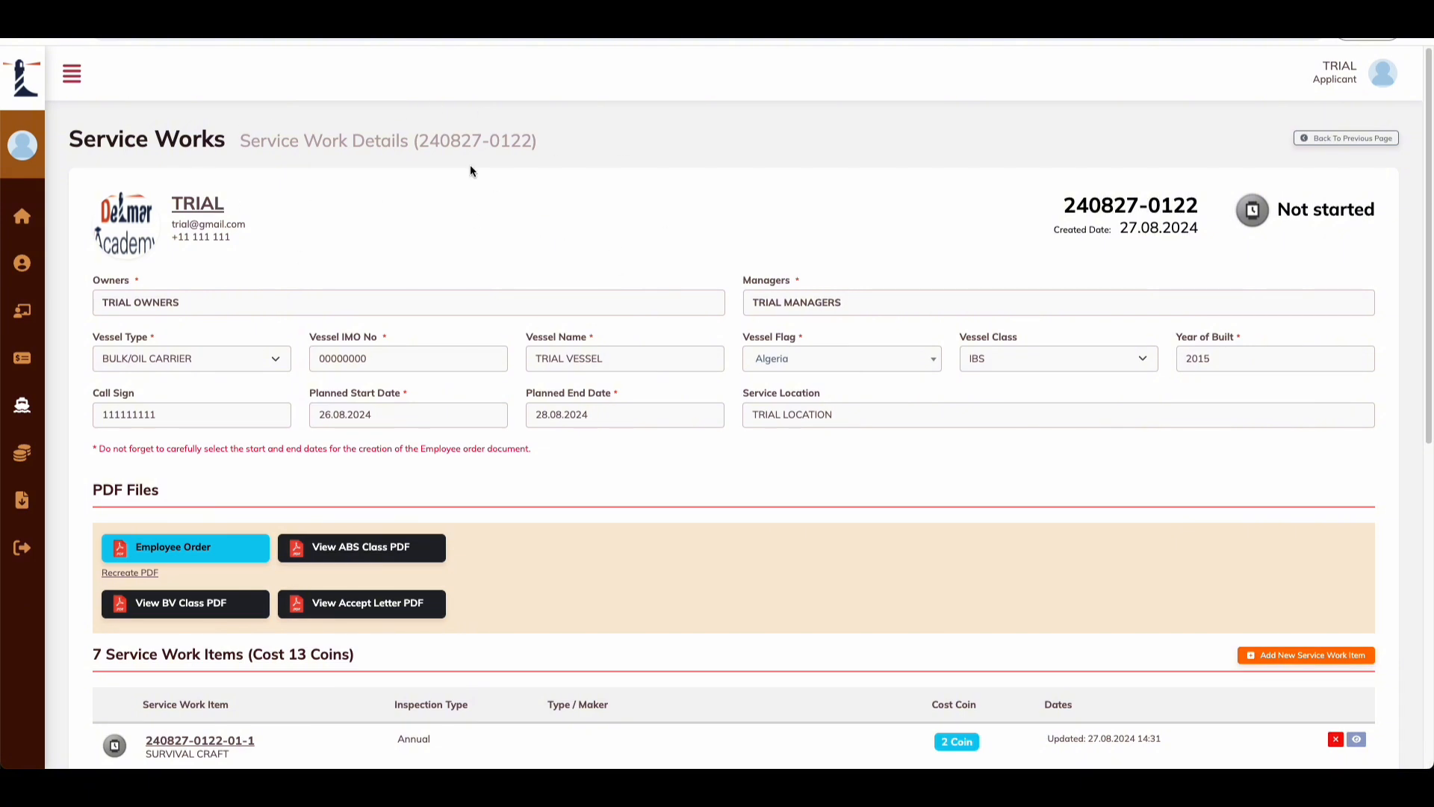
mouse_move(29, 411)
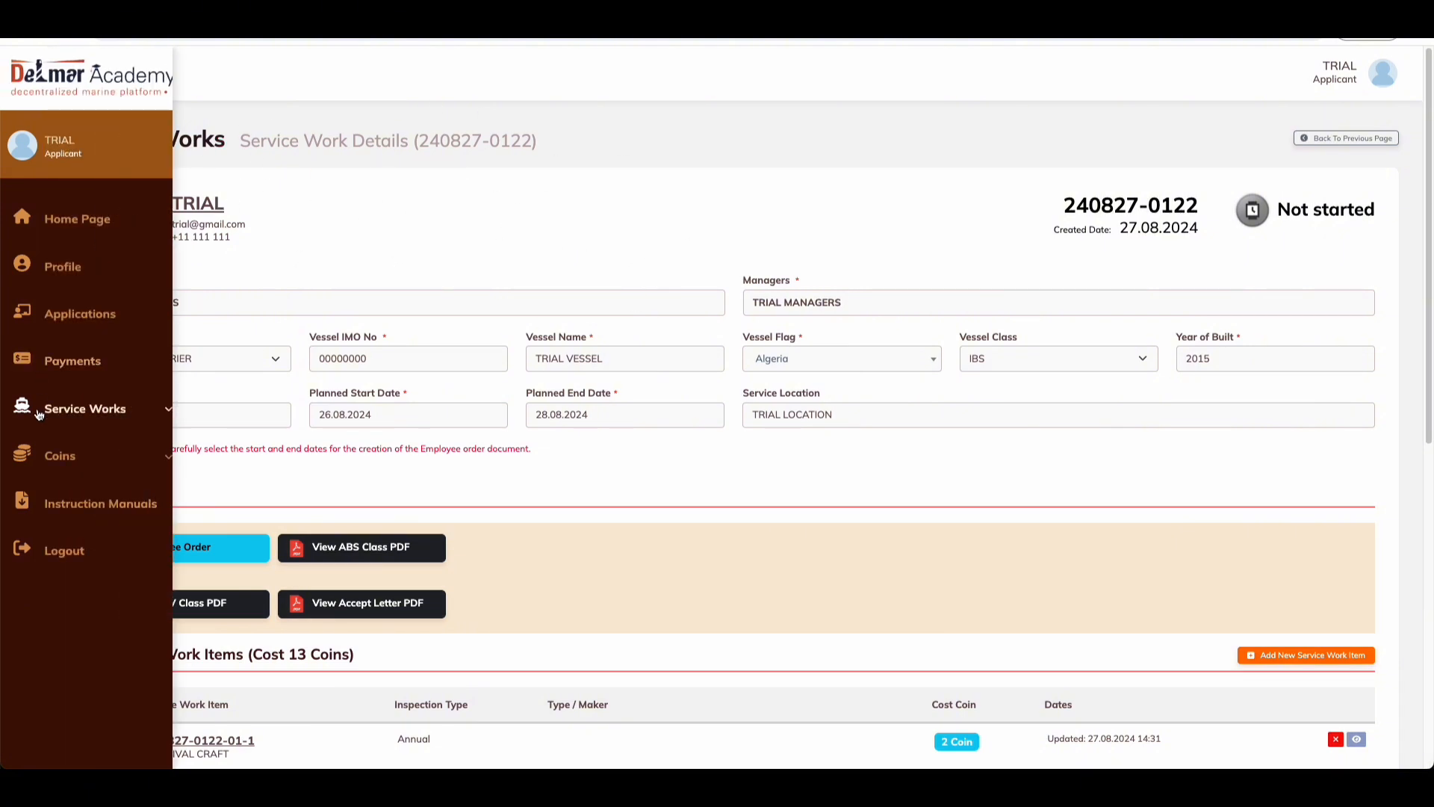
click(106, 411)
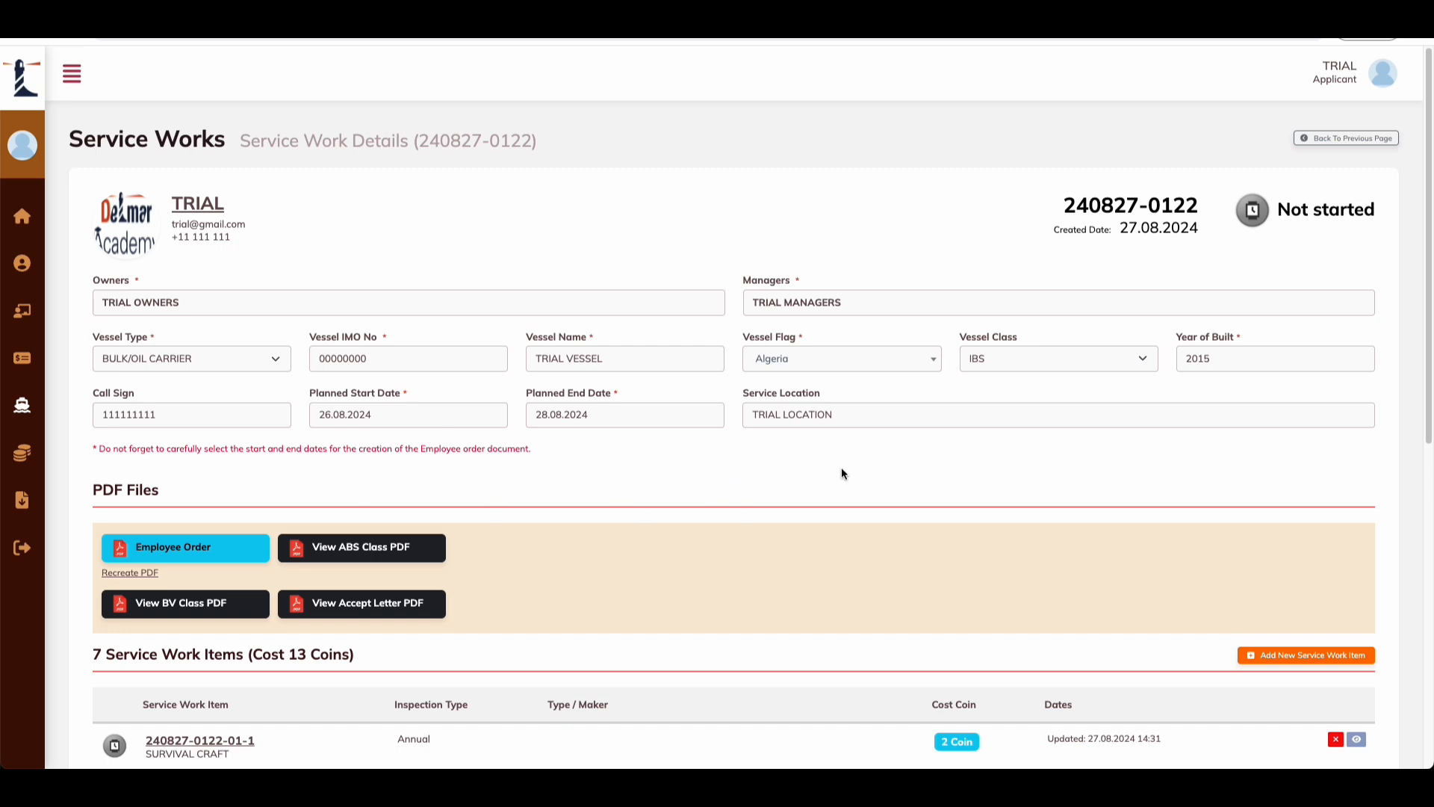
scroll(500, 389, down, 1)
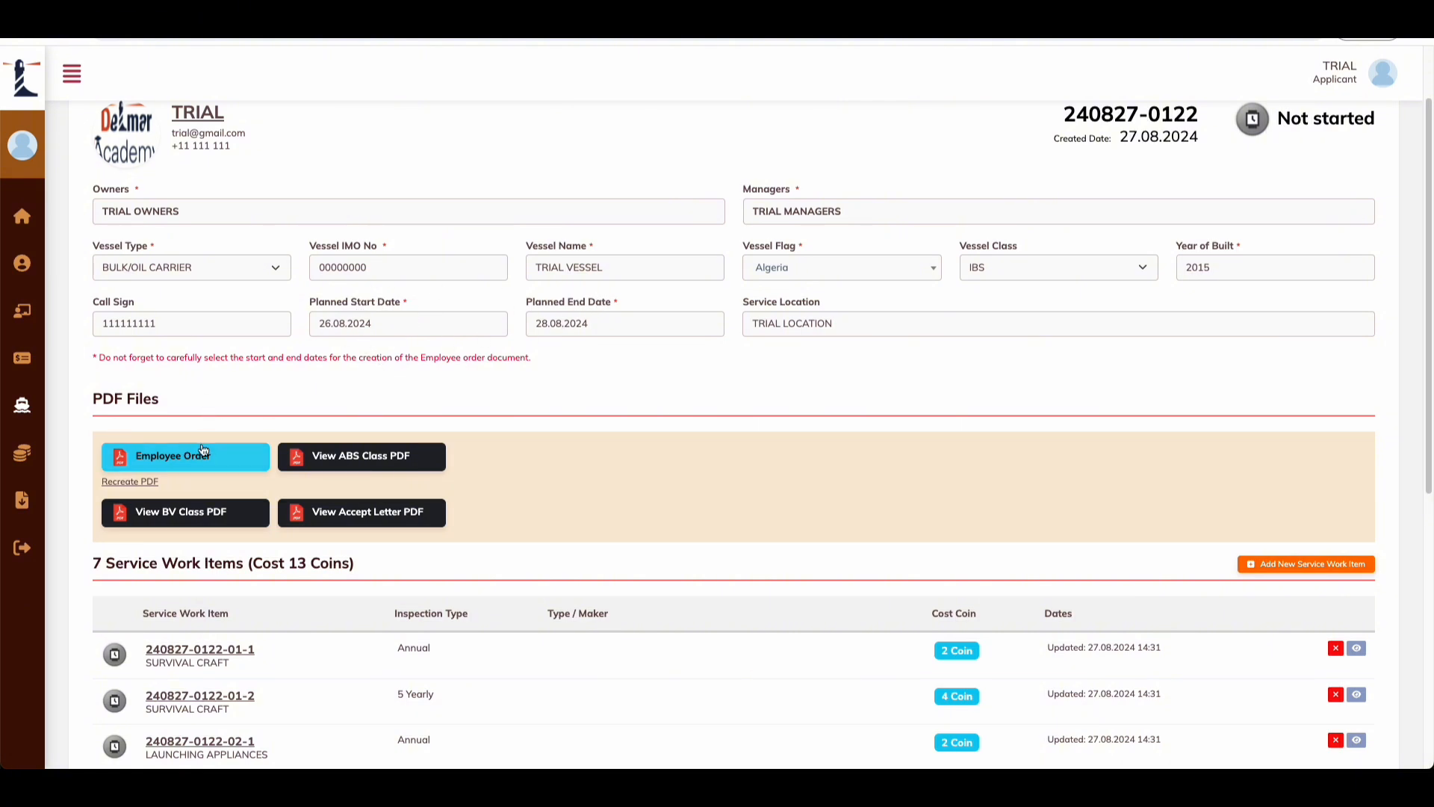
scroll(217, 393, down, 1)
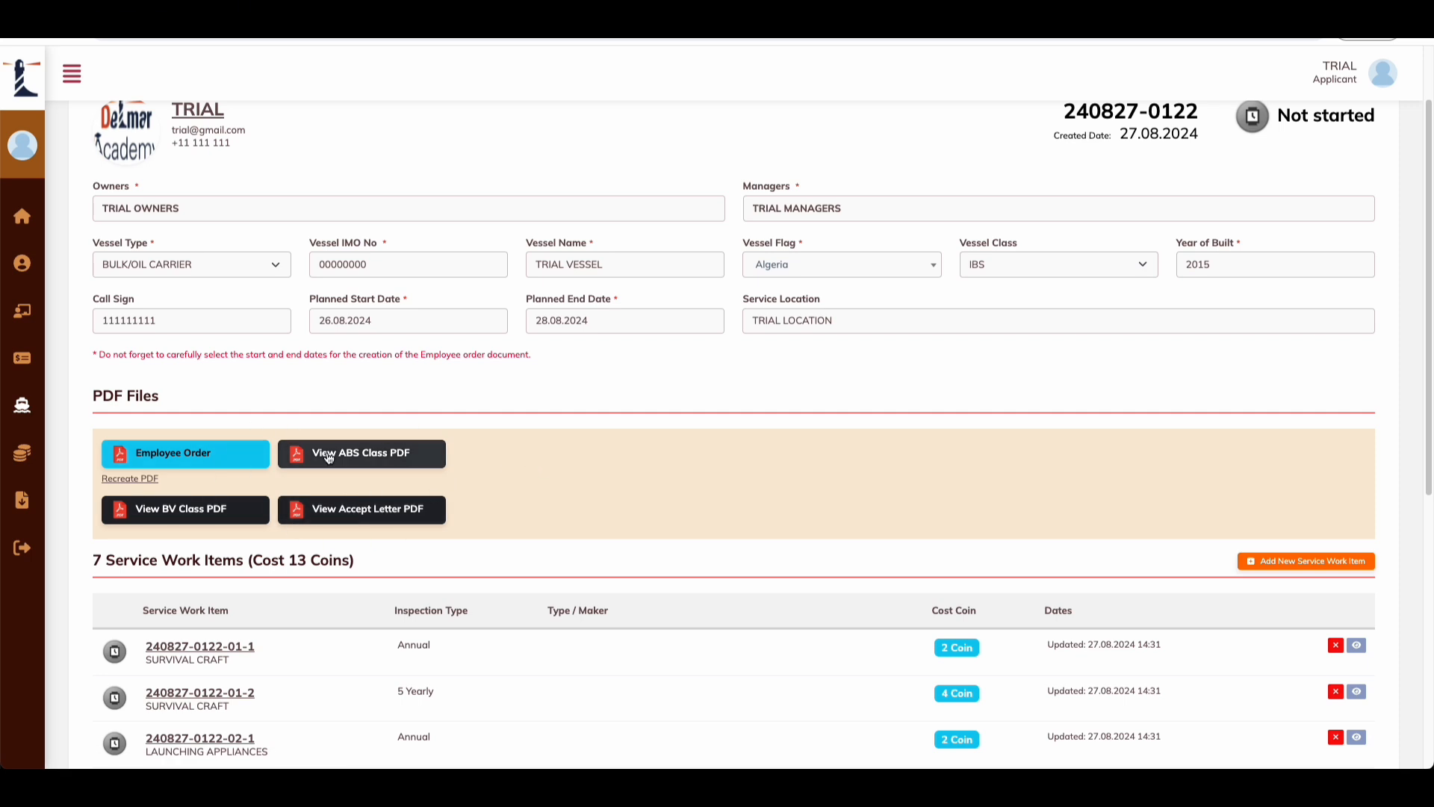
scroll(413, 500, down, 1)
scroll(413, 499, down, 5)
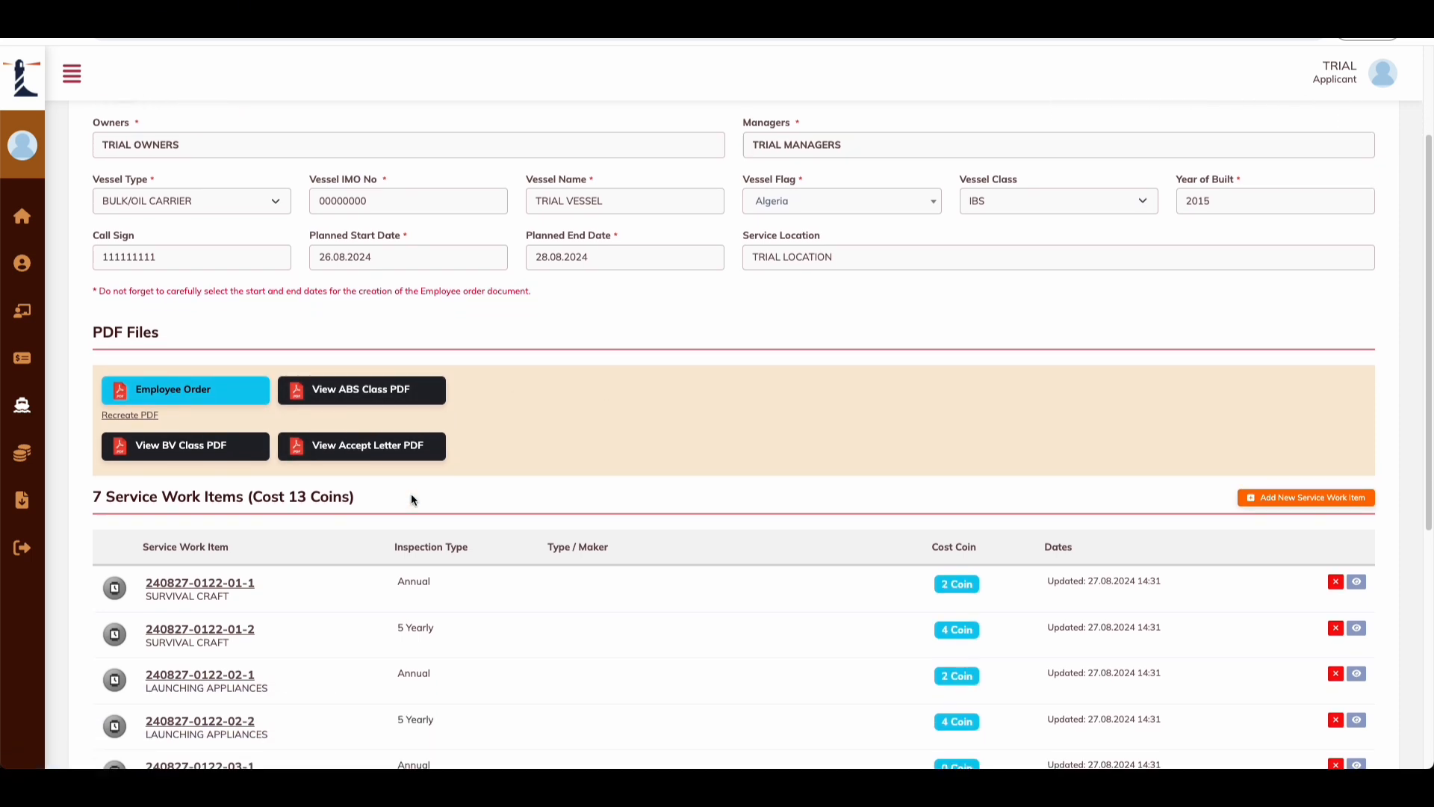
drag(130, 347, 242, 349)
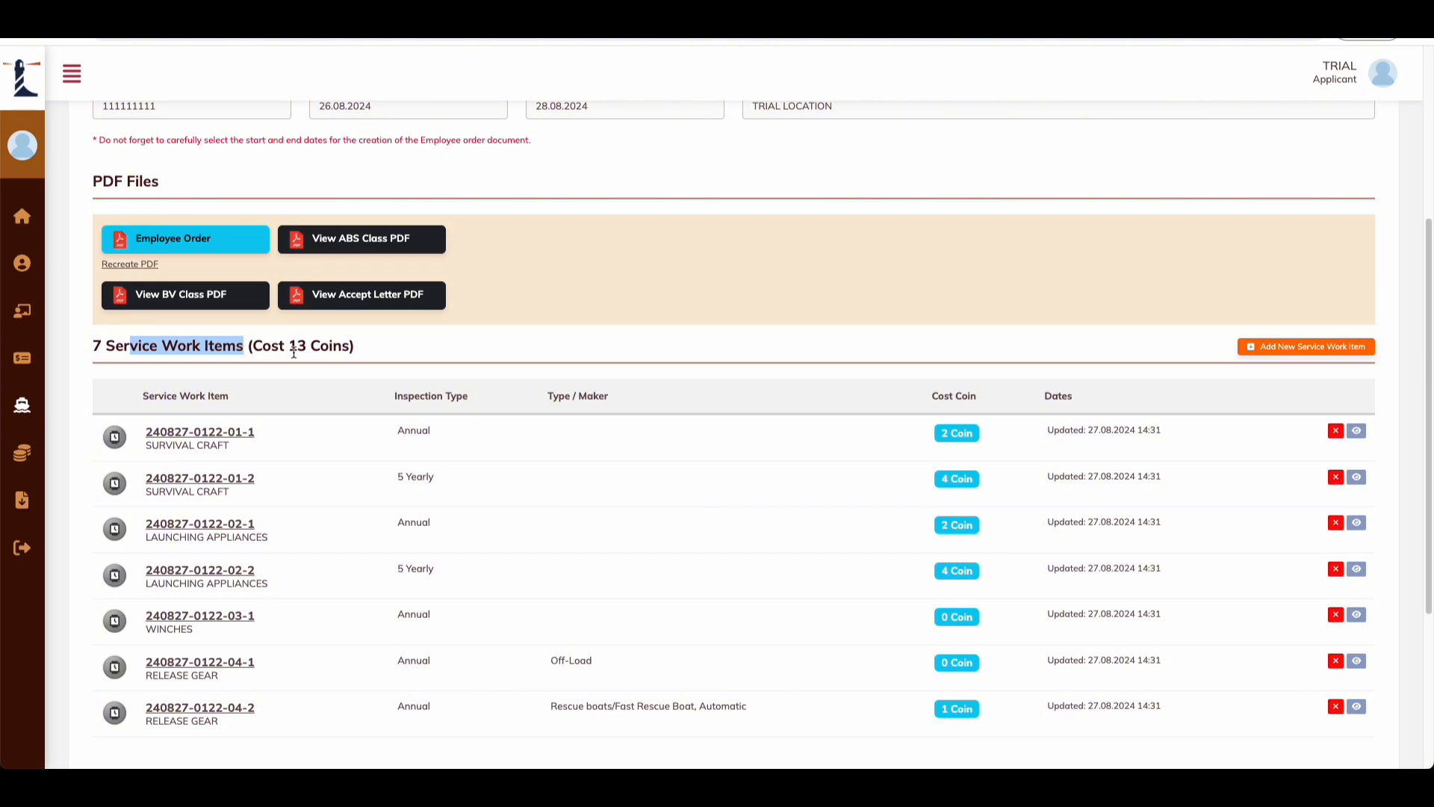
click(294, 351)
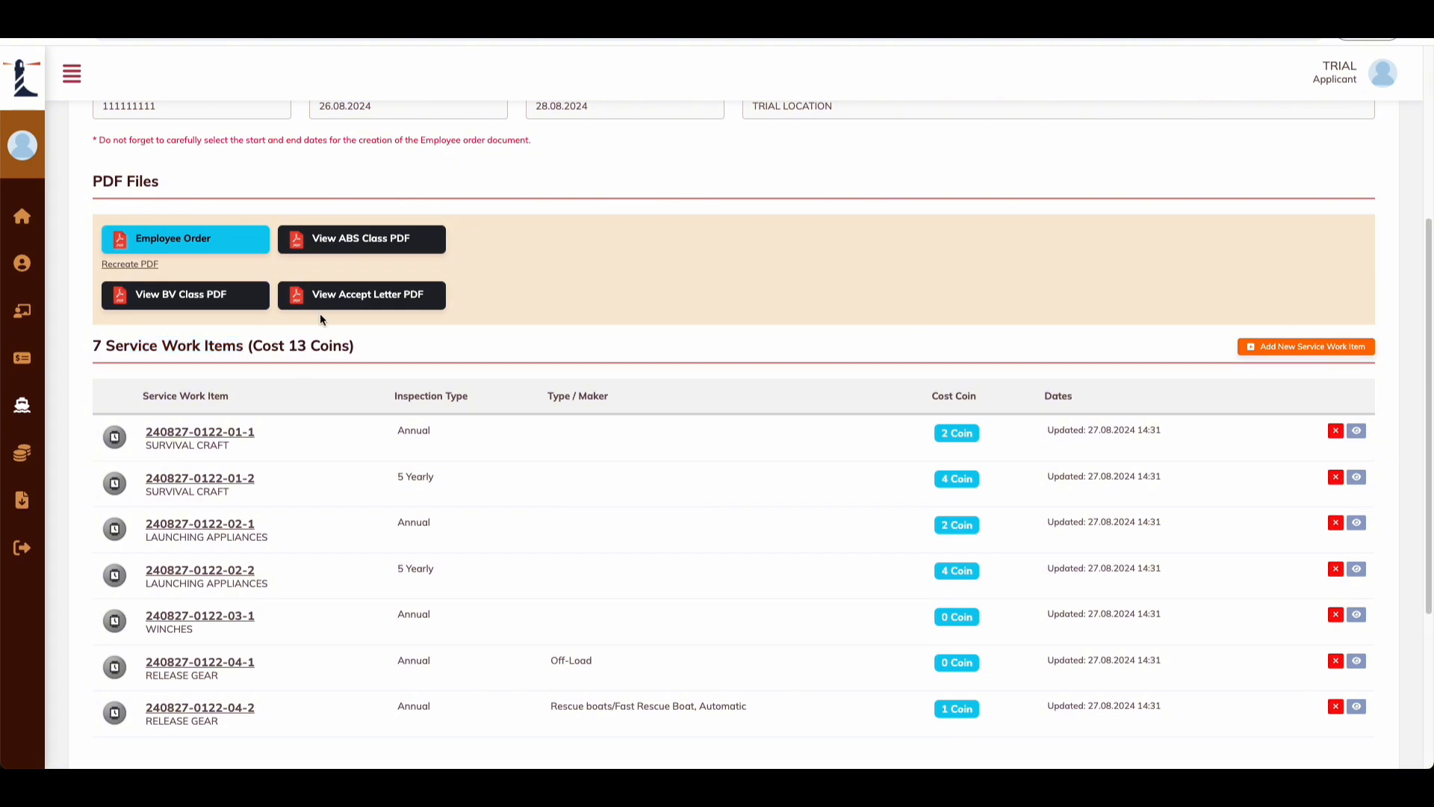
scroll(127, 392, down, 3)
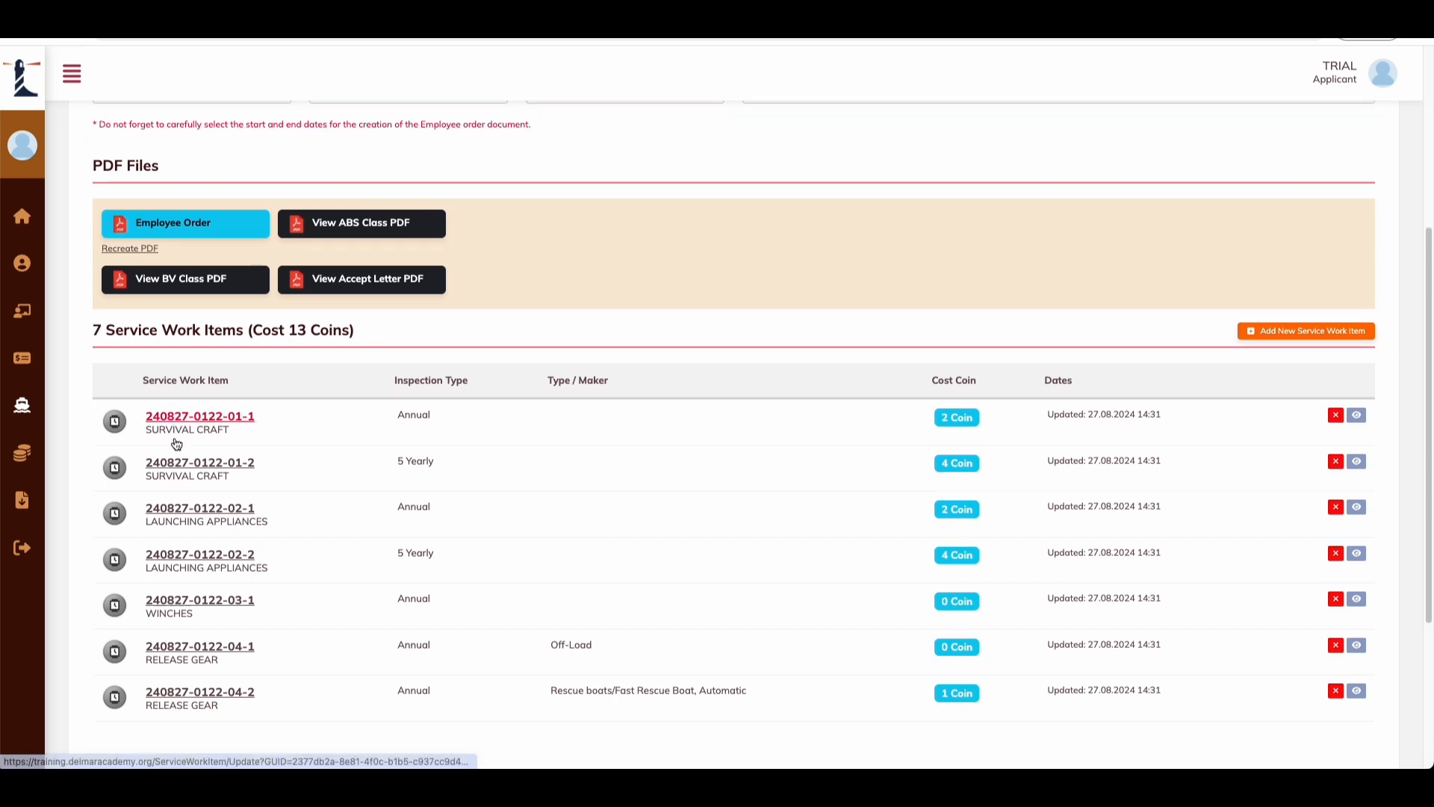
drag(206, 280, 148, 280)
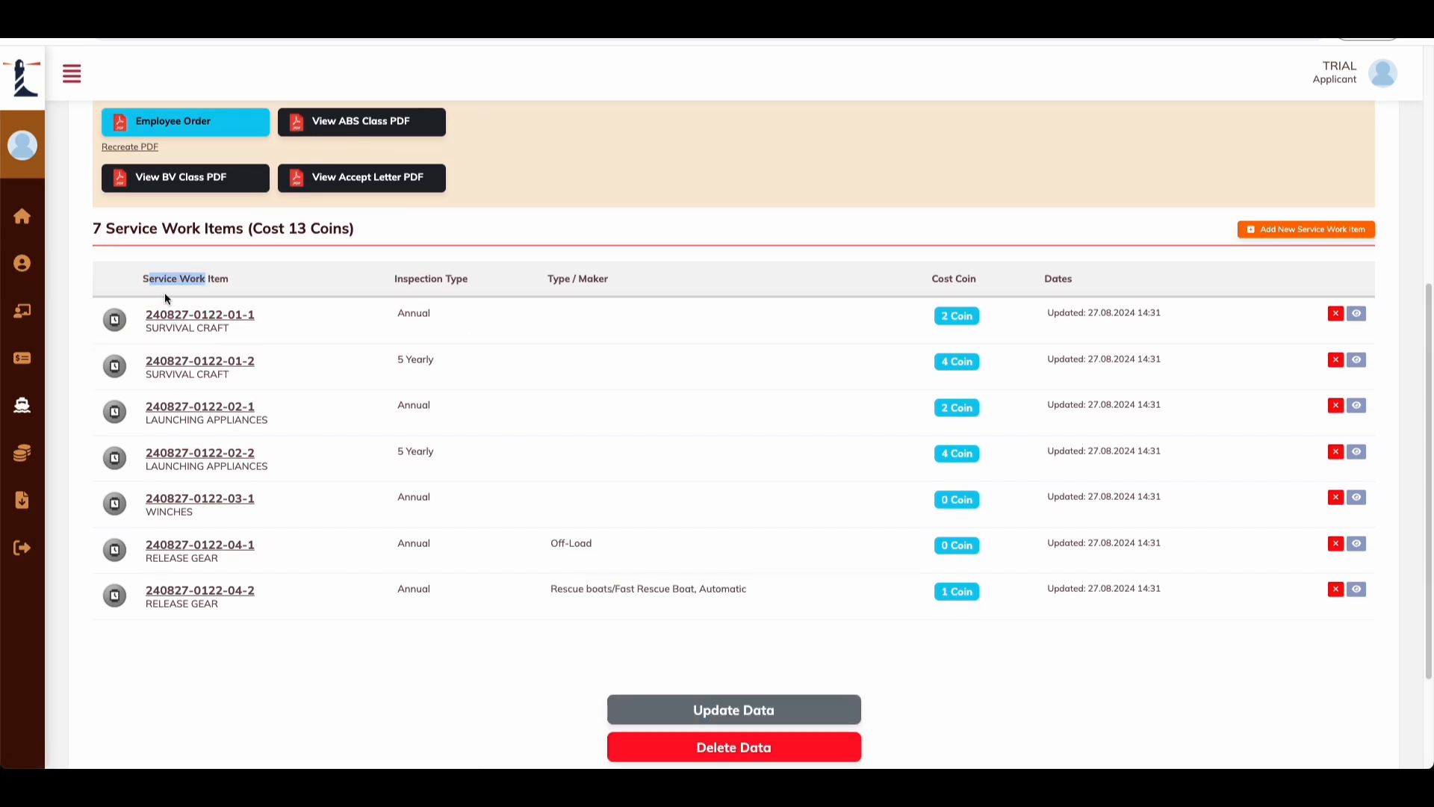
drag(210, 329, 145, 328)
drag(236, 374, 146, 360)
drag(232, 421, 192, 430)
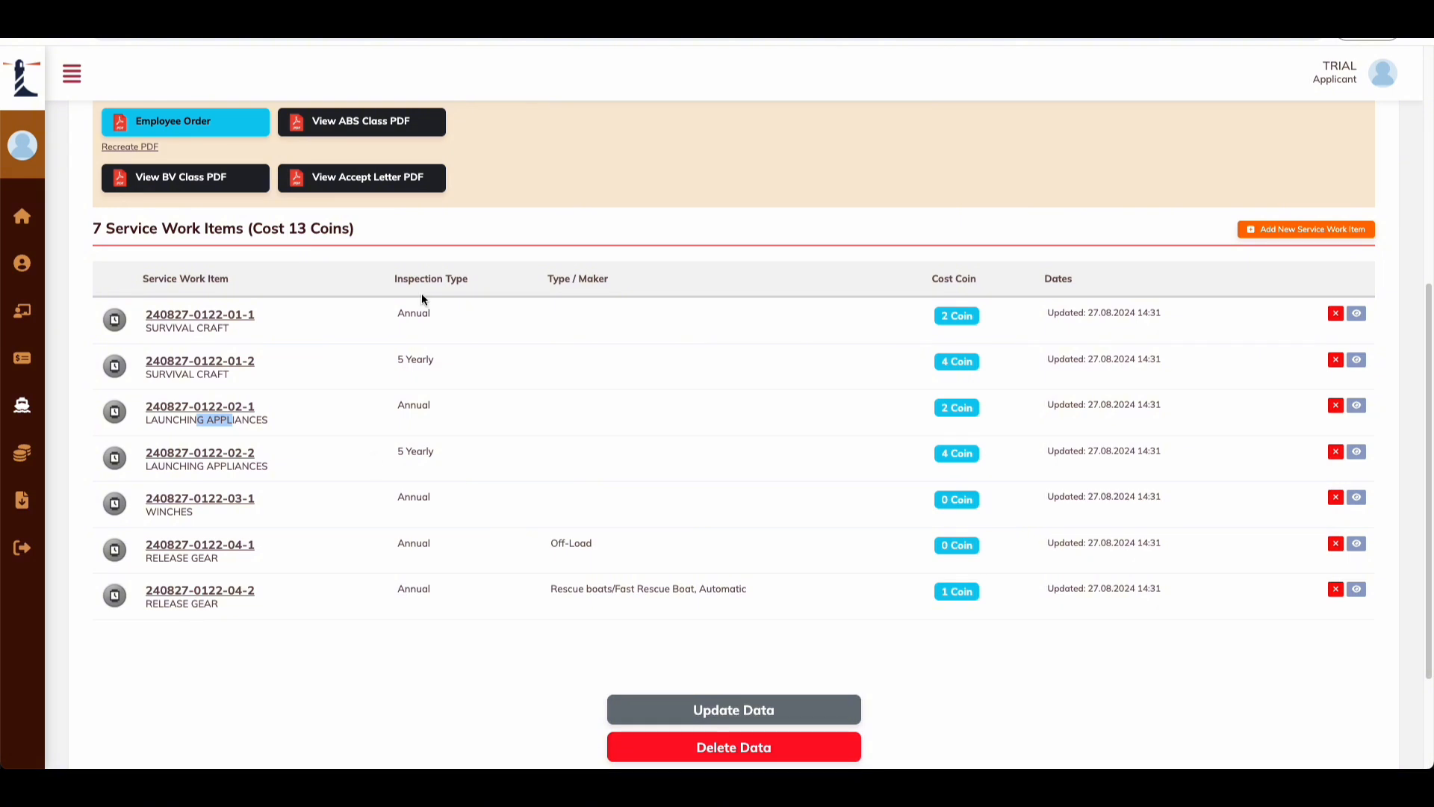
click(442, 289)
double_click(404, 315)
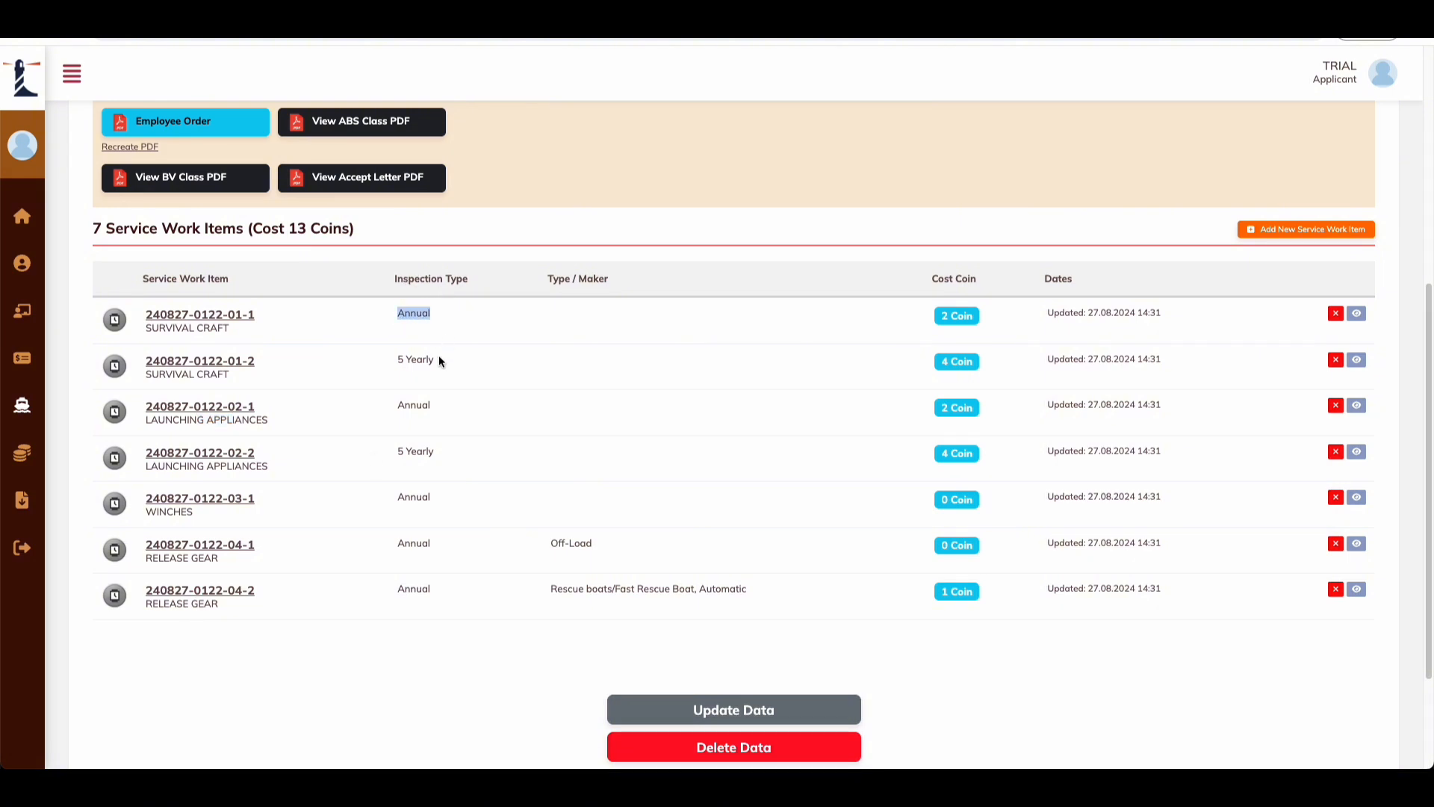
drag(442, 363, 390, 364)
click(441, 395)
drag(558, 279, 596, 283)
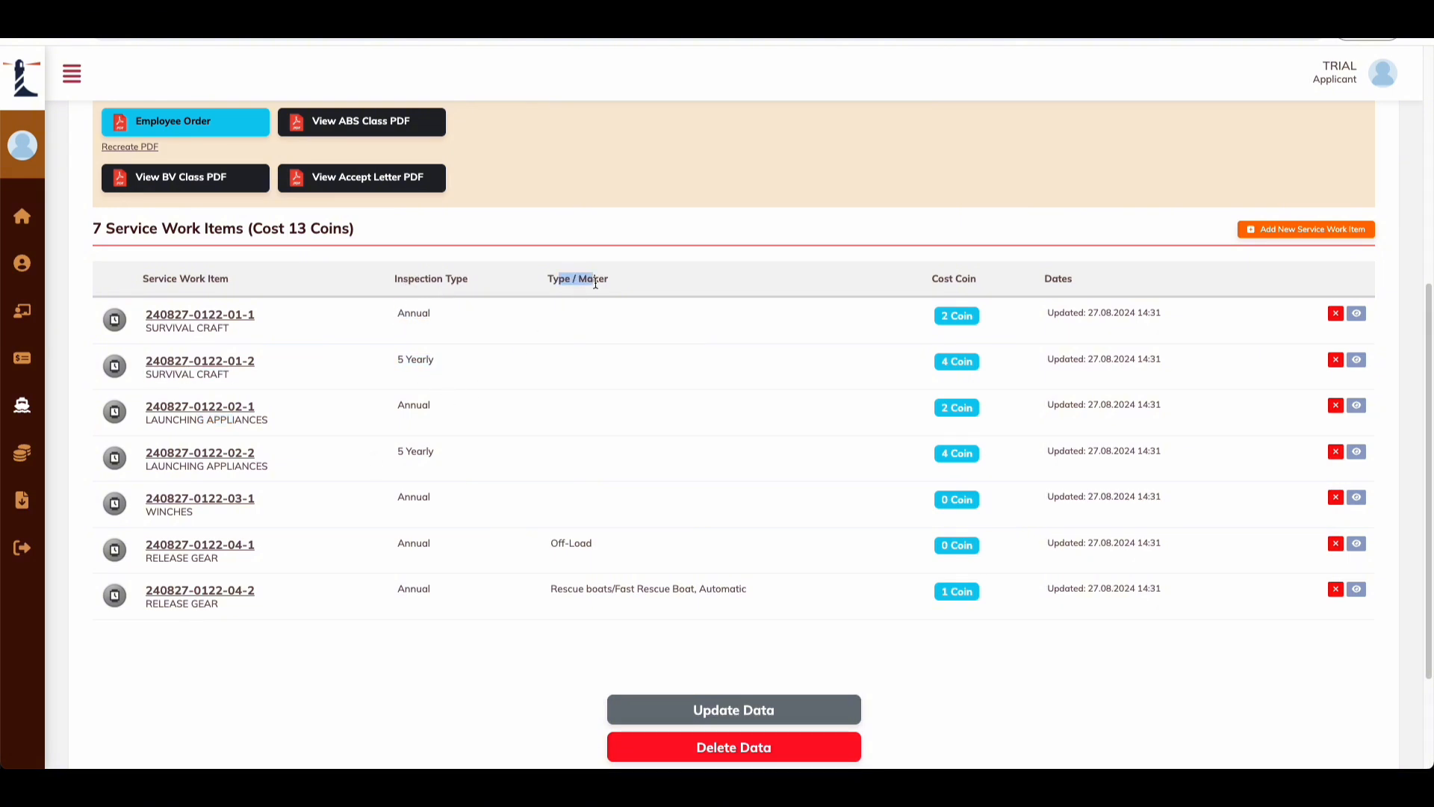
click(567, 322)
click(610, 540)
drag(558, 279, 587, 279)
mouse_move(591, 544)
mouse_down()
mouse_move(570, 544)
mouse_move(595, 548)
mouse_up()
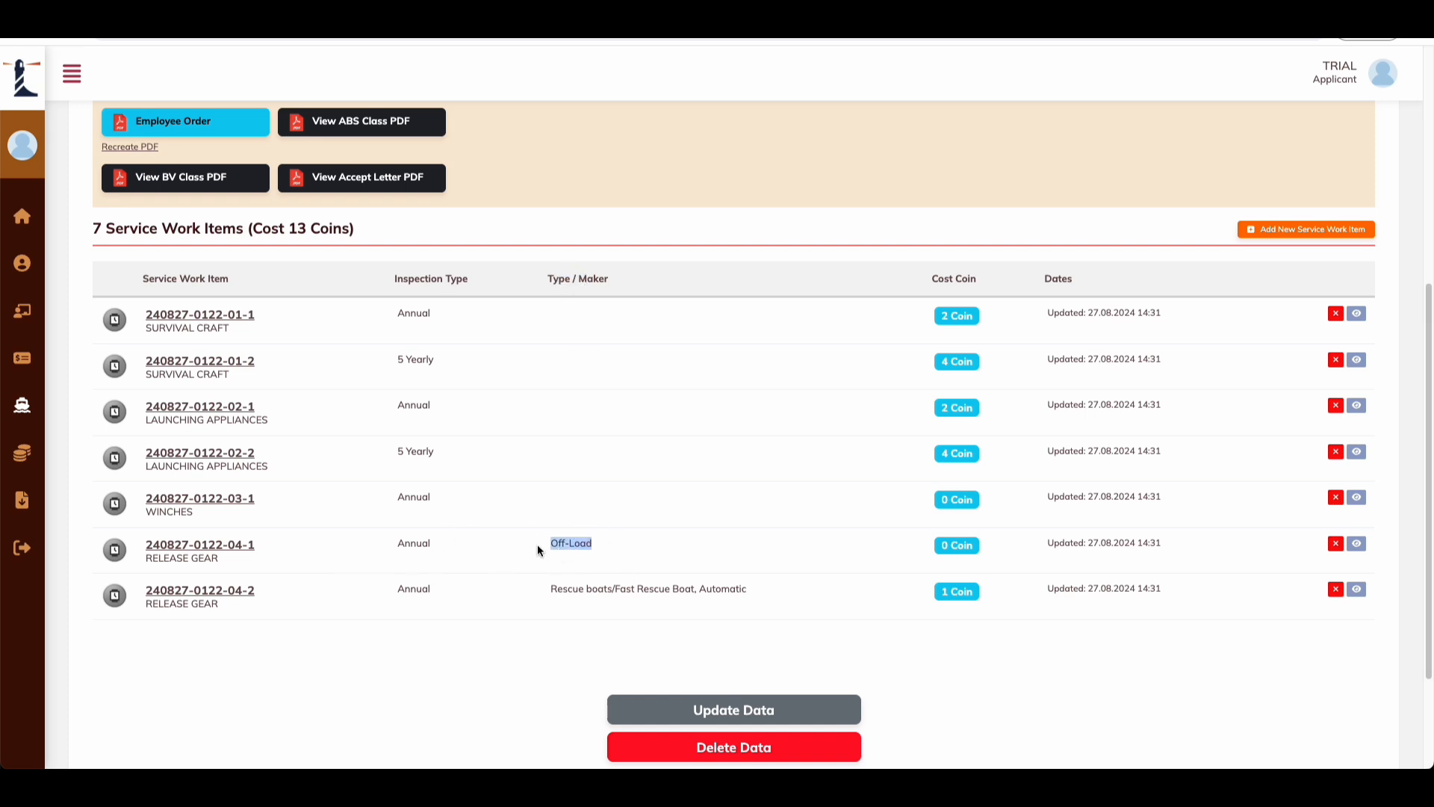
click(575, 548)
drag(942, 276, 971, 279)
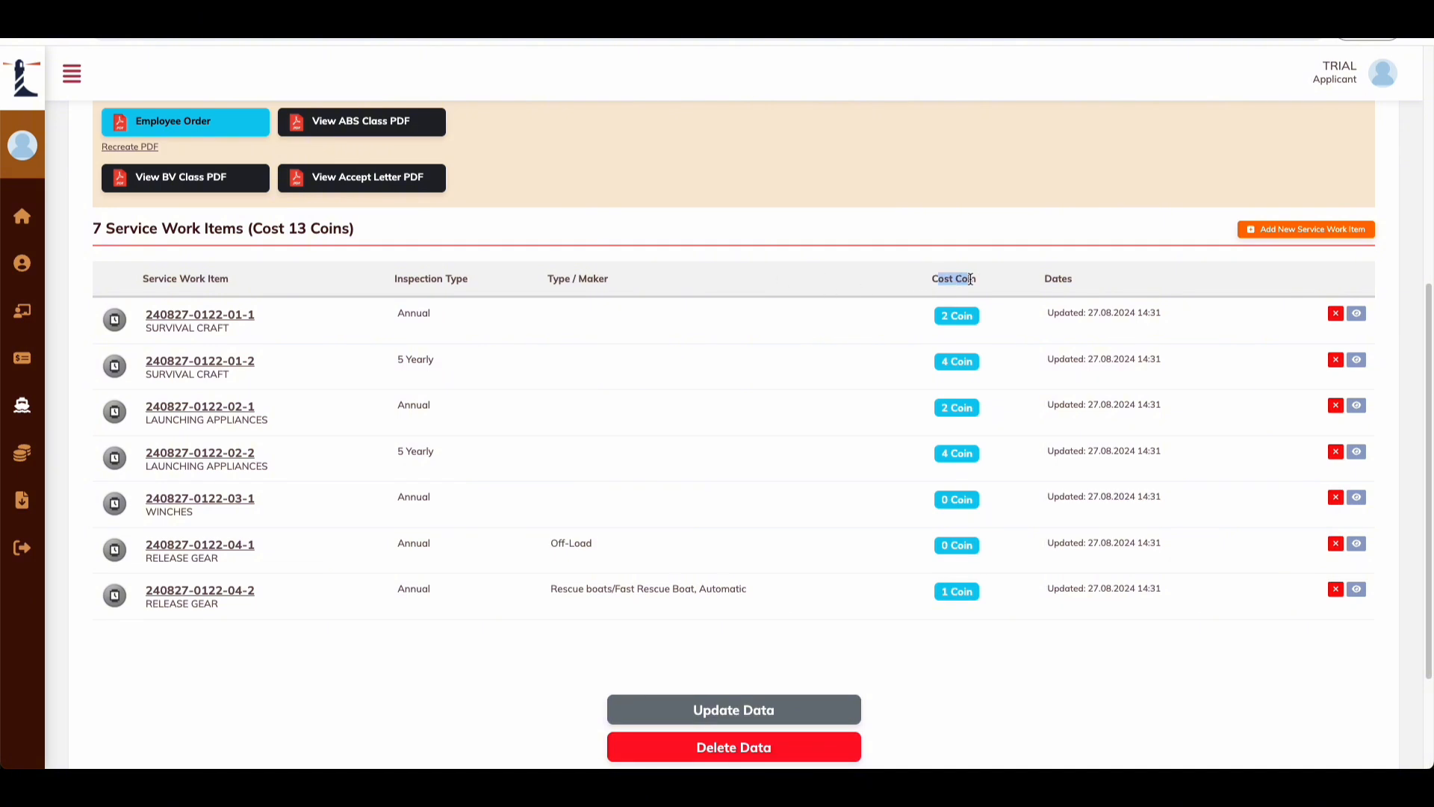
click(963, 342)
double_click(1067, 278)
drag(1048, 310, 1094, 312)
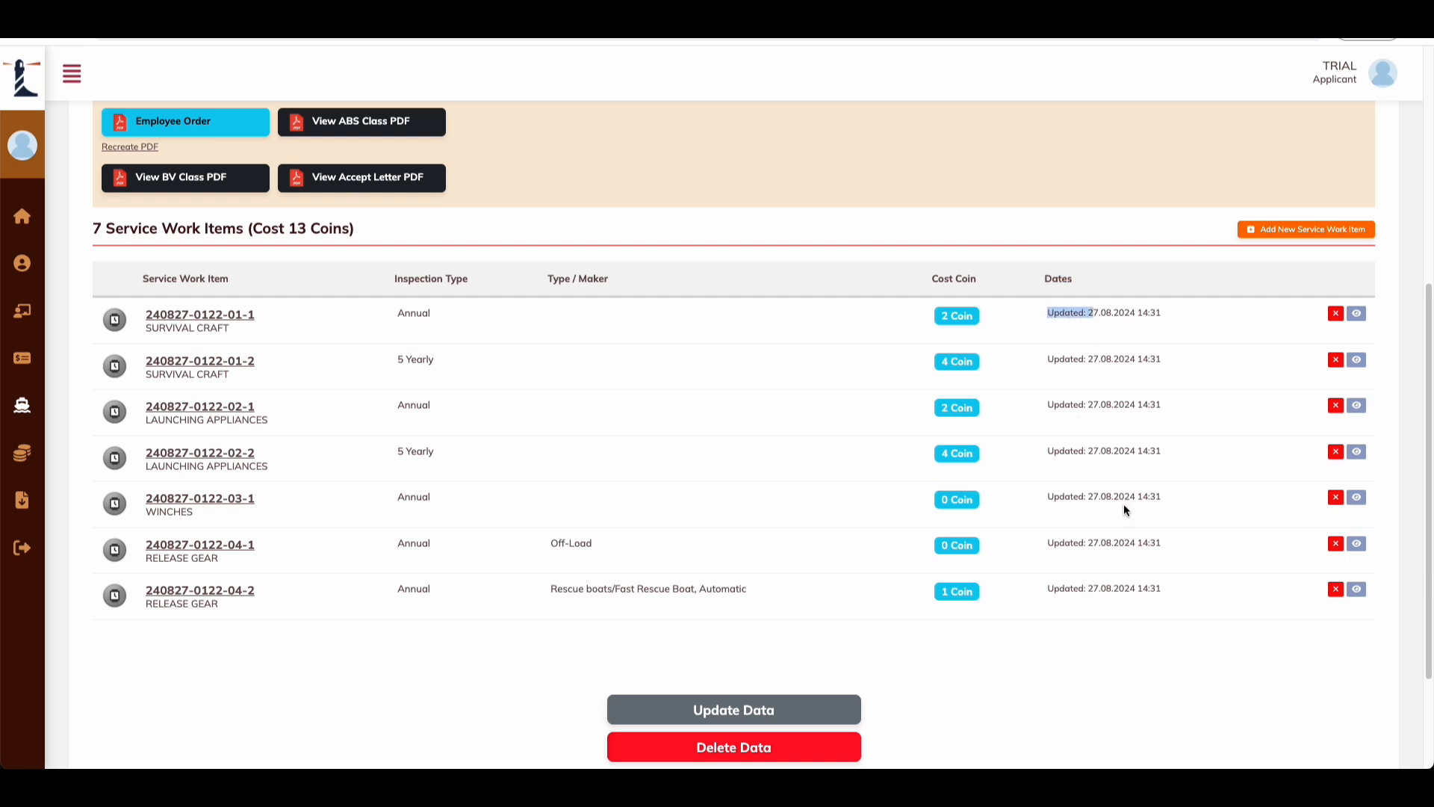
scroll(987, 420, up, 4)
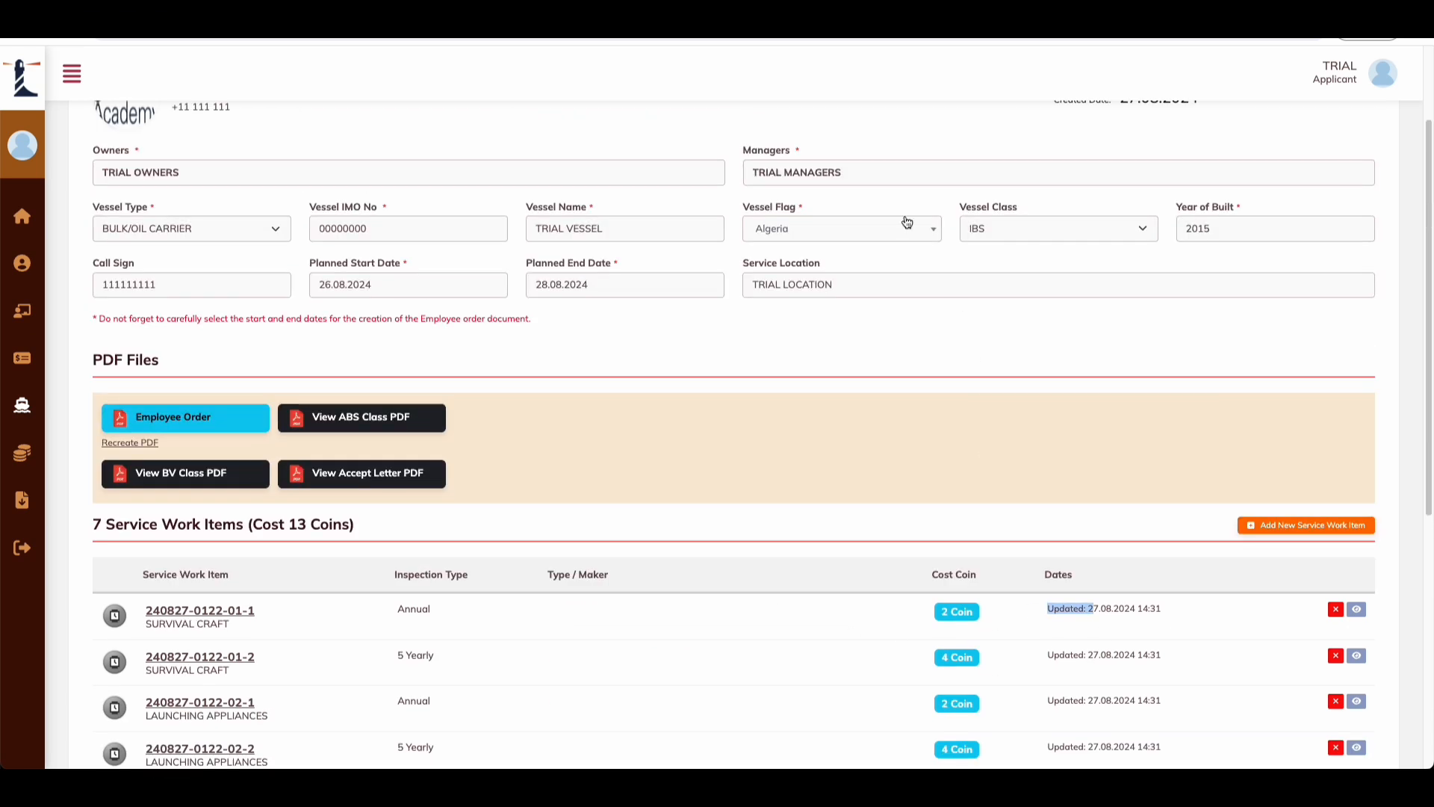
scroll(904, 224, up, 2)
scroll(501, 299, down, 8)
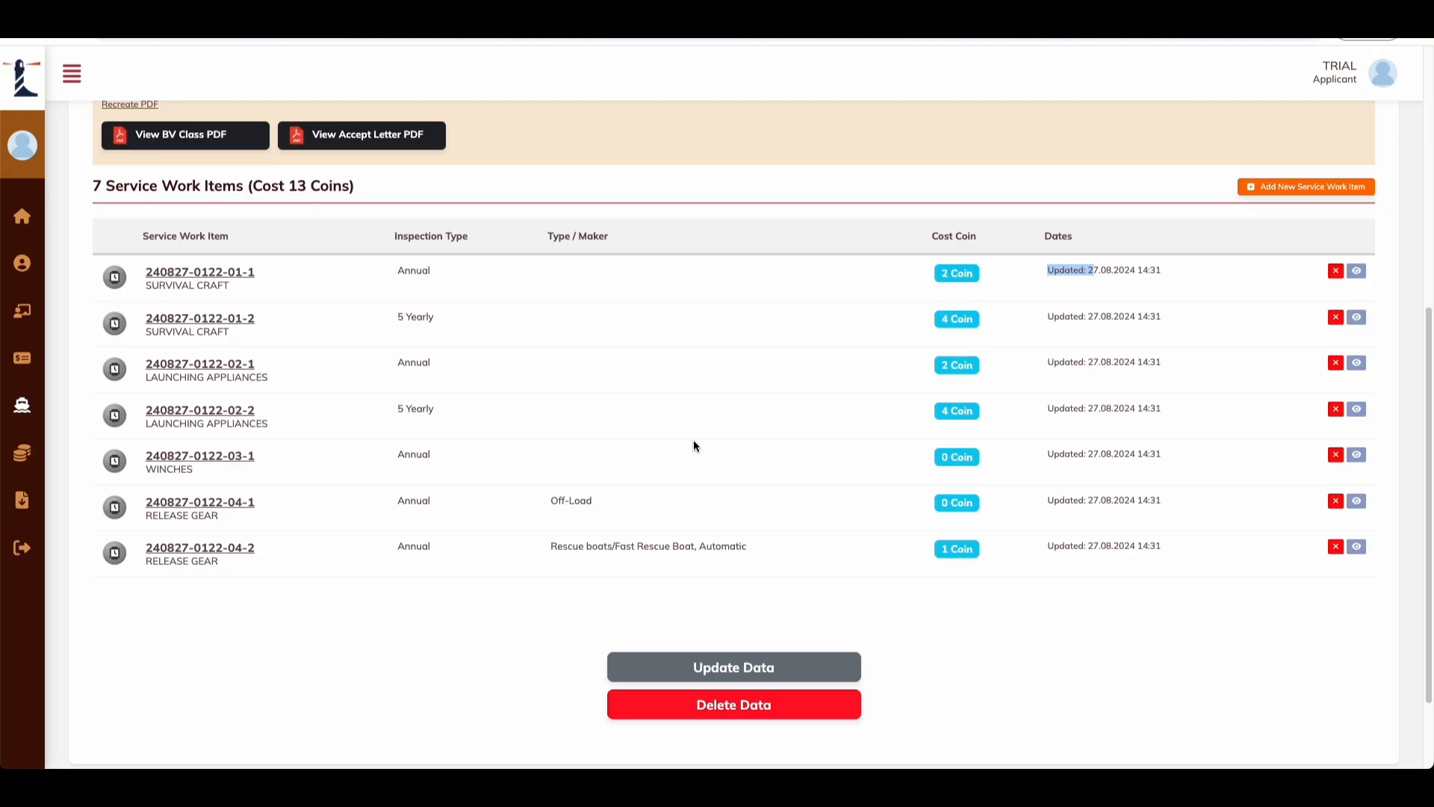
scroll(1121, 441, up, 6)
click(1013, 412)
scroll(958, 479, down, 4)
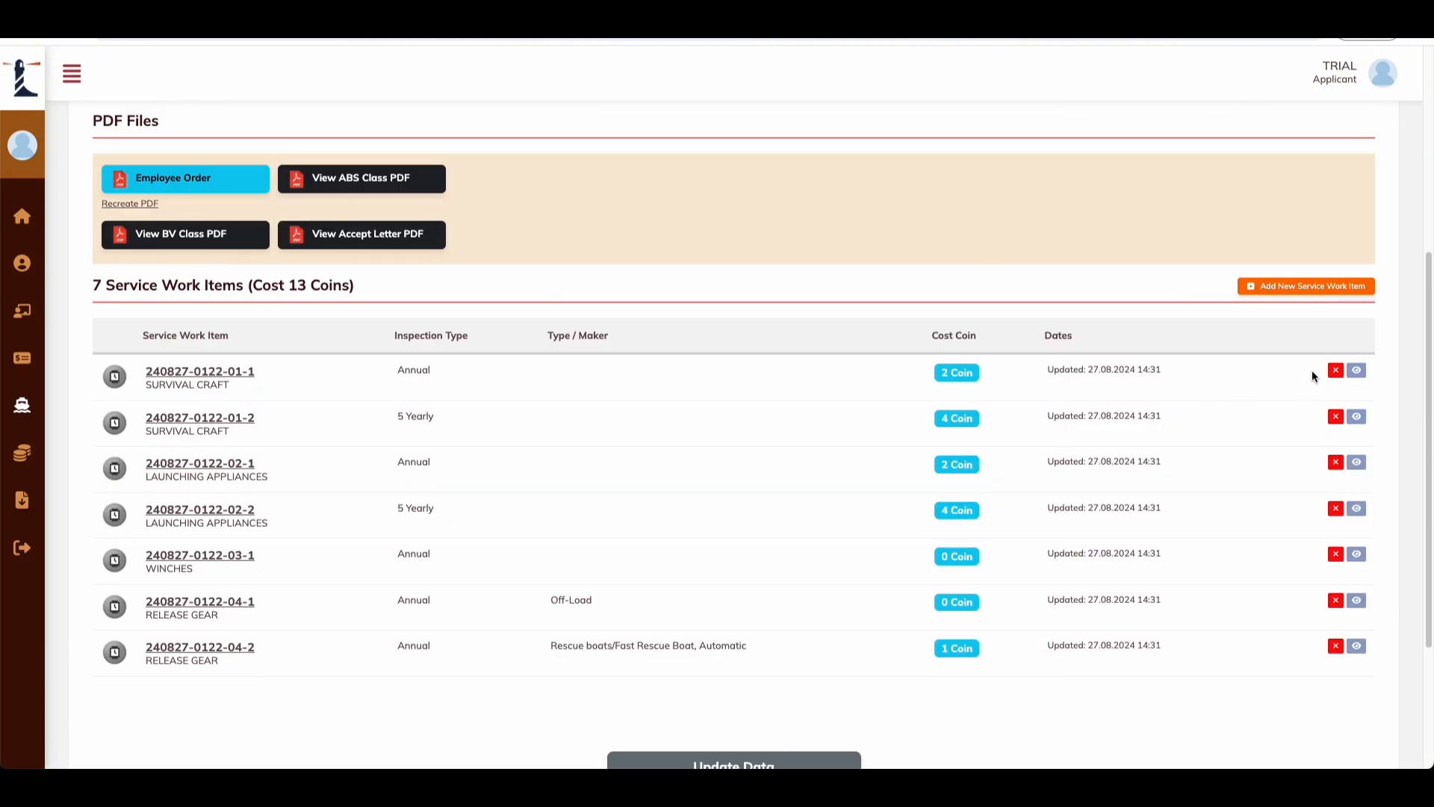
scroll(1220, 392, up, 4)
scroll(1014, 513, down, 3)
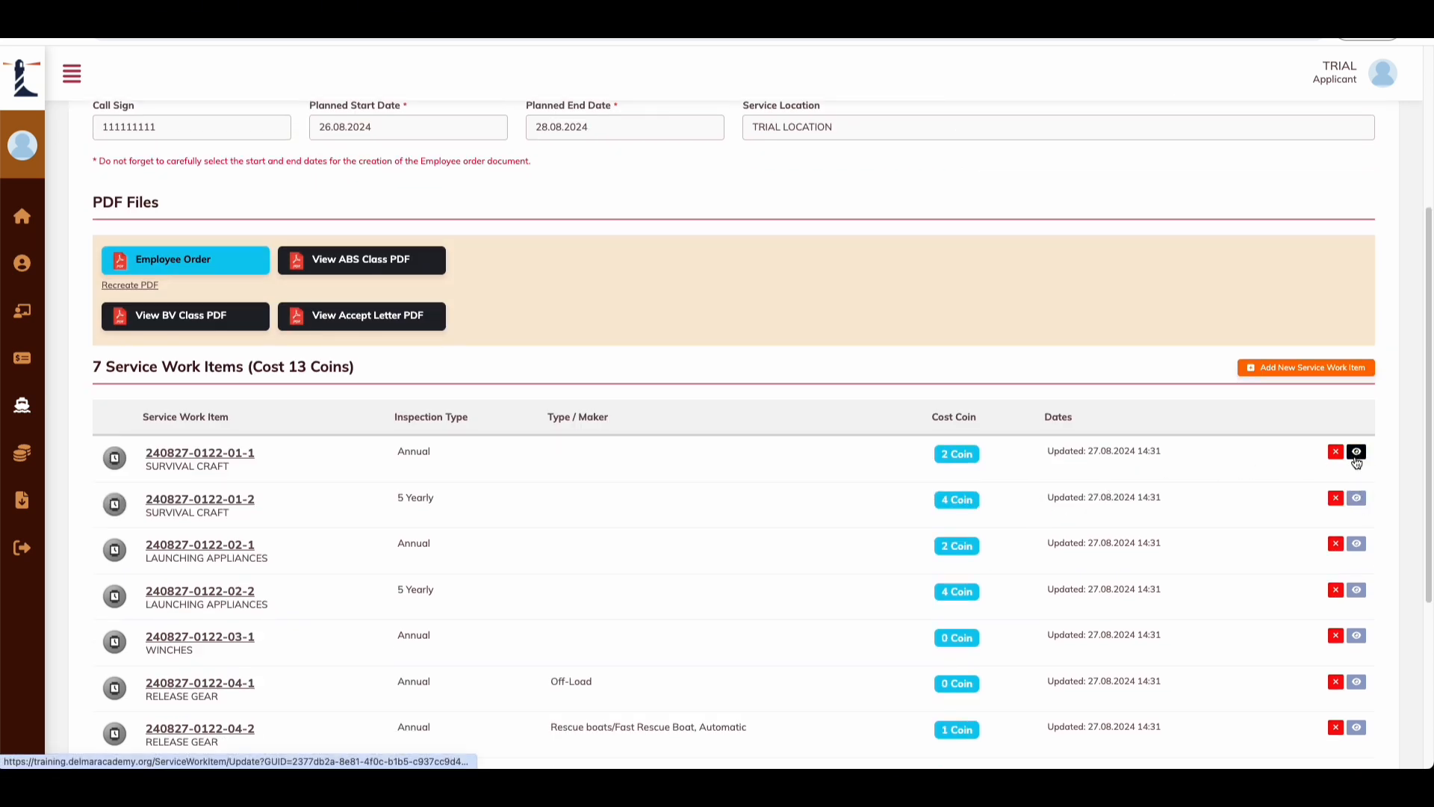
click(1356, 455)
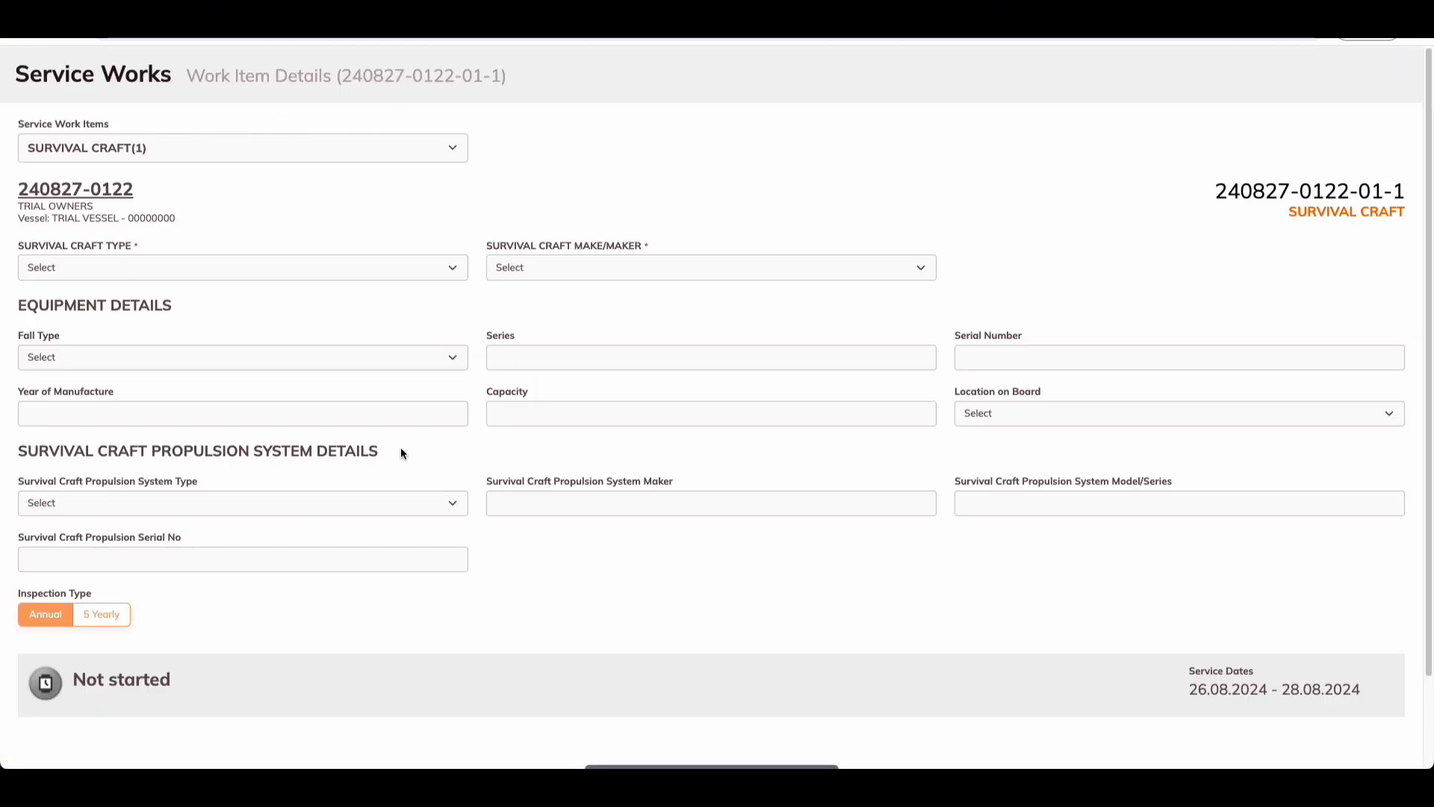
scroll(463, 418, down, 2)
scroll(523, 329, up, 2)
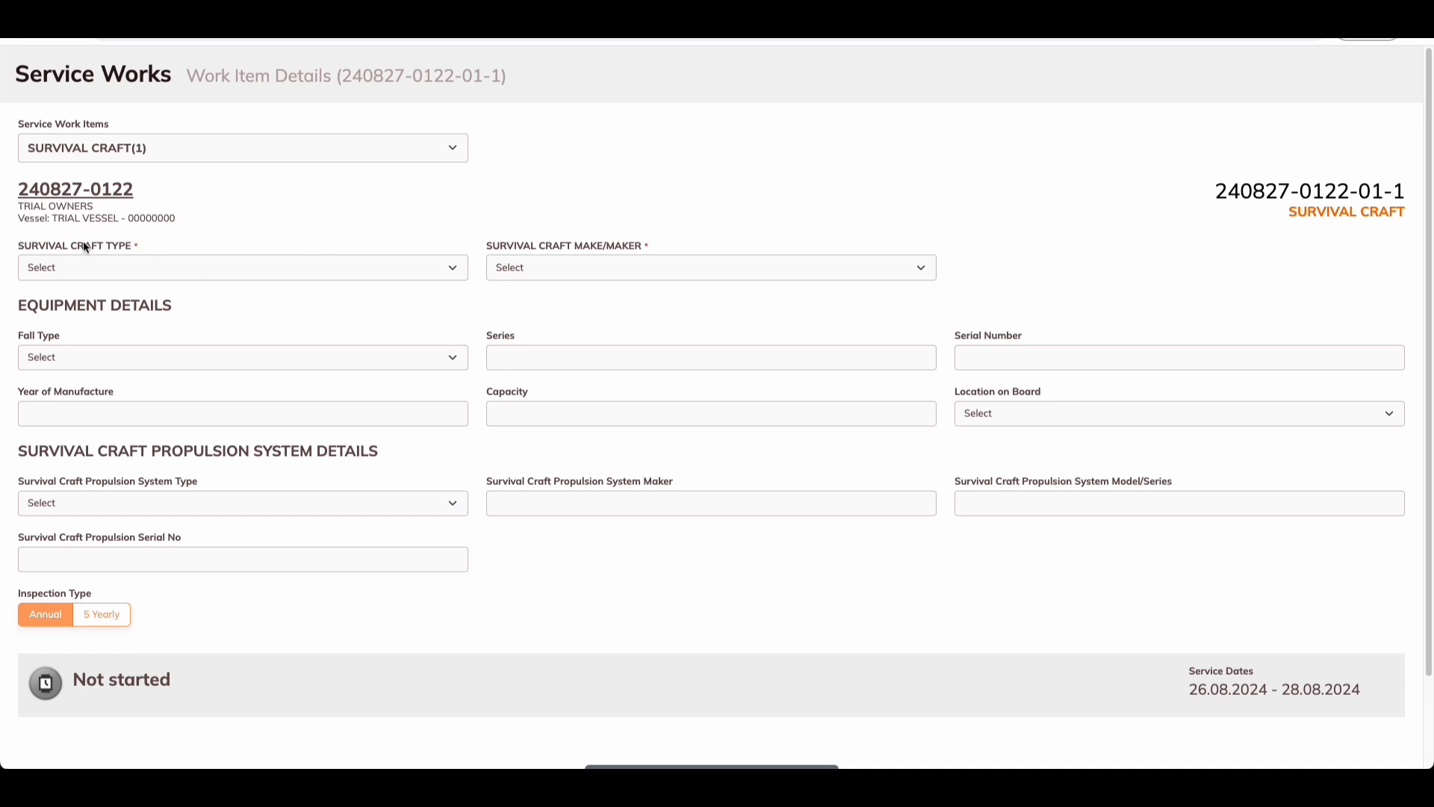
click(110, 262)
click(125, 301)
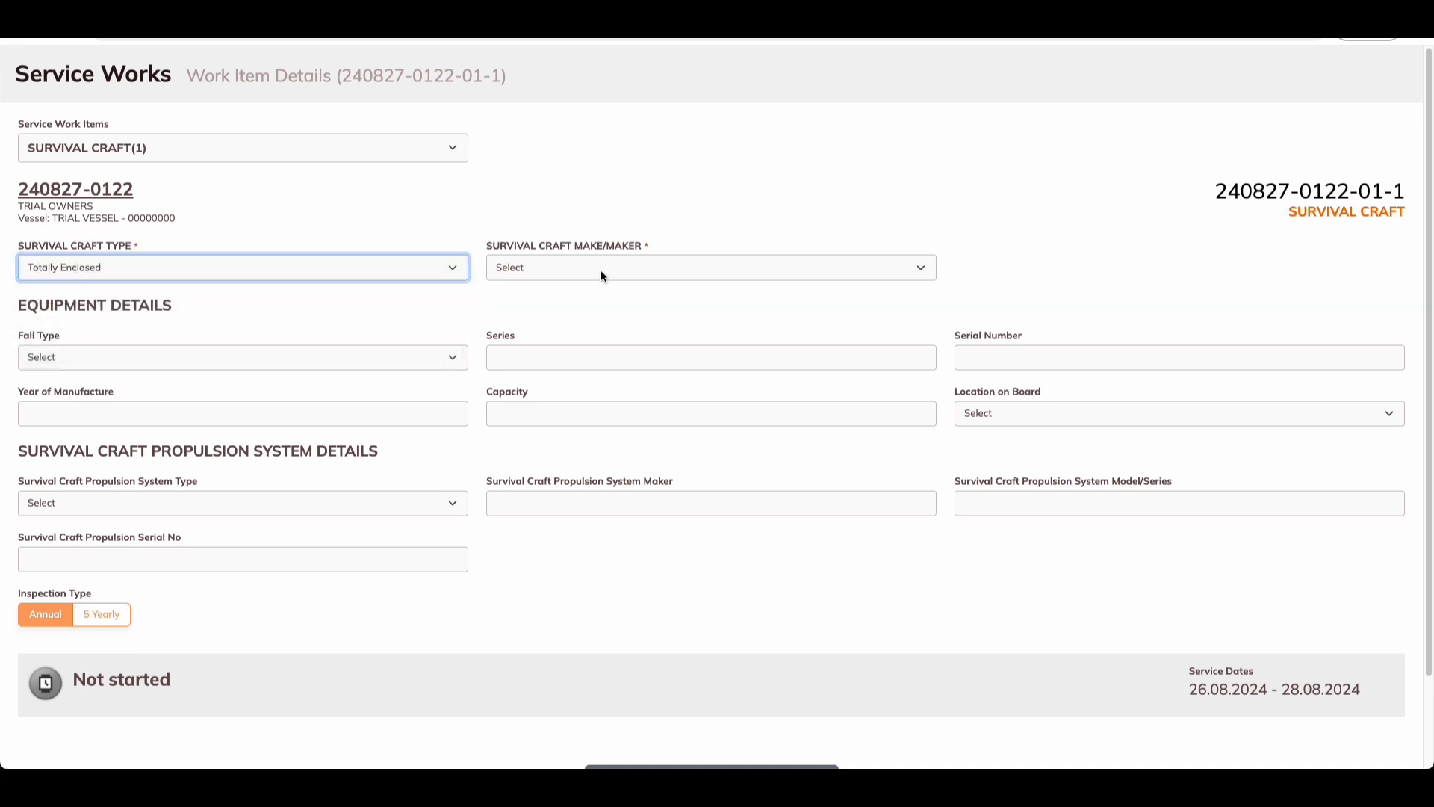
click(601, 270)
click(559, 448)
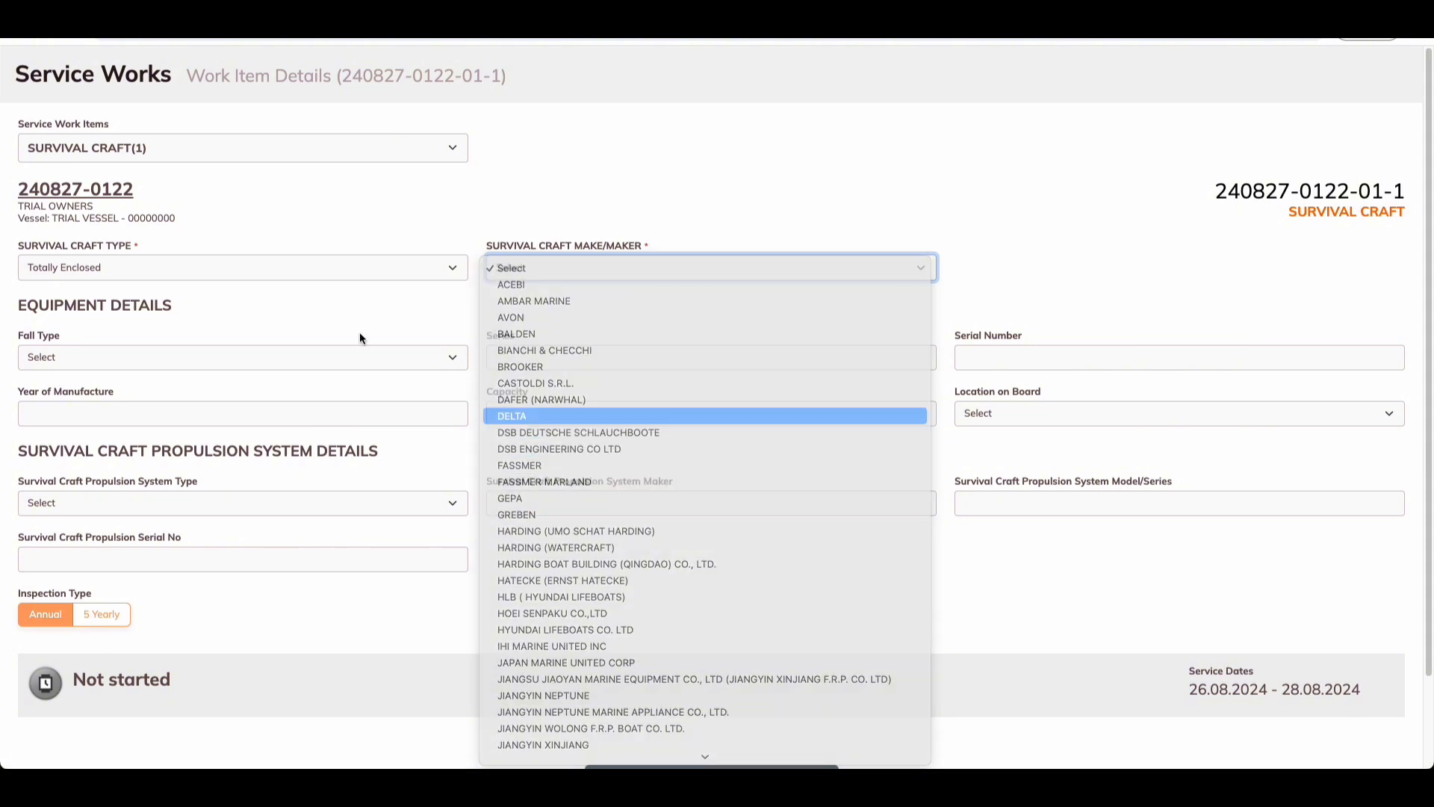
click(85, 354)
click(82, 440)
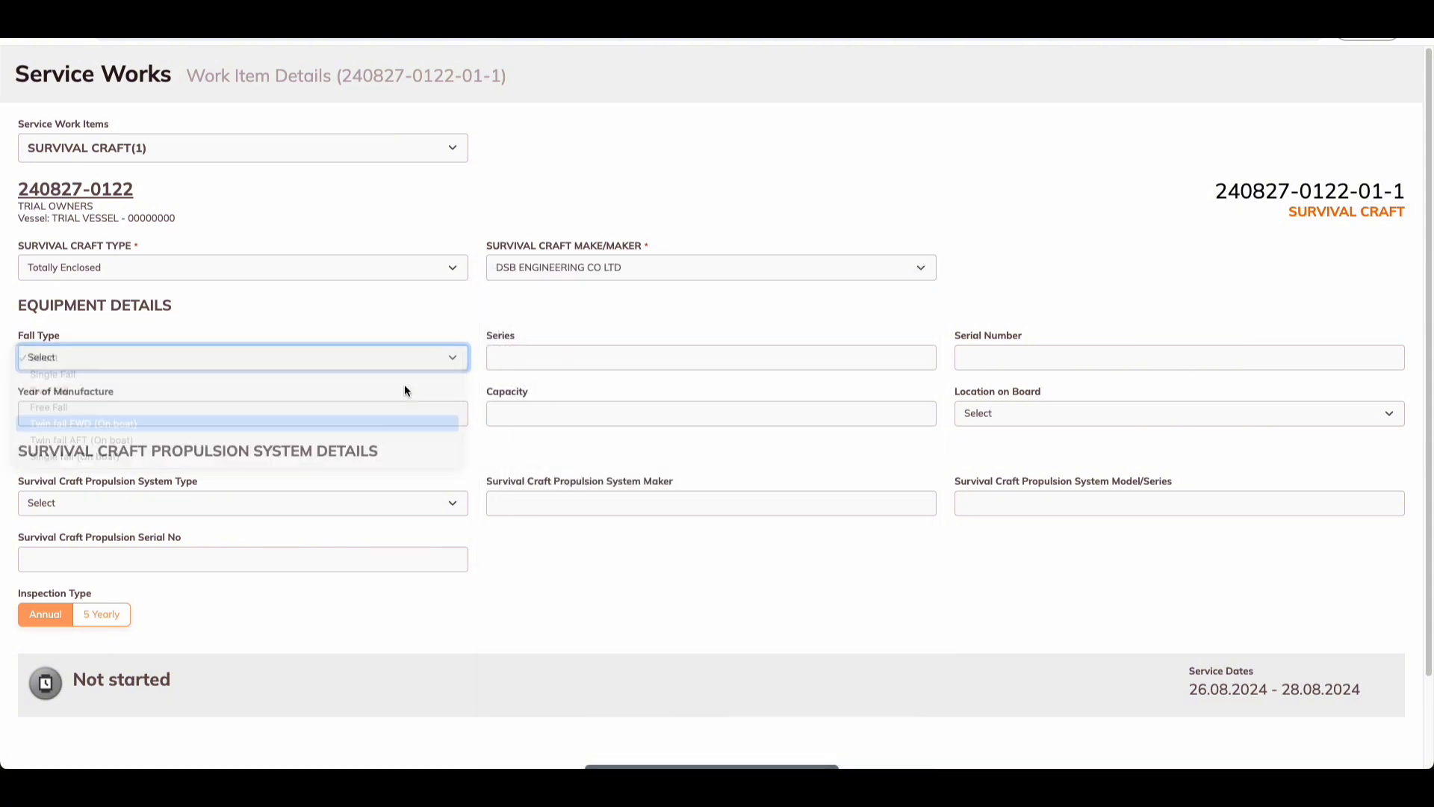
Step: Enter series 750 SERIES, serial number 11111, manufacture year, capacity 15 and STBD location on board
click(529, 358)
key(Caps_Lock)
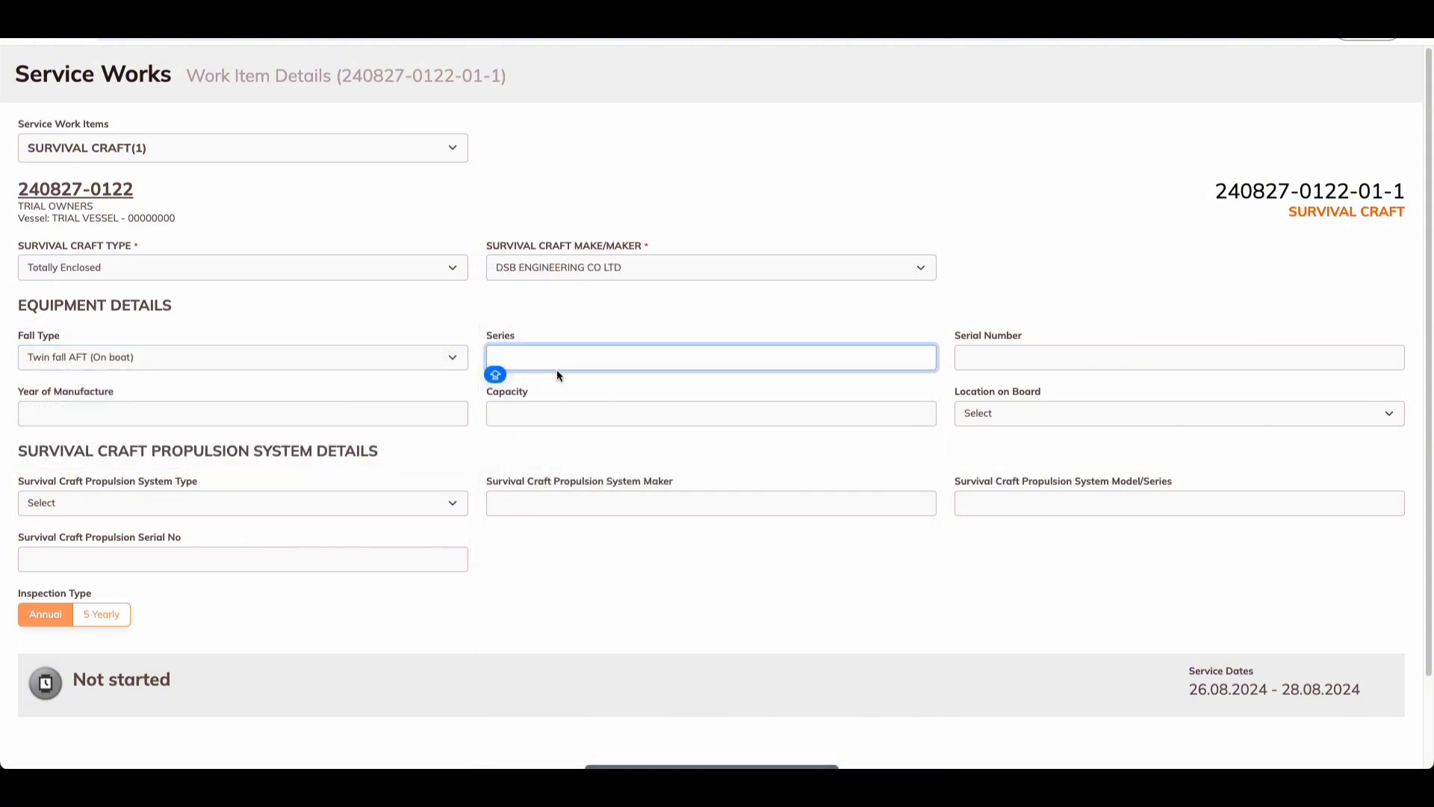
click(573, 375)
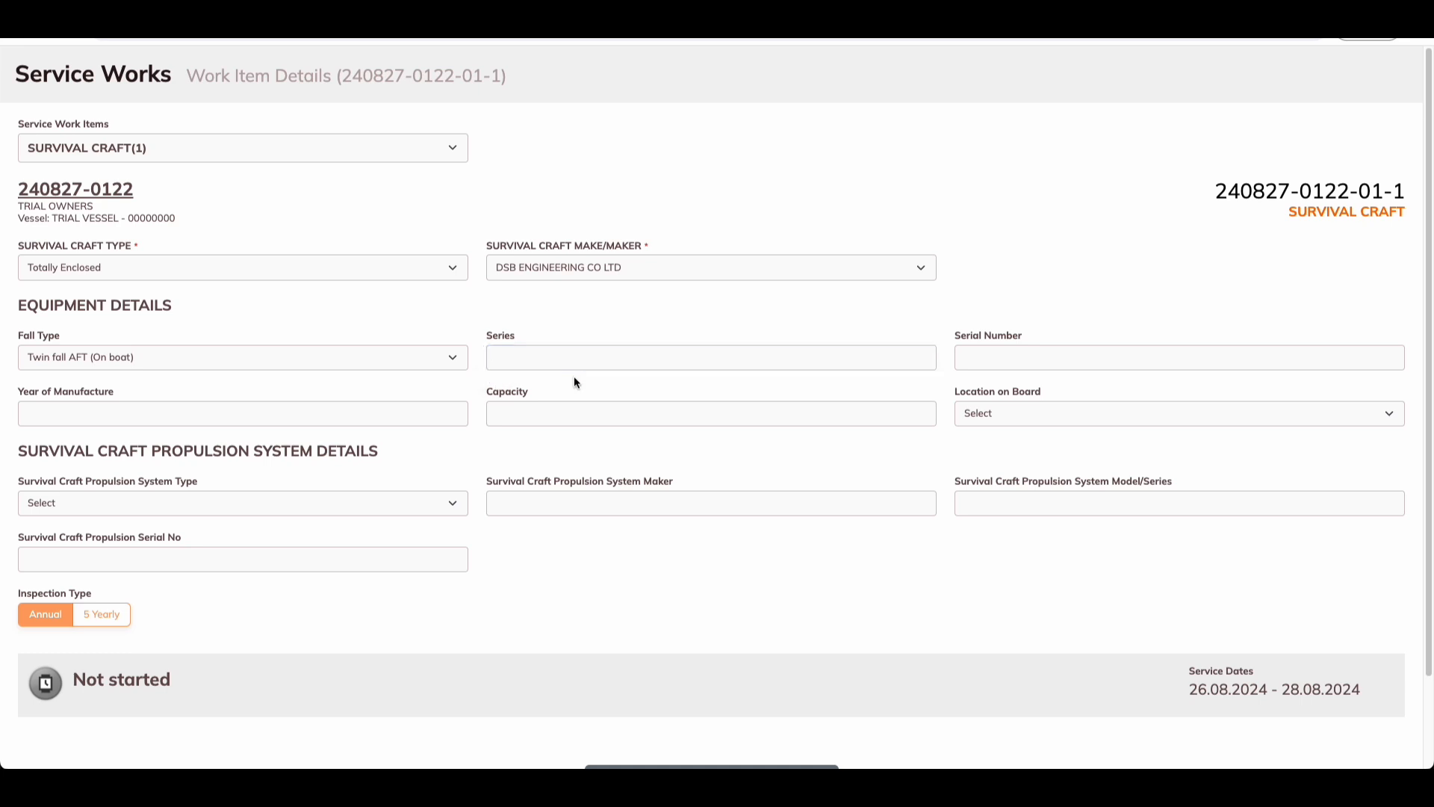
click(568, 363)
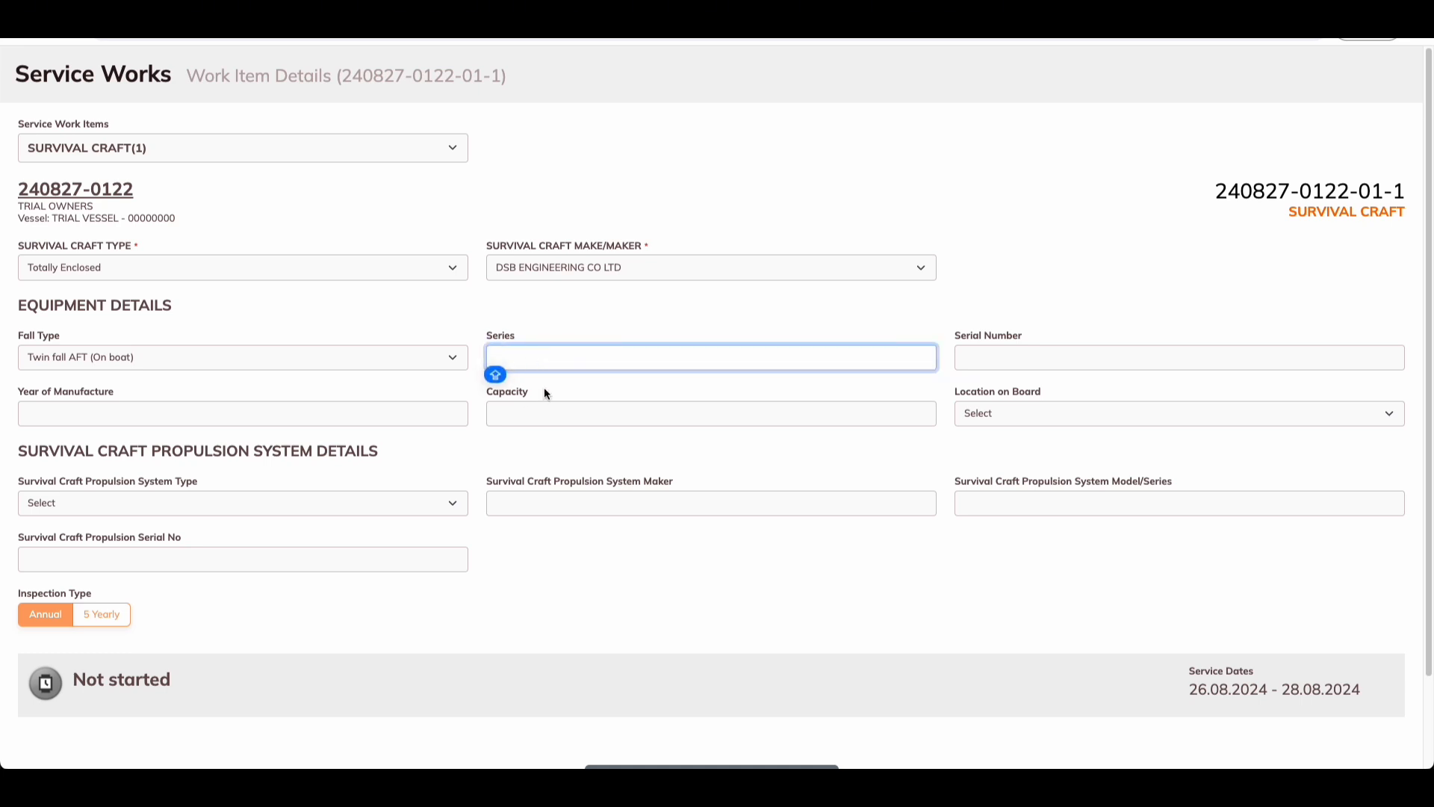
text(750 SERIES)
key(Tab)
text(11111)
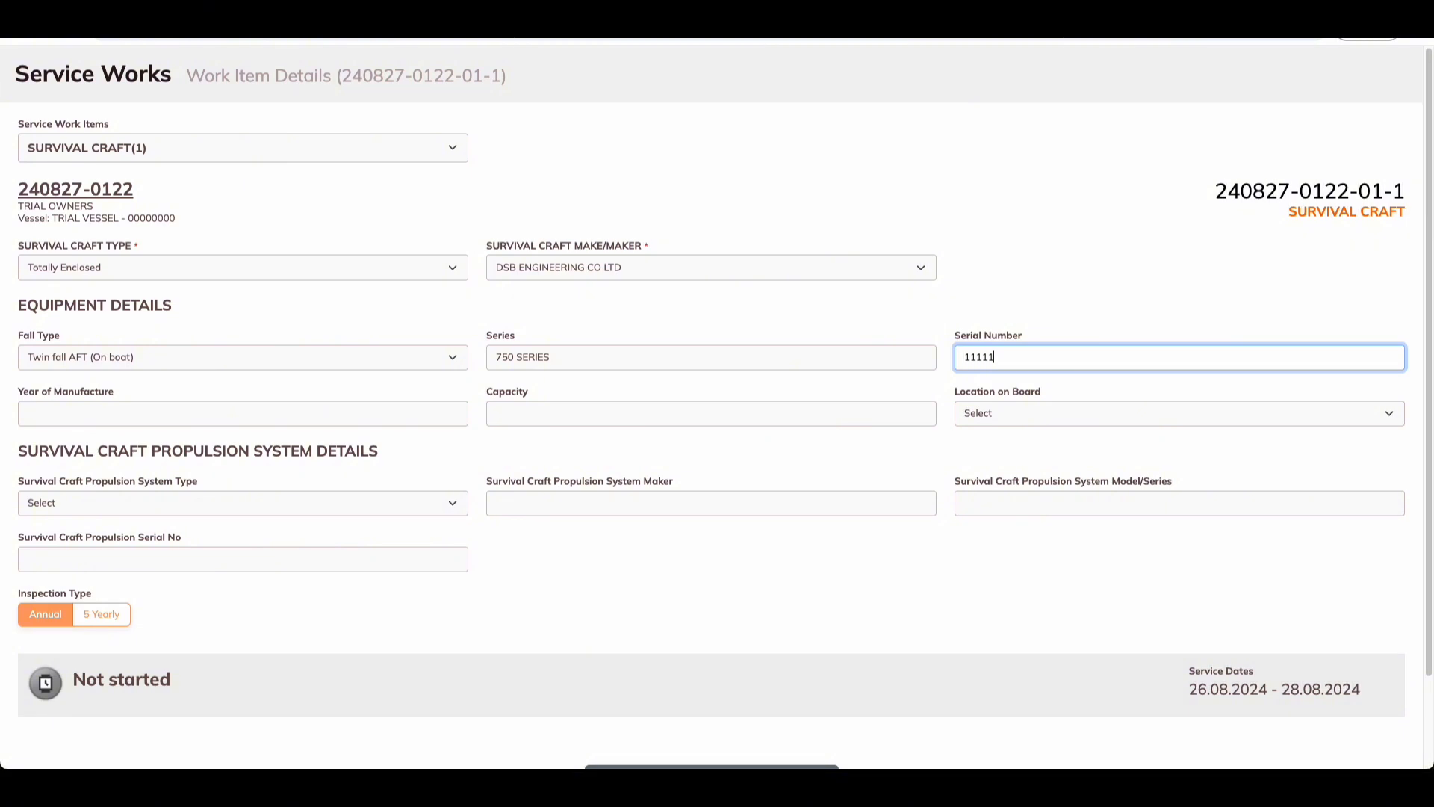
click(188, 404)
text(2000)
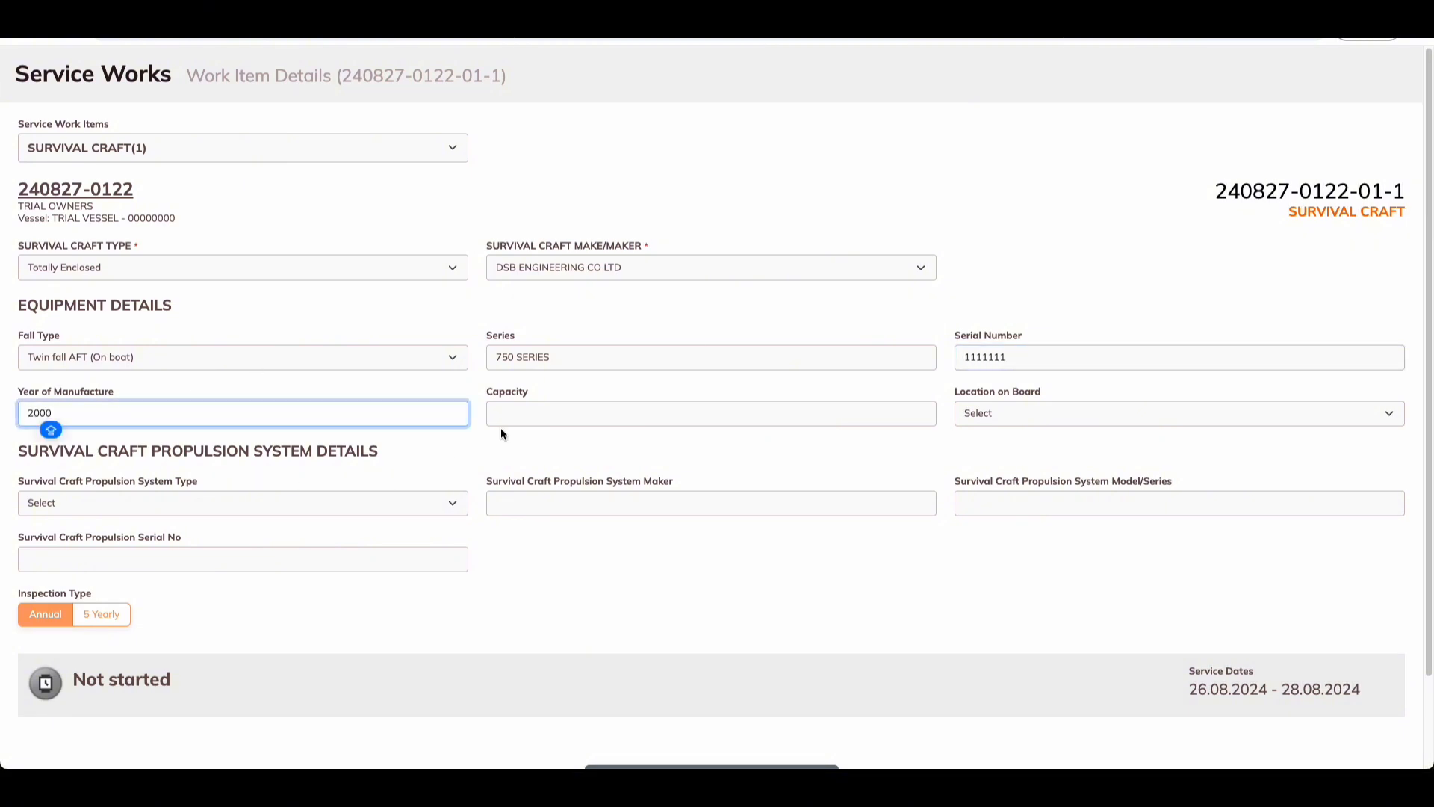
key(Tab)
text(15)
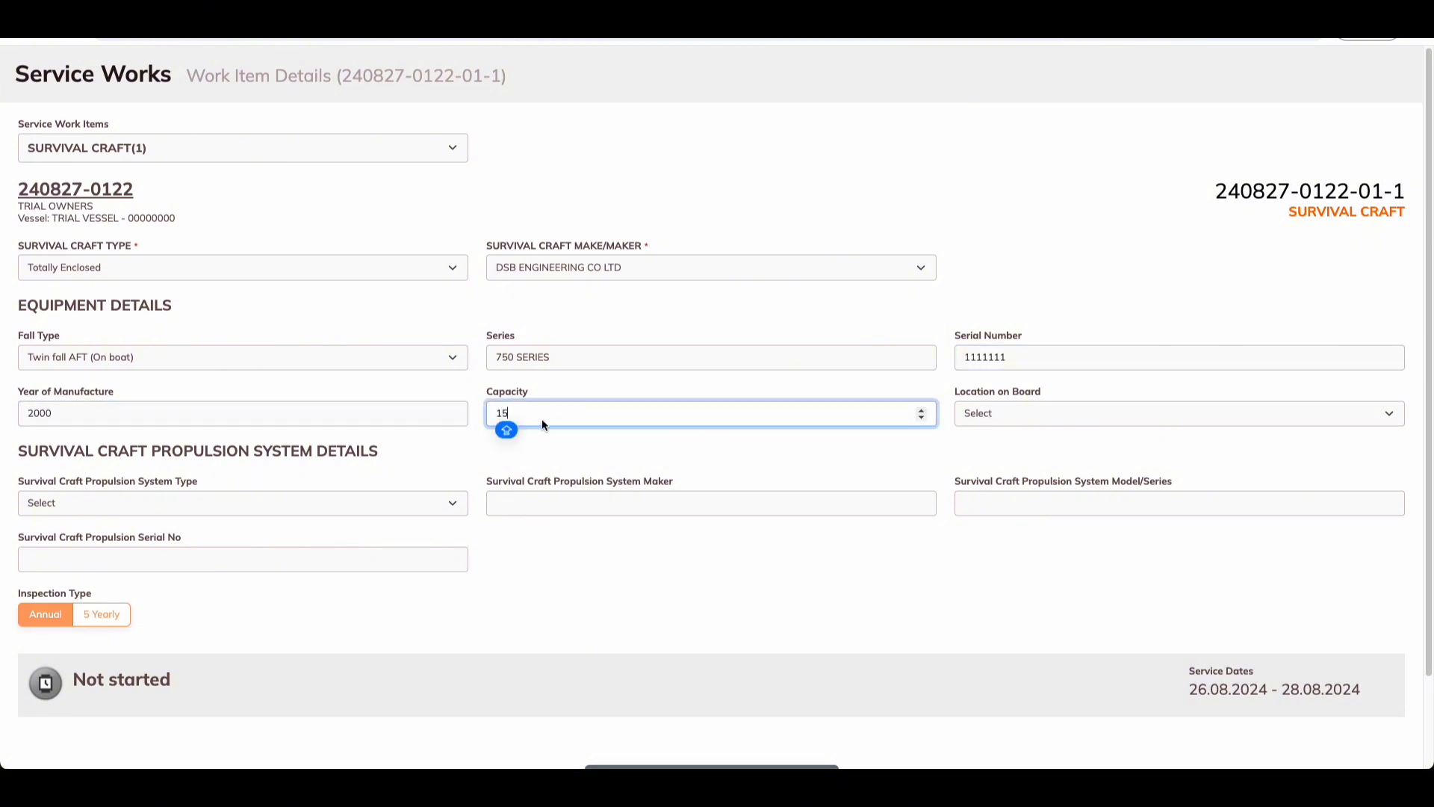
click(1007, 410)
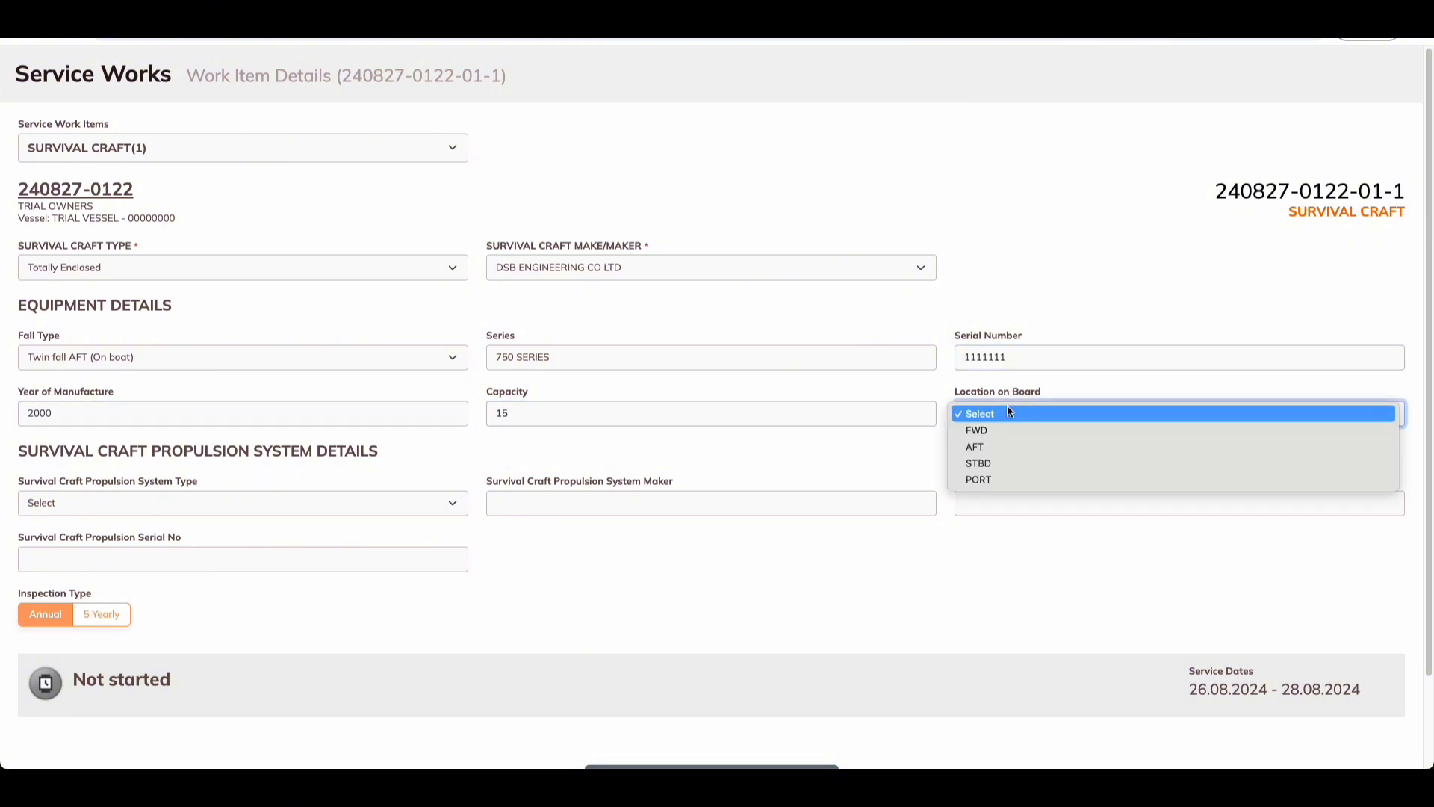
click(1004, 462)
Step: Set propulsion to Outboard engines by FASSMER, model 750 SERIES, serial number 00000000
click(95, 494)
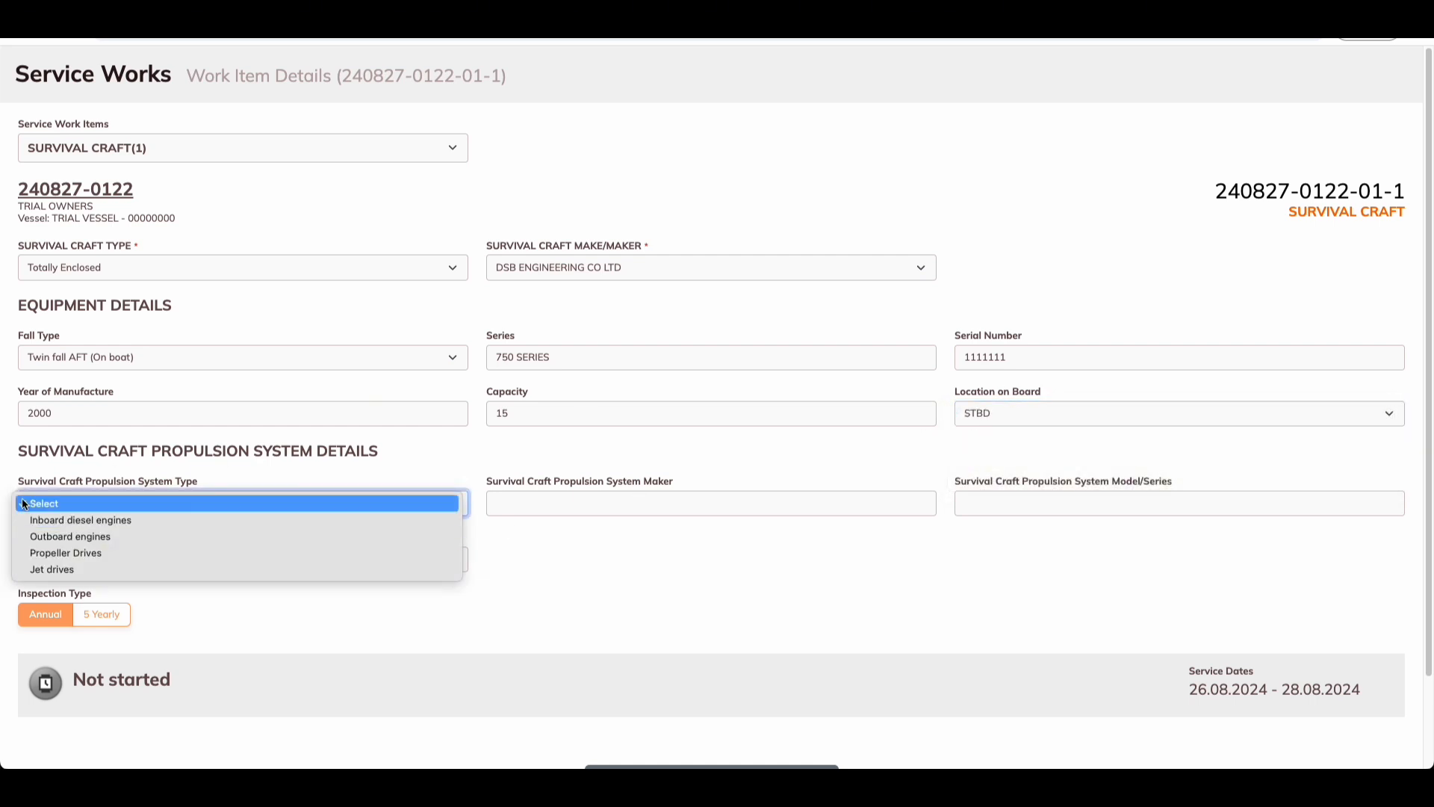
click(87, 537)
click(567, 505)
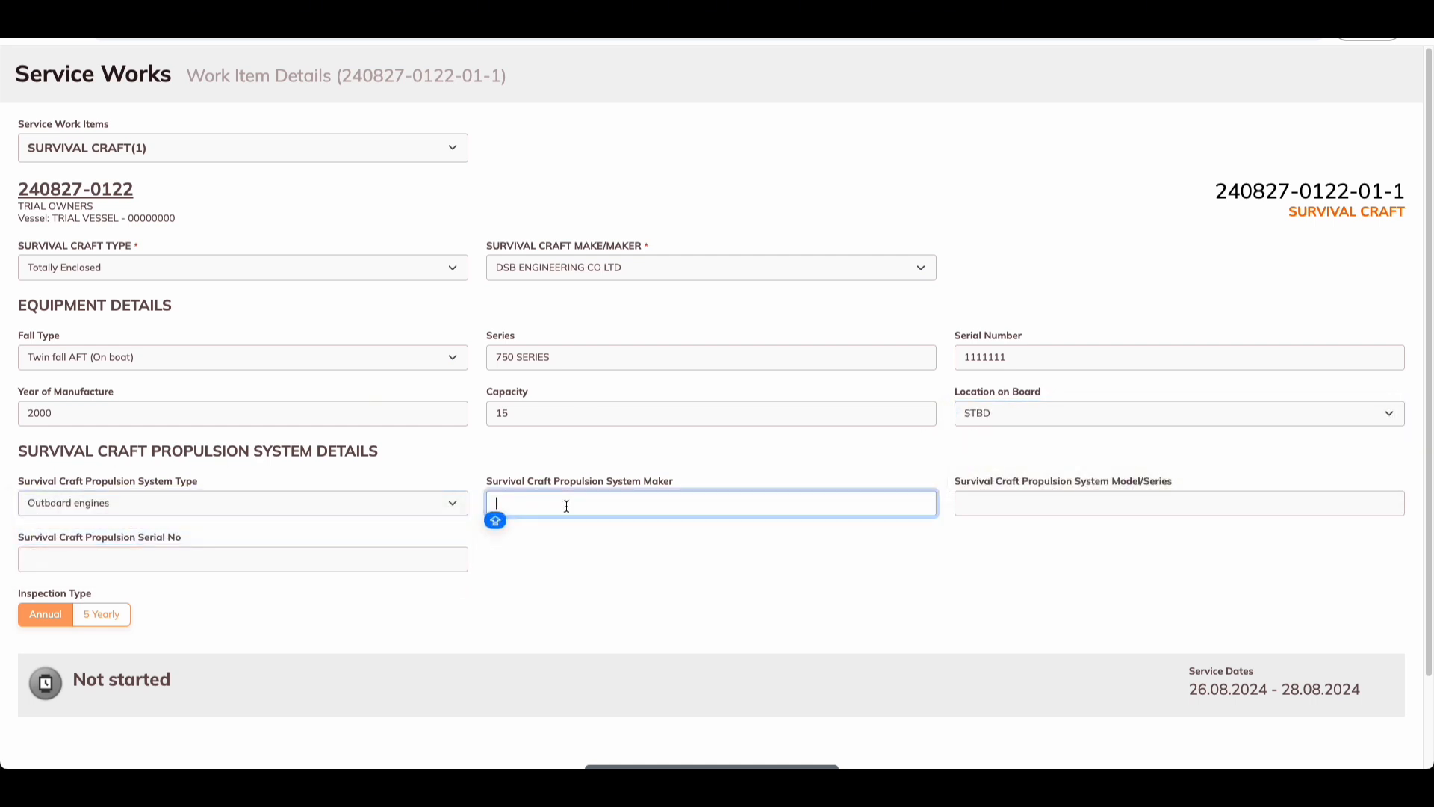
text(FASSMER)
click(1044, 505)
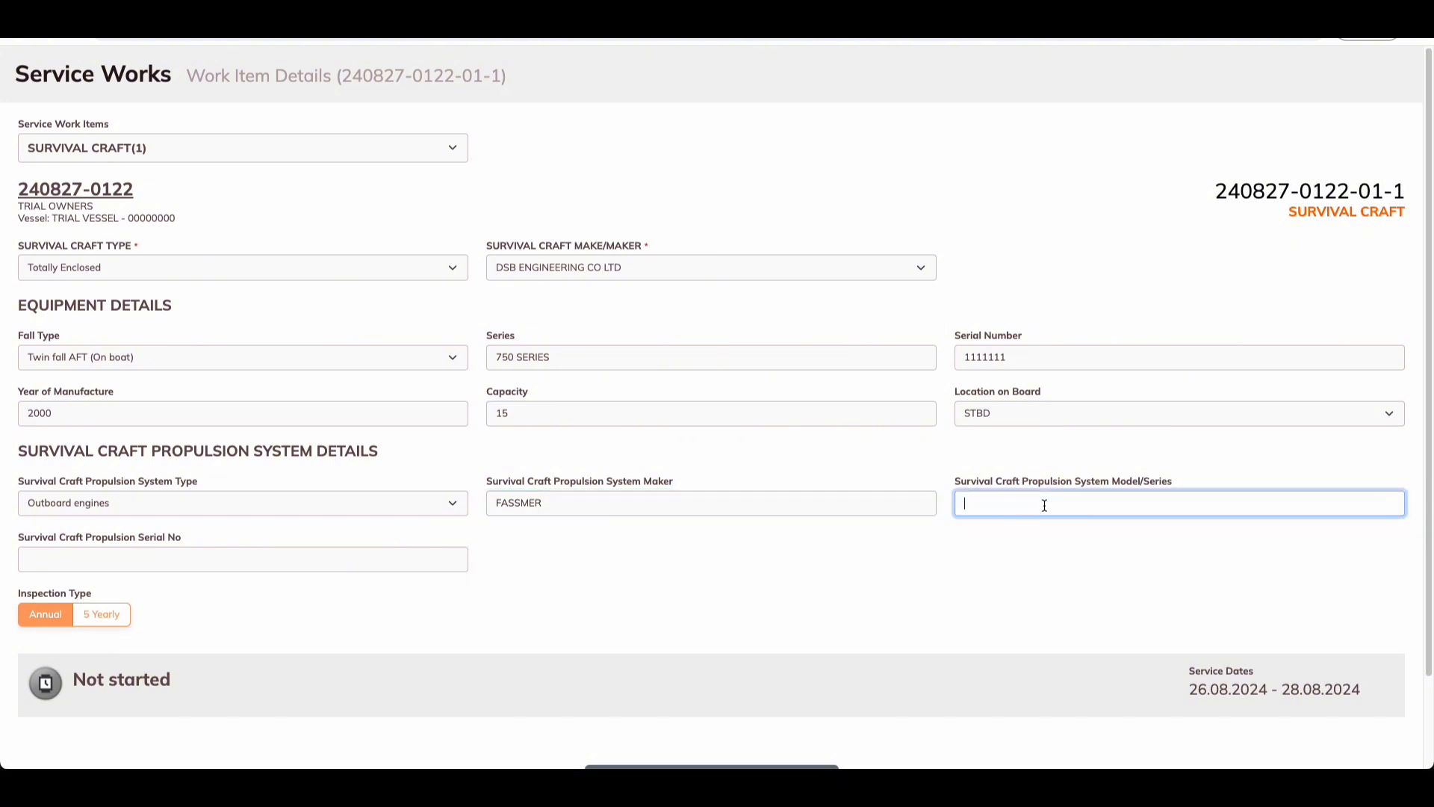
text(750 SERIES)
click(210, 556)
text(00000000)
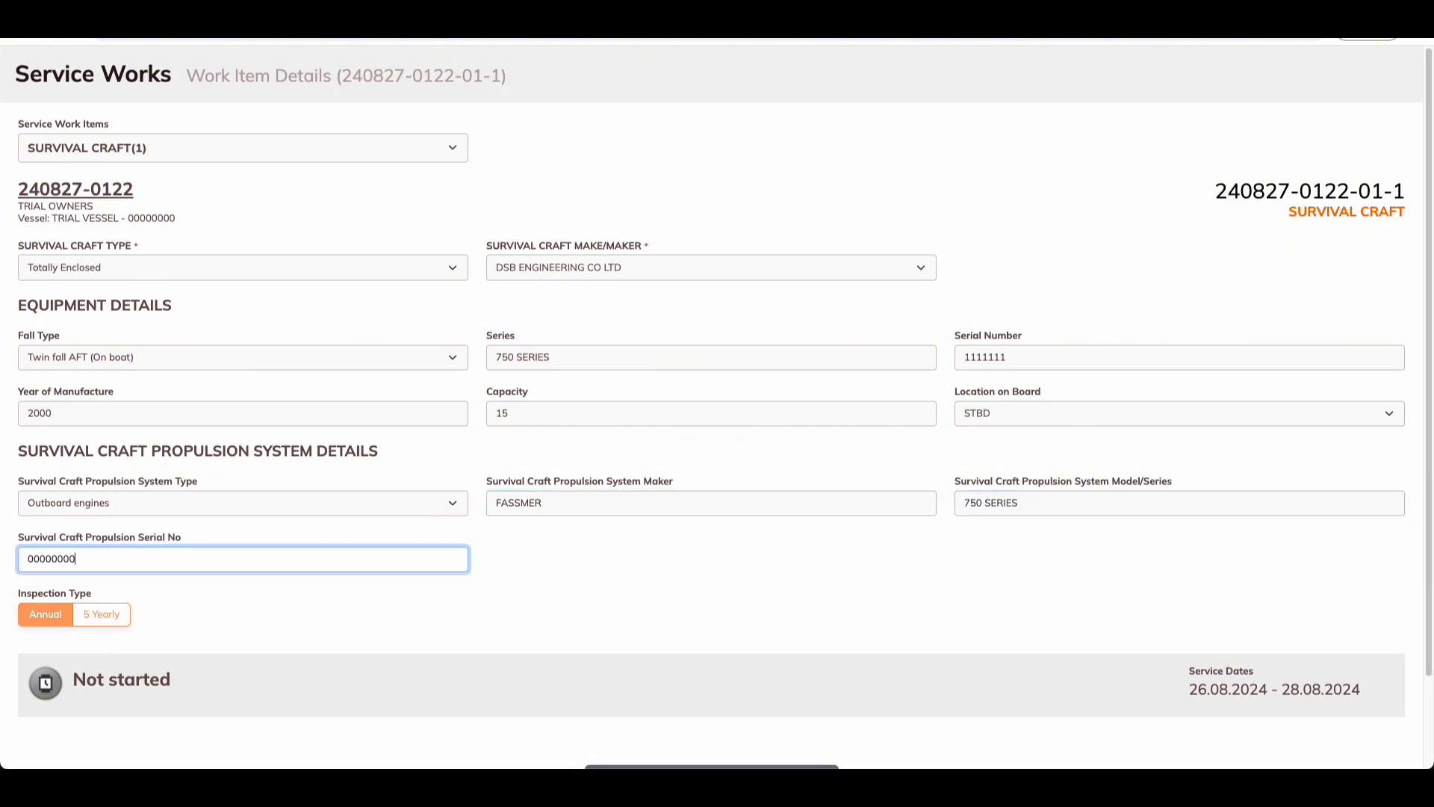
scroll(499, 599, down, 1)
scroll(499, 599, up, 1)
scroll(967, 646, down, 2)
click(707, 450)
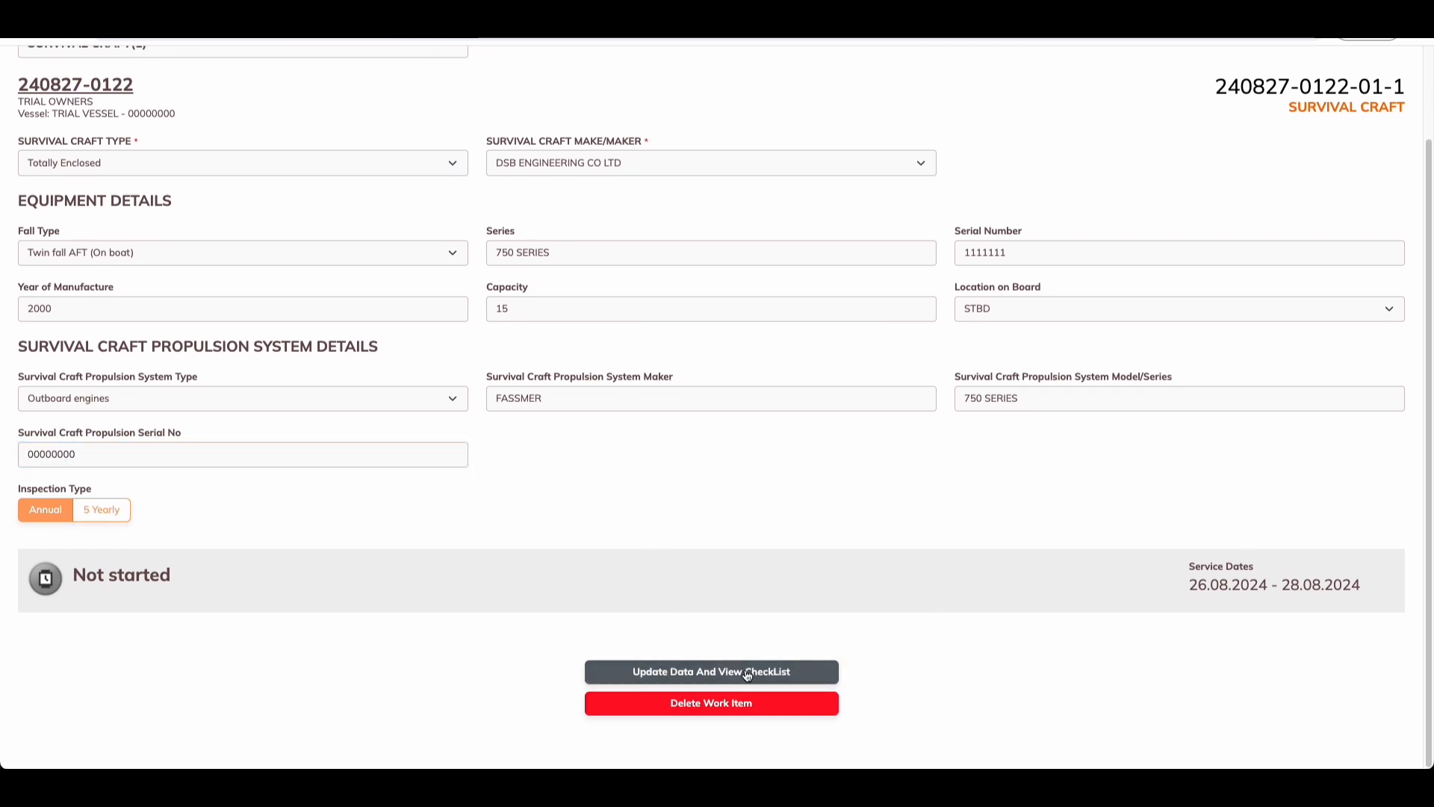
click(710, 672)
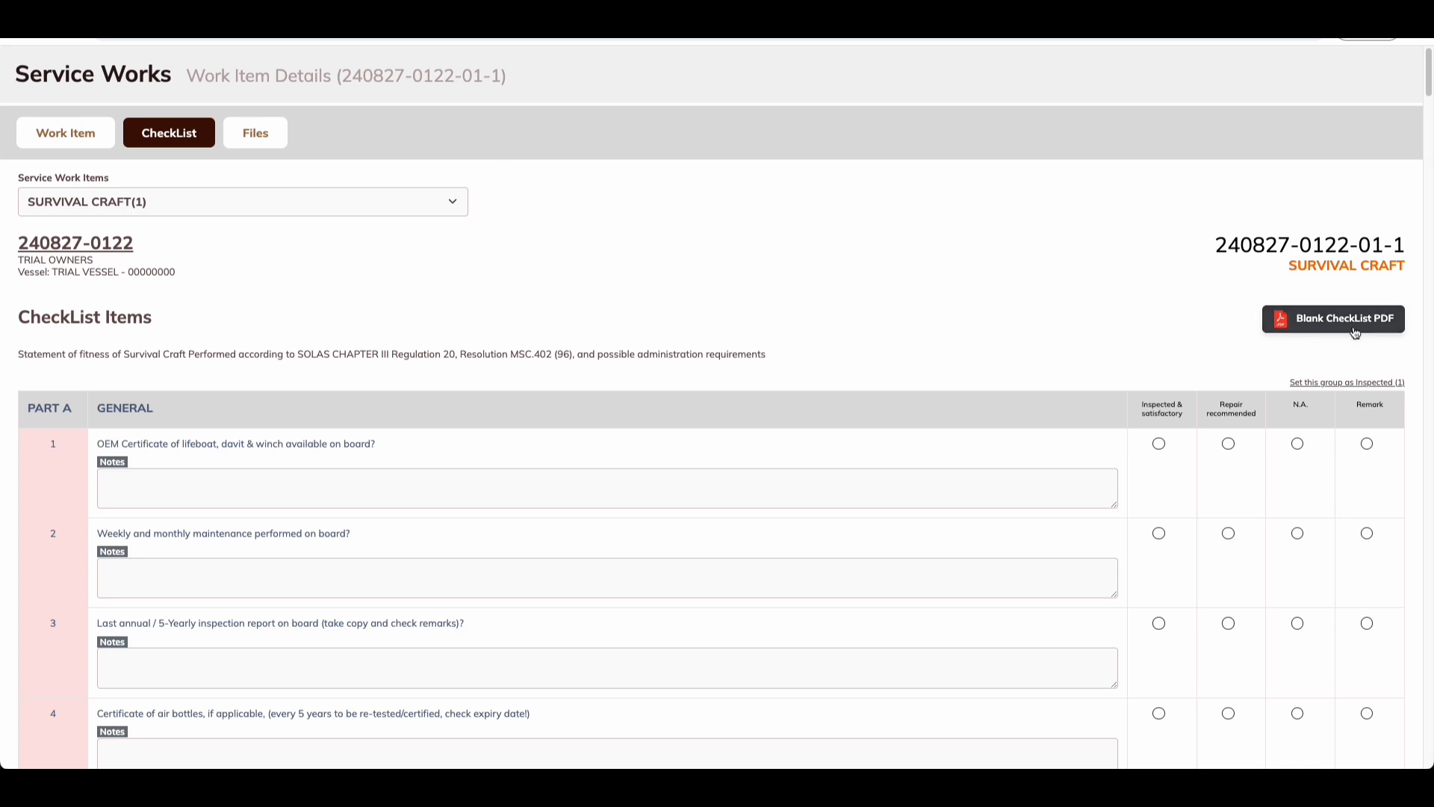
scroll(291, 589, down, 3)
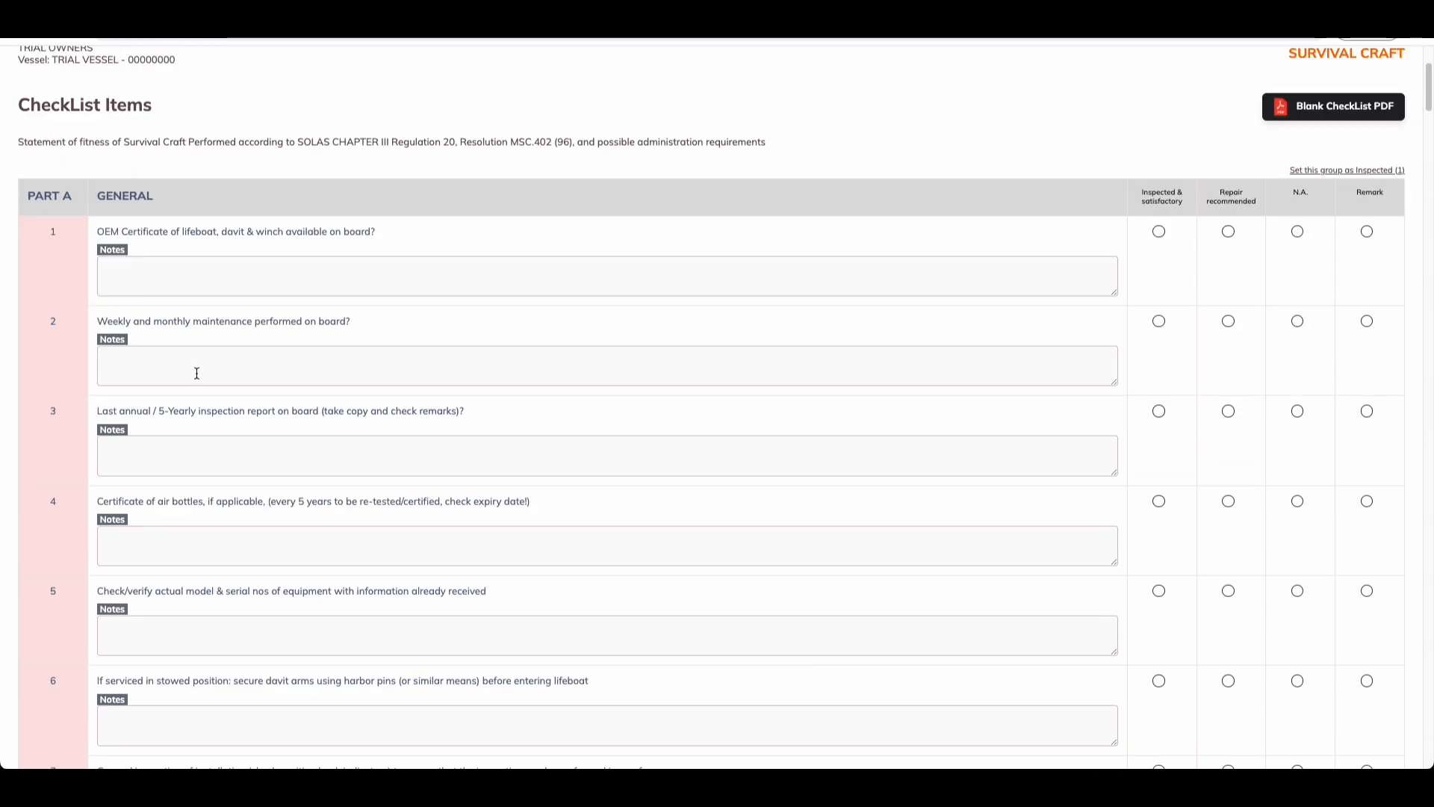
scroll(878, 503, up, 3)
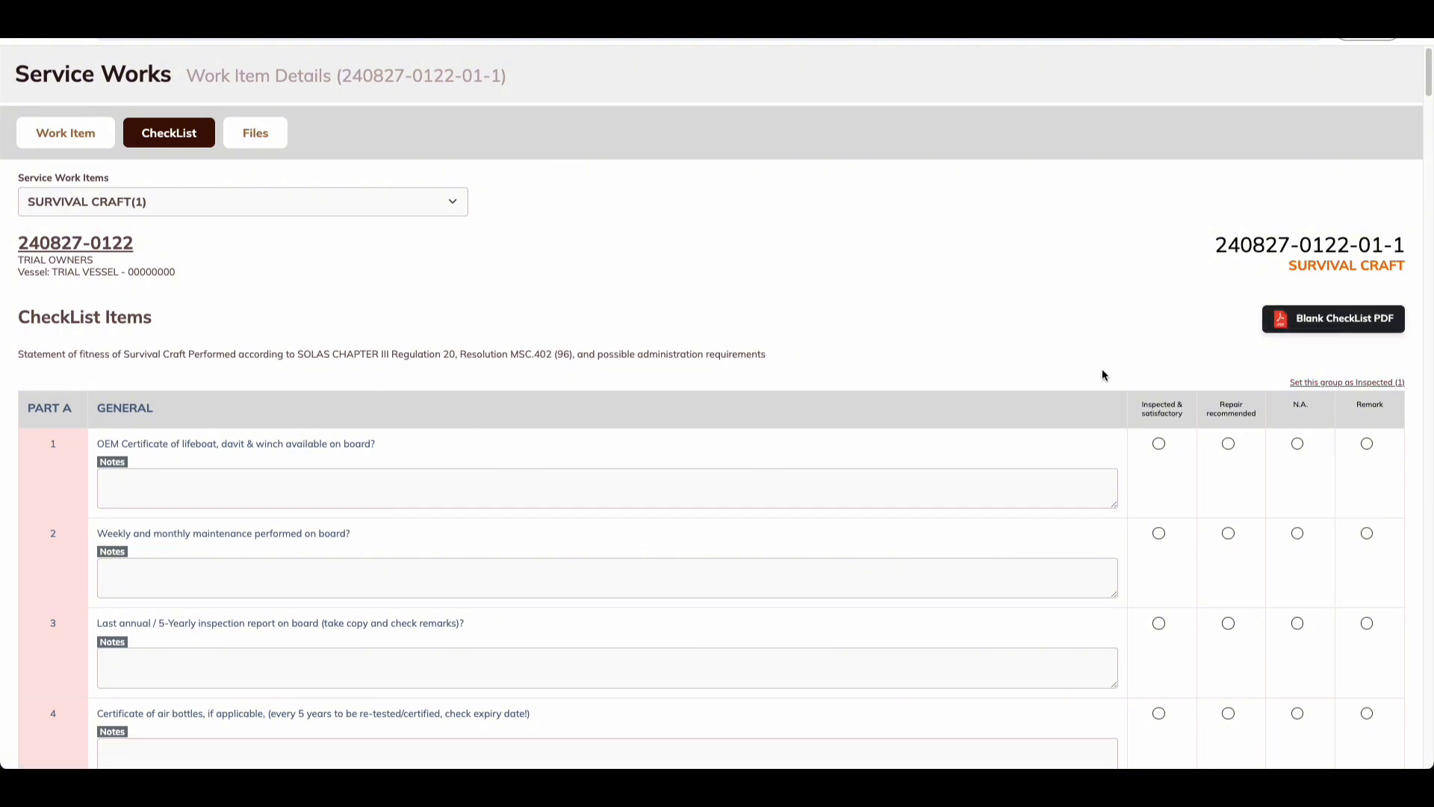
scroll(187, 426, down, 4)
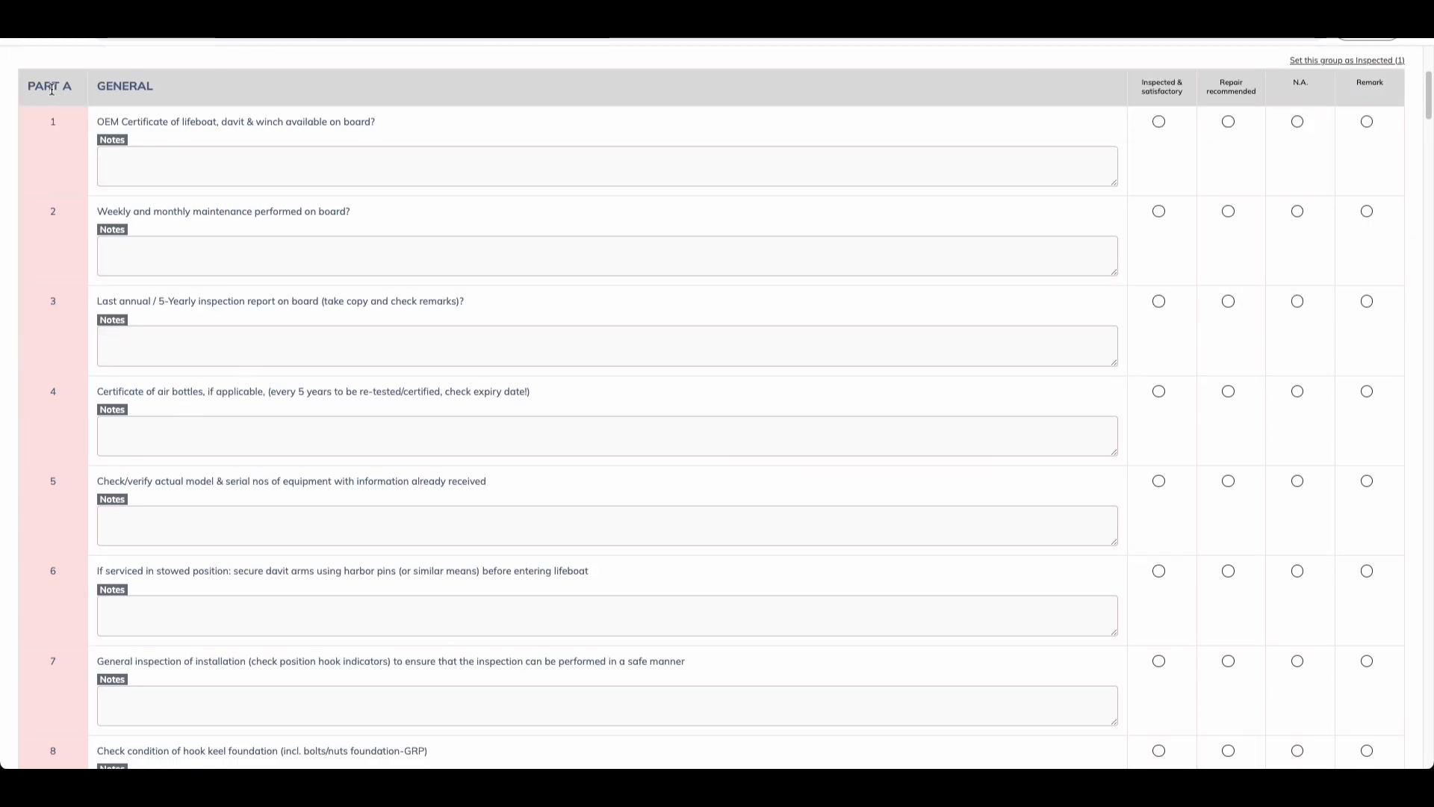
scroll(160, 324, down, 11)
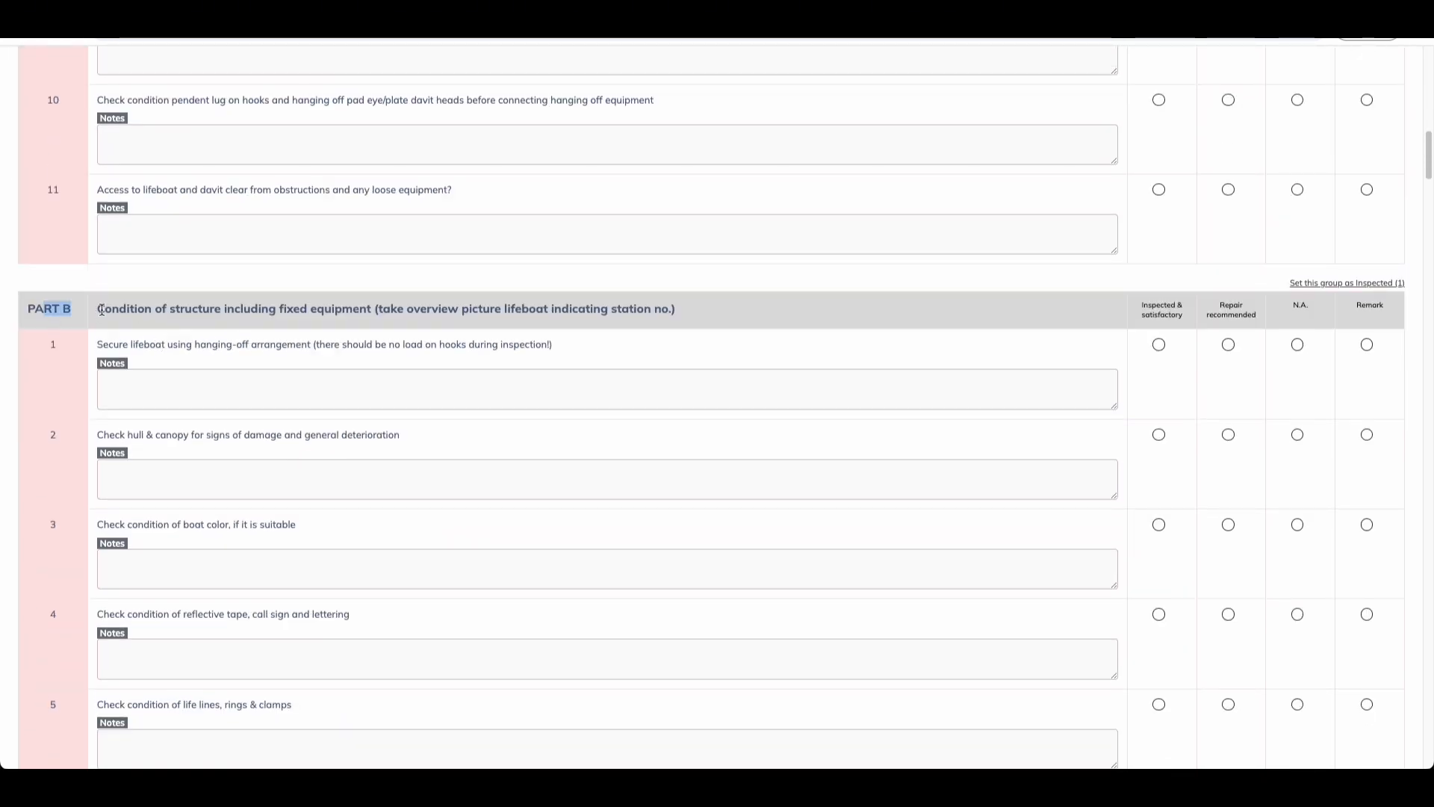
scroll(52, 322, down, 11)
scroll(182, 399, down, 20)
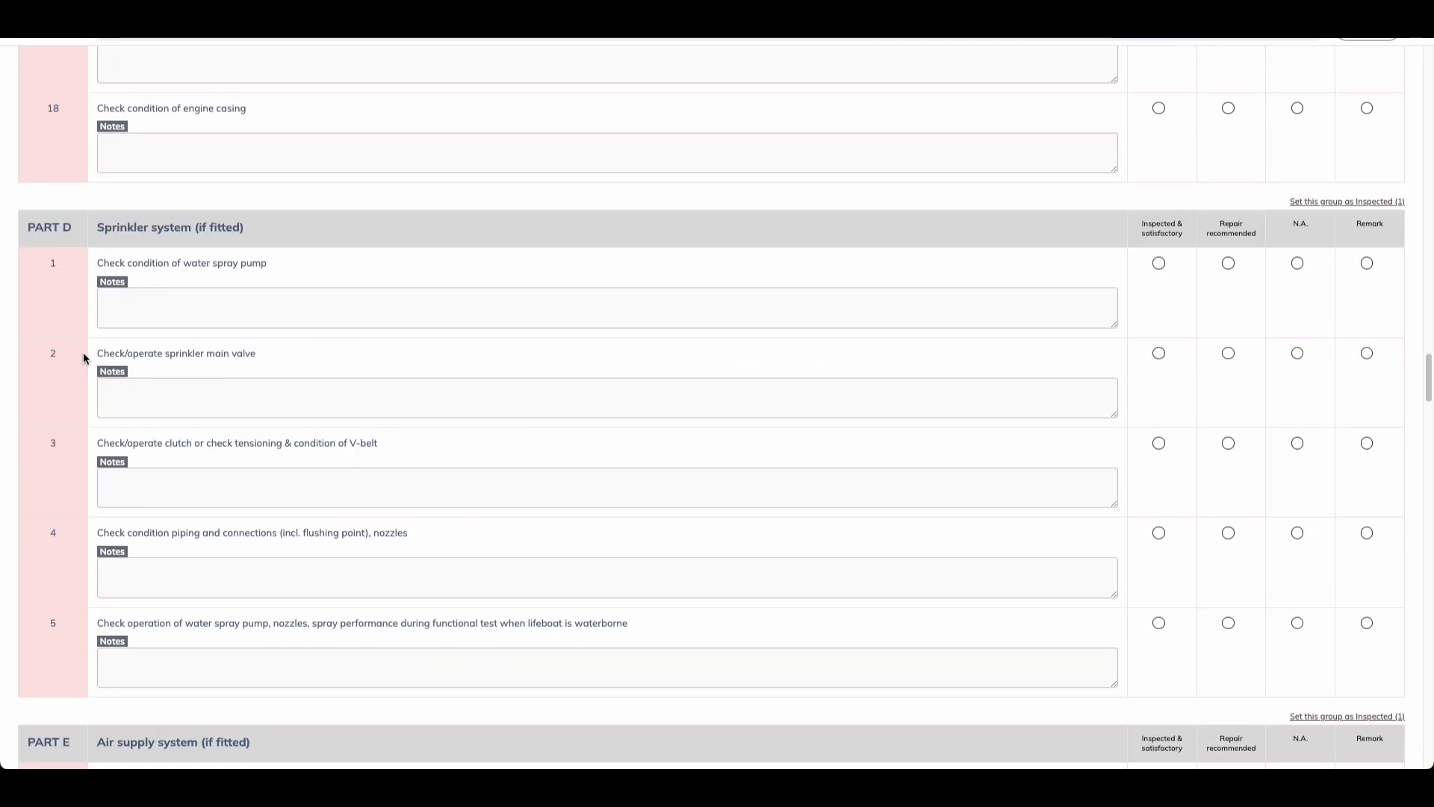
scroll(196, 395, down, 20)
scroll(301, 327, up, 20)
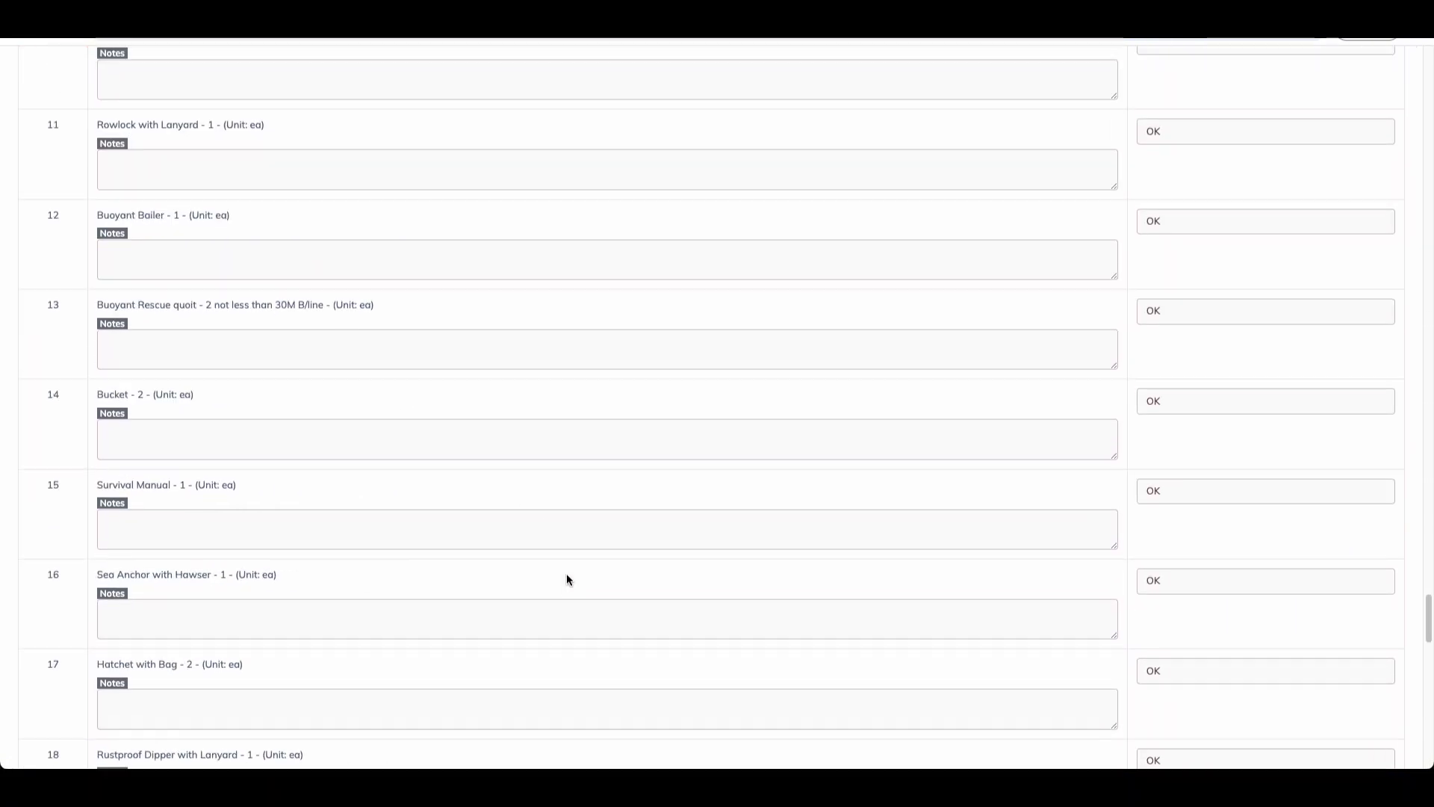
scroll(514, 522, up, 4)
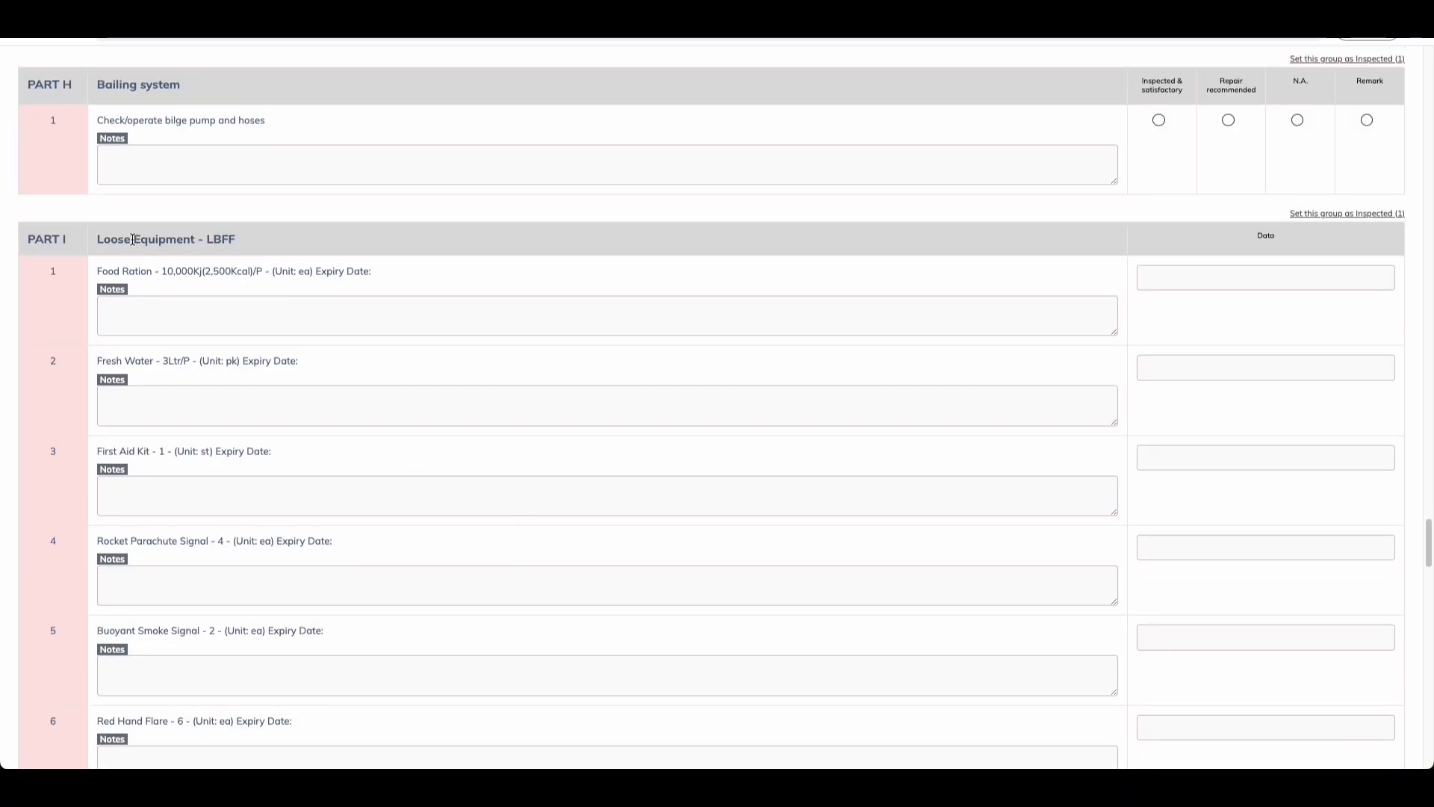
Step: Fill Part I expiry dates: Food Ration and Fresh Water 15.08.2024, First Aid Kit 22.08.2024, signals, flares, Anti Seasickness 08.08.2024
drag(134, 240, 223, 243)
click(185, 267)
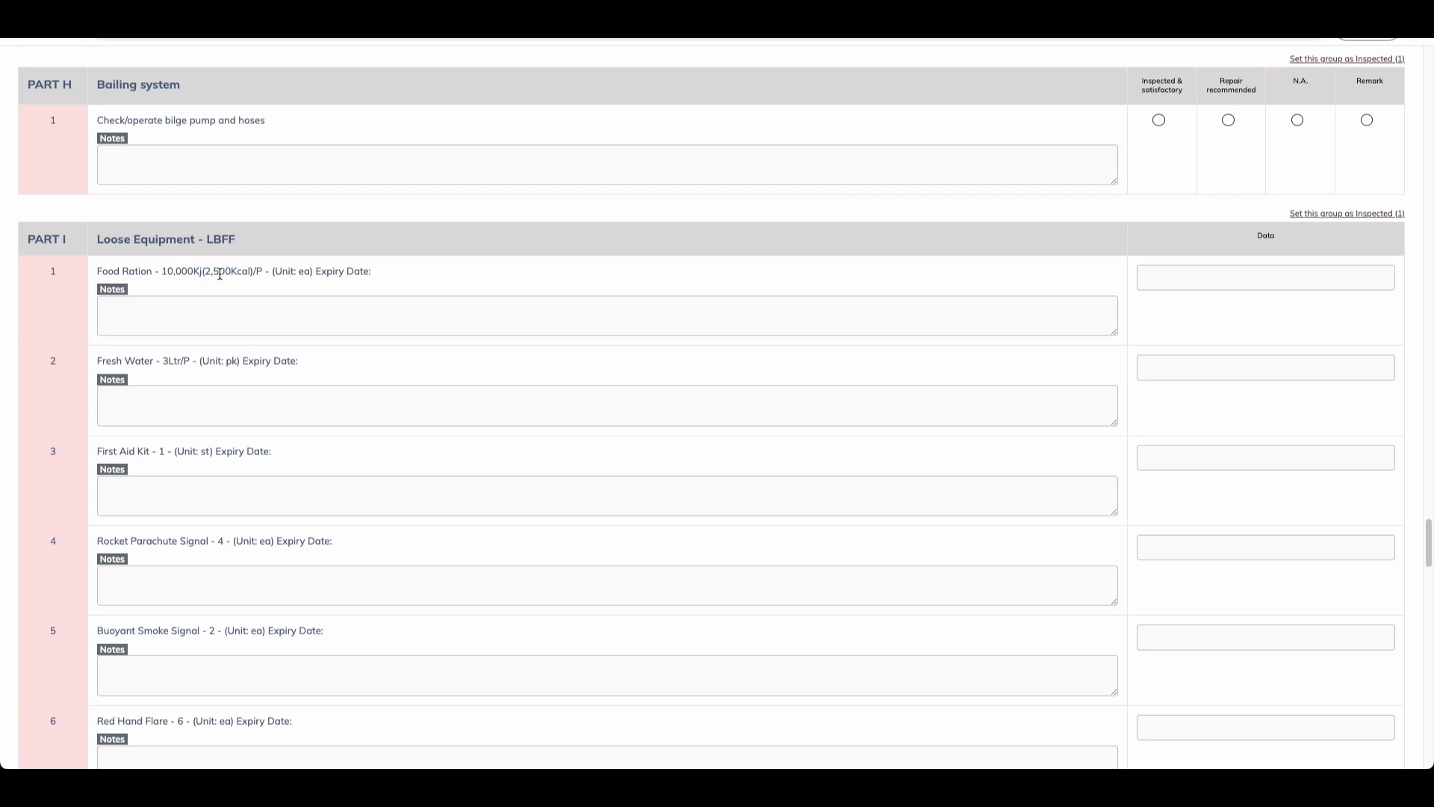
click(1220, 280)
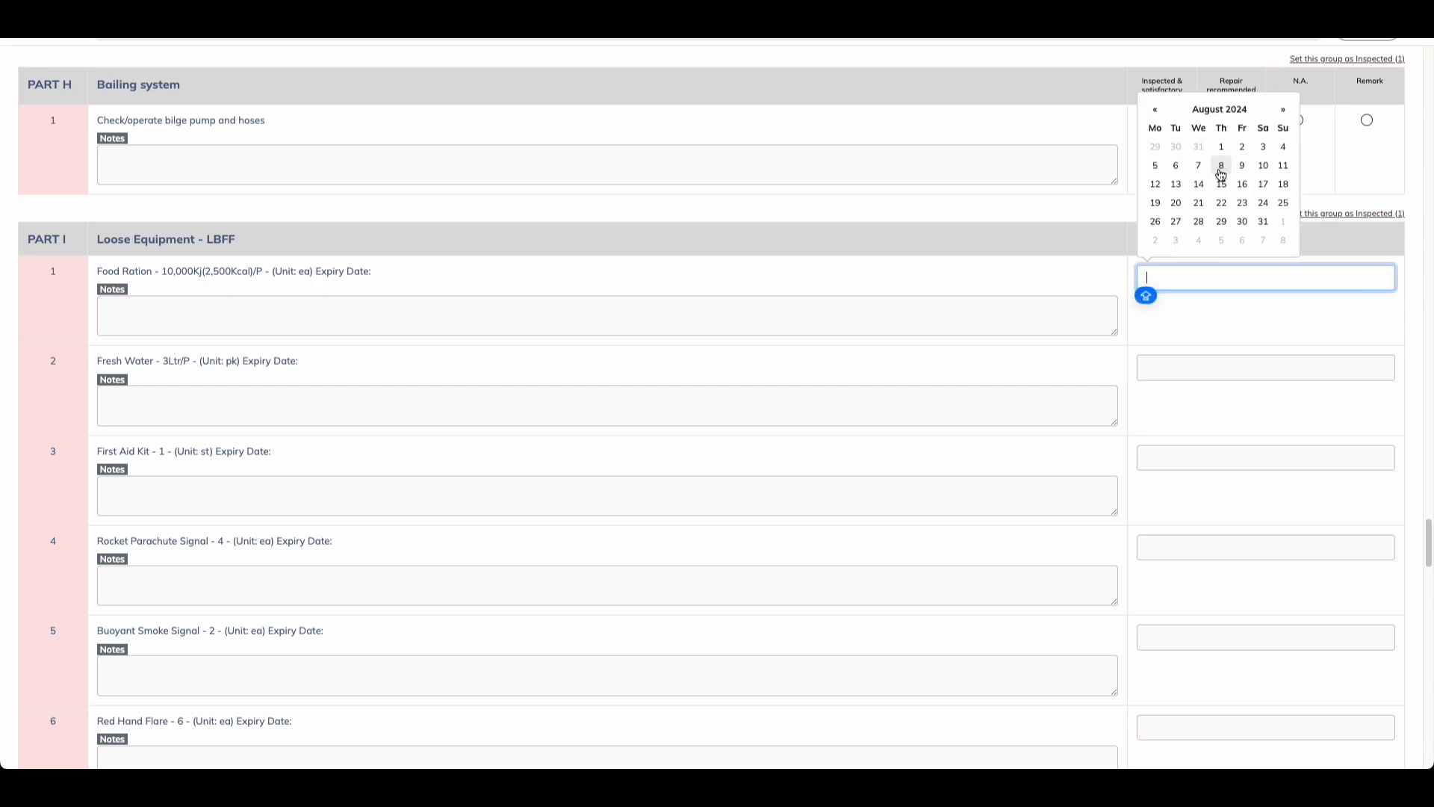
click(1220, 186)
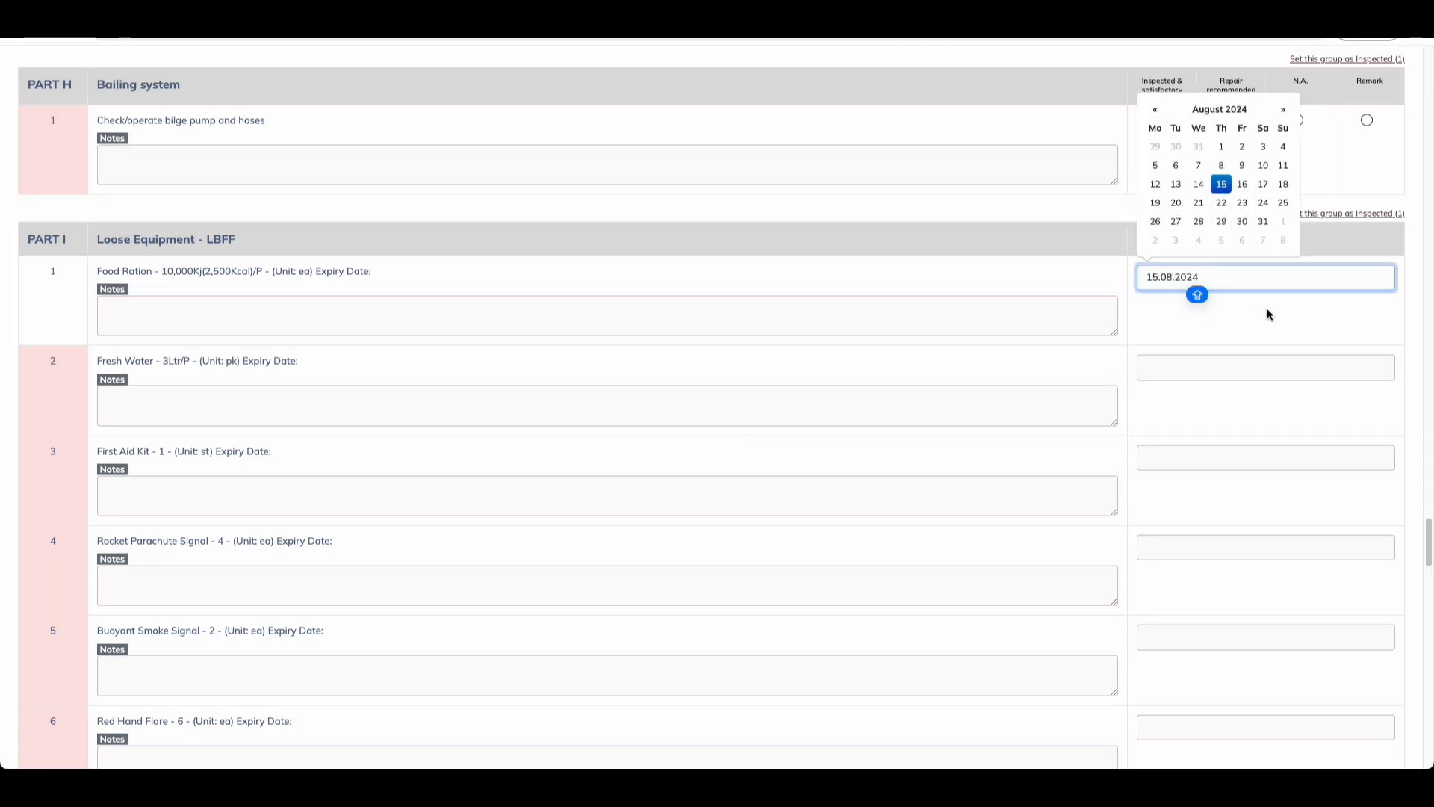
click(1226, 361)
click(1222, 274)
click(1220, 454)
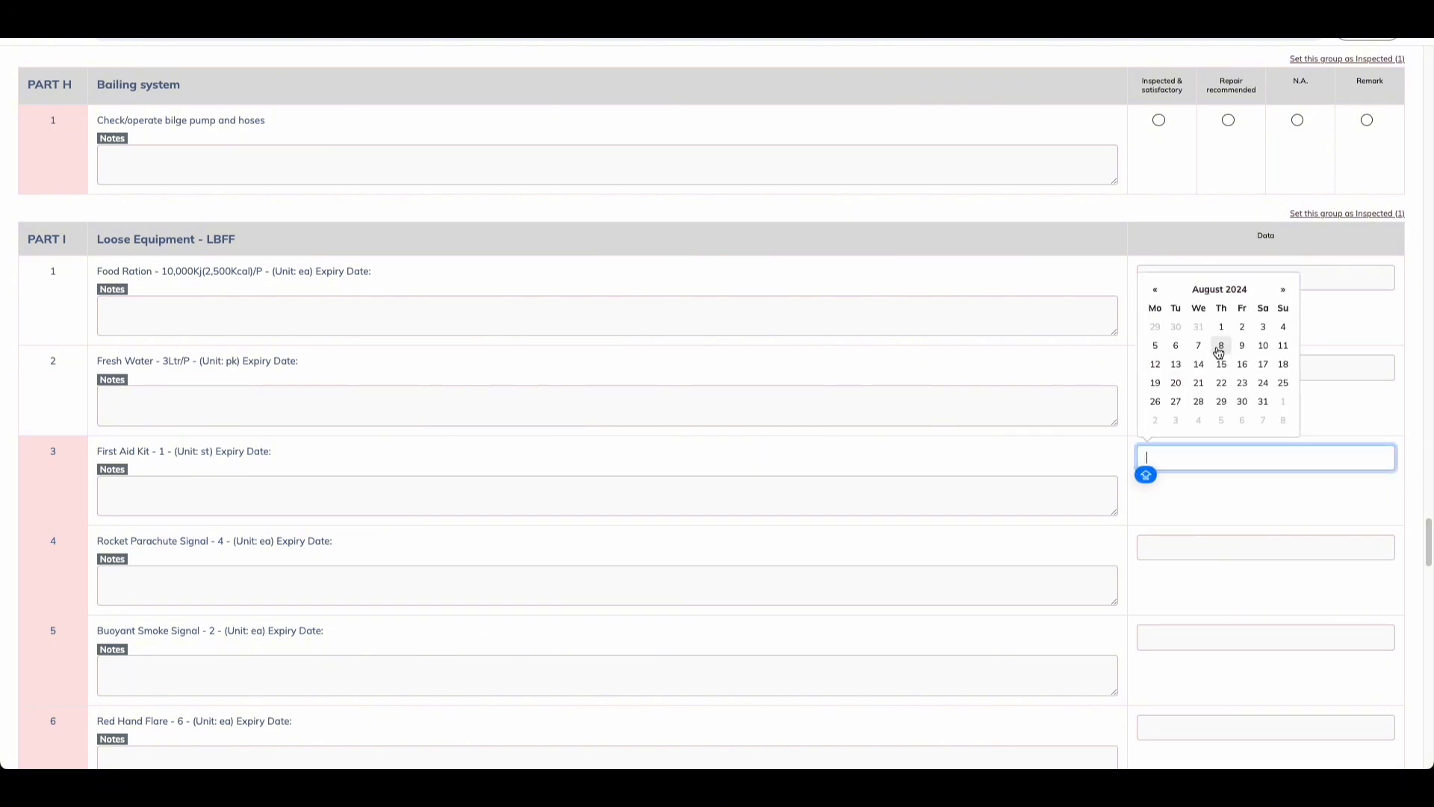
click(1221, 381)
scroll(1226, 515, down, 1)
click(1220, 524)
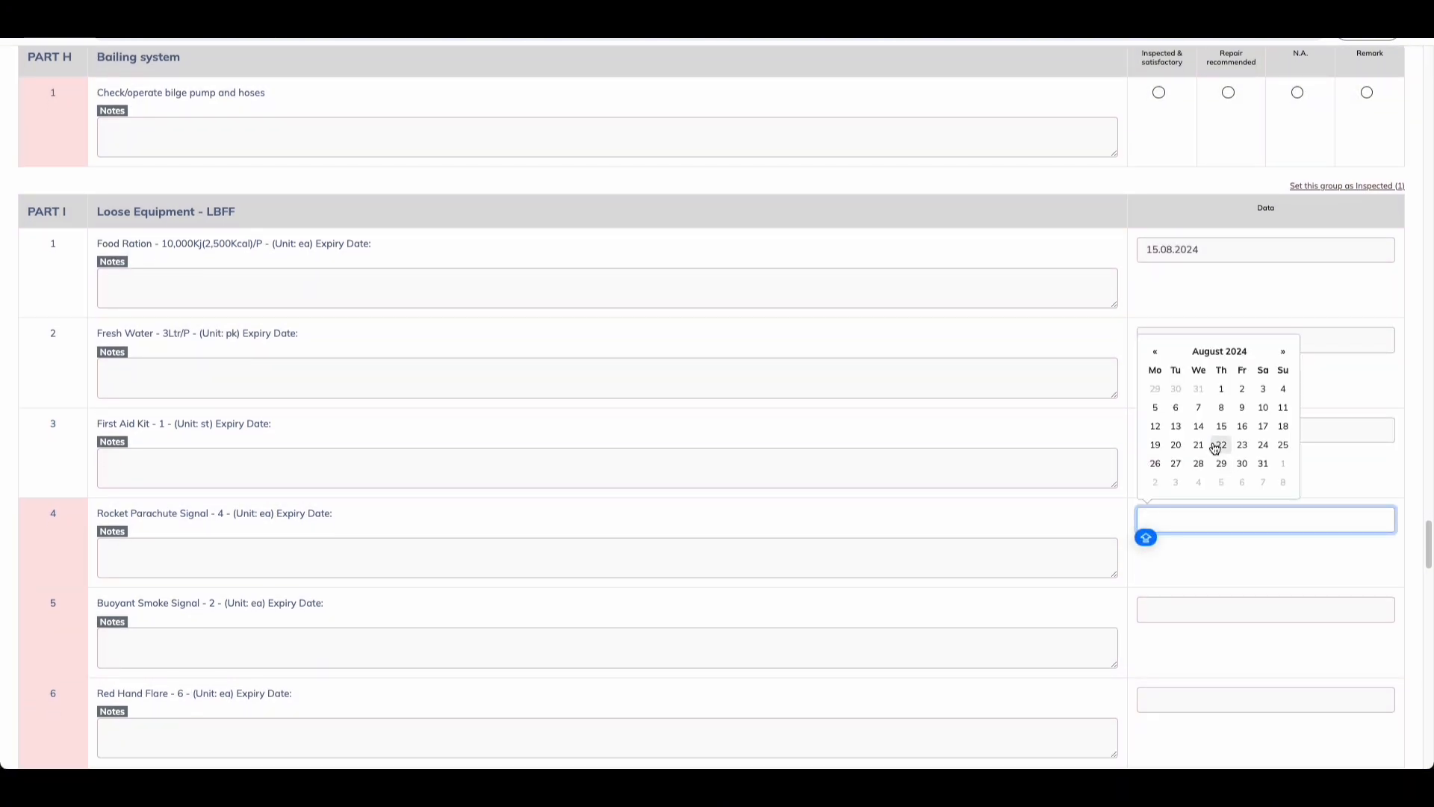
click(1219, 447)
scroll(1200, 556, down, 4)
click(1187, 316)
click(1222, 247)
click(1194, 411)
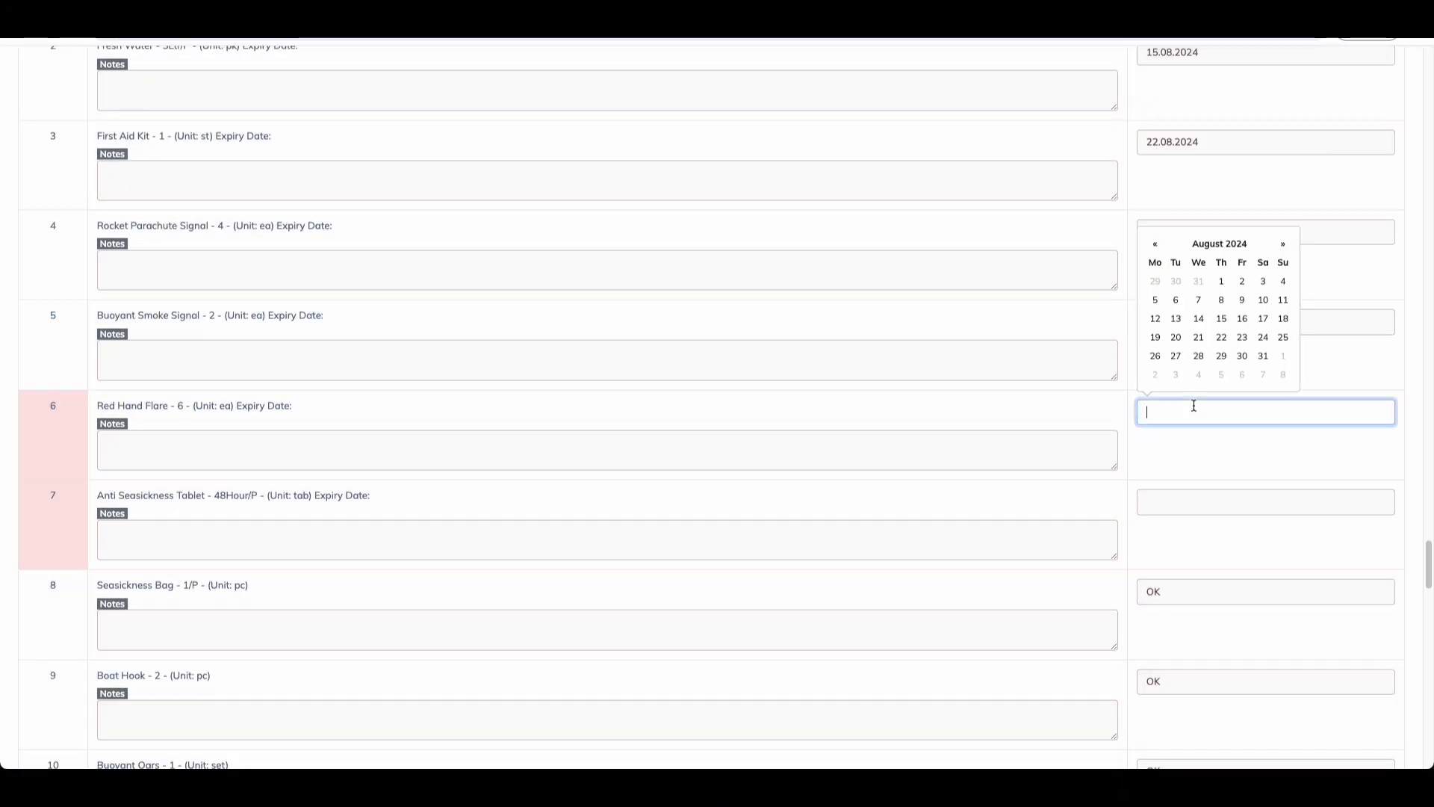
click(1221, 337)
click(1203, 500)
click(1229, 393)
Step: Set the Fire Extinguisher inspected date to 21.08.2024 and mark Part J tests 1 and 2 satisfactory
scroll(1223, 438, down, 20)
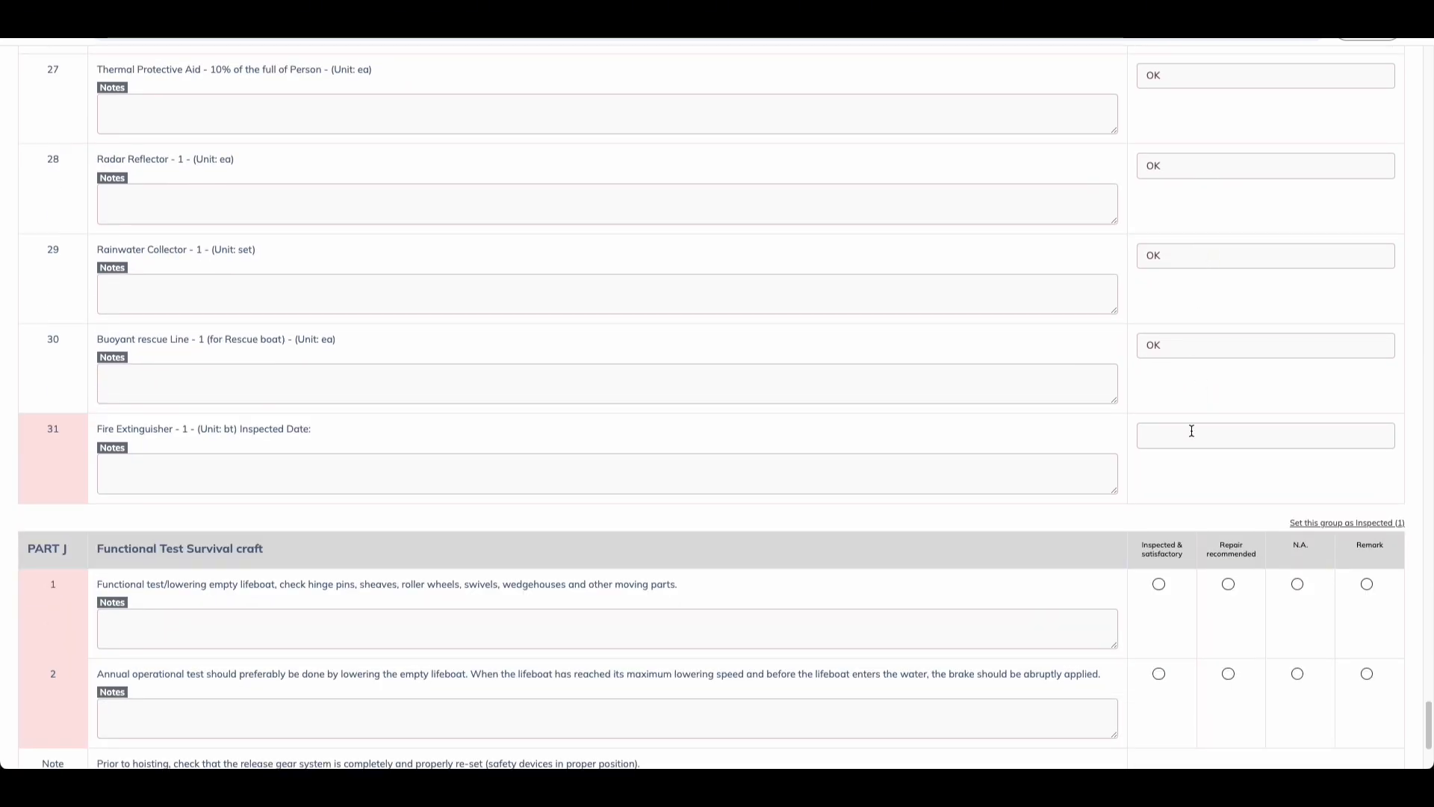
click(1190, 437)
click(1203, 362)
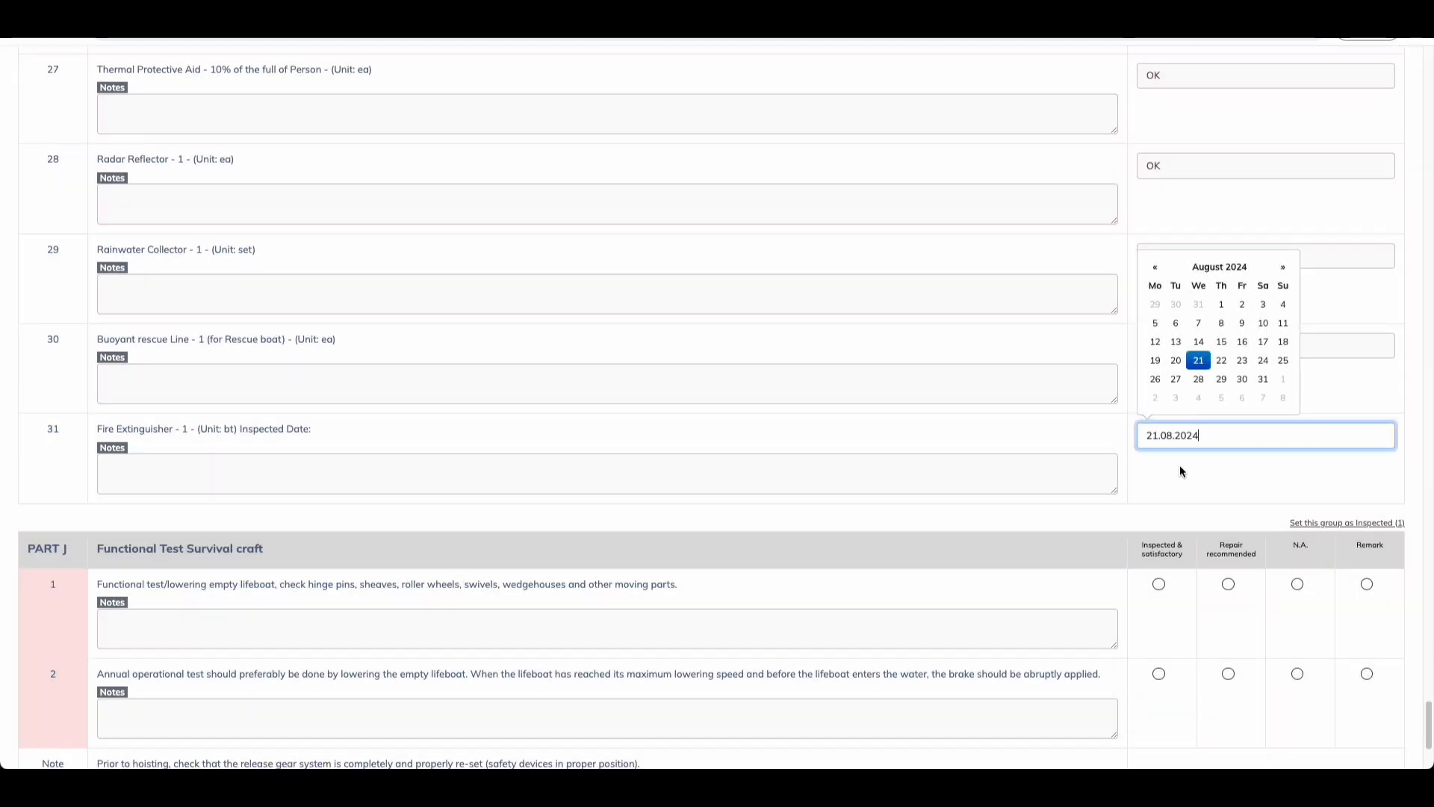
scroll(1165, 448, down, 2)
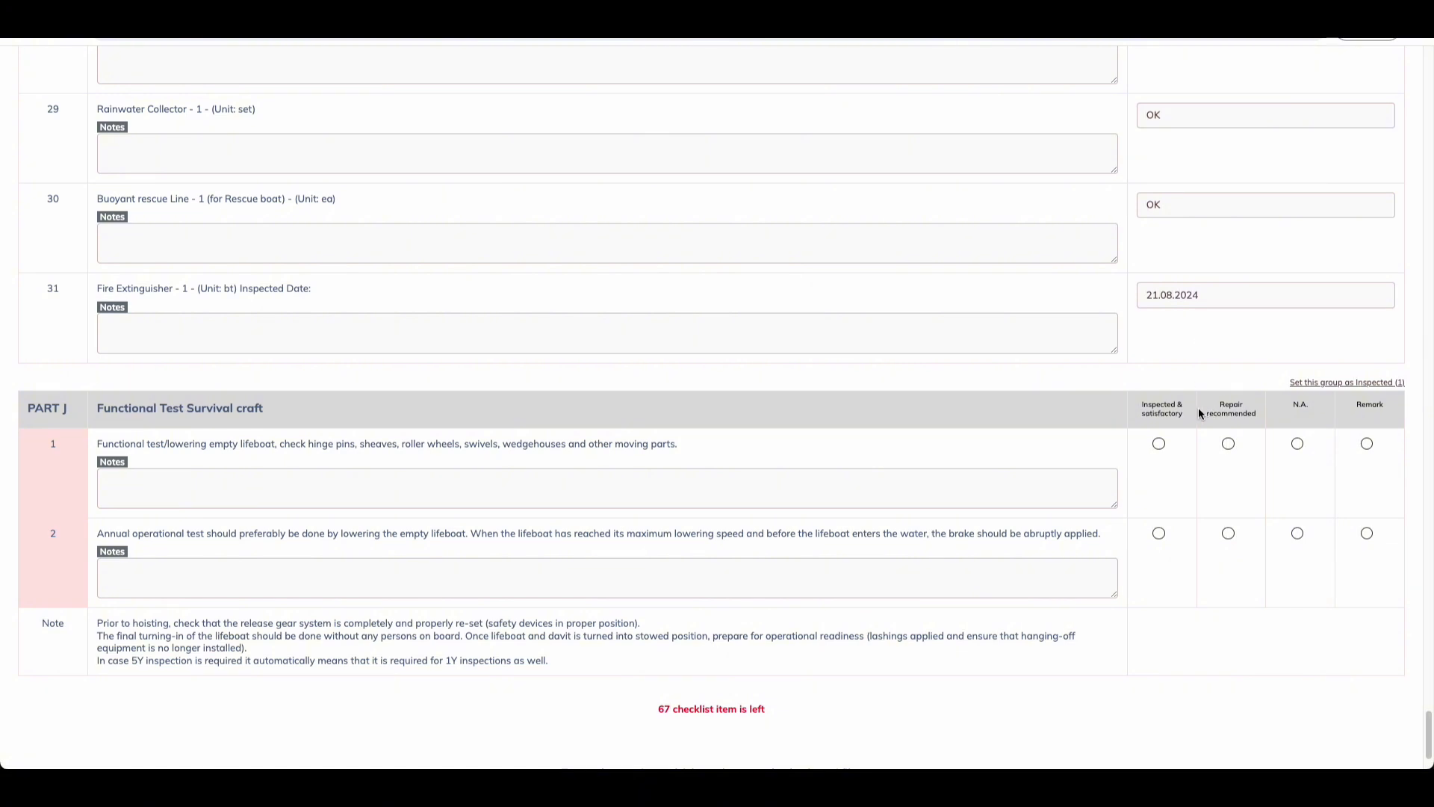
click(1158, 444)
click(1159, 533)
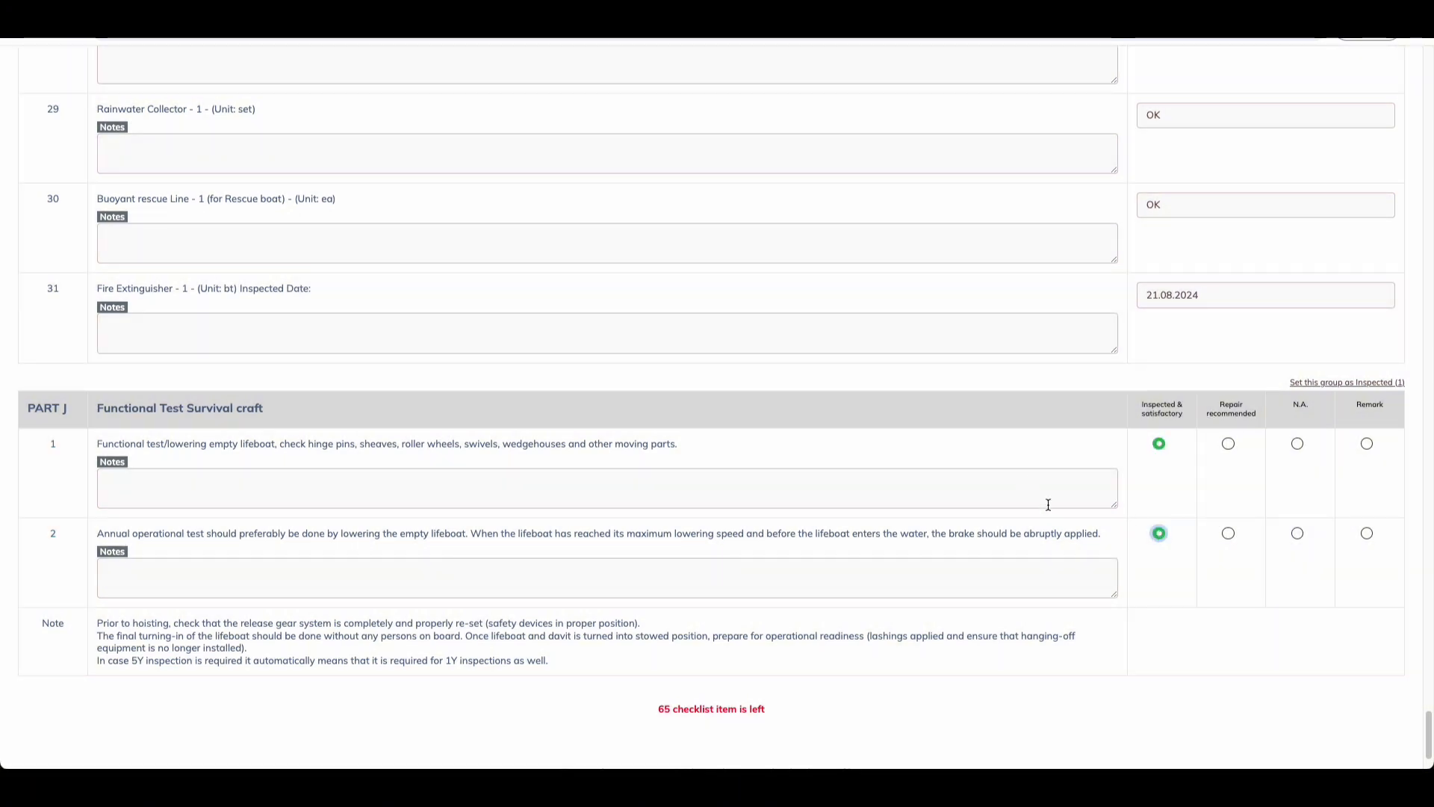
click(1228, 443)
click(1298, 443)
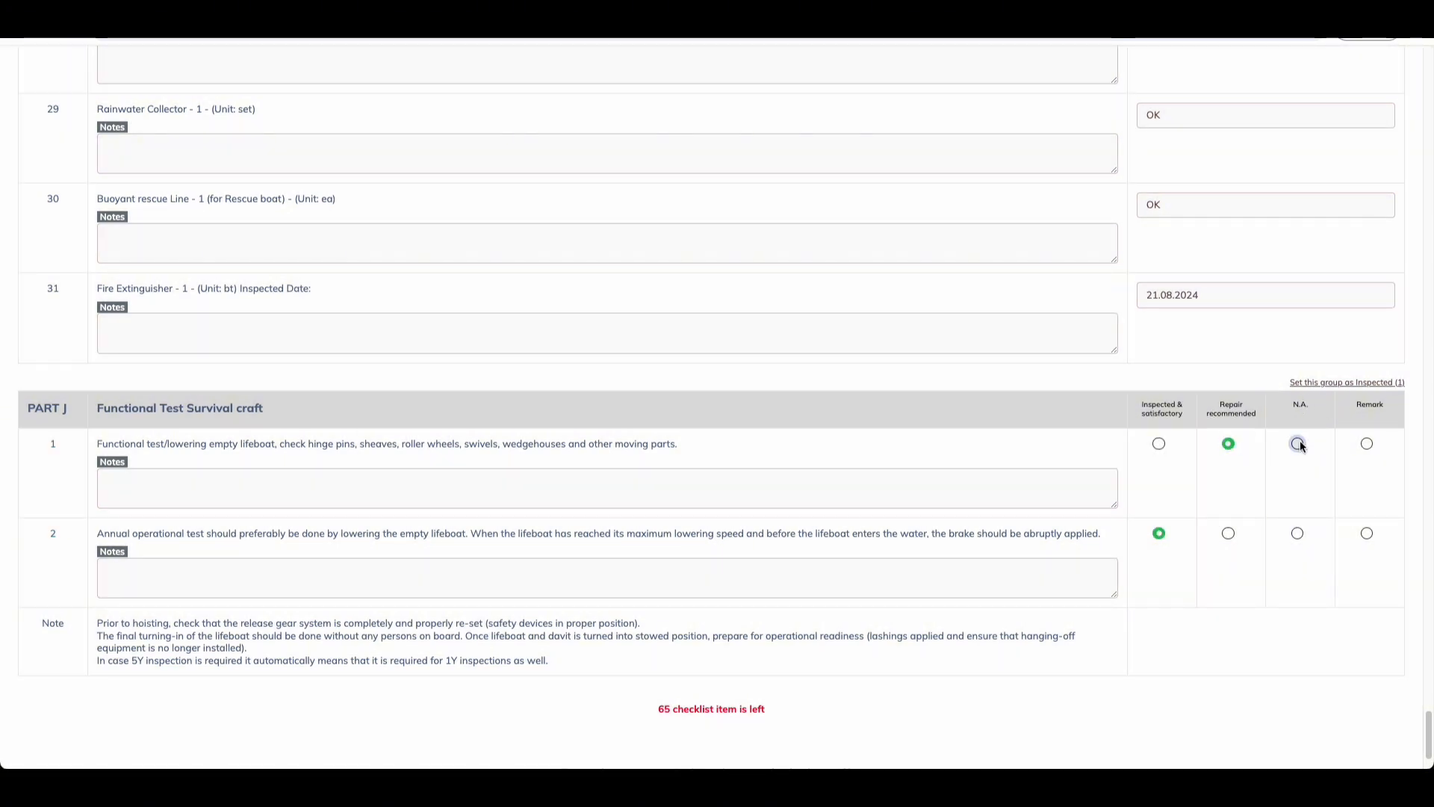
click(1367, 443)
click(392, 482)
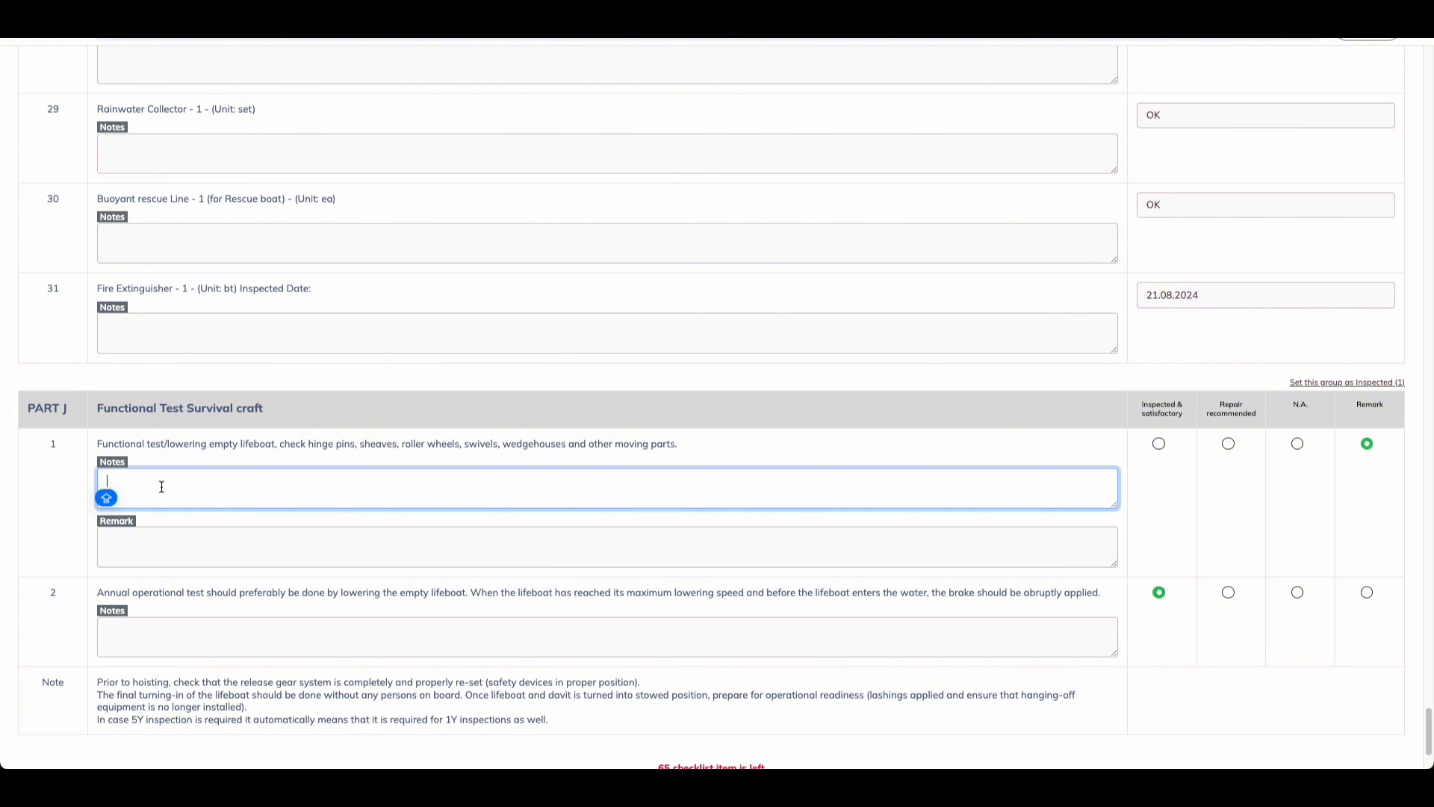
click(243, 535)
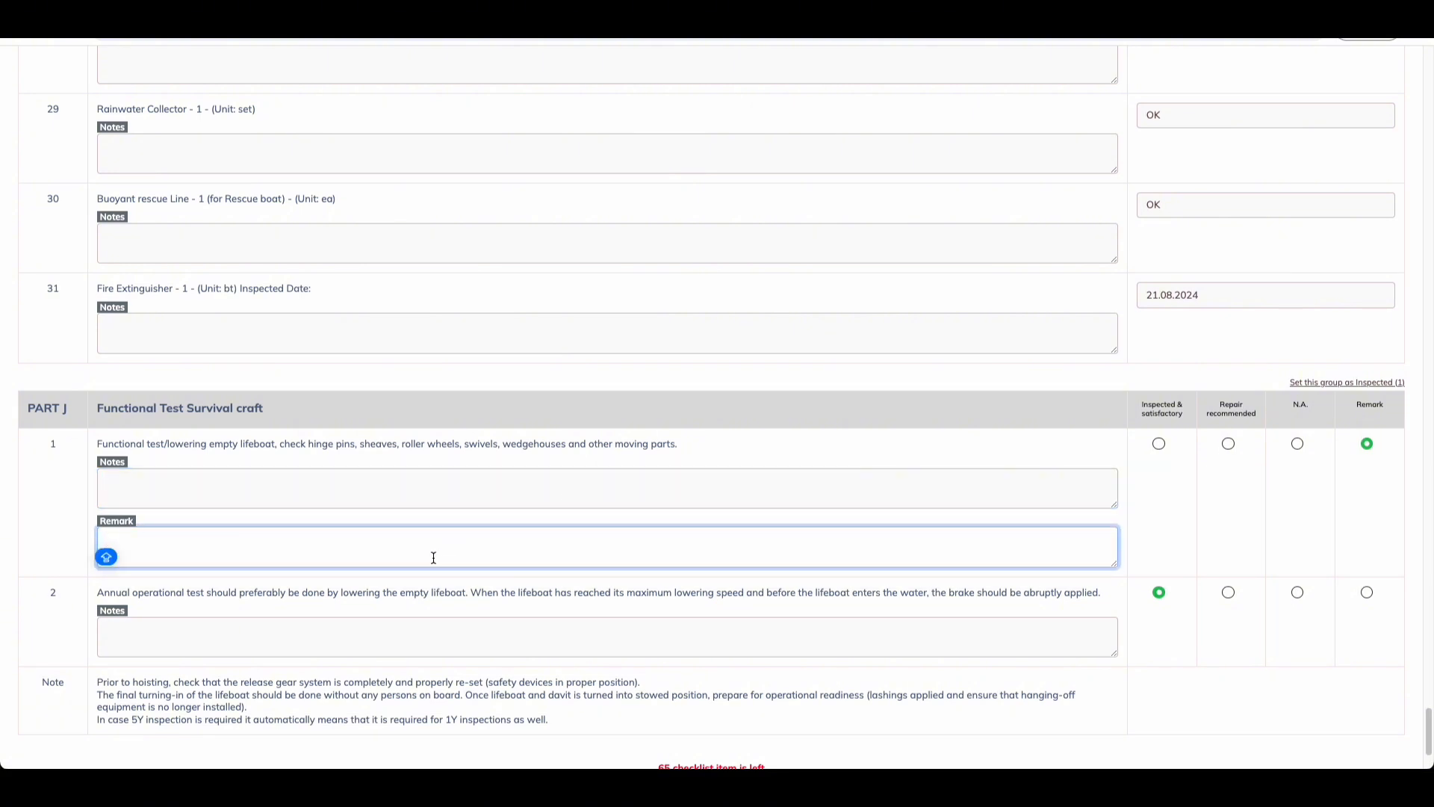
click(1159, 444)
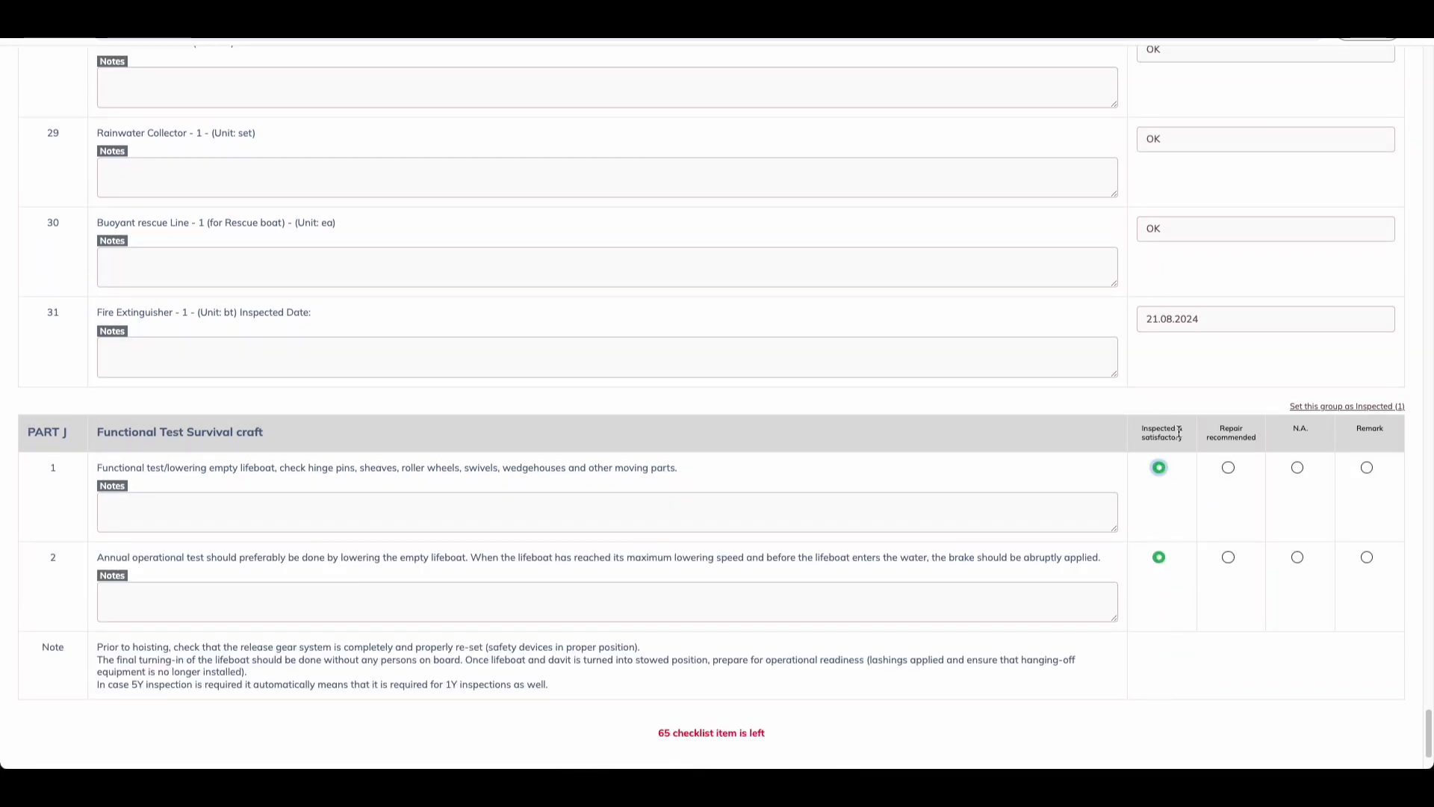
scroll(897, 614, down, 2)
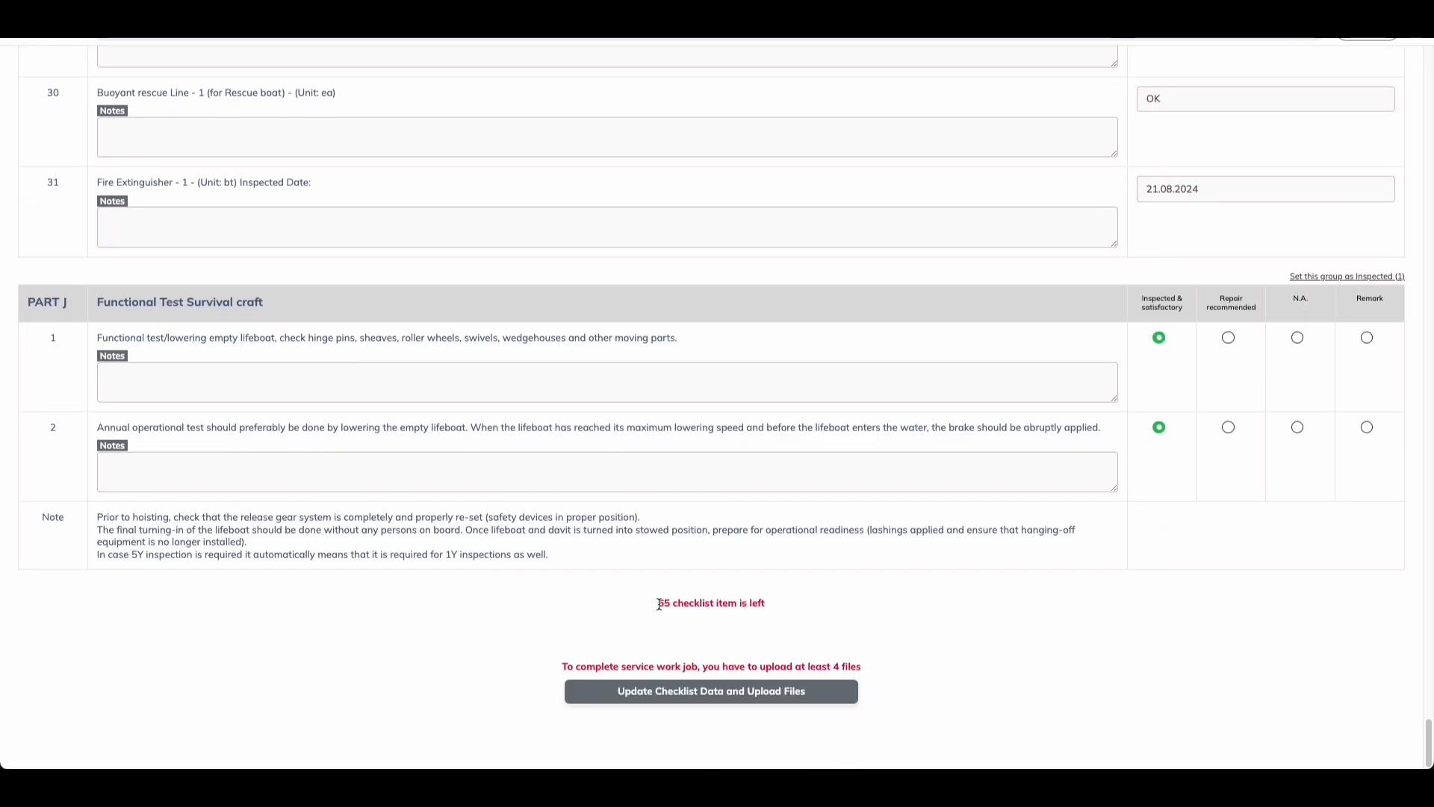
triple_click(691, 613)
click(667, 602)
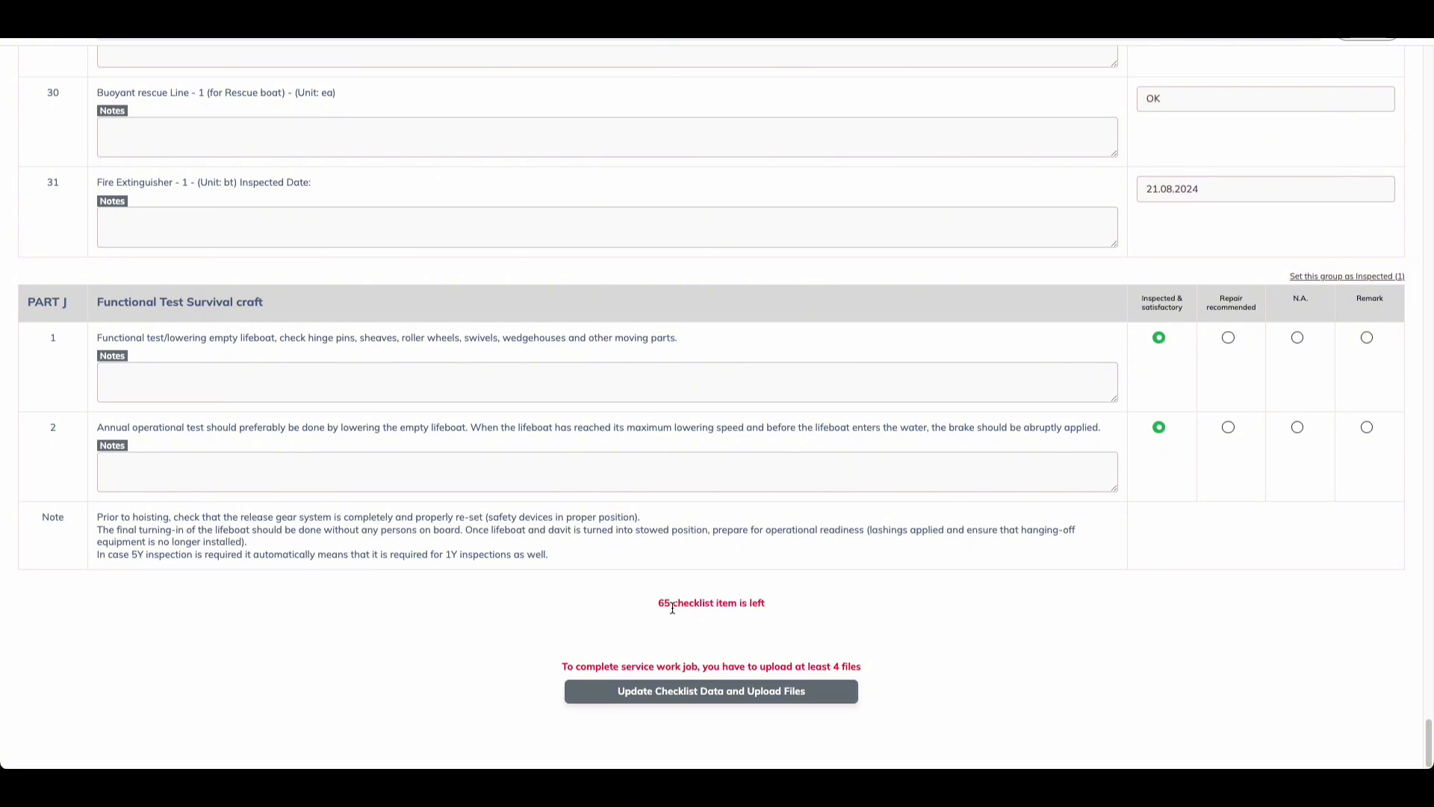
scroll(792, 594, up, 2)
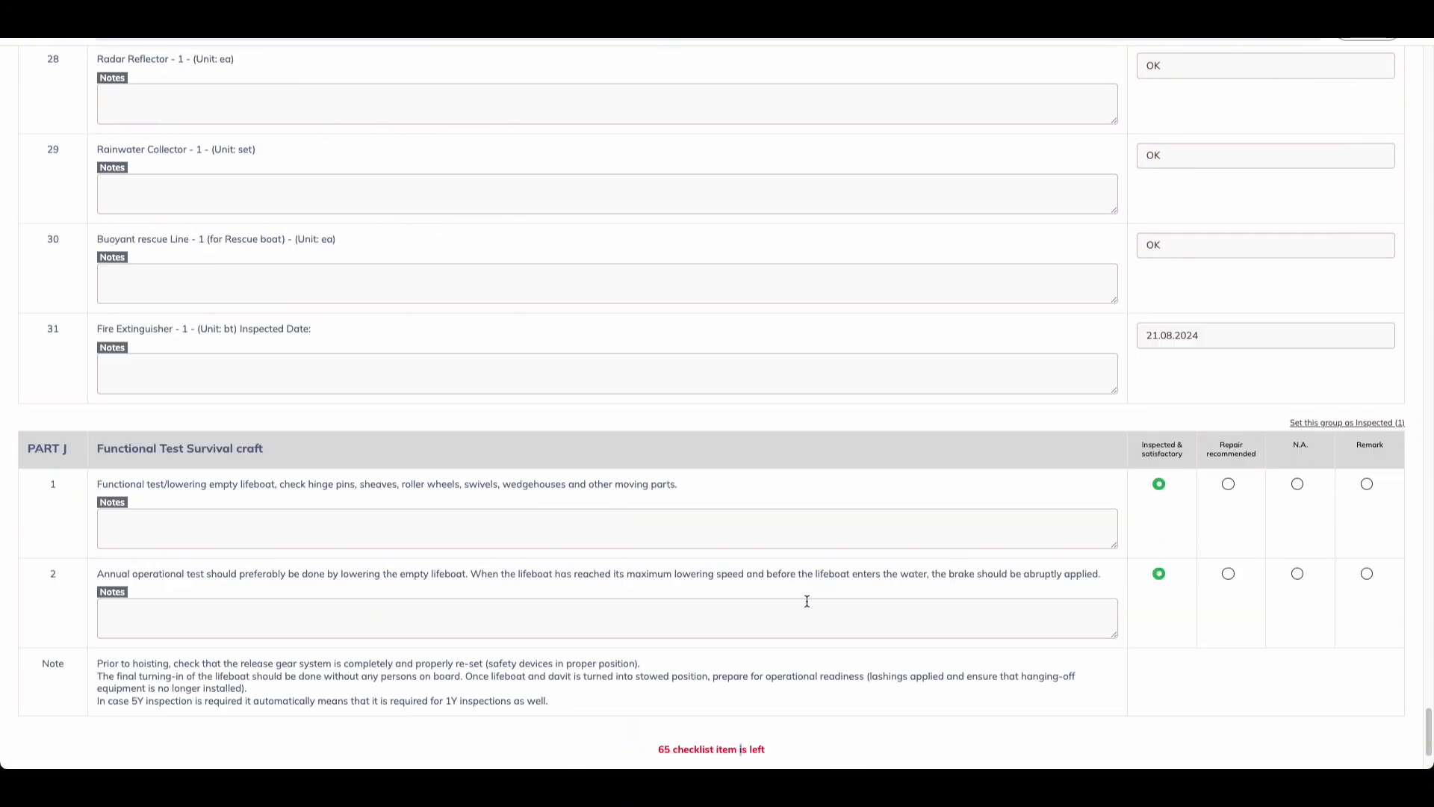
scroll(810, 587, down, 2)
scroll(952, 613, up, 20)
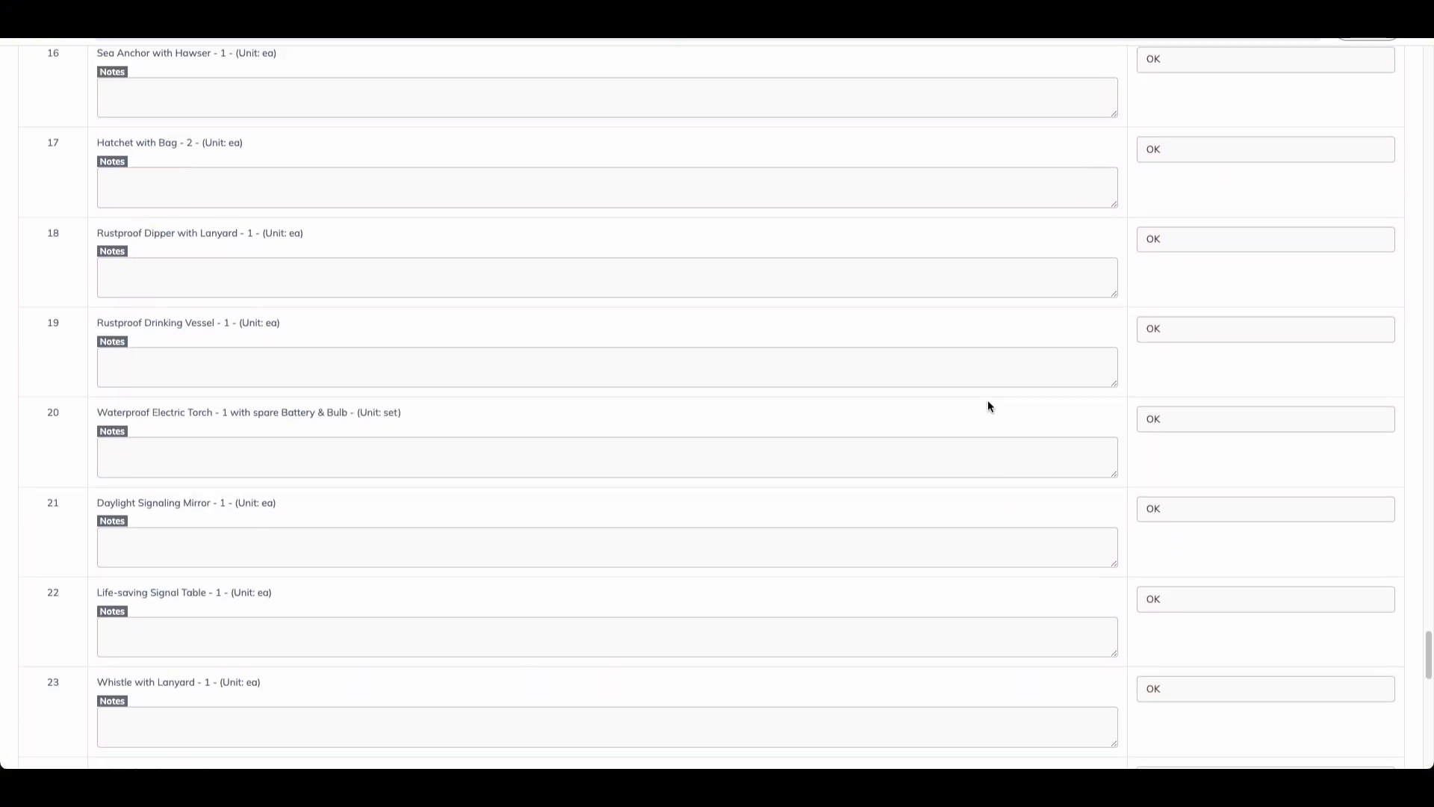
scroll(988, 392, up, 20)
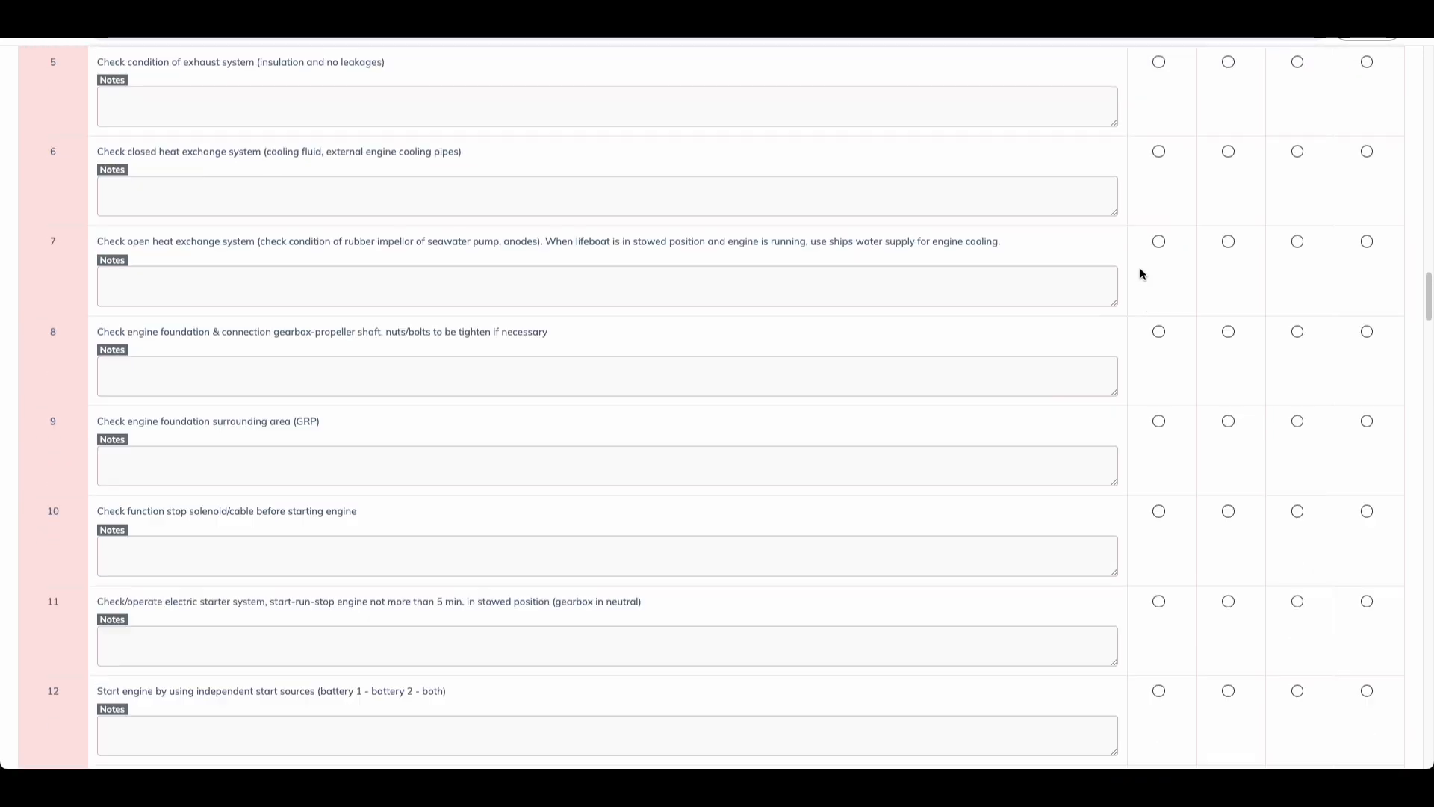
scroll(1131, 322, up, 8)
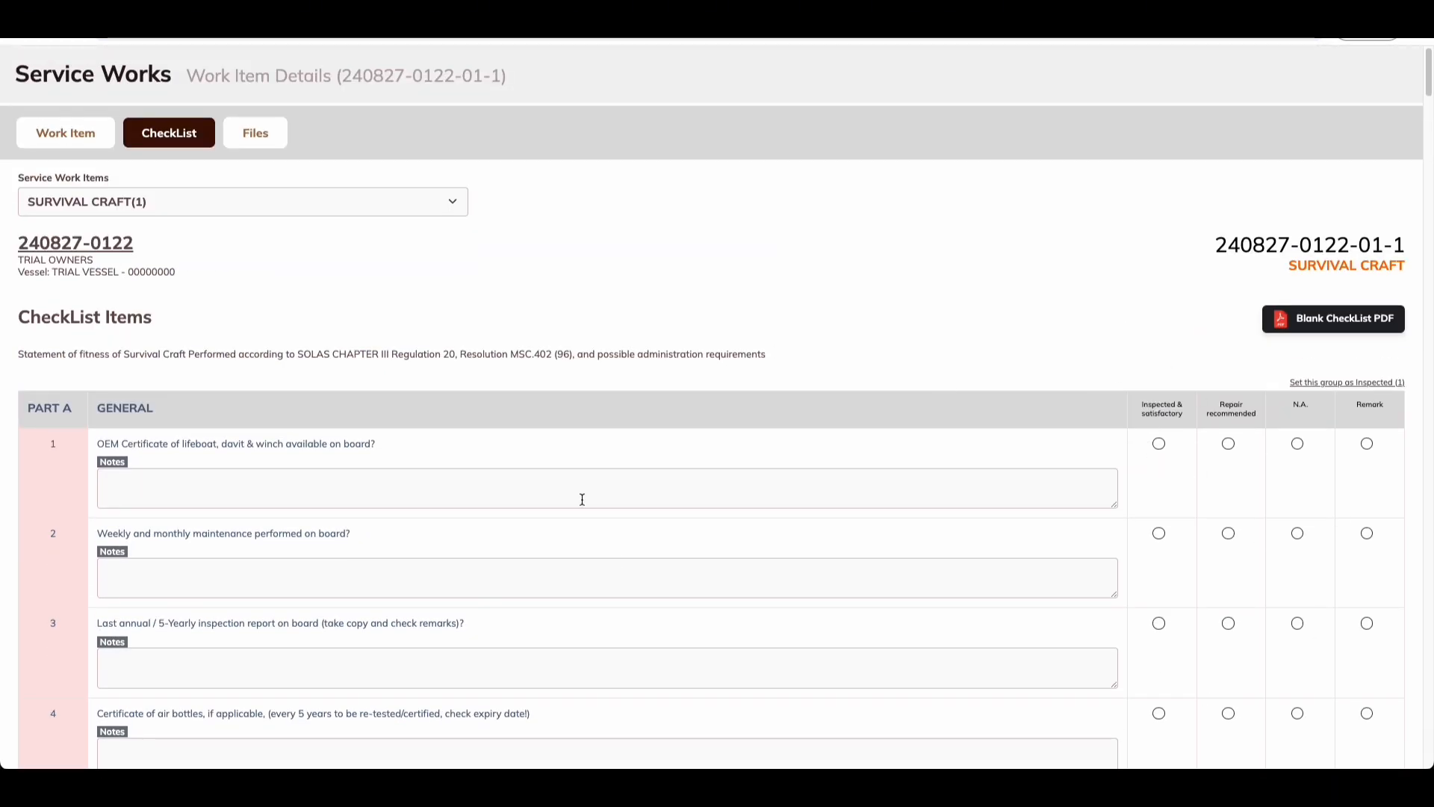
scroll(1128, 411, down, 7)
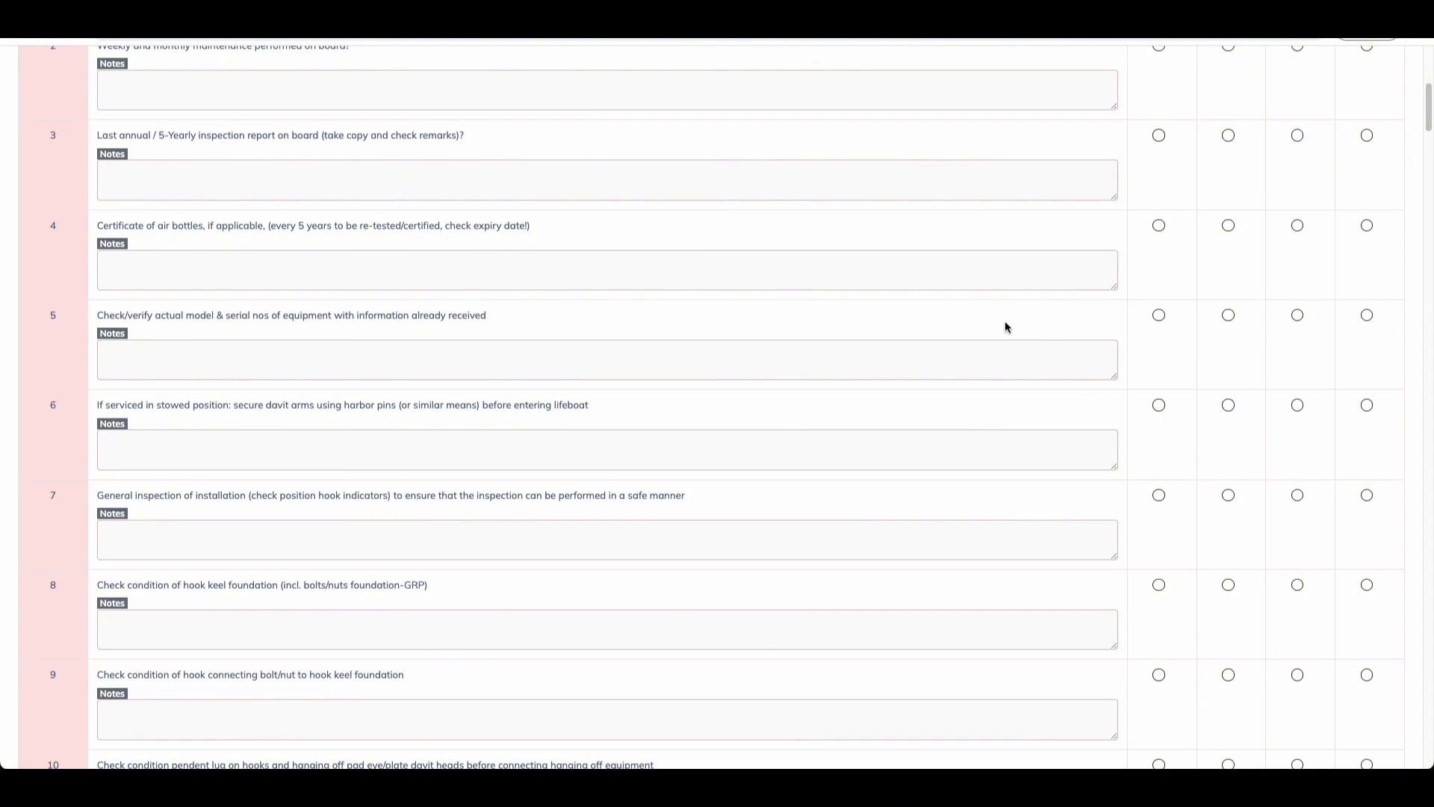
scroll(995, 327, up, 7)
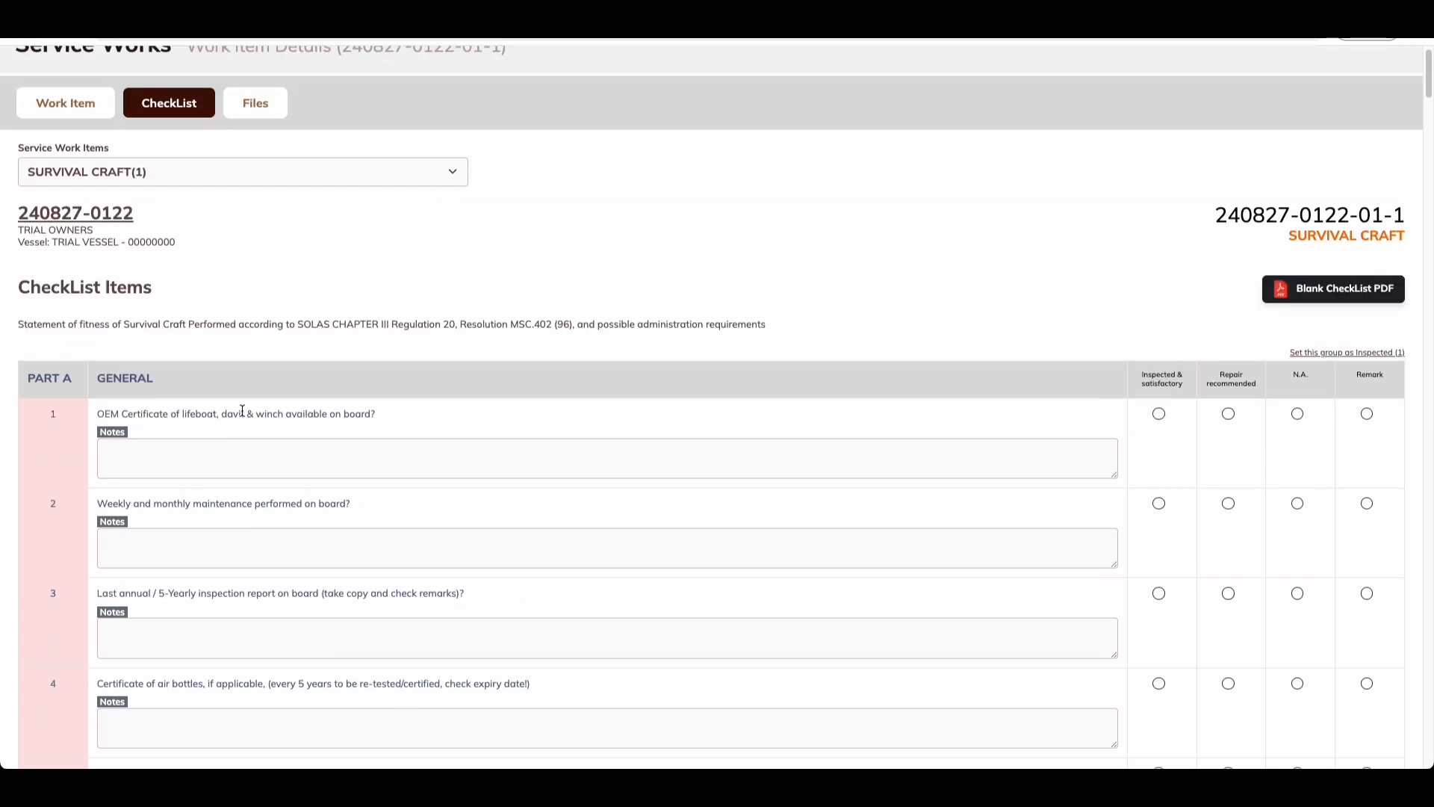
Step: Mark Part A items 1 through 6 as Inspected & satisfactory
click(1159, 414)
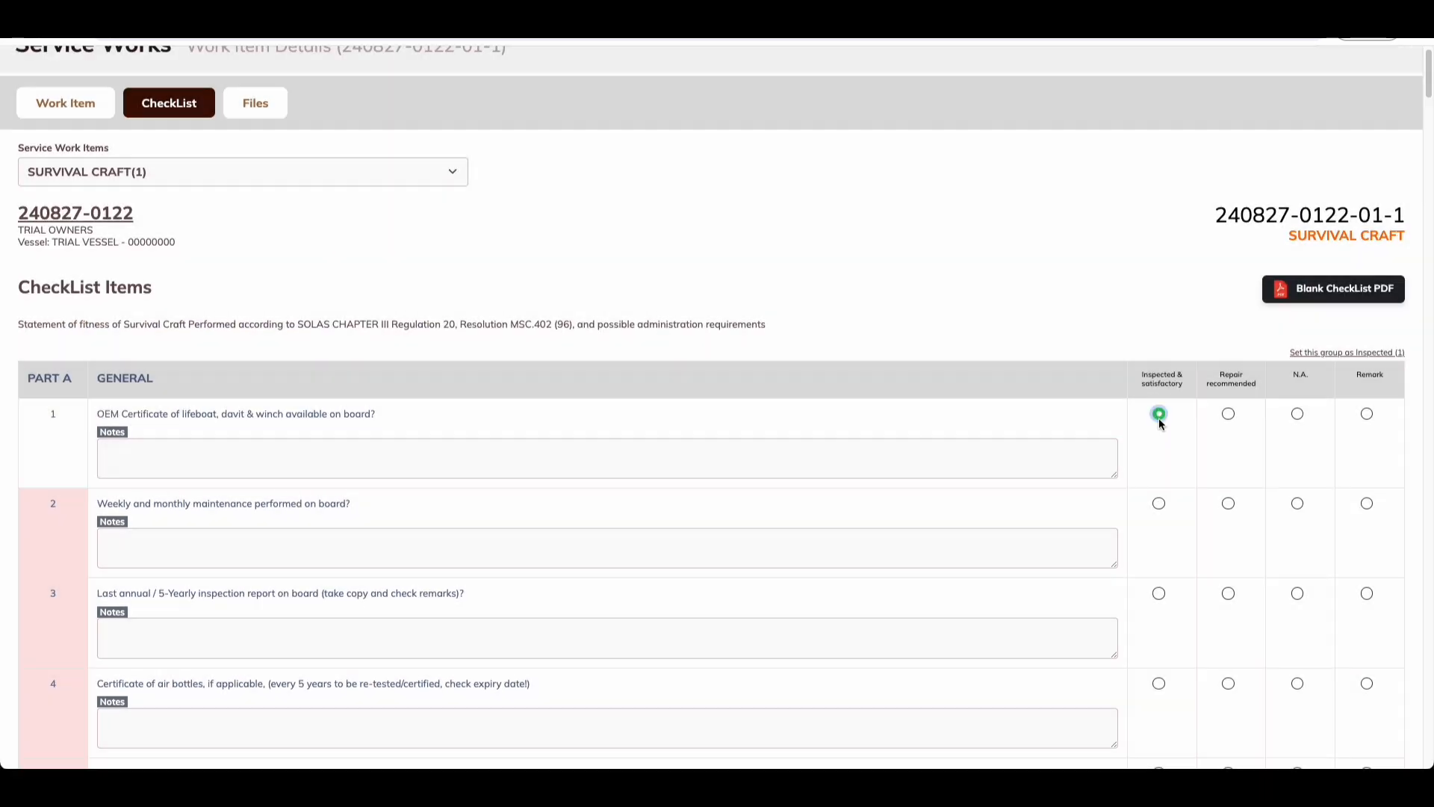
click(1158, 503)
click(1159, 593)
click(1159, 682)
scroll(1151, 598, down, 7)
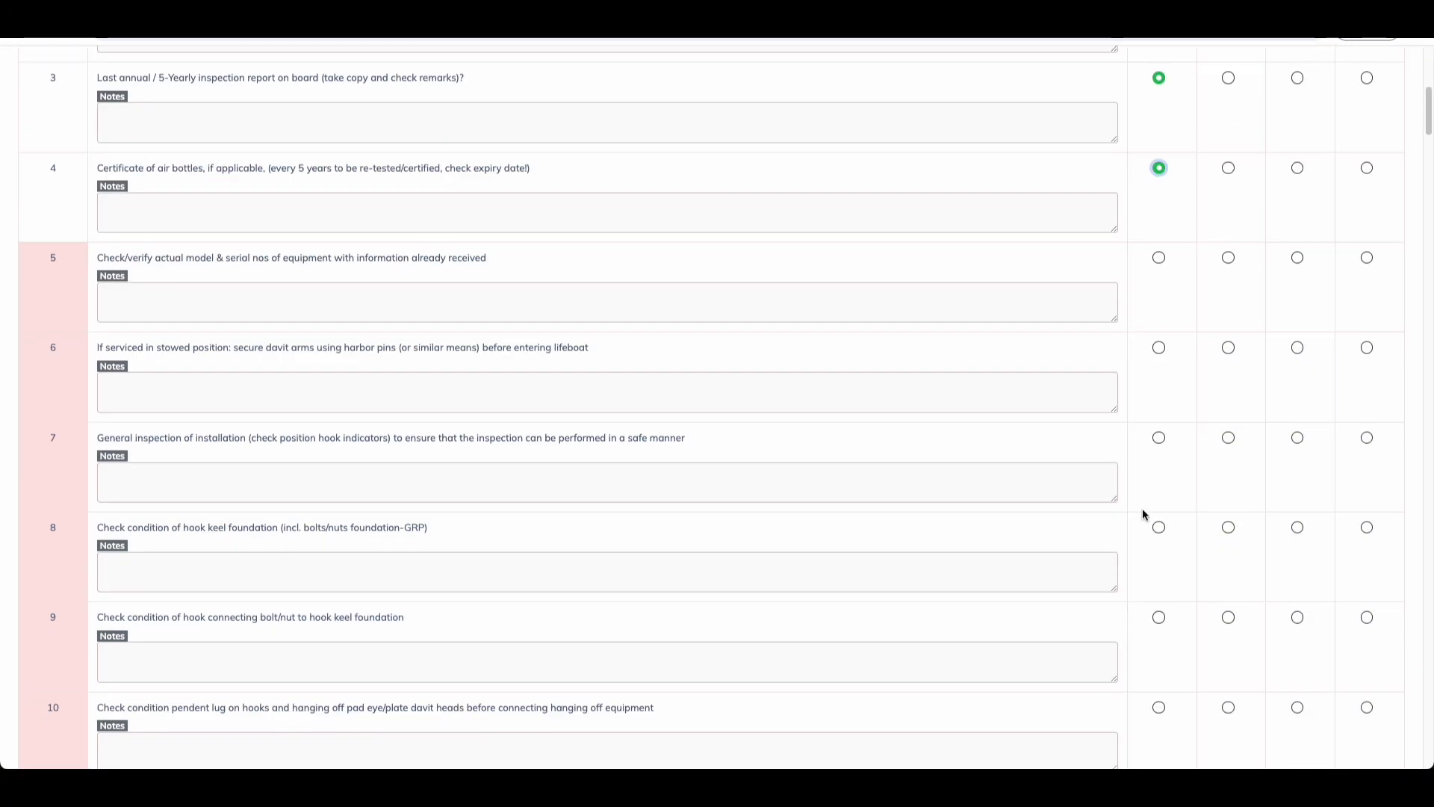
click(1159, 258)
click(1159, 347)
scroll(1165, 403, up, 8)
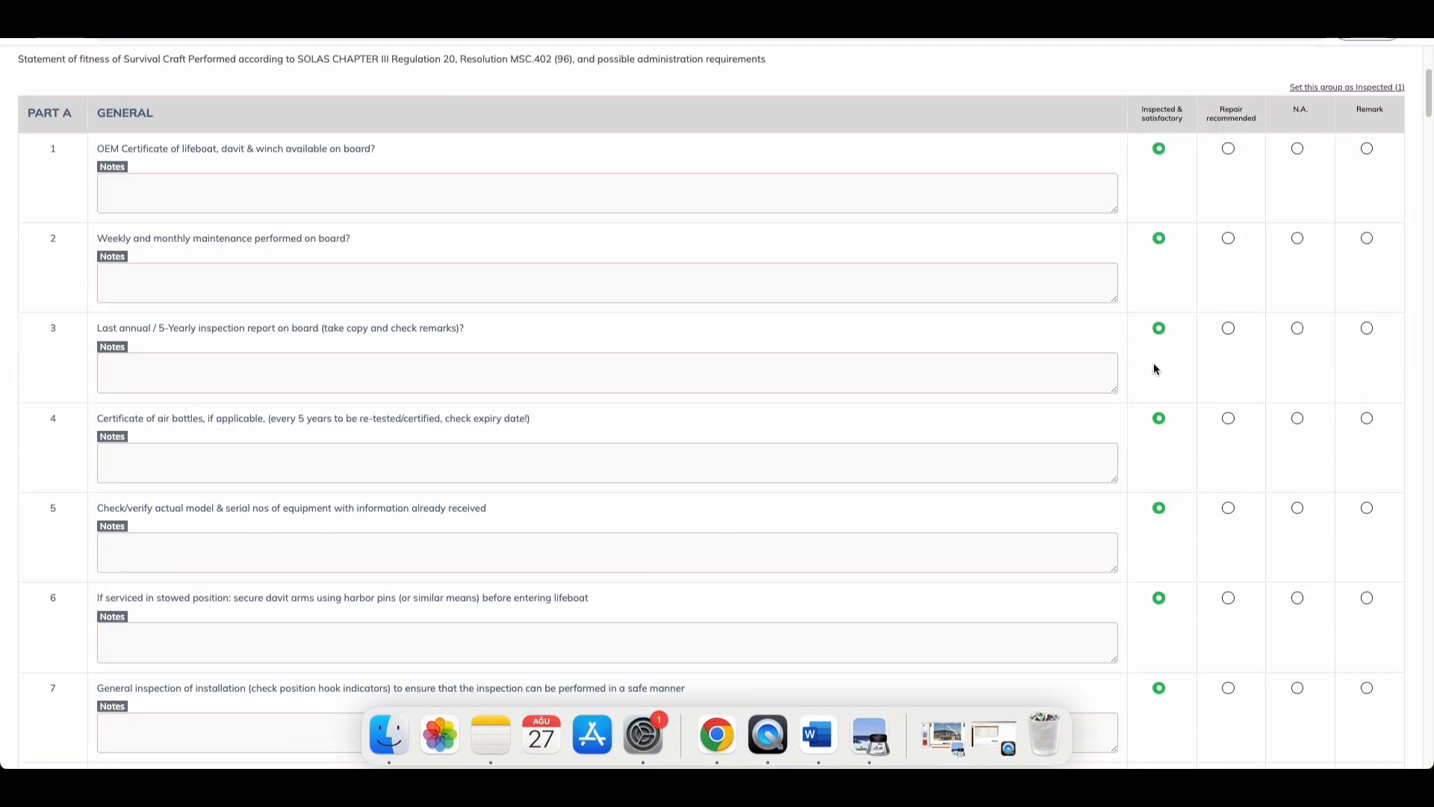
scroll(1153, 365, down, 15)
scroll(1182, 439, up, 15)
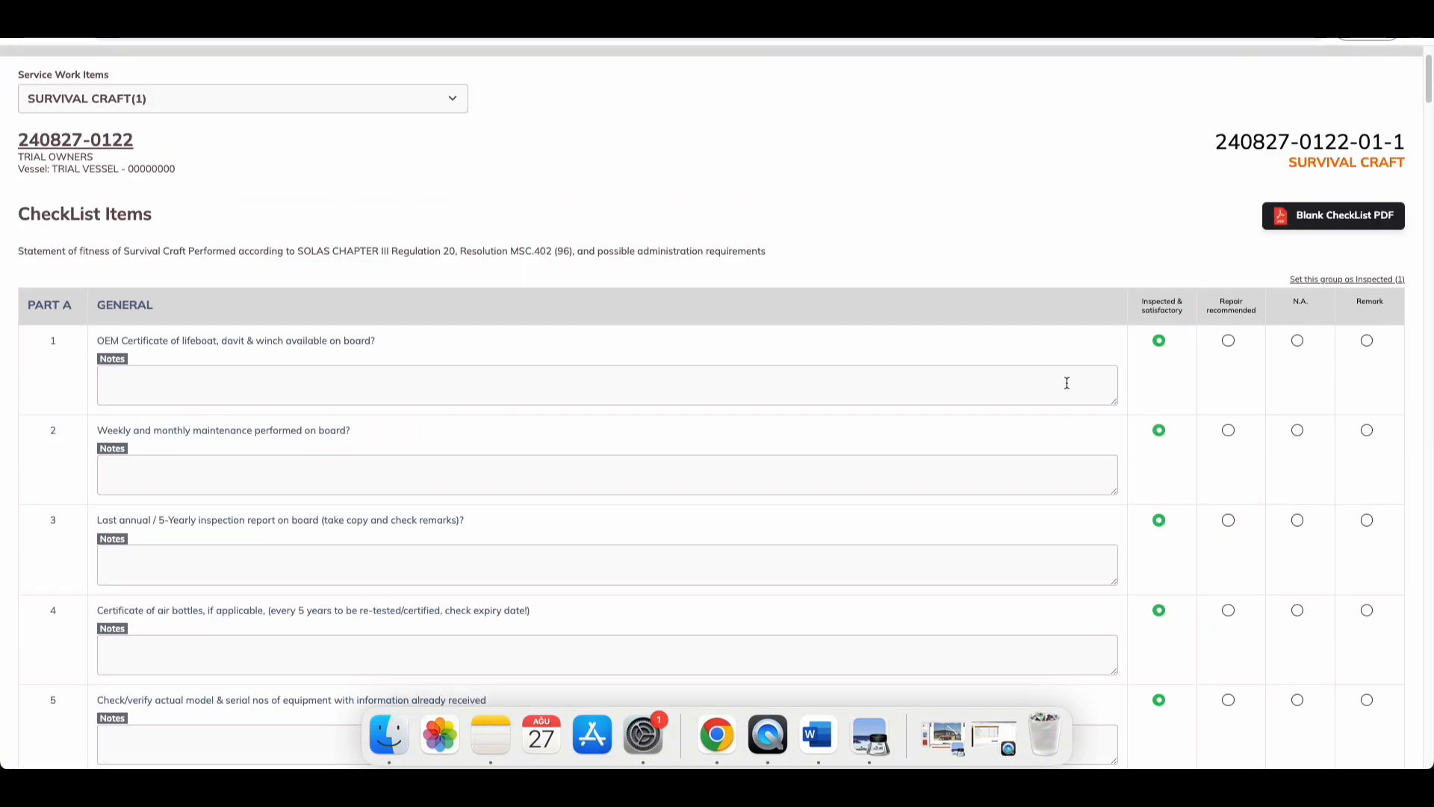
Step: Set Parts B, C and D (sprinklers) as inspected using each group's button
drag(1185, 311, 1142, 311)
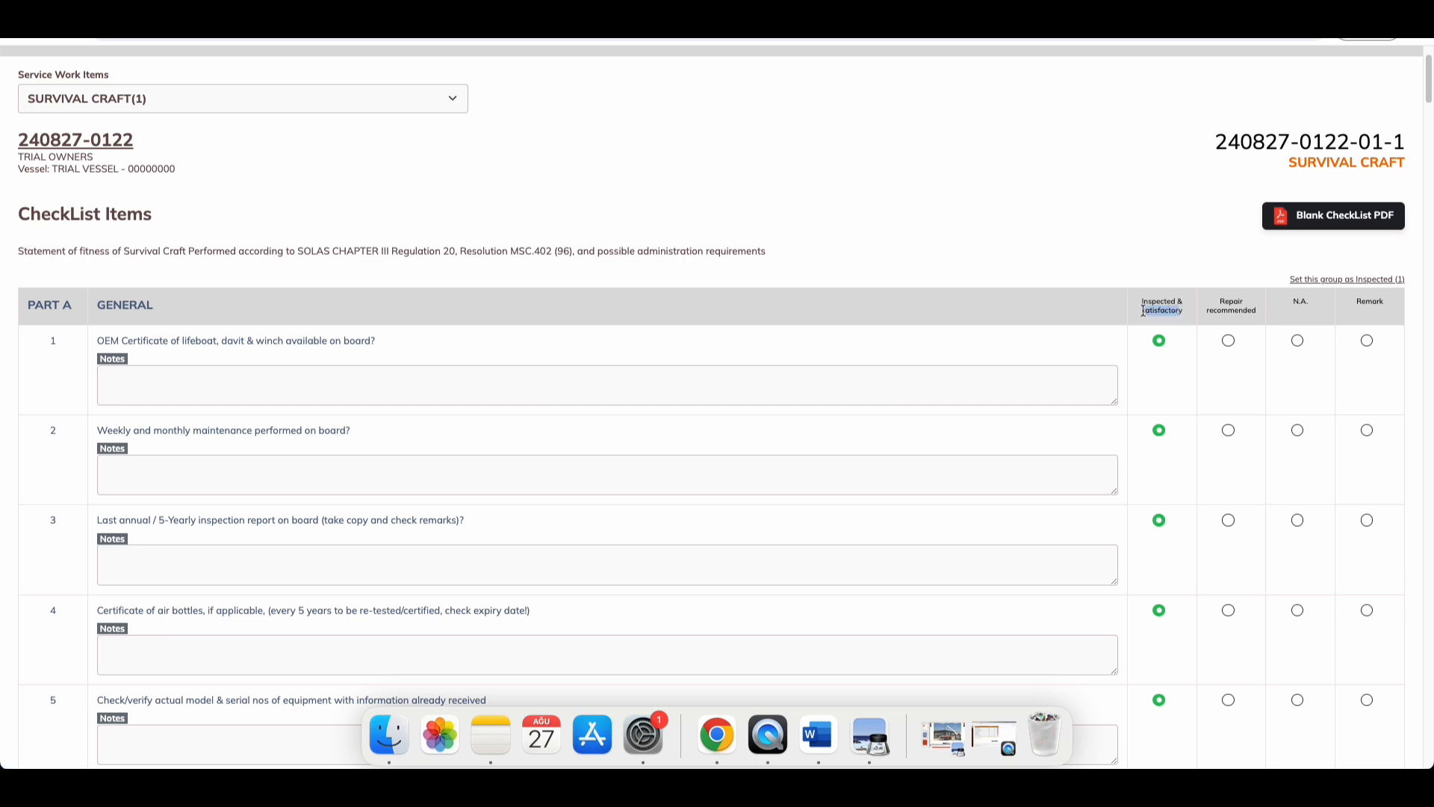
click(1181, 318)
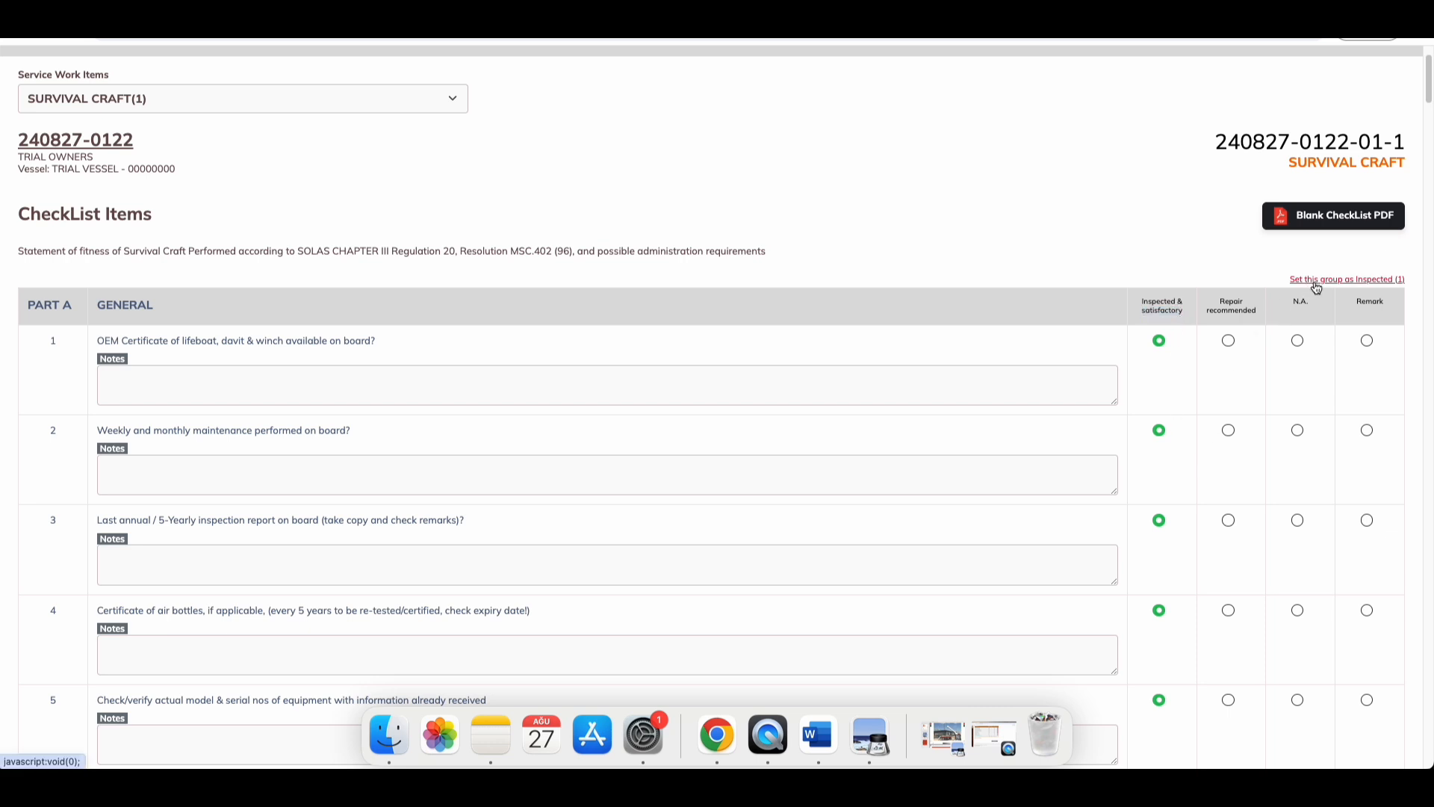
scroll(1313, 287, down, 6)
scroll(1314, 287, down, 6)
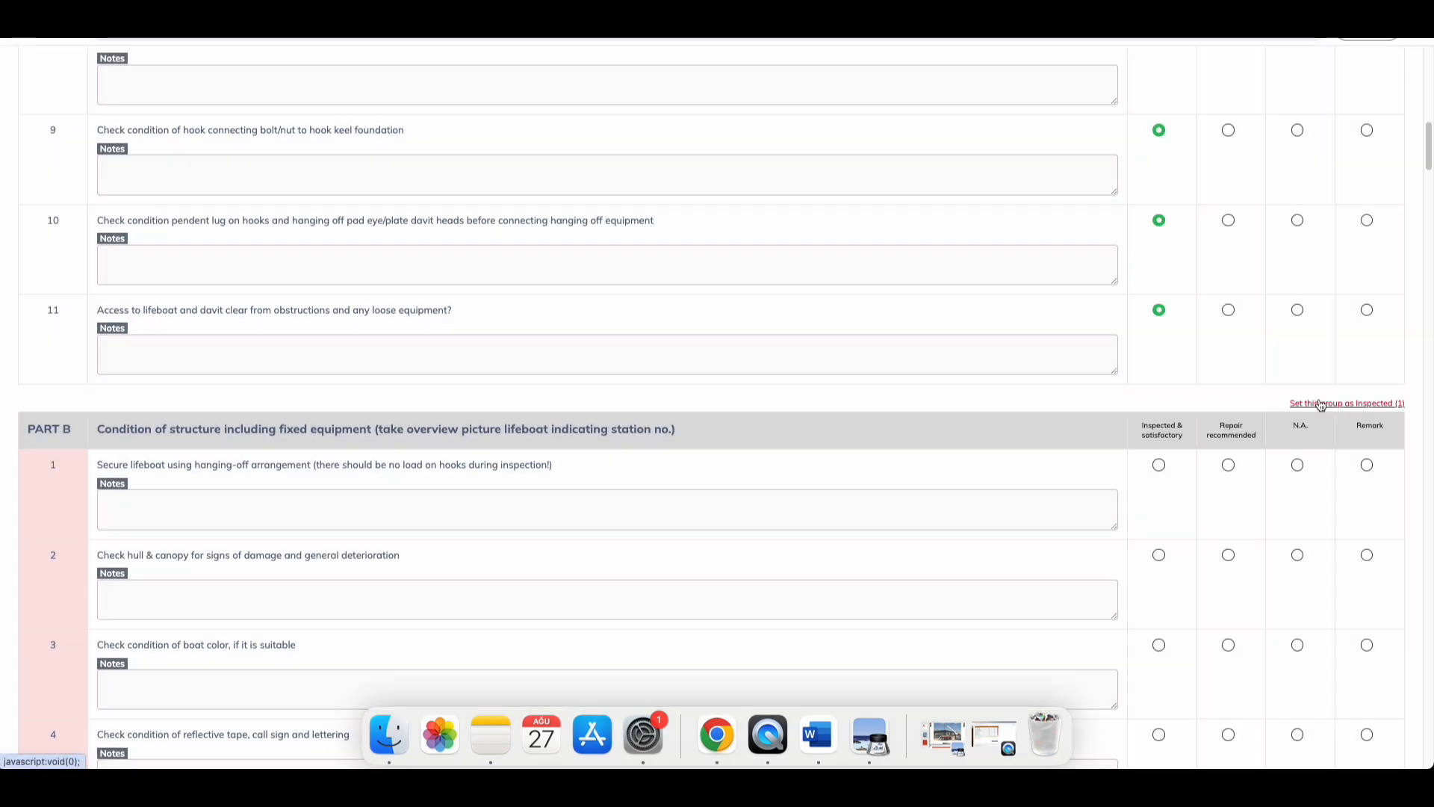
click(1320, 405)
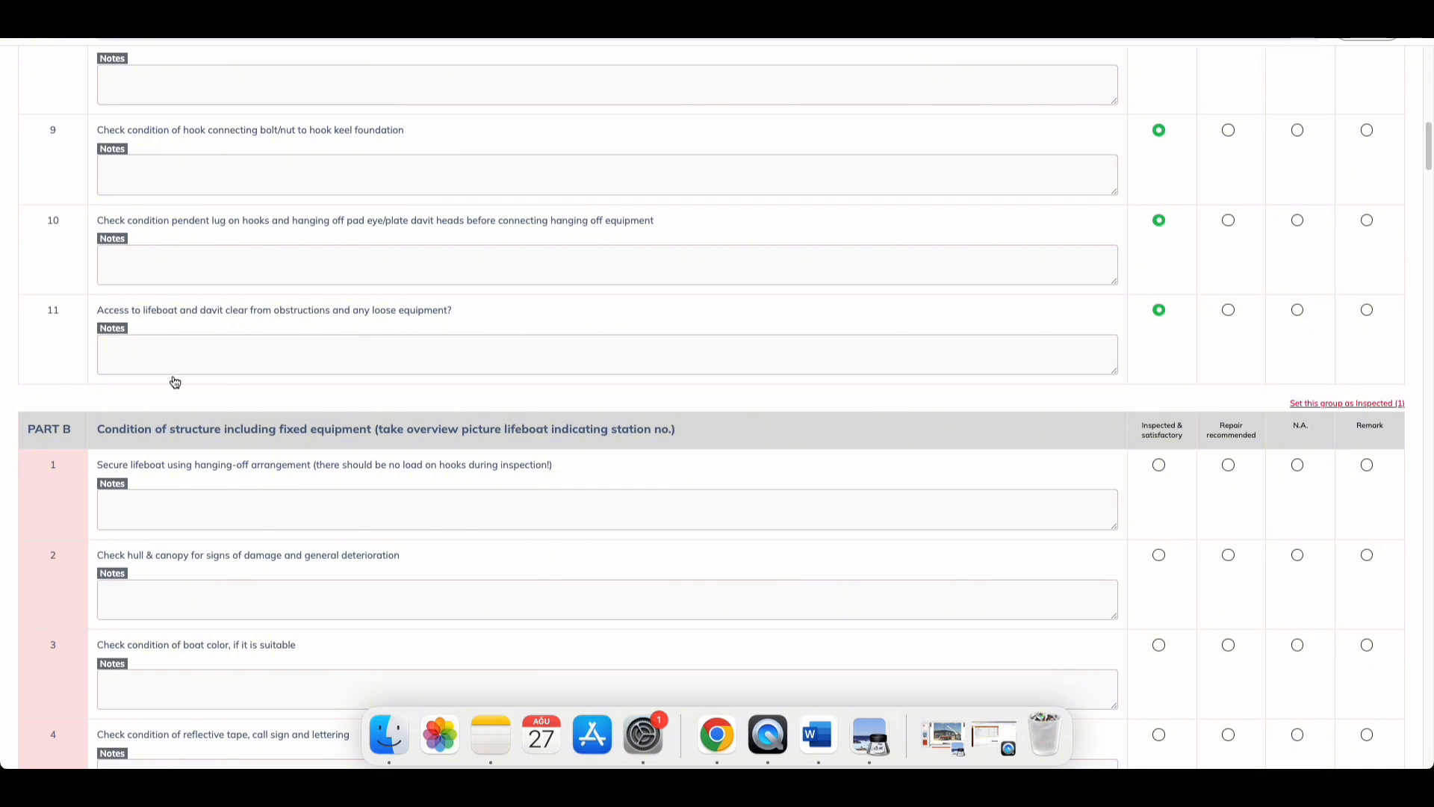
scroll(1309, 512, down, 18)
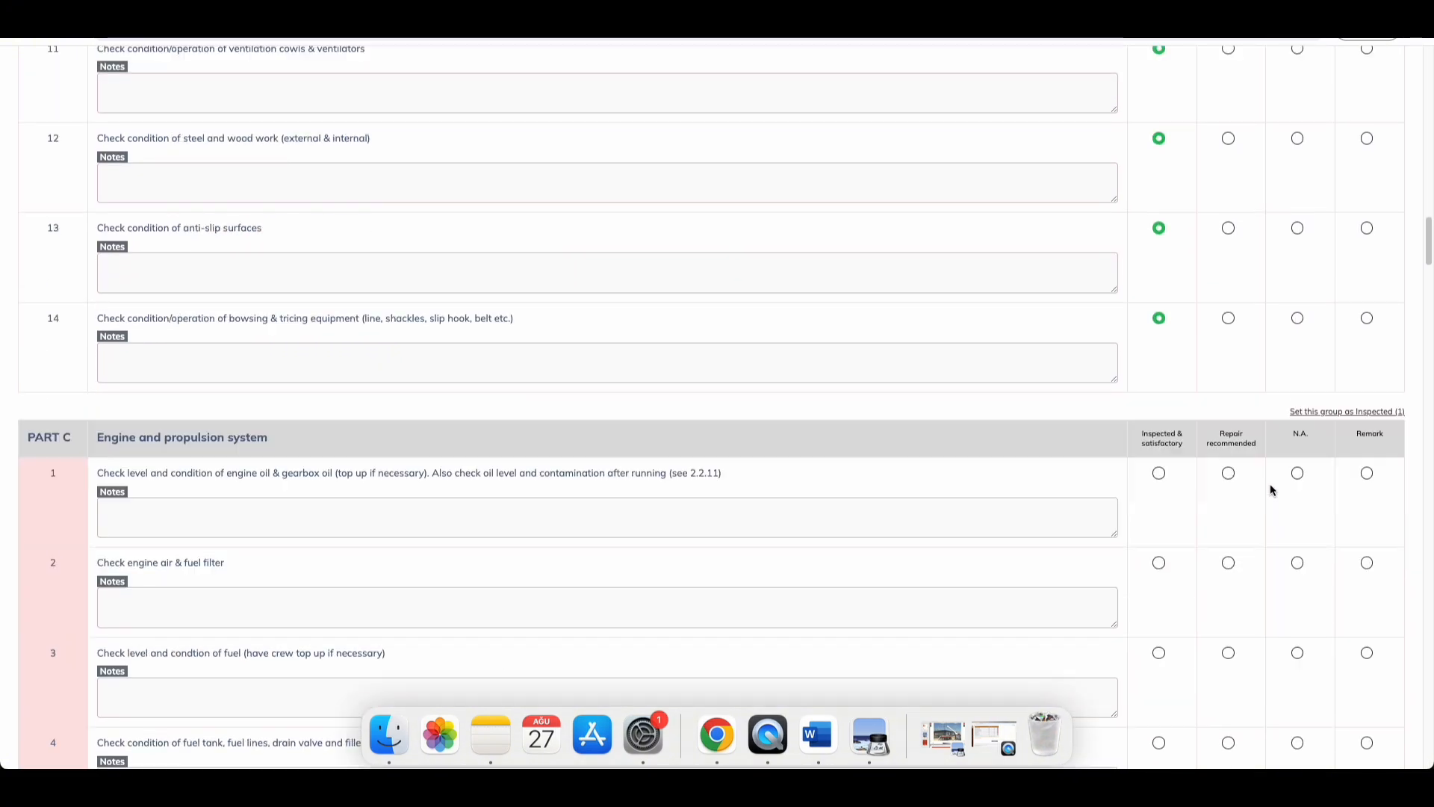
click(1316, 362)
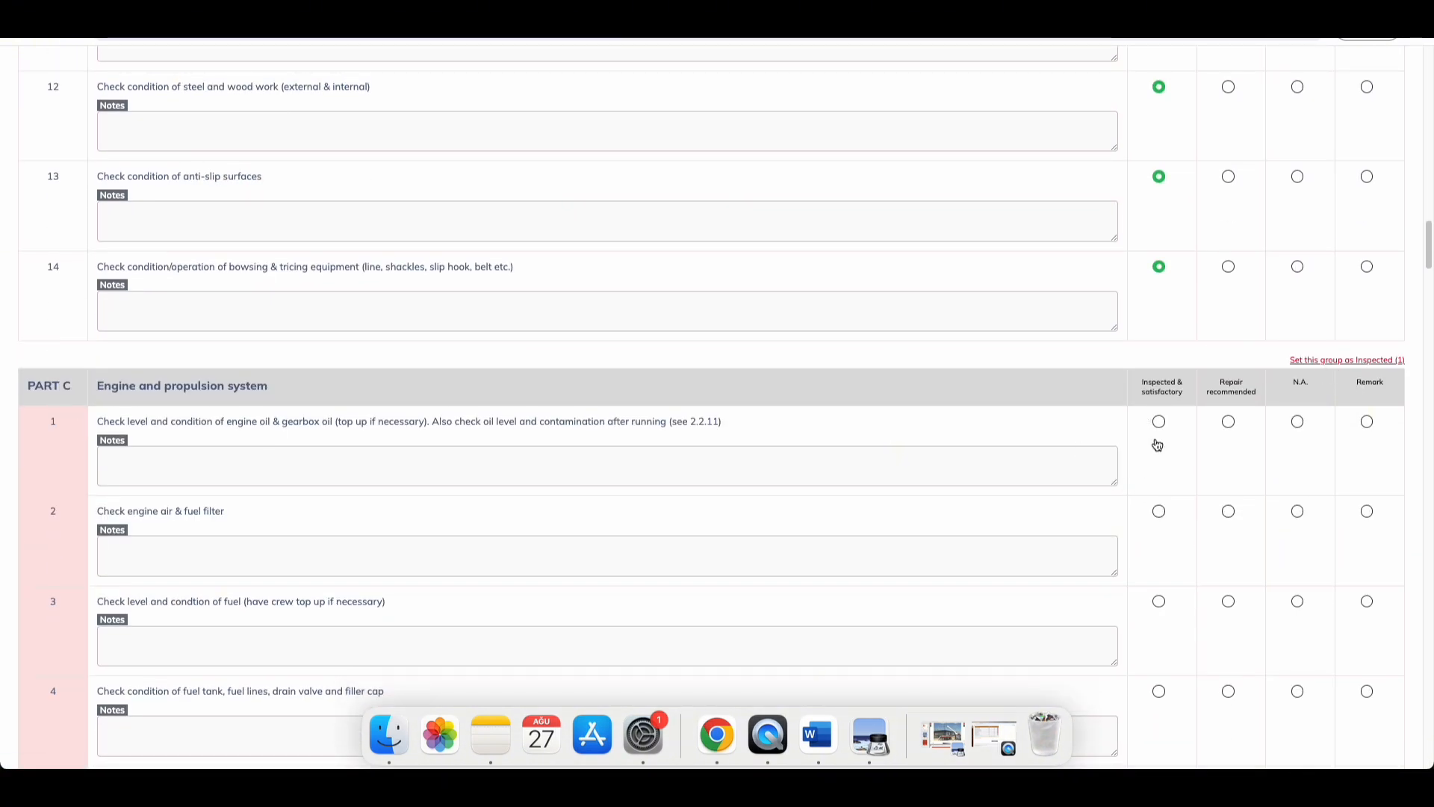
scroll(1176, 434, down, 20)
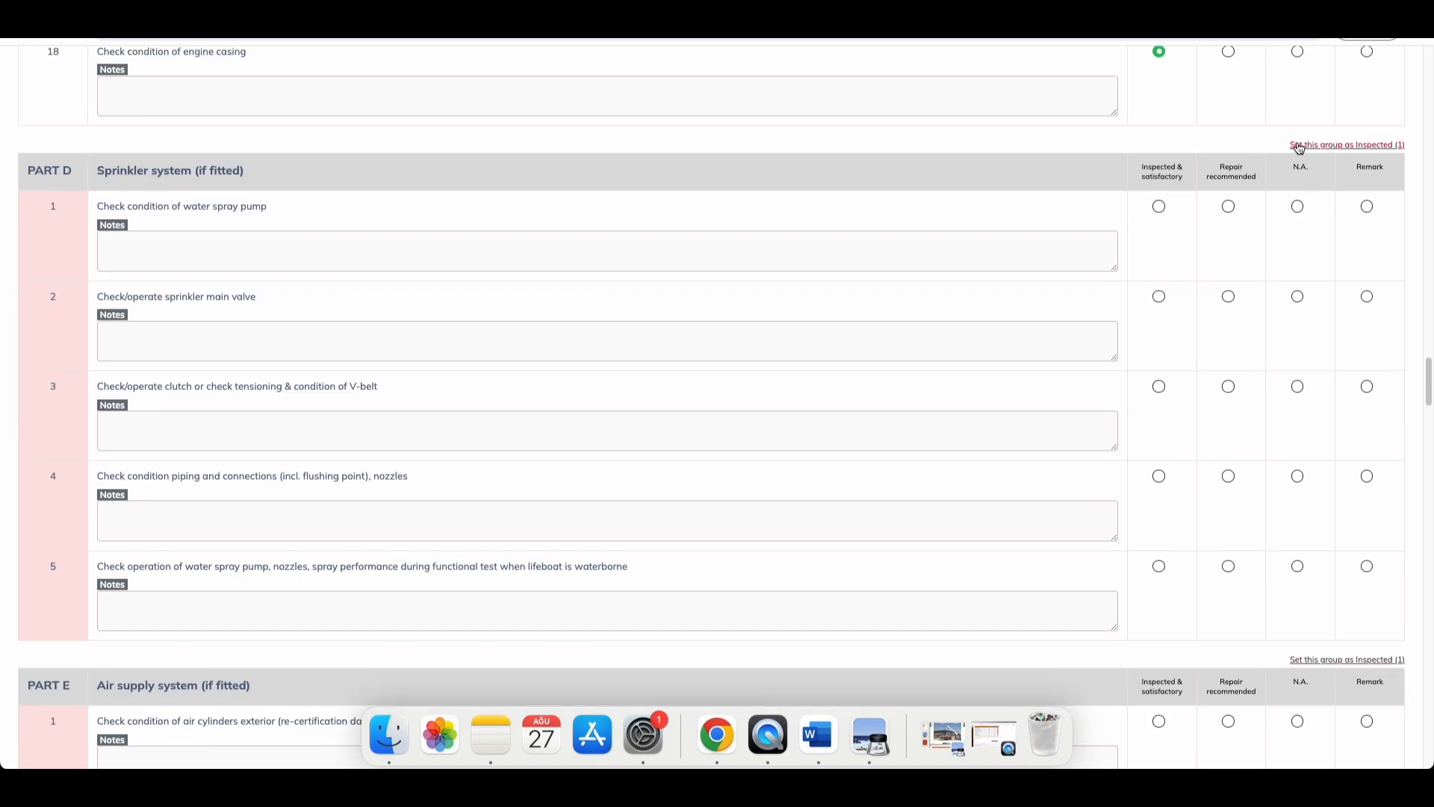
click(1300, 148)
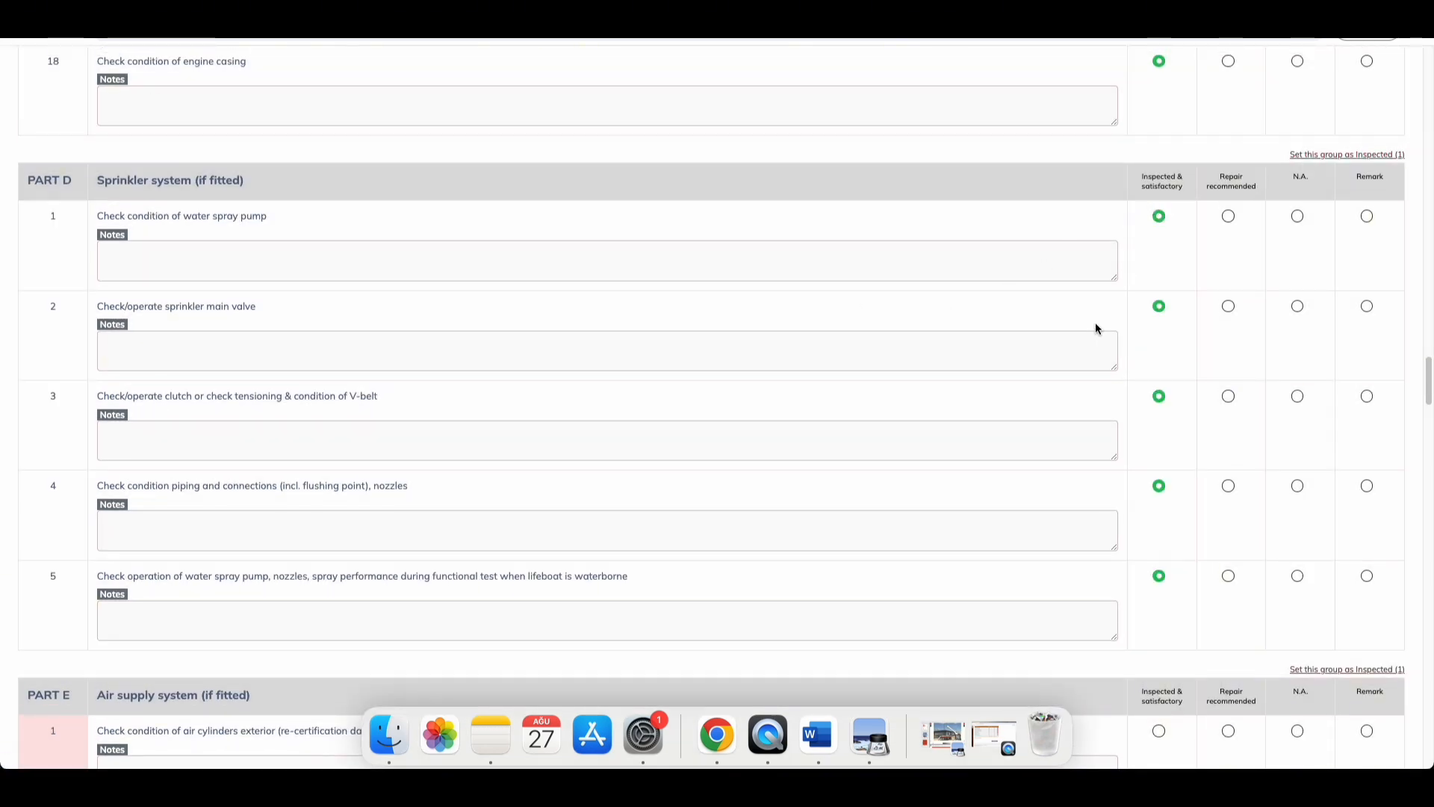
Step: Set Parts F (manoeuvring) and G (electrical) as inspected, and mark the Part H bilge pump satisfactory
scroll(1121, 411, down, 10)
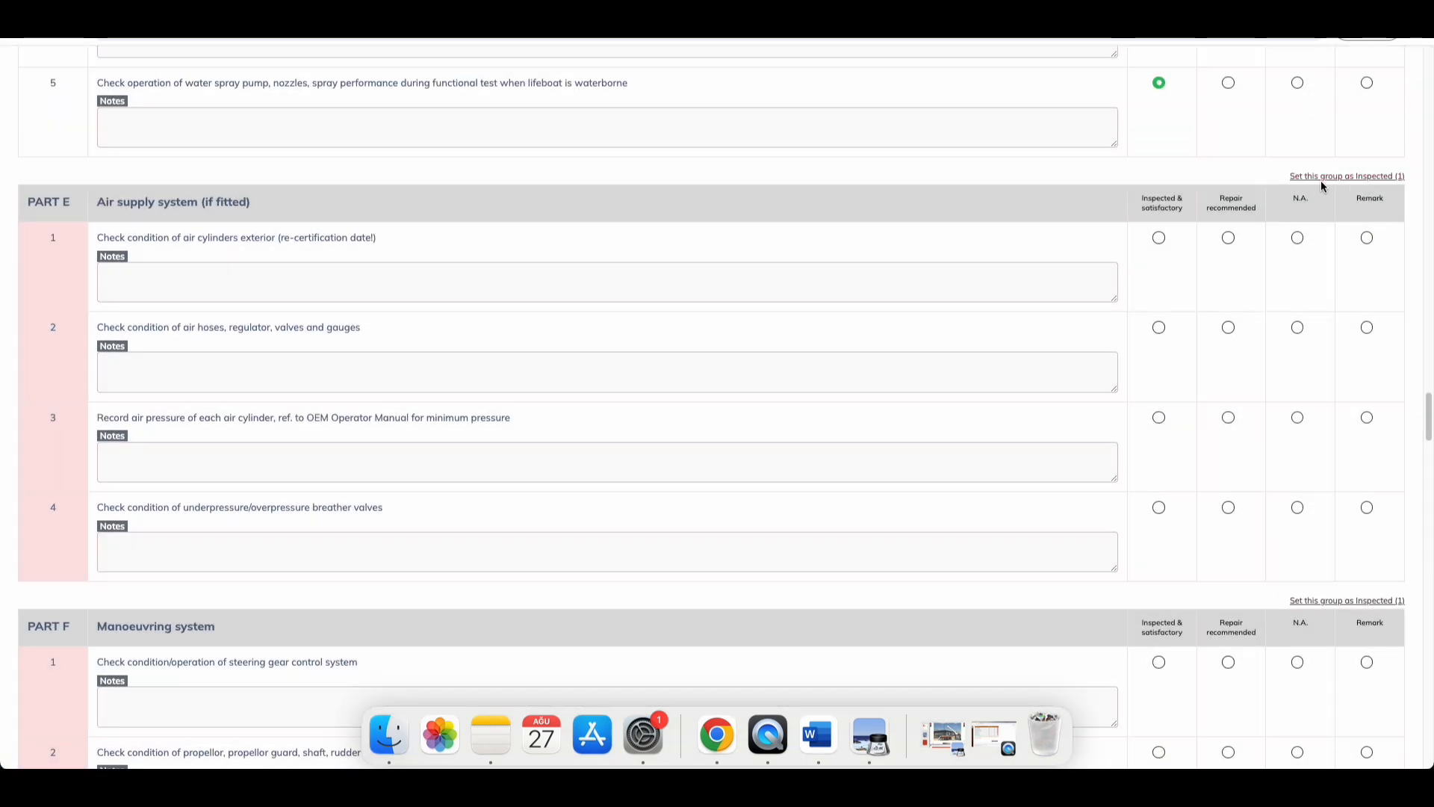
scroll(1178, 397, down, 10)
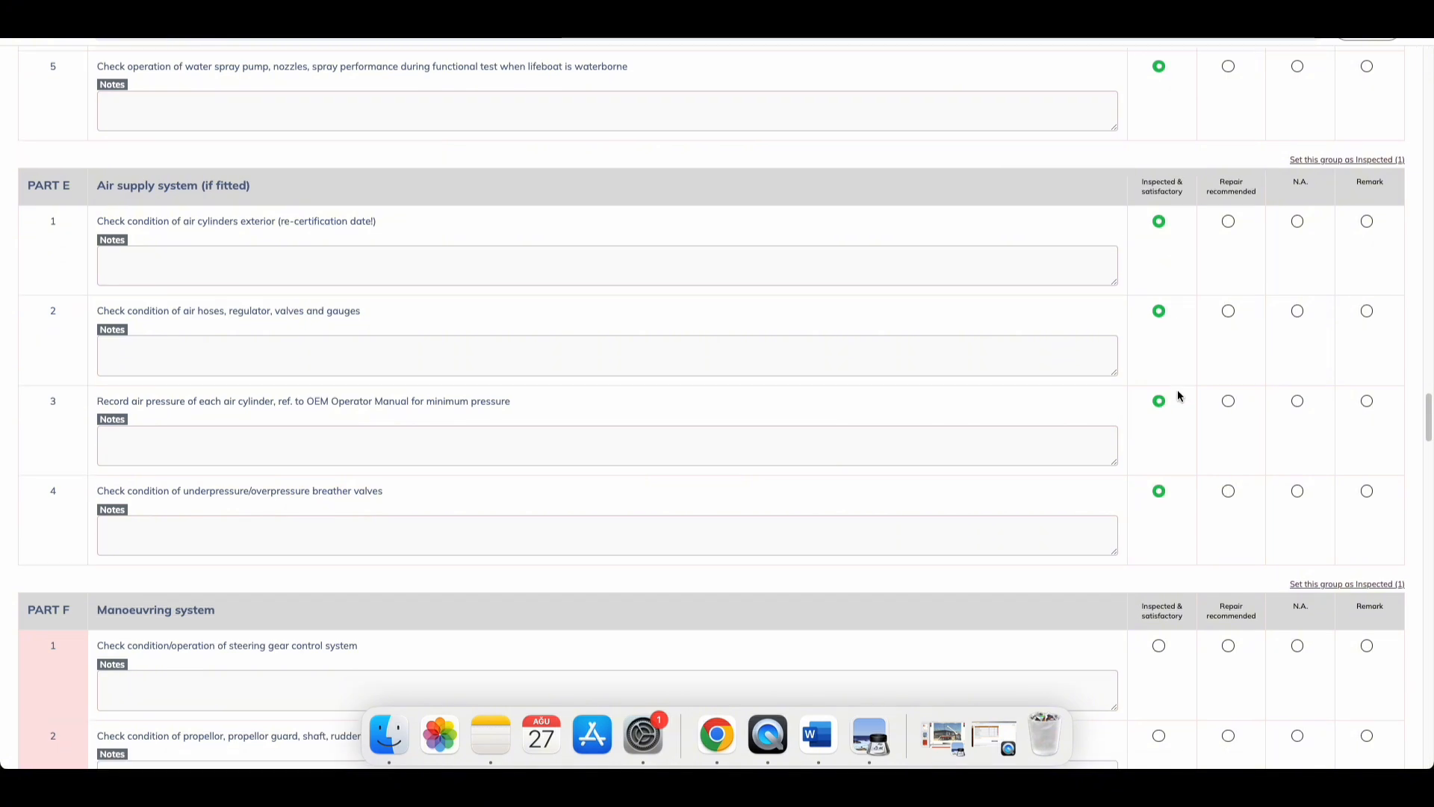
click(1347, 178)
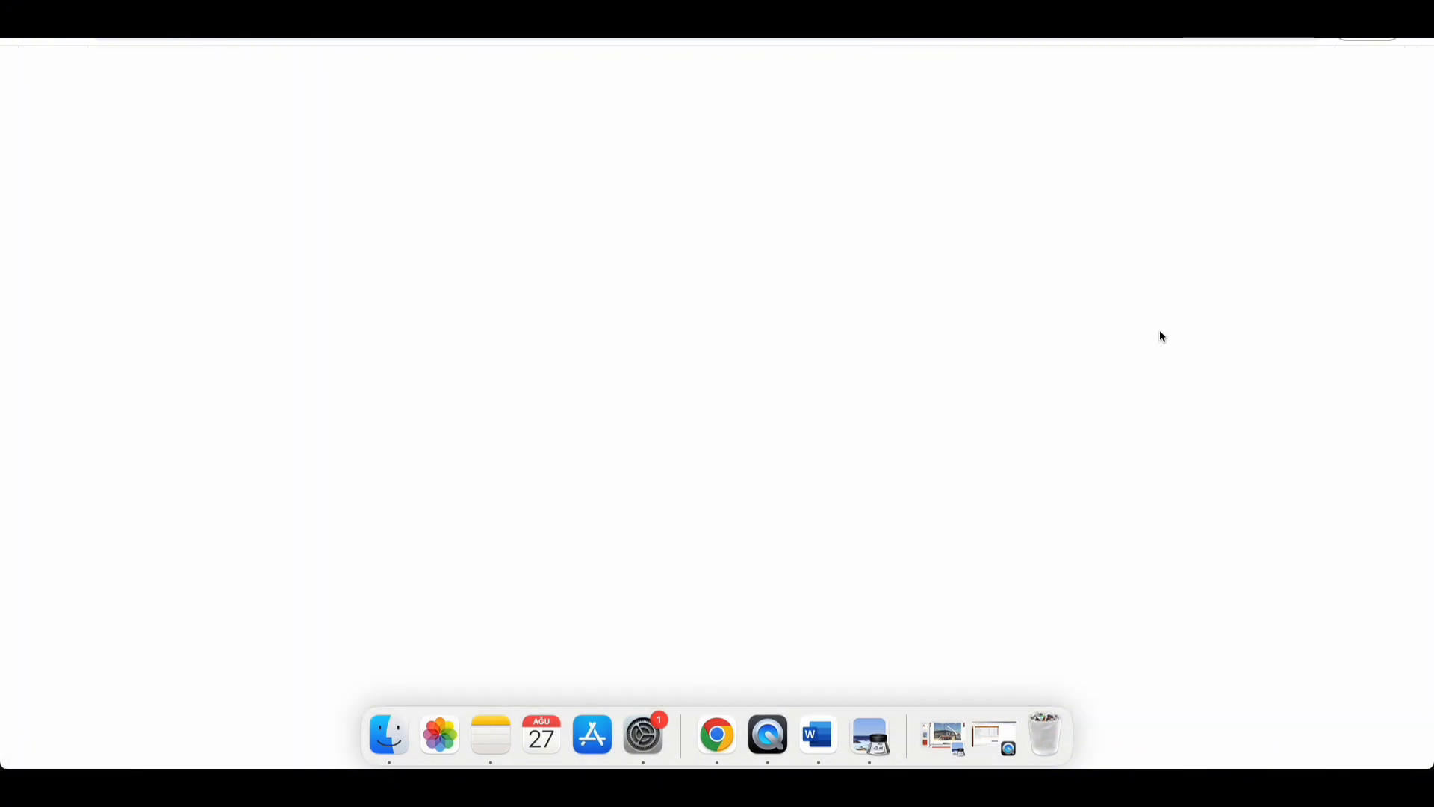
scroll(1197, 385, down, 6)
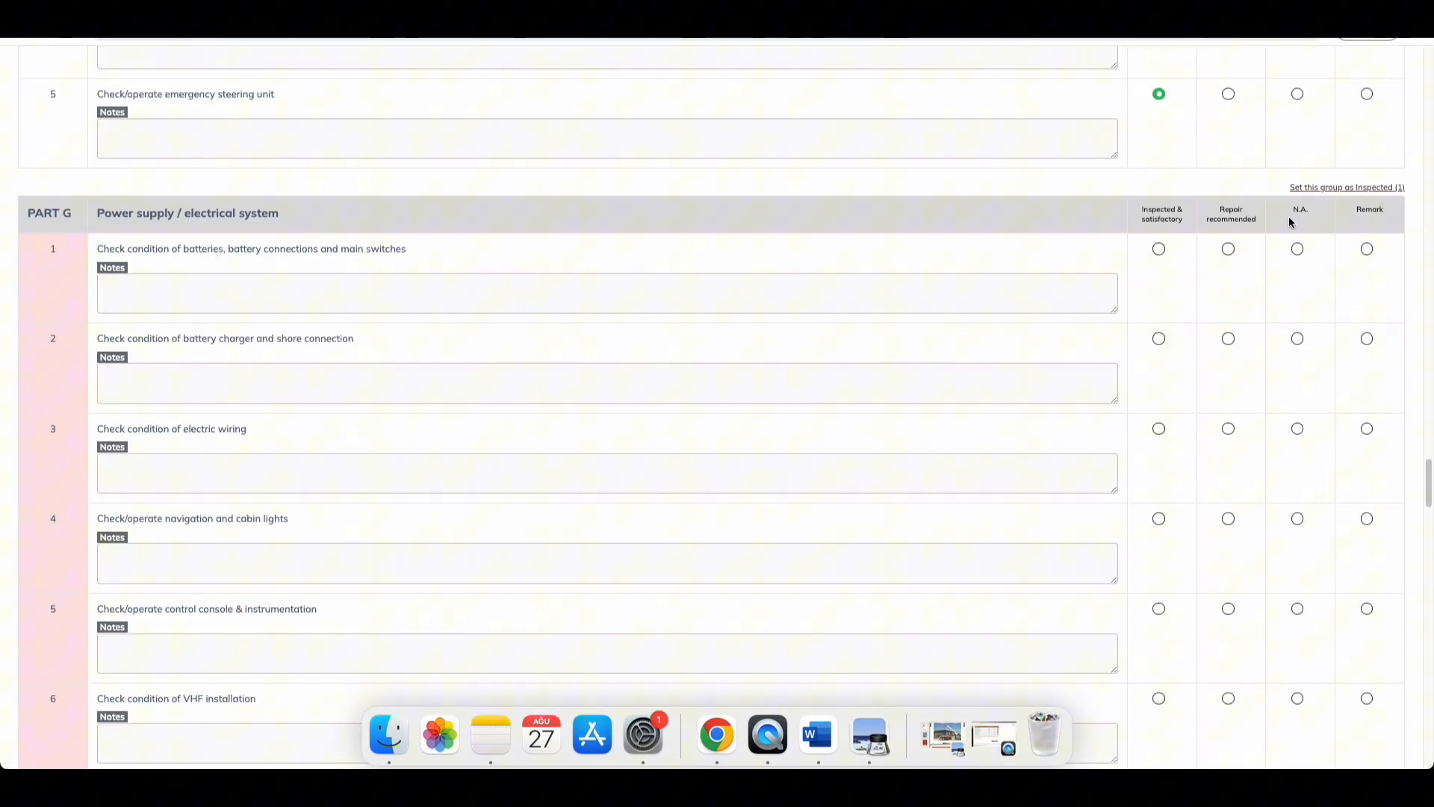
click(1341, 189)
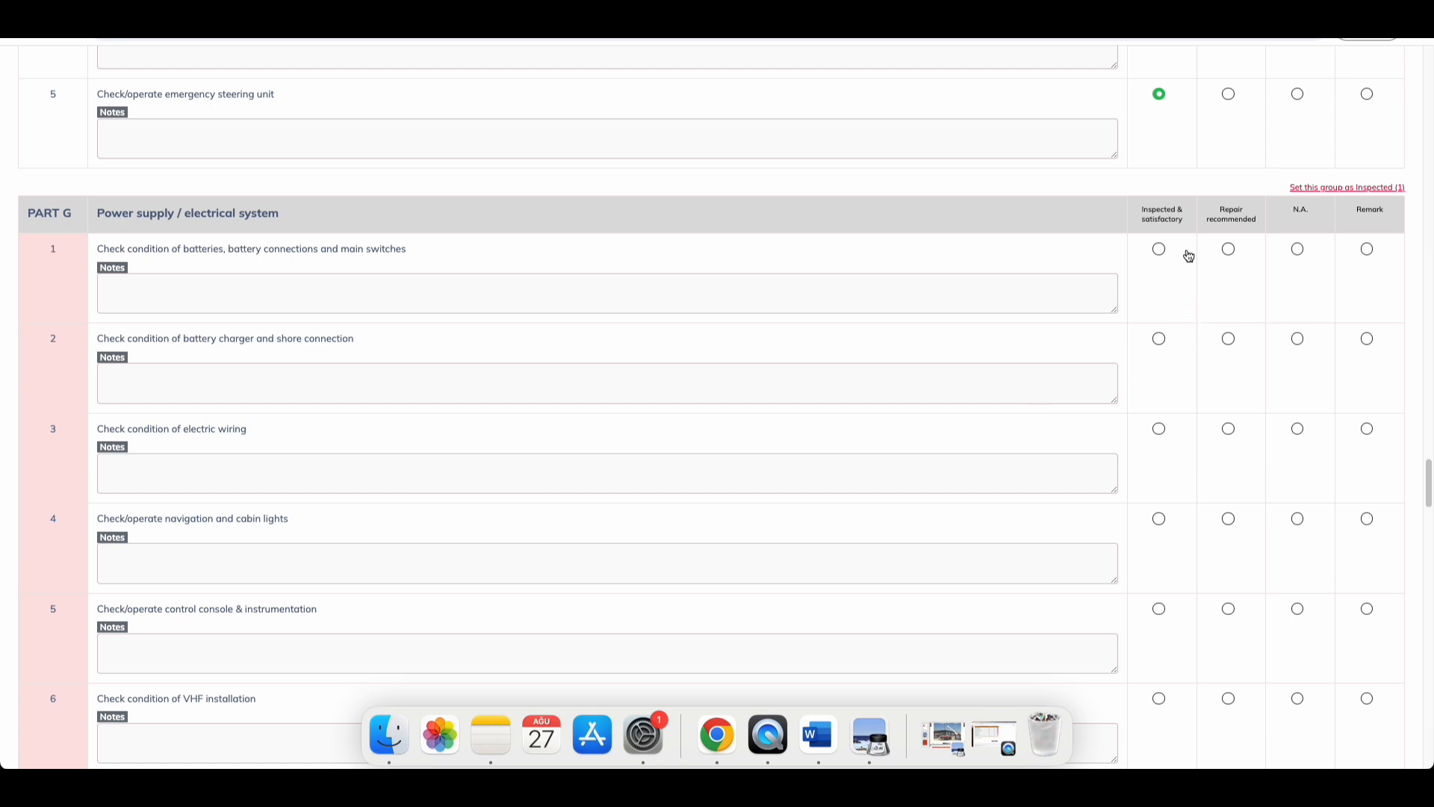
scroll(1195, 373, down, 7)
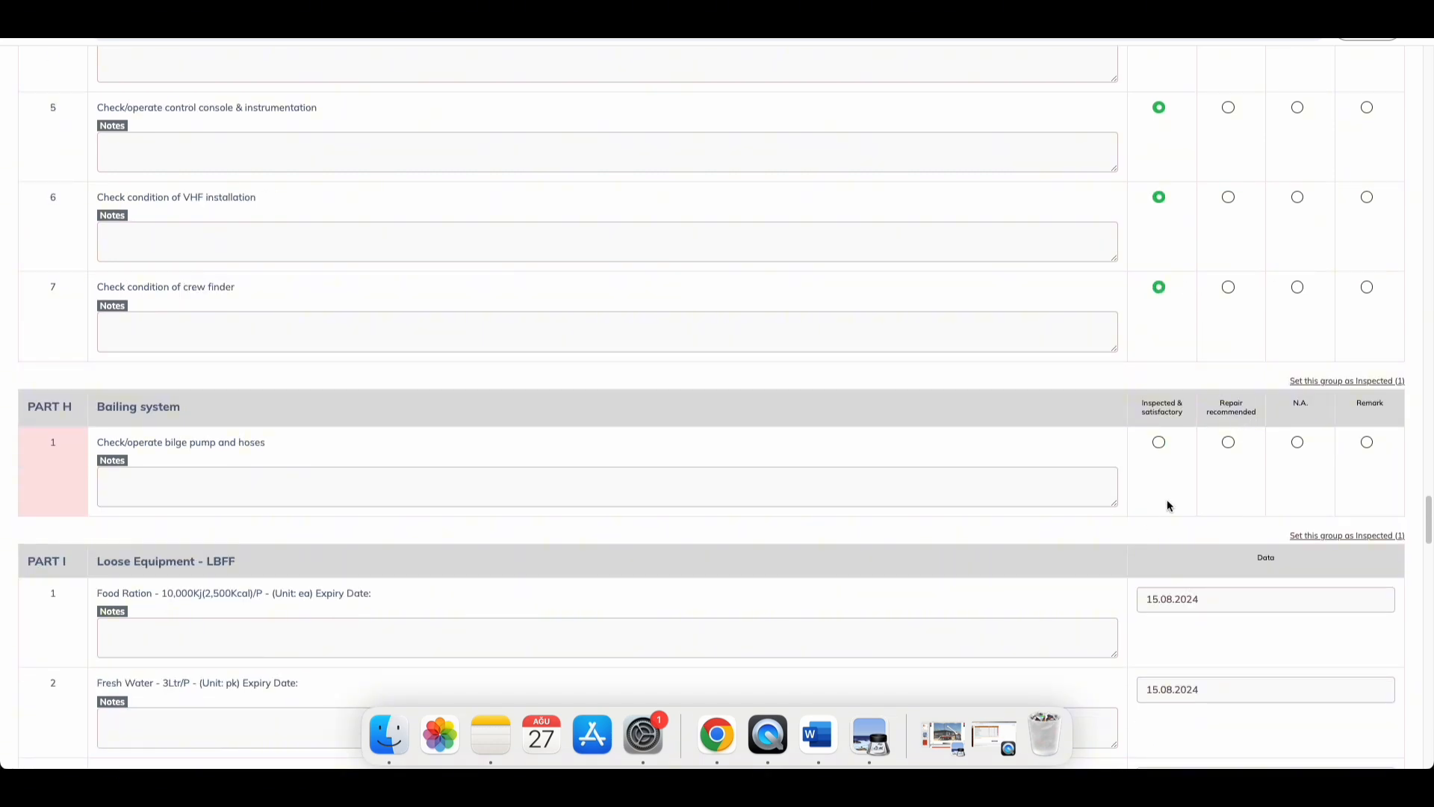
click(1160, 442)
scroll(1180, 373, down, 7)
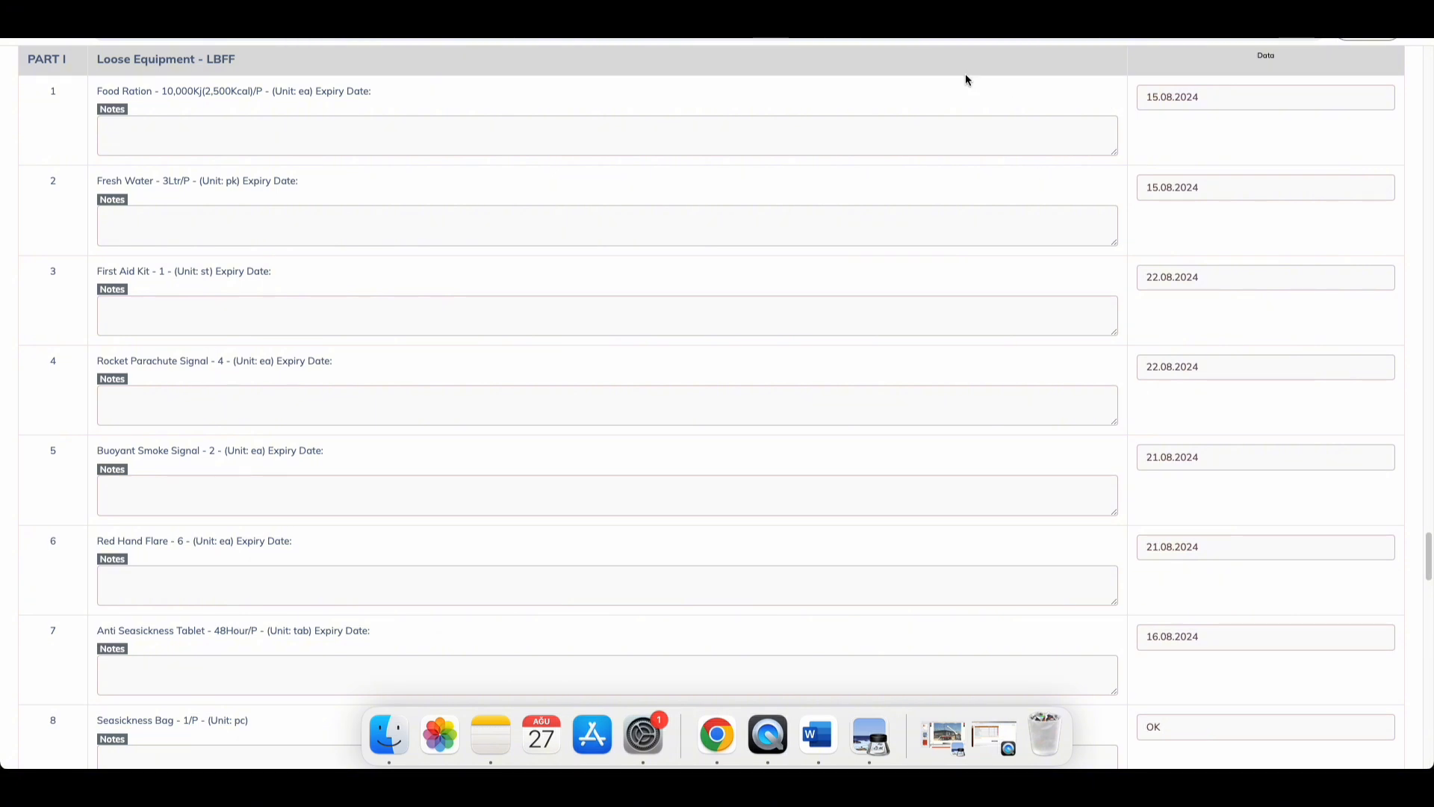
scroll(1159, 233, down, 20)
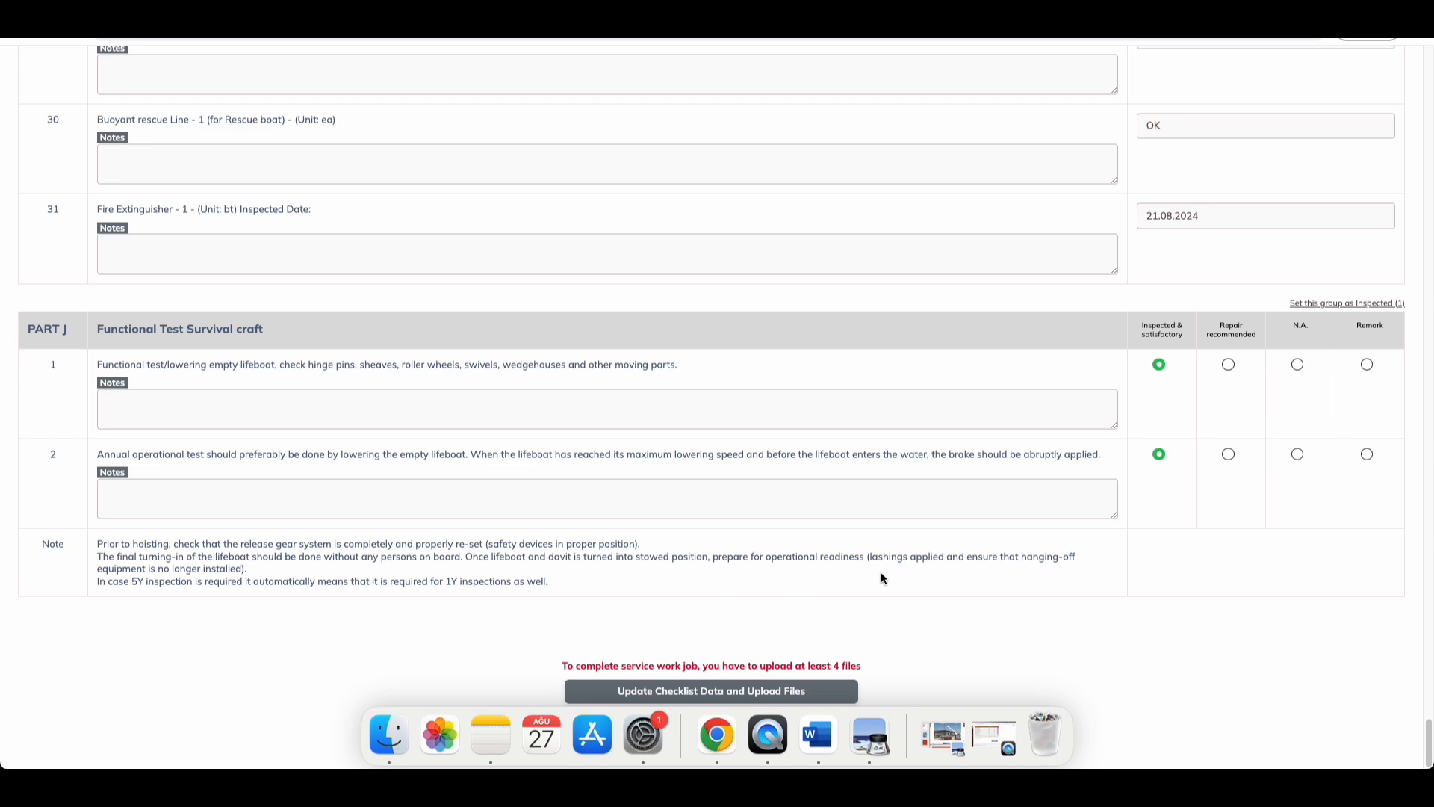
scroll(717, 638, up, 20)
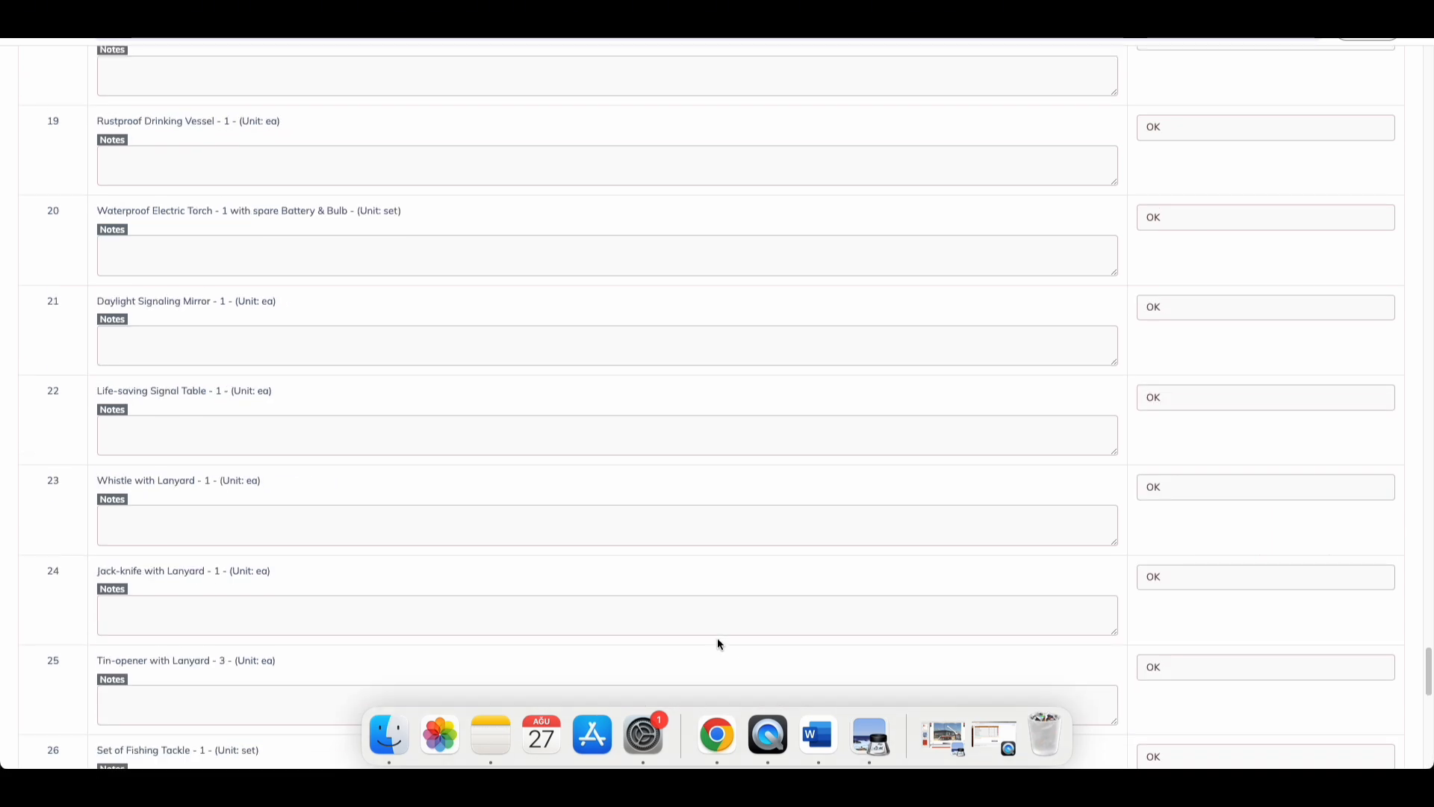
scroll(718, 639, up, 20)
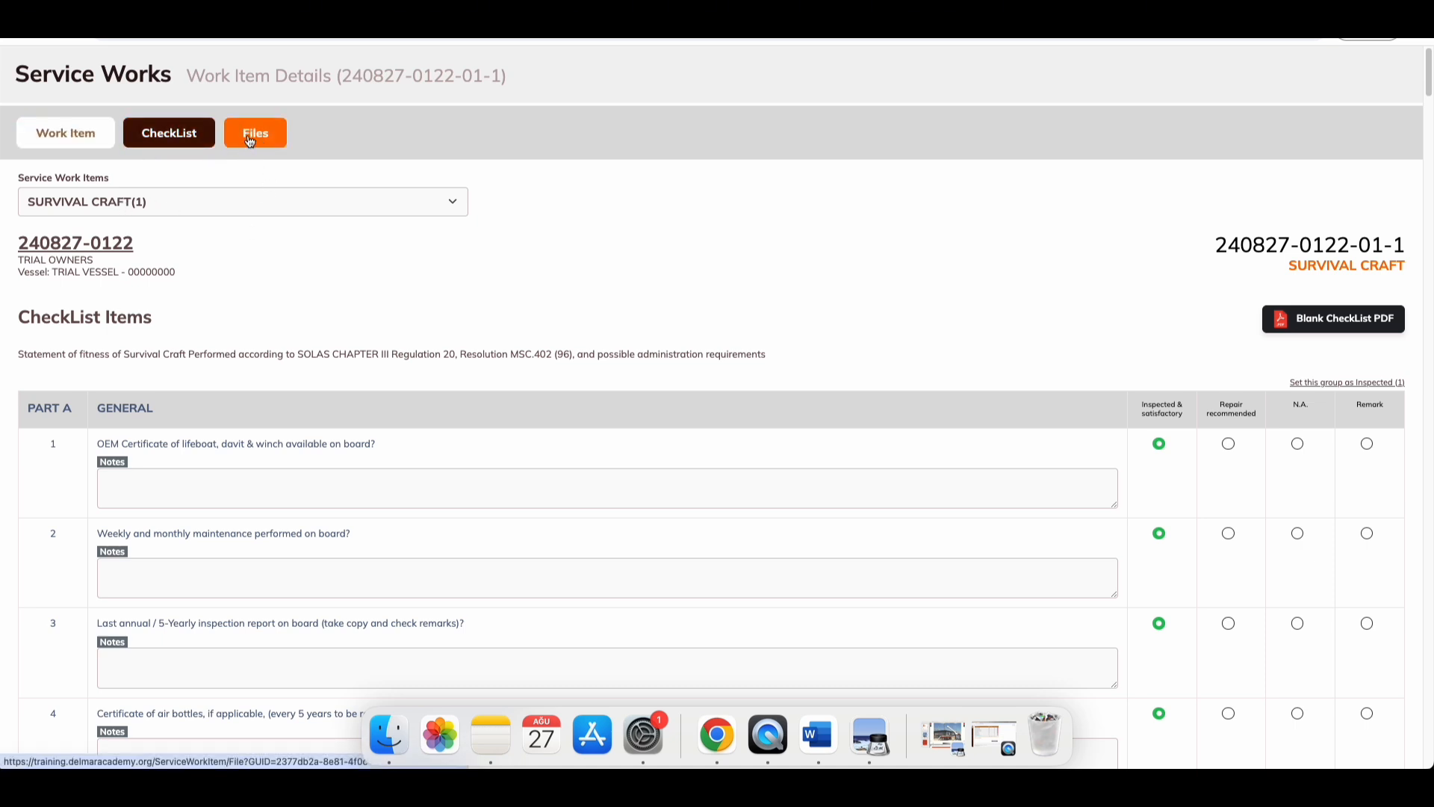
scroll(442, 399, down, 20)
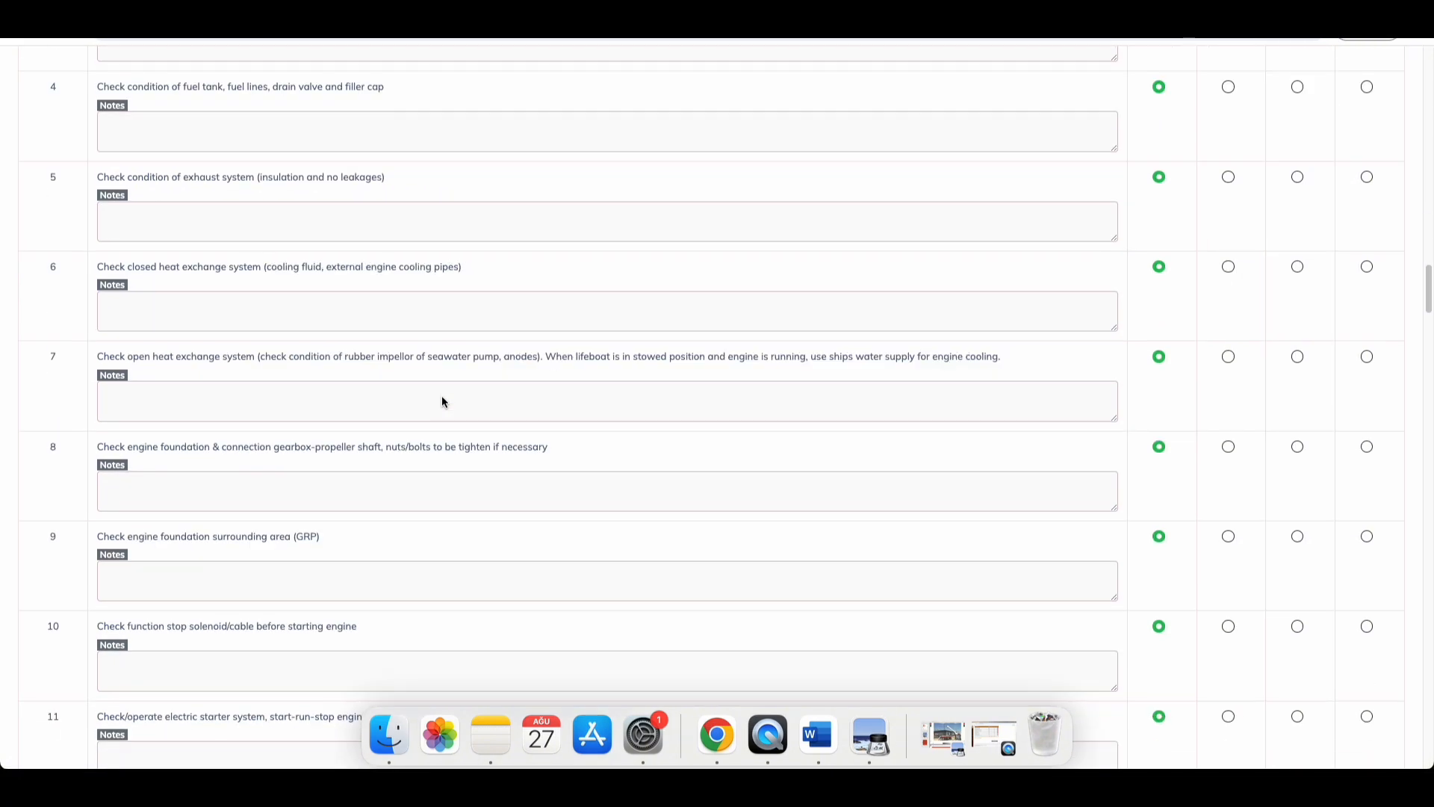
scroll(442, 401, down, 20)
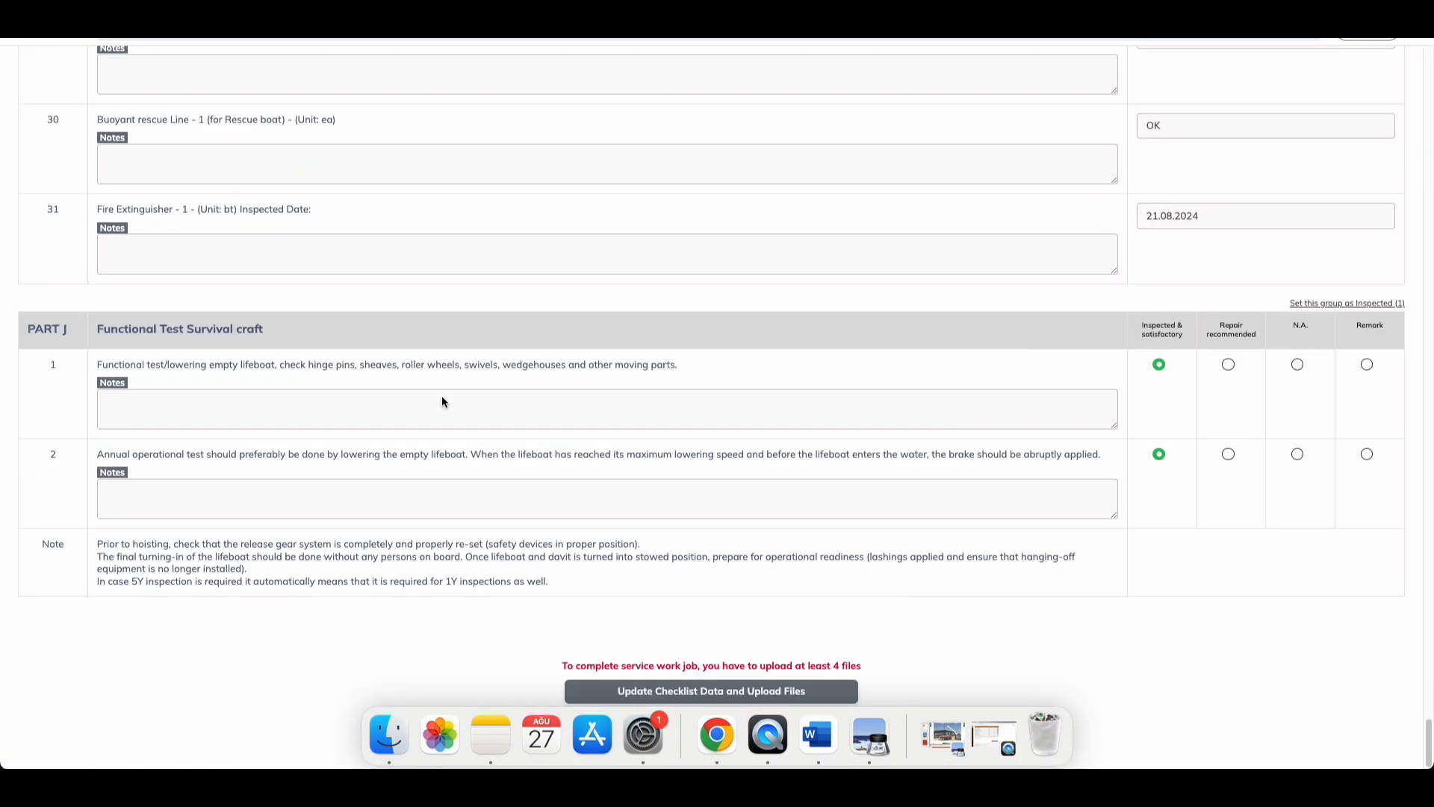
drag(619, 666, 828, 660)
click(848, 665)
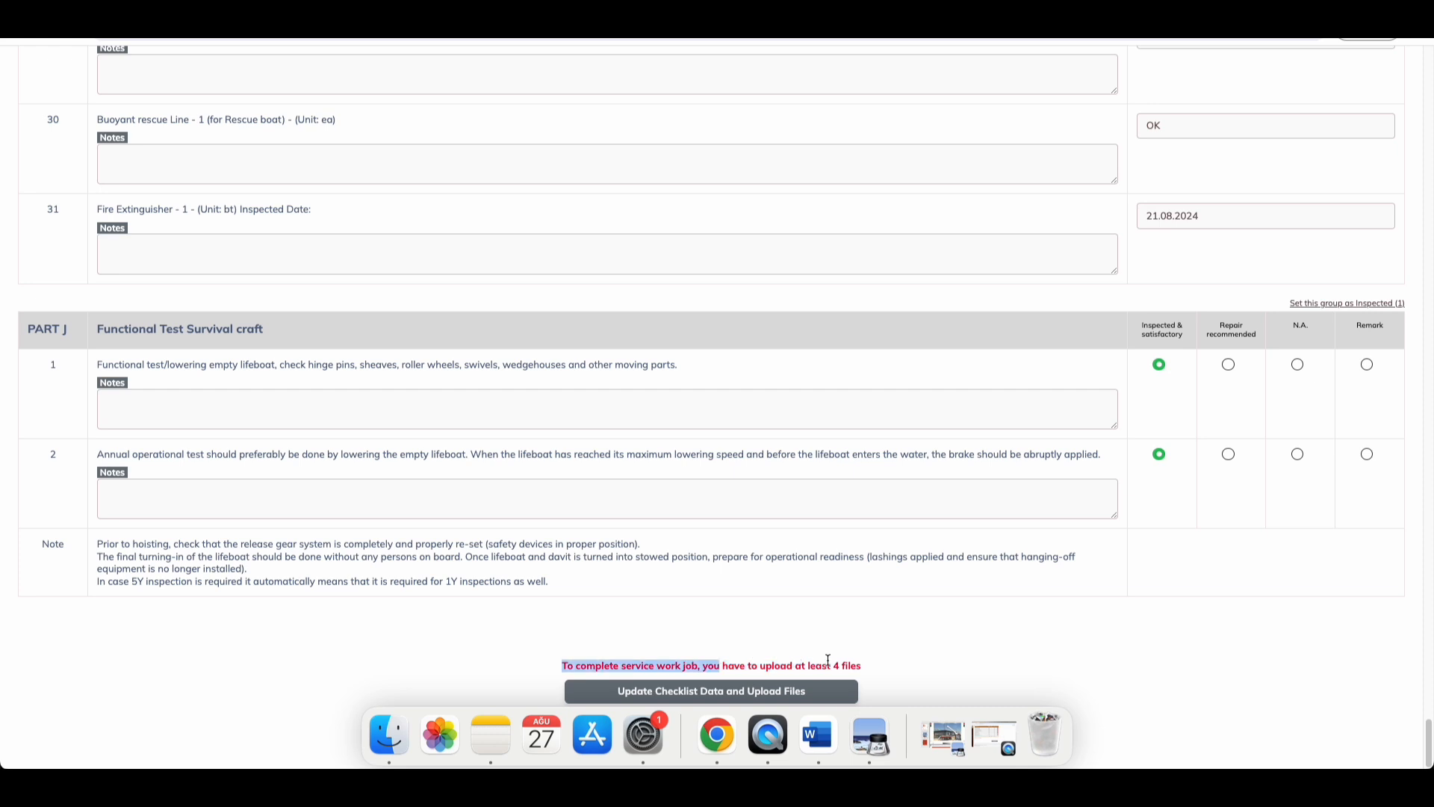
click(858, 664)
scroll(702, 626, up, 2)
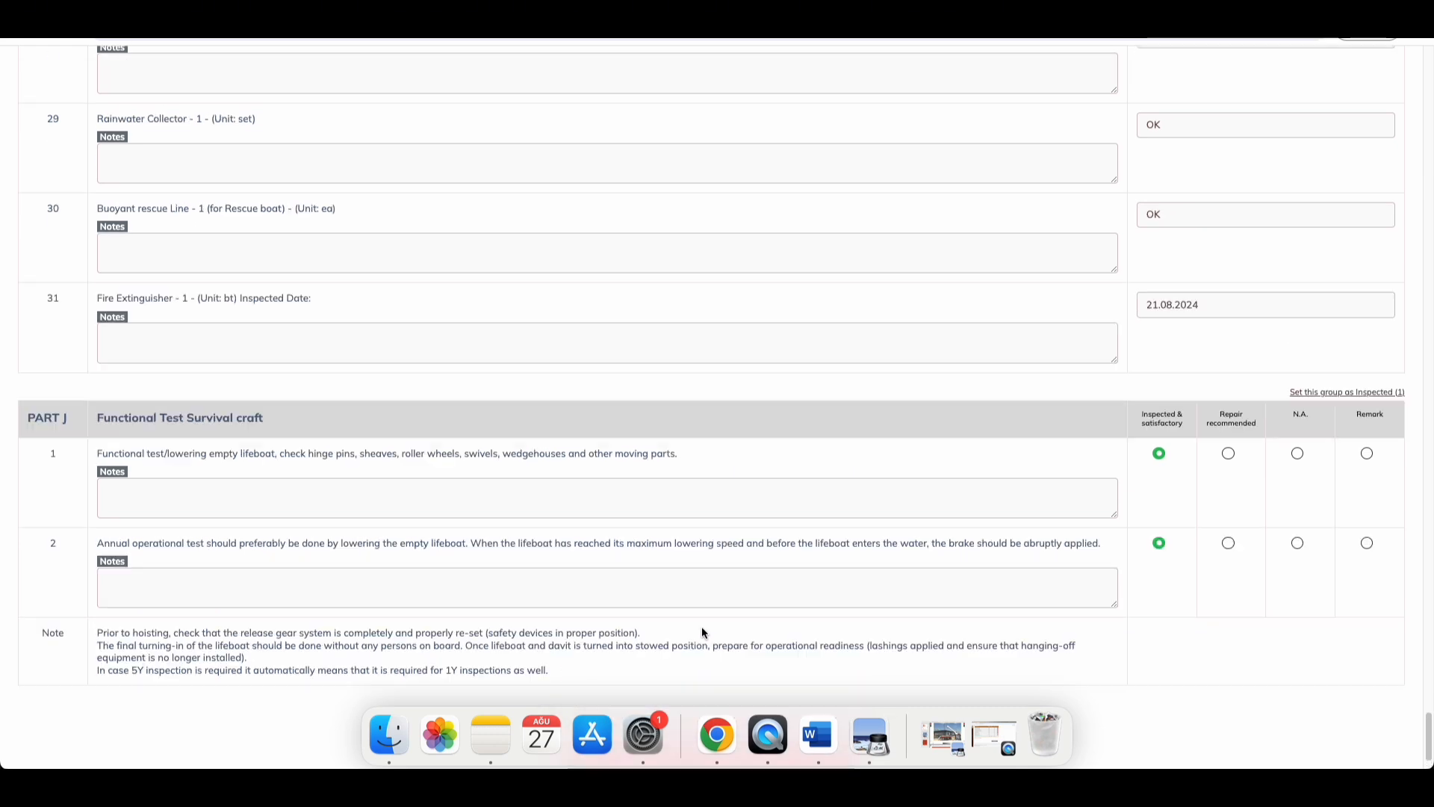
scroll(704, 626, down, 2)
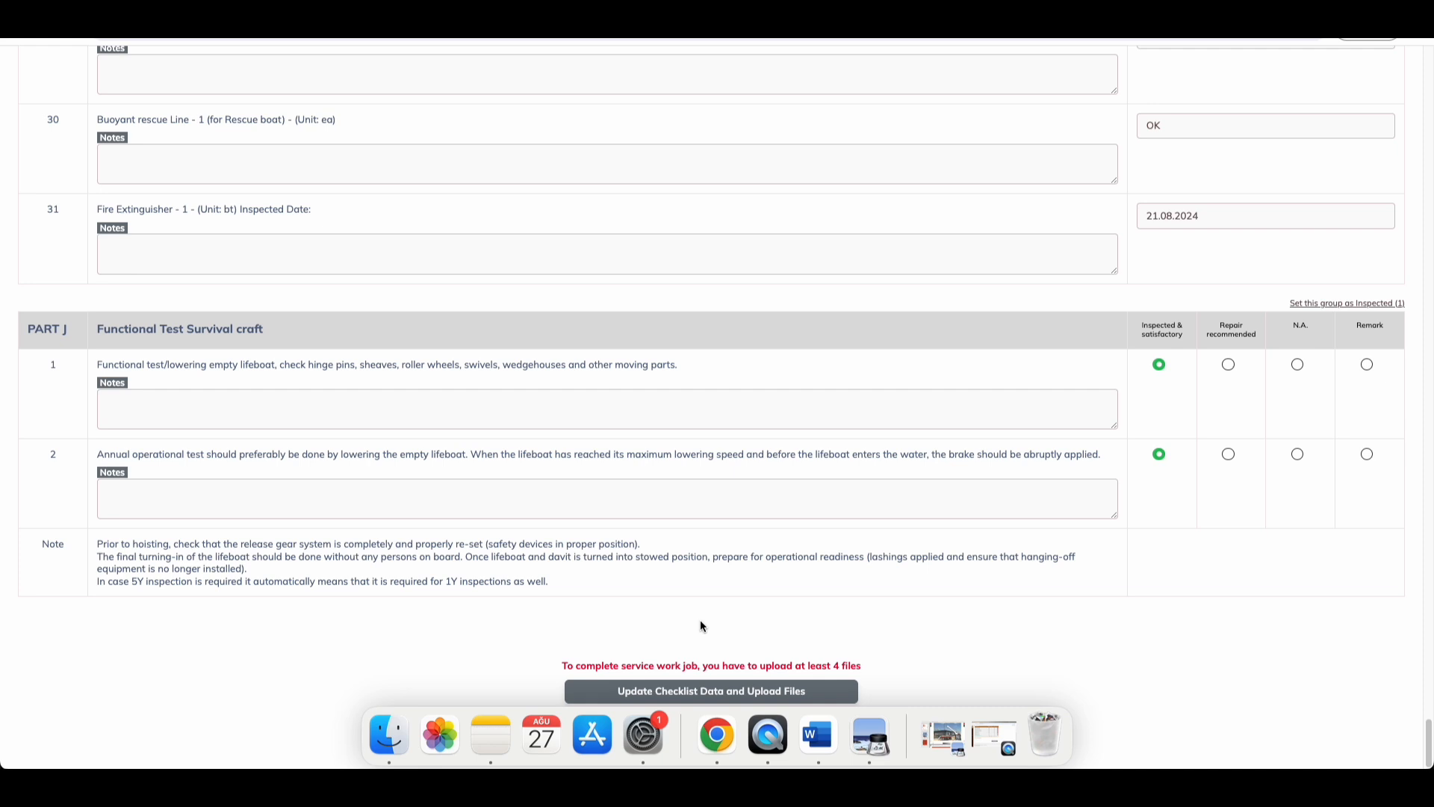
click(687, 698)
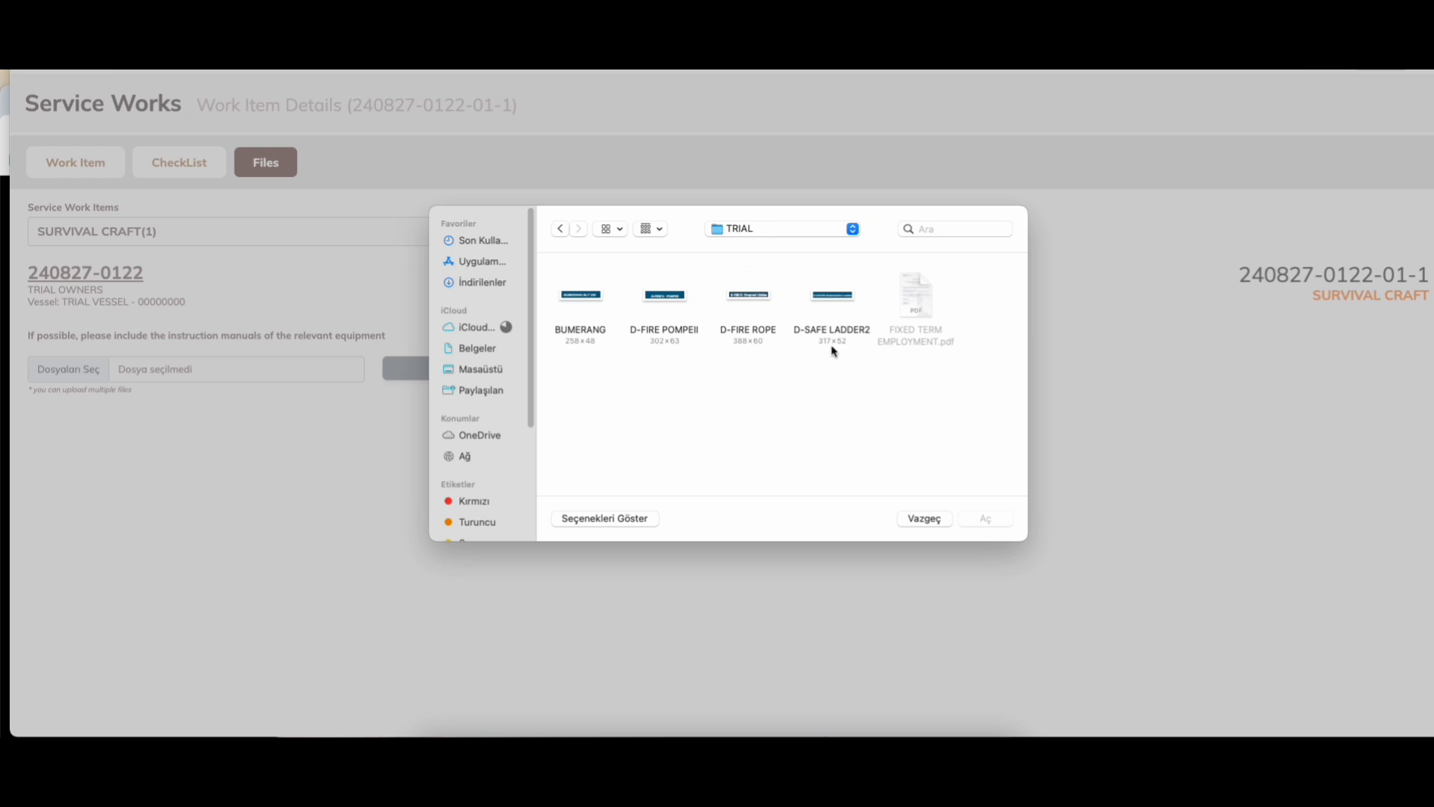
Step: From the TRIAL folder, choose BUMERANG, D-FIRE POMPEII, D-FIRE ROPE and D-SAFE LADDER2 for upload
click(812, 304)
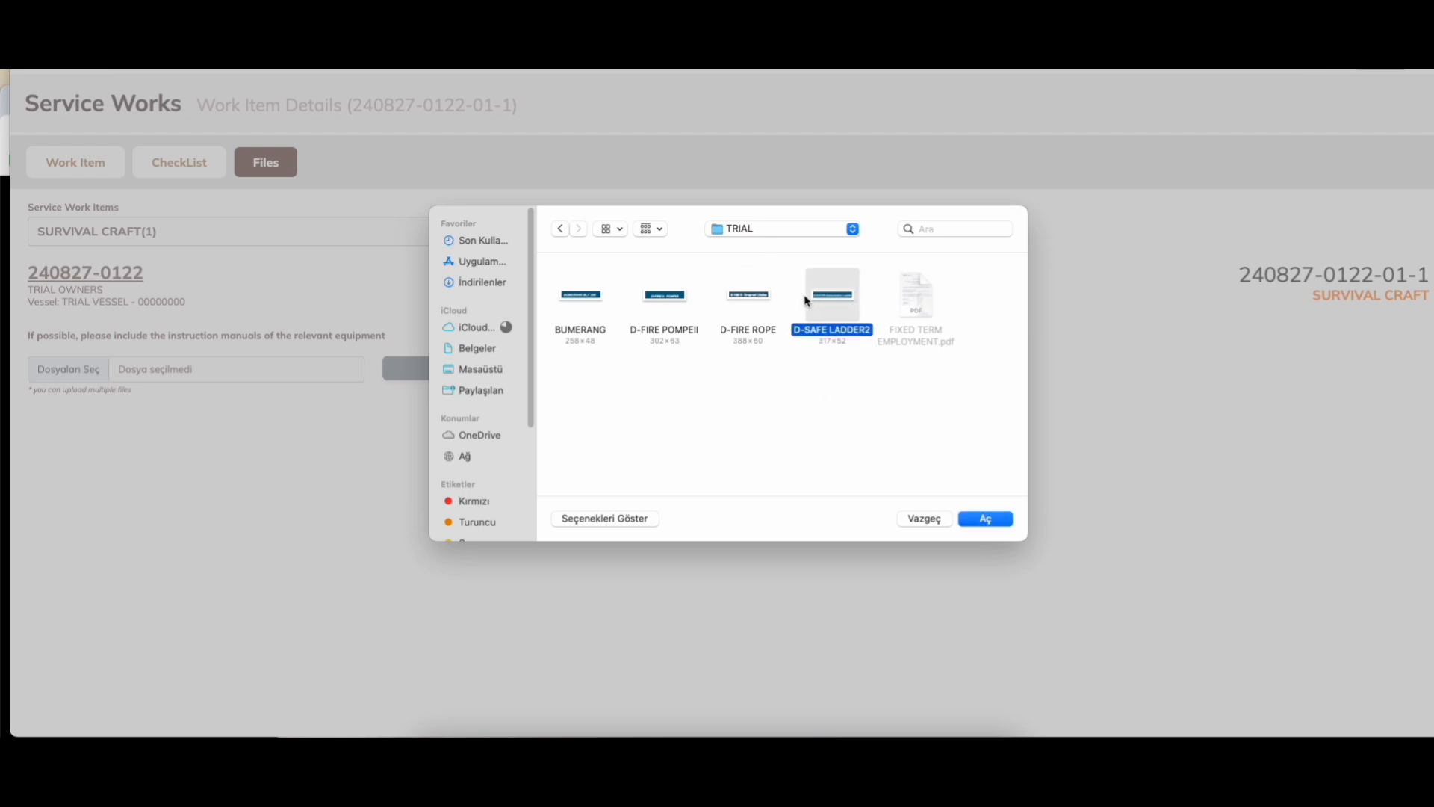
right_click(746, 295)
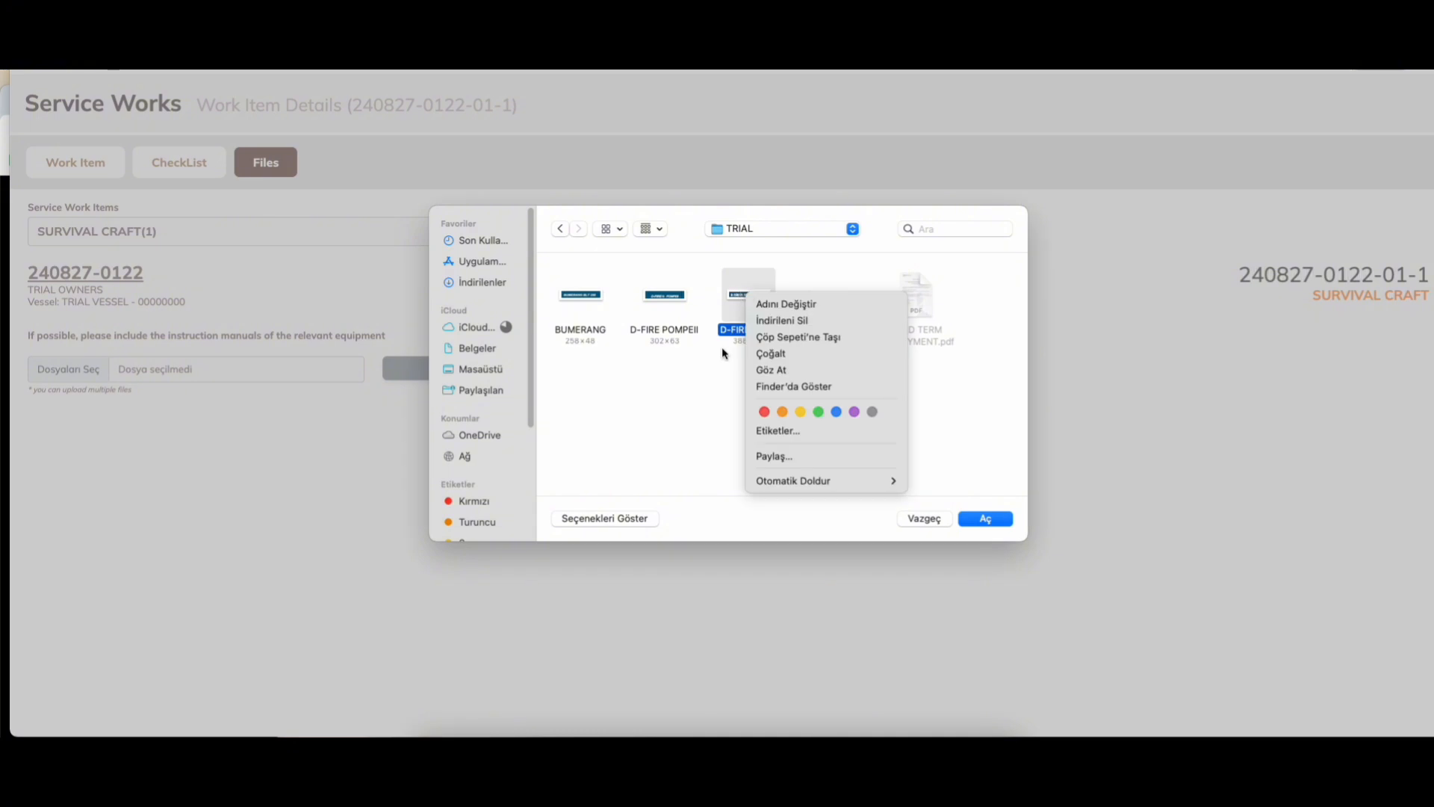
click(722, 348)
right_click(838, 303)
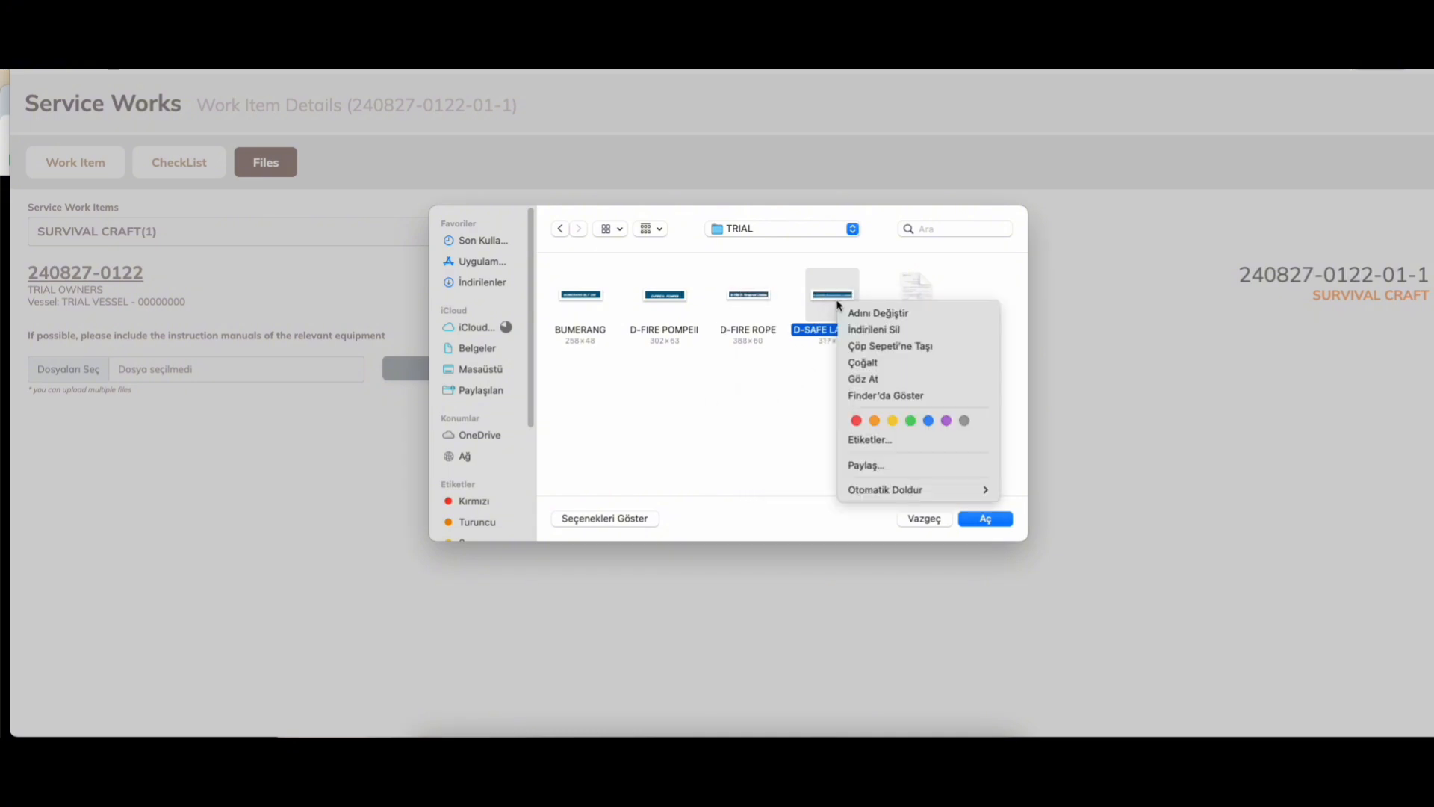
click(761, 306)
super+click(754, 299)
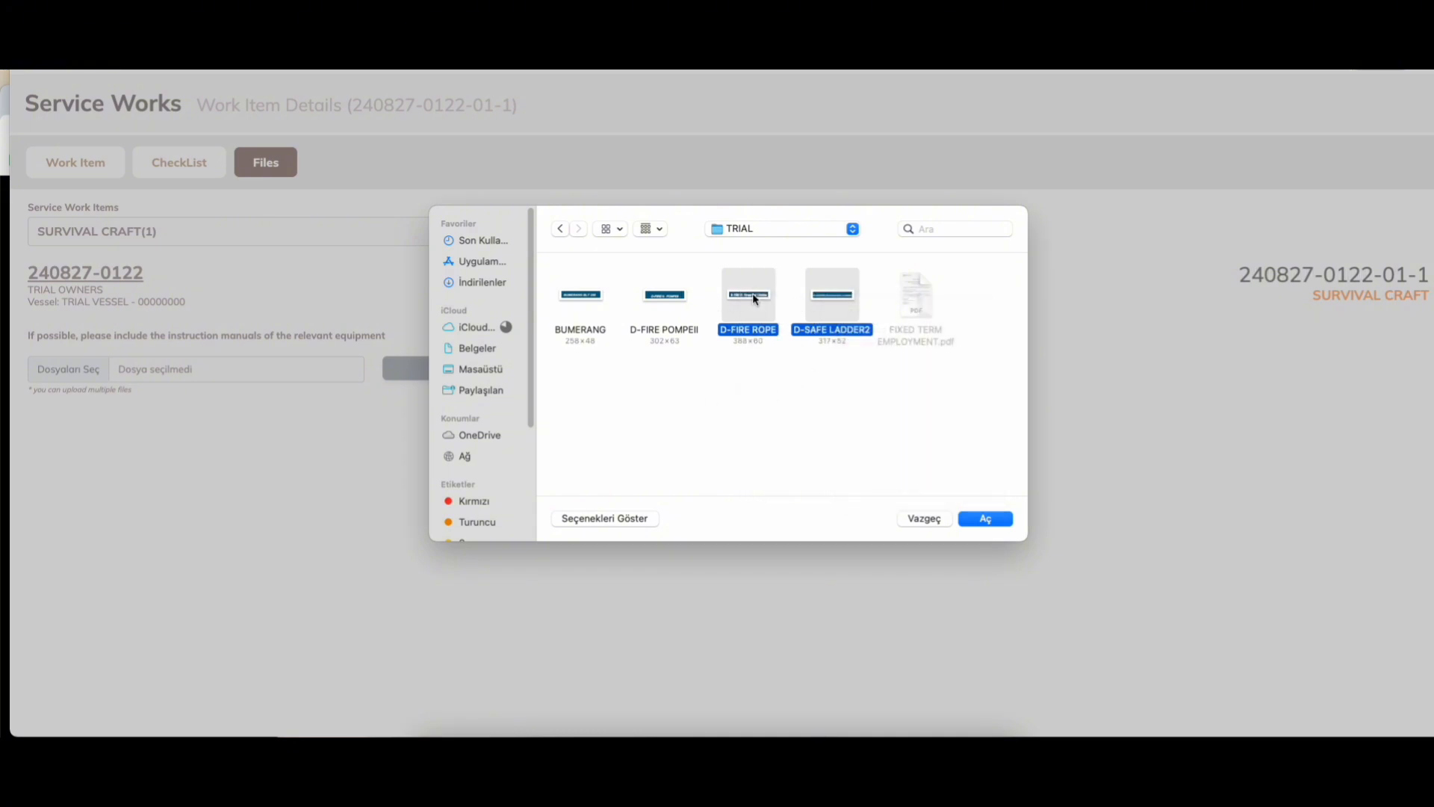
super+click(594, 307)
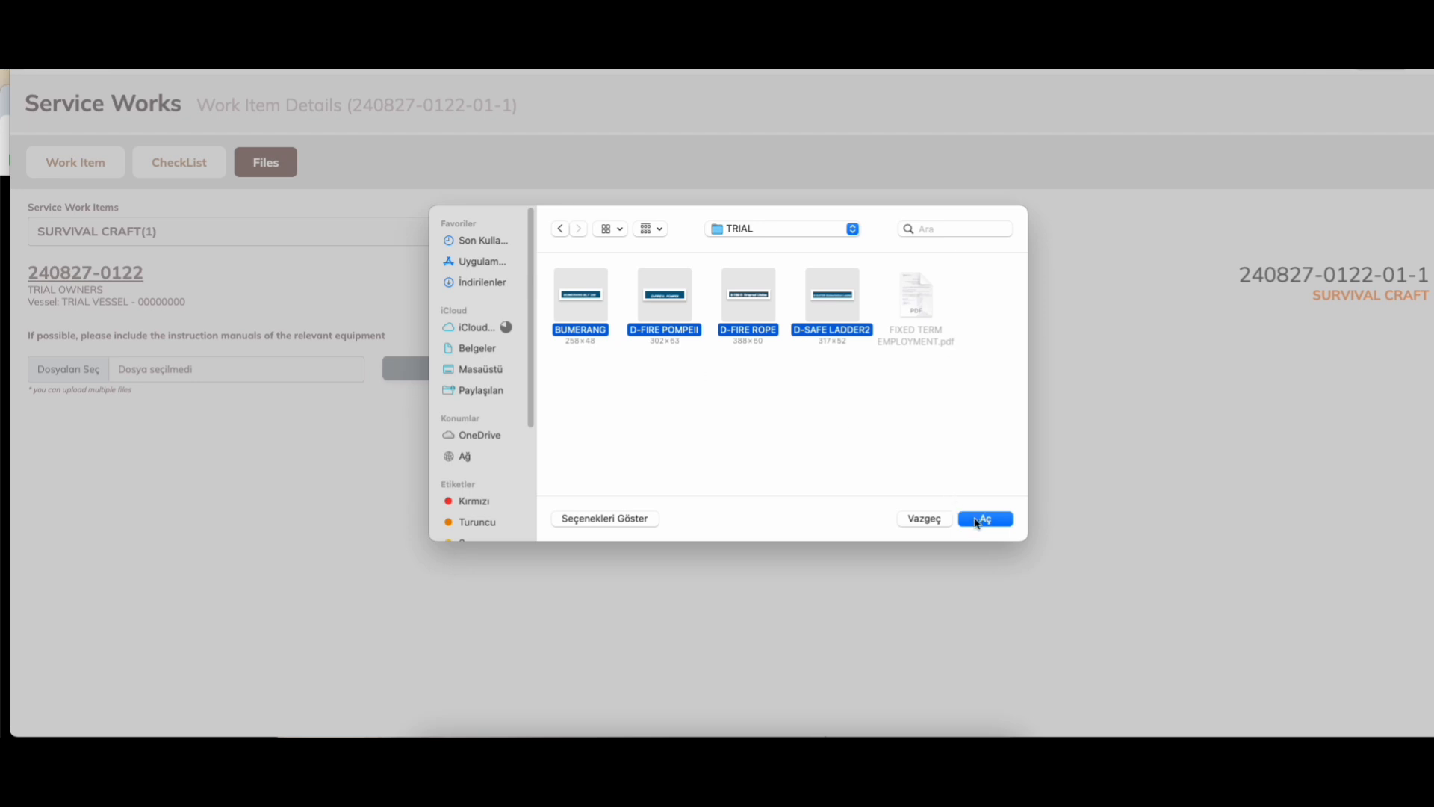
click(983, 520)
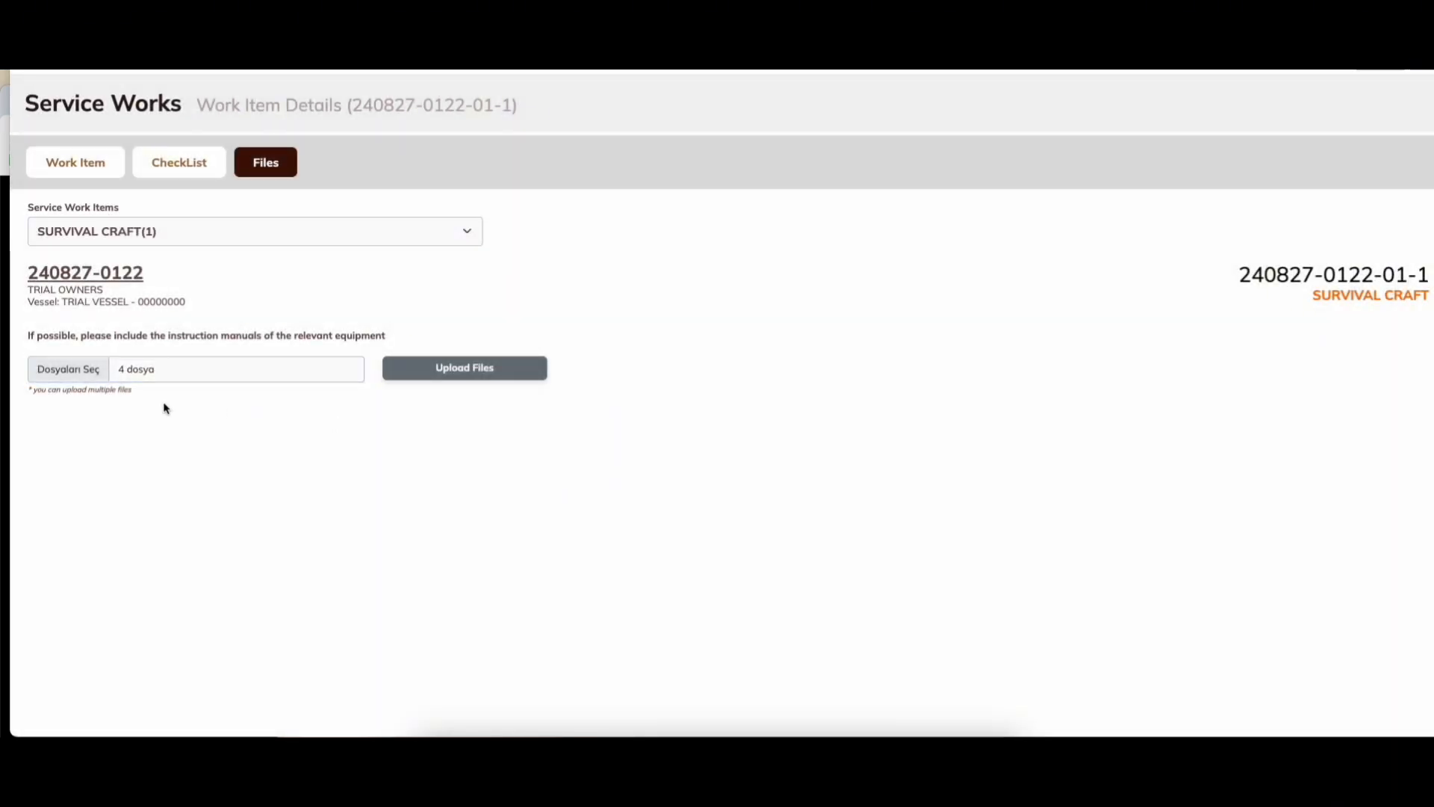
click(469, 381)
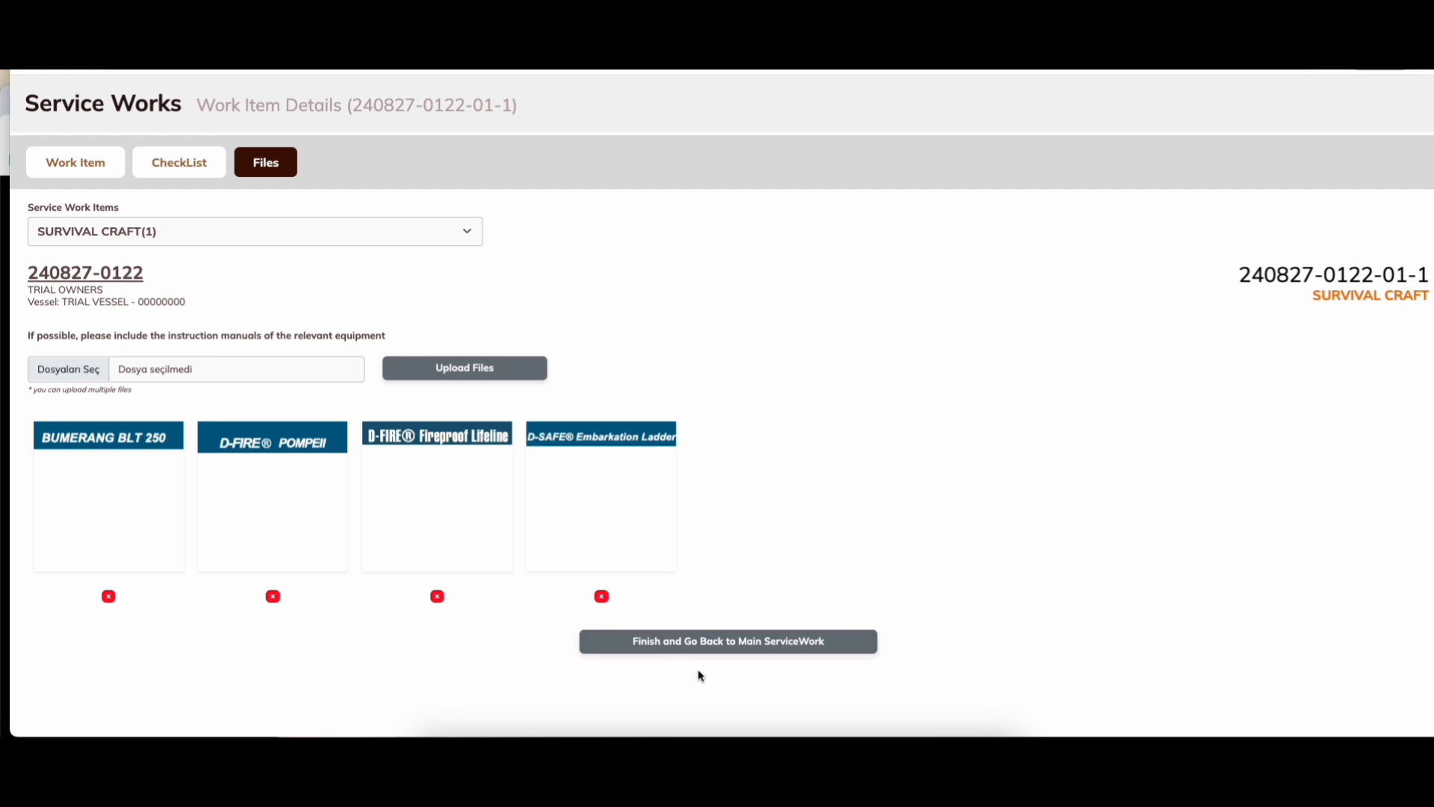
Step: Finish item 01-1 and check the Service Work Items table, where it shows as completed
click(800, 650)
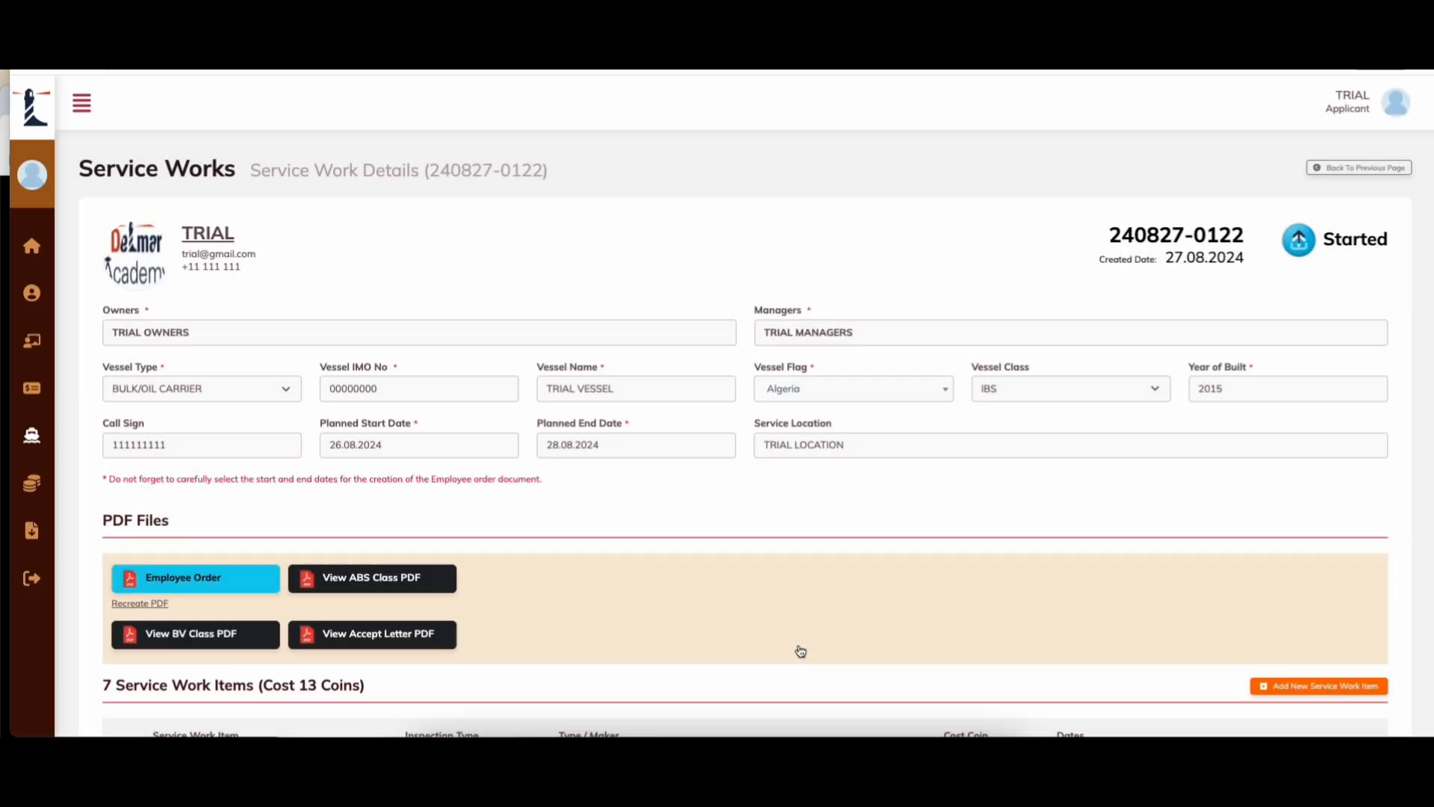
scroll(800, 580, down, 5)
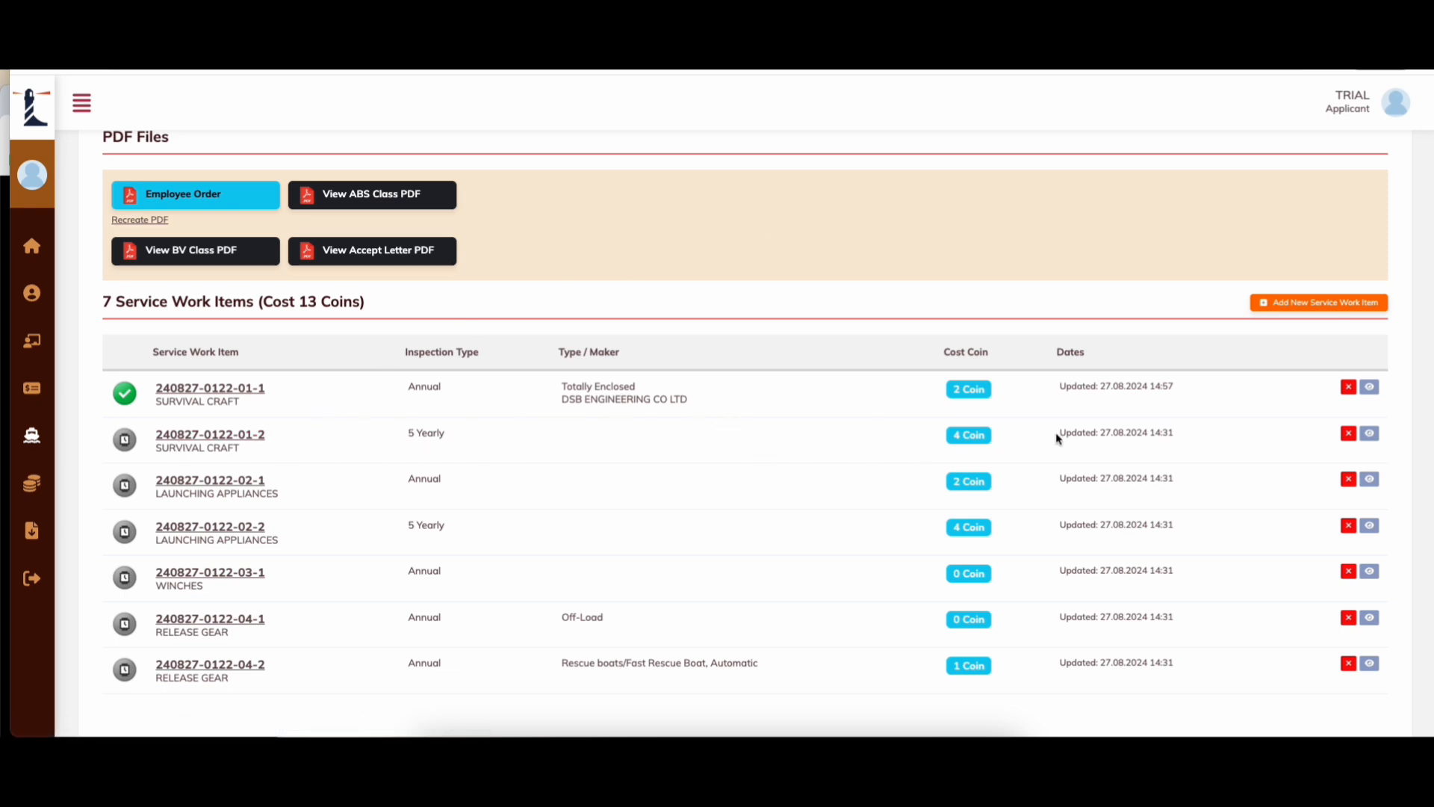
Step: Open work item 01-2 and set it to Totally Enclosed, BIANCHI & CHECCHI, Twin Fall
click(1377, 434)
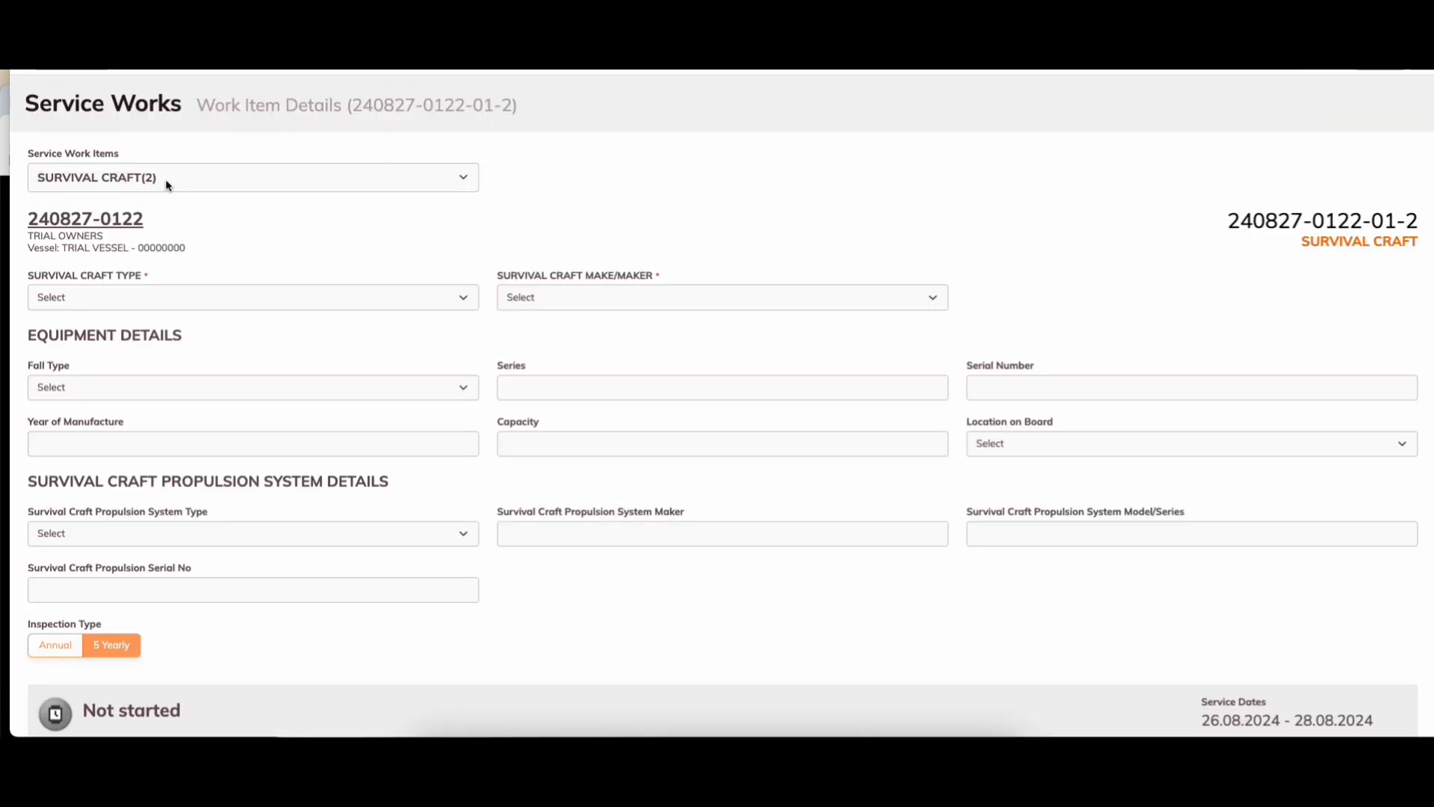
click(121, 296)
click(140, 271)
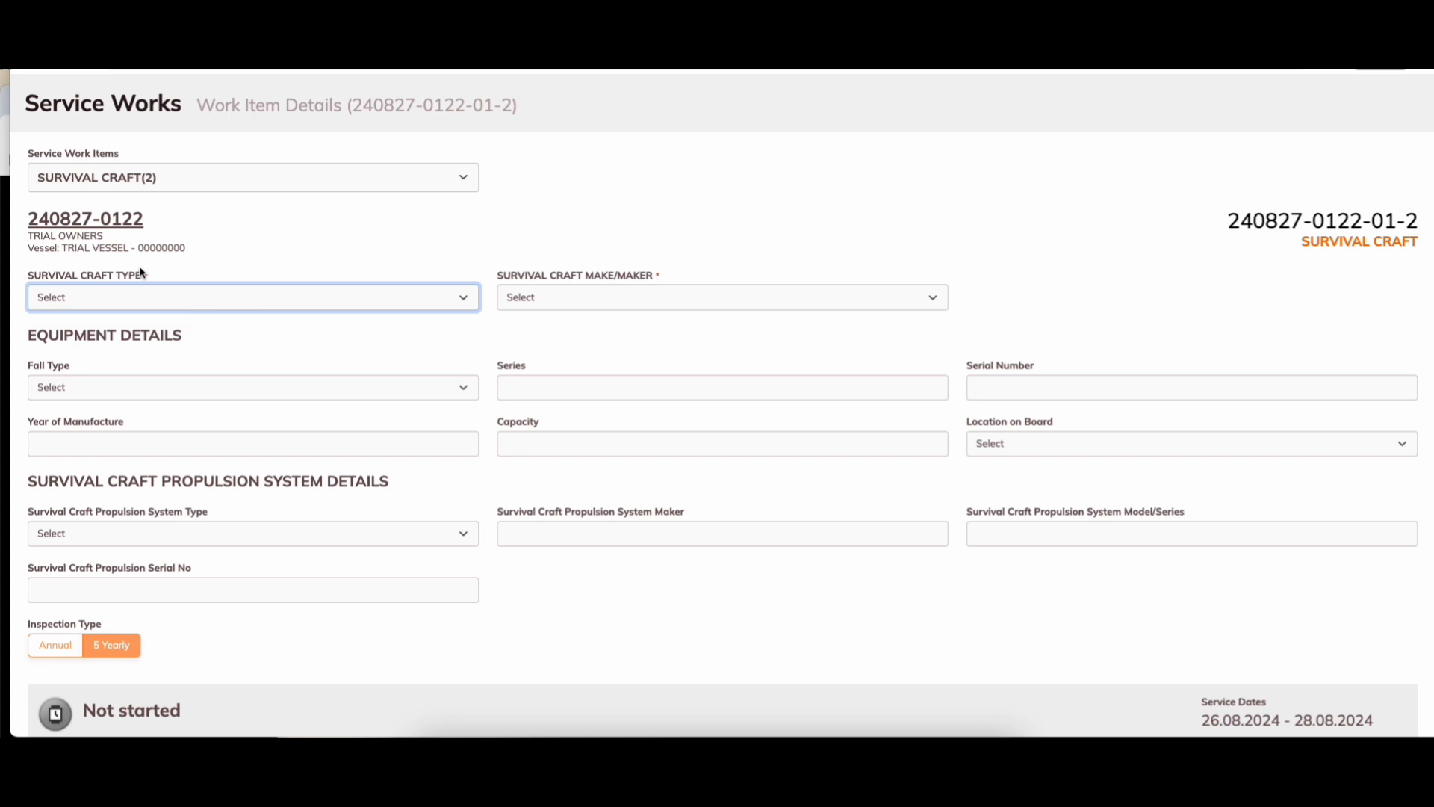
click(563, 297)
click(557, 372)
click(416, 389)
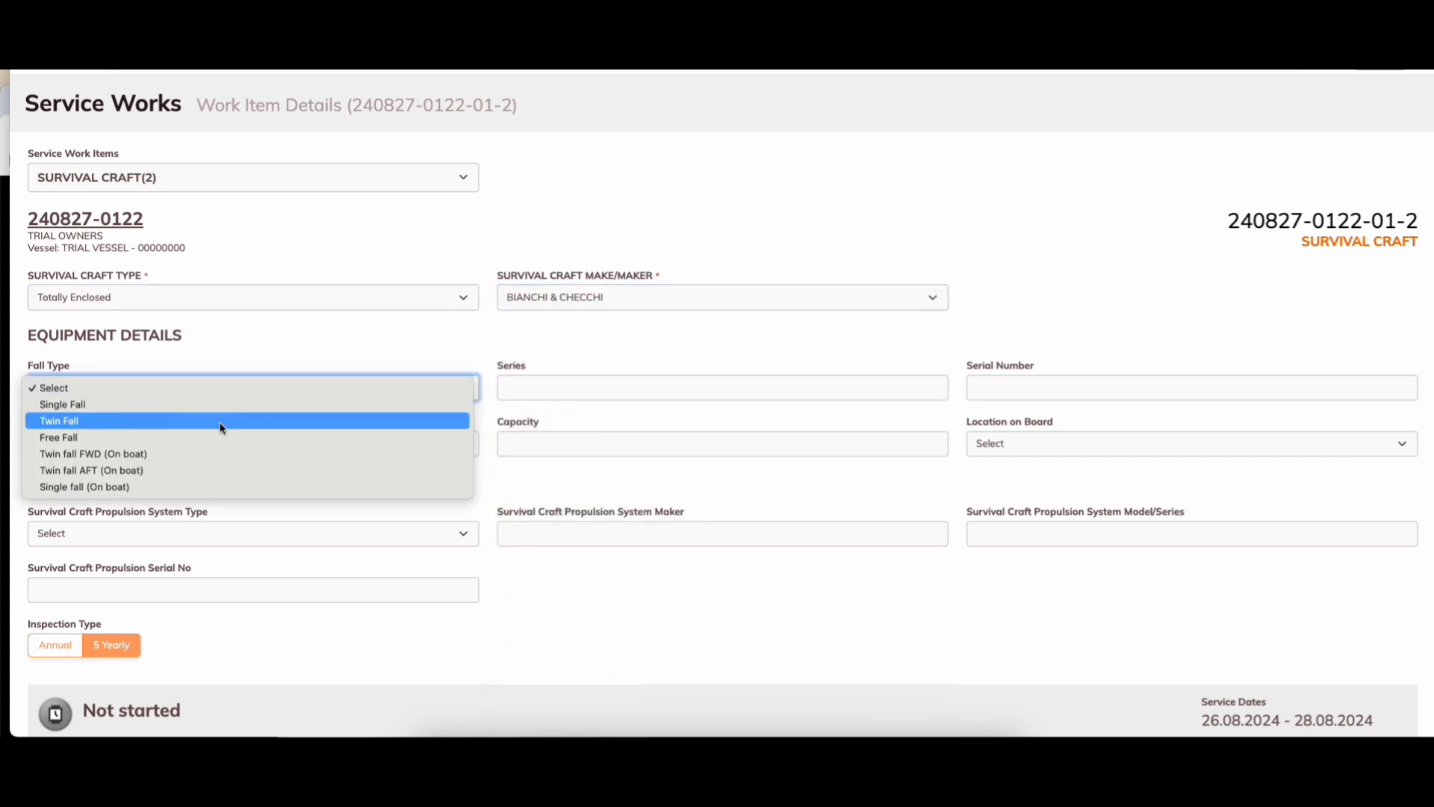
click(200, 425)
Step: Enter series 1111111, serial 111111, location AFT, capacity 25 and year 2000
click(609, 398)
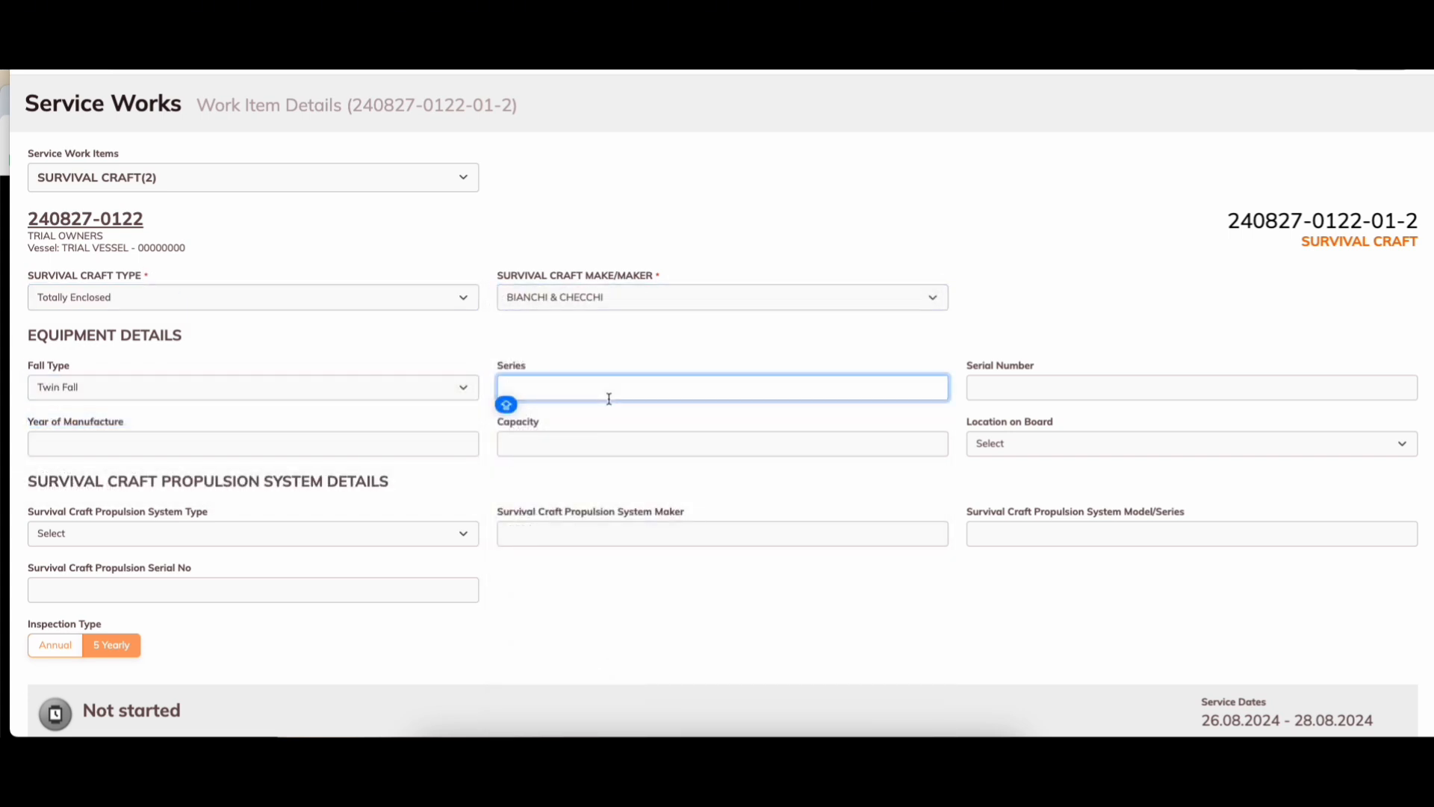
text(1111111)
click(1009, 394)
text(1111)
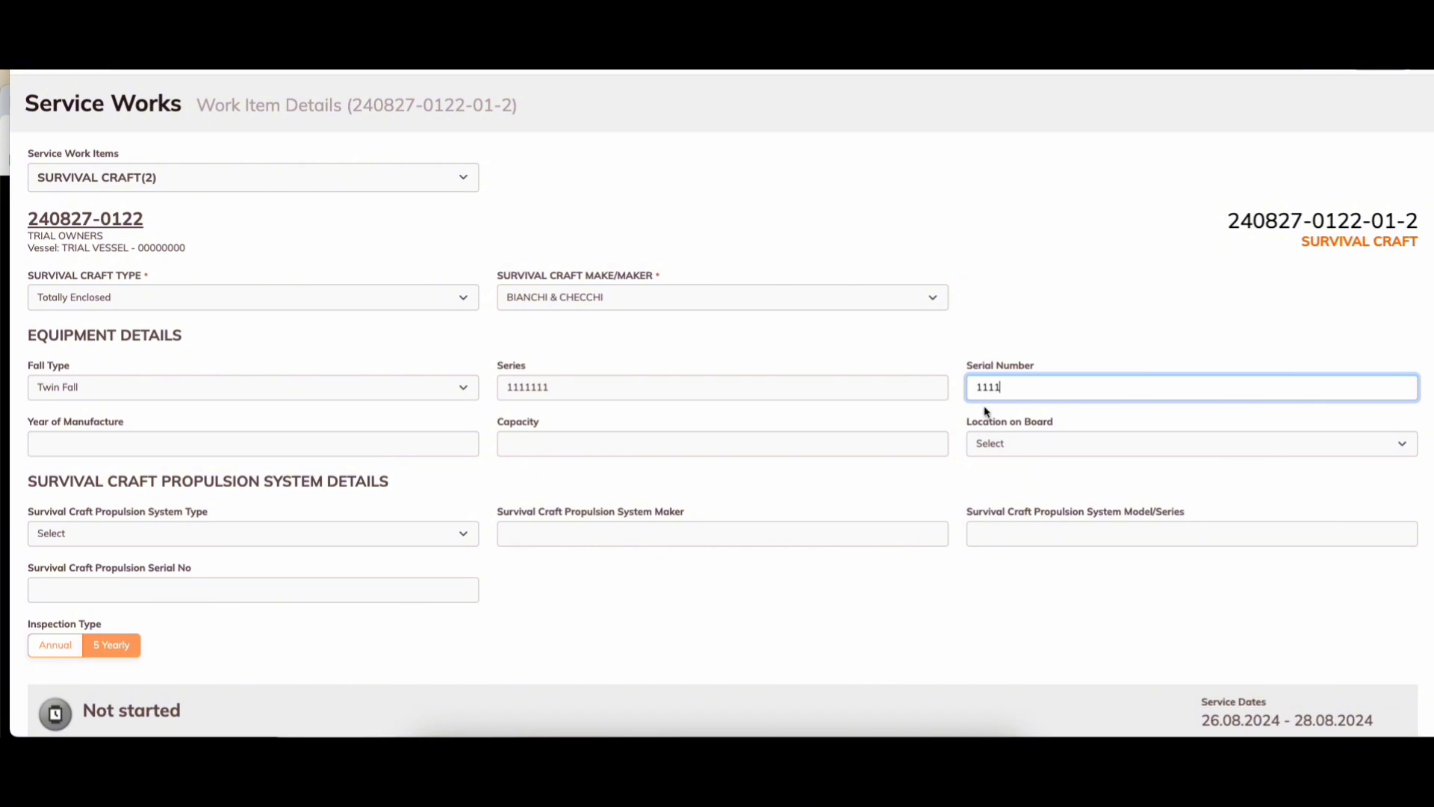
text(11)
click(986, 443)
click(993, 474)
click(628, 443)
text(25)
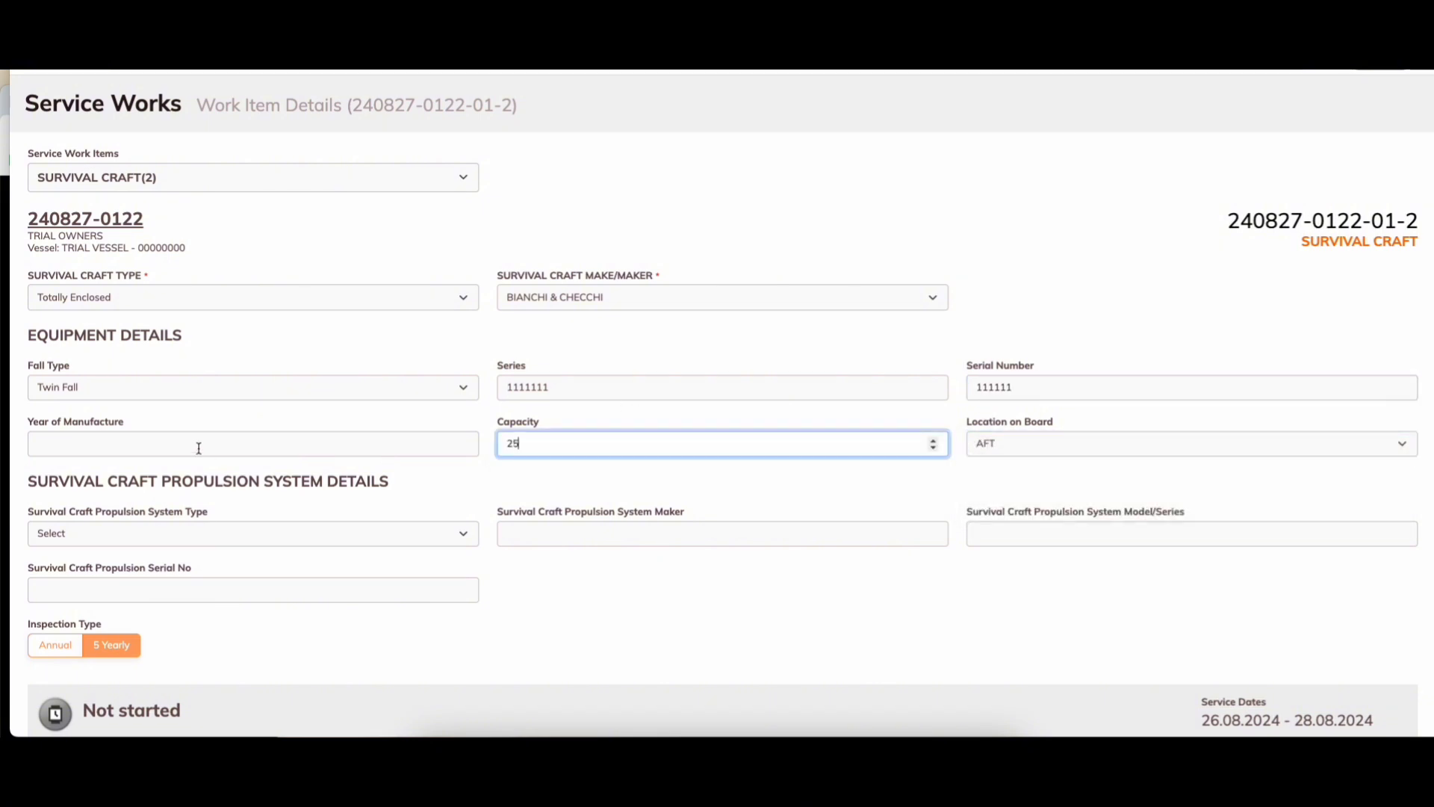
click(199, 447)
text(2000)
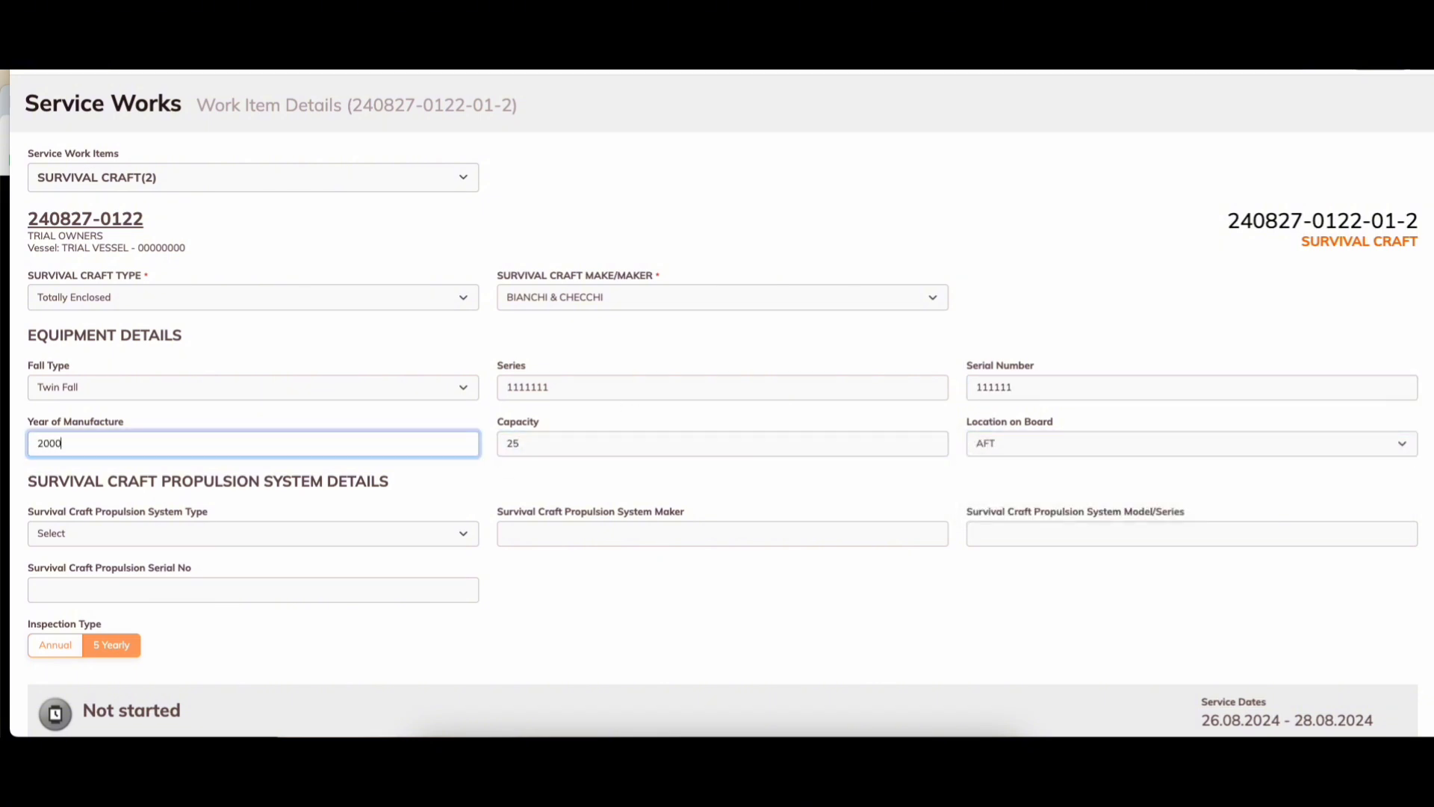
Step: Set the propulsion to outboard engines with maker 1111111, model 222222 and serial 4444444
click(167, 533)
click(147, 564)
click(534, 527)
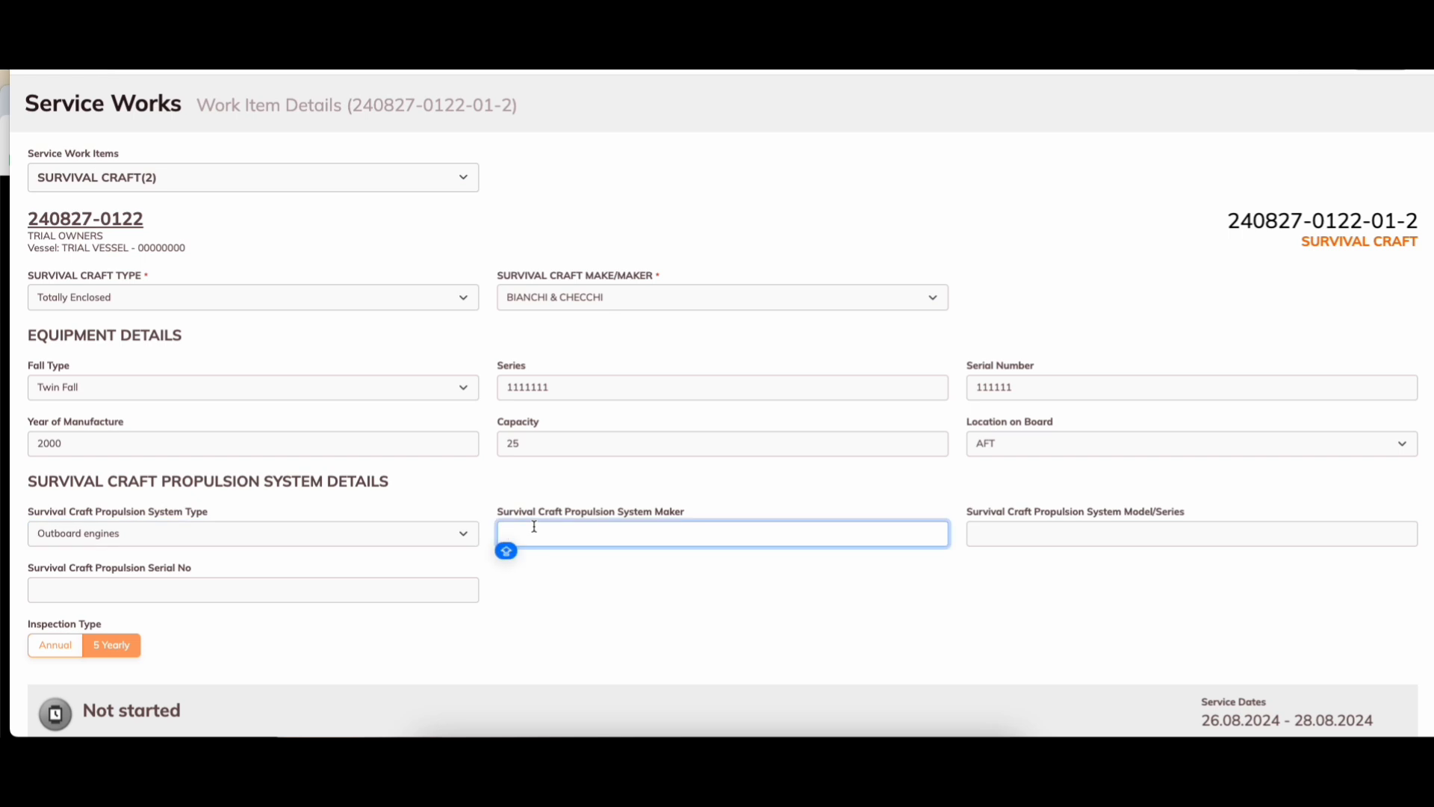
text(1111111)
click(1060, 532)
text(222)
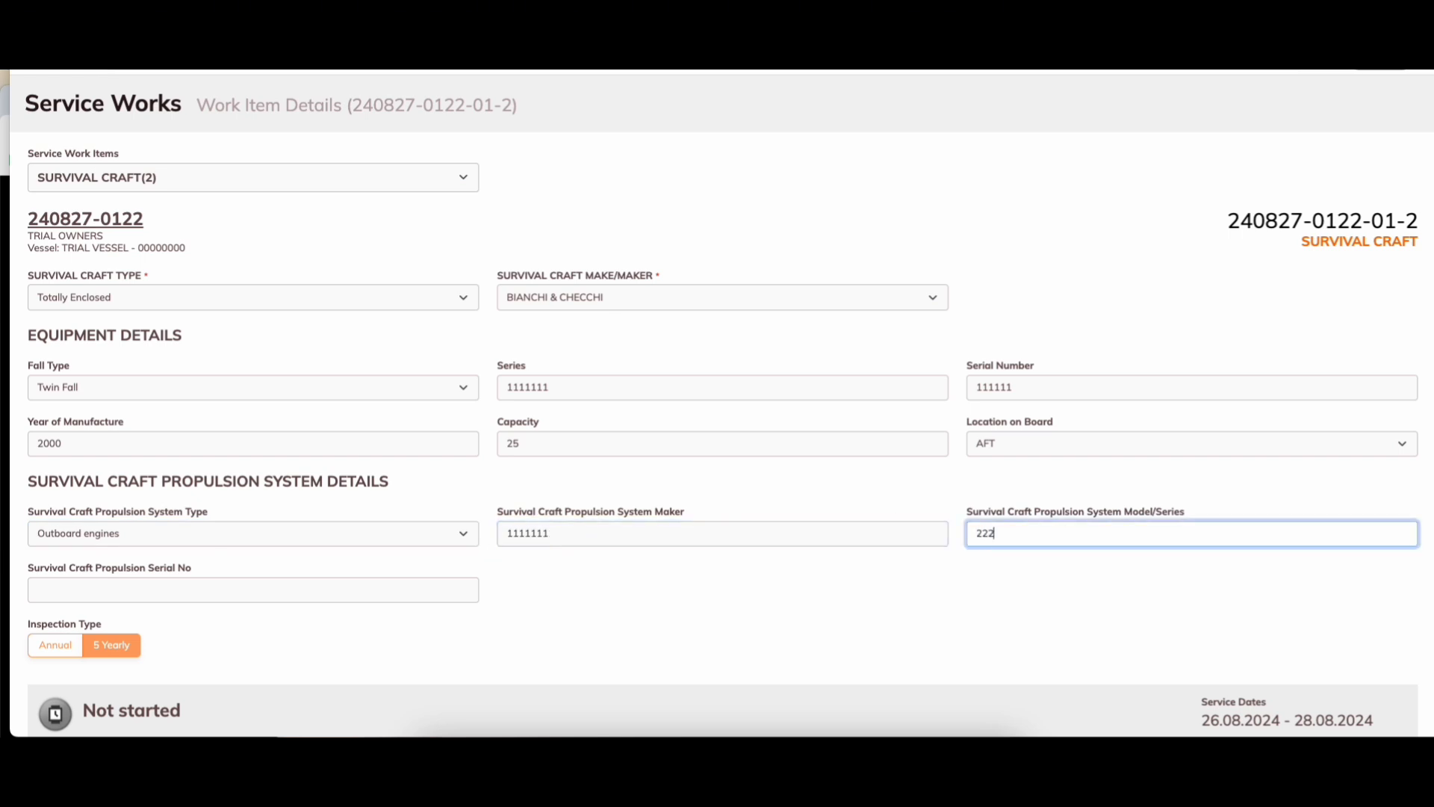
text(222)
click(326, 589)
text(4444444)
click(719, 613)
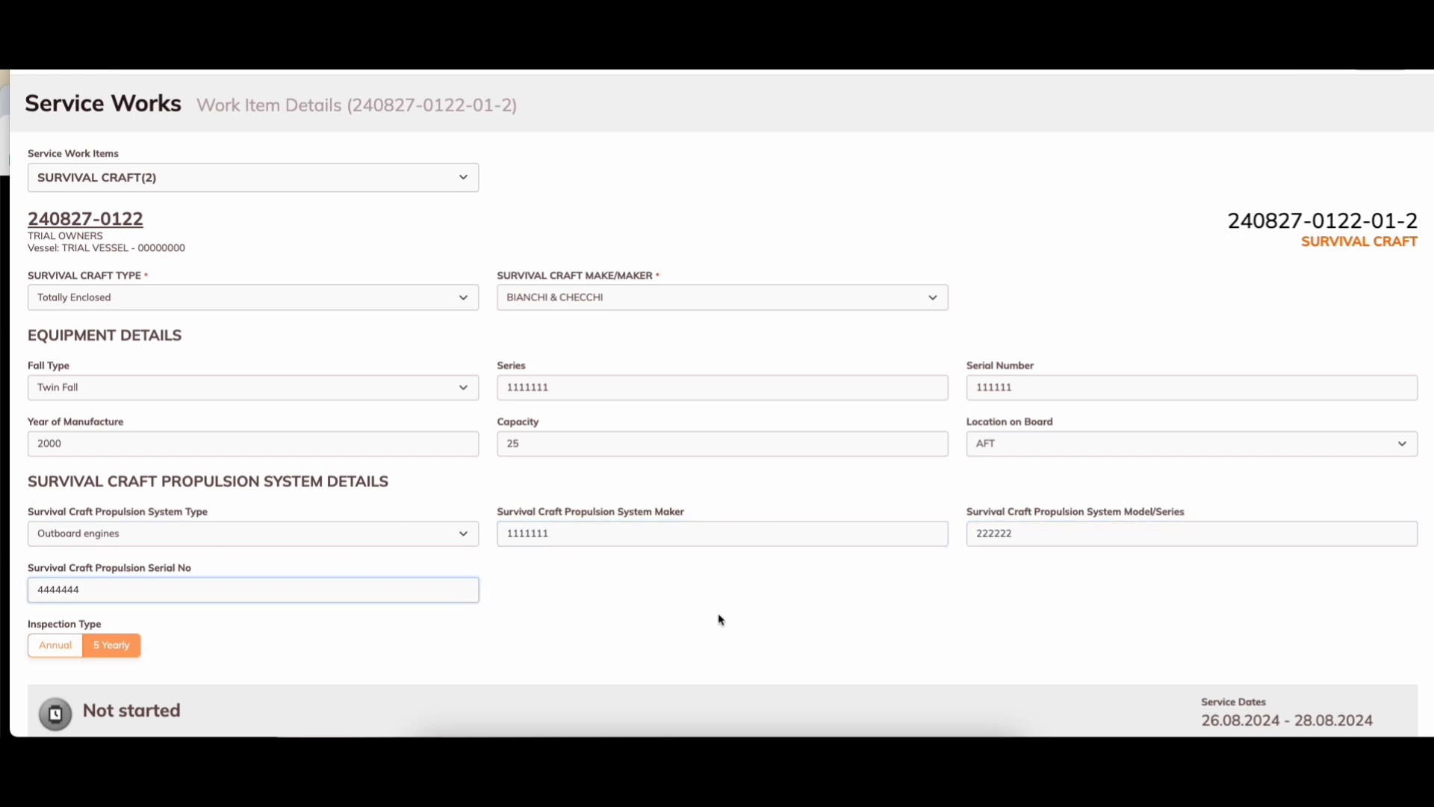
scroll(719, 612, down, 2)
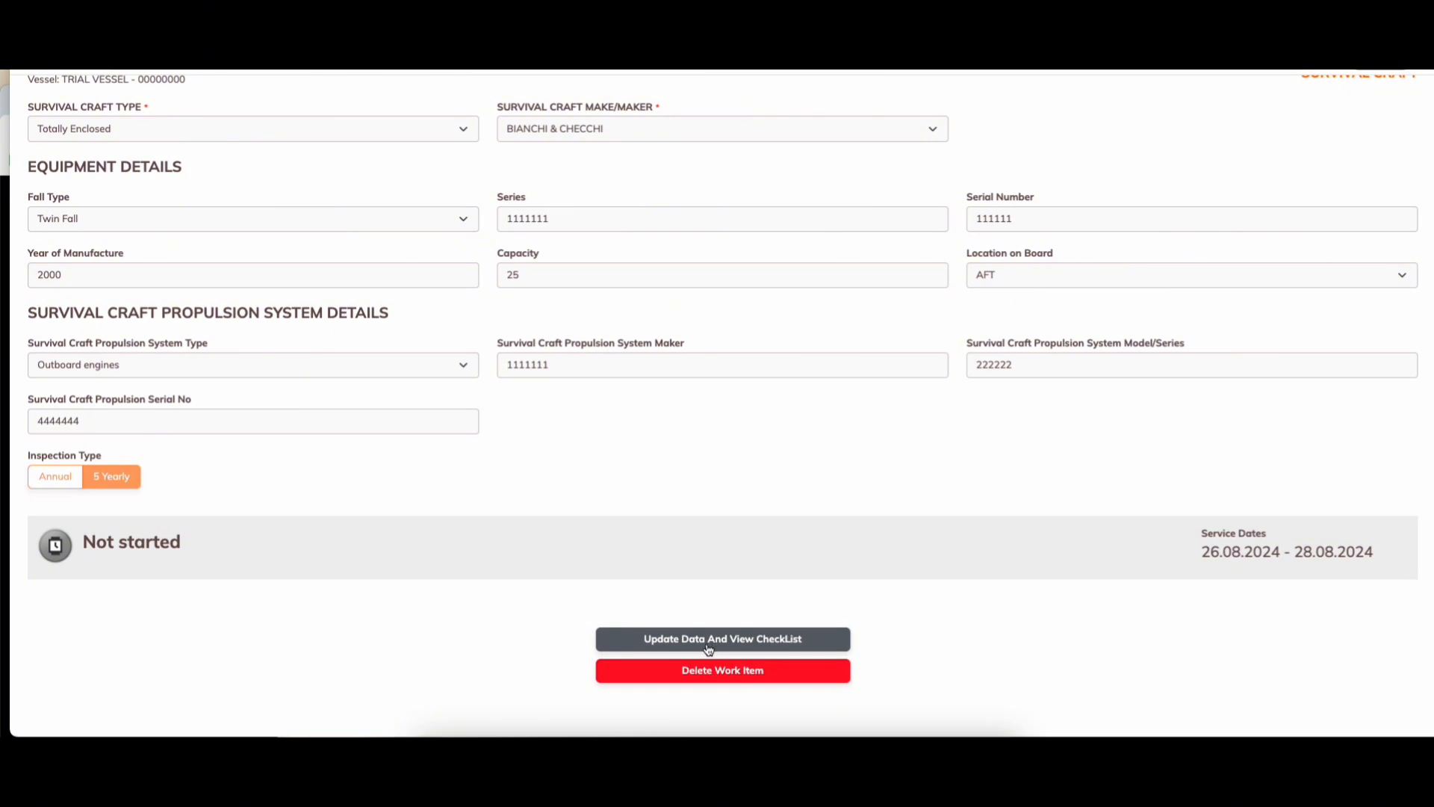
Step: Save the craft details and mark Parts A, B and C of the checklist inspected and satisfactory
click(709, 642)
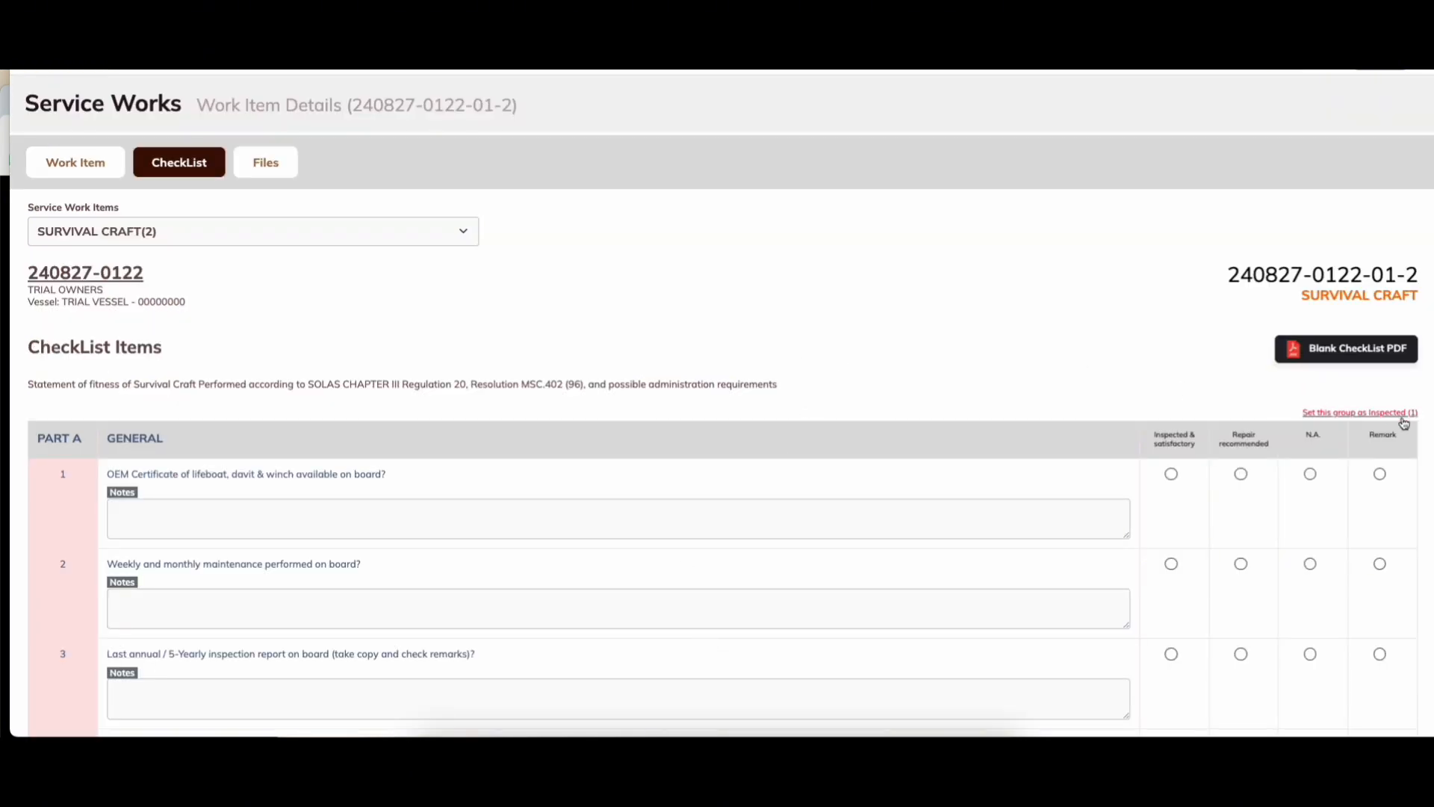
click(1352, 415)
scroll(1236, 426, down, 15)
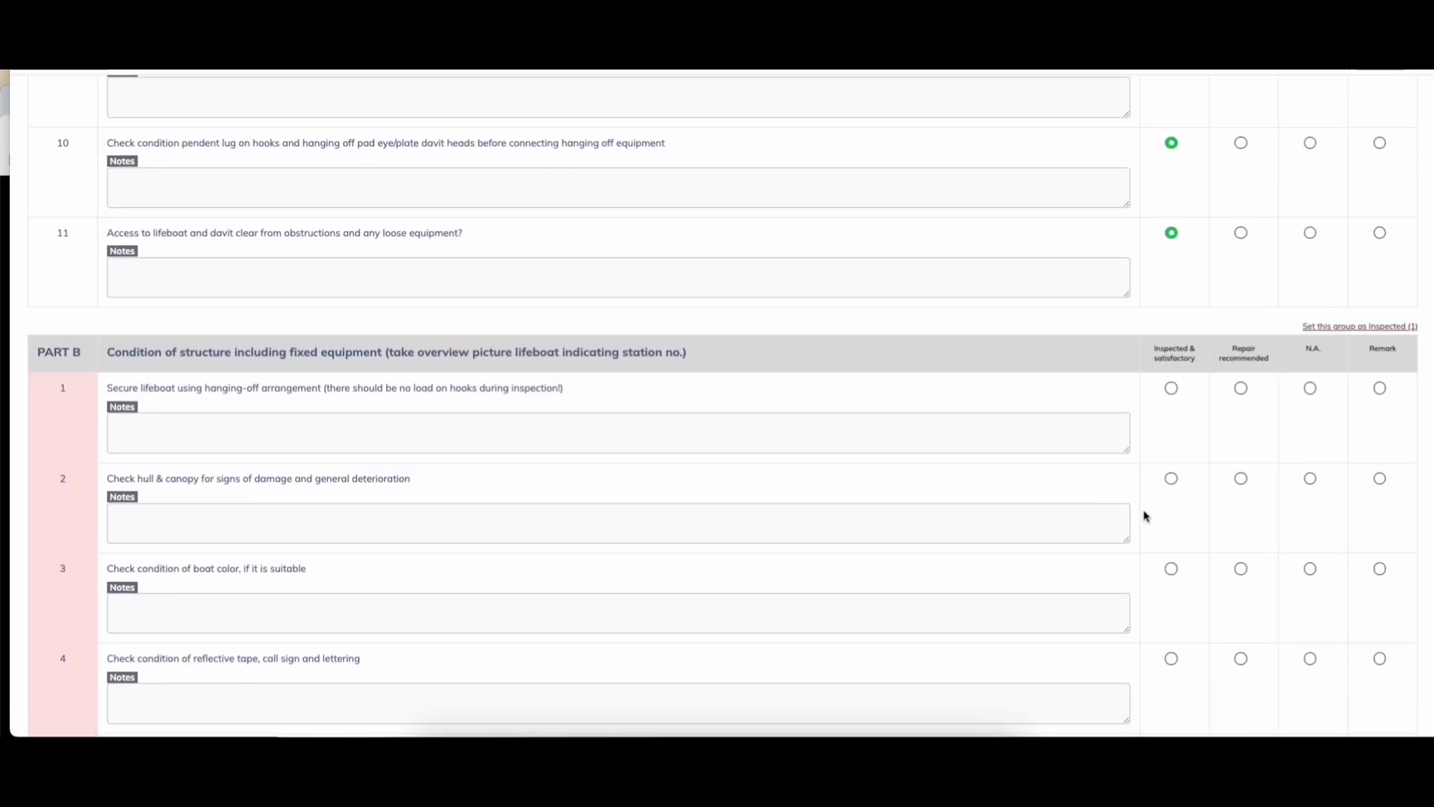
click(1162, 393)
scroll(1159, 397, down, 15)
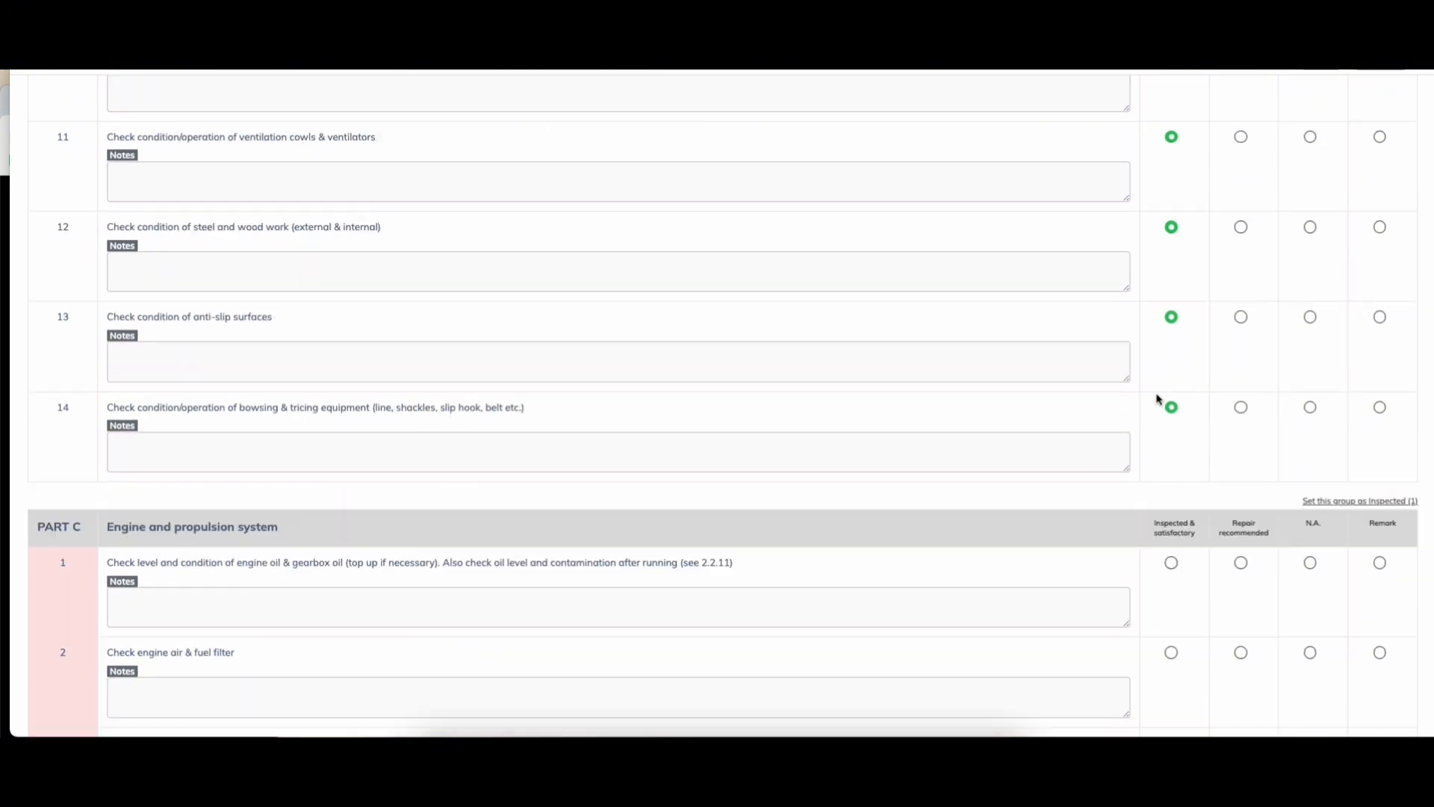
click(1345, 381)
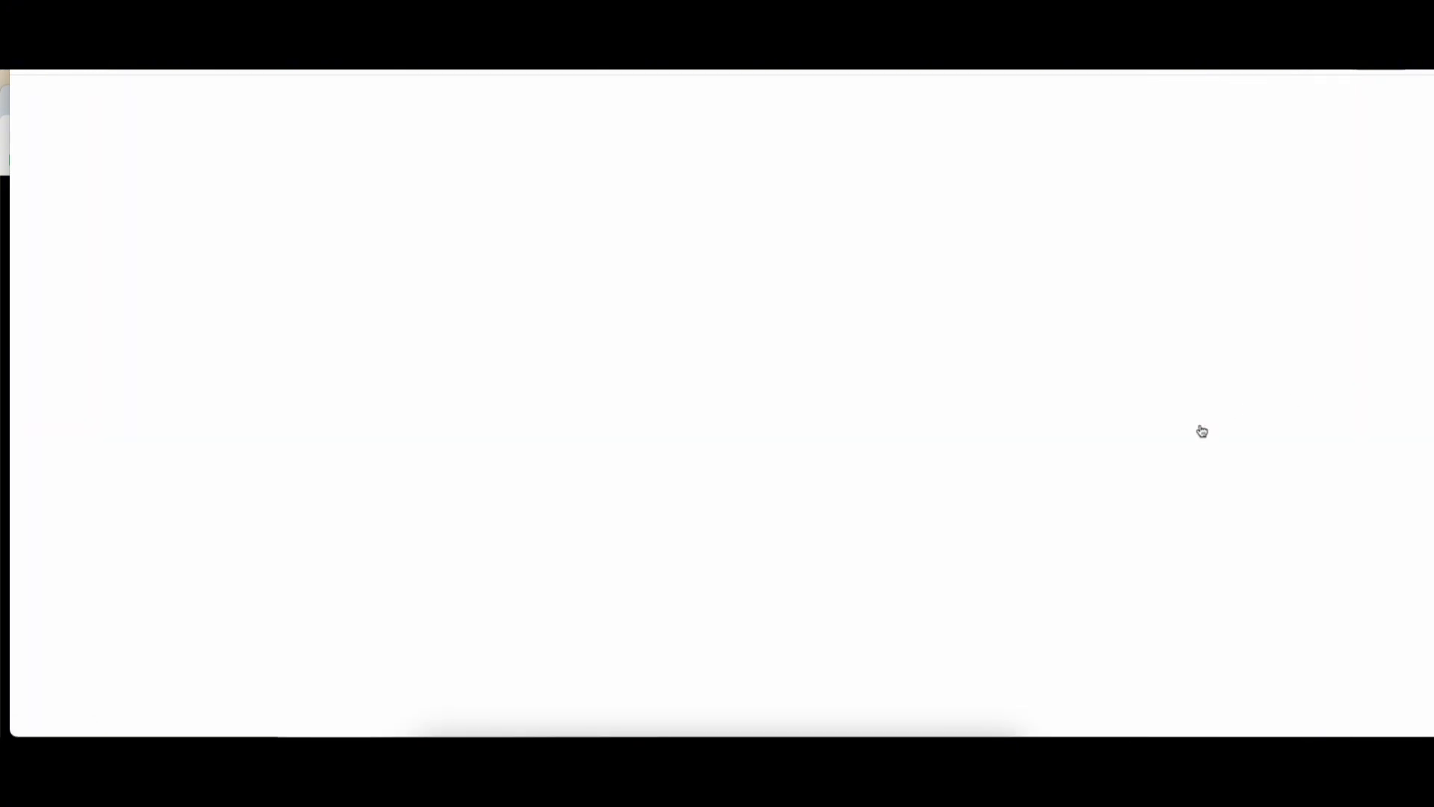
scroll(1197, 481, down, 20)
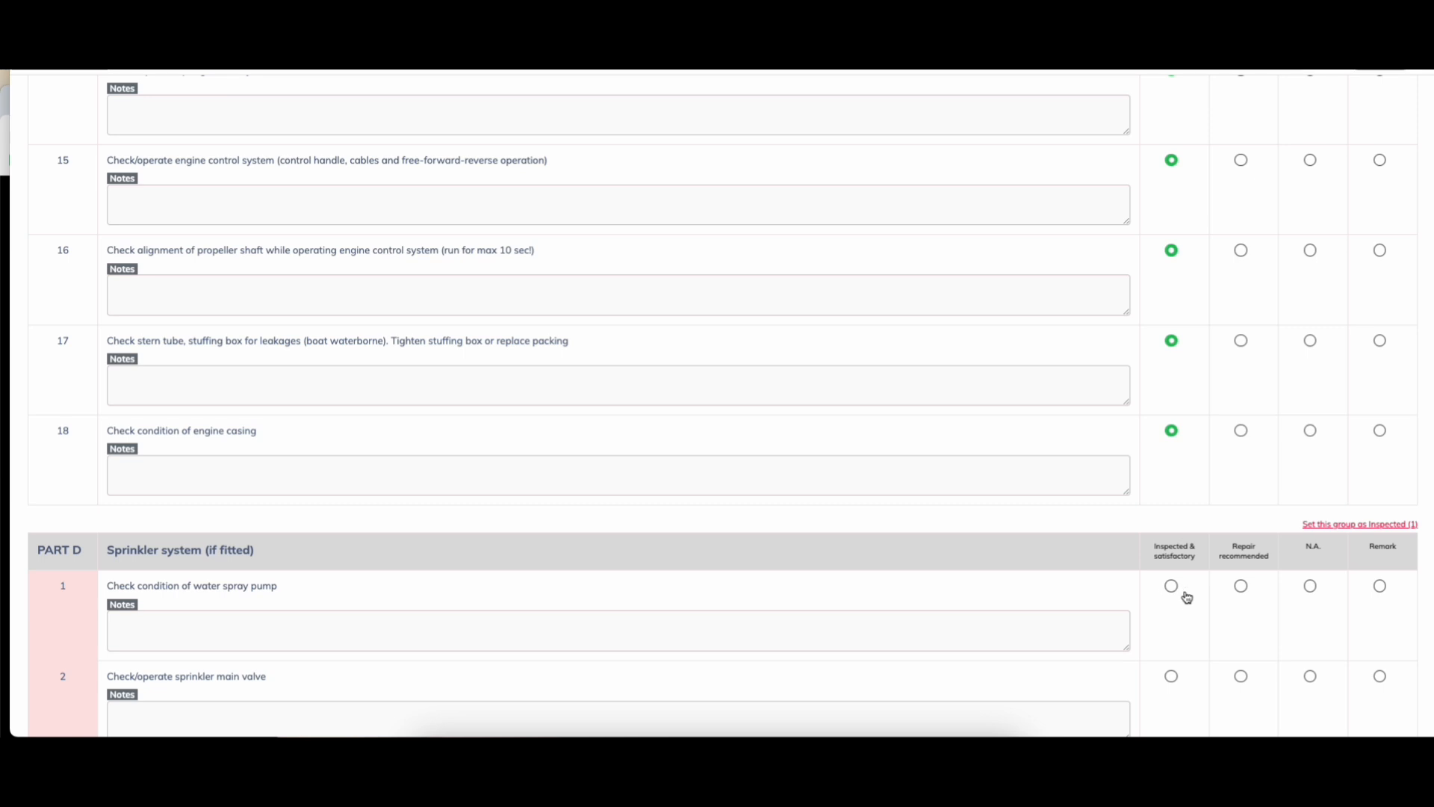
scroll(1219, 591, down, 15)
scroll(1235, 480, up, 7)
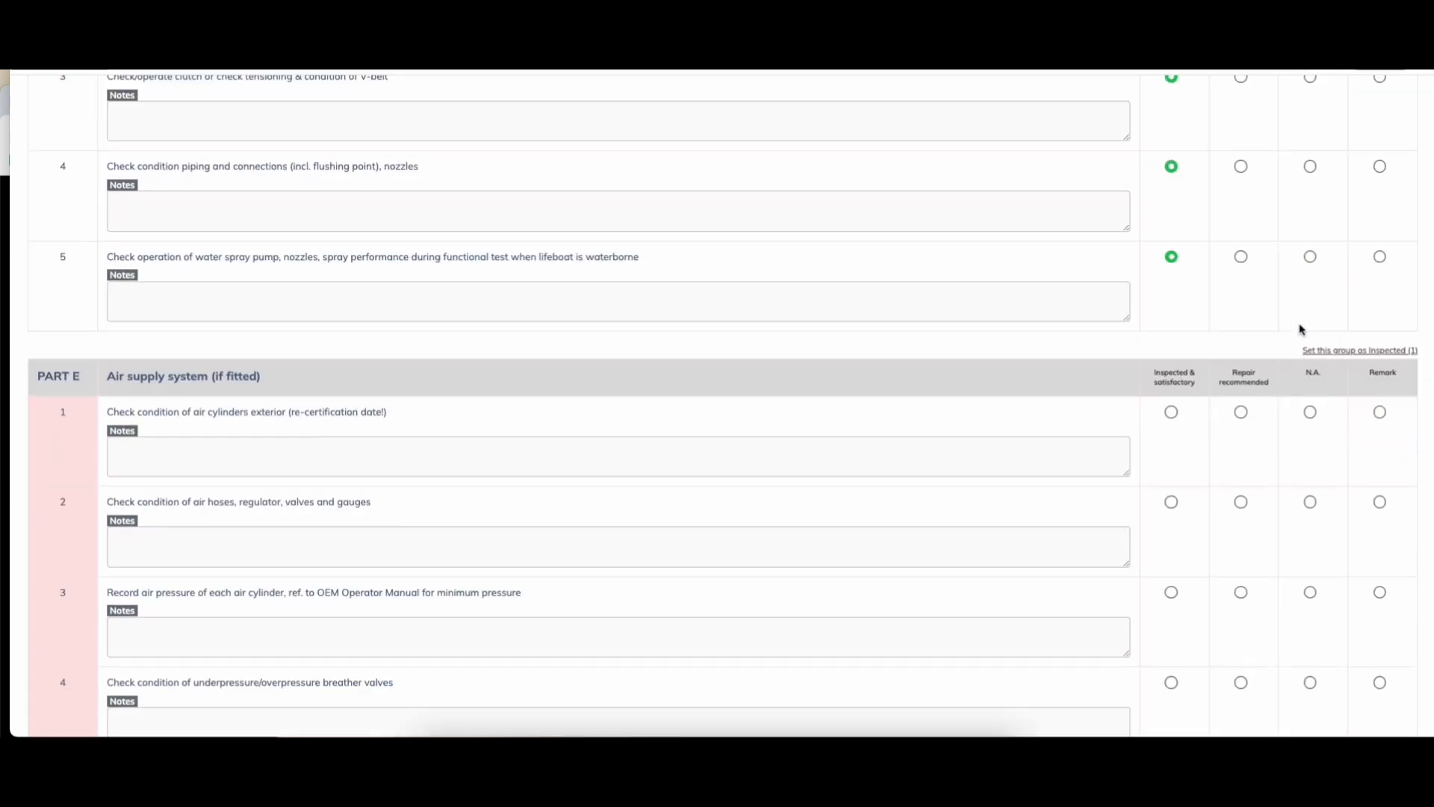
Step: Mark Parts E, F and G inspected and satisfactory, and the Part H bilge pump satisfactory
click(1335, 357)
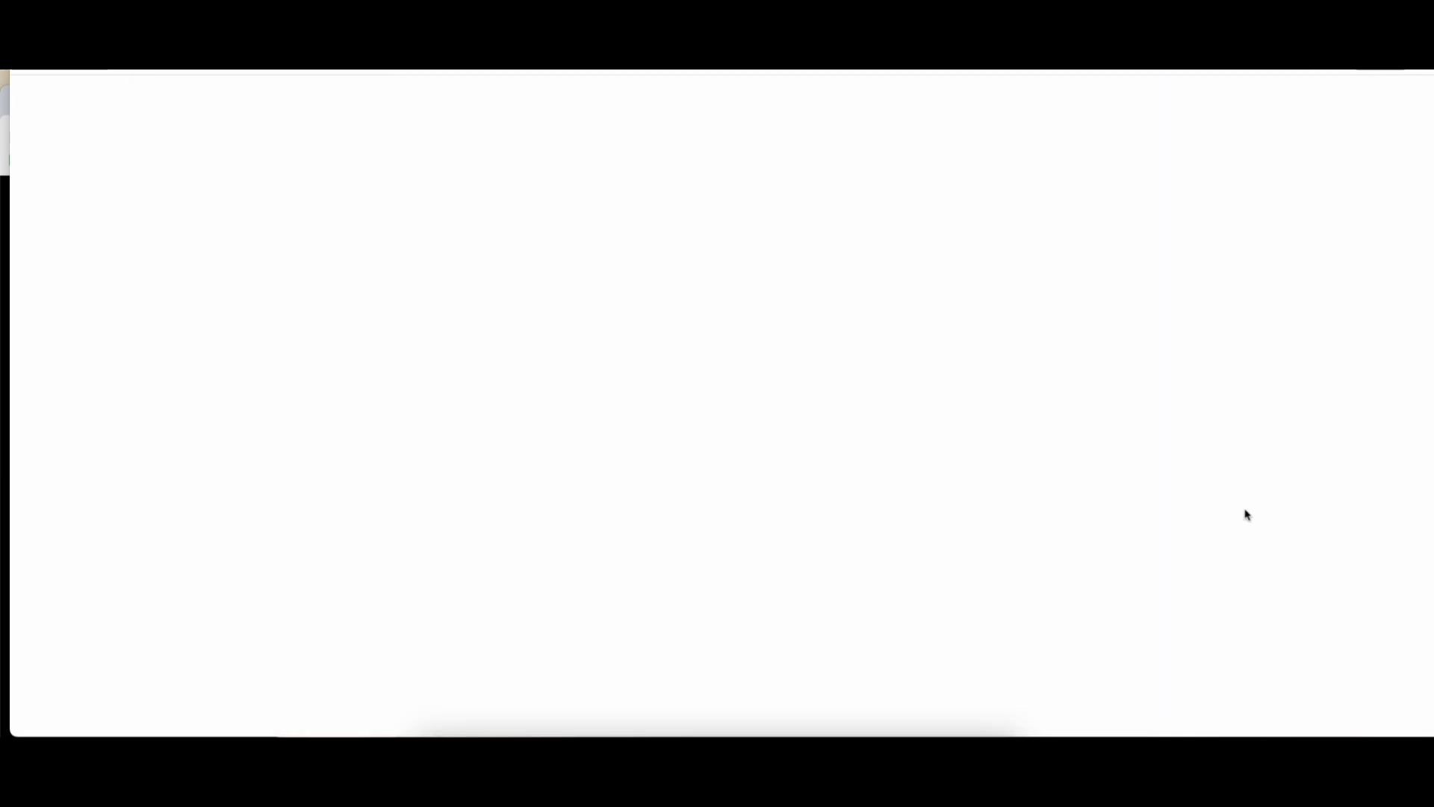
scroll(1216, 503, down, 11)
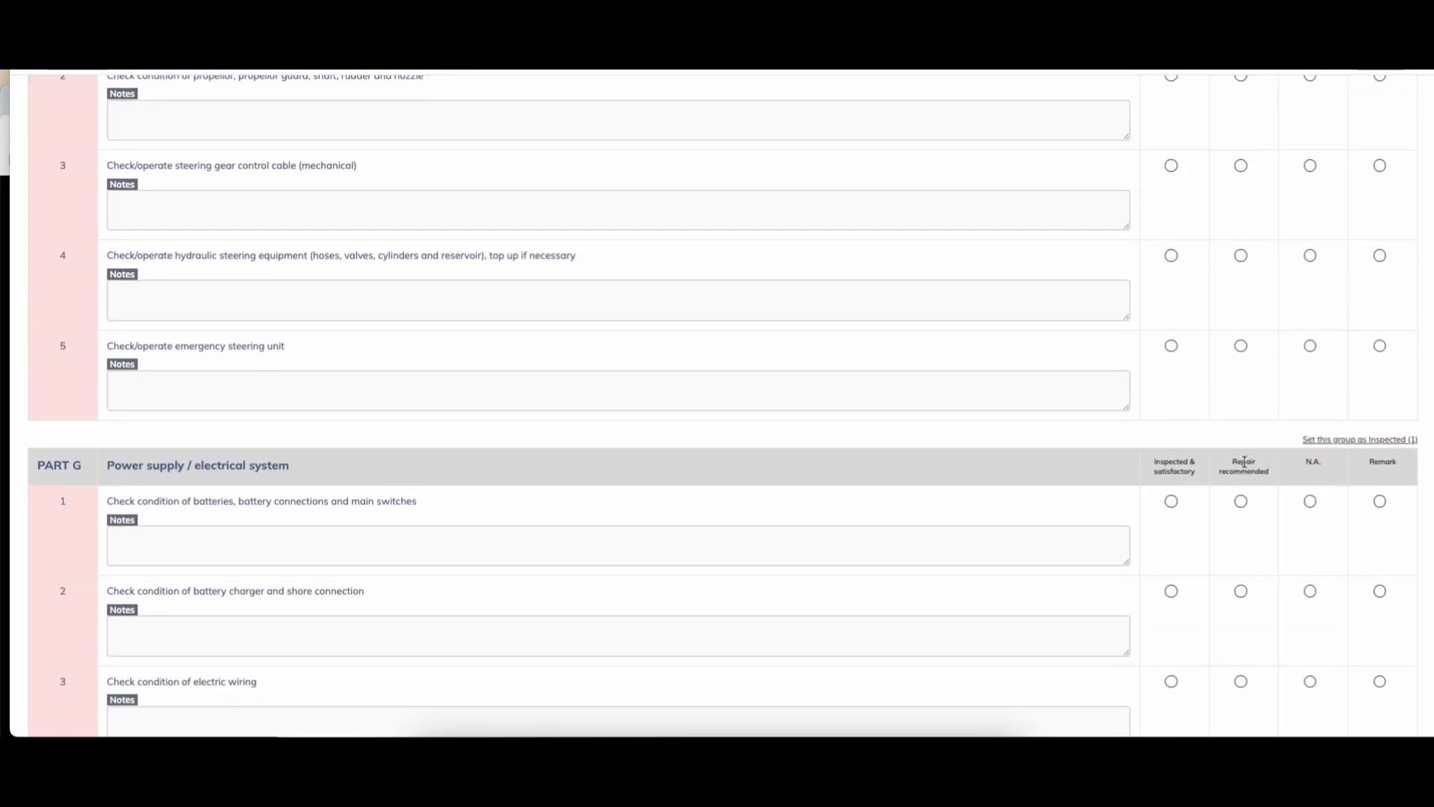
scroll(1246, 463, up, 7)
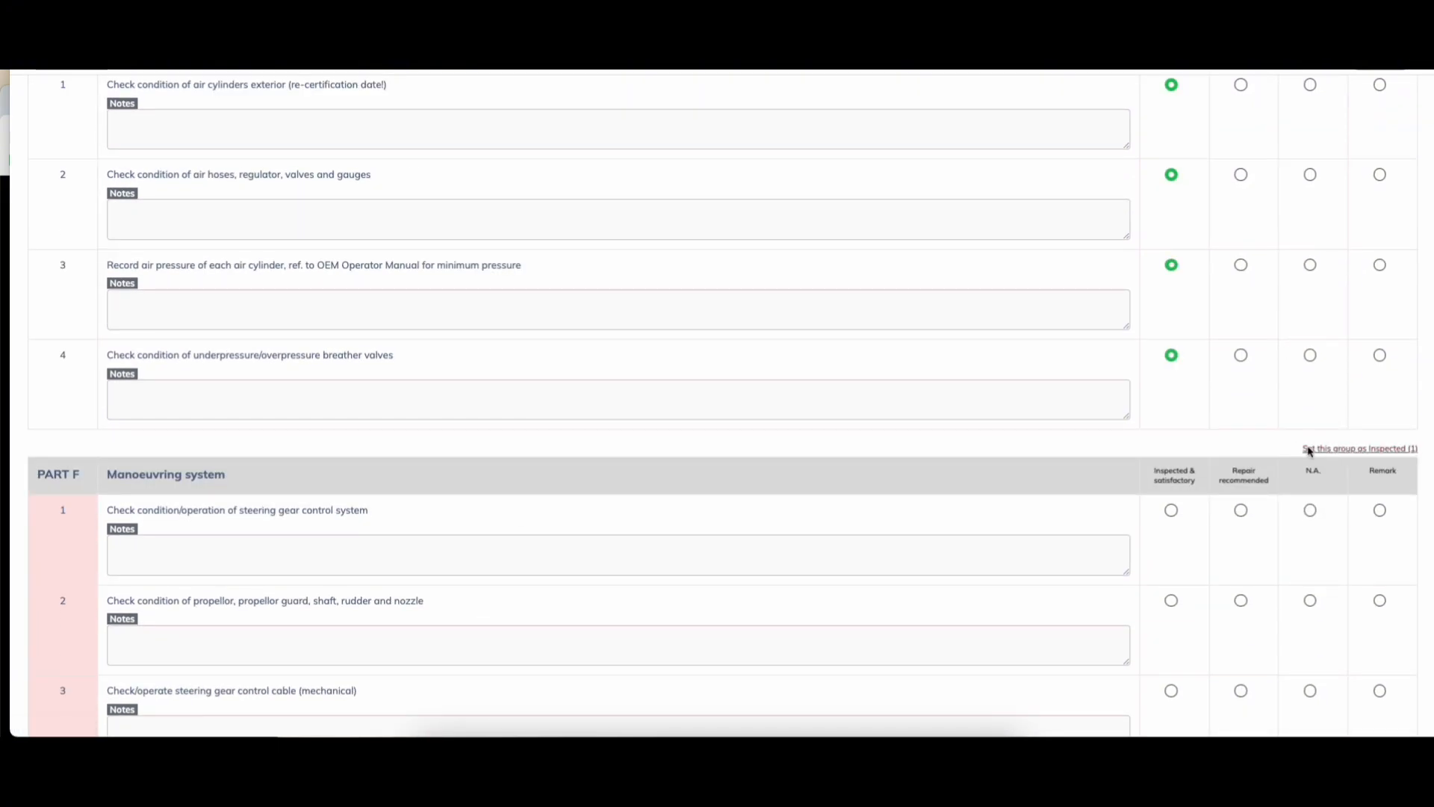
click(1170, 486)
scroll(1245, 583, down, 6)
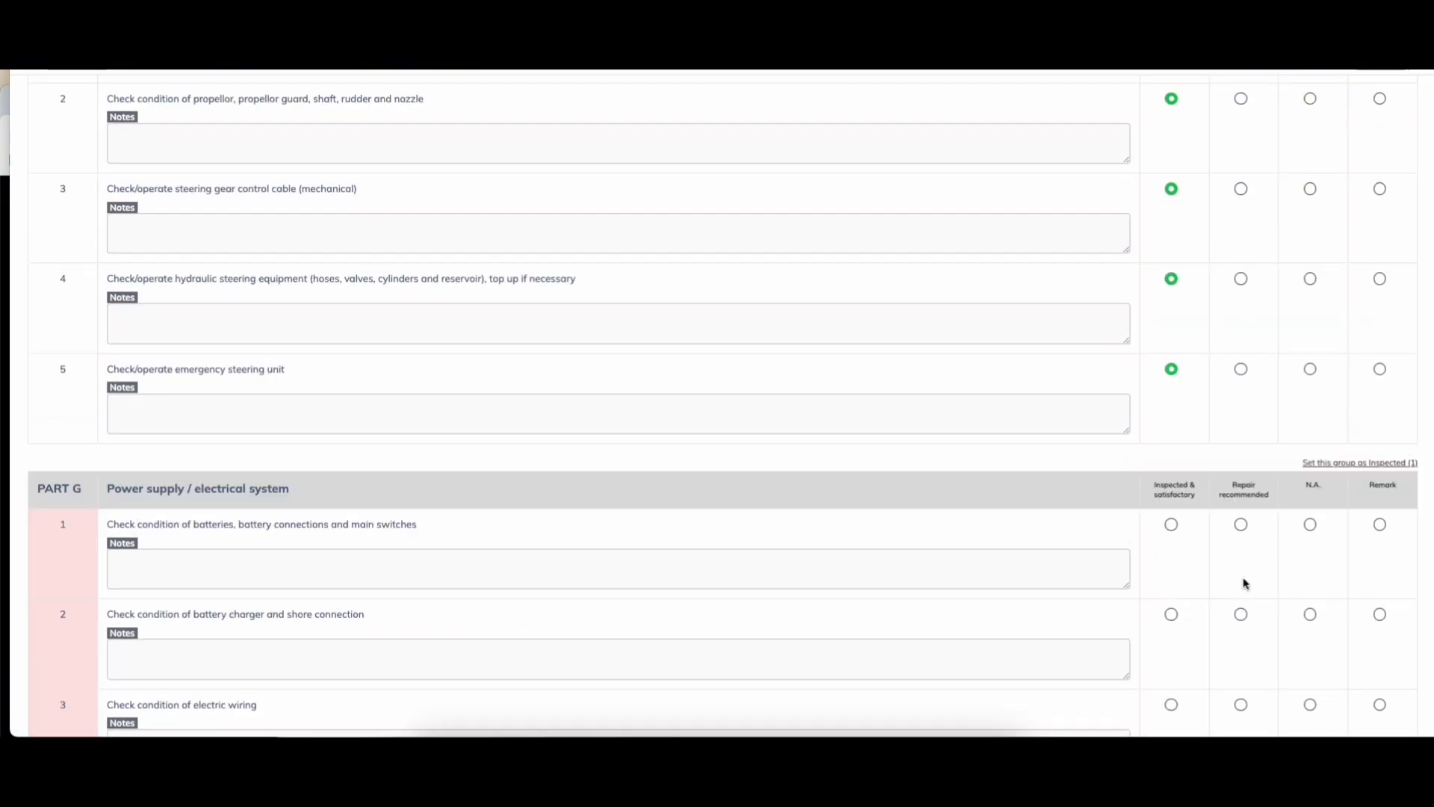
click(1322, 464)
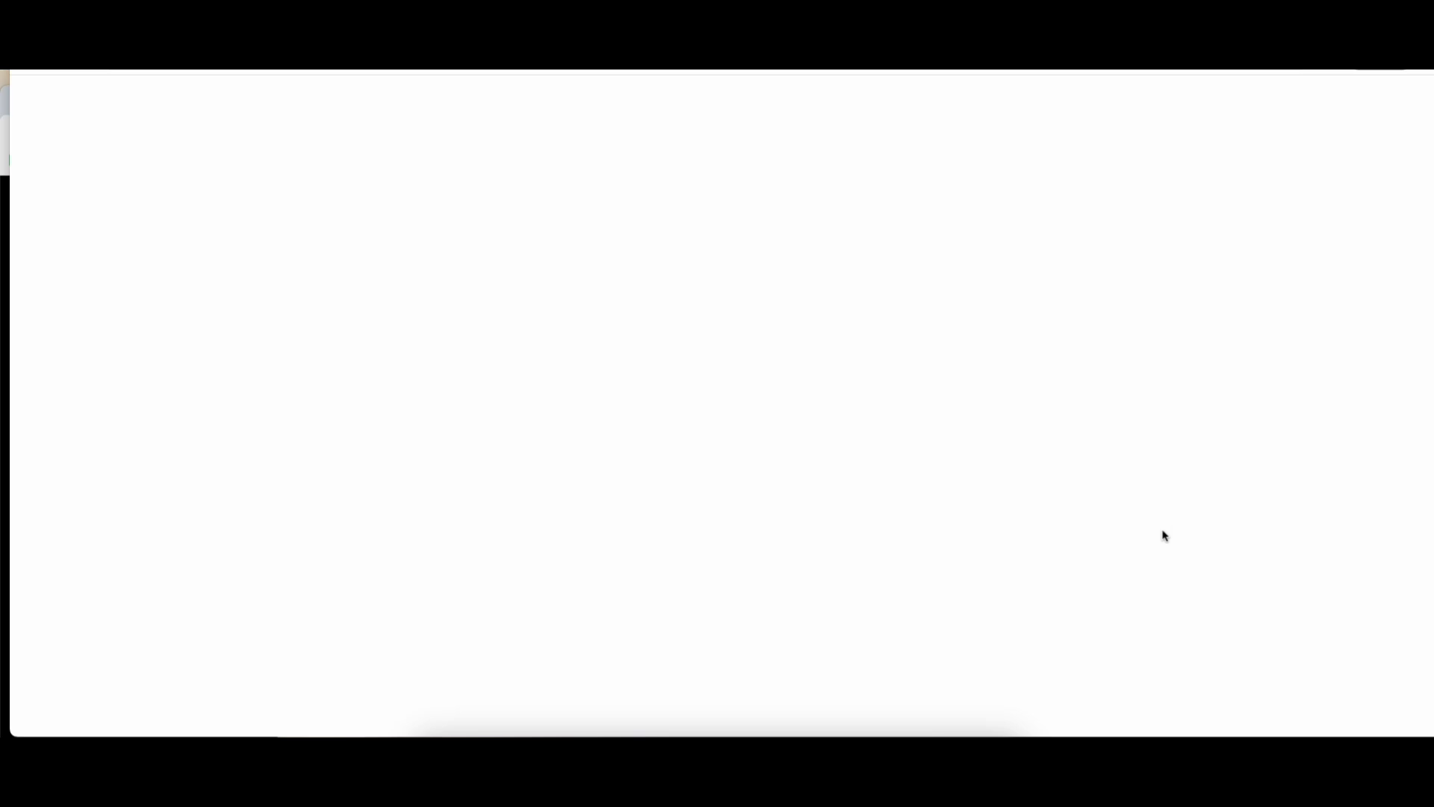
scroll(1206, 528, down, 8)
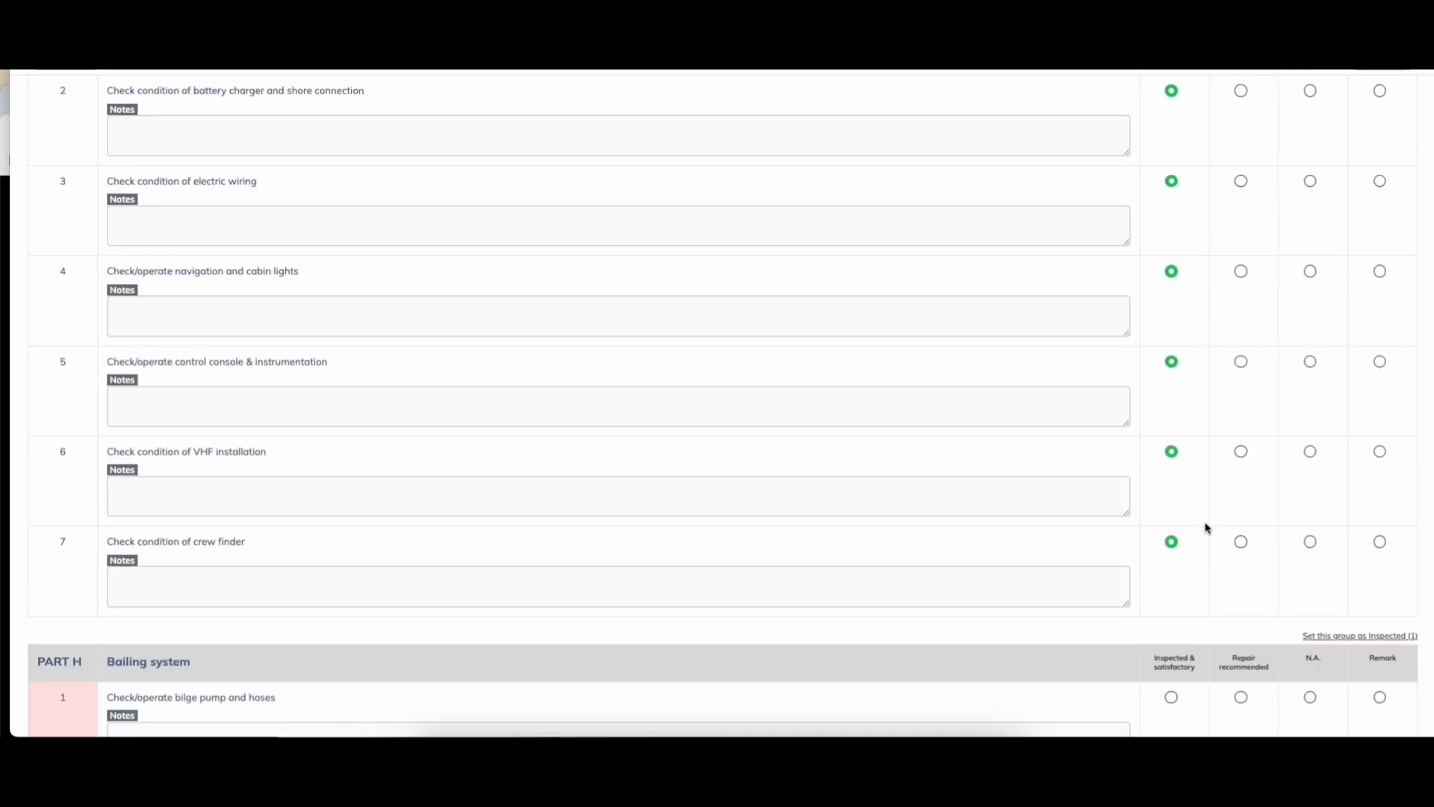
scroll(1207, 528, down, 1)
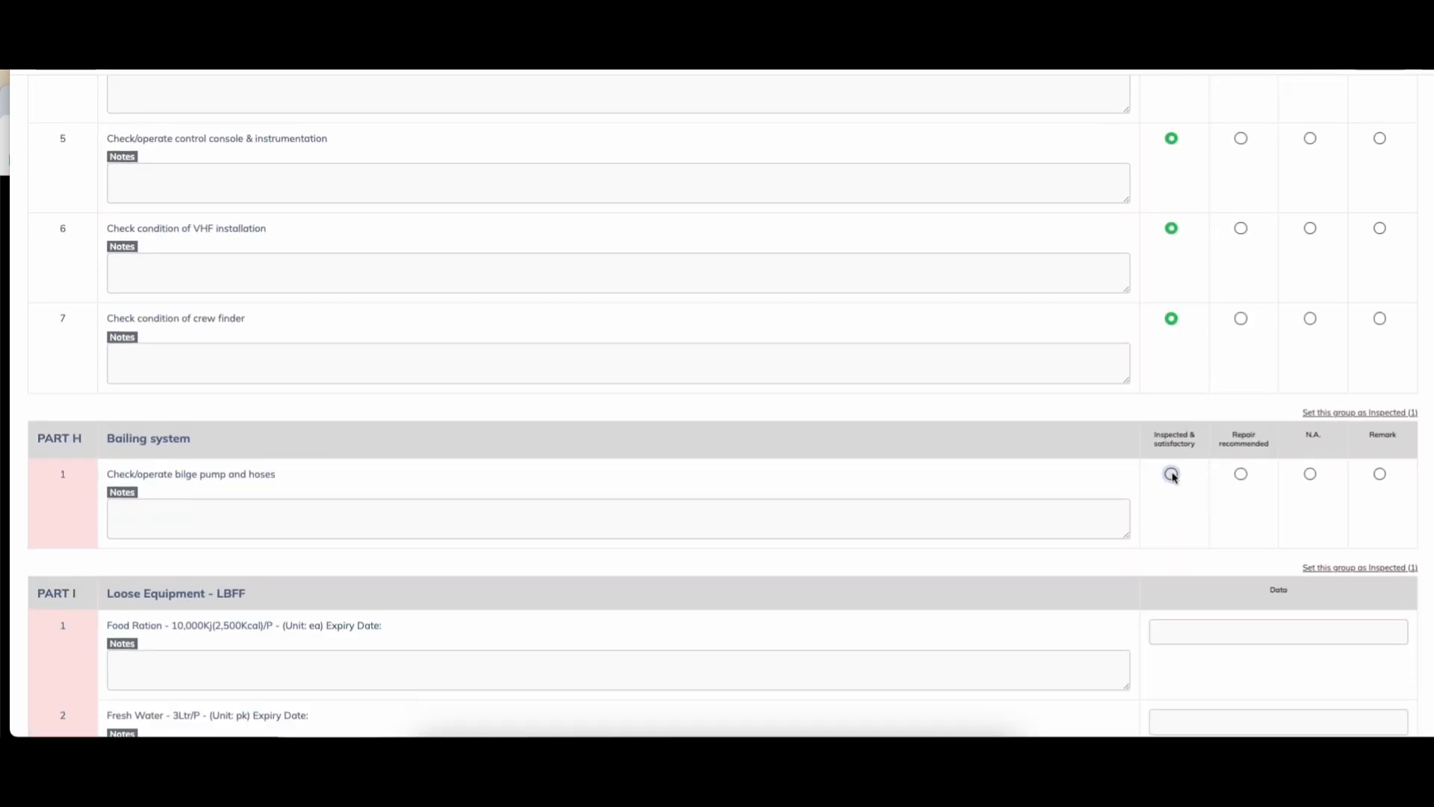
click(1172, 473)
Step: Set expiry dates: Food Ration 21.08.2024, Fresh Water 15.08.2024, First Aid Kit 16.08.2024
scroll(1172, 497, down, 4)
click(1204, 314)
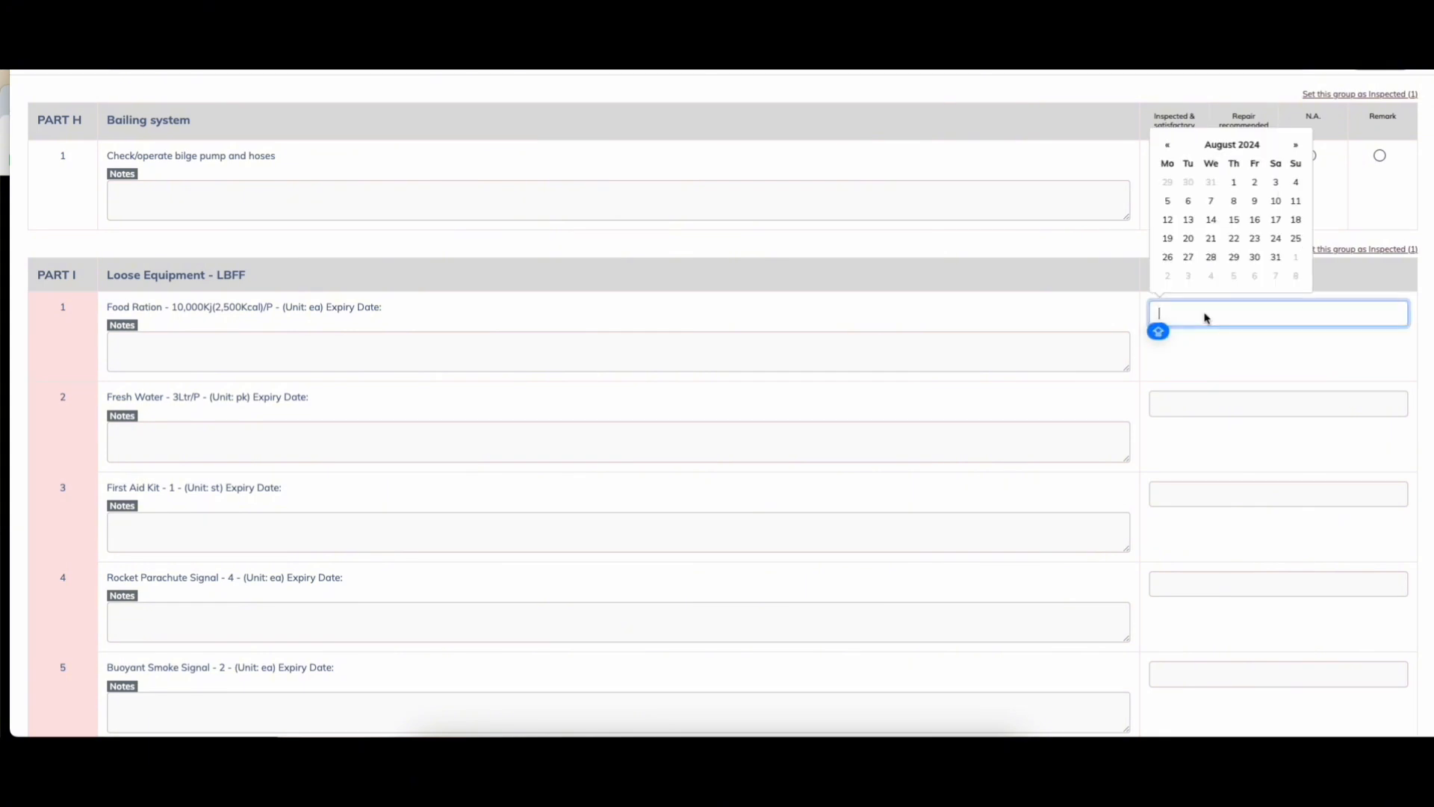
click(1208, 238)
click(1225, 402)
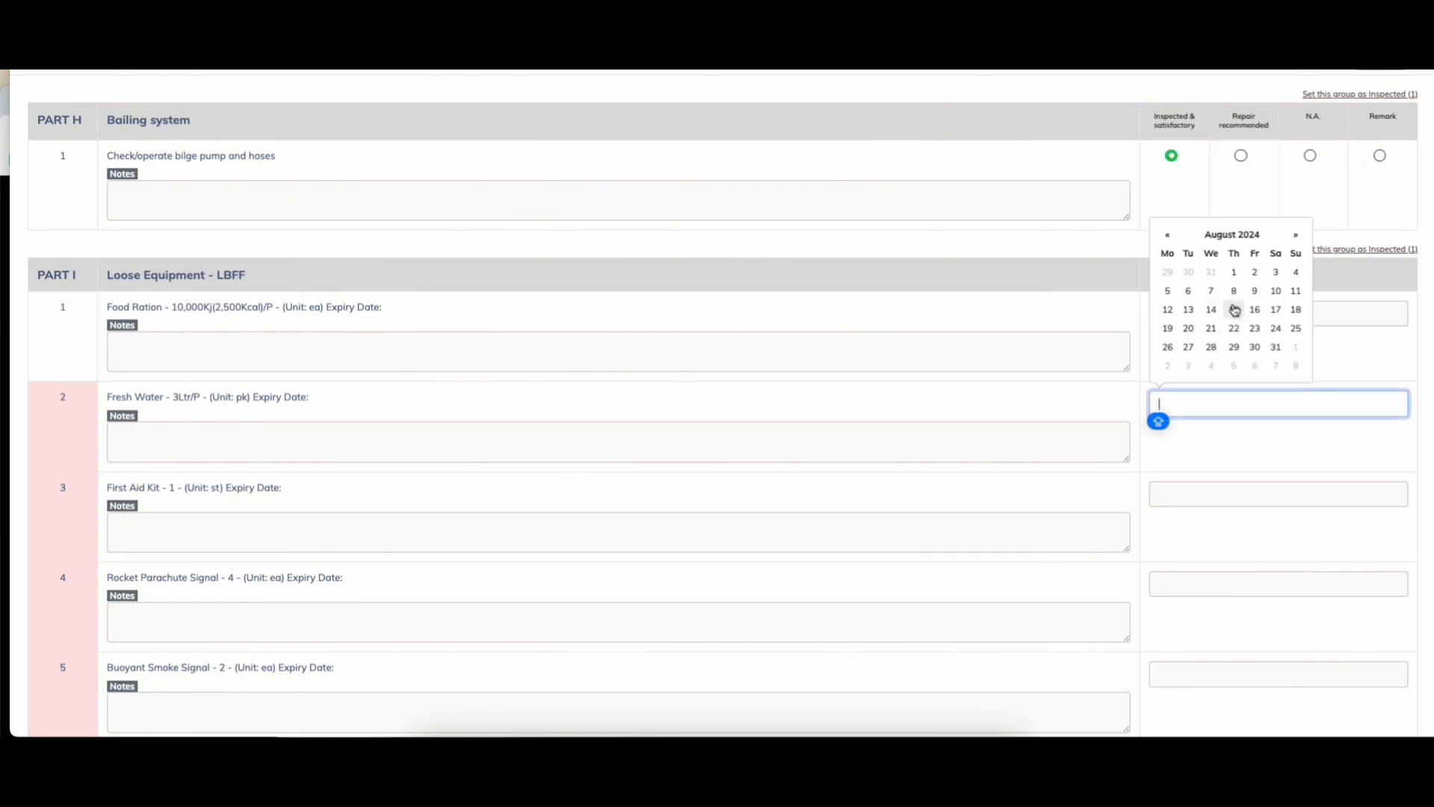
click(1235, 311)
click(282, 392)
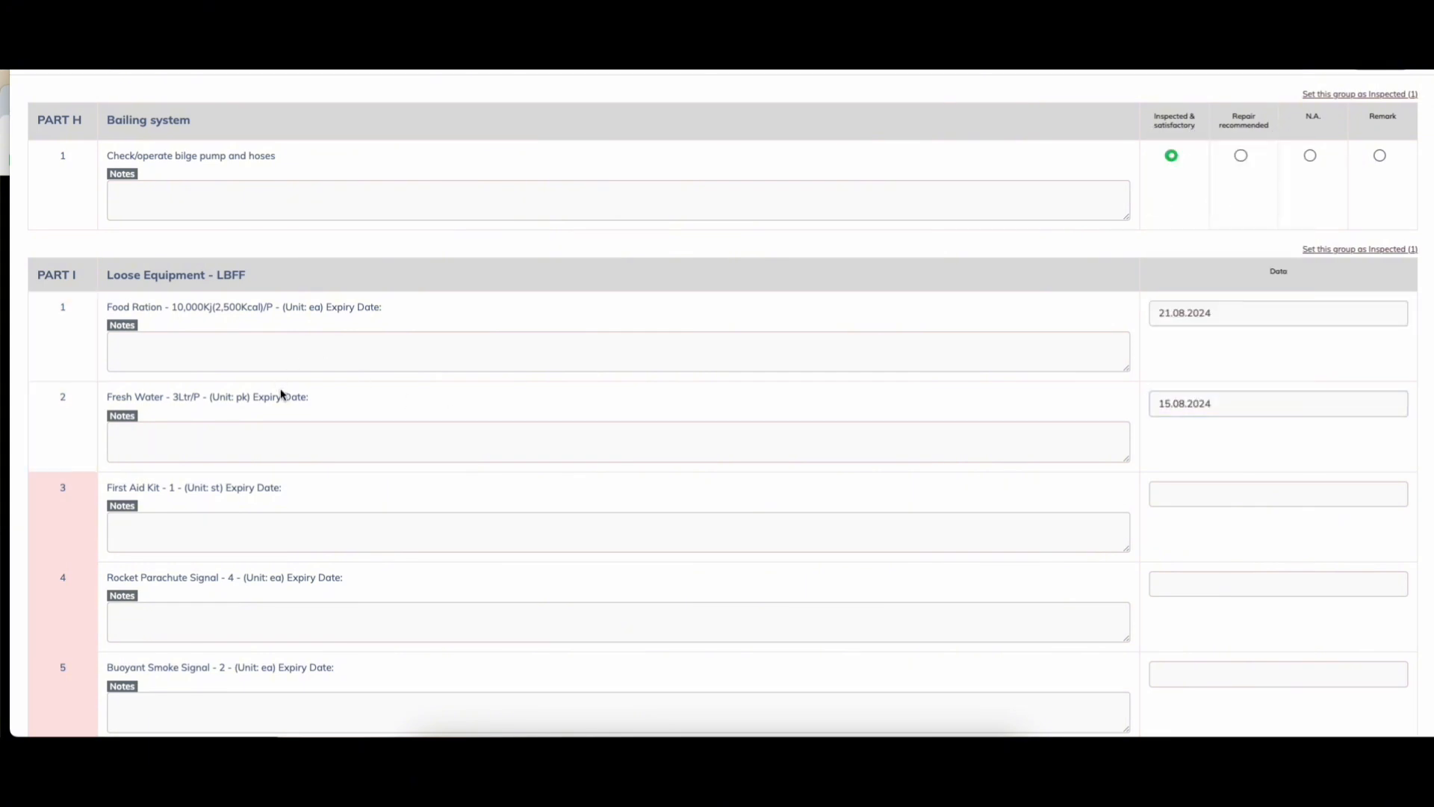
click(1214, 493)
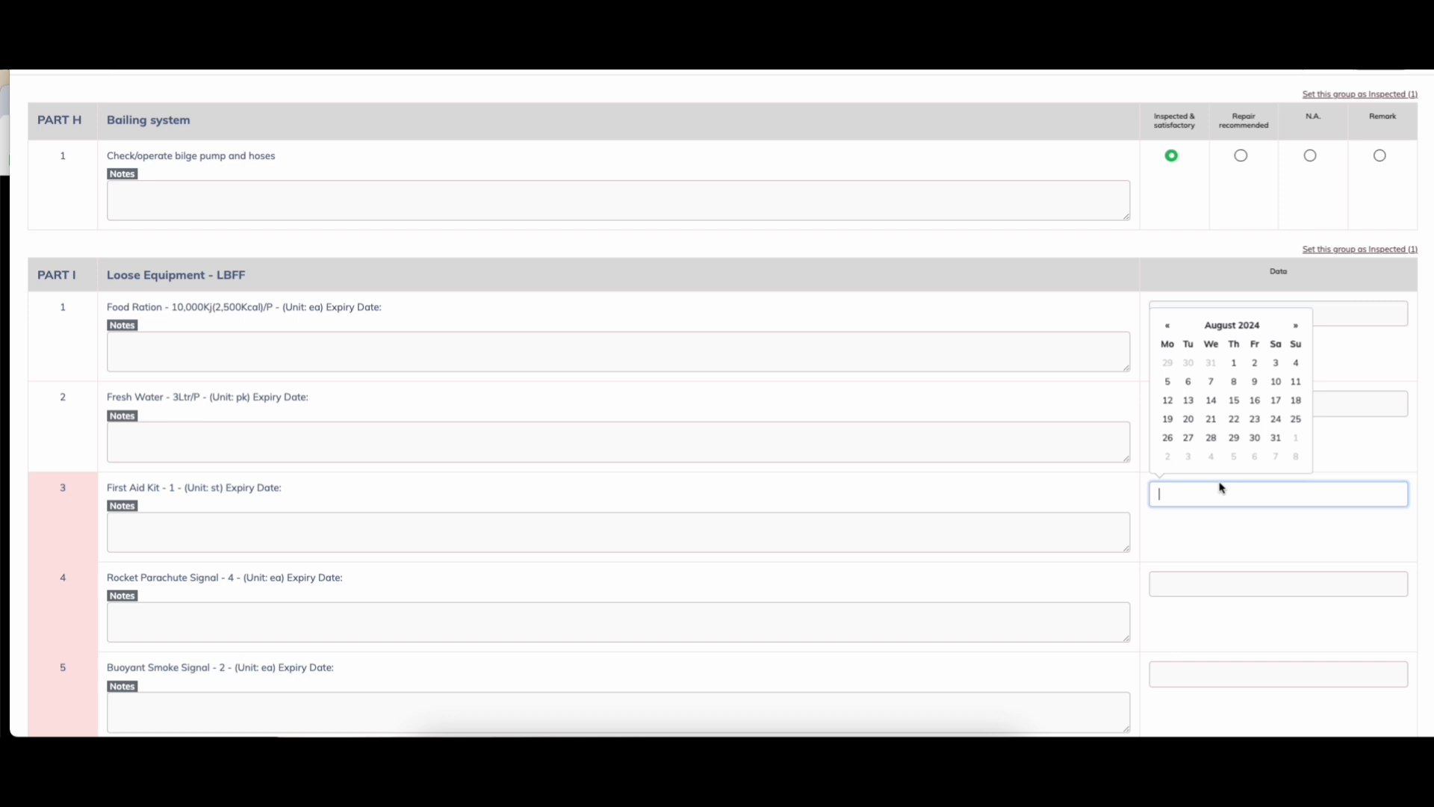
click(1255, 401)
scroll(1181, 568, down, 2)
Step: Set expiries: rocket signal 04.09.2024, smoke signal and hand flare 22.08.2024, seasickness tablets 28.08.2024
click(1213, 460)
click(1211, 415)
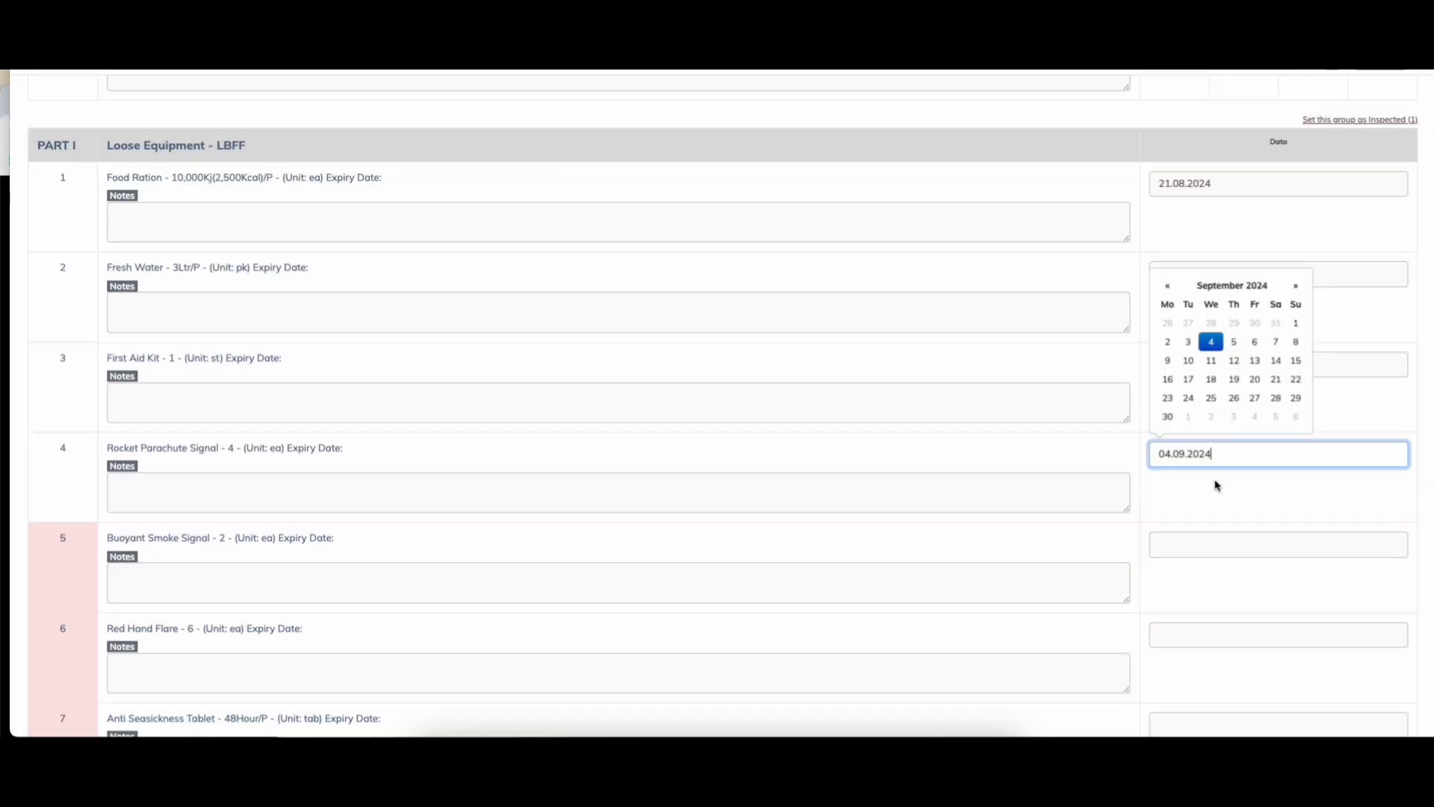
click(1223, 538)
click(1234, 468)
click(1202, 631)
click(1233, 553)
scroll(1220, 576, down, 5)
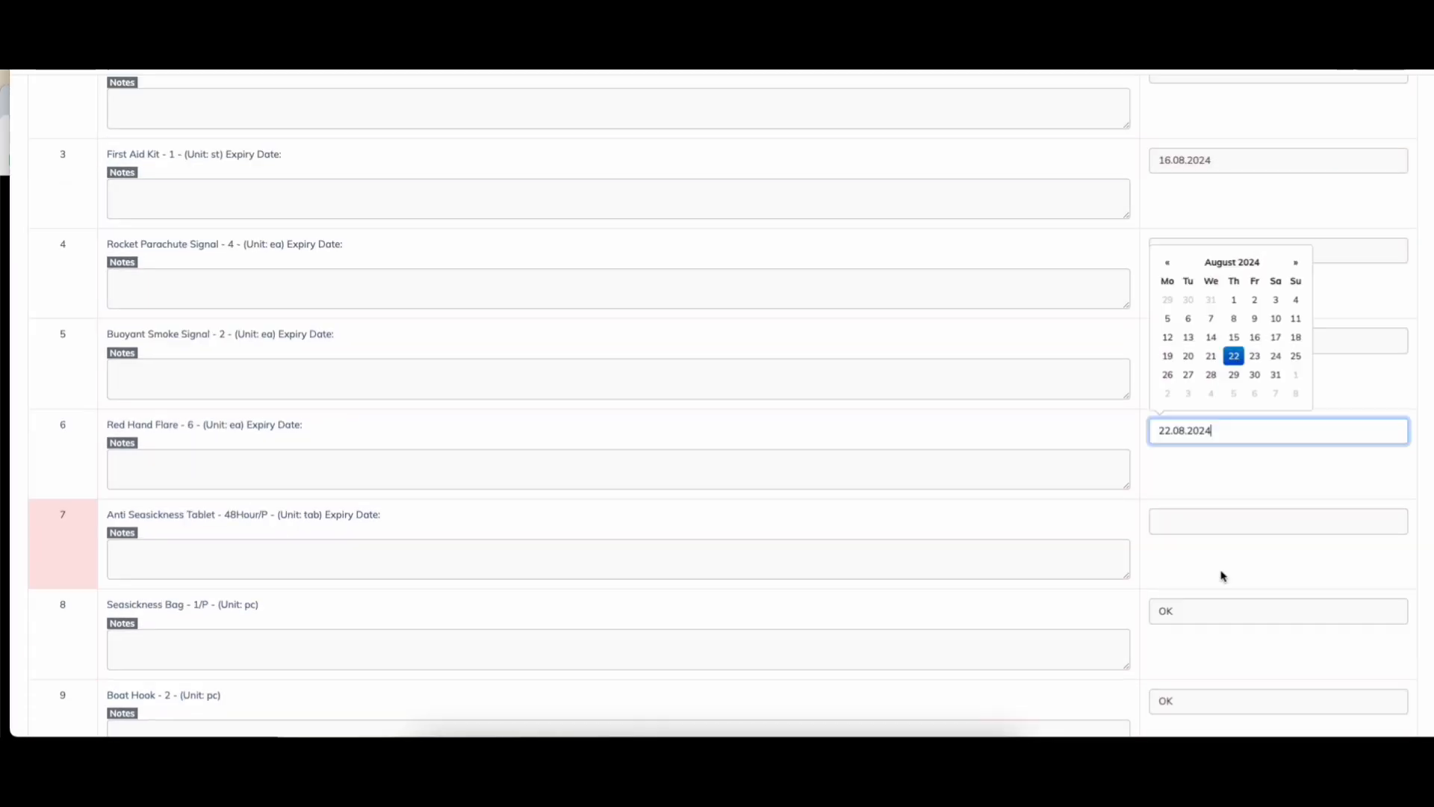
click(1195, 403)
click(1212, 345)
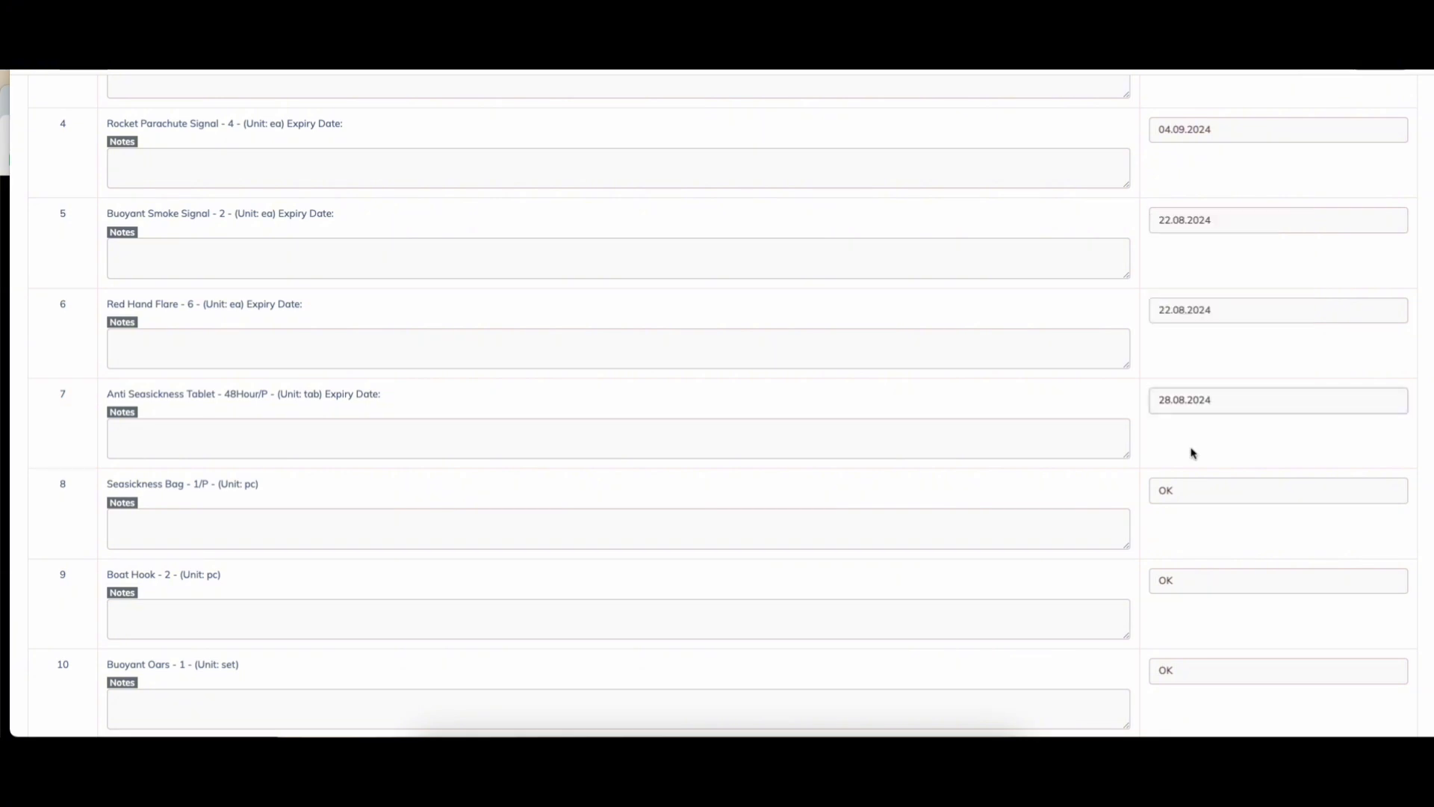
Step: Set the Fire Extinguisher inspected date to 21.08.2024 and pass functional test 1
scroll(1191, 451, down, 15)
scroll(1190, 451, down, 10)
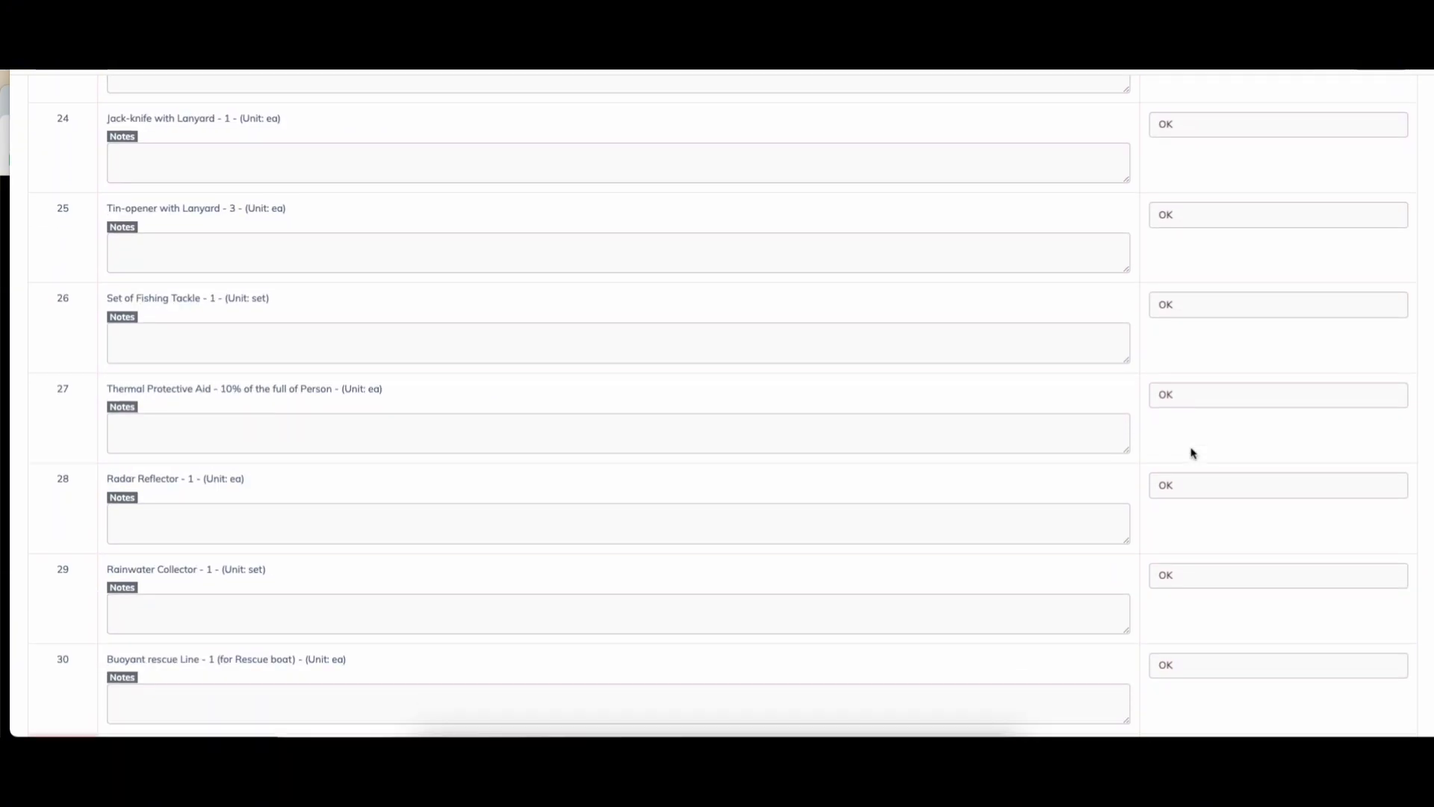
click(1198, 418)
click(1212, 351)
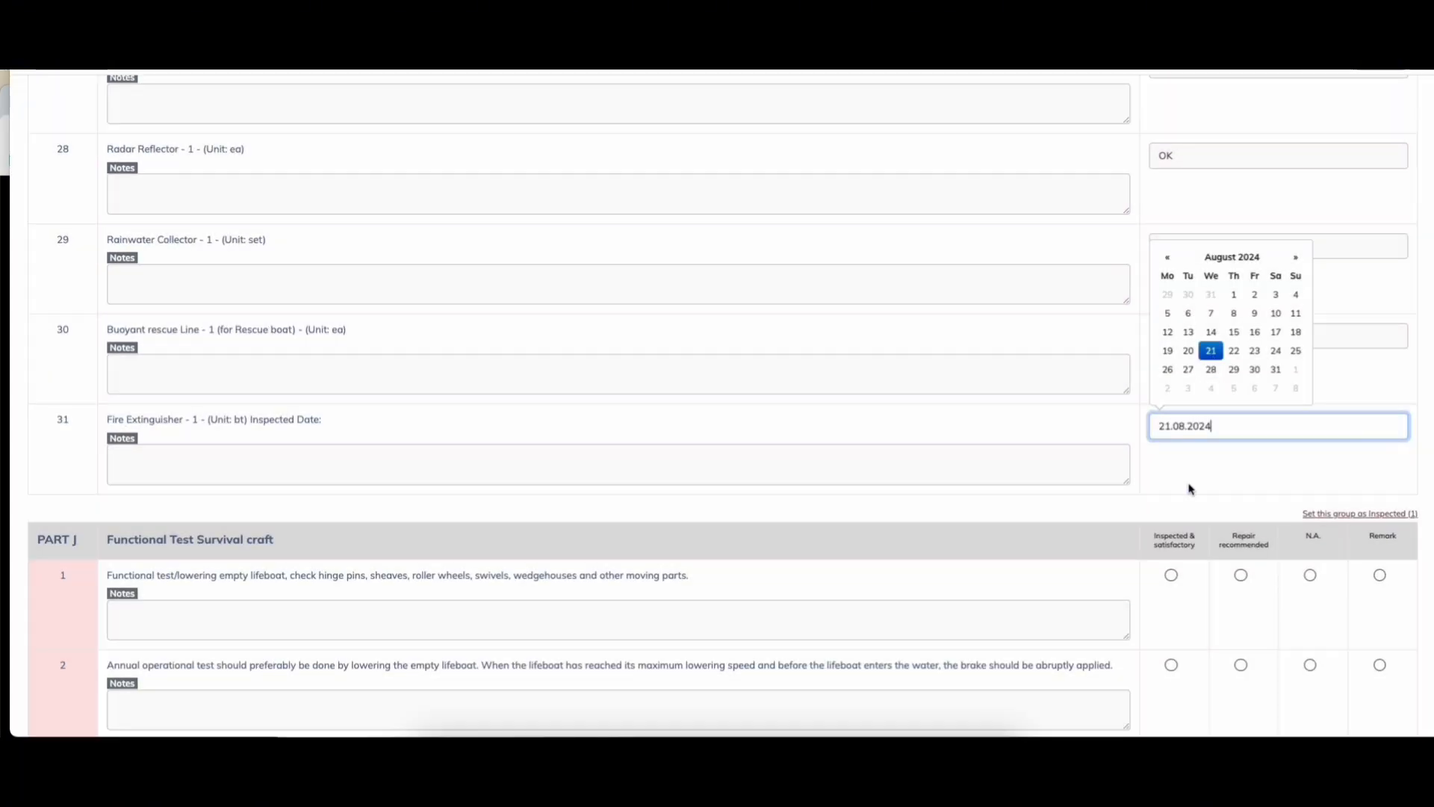
scroll(1193, 448, down, 4)
click(1171, 252)
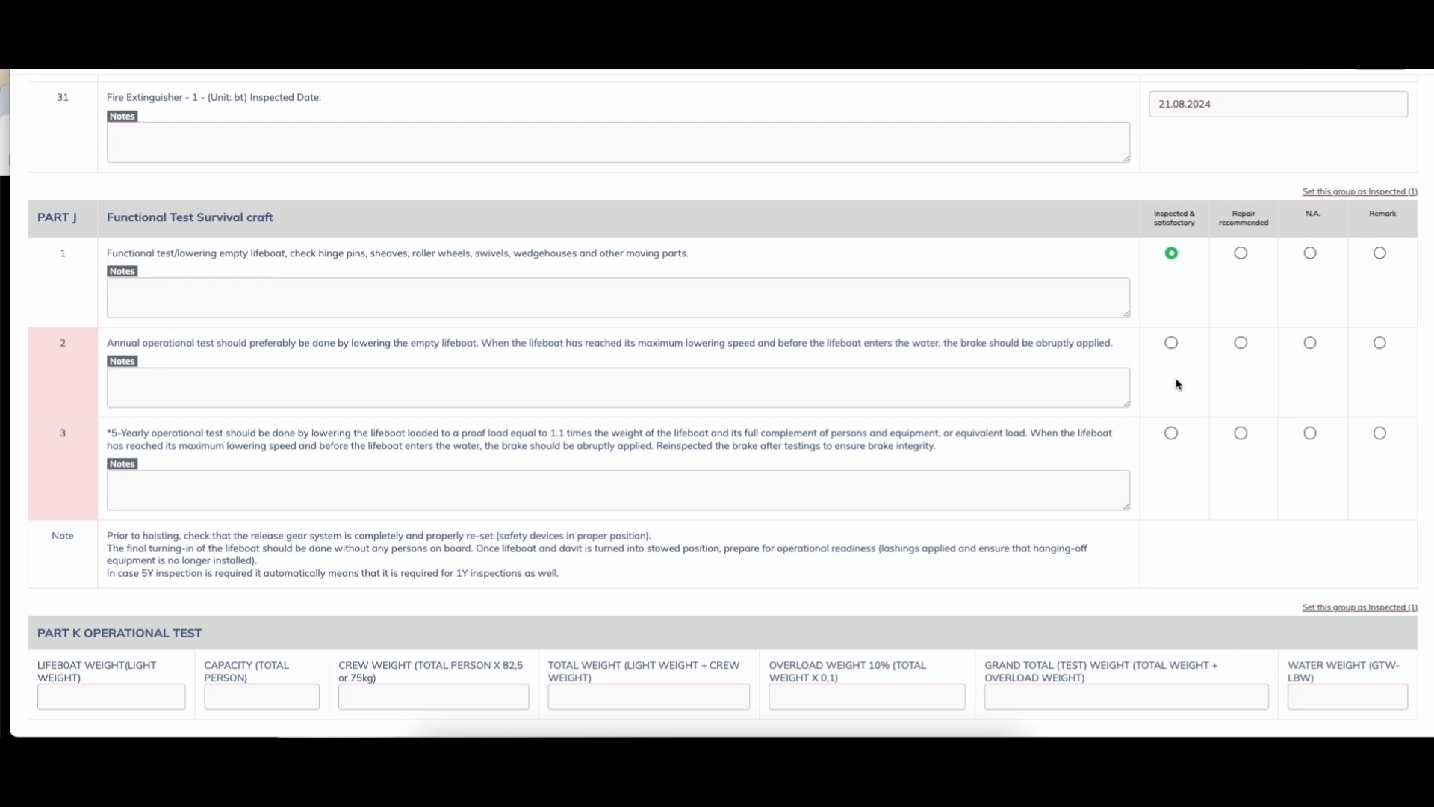
Step: Mark functional tests 2 and 3 as Inspected & satisfactory
click(1171, 343)
click(1172, 433)
scroll(1177, 440, down, 3)
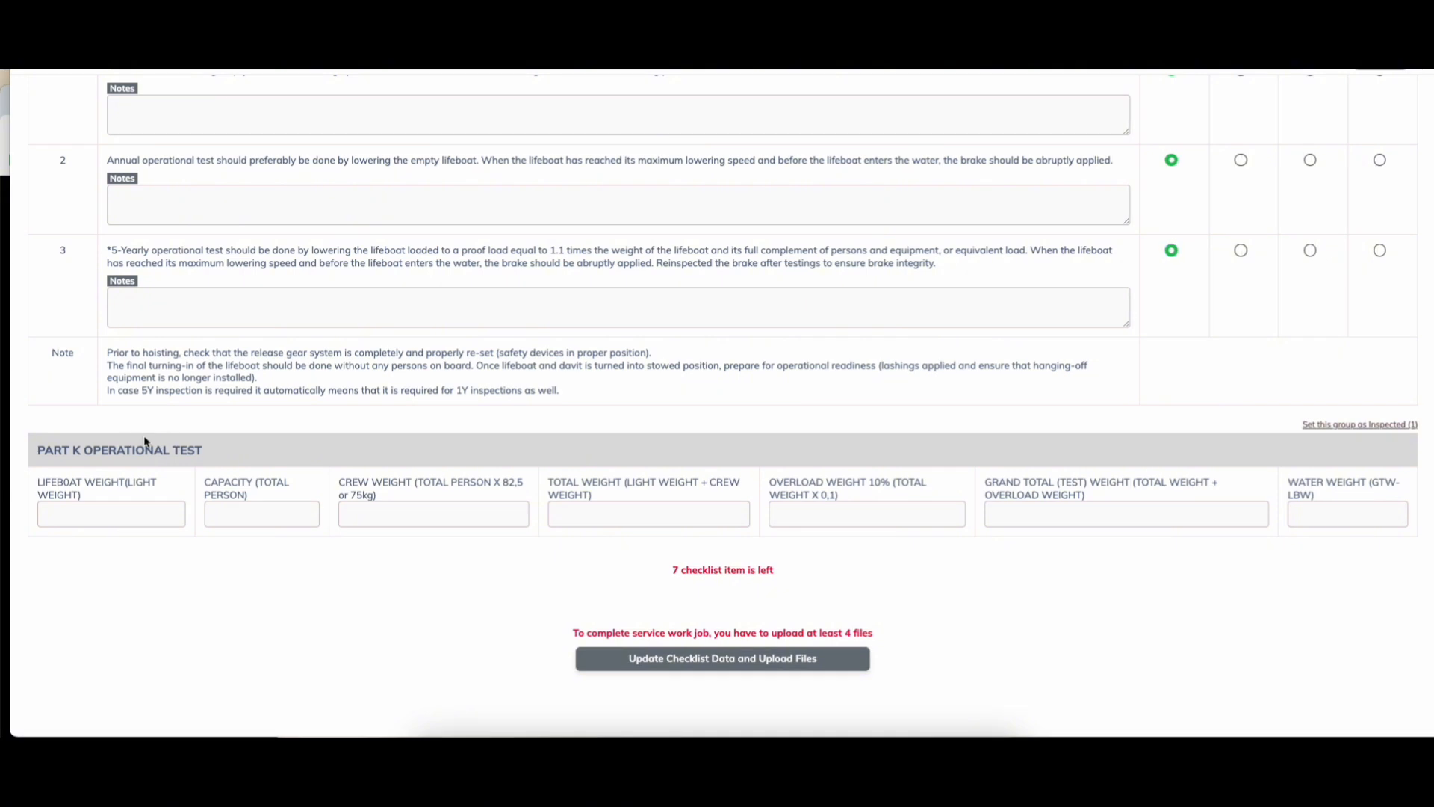
Step: Enter lifeboat weight 2000 and capacity 15 so the test weight totals 3561.25
click(103, 508)
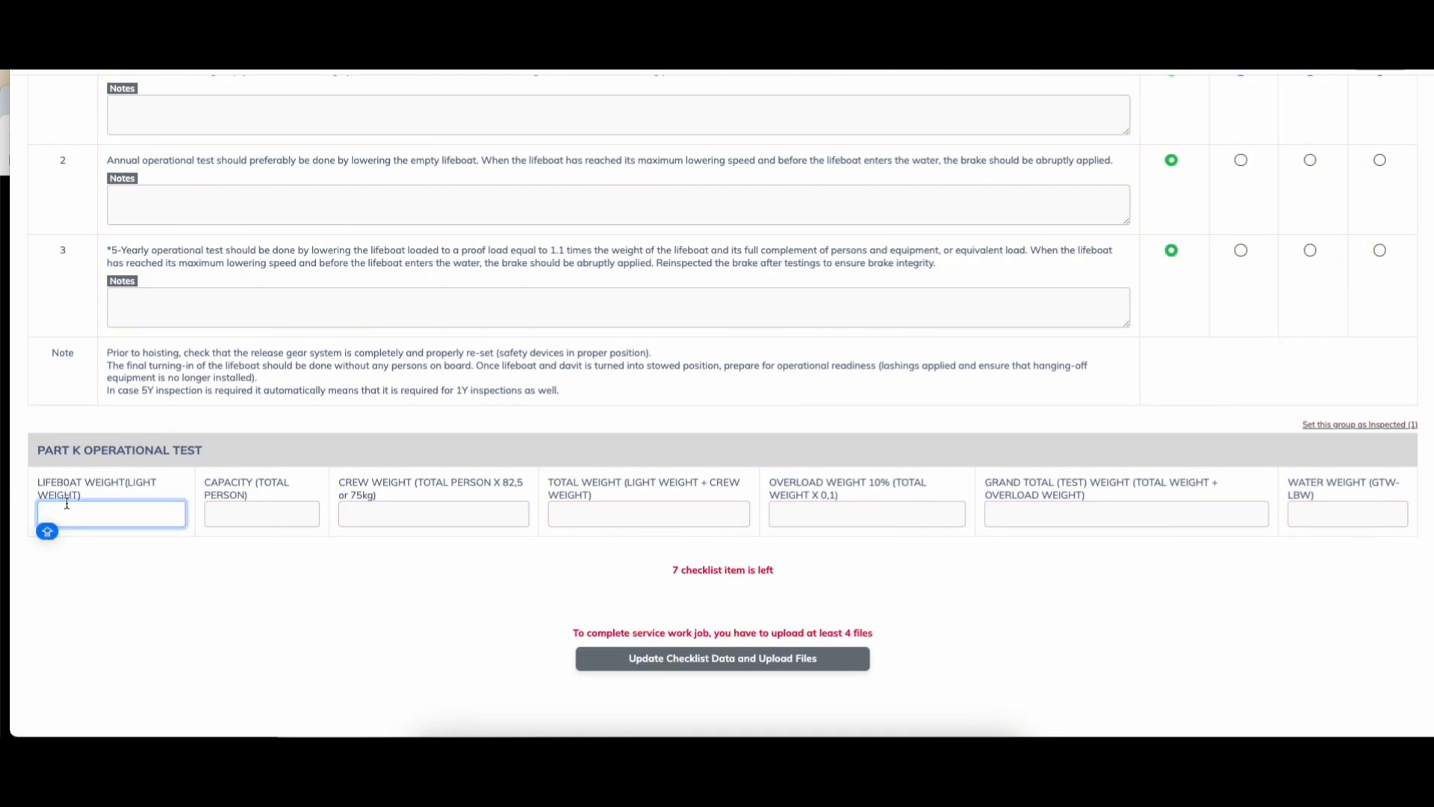
text(2000)
click(243, 518)
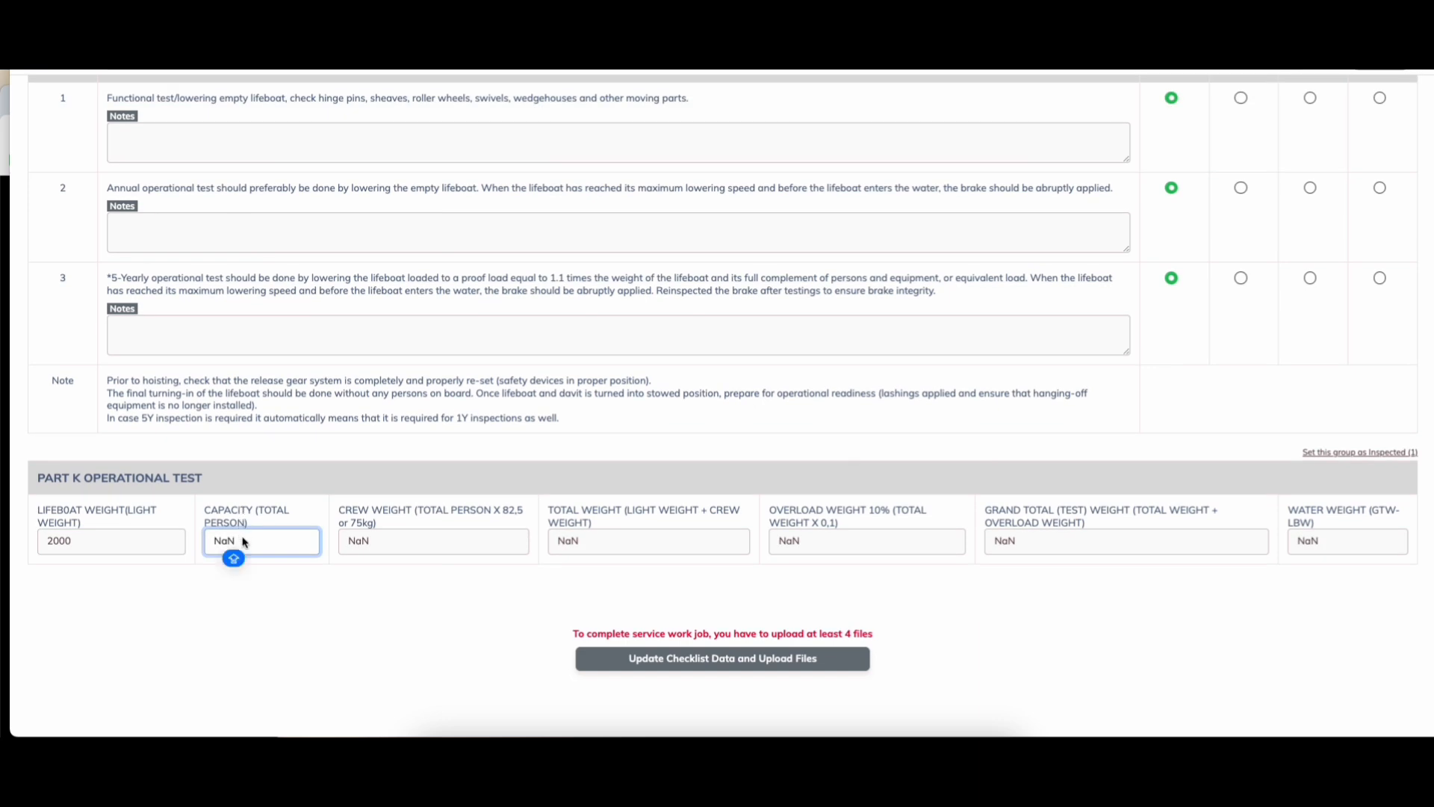
double_click(261, 547)
text(15)
click(285, 625)
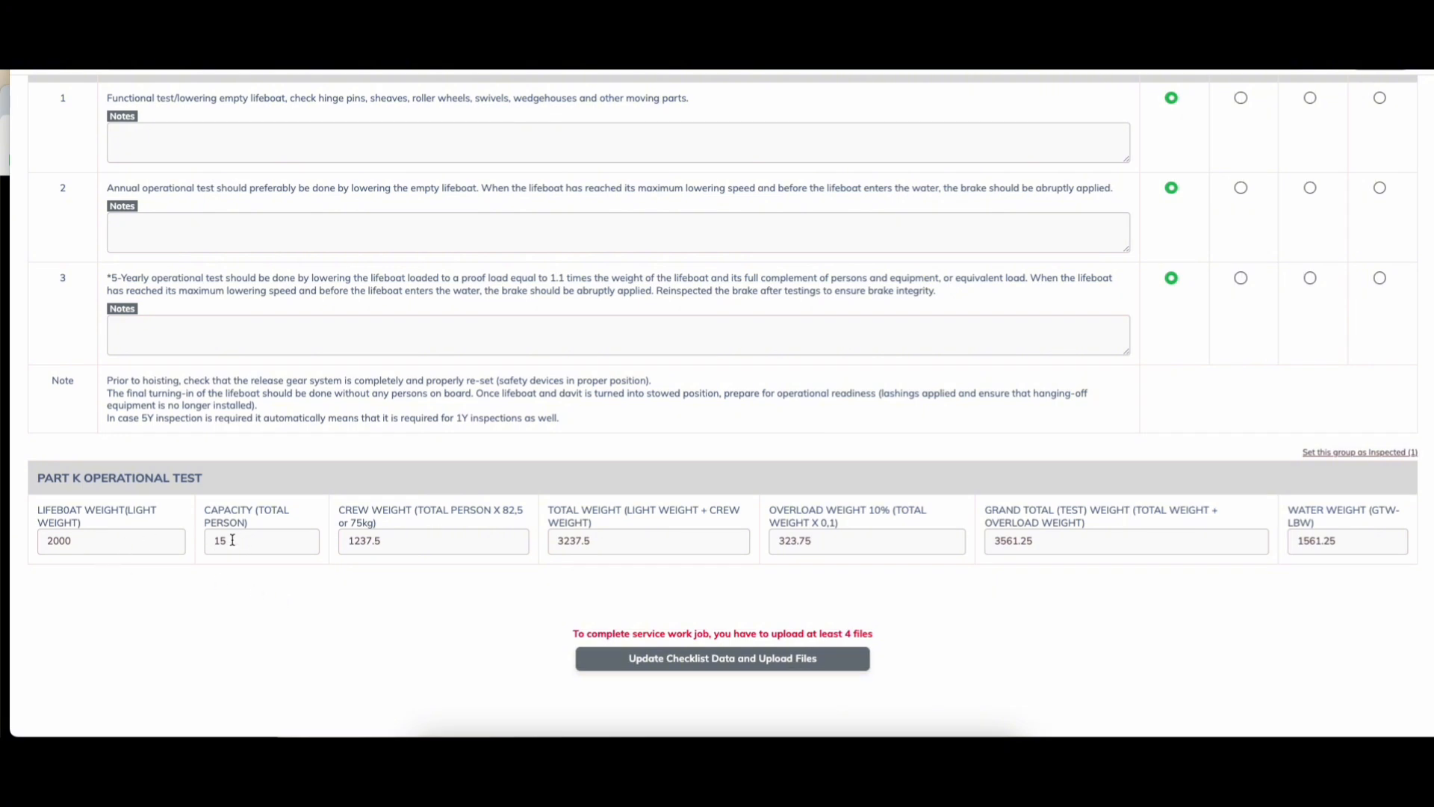
drag(58, 514, 127, 516)
drag(263, 509, 205, 514)
click(233, 625)
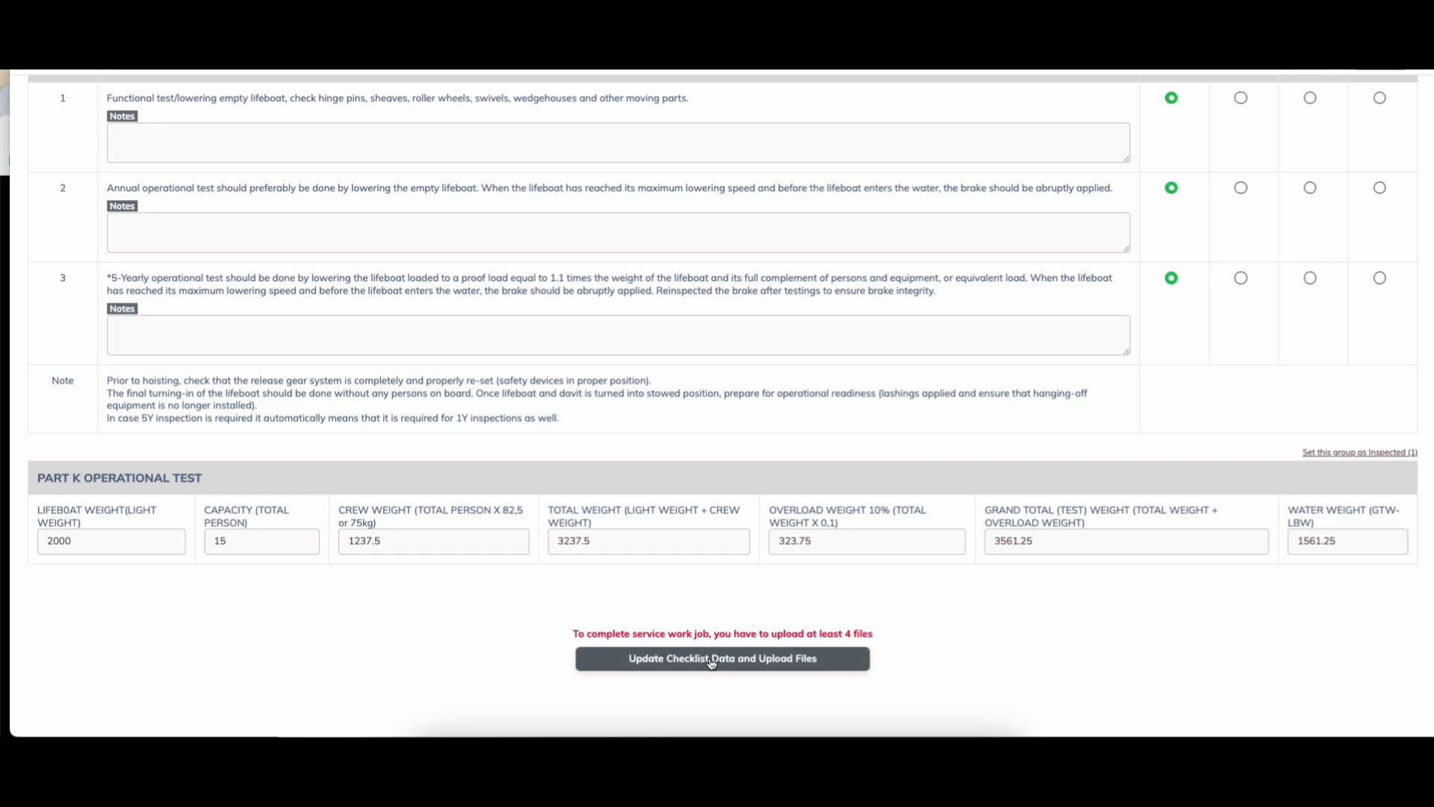
Step: Save the checklist and choose D-FIRE POMPEII, D-FIRE ROPE, D-SAFE LADDER2 and BUMERANG for upload
click(756, 667)
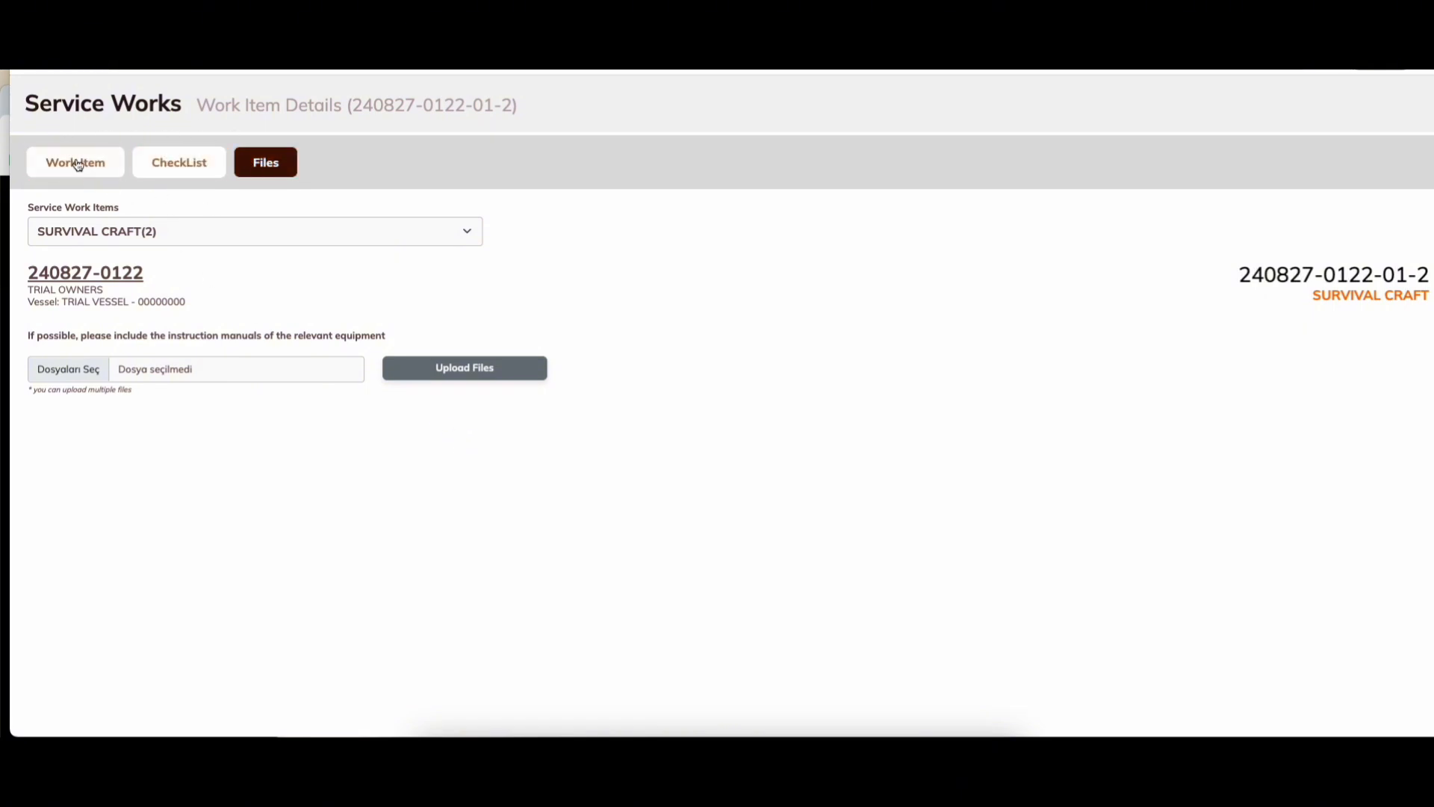
click(98, 378)
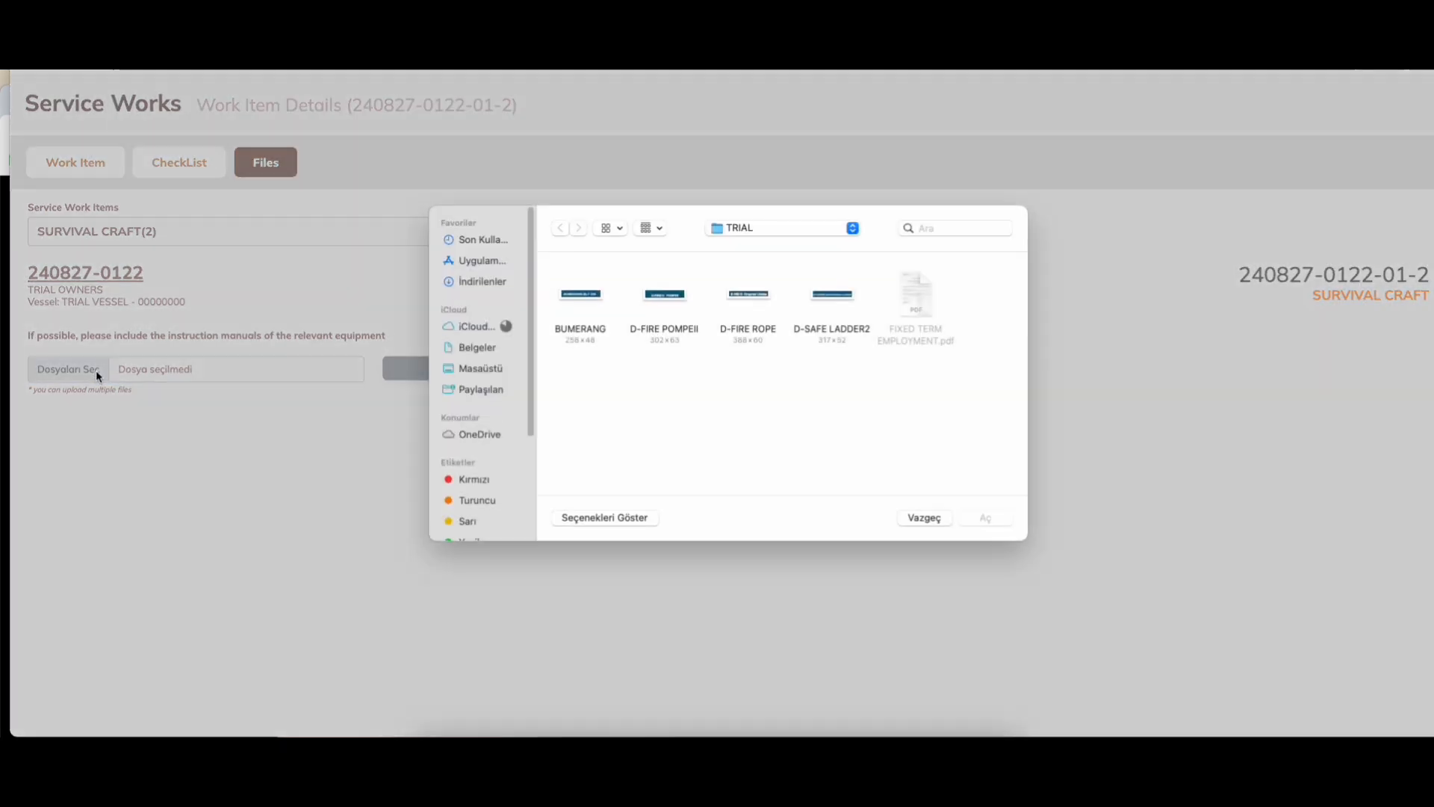
click(664, 298)
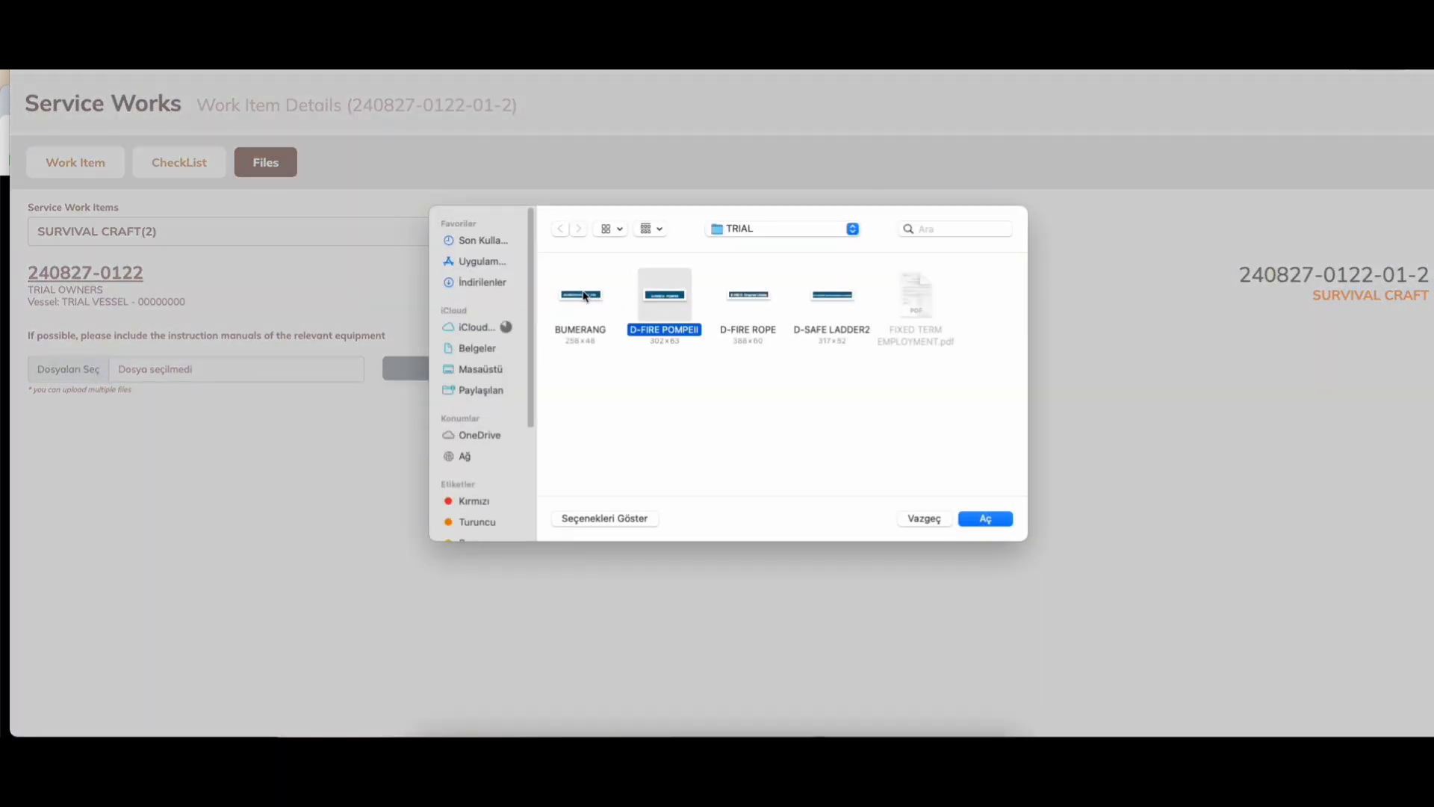
super+click(765, 296)
super+click(827, 300)
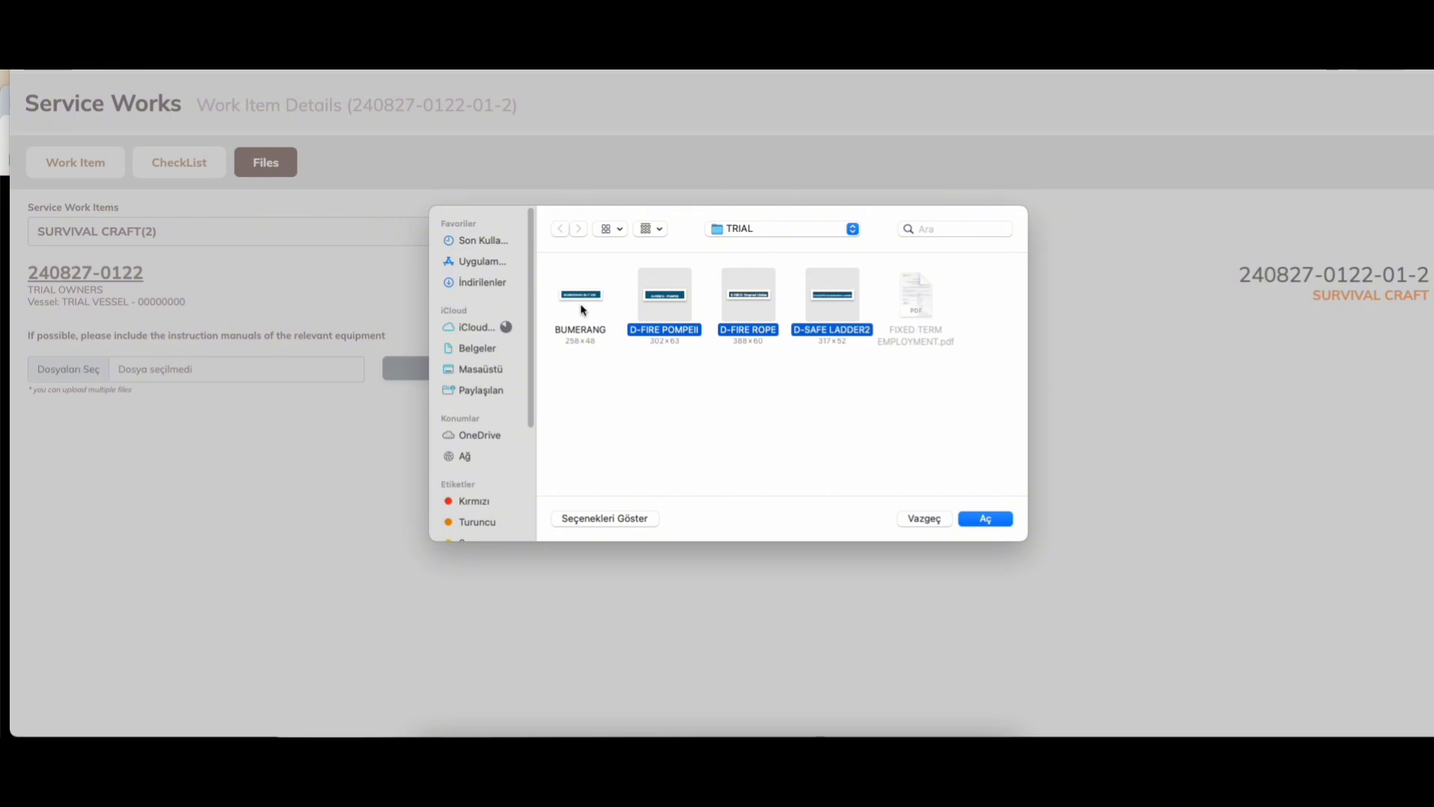
super+click(593, 297)
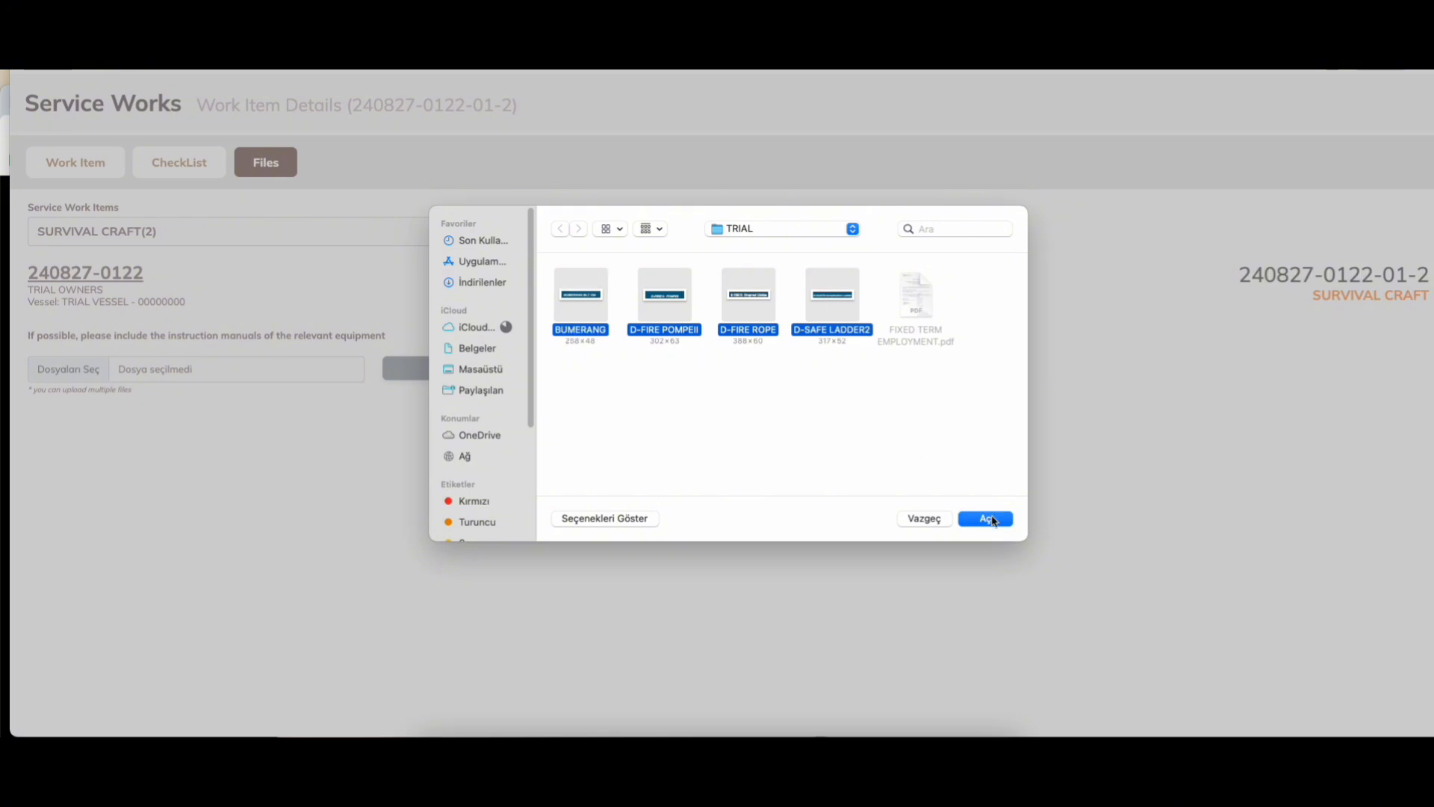
click(991, 519)
Step: Upload the four files and finish item 01-2, returning to the service work list
click(471, 377)
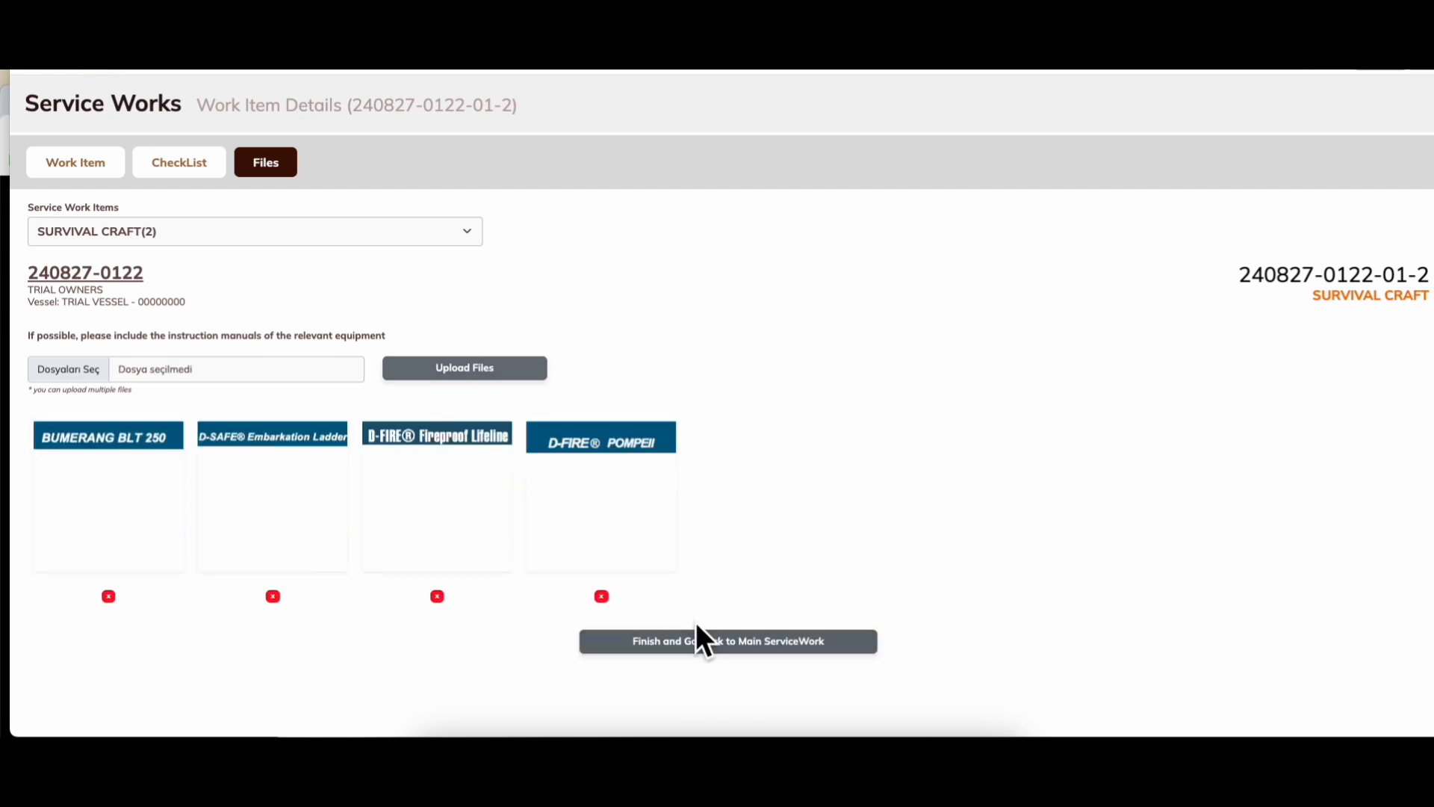
click(764, 646)
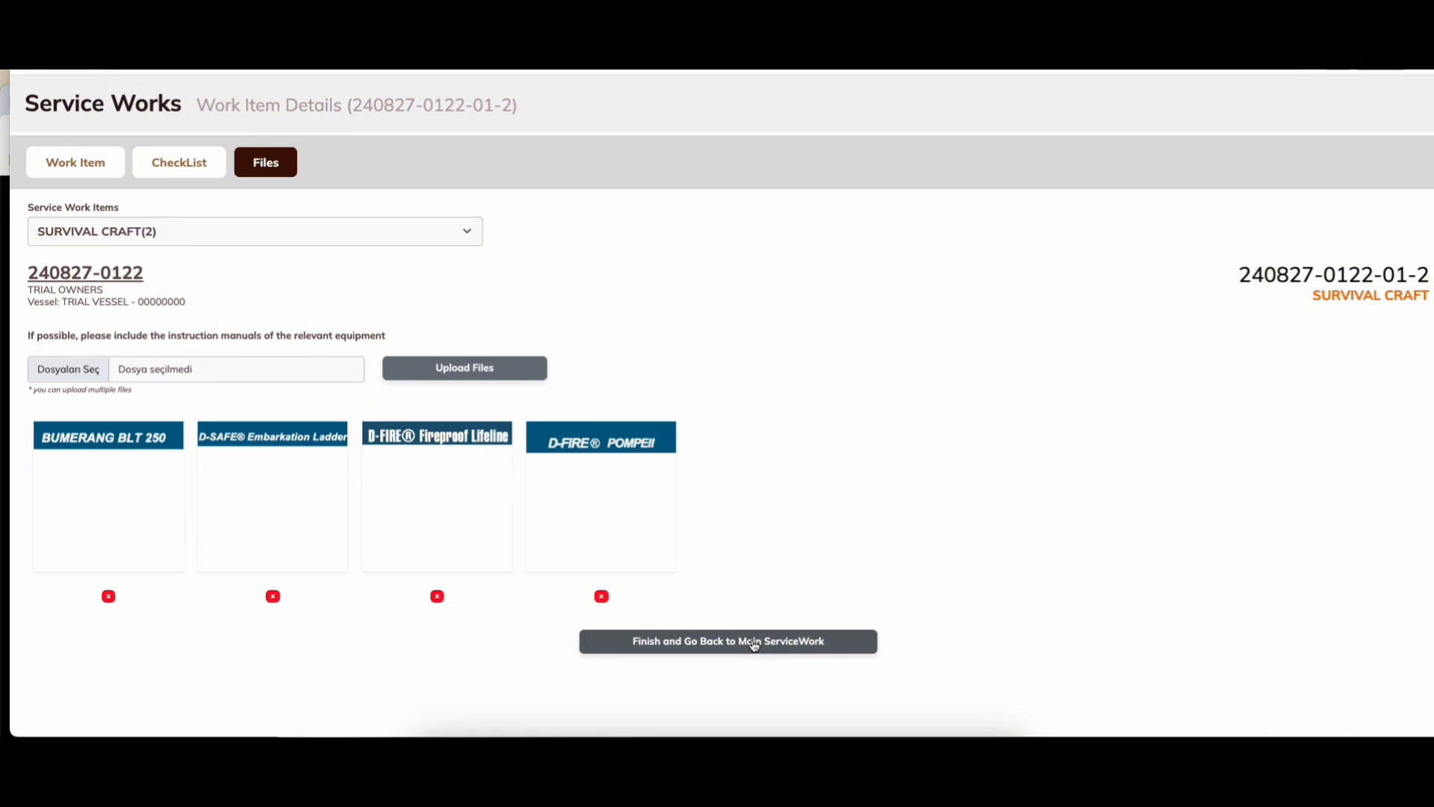
scroll(739, 634, down, 5)
mouse_move(132, 411)
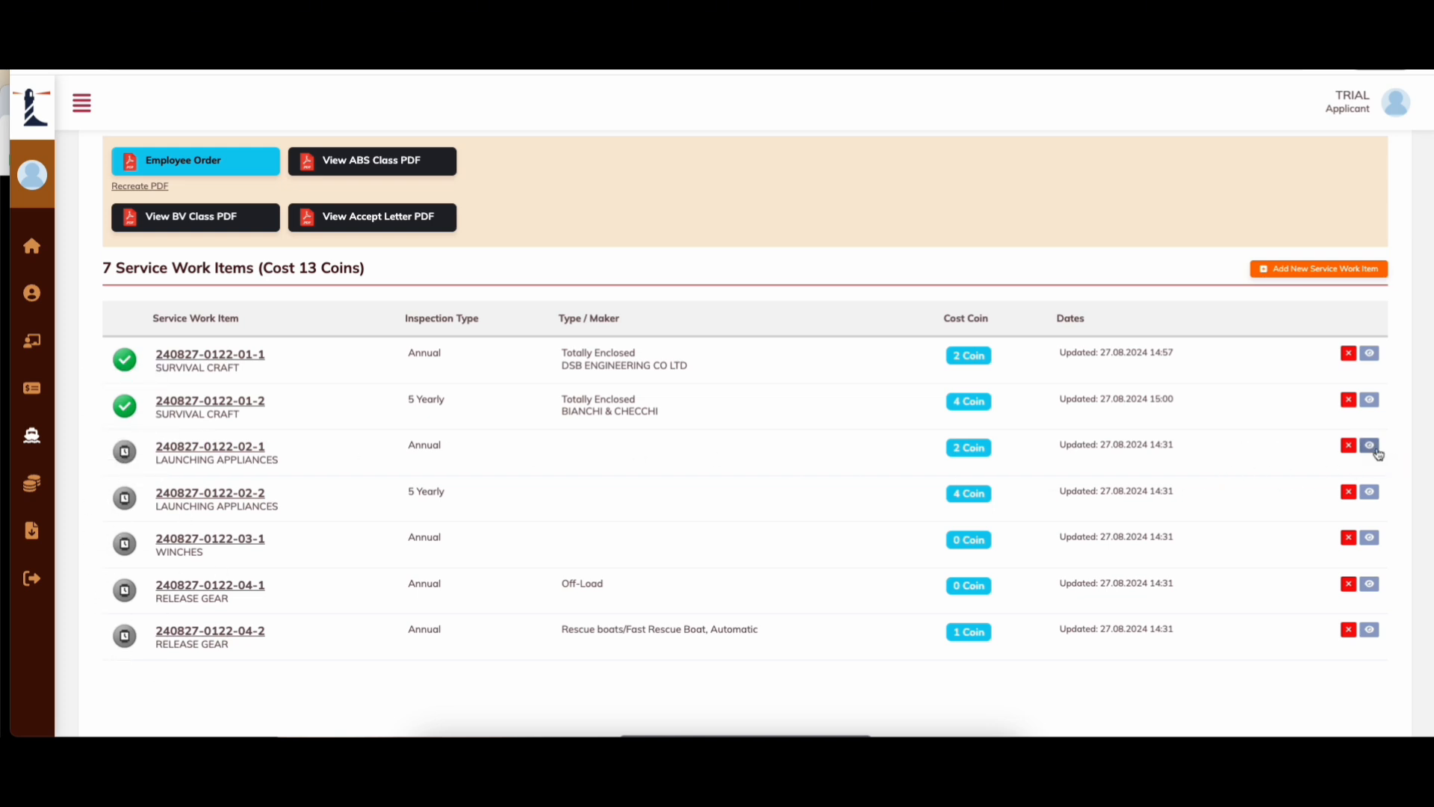
Step: Open item 02-1 and set it to Gravity Free Fall Primary by ACTA, Twin fall FWD (On boat)
click(1369, 446)
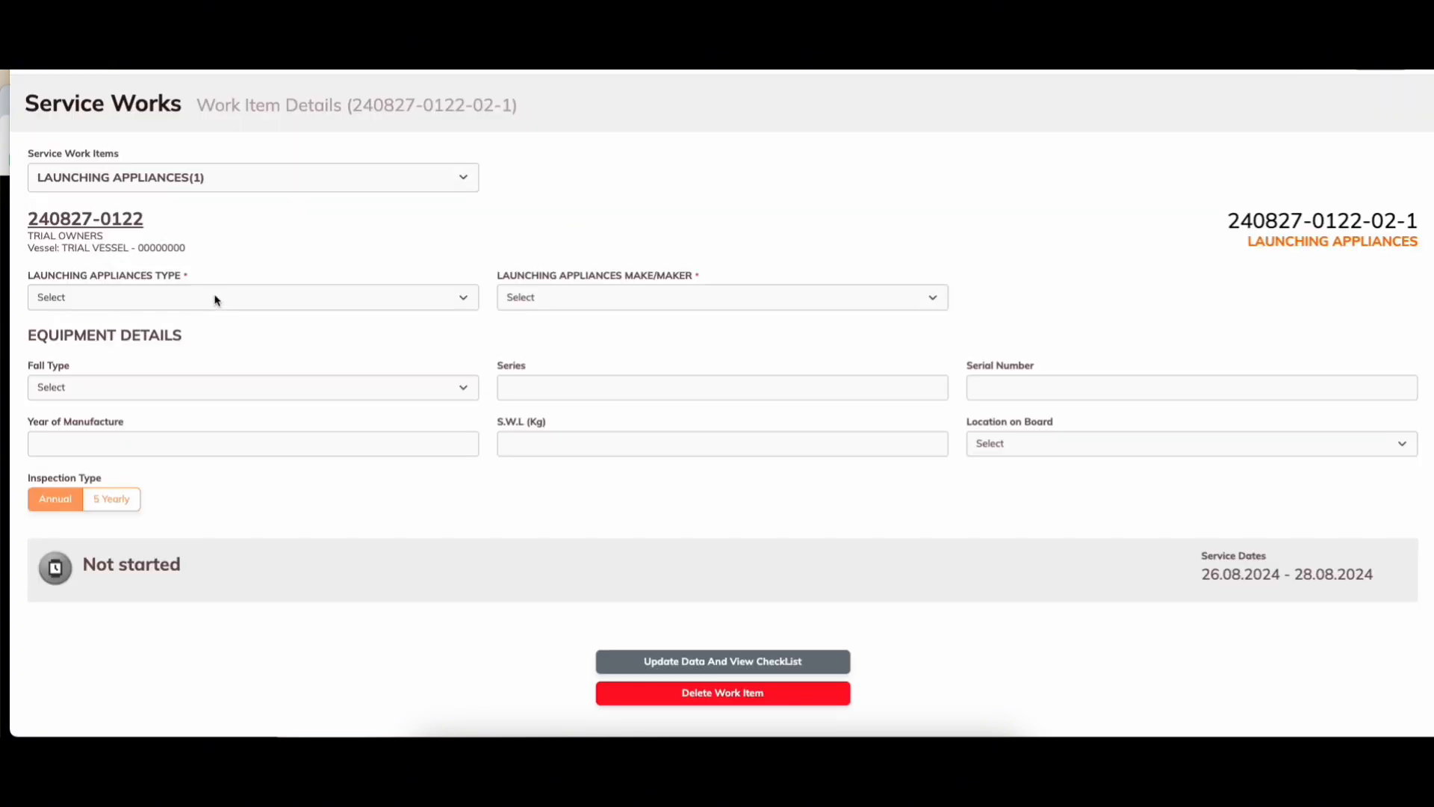
click(215, 298)
click(112, 365)
click(755, 298)
click(747, 362)
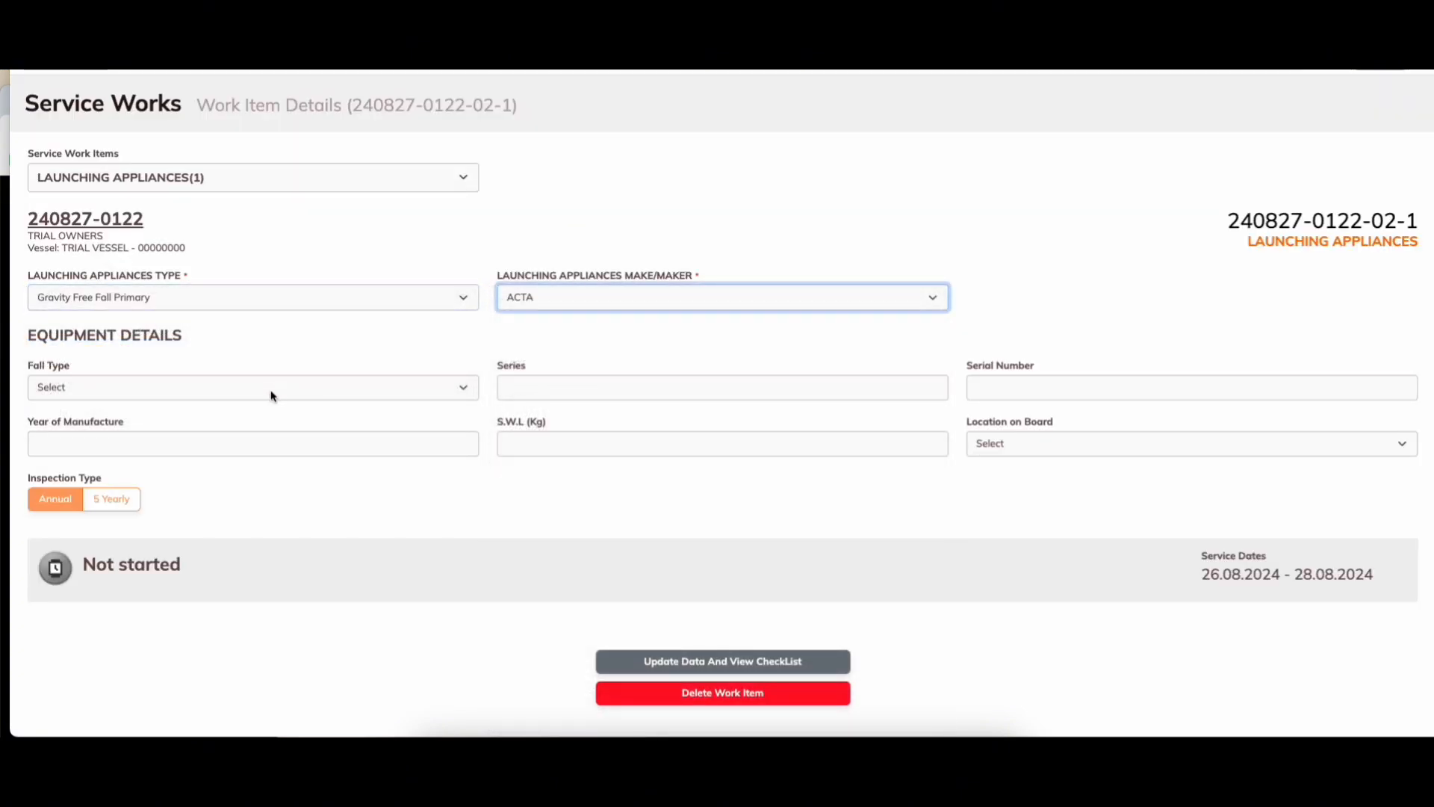
click(271, 396)
click(209, 450)
Step: Enter series 2222, S.W.L 2000 kg, year 2000, serial 11111 and location AFT
click(523, 391)
text(222)
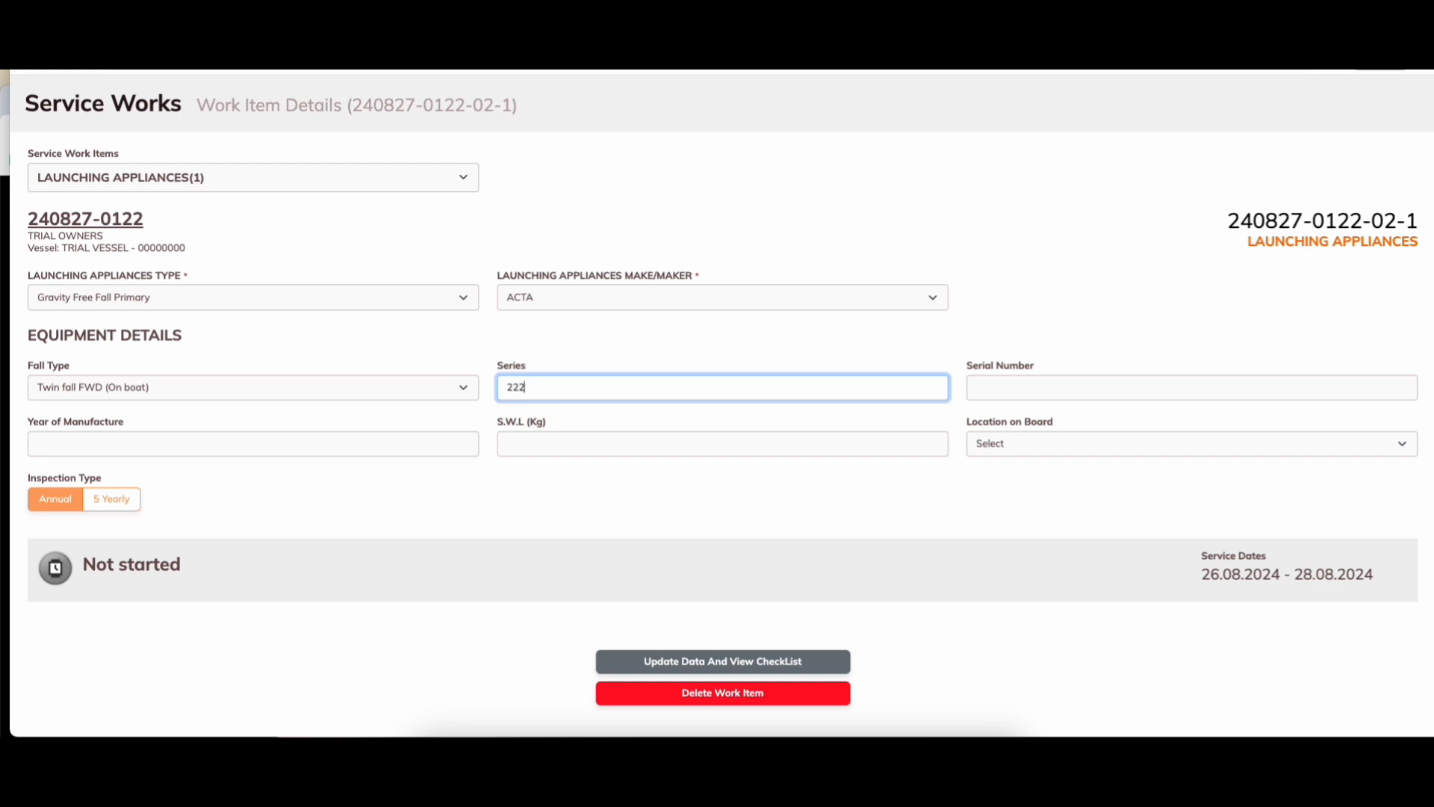
text(2)
click(554, 437)
text(200)
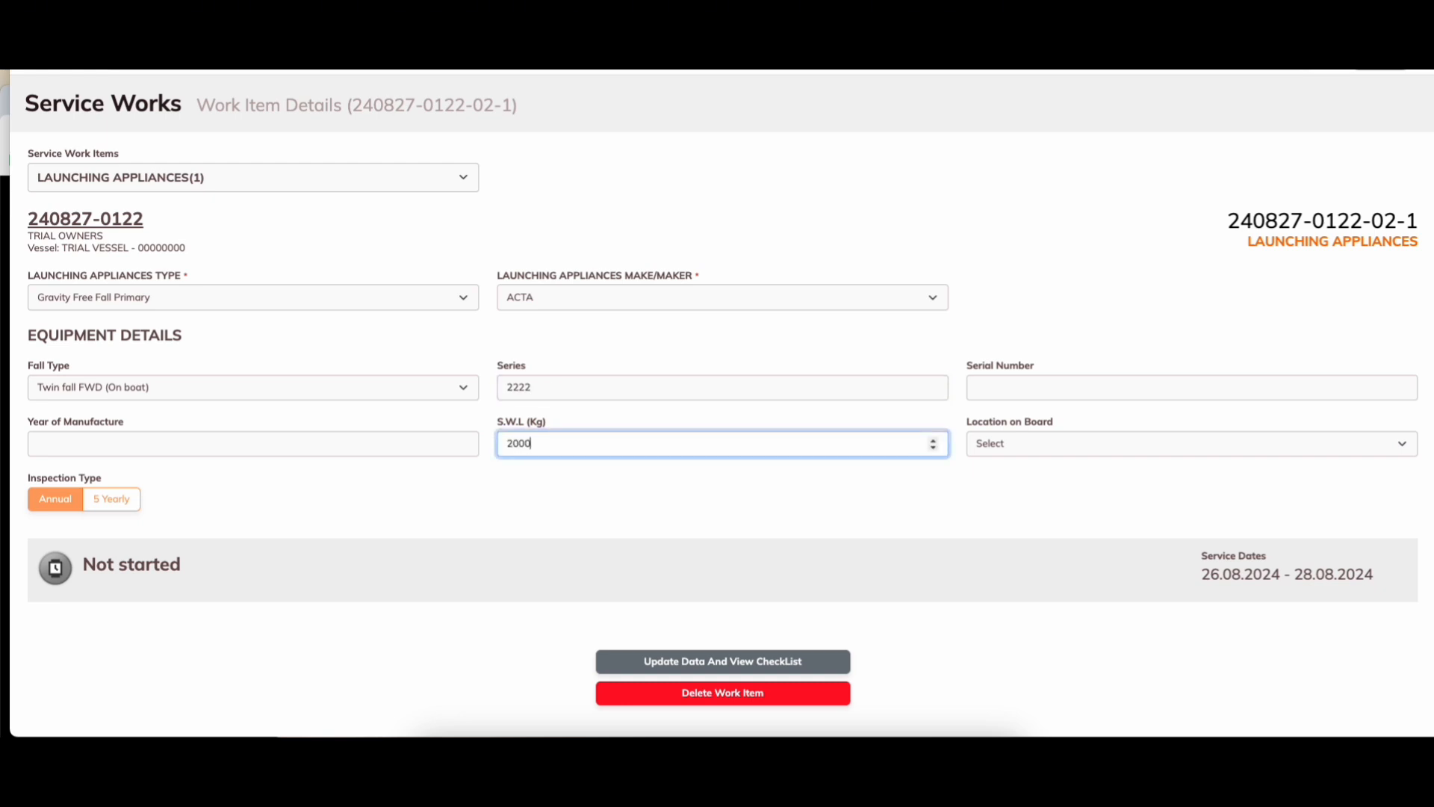
click(236, 434)
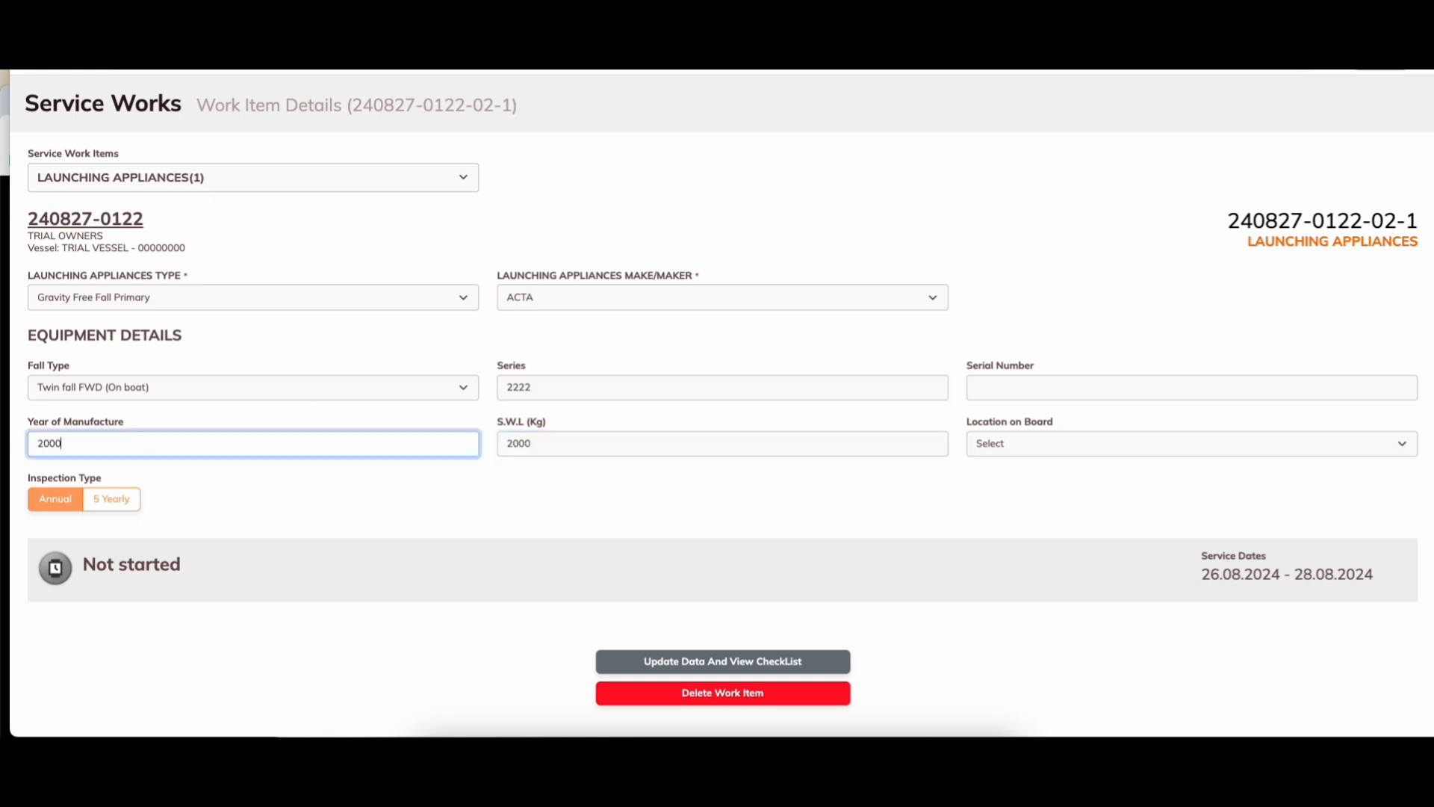
click(1013, 389)
text(11111)
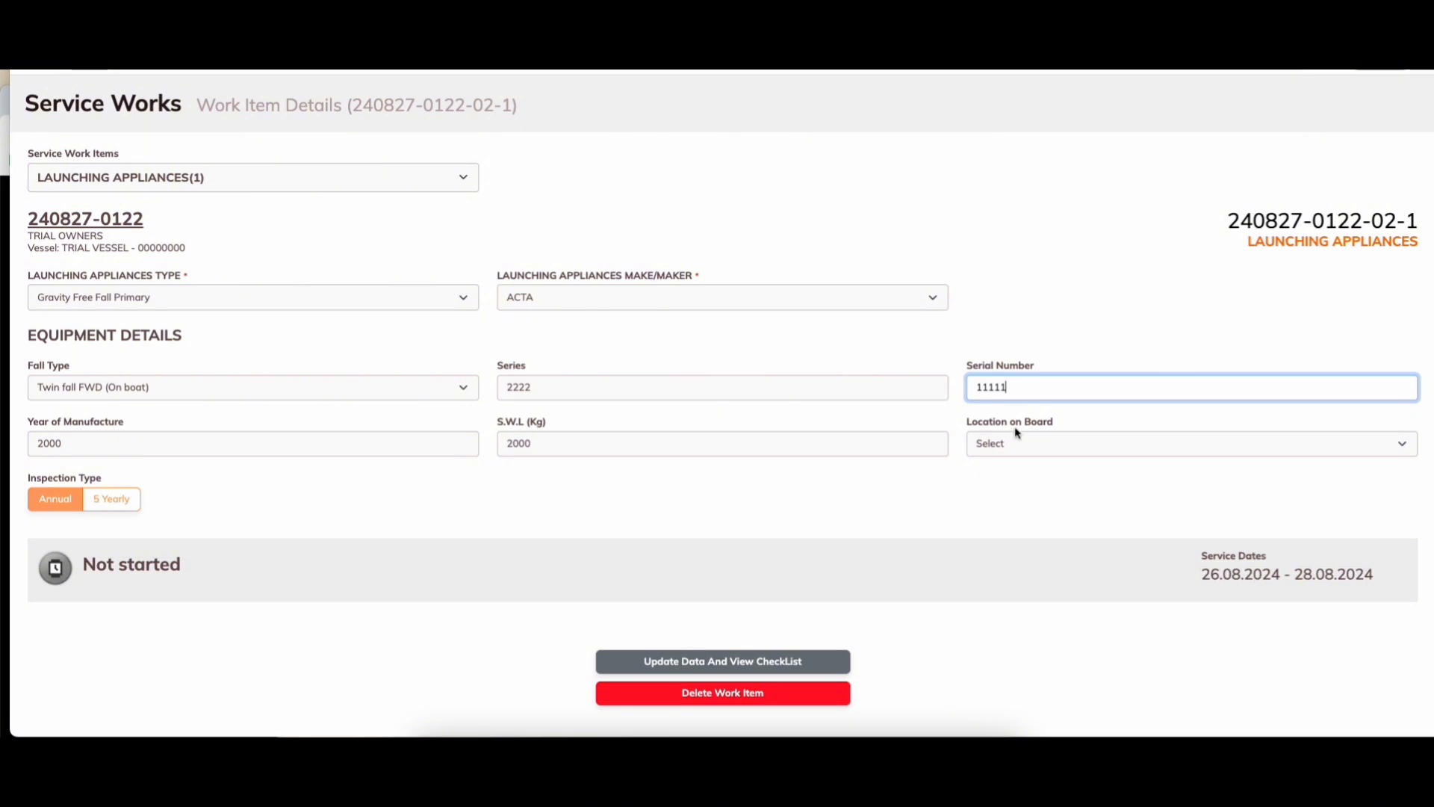
click(1018, 443)
click(1016, 478)
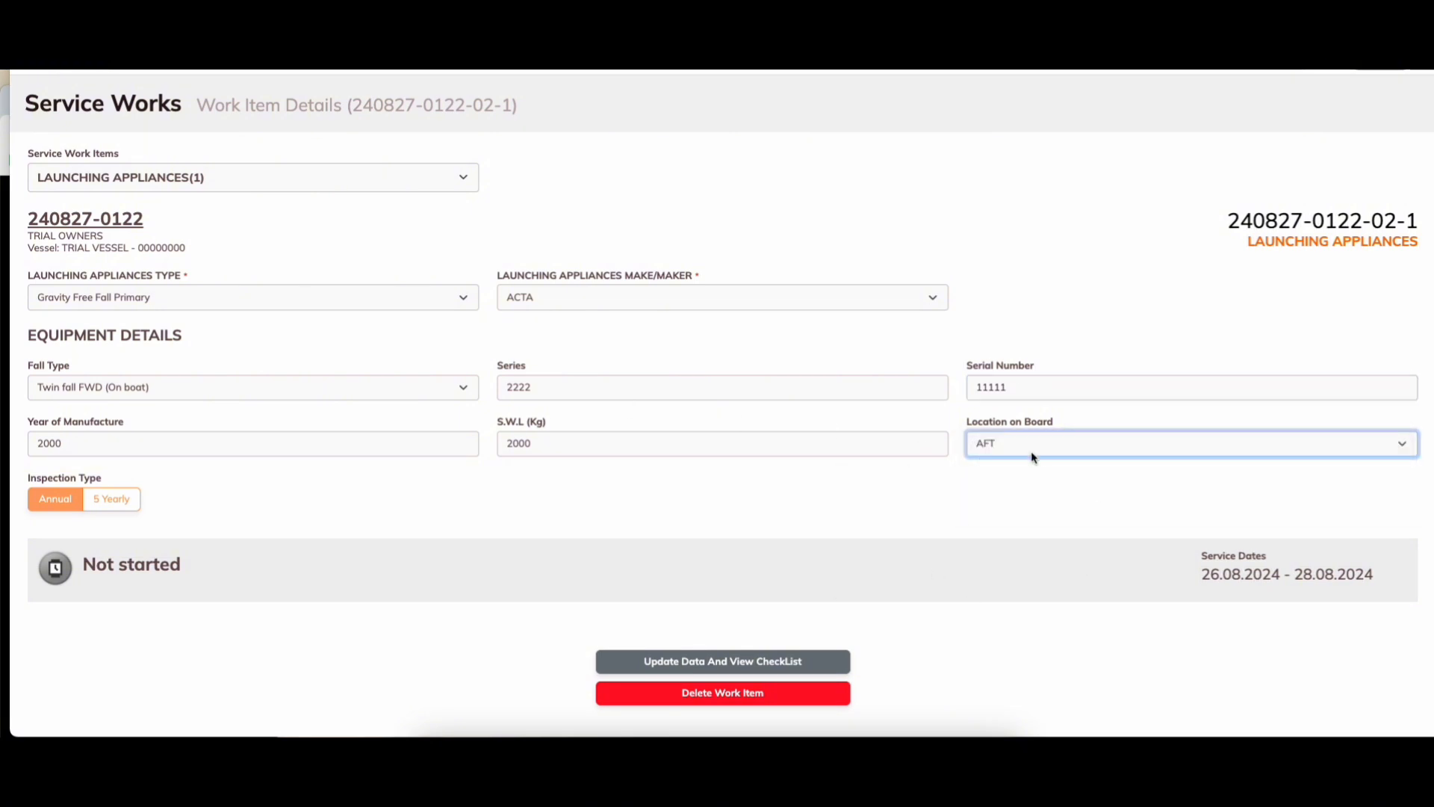
scroll(1033, 458, down, 1)
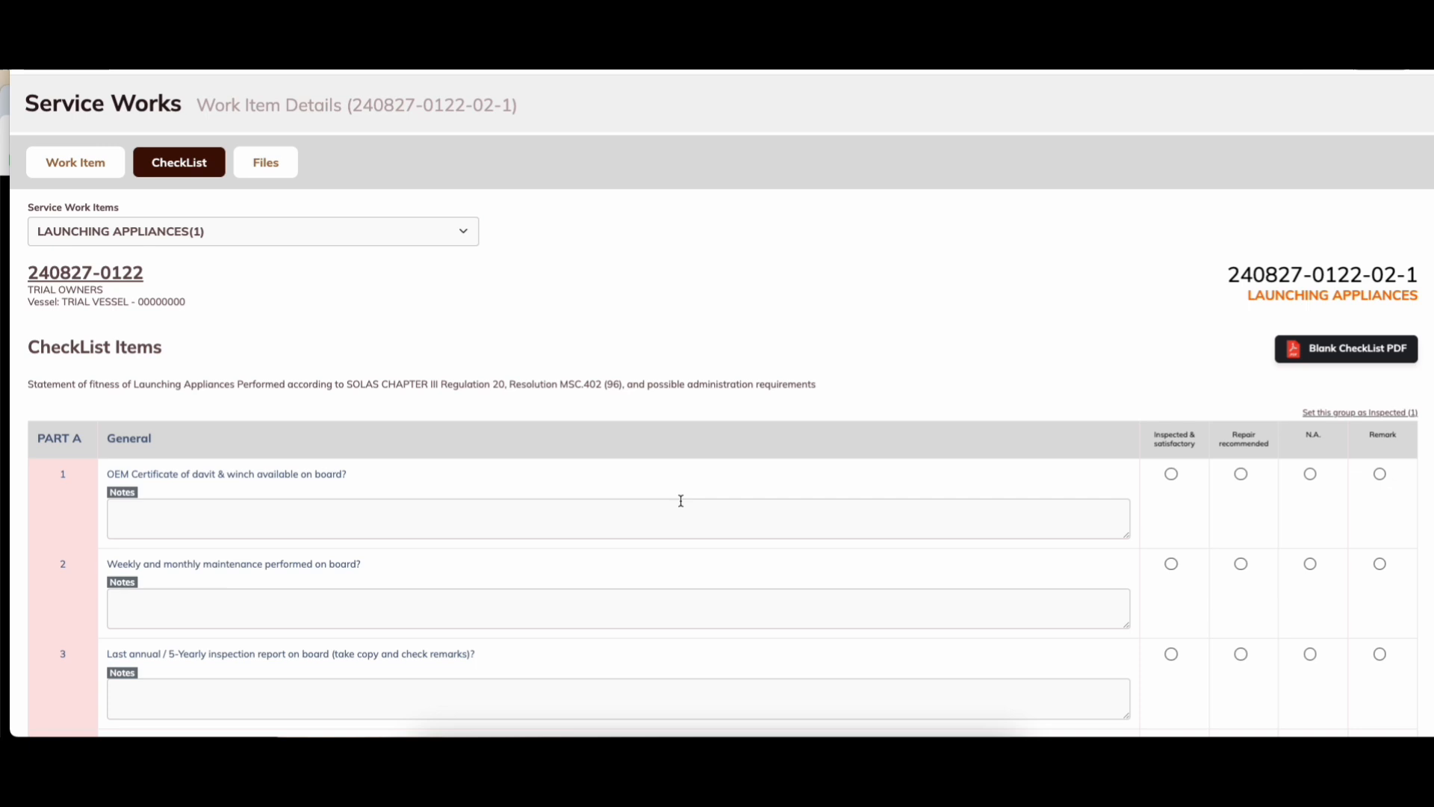
scroll(470, 499, down, 3)
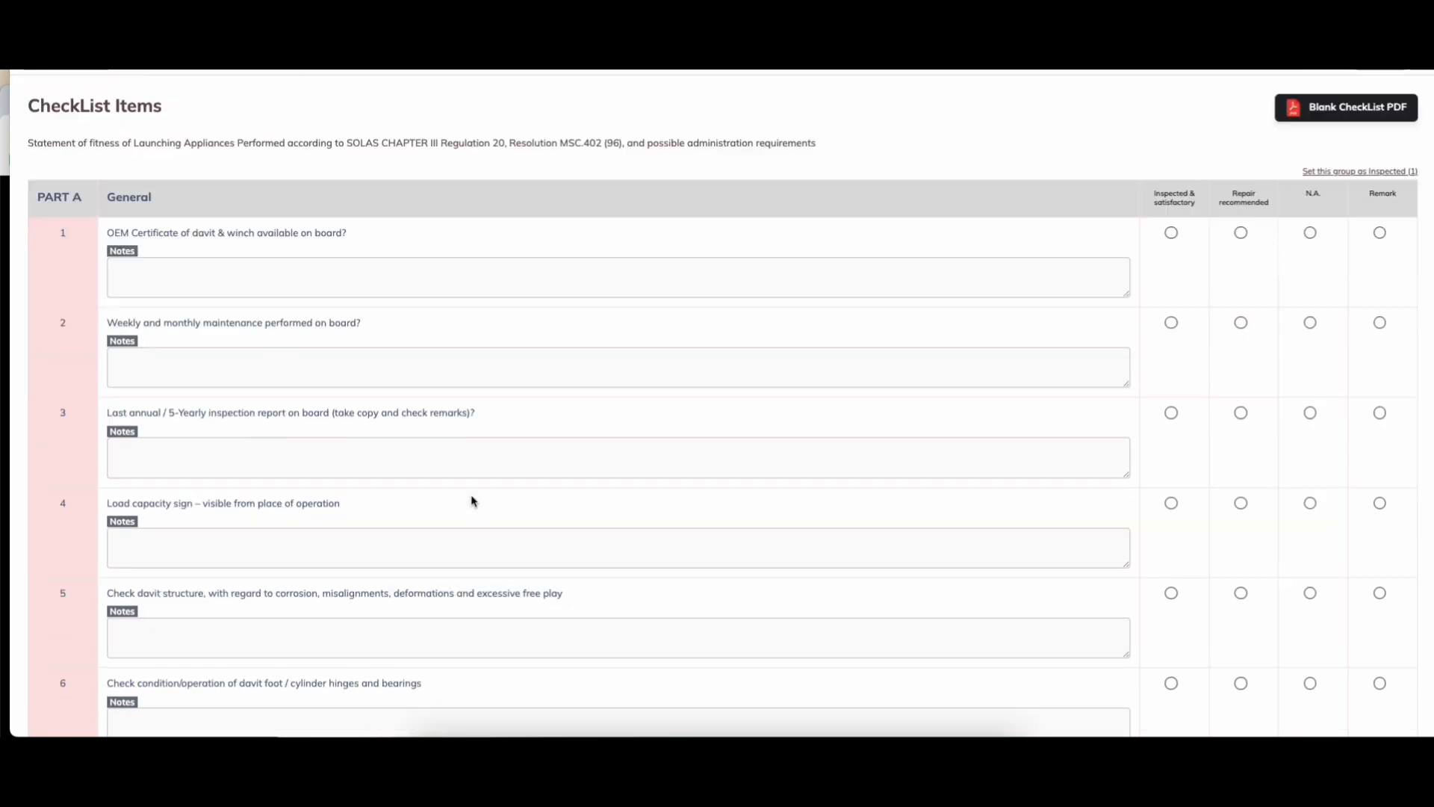
scroll(320, 419, up, 3)
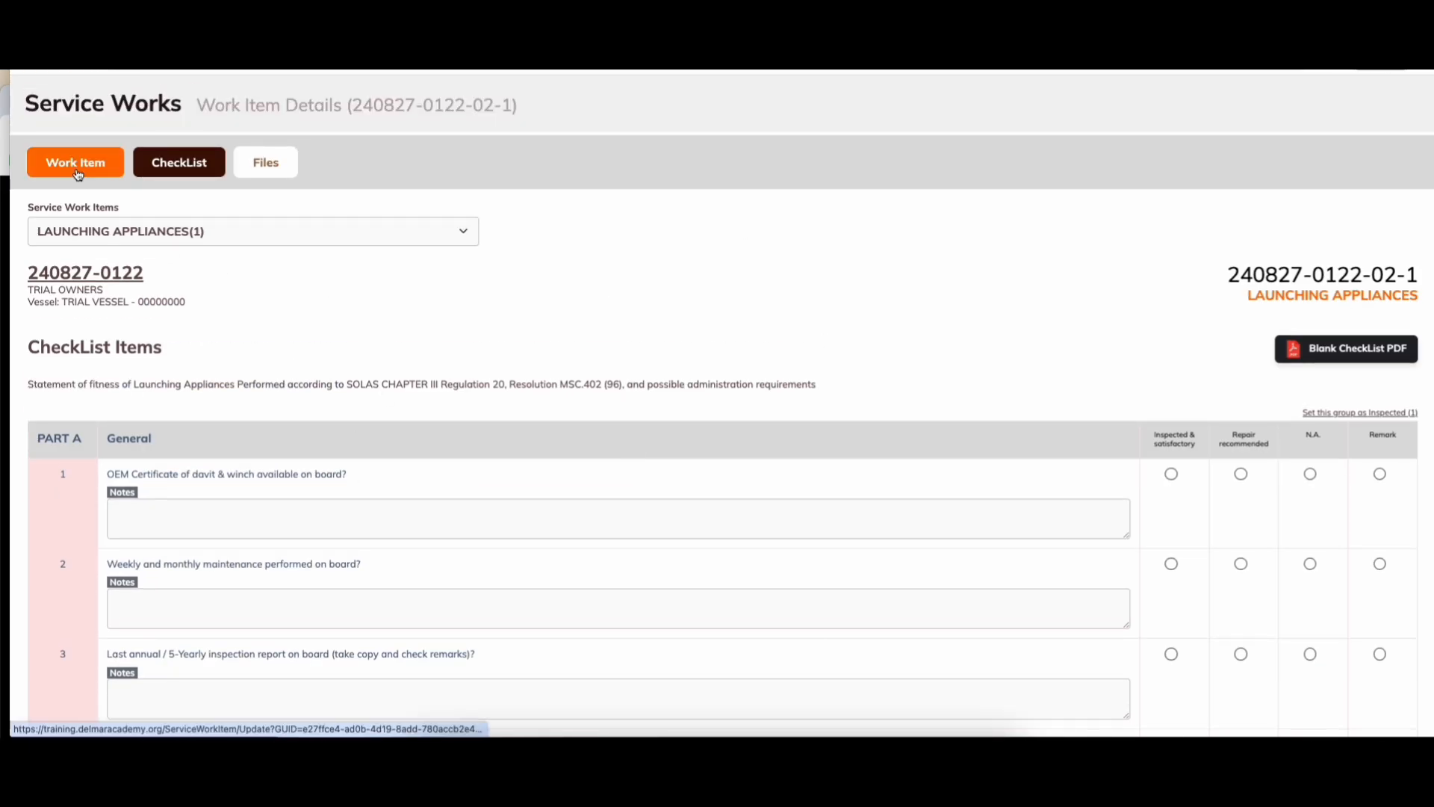
scroll(976, 358, down, 1)
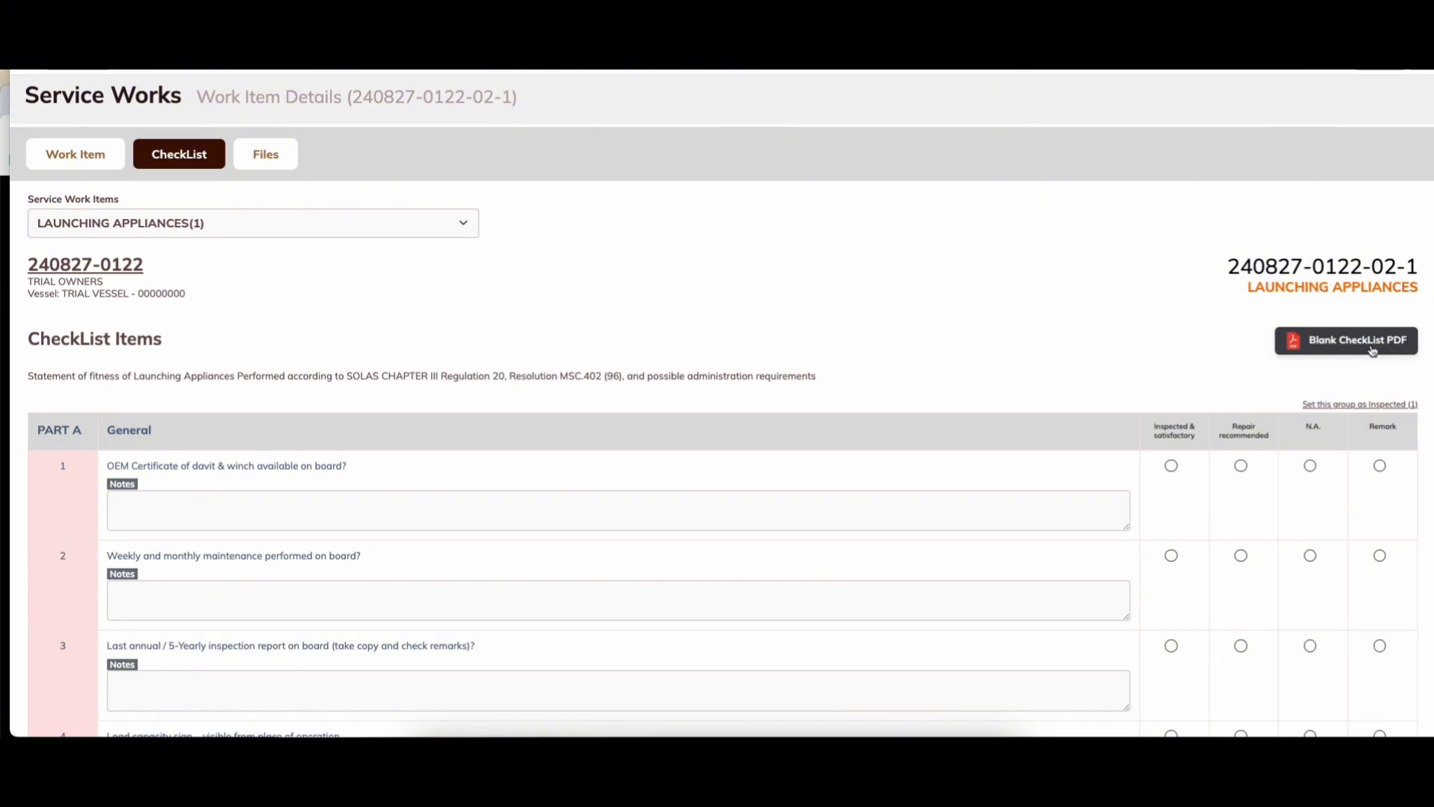
click(1326, 410)
Step: Mark Part C's two items and Part D's three davit tests as Inspected & satisfactory
scroll(1225, 323, down, 4)
scroll(1307, 286, up, 2)
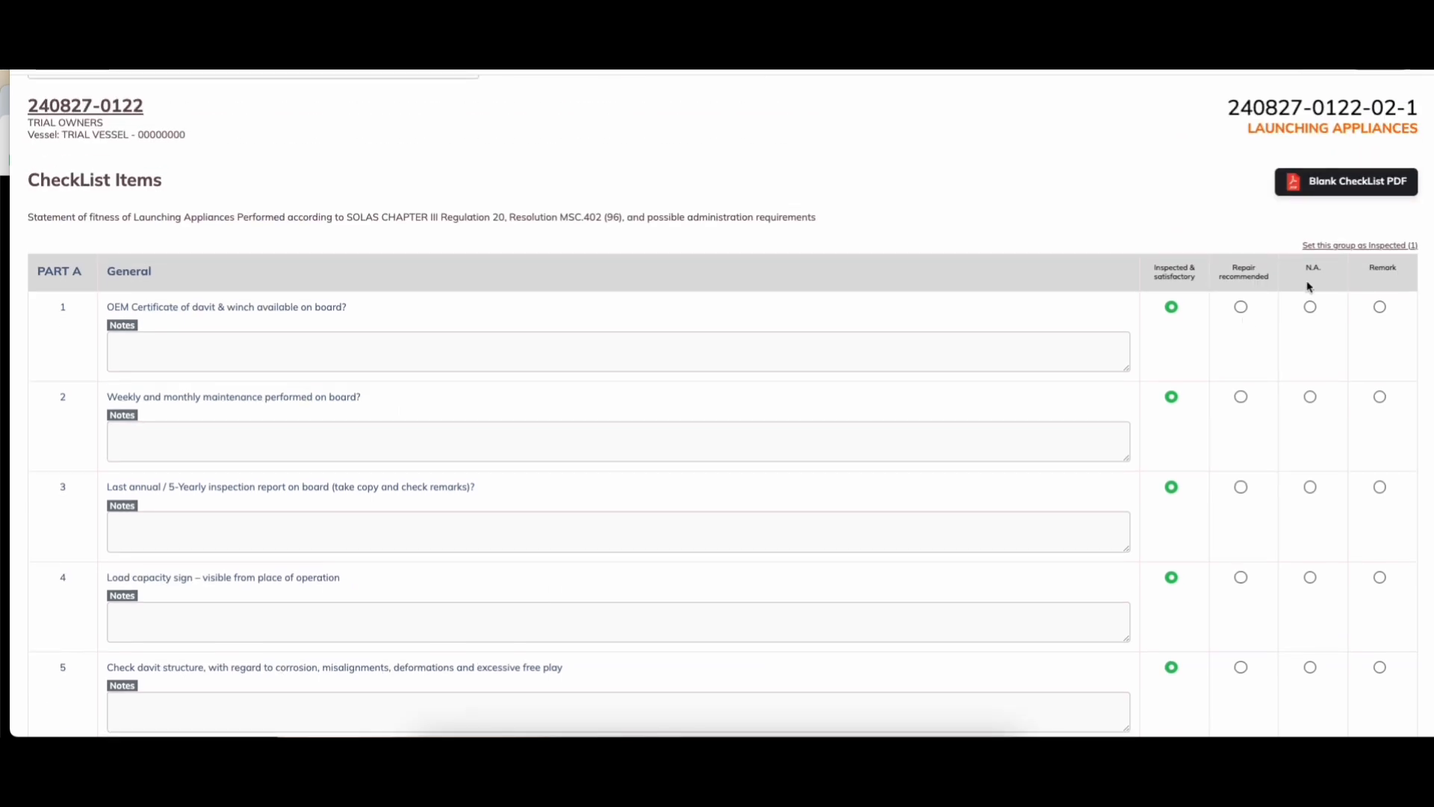
scroll(1181, 371, down, 15)
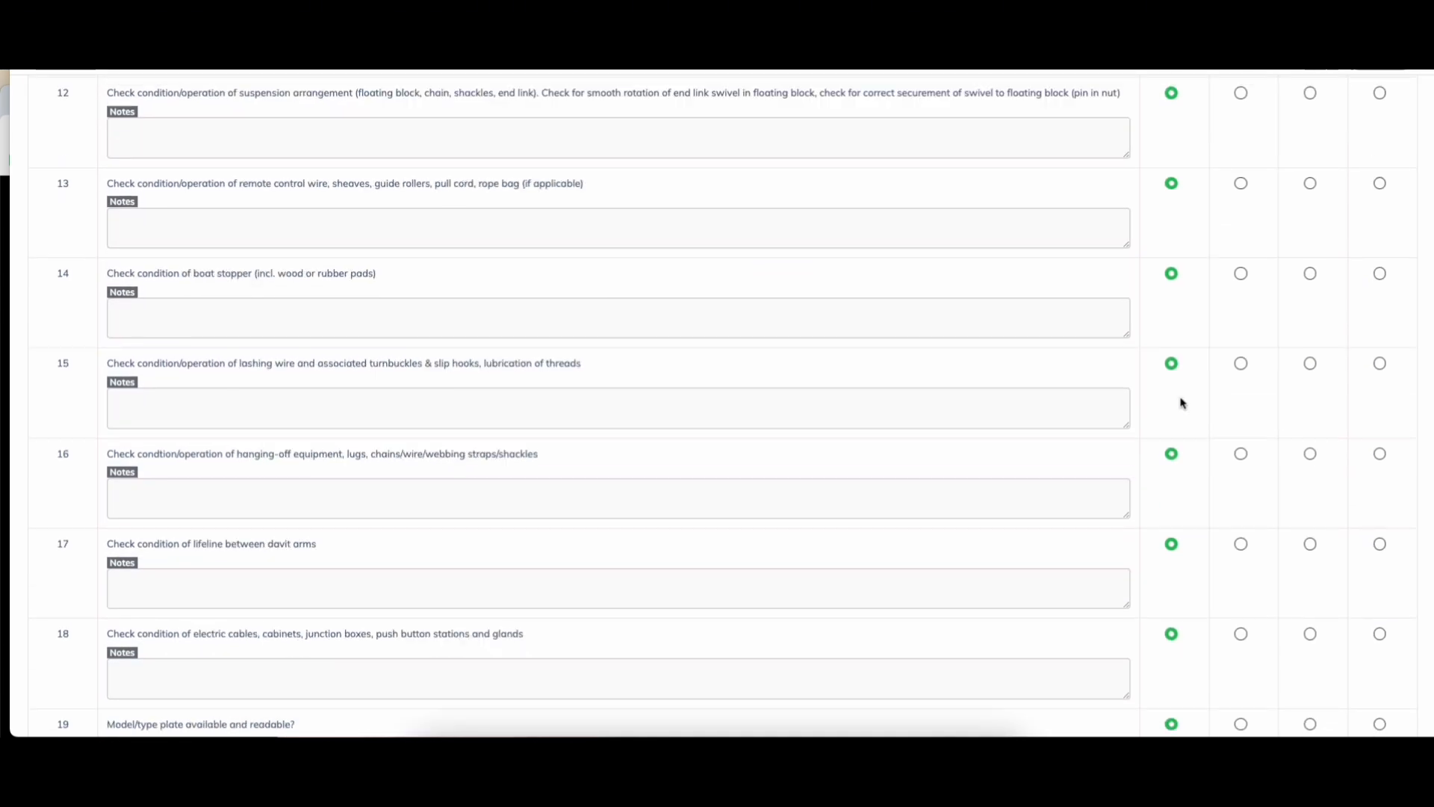
scroll(1181, 402, down, 8)
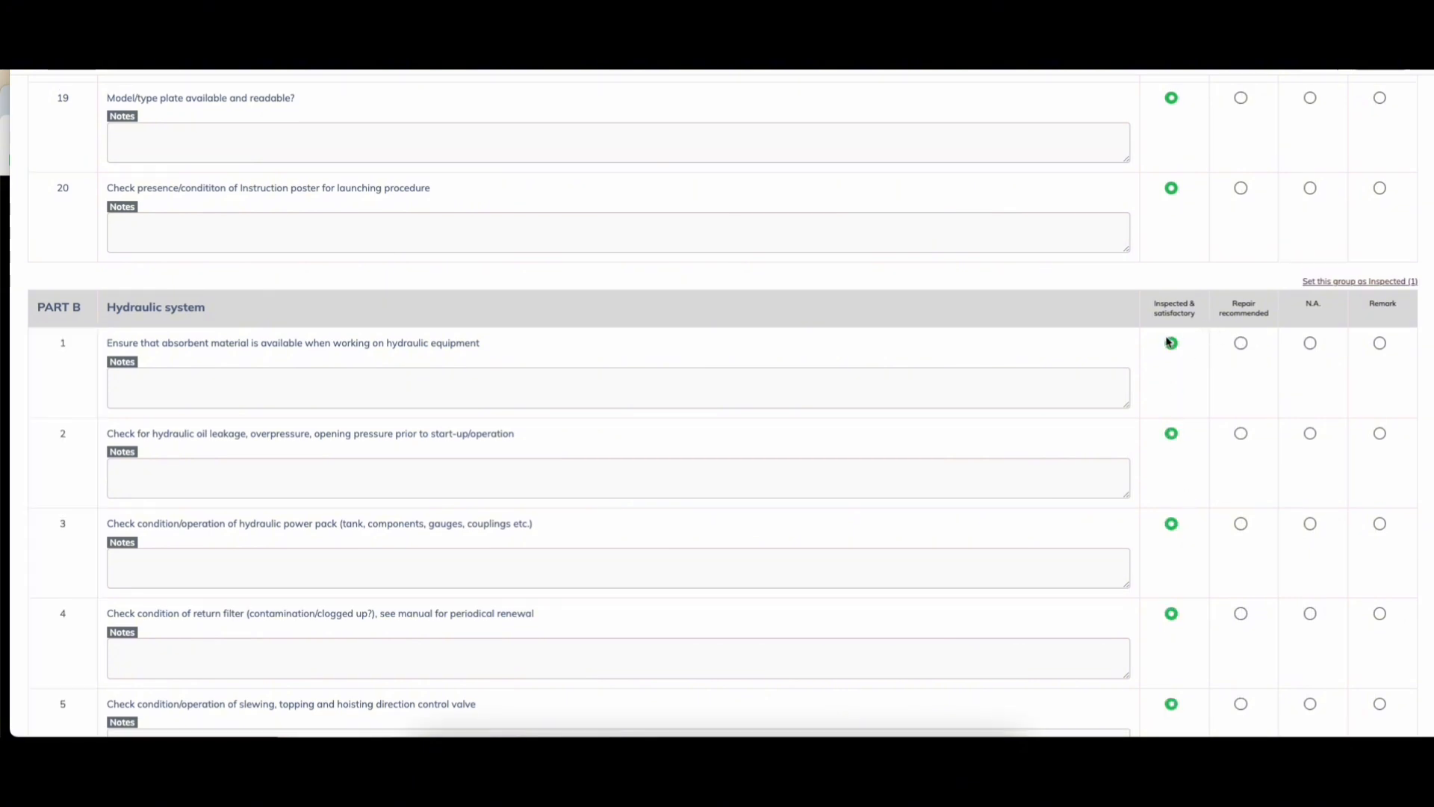
scroll(1170, 428, down, 11)
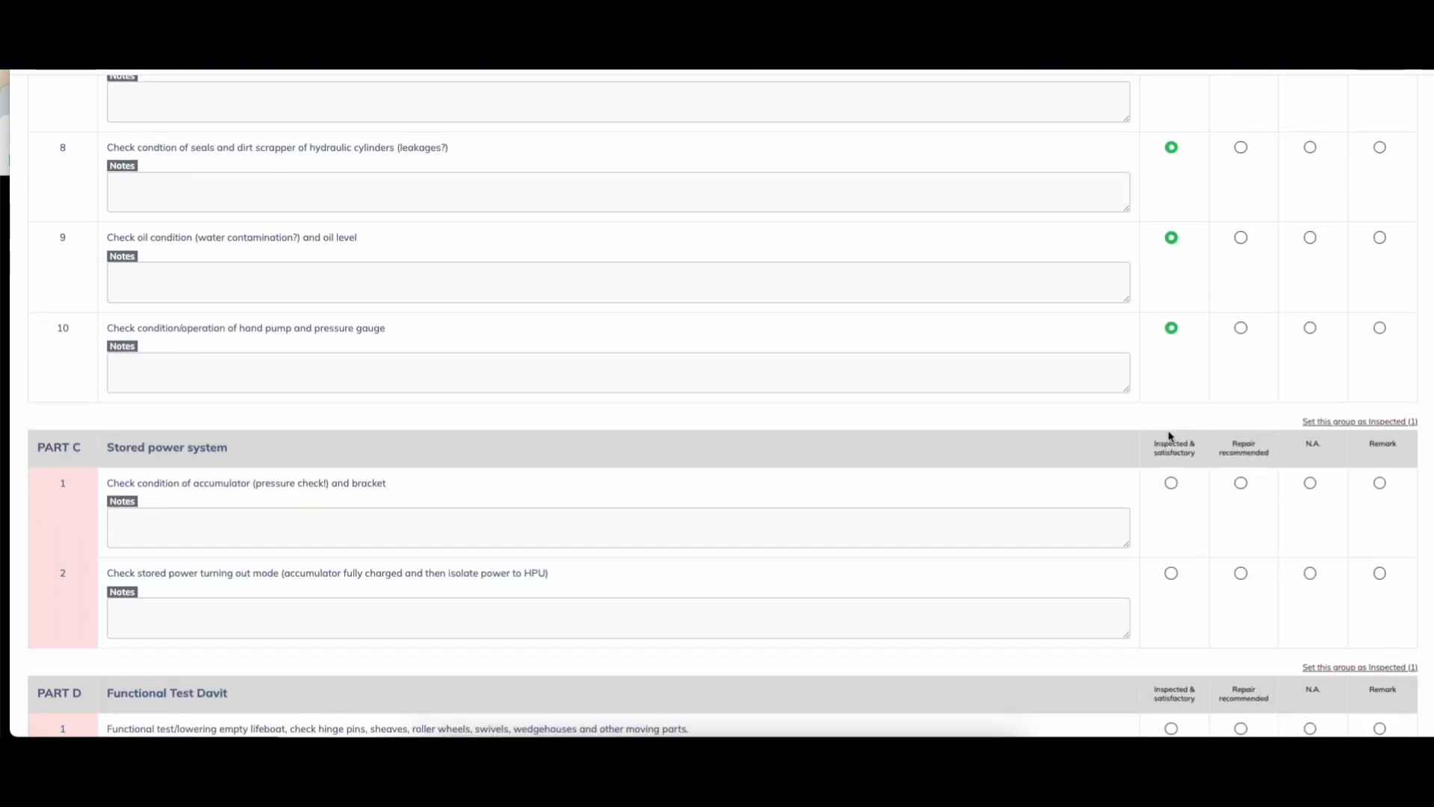
click(1171, 458)
click(1172, 549)
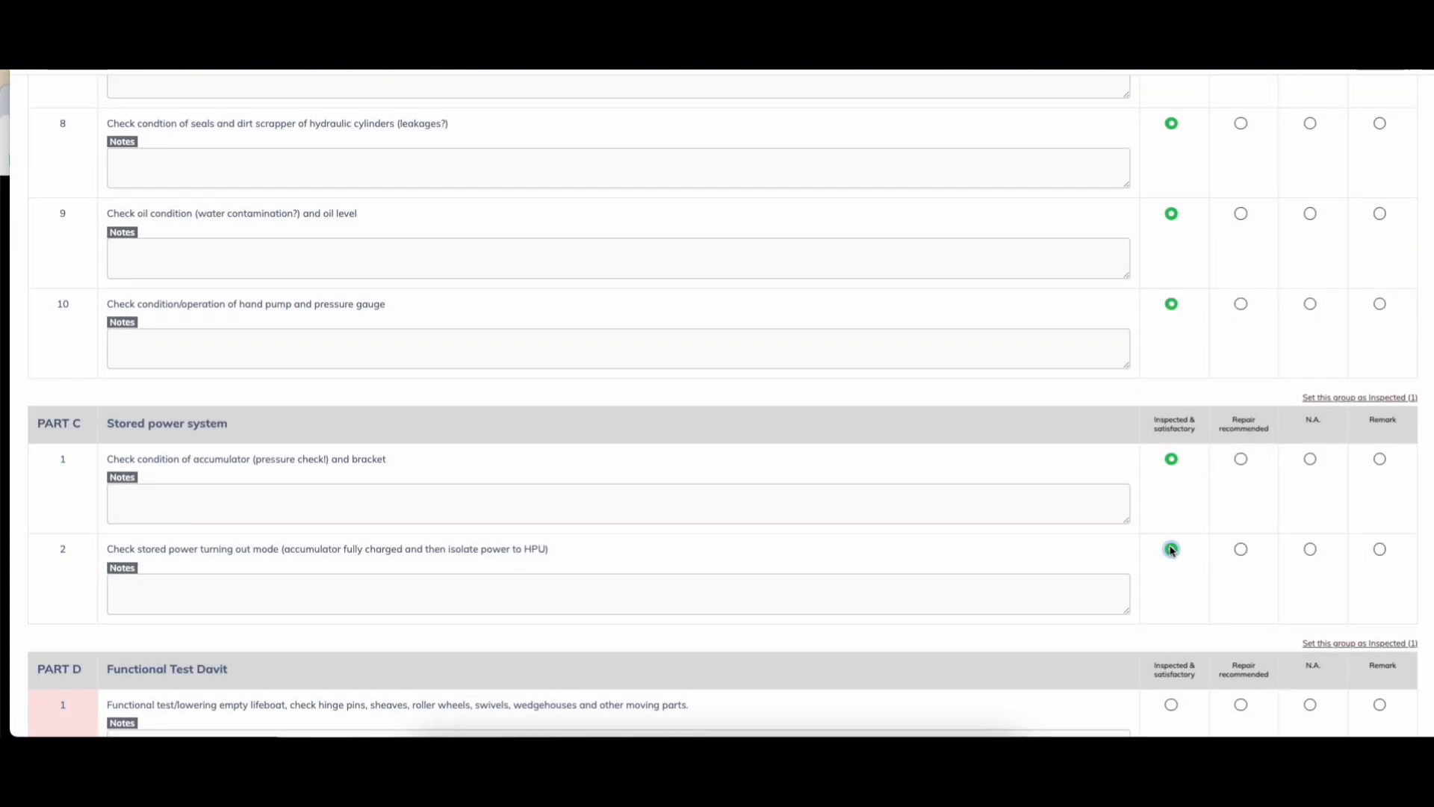
scroll(1262, 306, down, 5)
click(1171, 280)
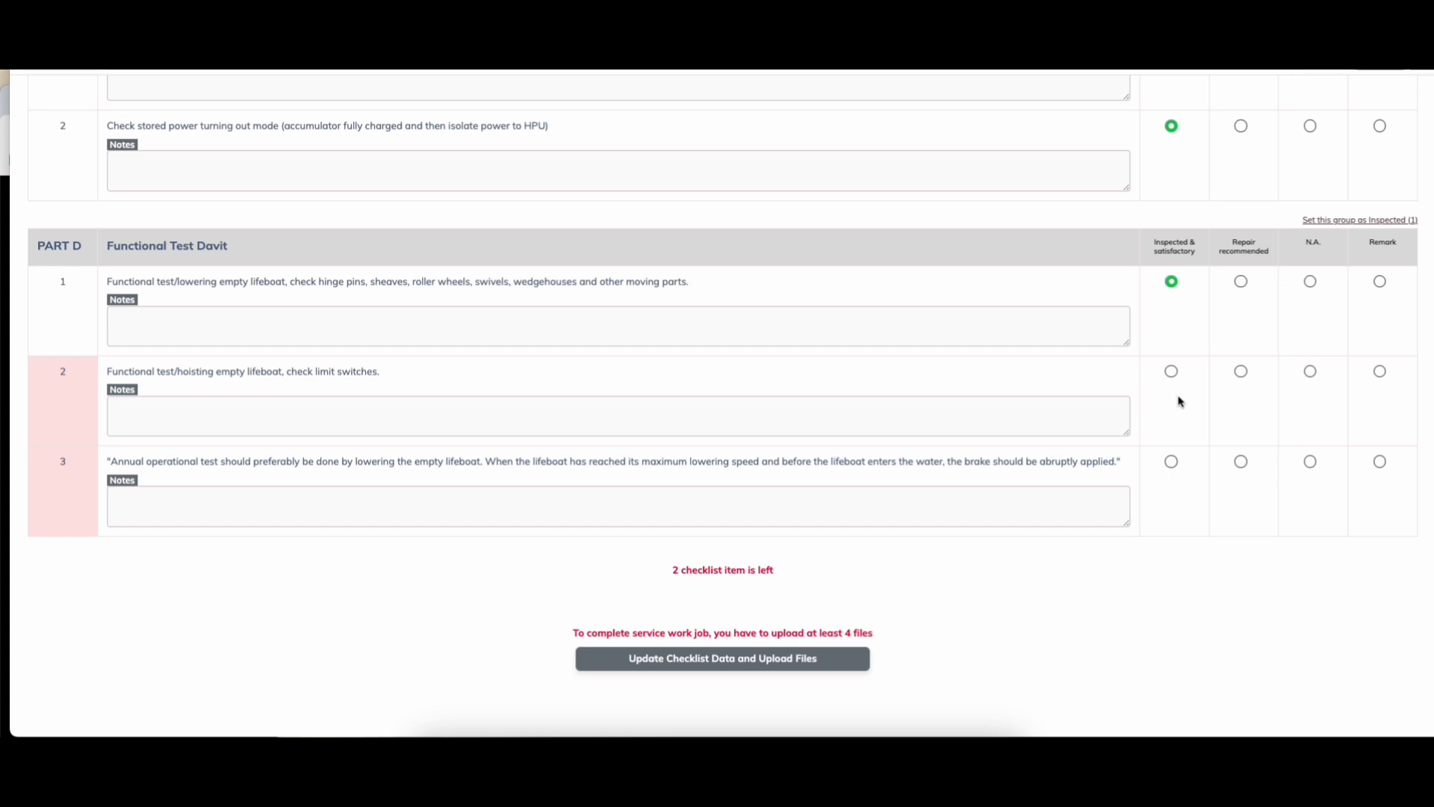
click(1171, 371)
click(1172, 462)
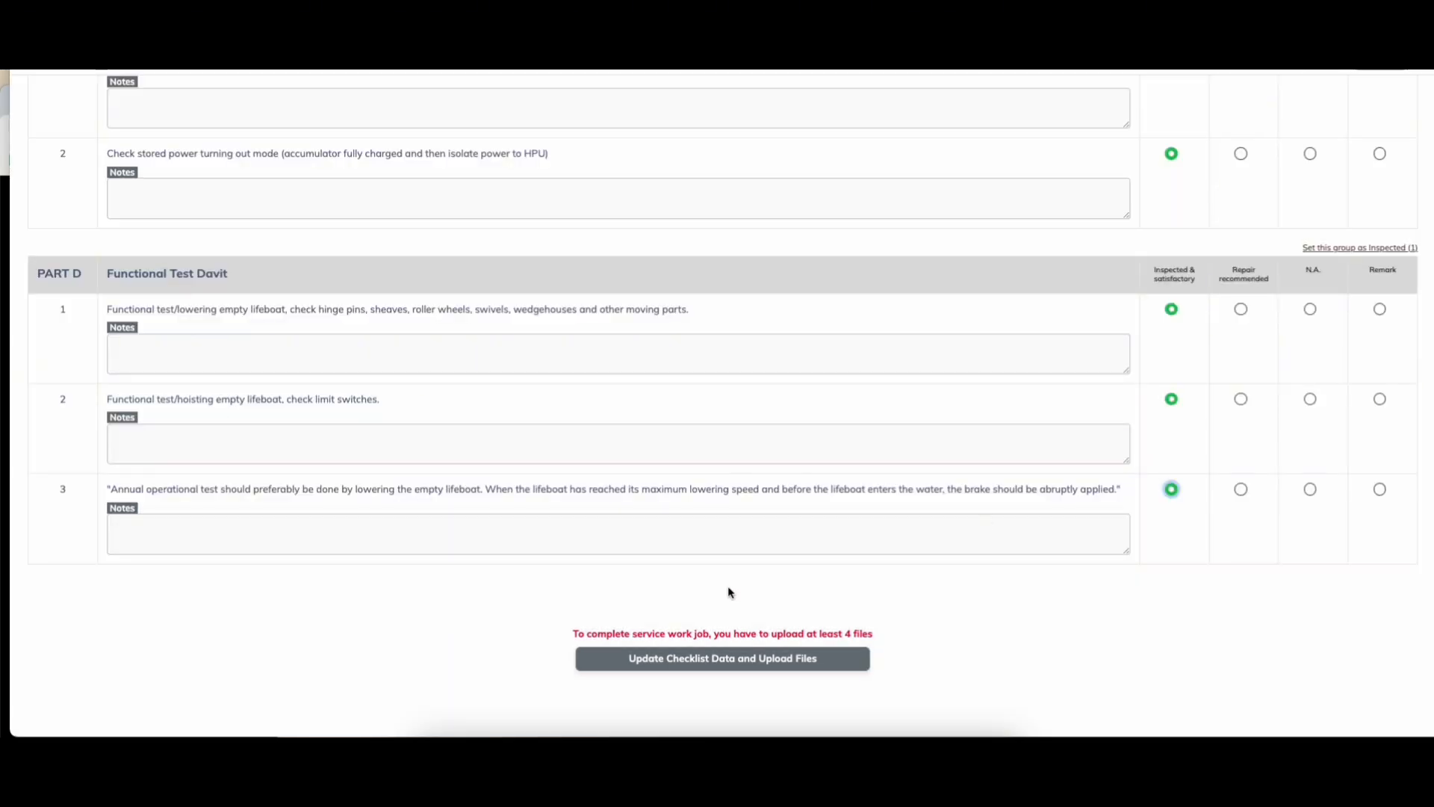
click(723, 662)
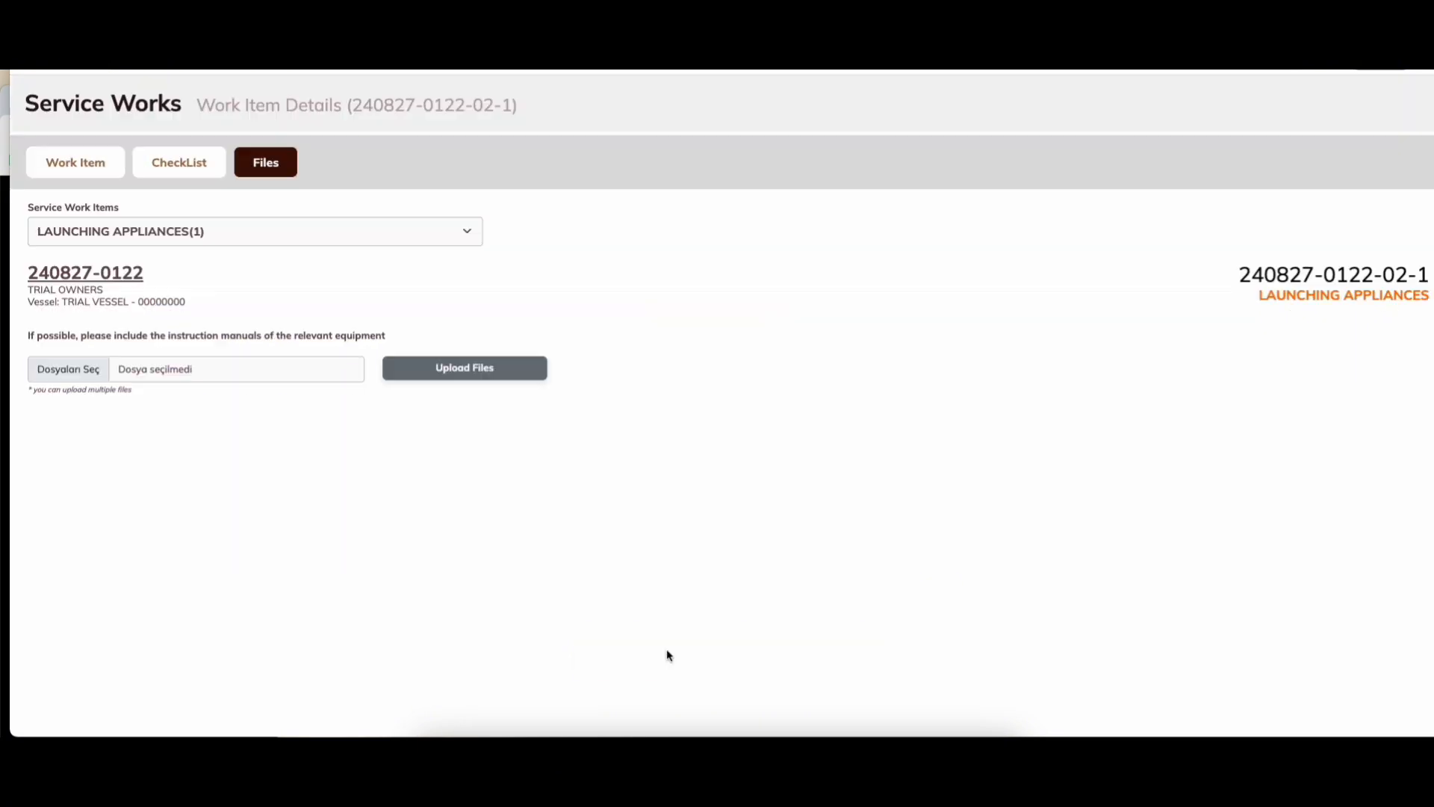
click(77, 373)
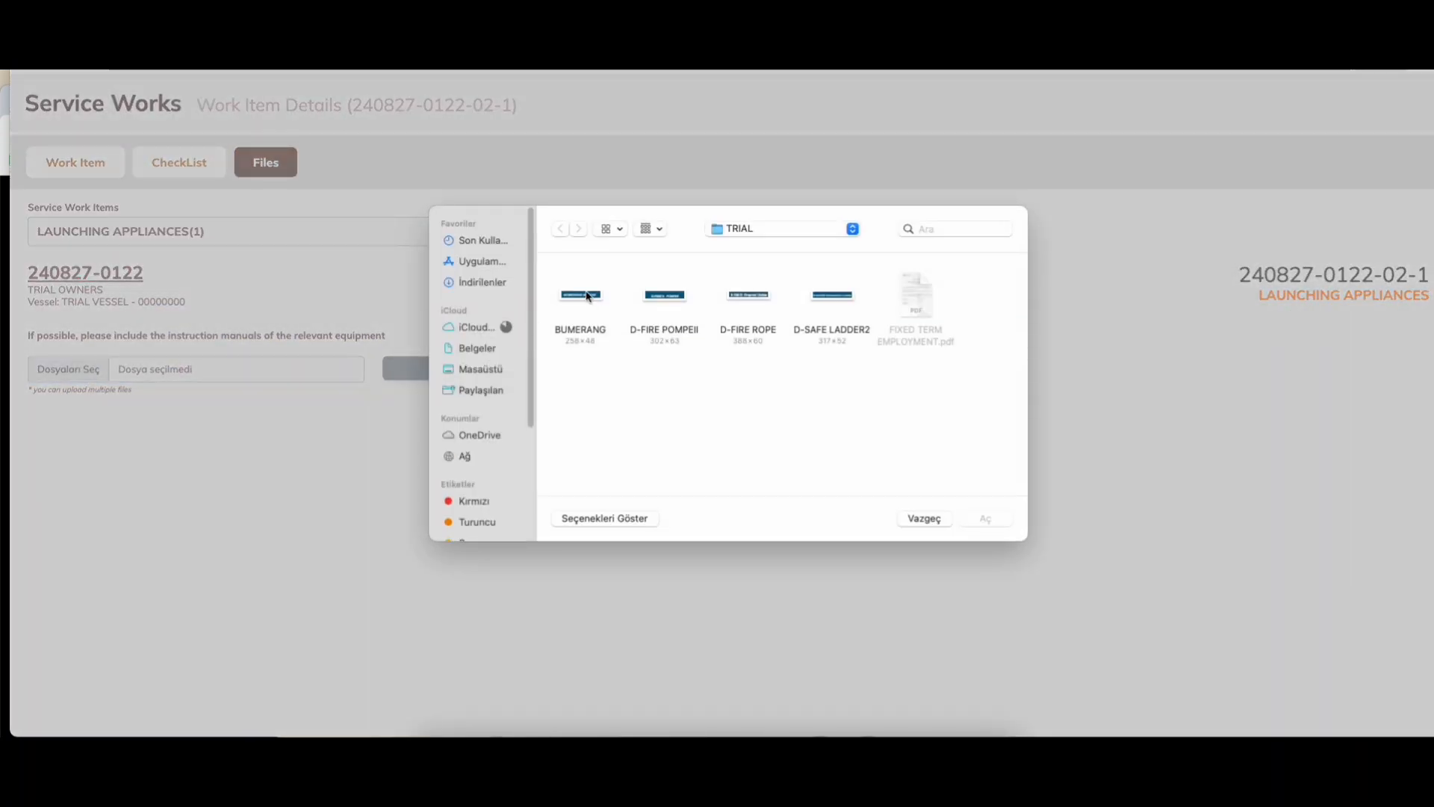
click(601, 298)
super+click(686, 296)
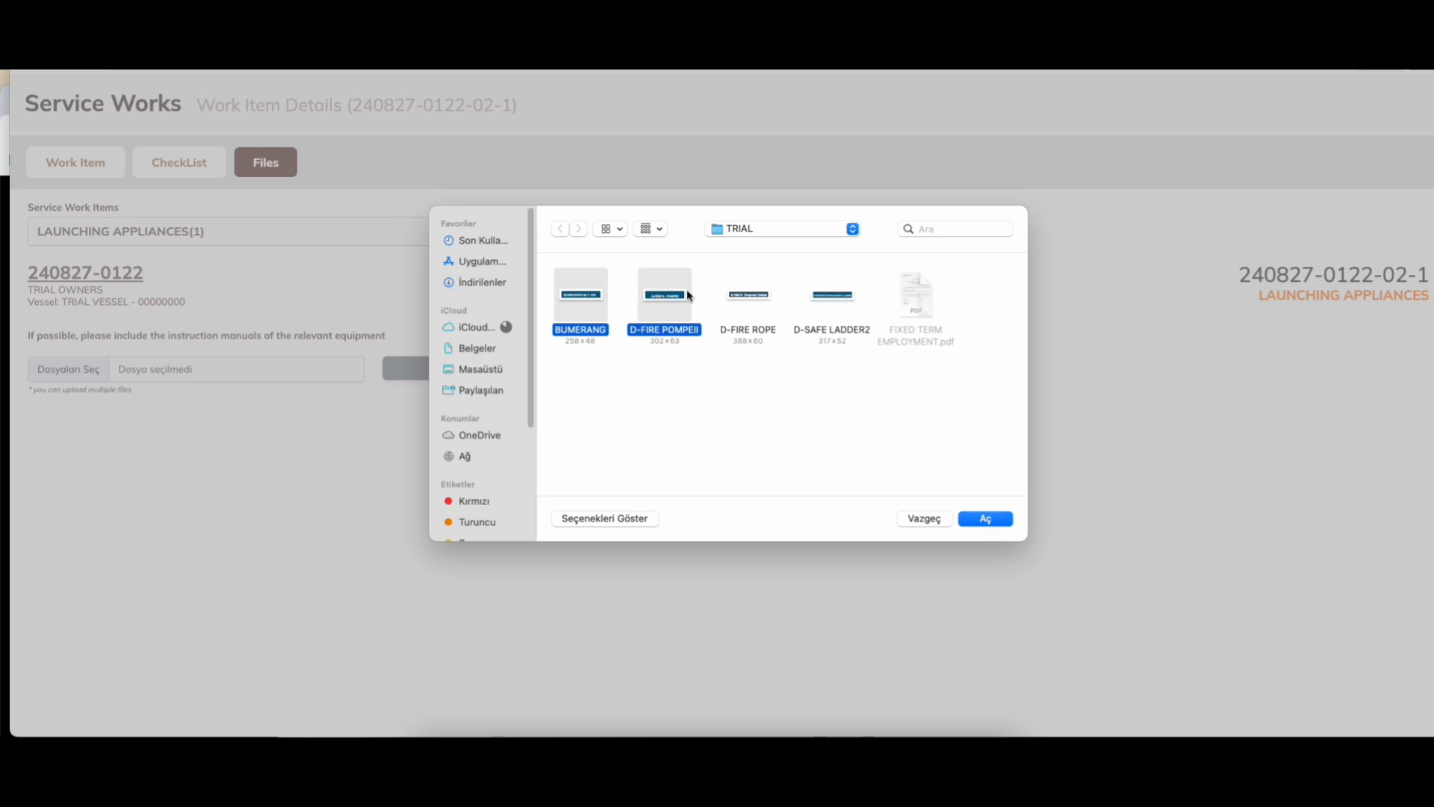
super+click(758, 302)
super+click(818, 306)
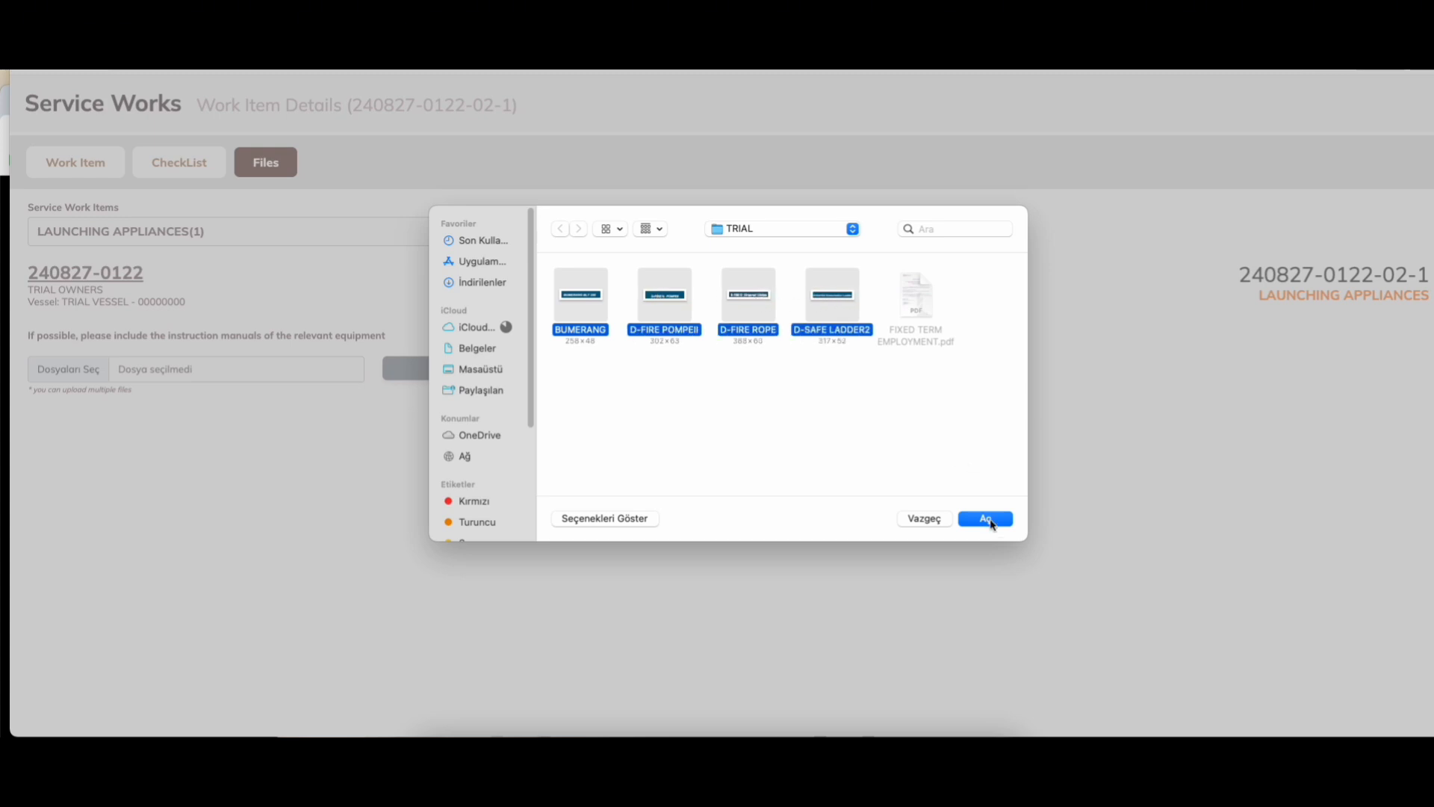
click(991, 524)
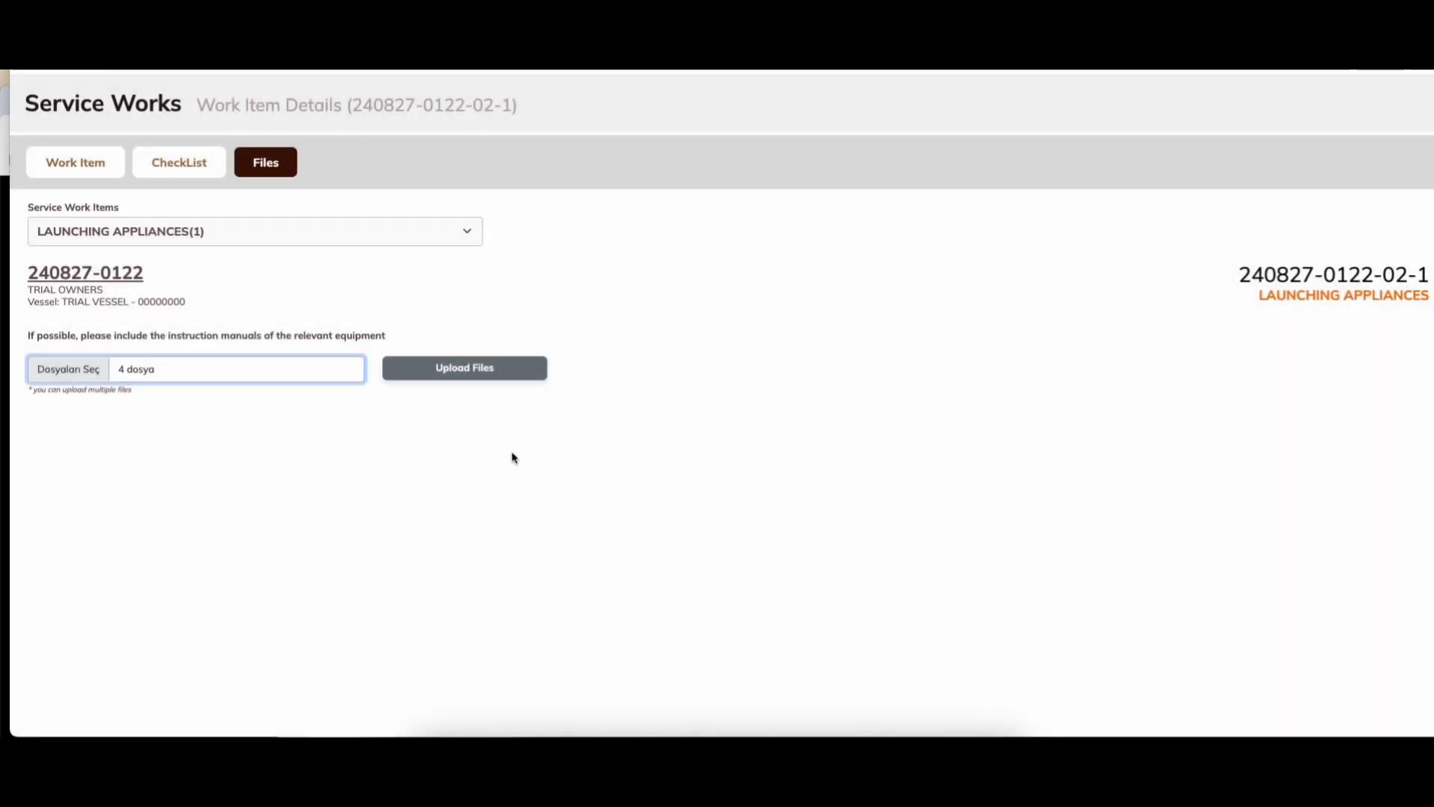
click(478, 370)
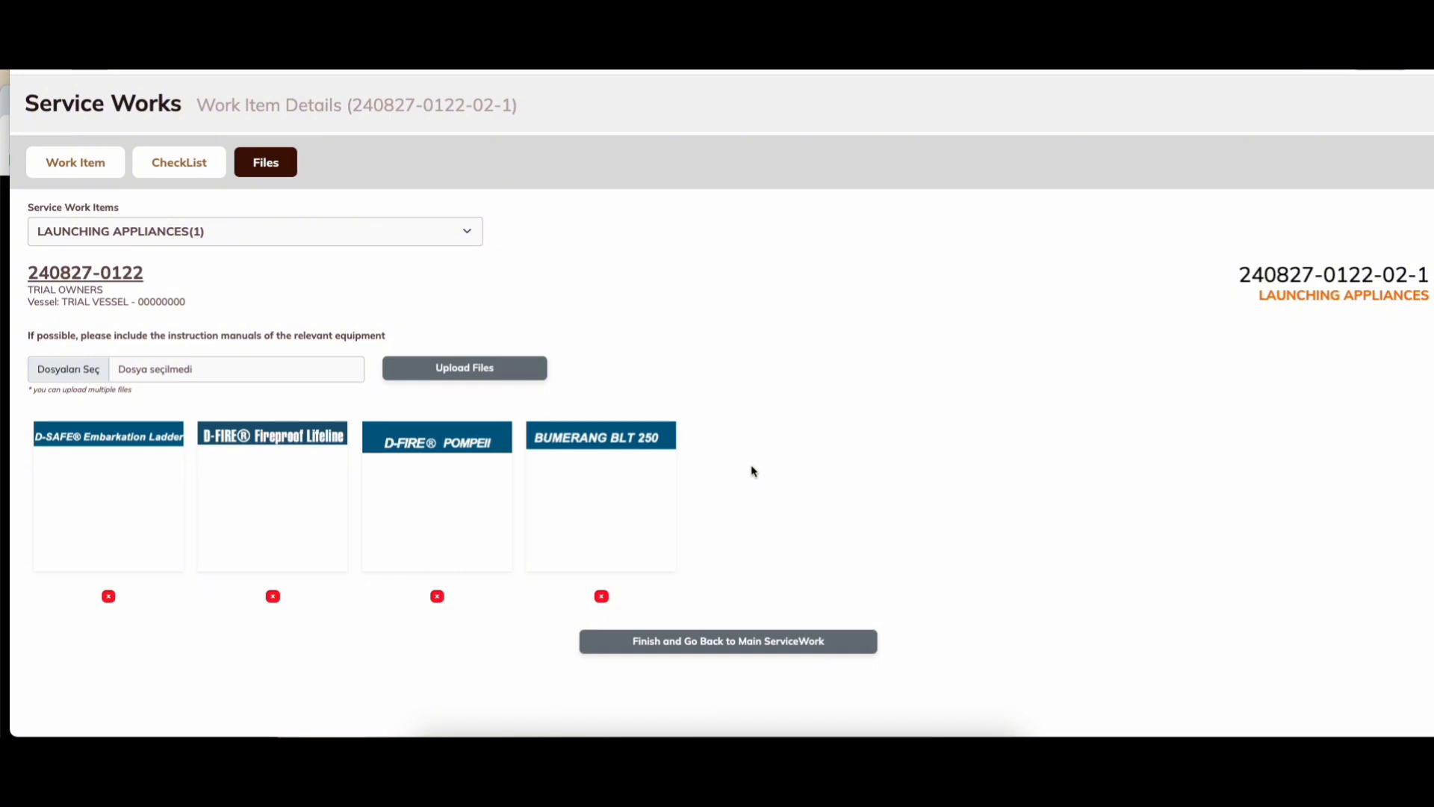
click(730, 644)
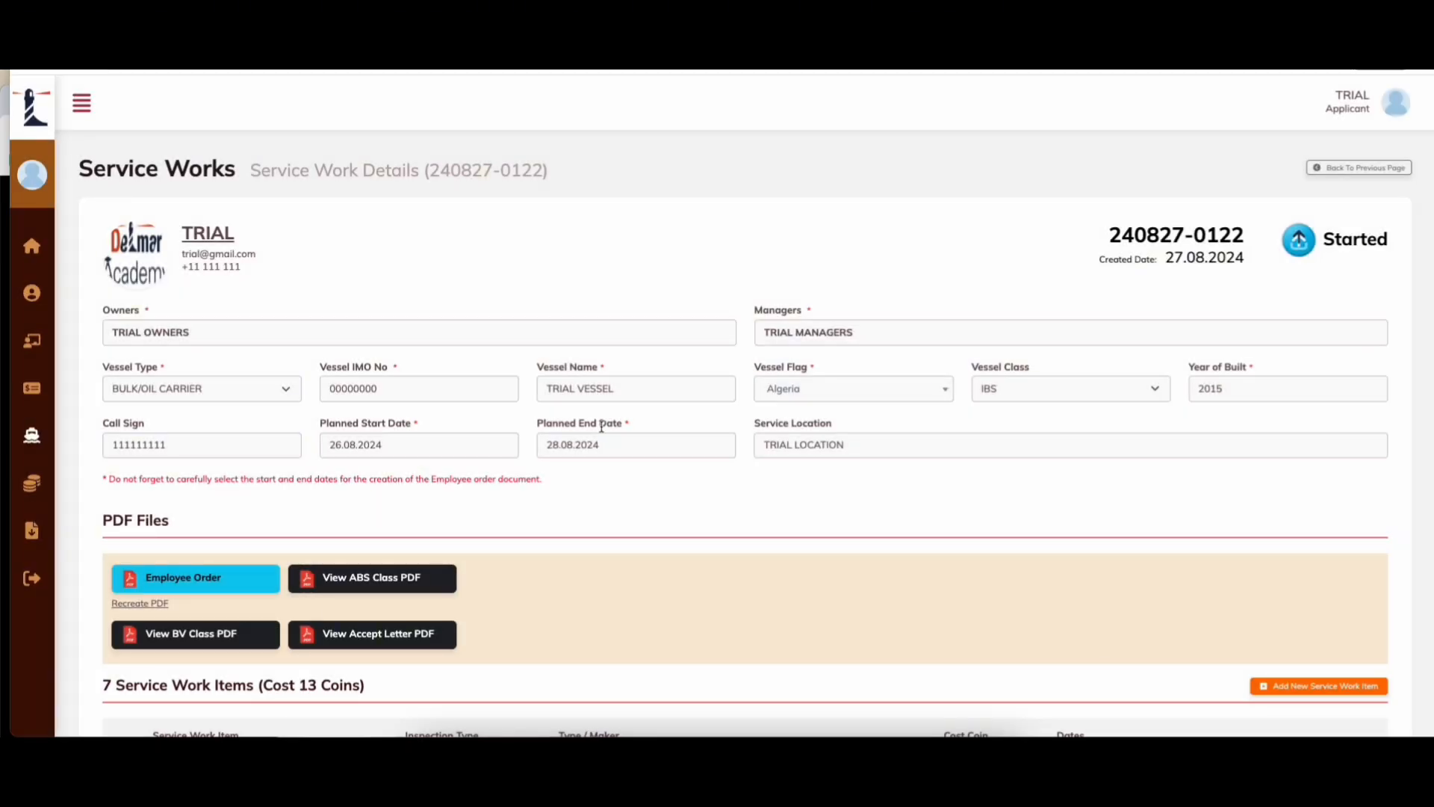
scroll(601, 426, down, 5)
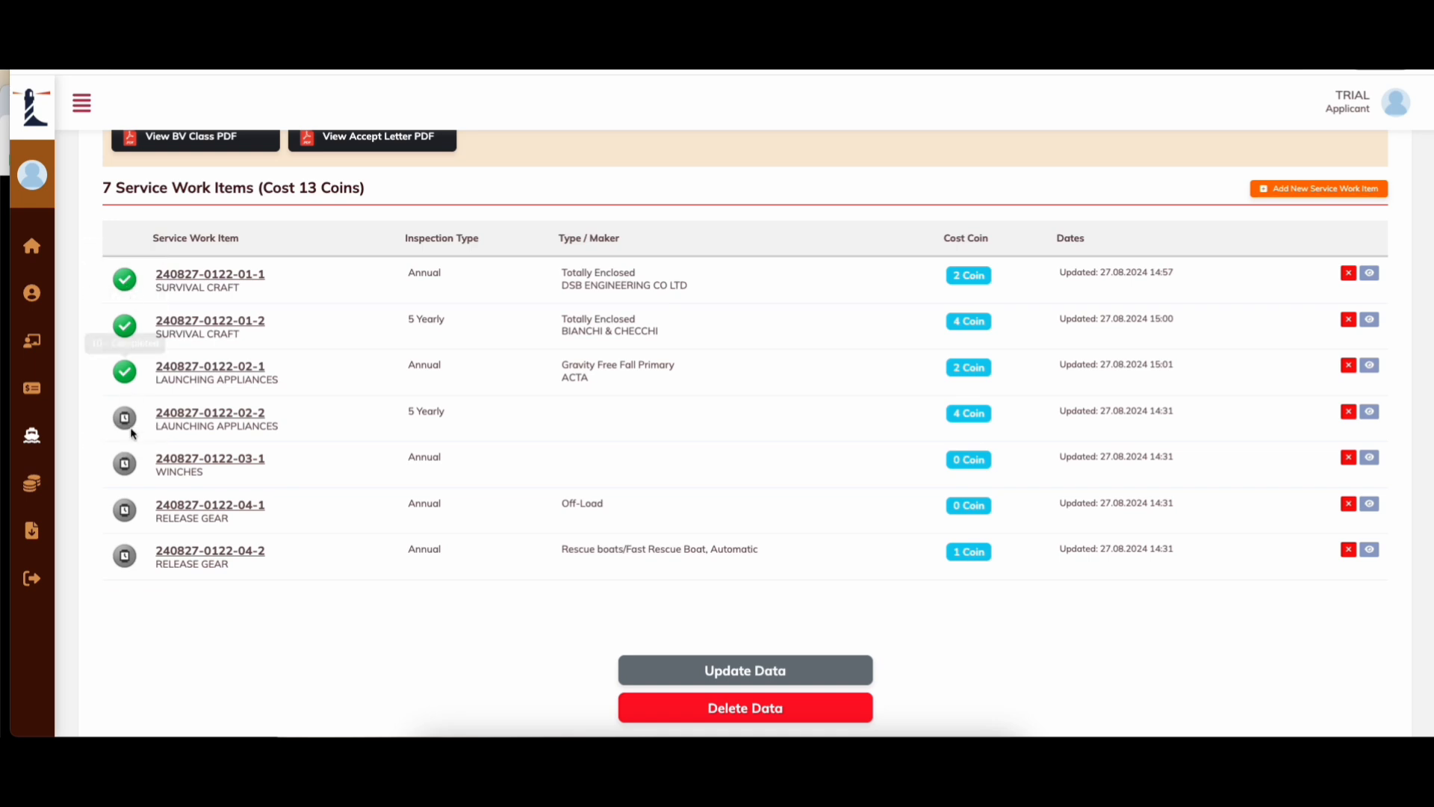
click(1369, 412)
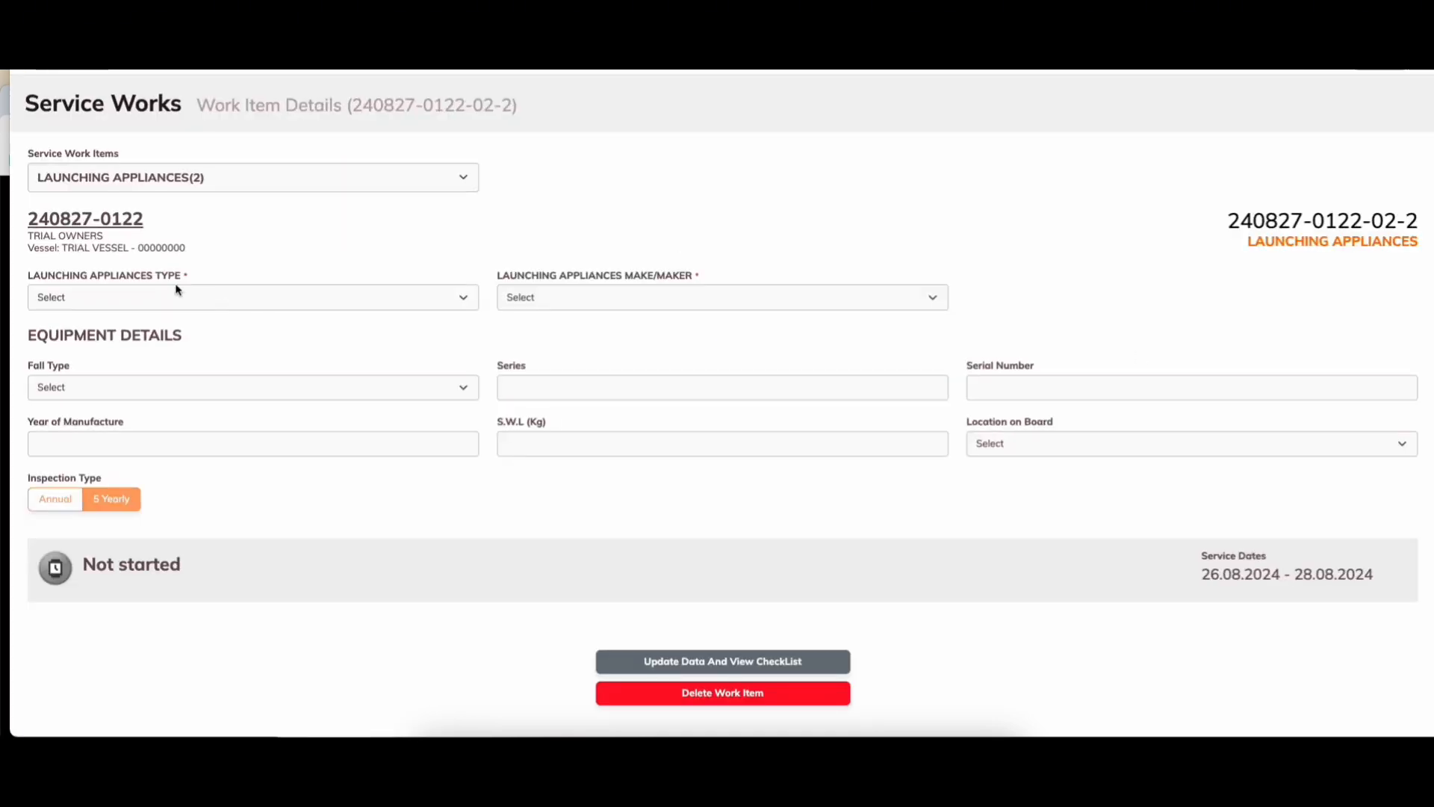
click(185, 295)
click(412, 364)
click(662, 301)
click(516, 396)
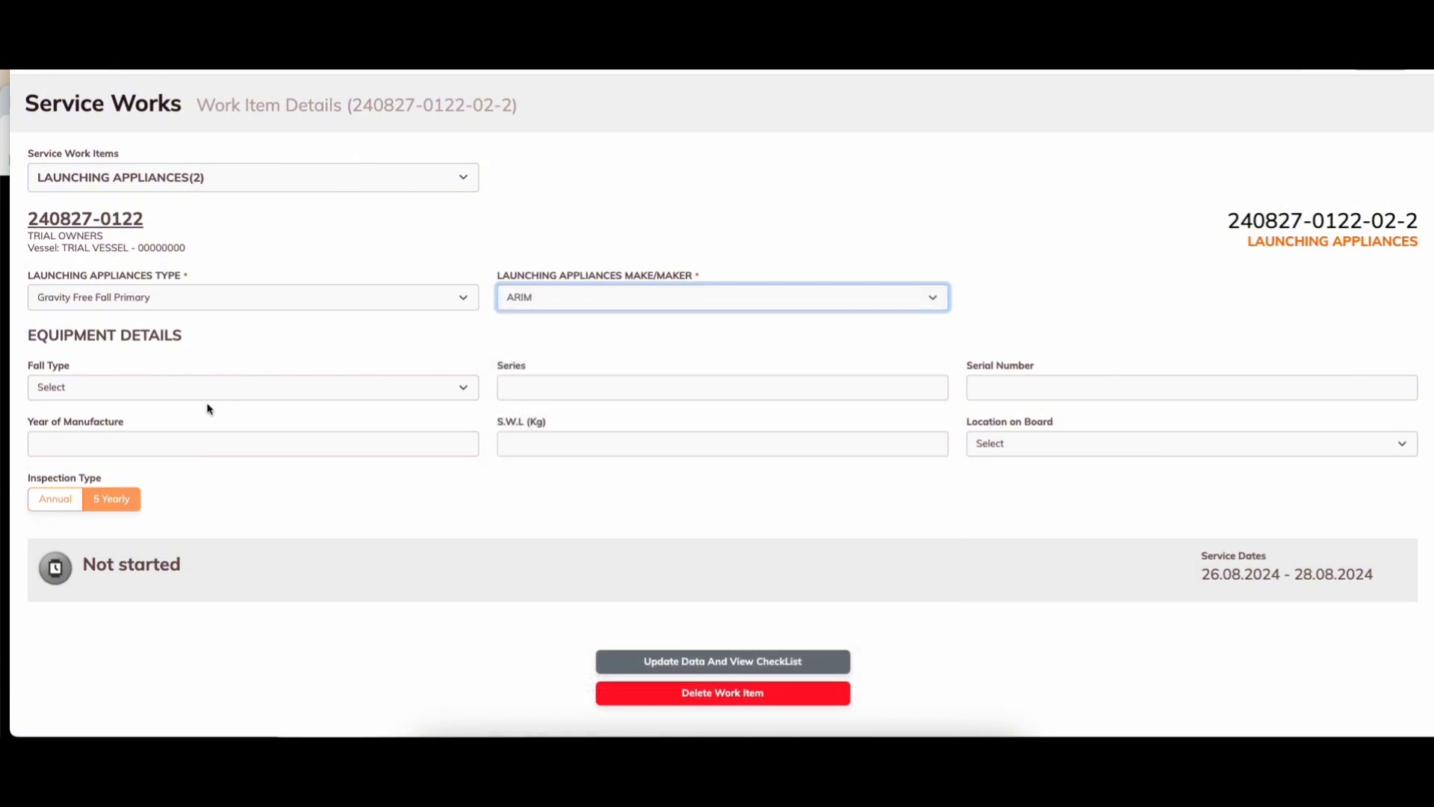
click(177, 420)
click(176, 387)
click(359, 451)
Step: Enter series 11111, year of manufacture, SWL 1000, serial 222222 and location AFT
click(583, 396)
text(111)
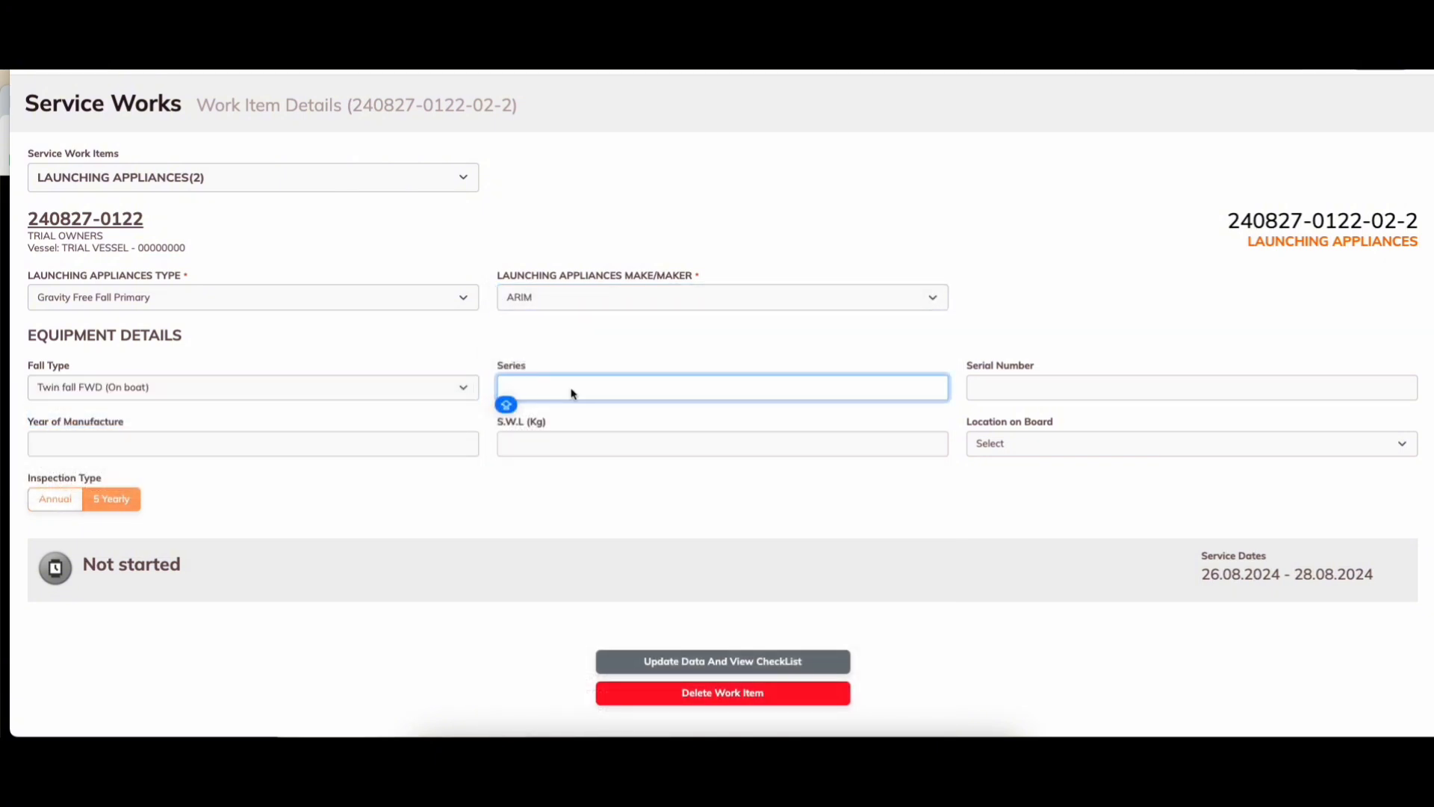
text(11)
click(185, 442)
text(2000)
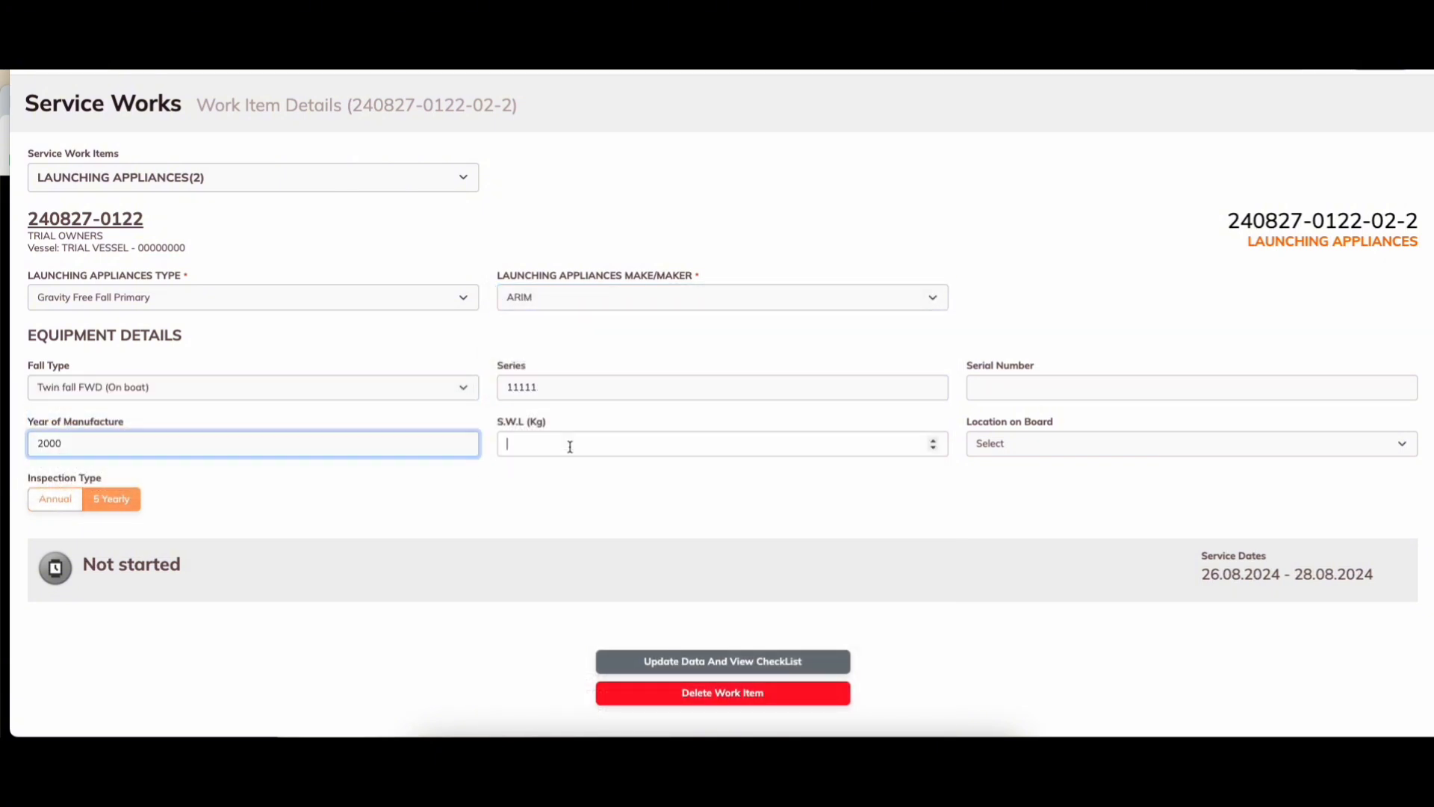
click(570, 447)
text(1000)
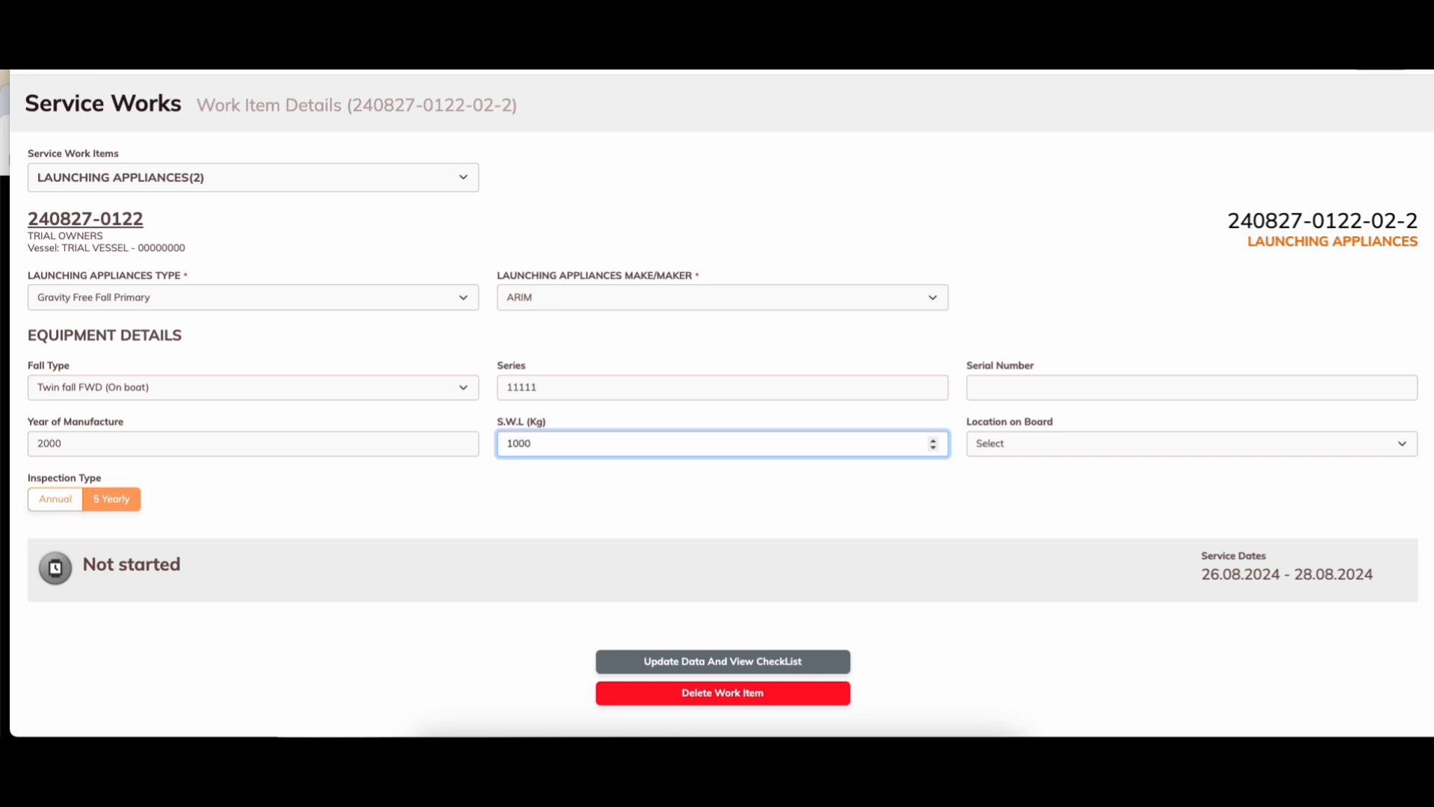
click(1013, 388)
text(222222)
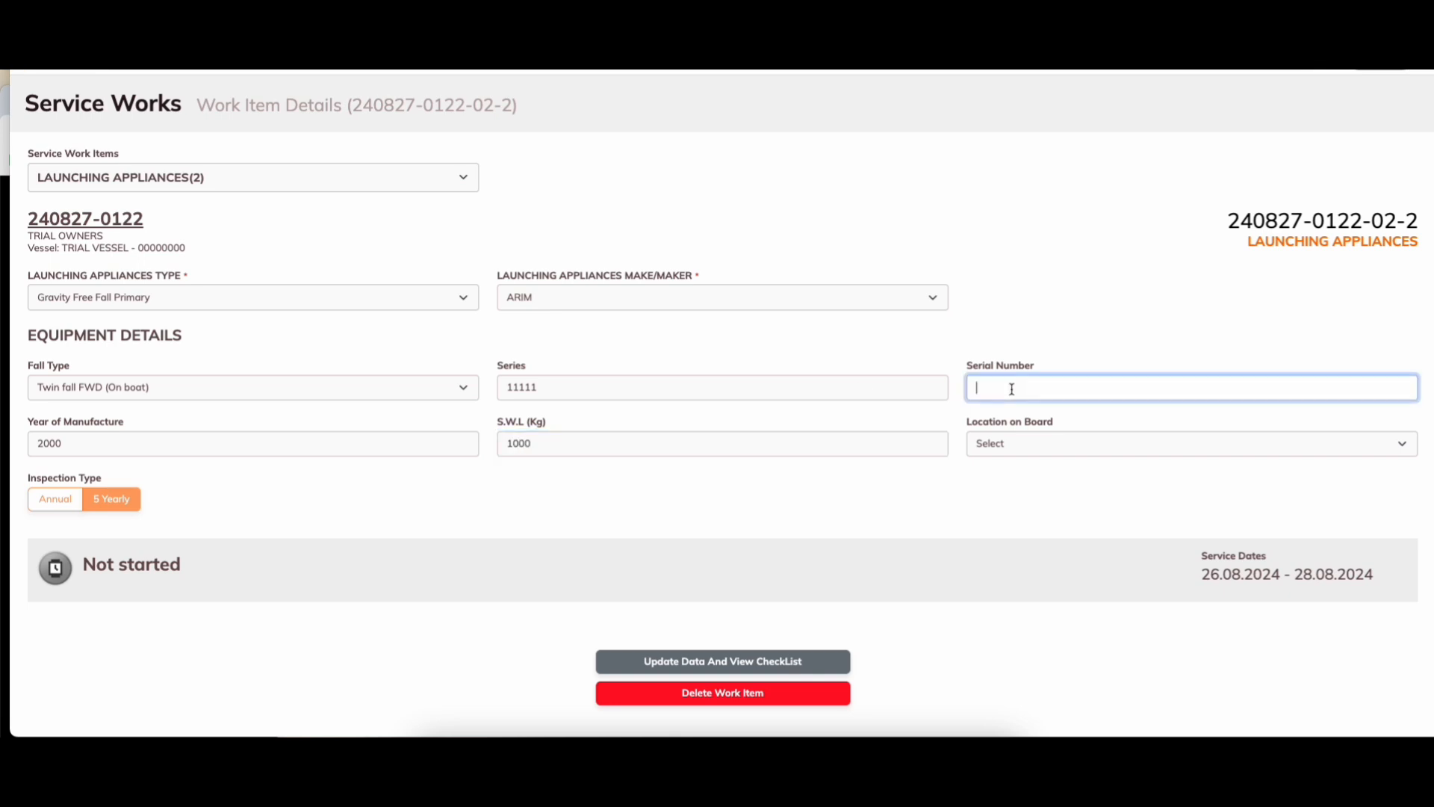
click(1034, 448)
click(1012, 485)
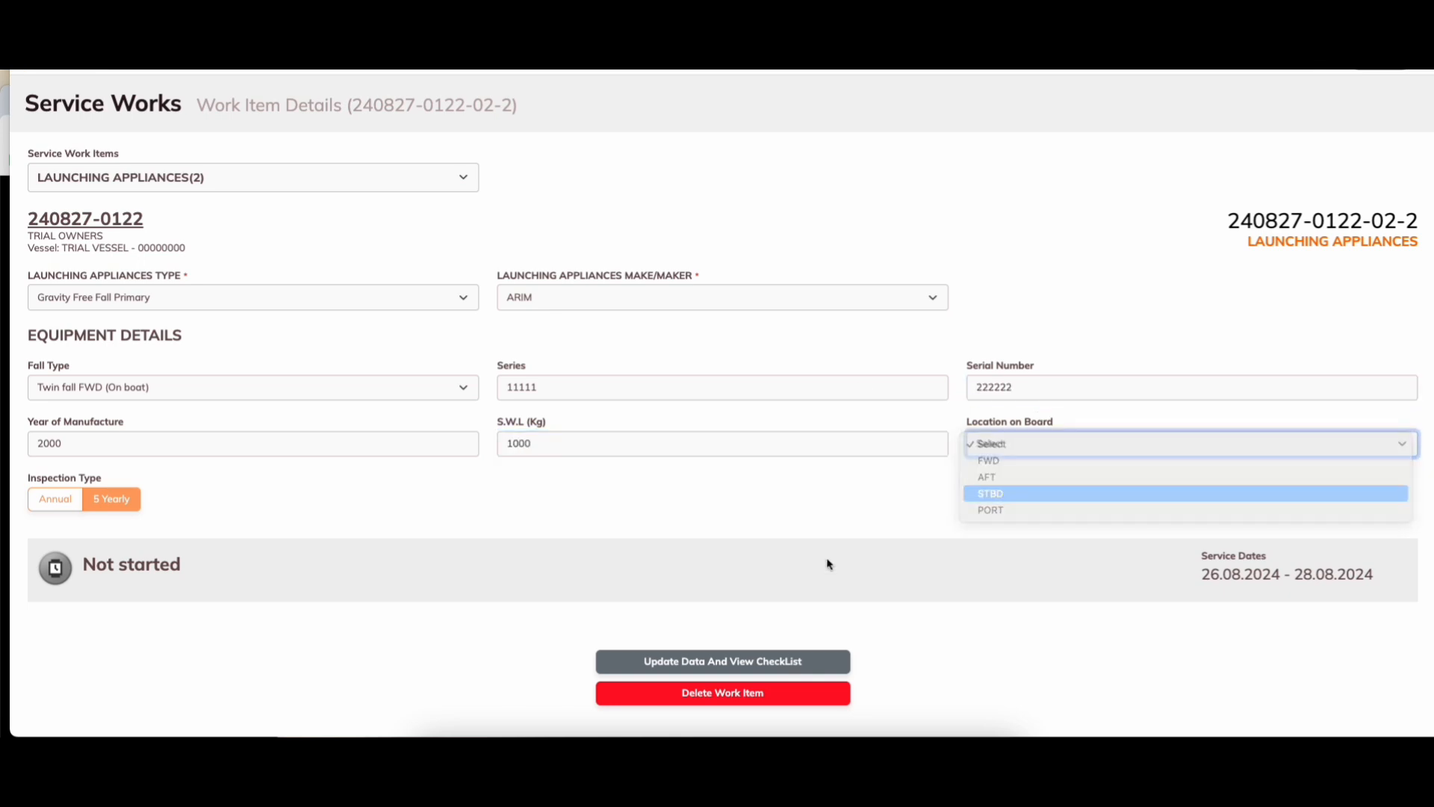
Step: Save the appliance details and mark the Part A checklist group inspected and satisfactory
click(762, 661)
scroll(310, 288, down, 5)
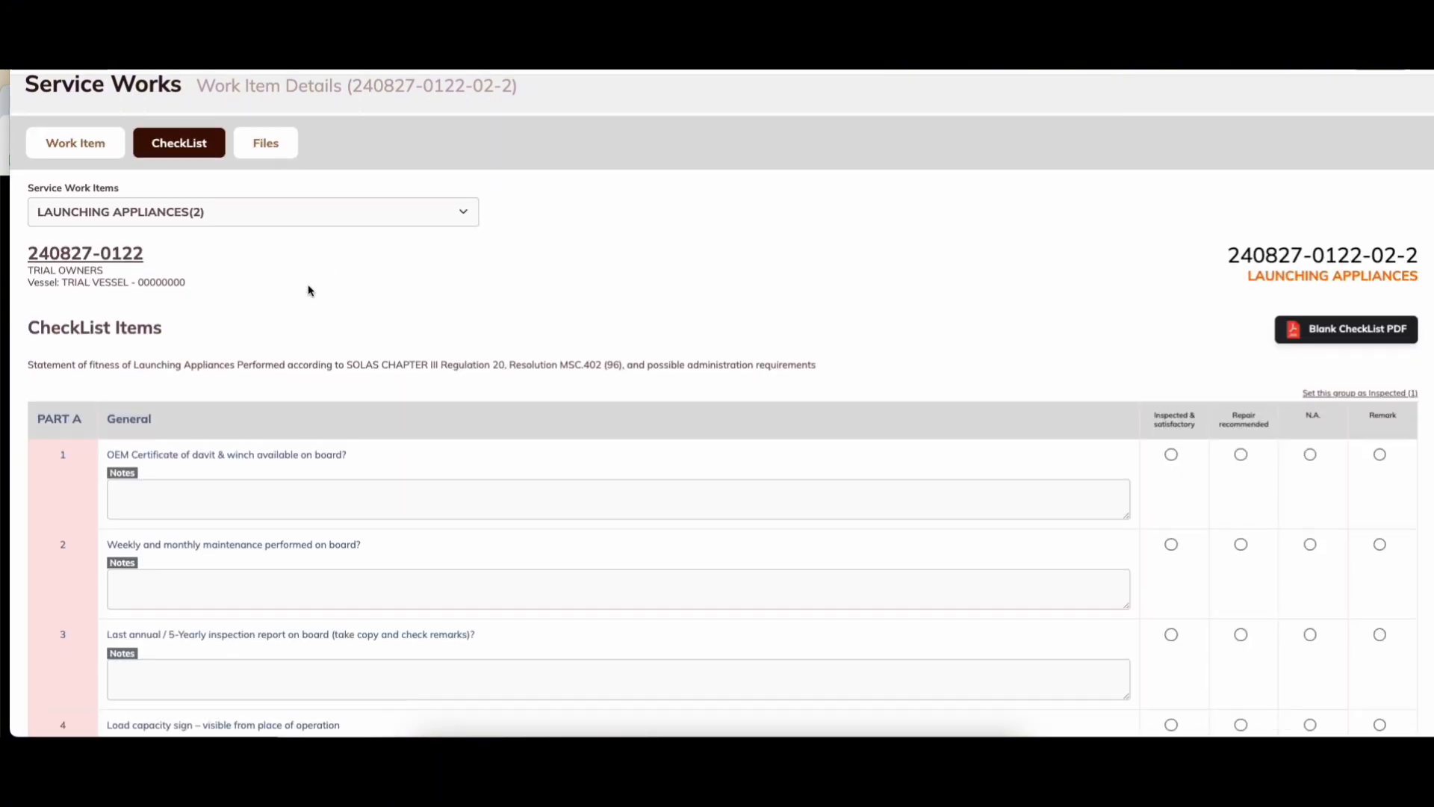
scroll(705, 231, up, 3)
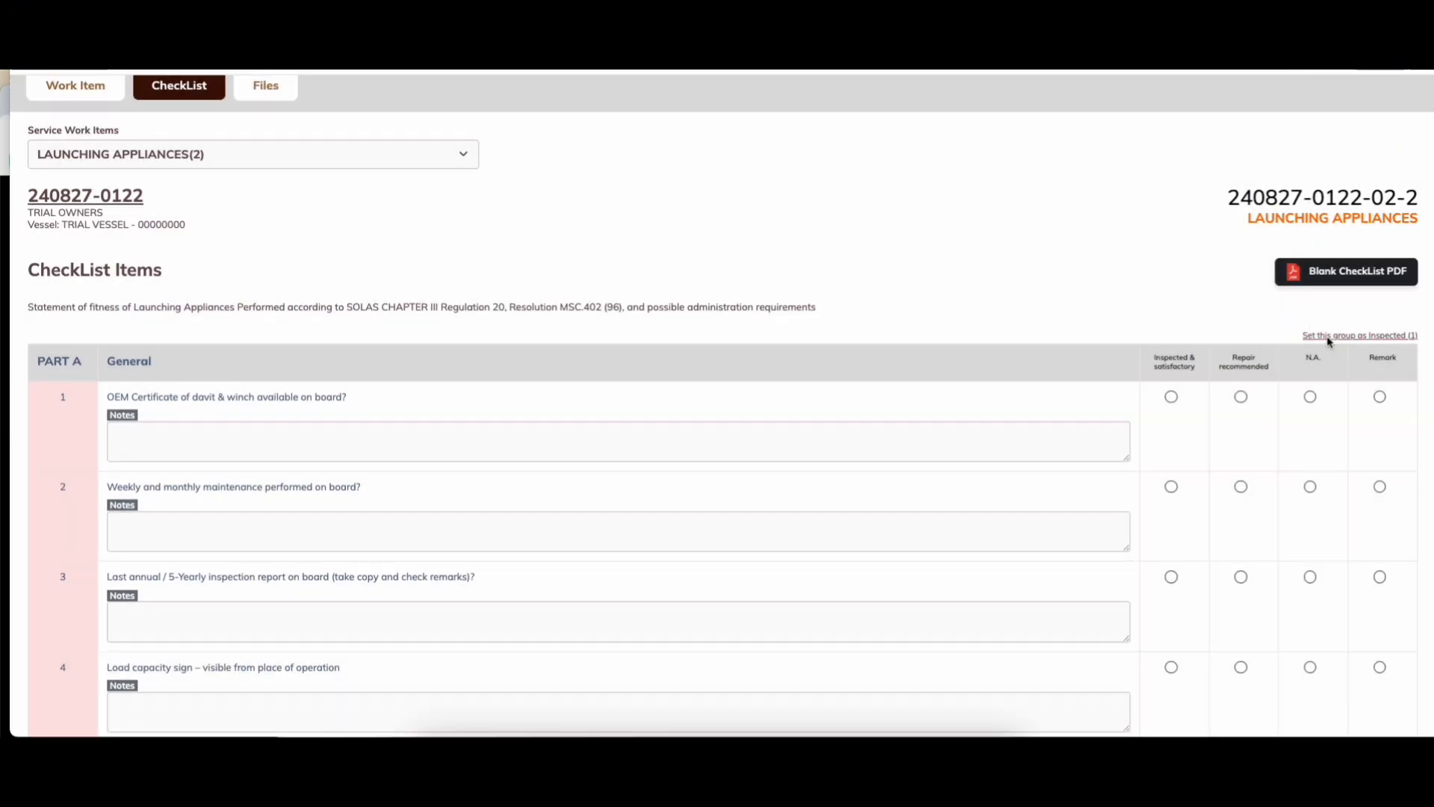
click(1334, 335)
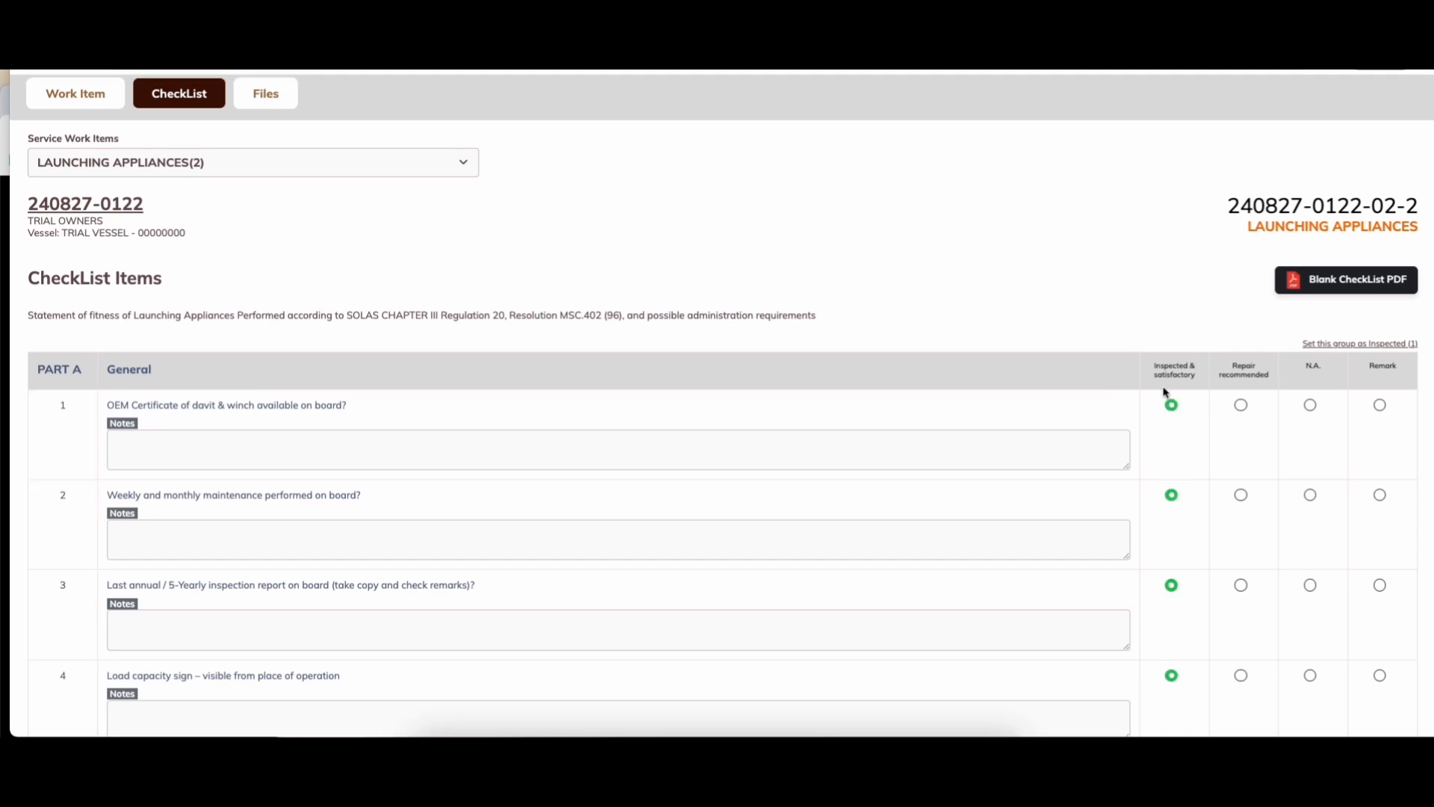
Step: Set the Part C checklist group as inspected and satisfactory
scroll(1271, 496, down, 13)
scroll(1274, 499, down, 9)
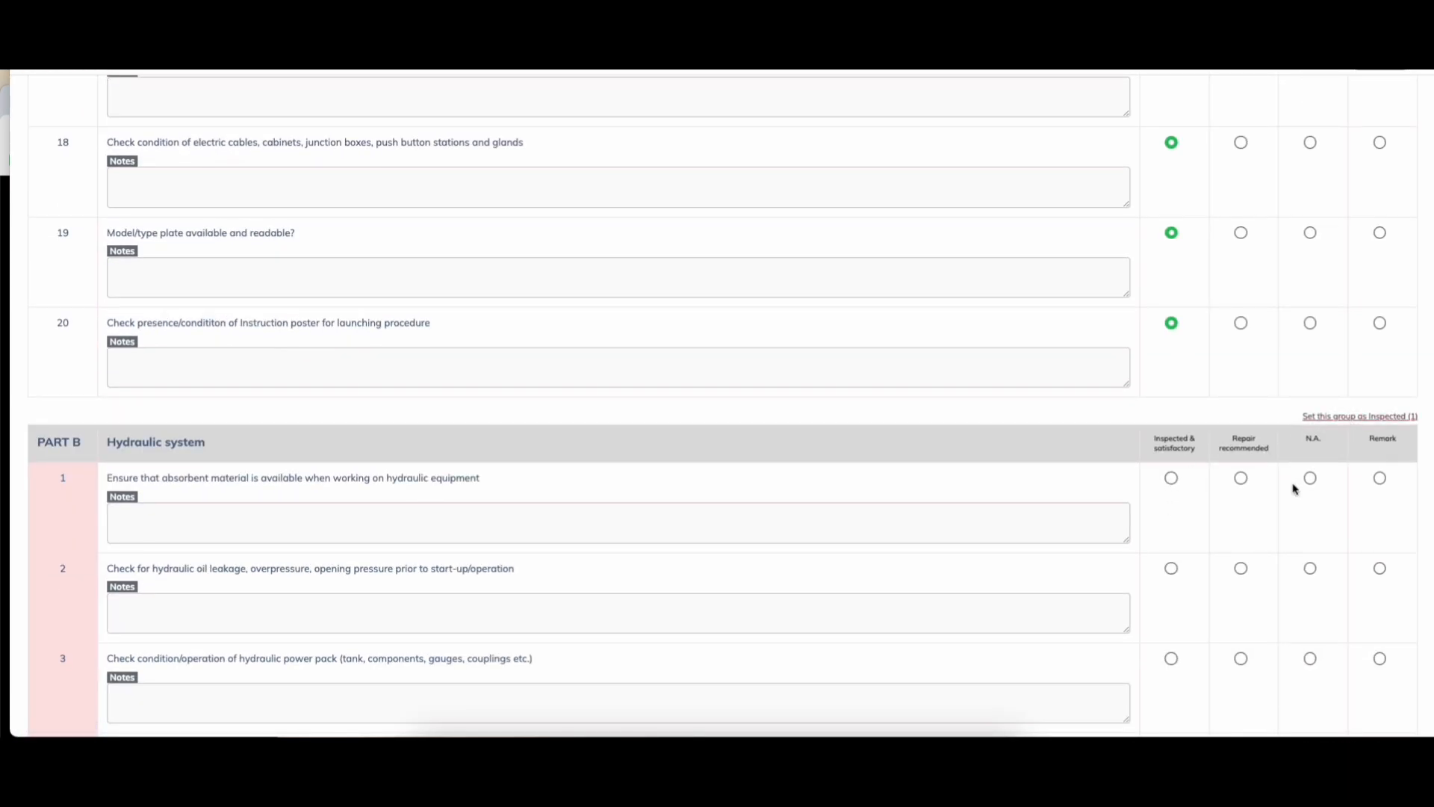
scroll(1176, 542, down, 14)
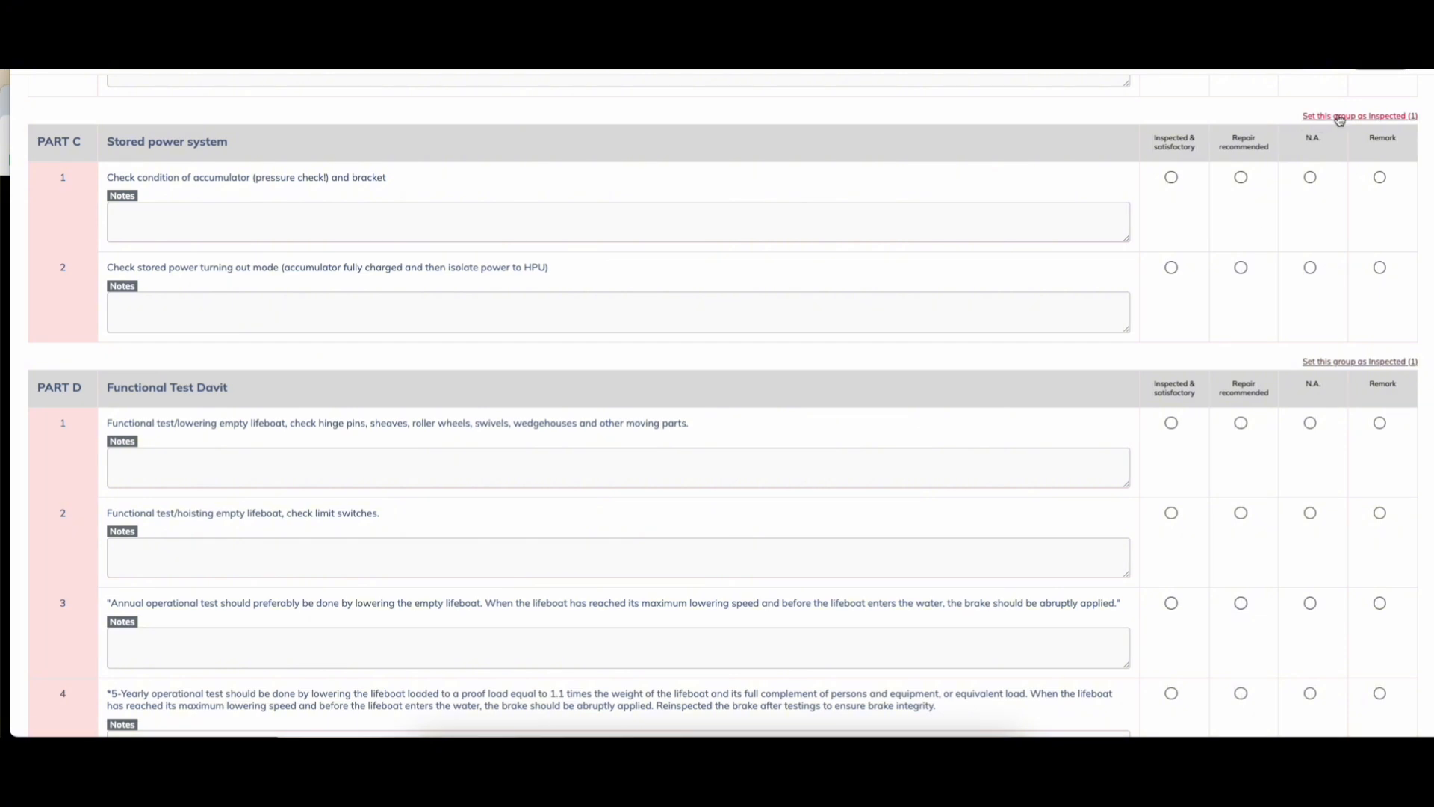
click(1339, 118)
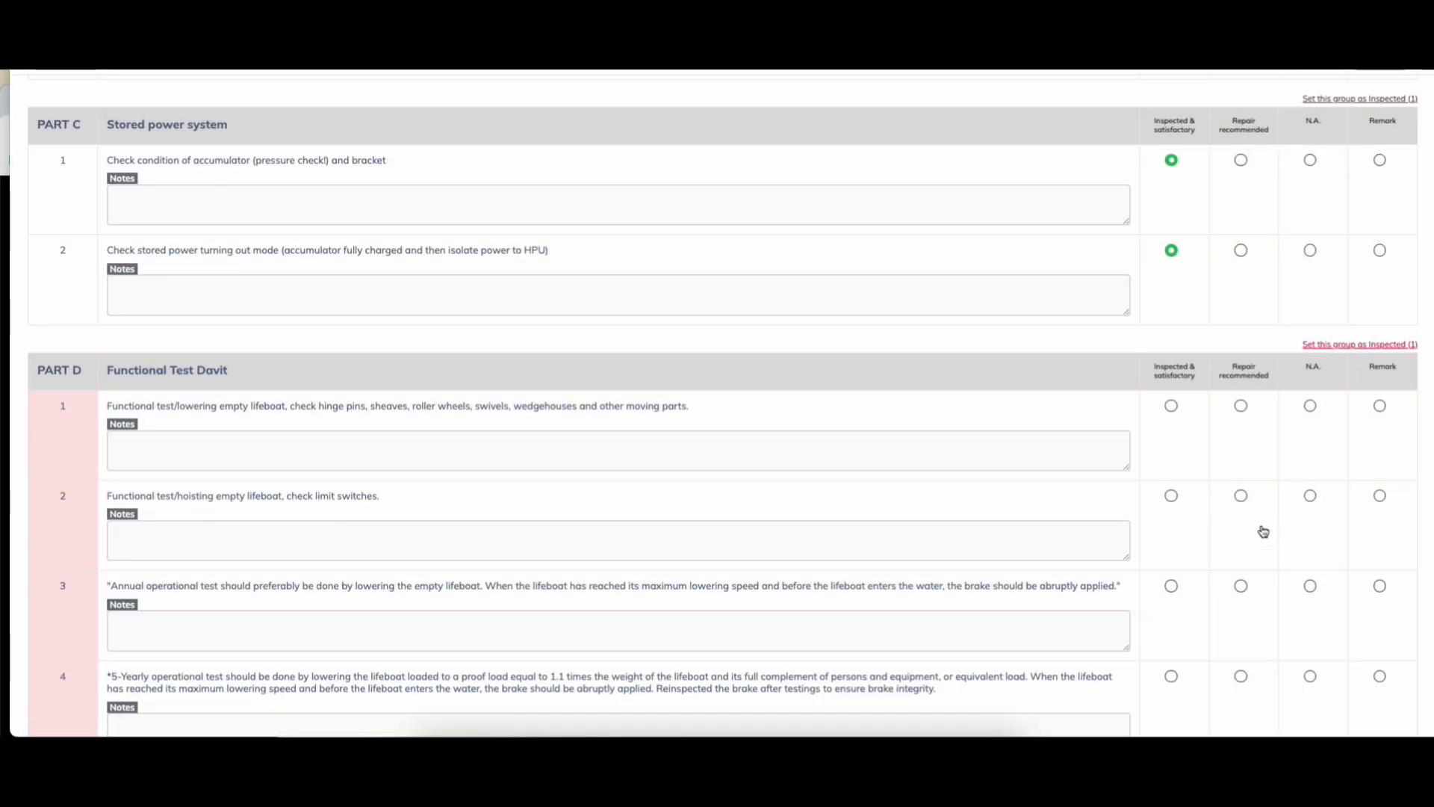
scroll(1156, 681, down, 6)
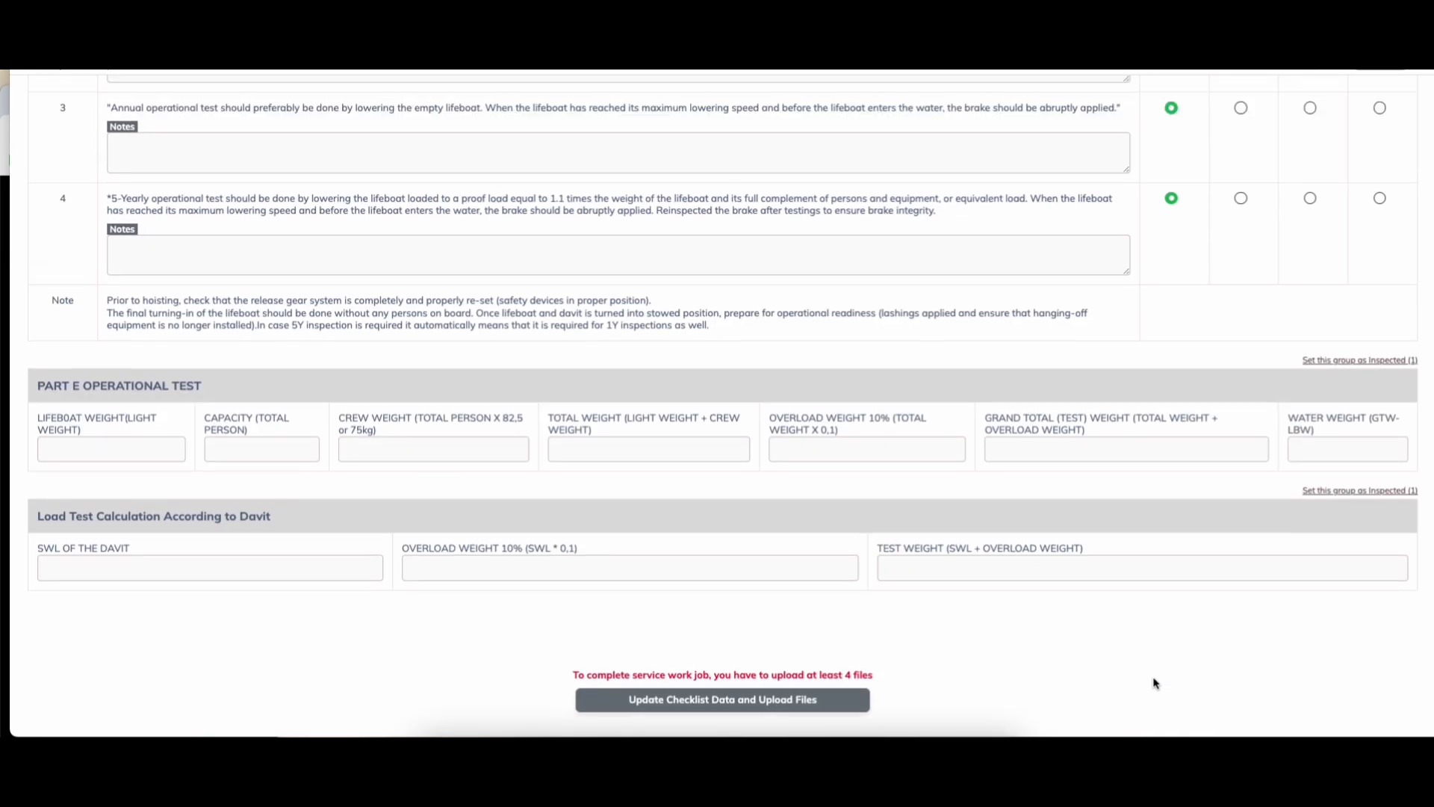
scroll(1156, 679, up, 5)
scroll(1158, 523, down, 3)
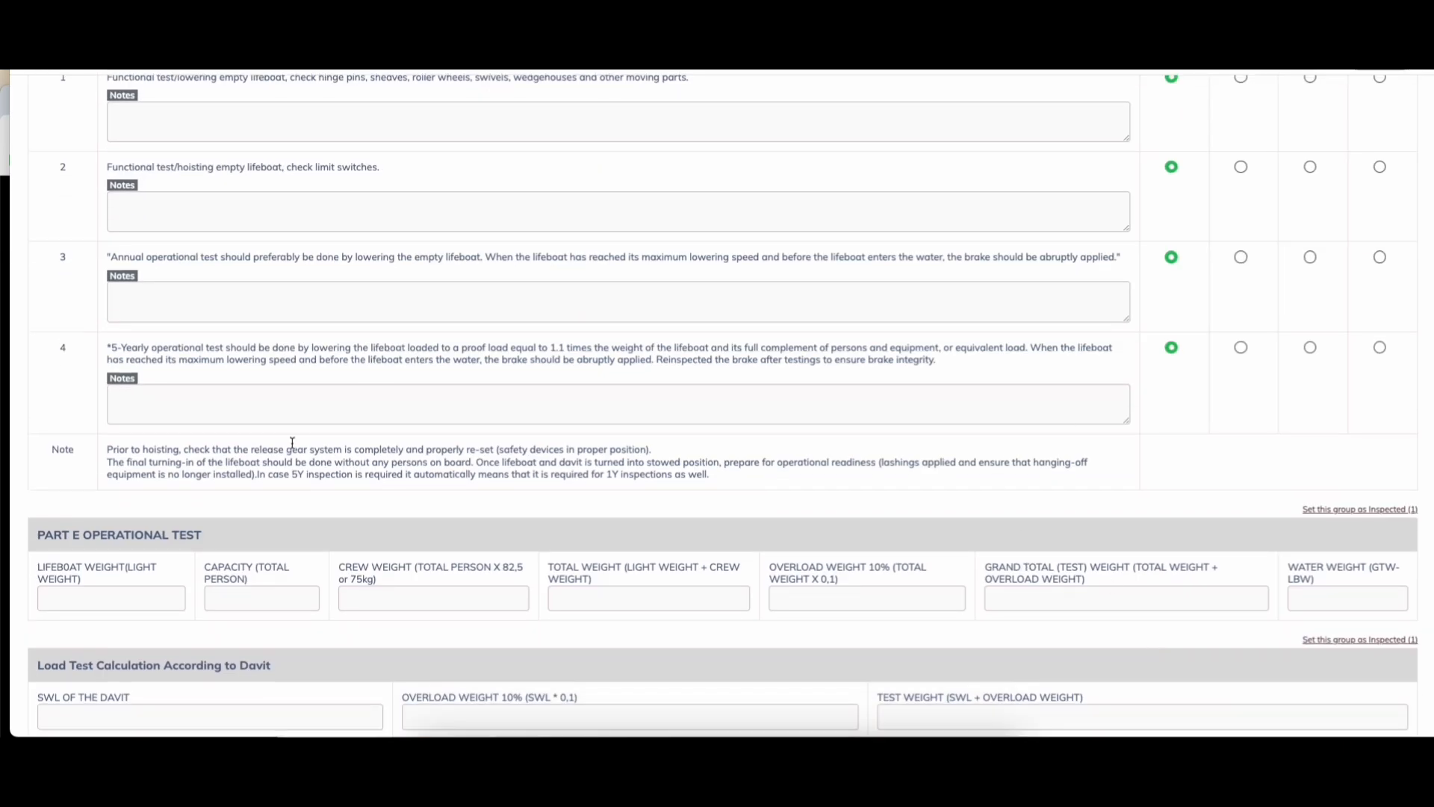
scroll(117, 564, down, 2)
Step: In Part E, enter lifeboat light weight 3000 and capacity 30
drag(93, 419, 206, 419)
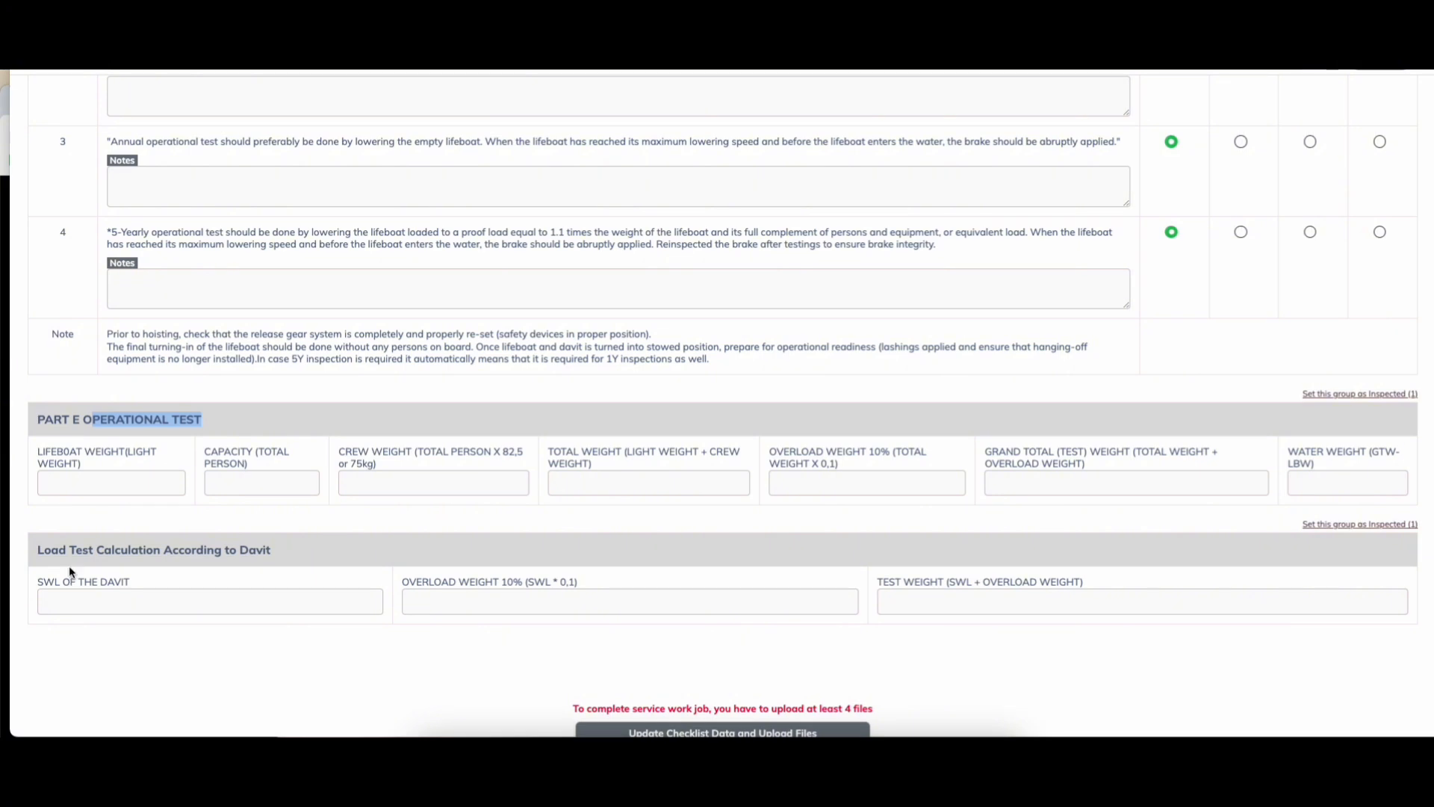
drag(139, 550, 255, 544)
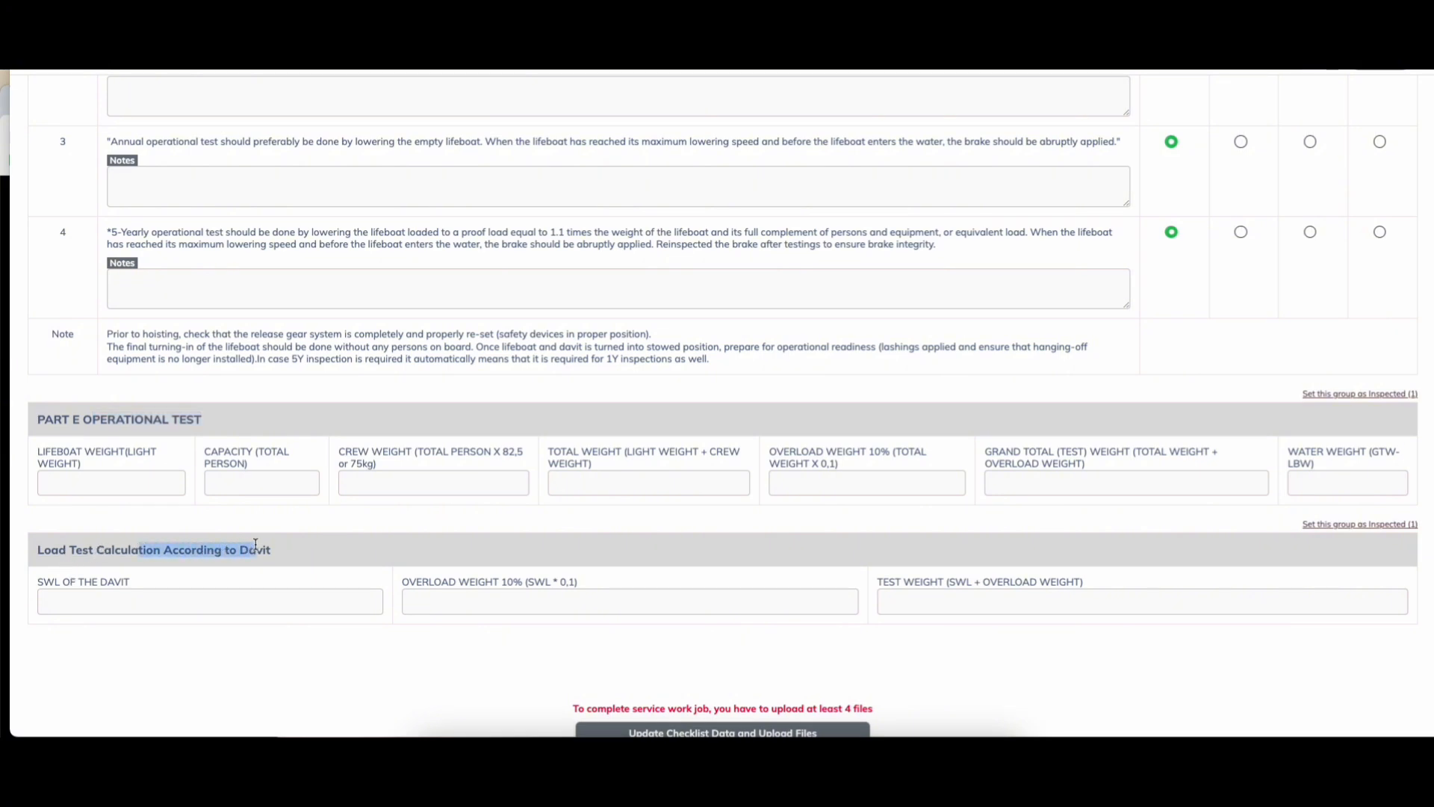
click(272, 549)
click(99, 482)
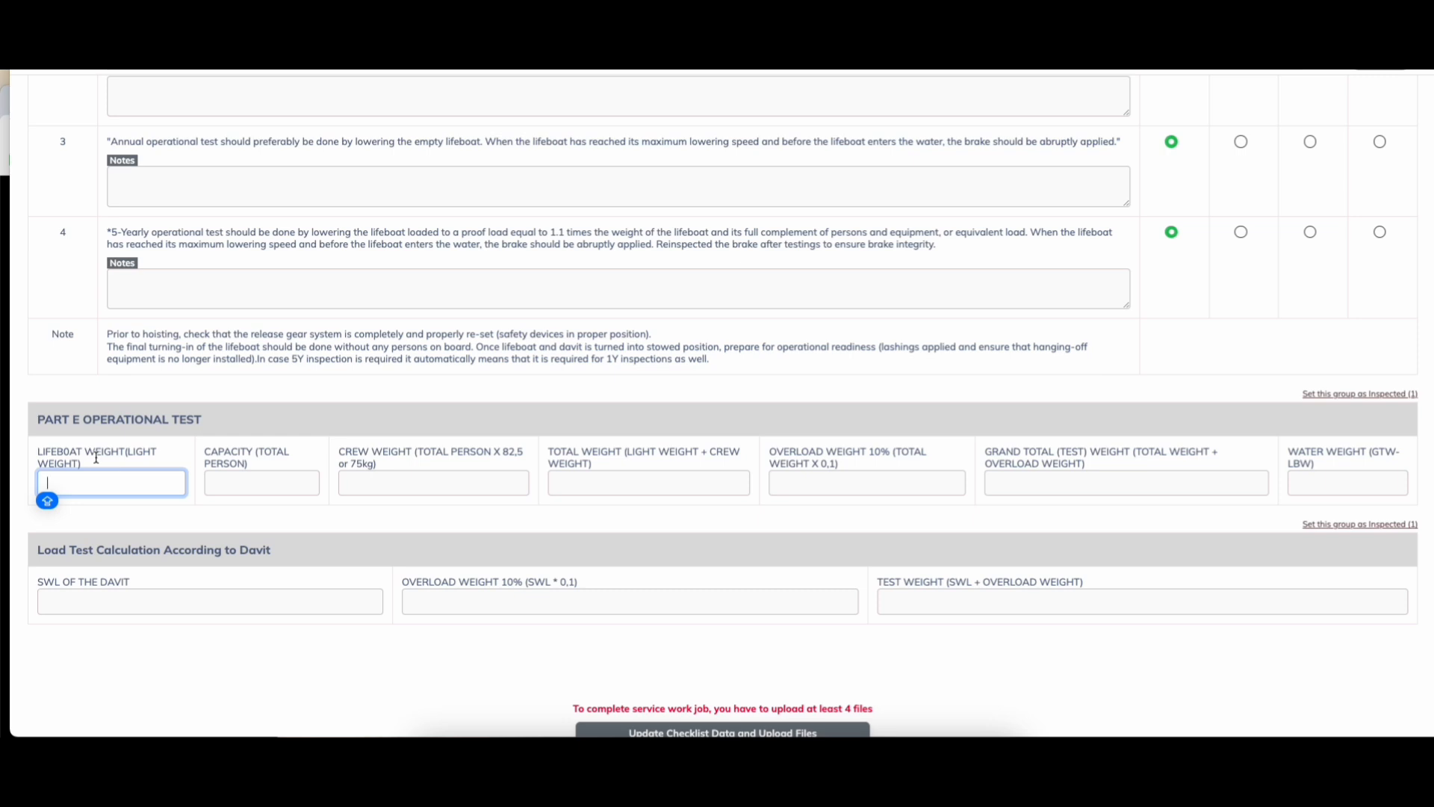
text(3000)
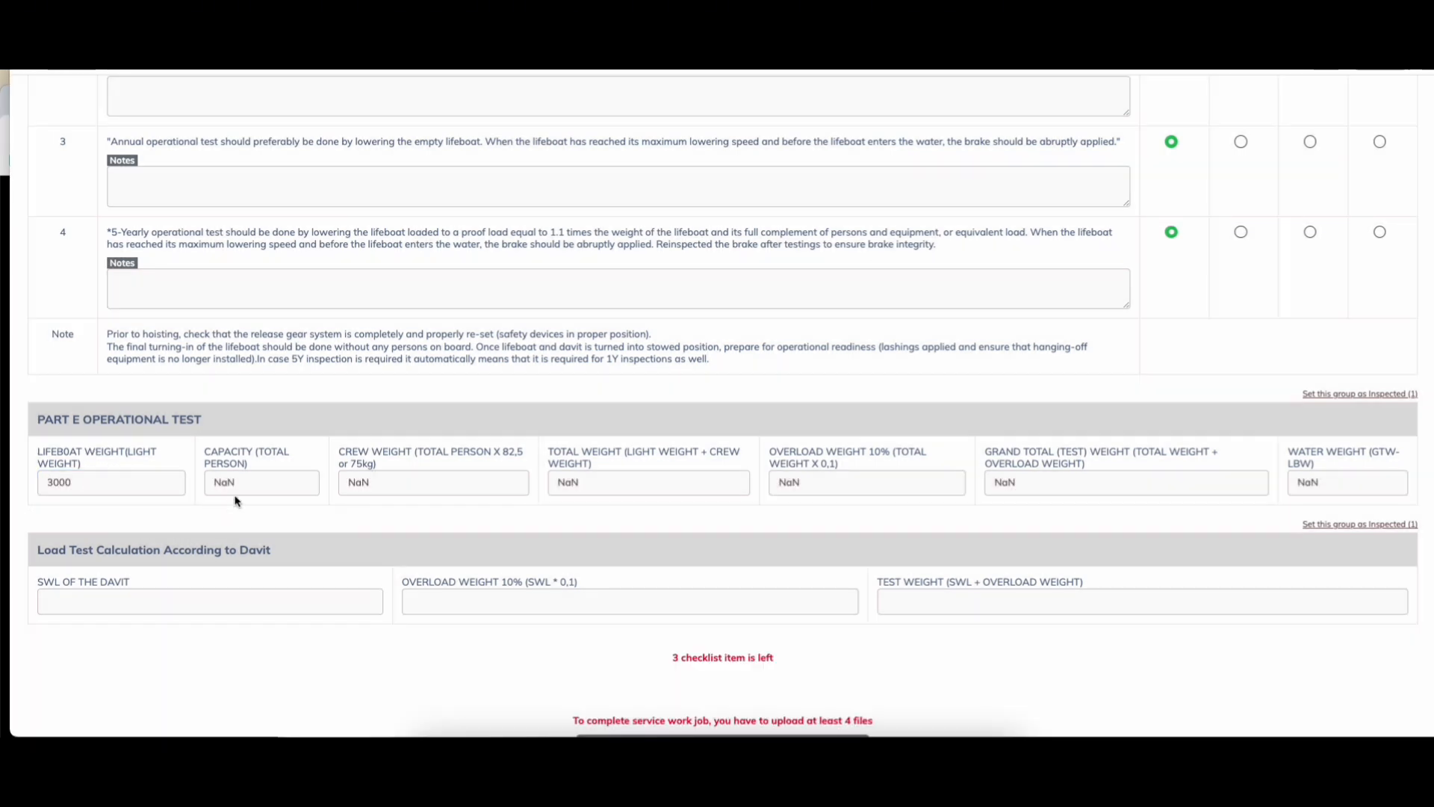
key(Tab)
text(30)
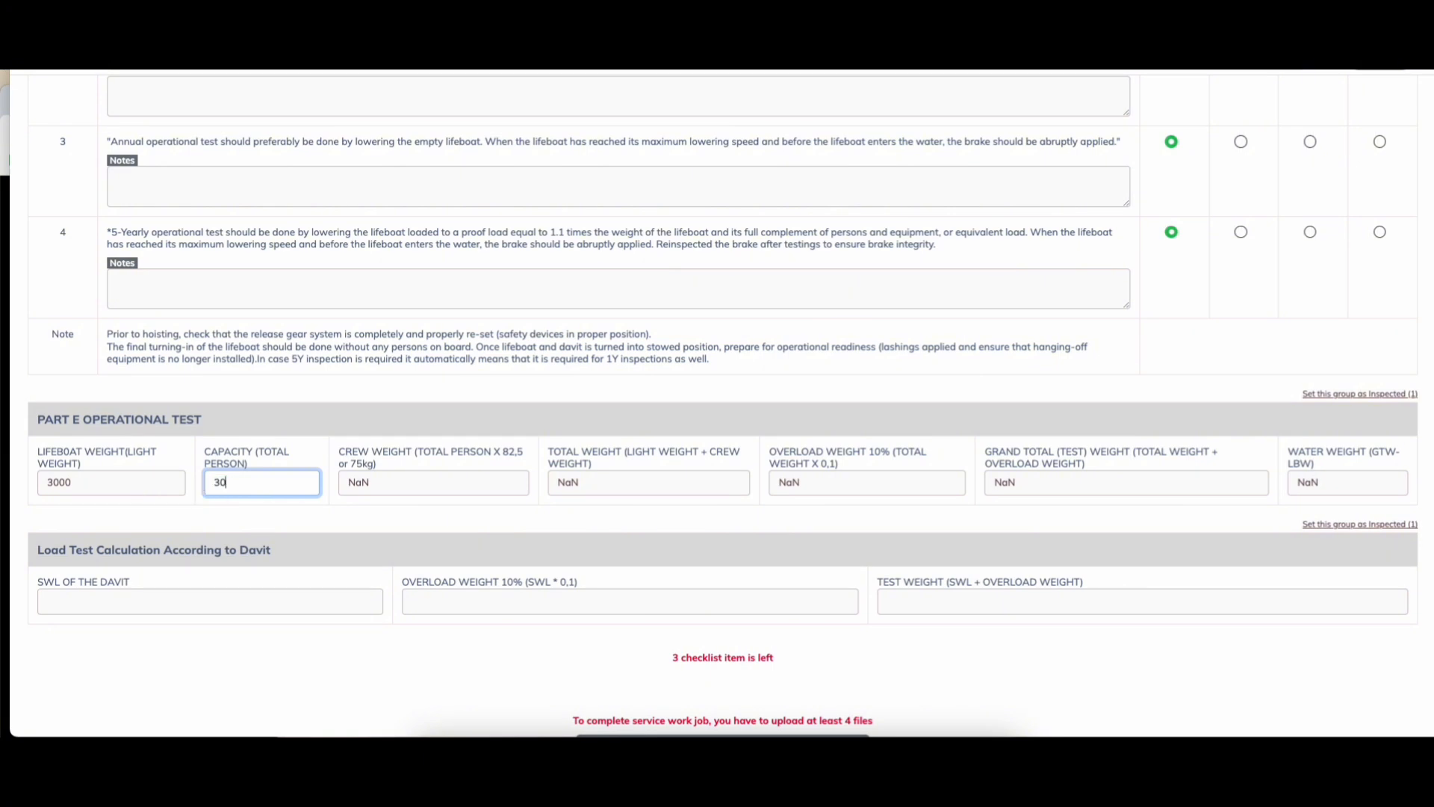
click(390, 508)
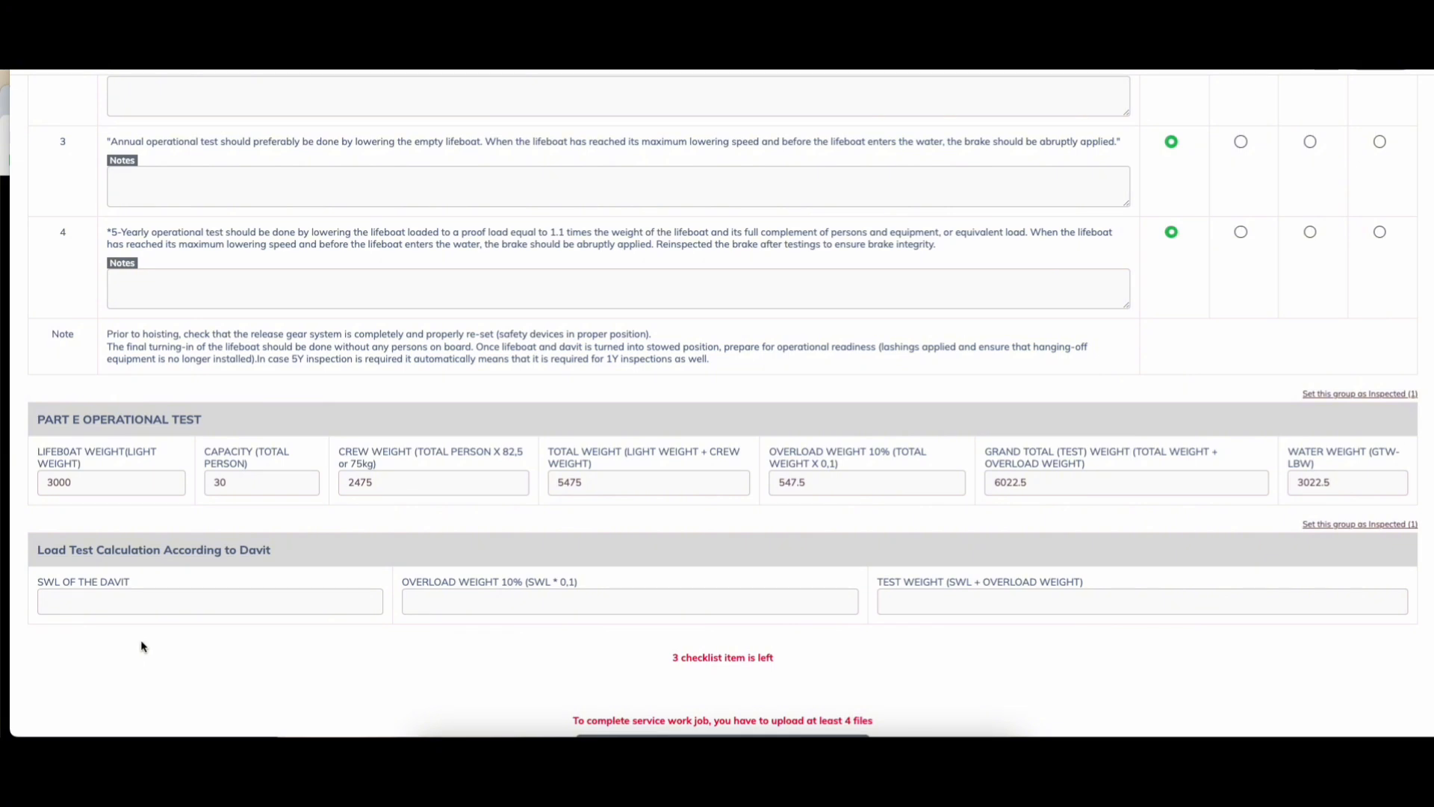
Step: Set the davit SWL to 4000 so overload 400 and test weight 4400 calculate
scroll(141, 639, down, 1)
click(107, 511)
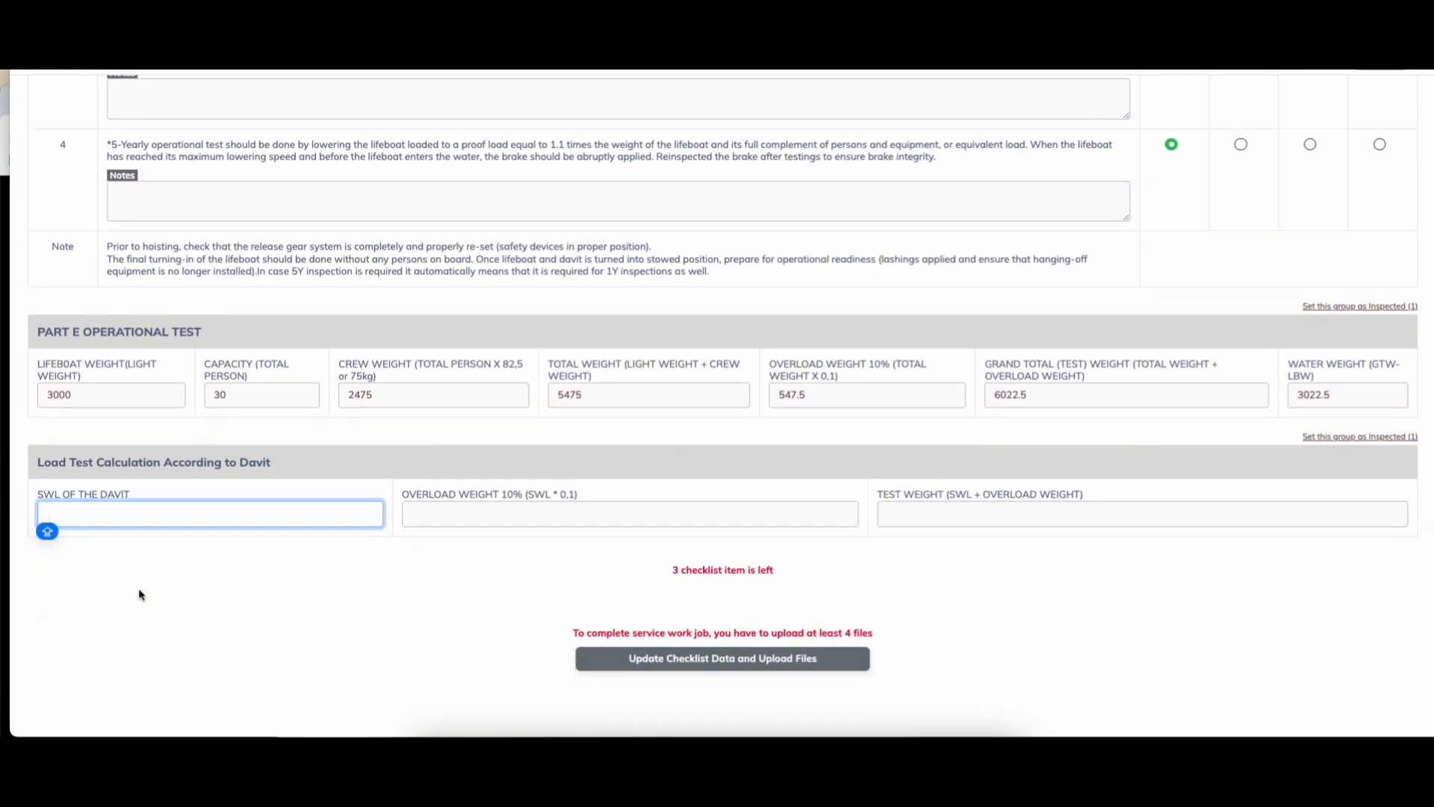
text(4000)
click(417, 630)
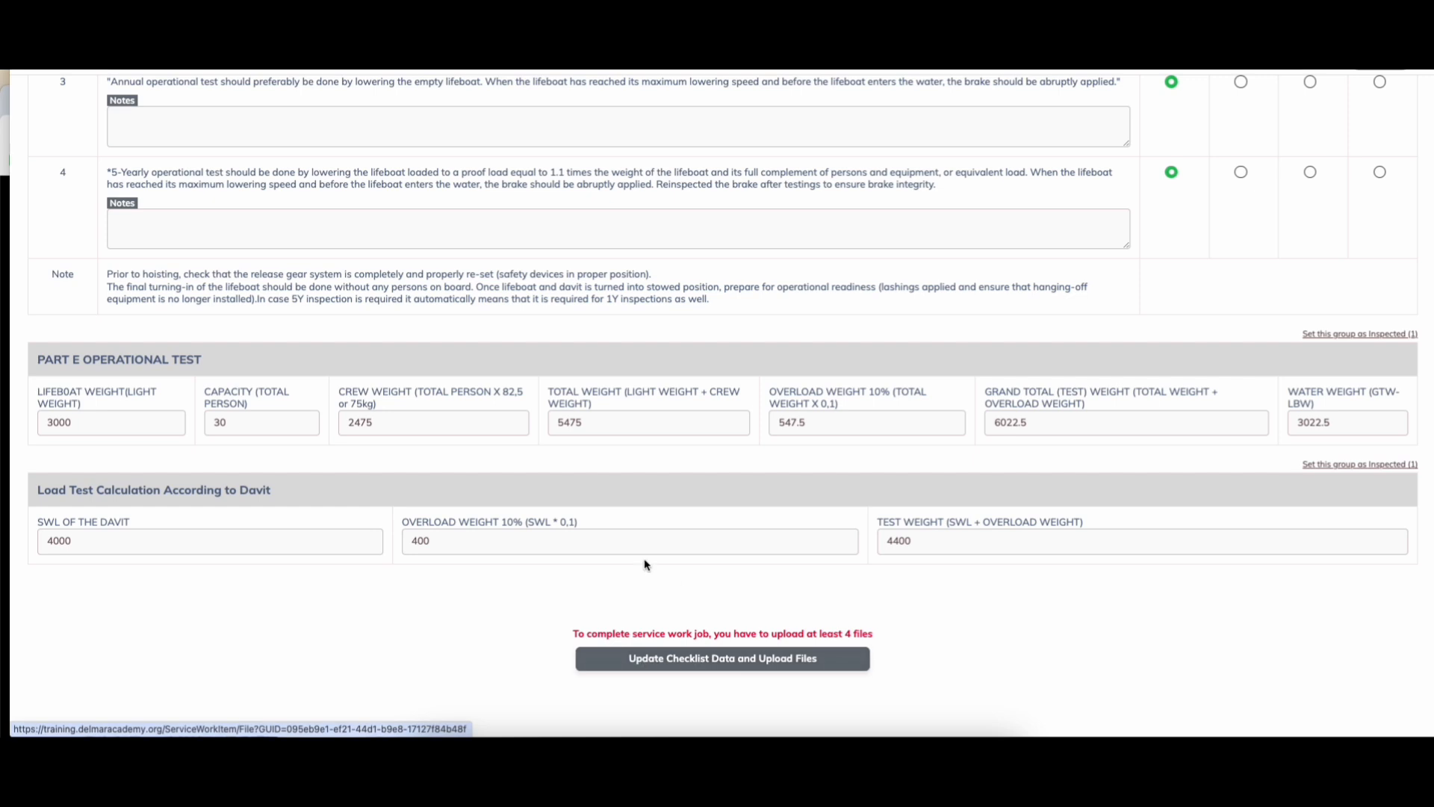
click(686, 663)
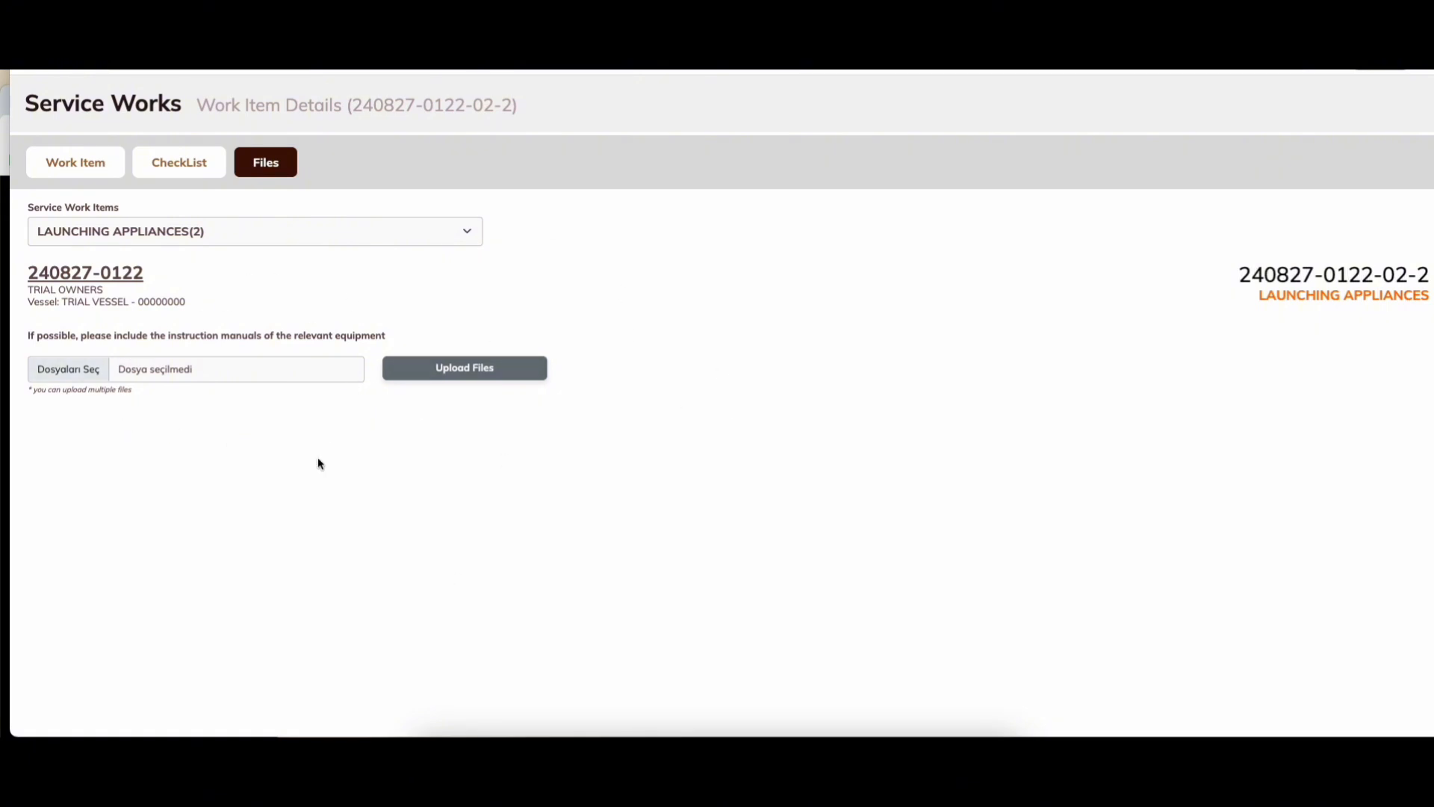
click(89, 378)
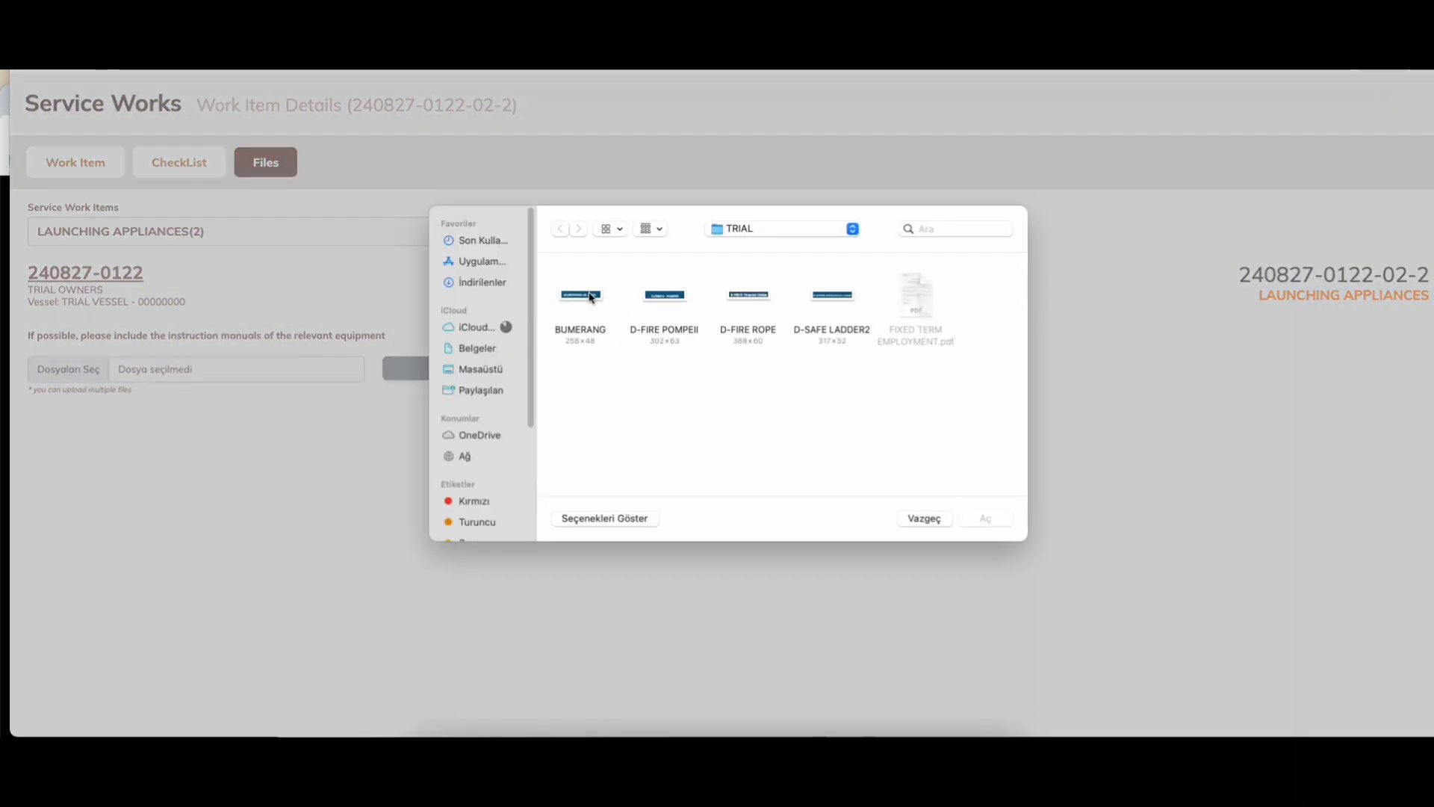
click(590, 293)
super+click(648, 298)
super+click(765, 295)
super+click(853, 296)
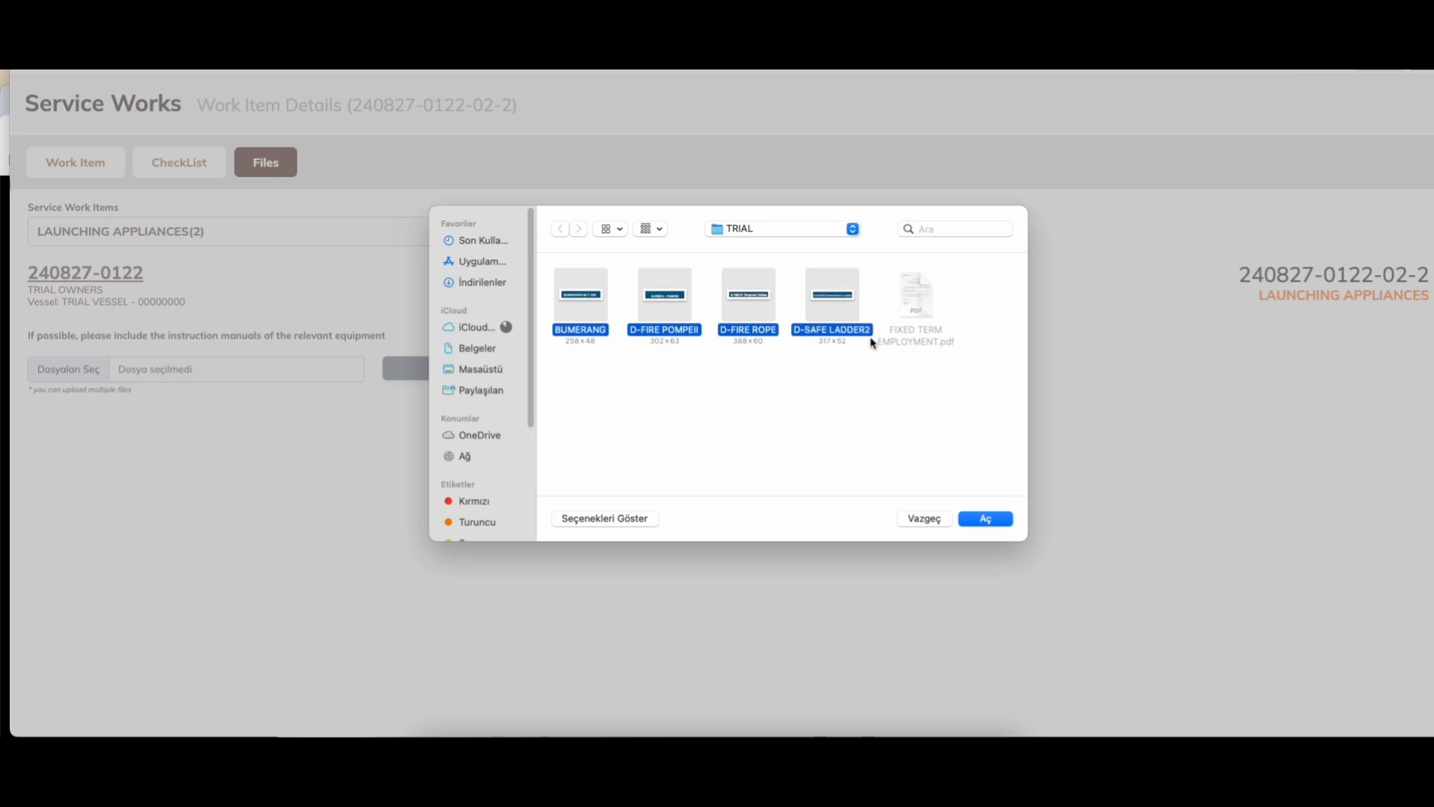
click(982, 519)
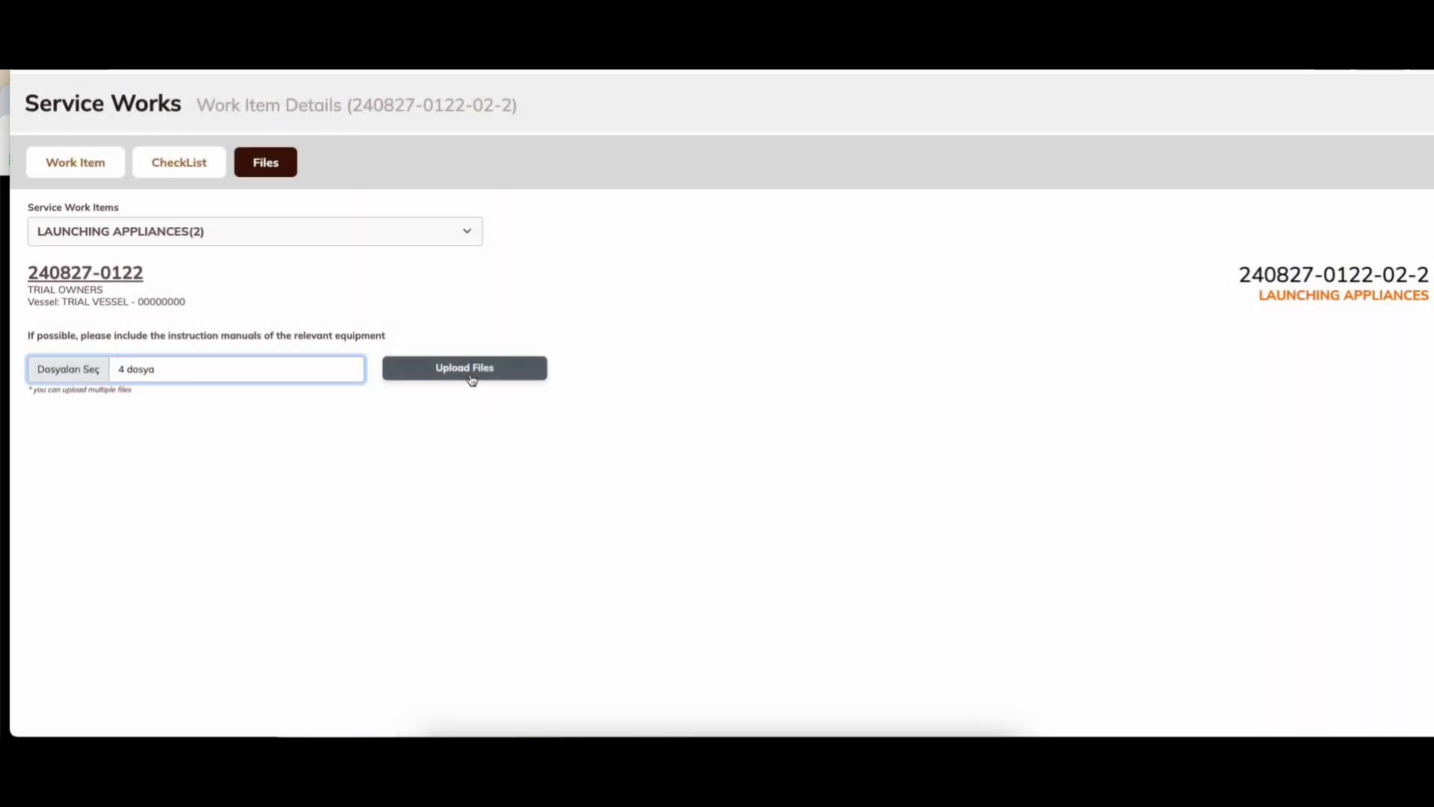
click(472, 373)
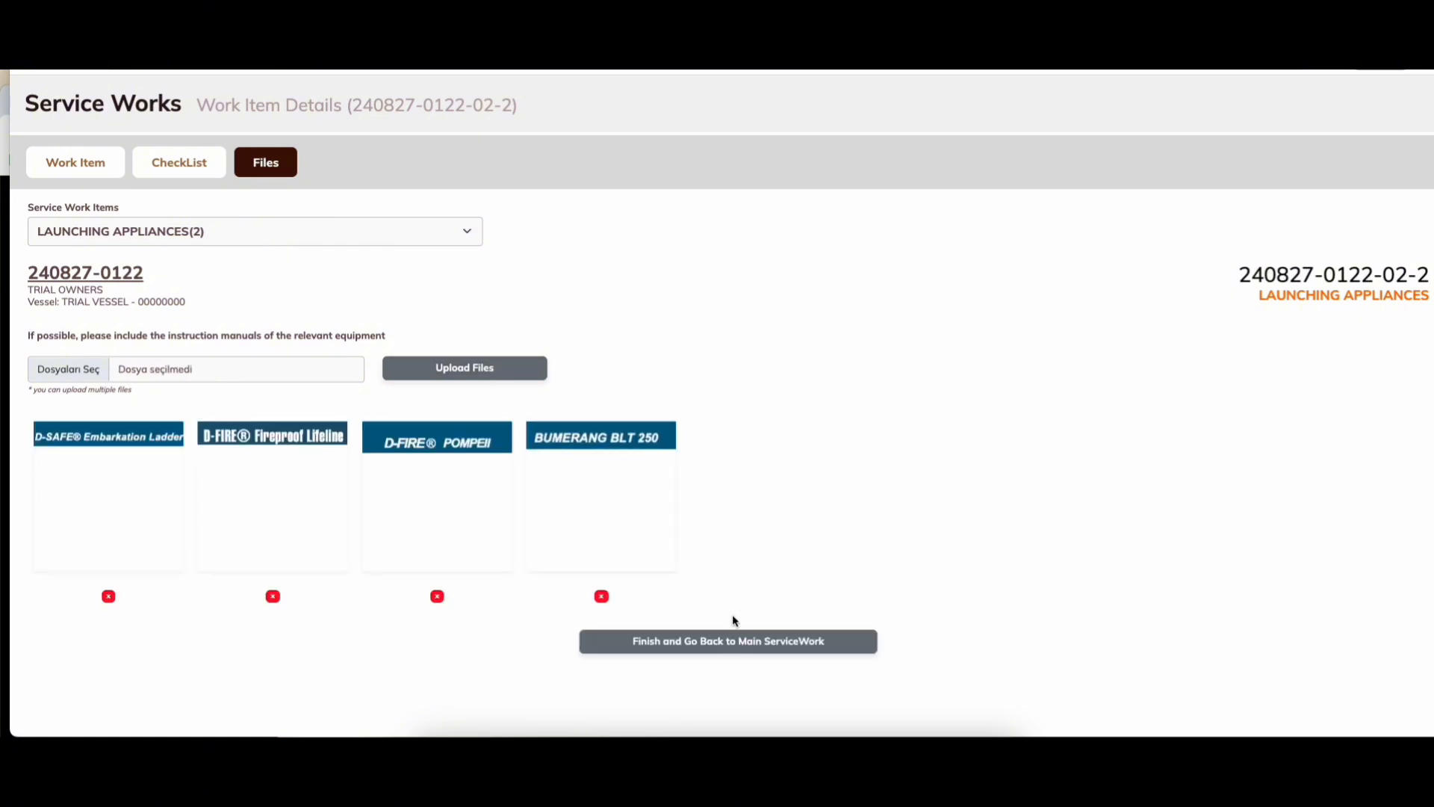
click(701, 649)
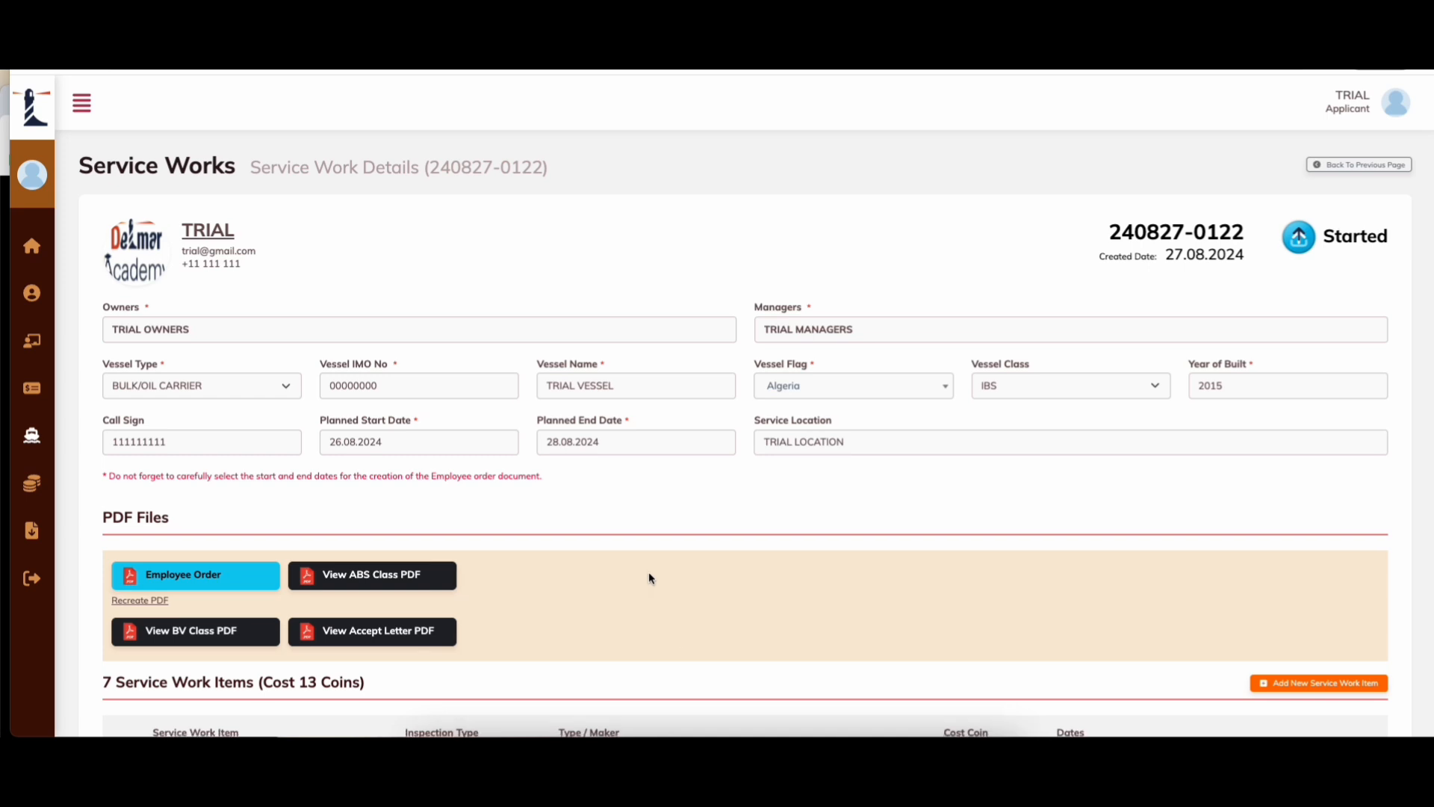
scroll(650, 576, down, 6)
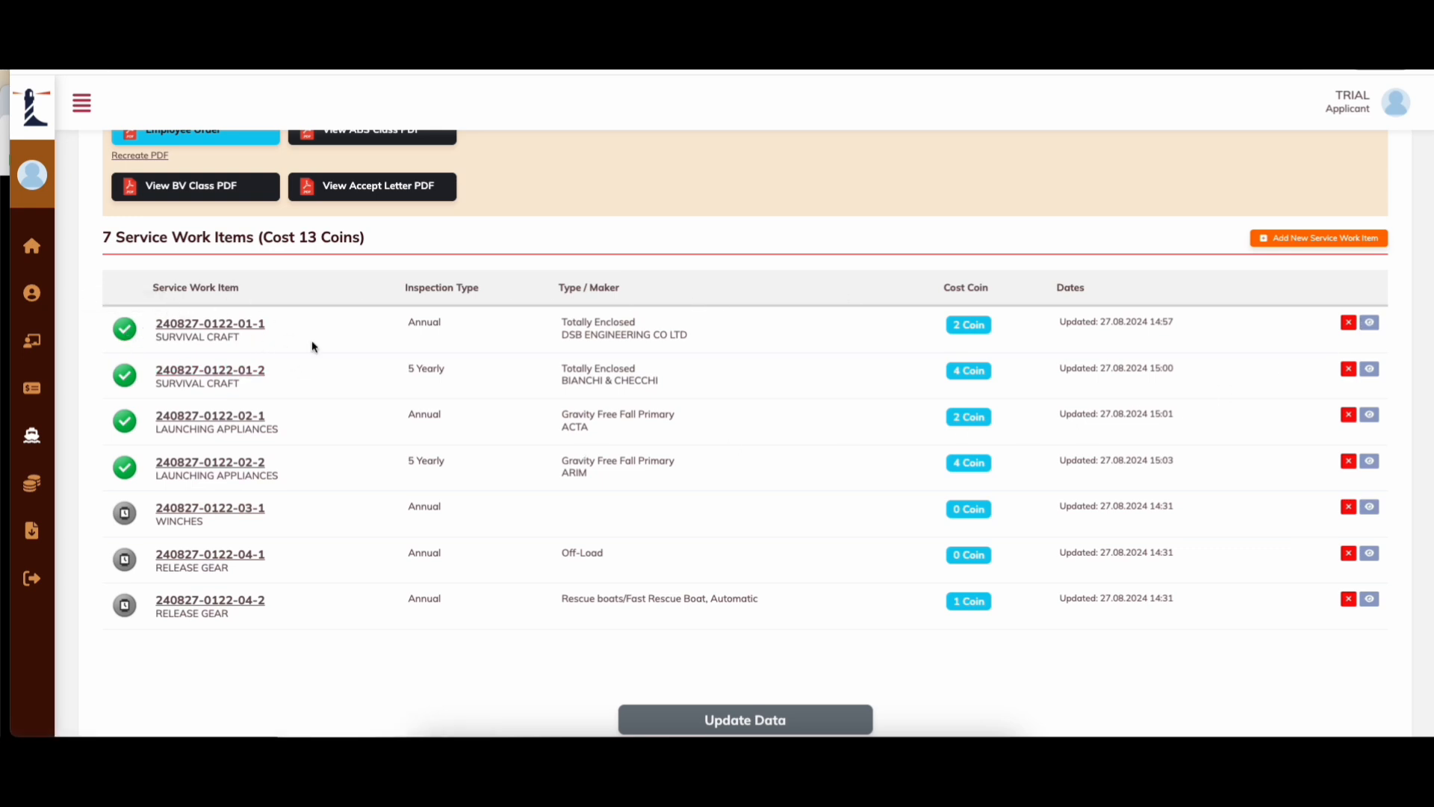
drag(623, 324, 543, 330)
drag(688, 336, 561, 322)
drag(634, 442, 530, 299)
click(670, 470)
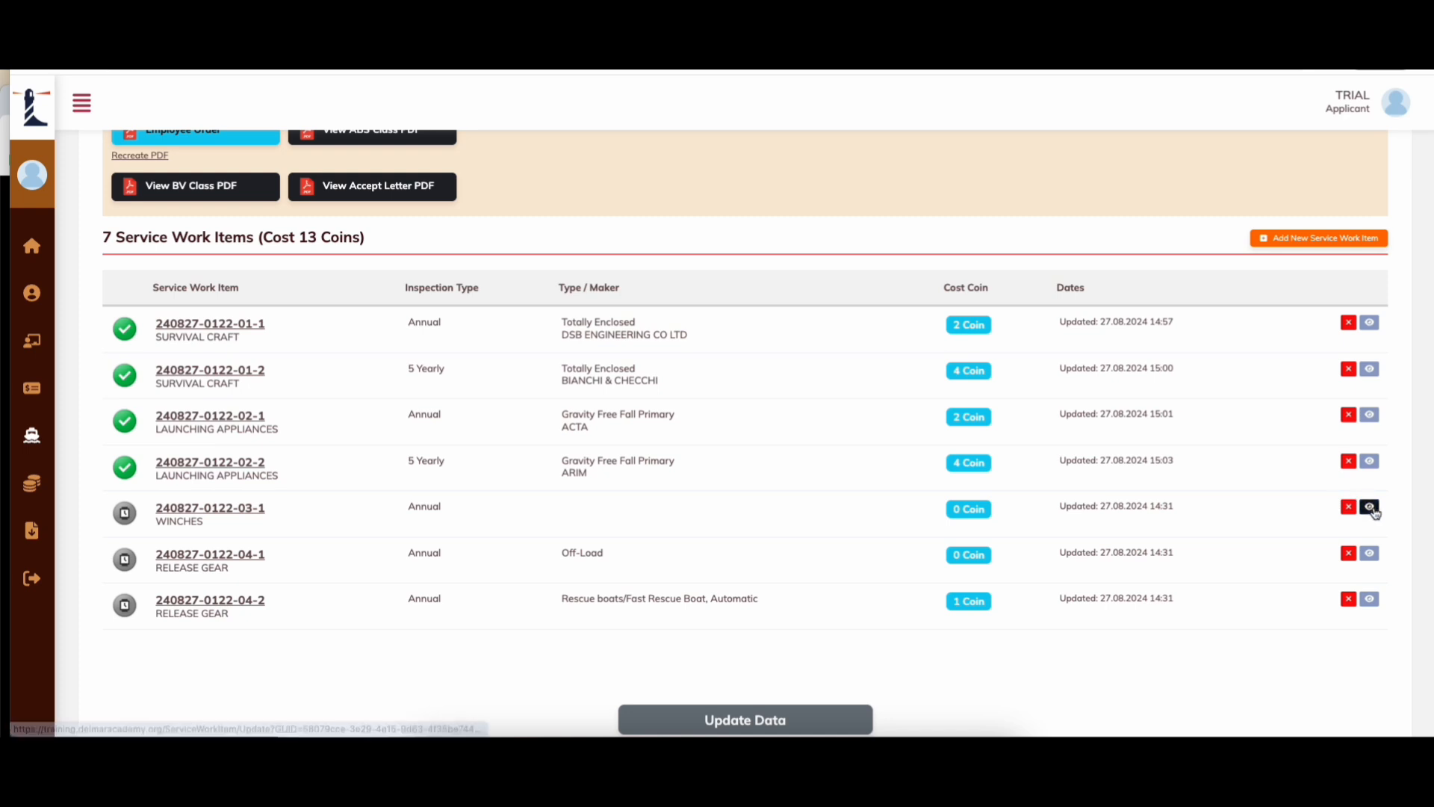
Step: In the WINCHES item, choose winch type Single drum and maker DAVIT INTERNATIONAL
click(1369, 506)
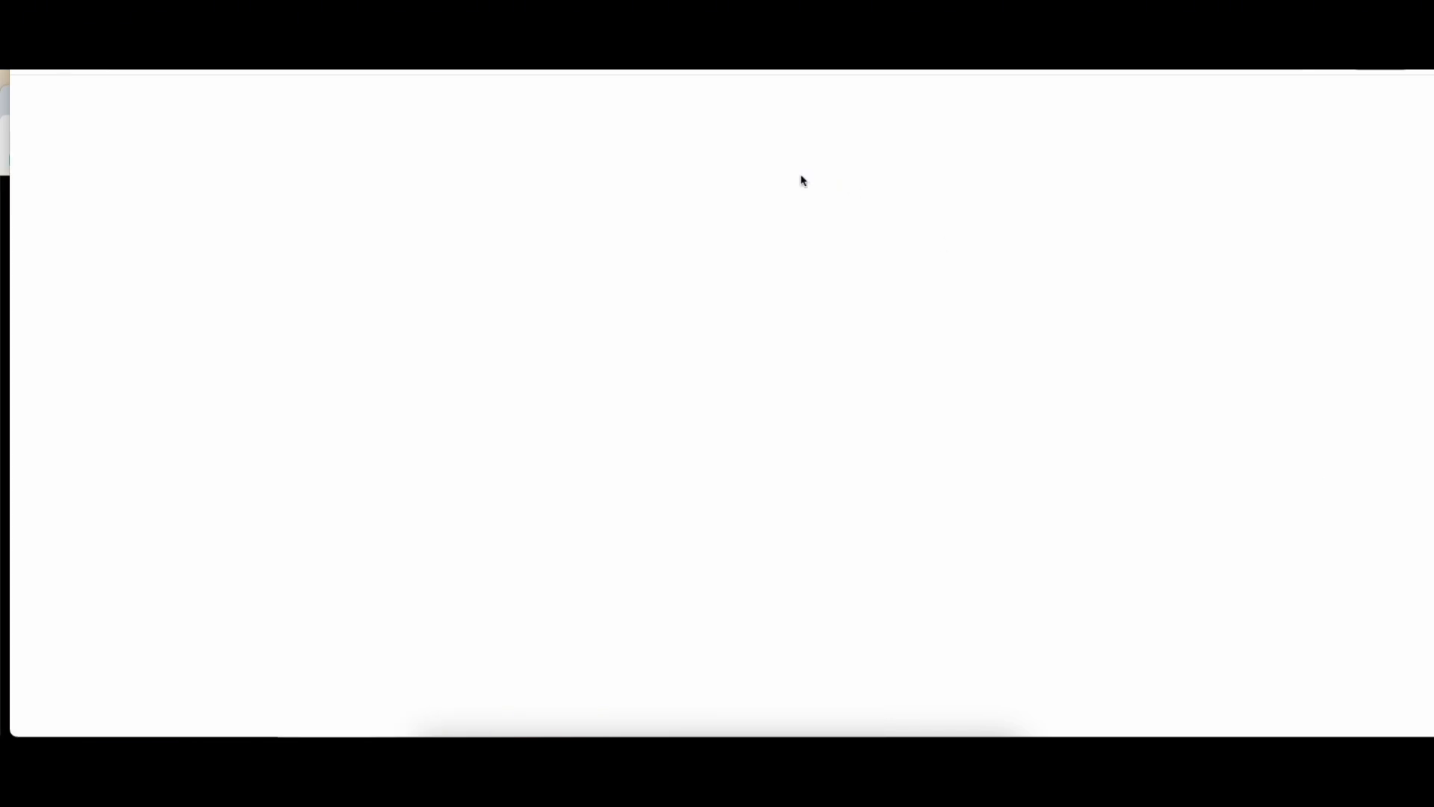
click(250, 295)
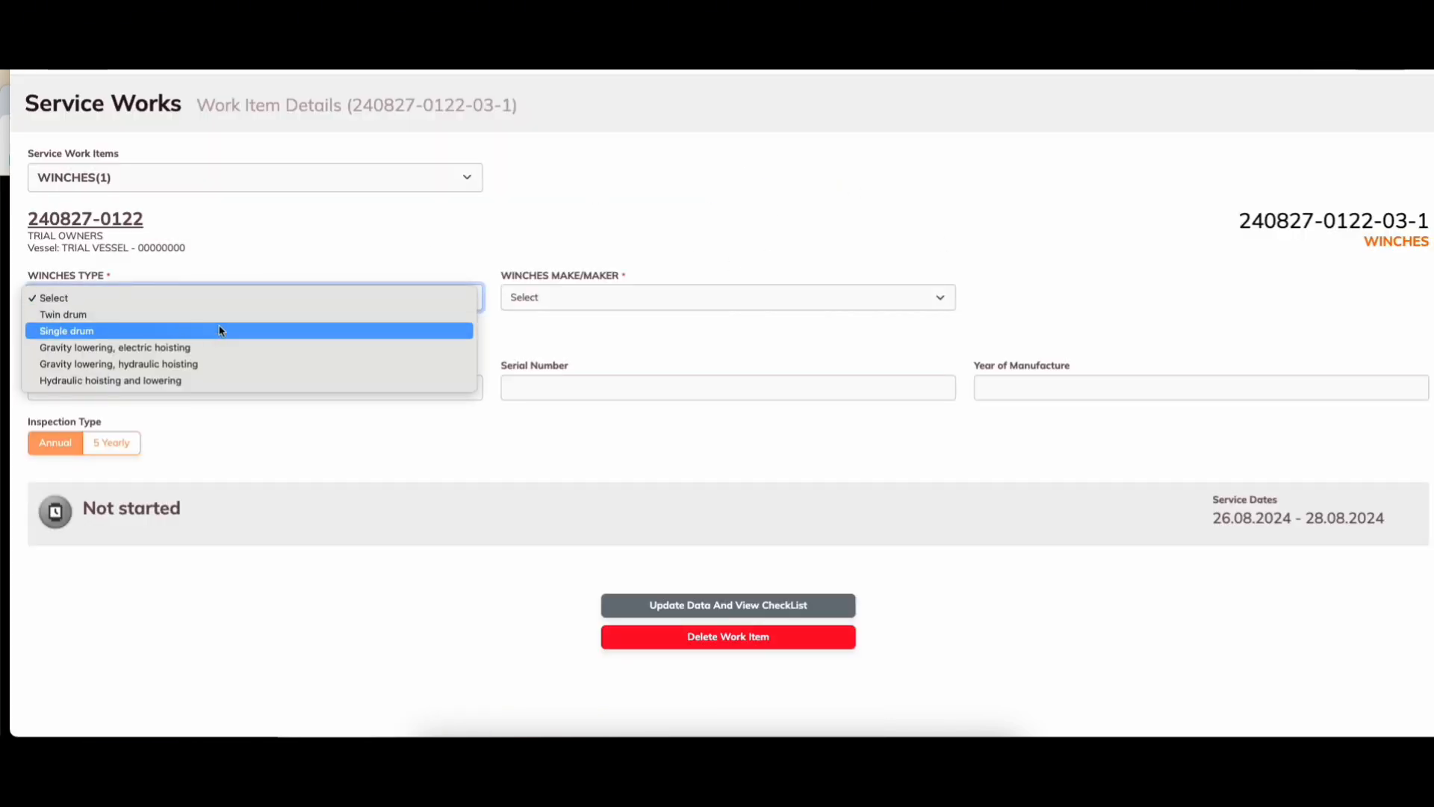
click(457, 298)
click(638, 297)
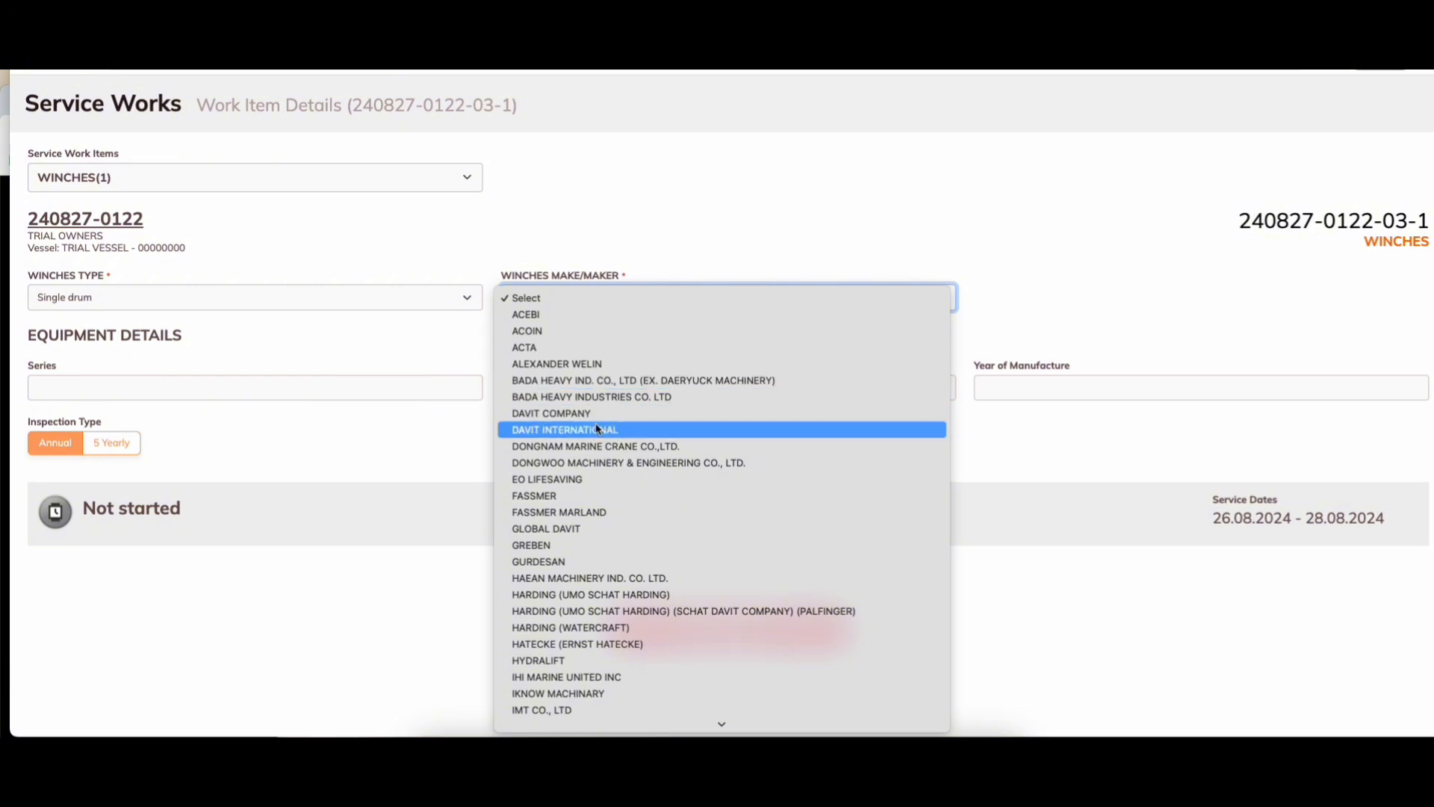
click(598, 421)
Step: Enter series AAAAAA, serial number 1111111 and year of manufacture 2000
click(96, 387)
text(AAAAAA)
click(582, 382)
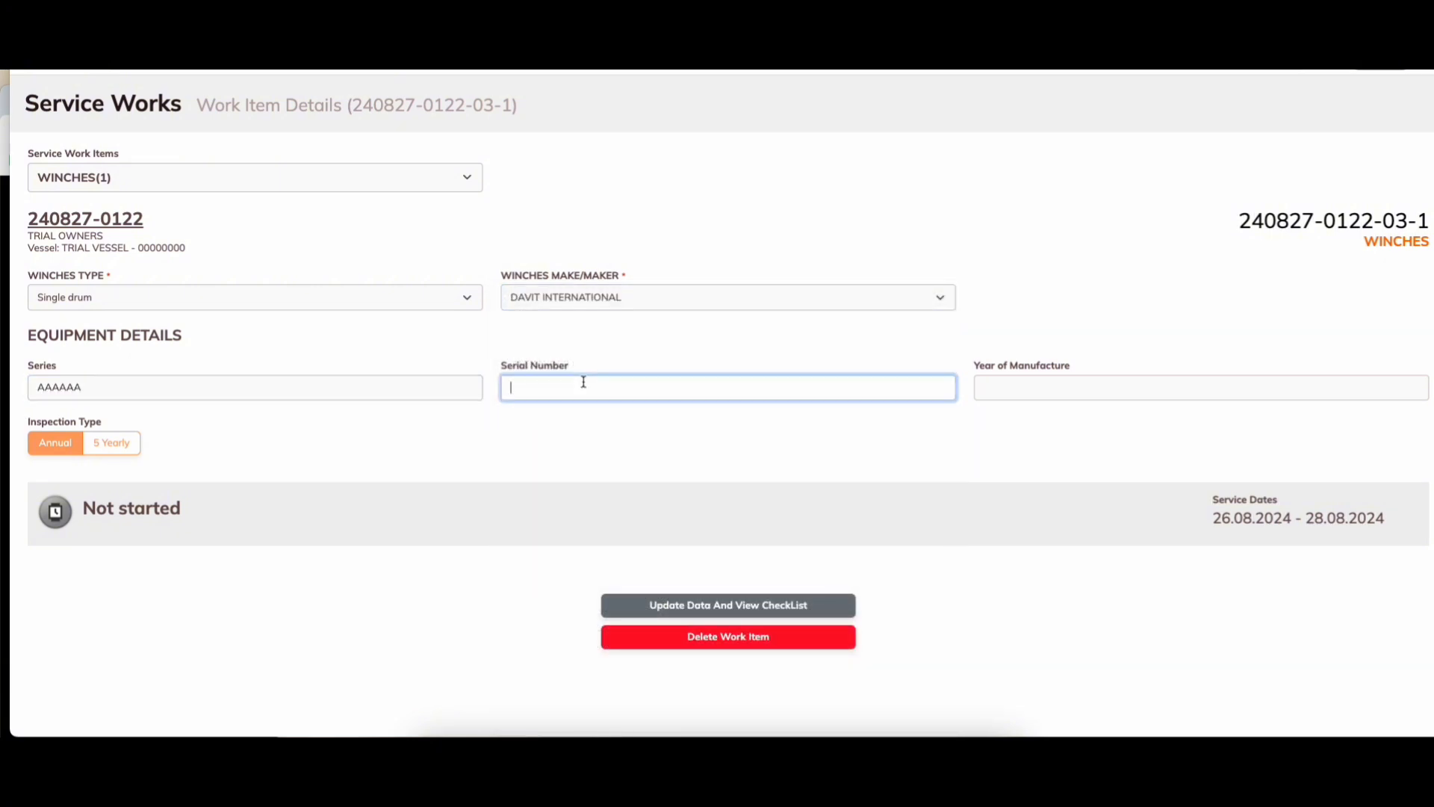
text(1111111)
click(1053, 390)
text(2000)
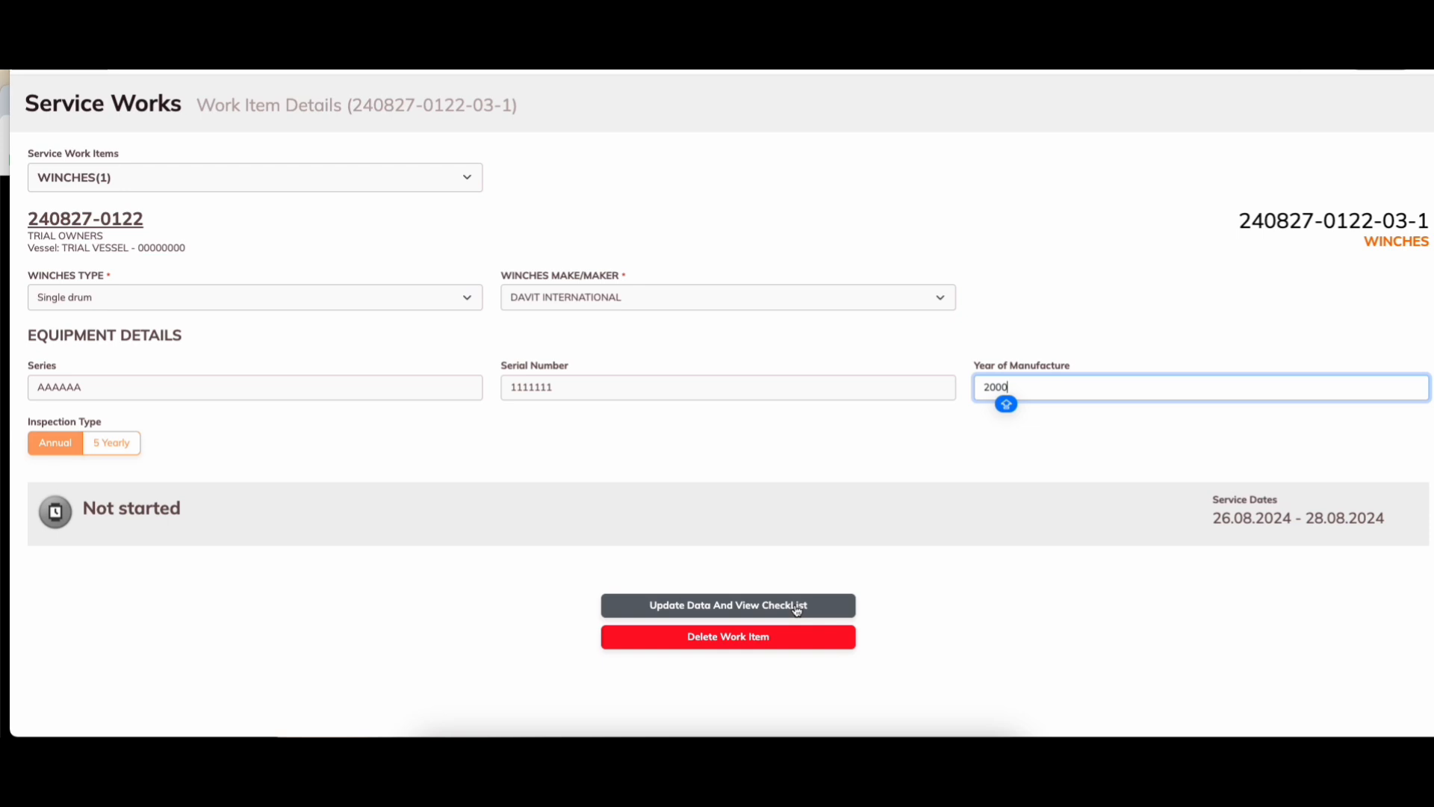
click(796, 610)
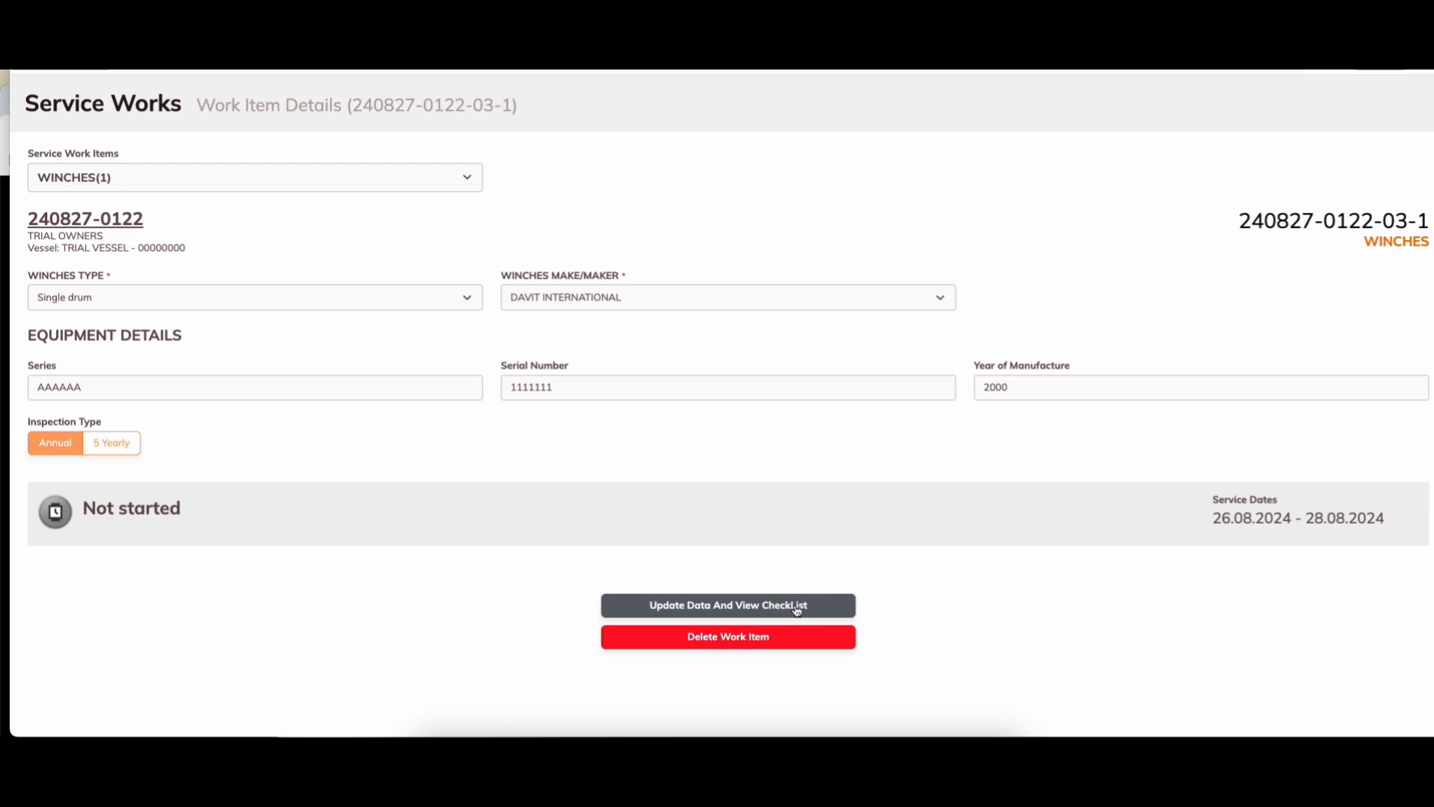
Step: Save the winch data and set the PART A, B and C groups as Inspected & satisfactory
click(797, 611)
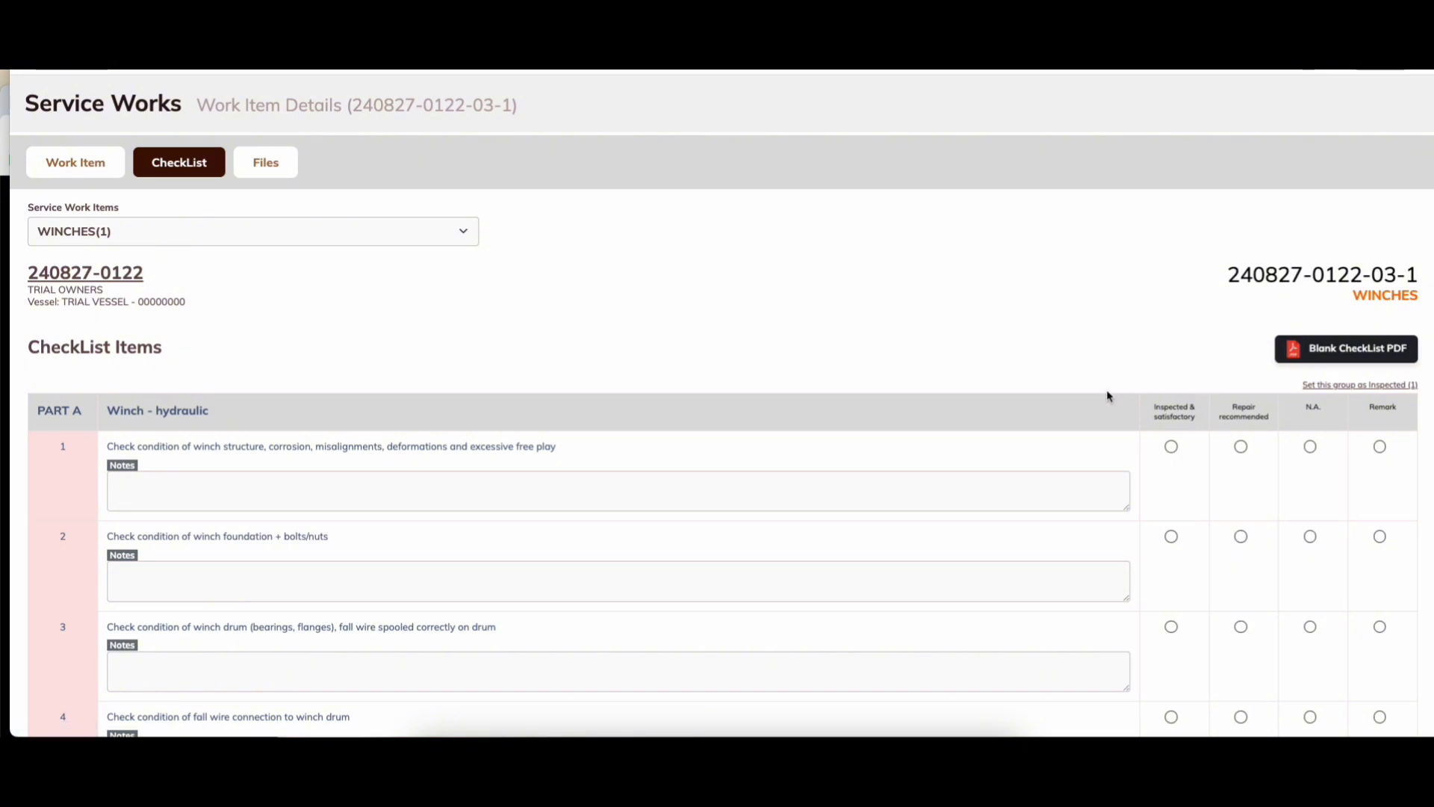
click(1348, 386)
scroll(1172, 457, down, 10)
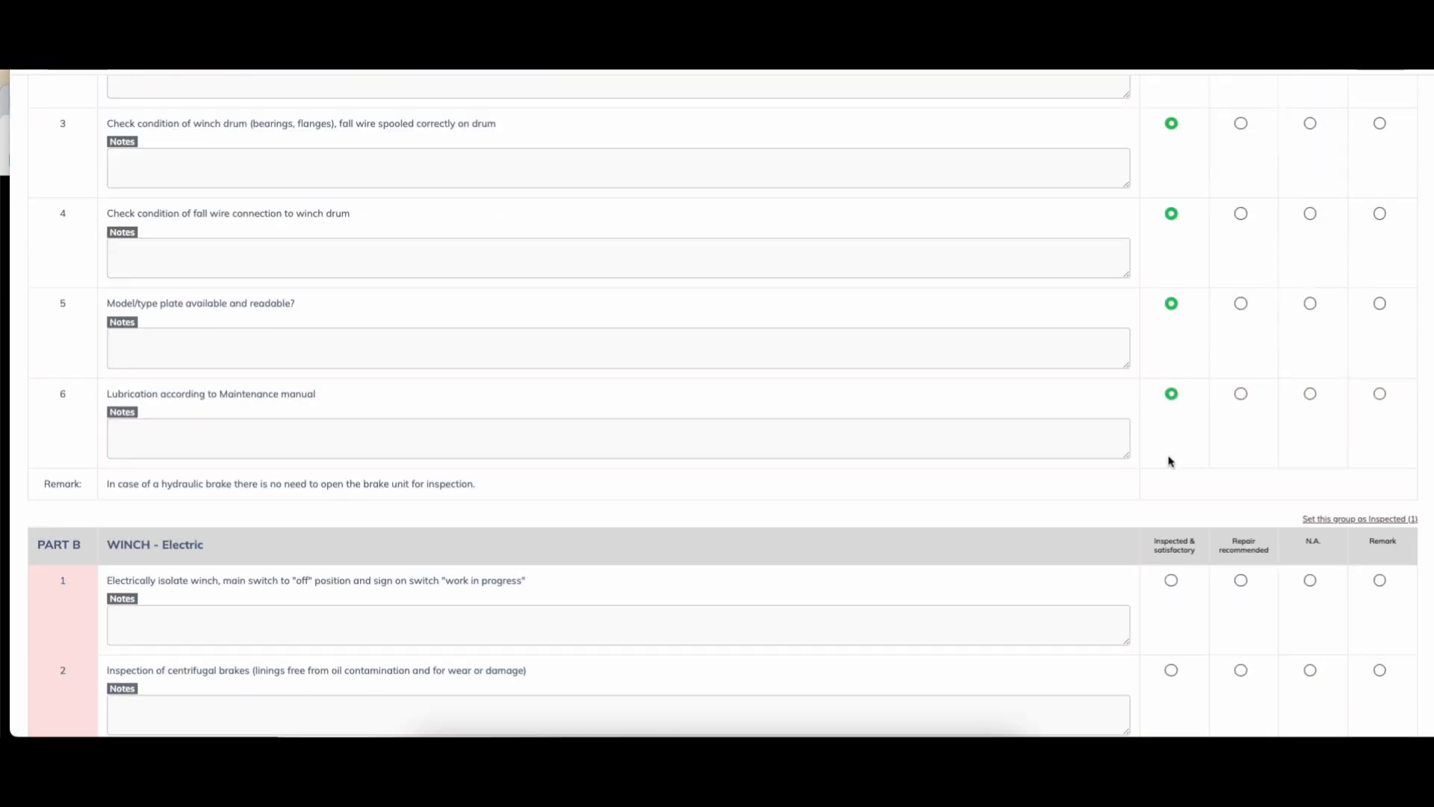
click(1352, 199)
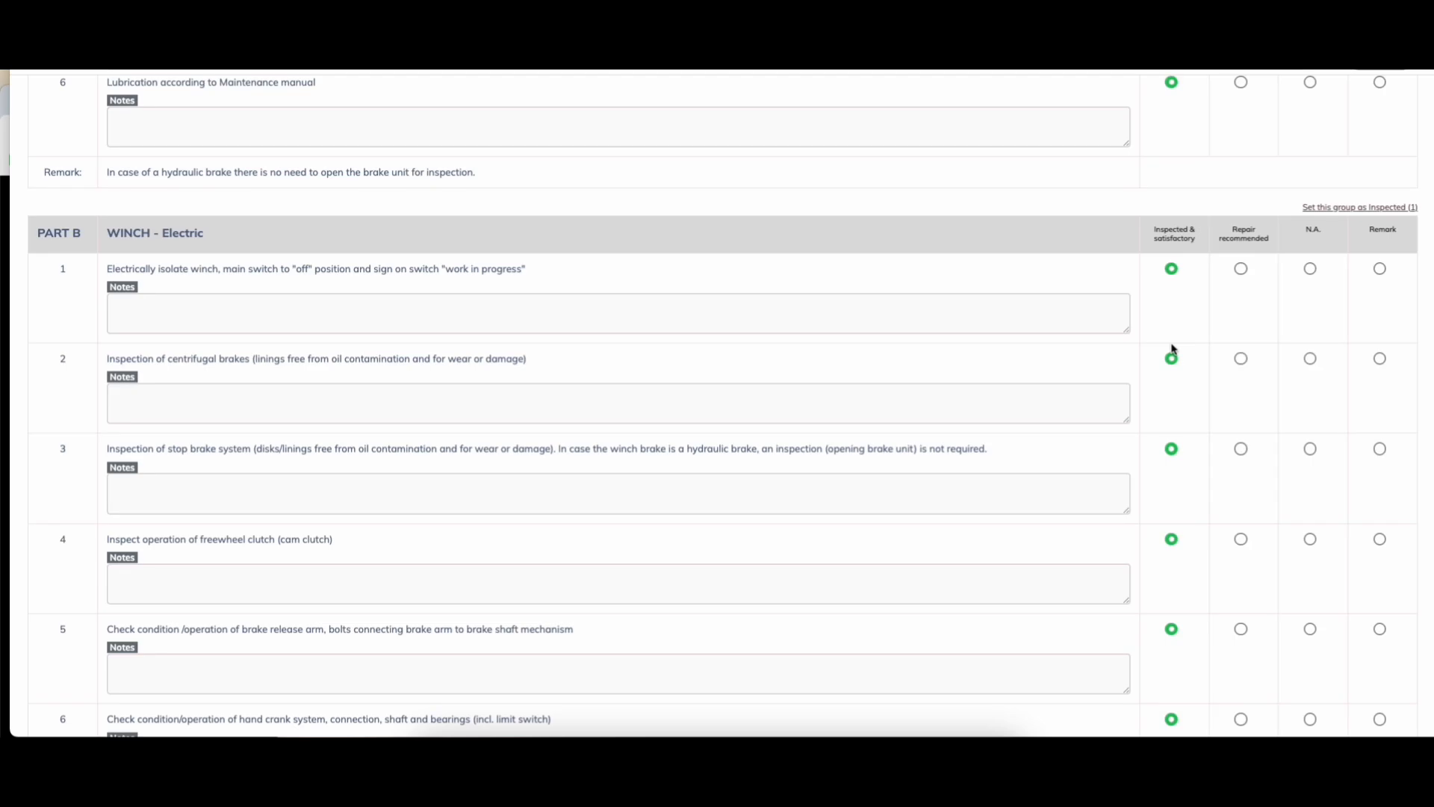
scroll(1184, 347, down, 15)
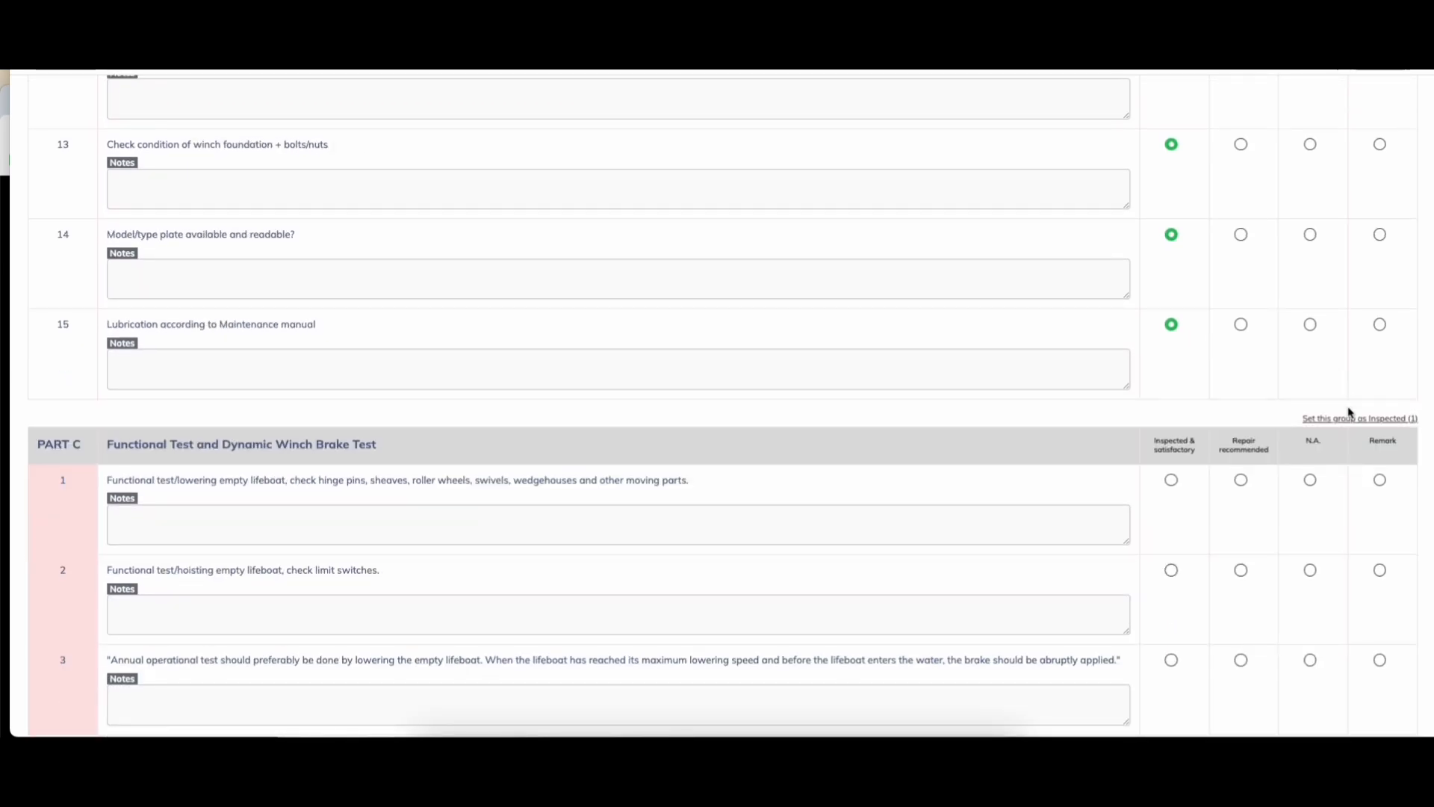
click(1353, 420)
scroll(1179, 486, down, 3)
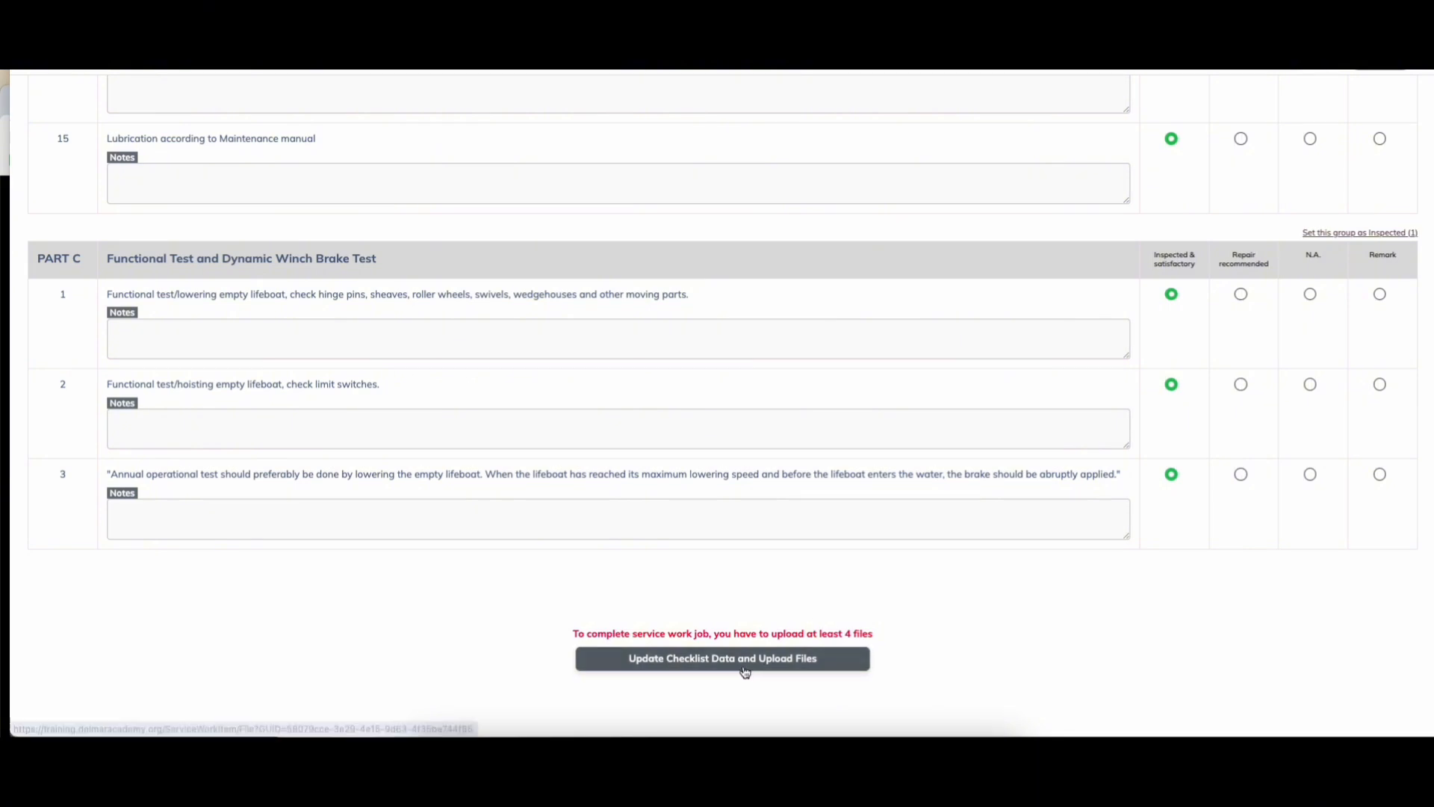
click(680, 661)
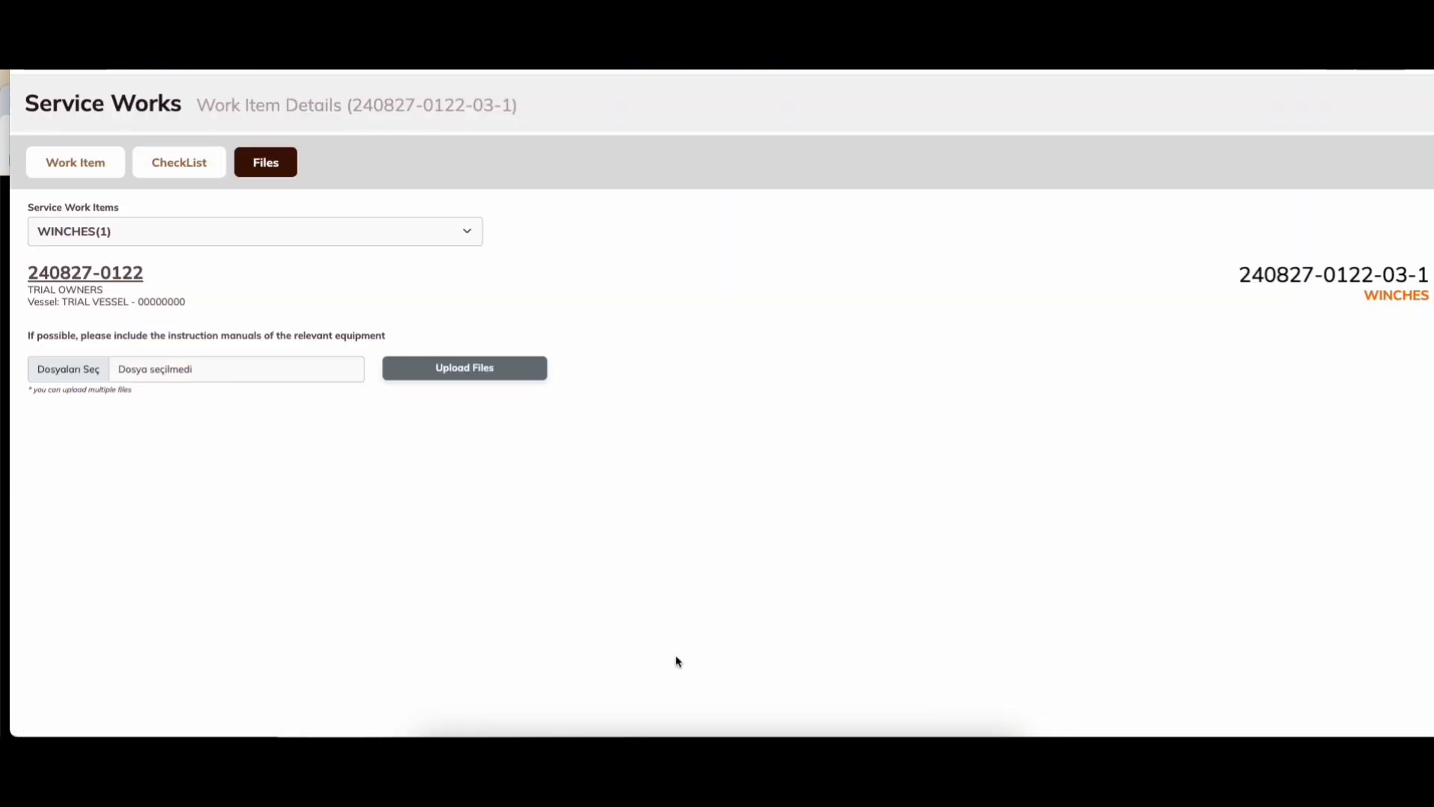
click(77, 373)
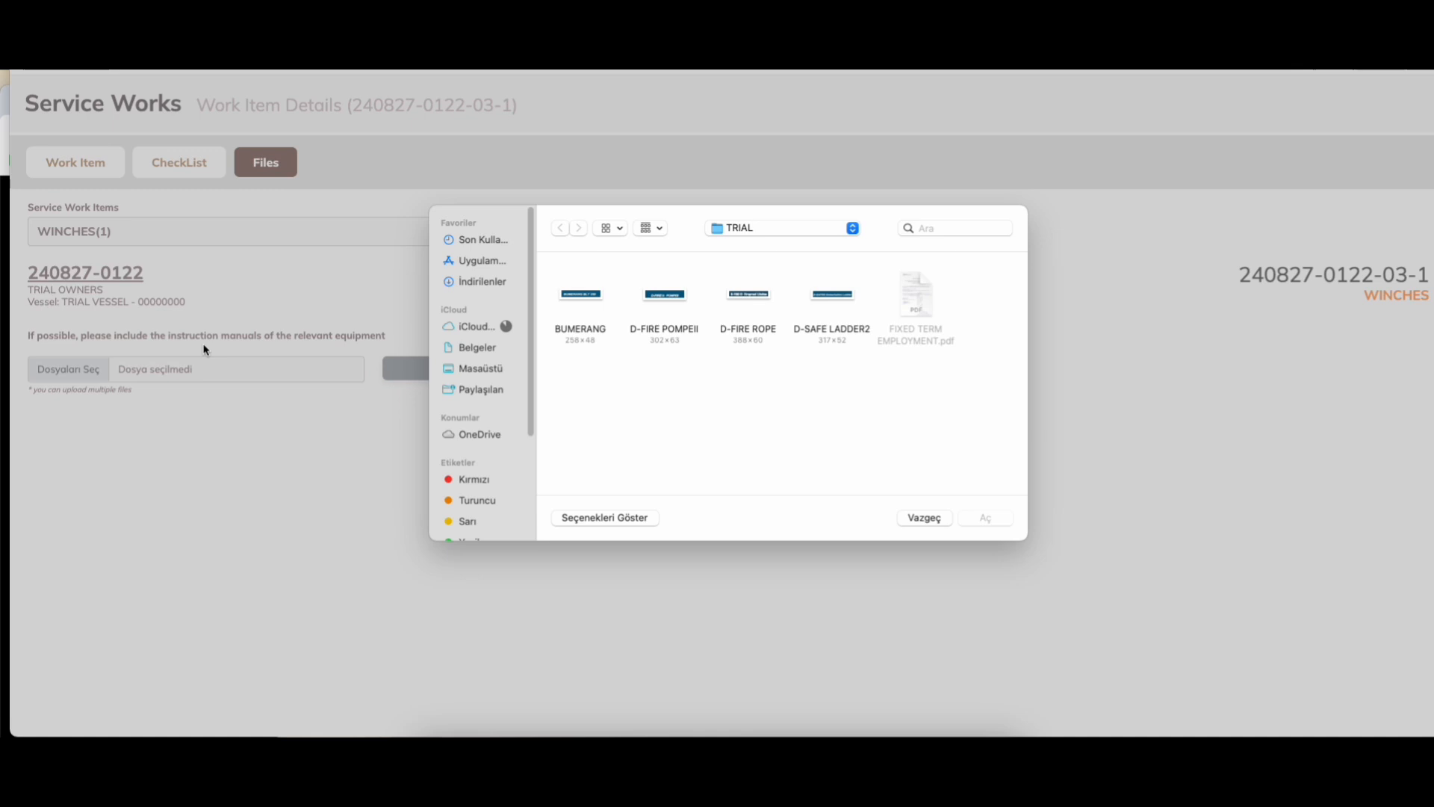
click(595, 295)
super+click(652, 303)
super+click(749, 296)
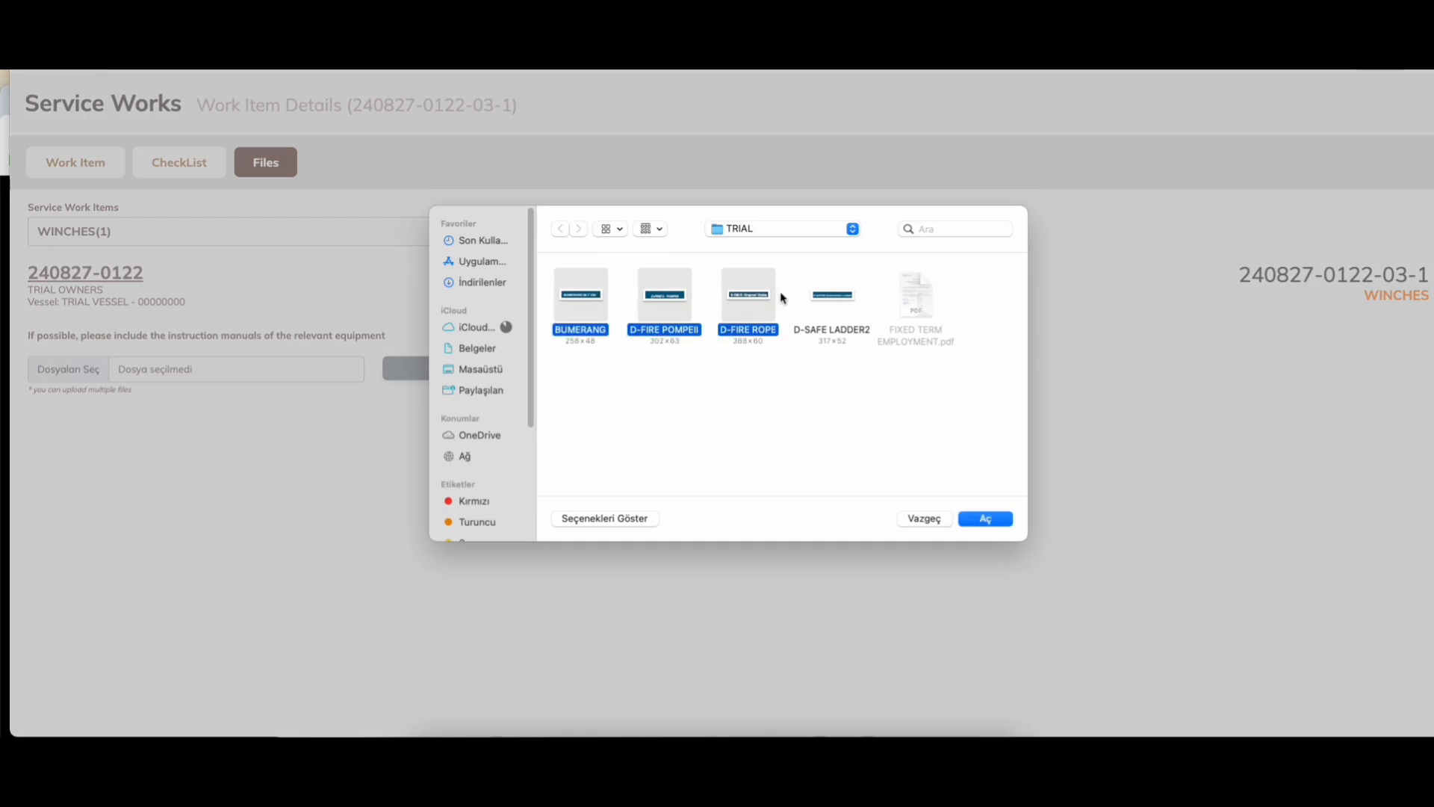
super+click(835, 299)
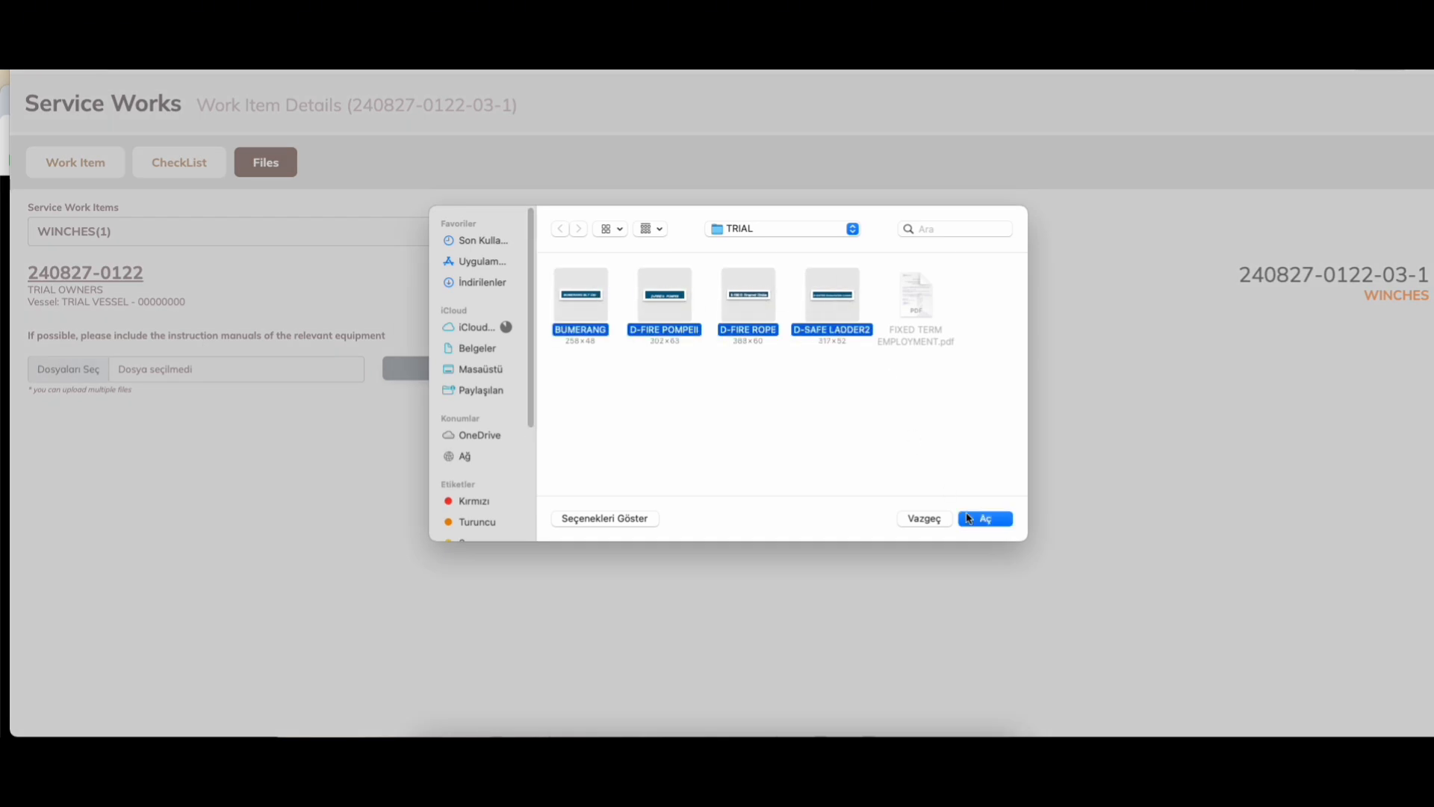
click(975, 519)
click(471, 366)
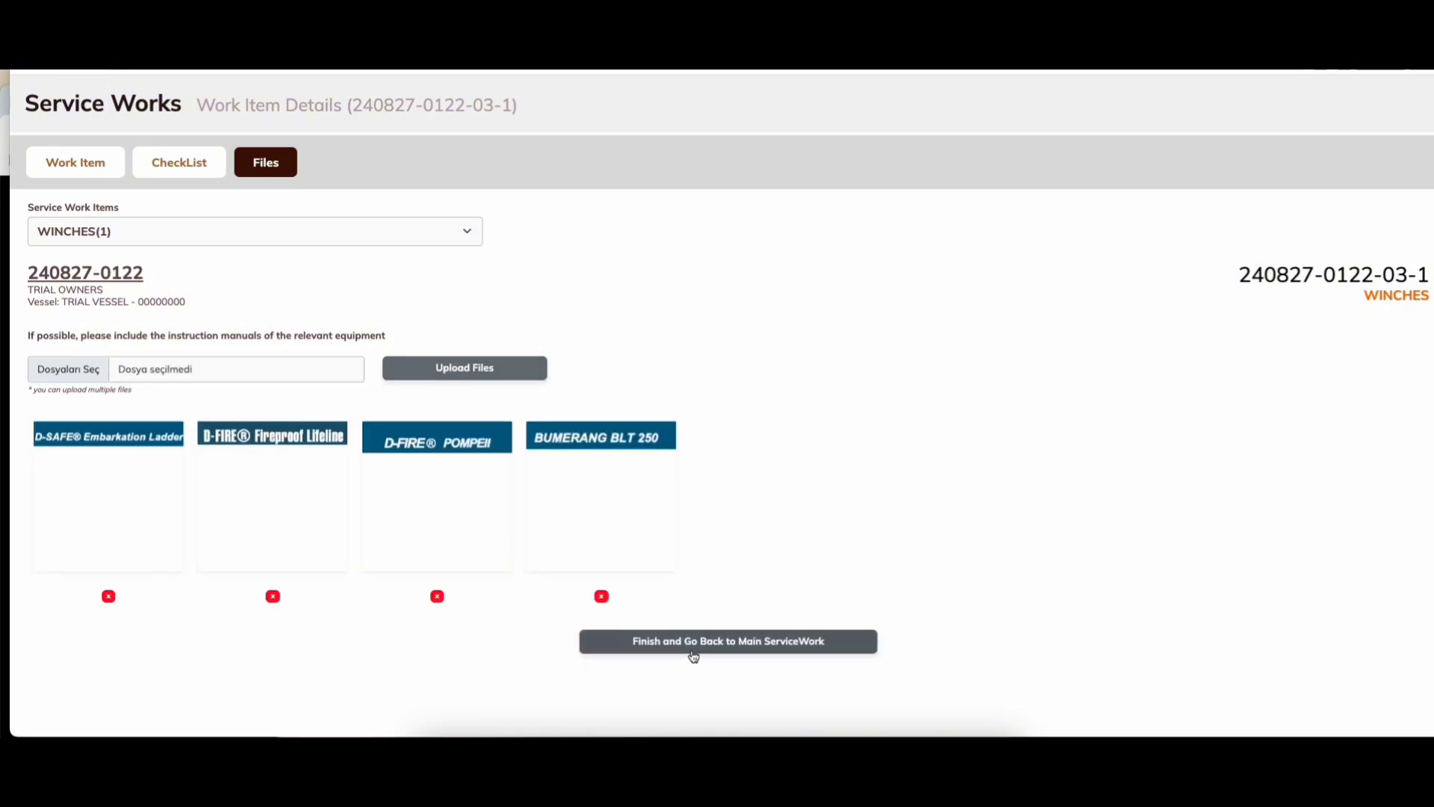
click(667, 639)
scroll(516, 422, down, 8)
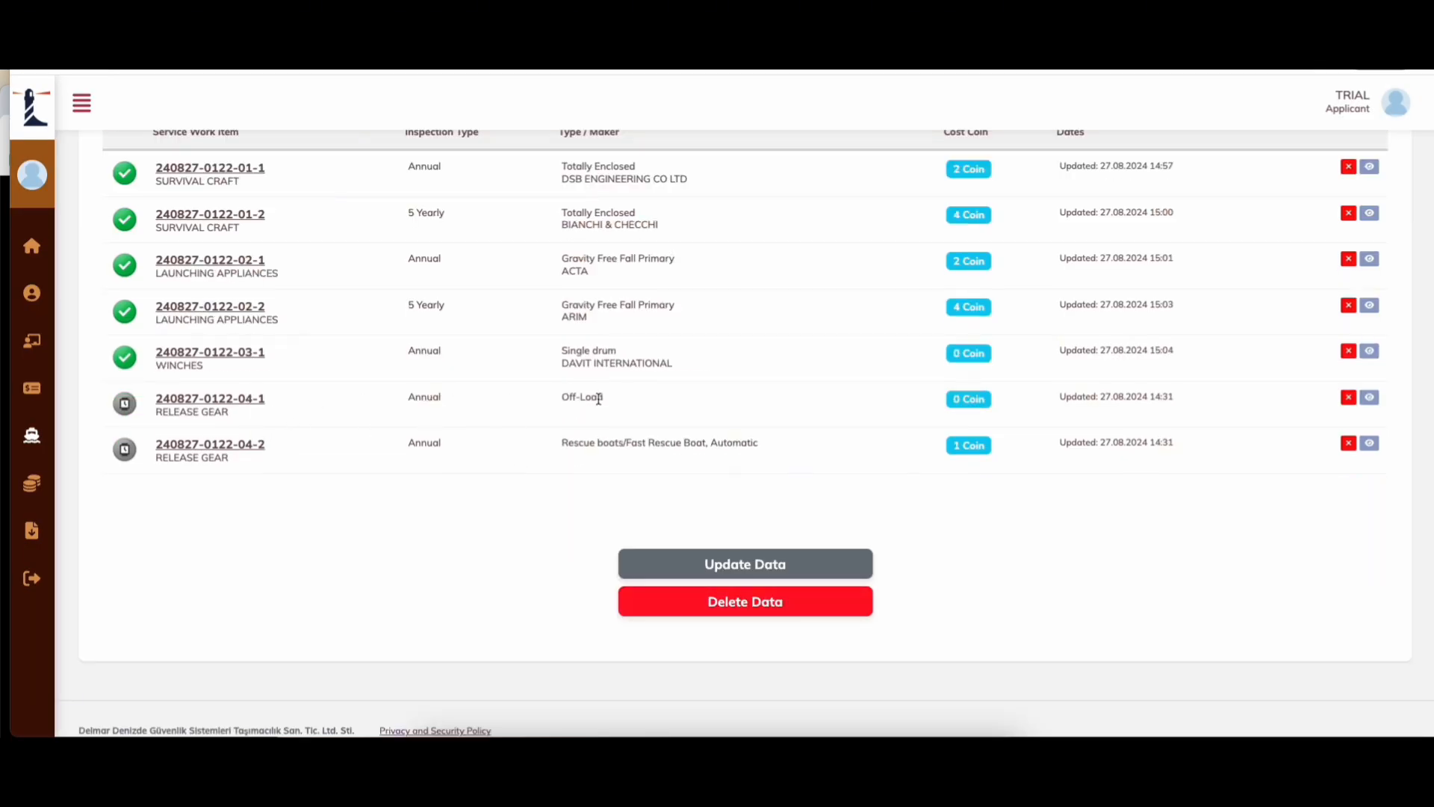
drag(592, 399, 548, 401)
drag(724, 442, 607, 435)
click(759, 432)
click(1368, 398)
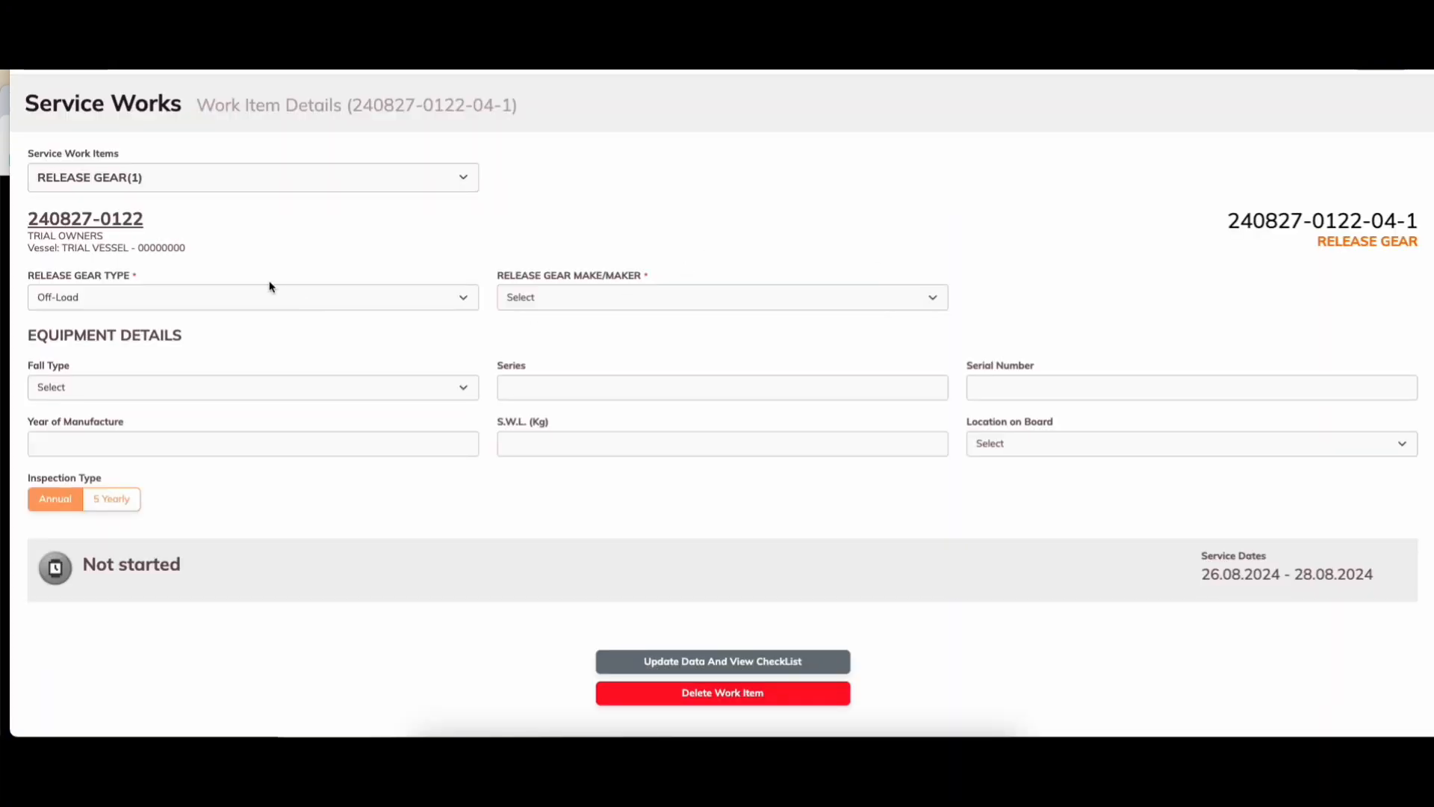
click(266, 292)
click(262, 297)
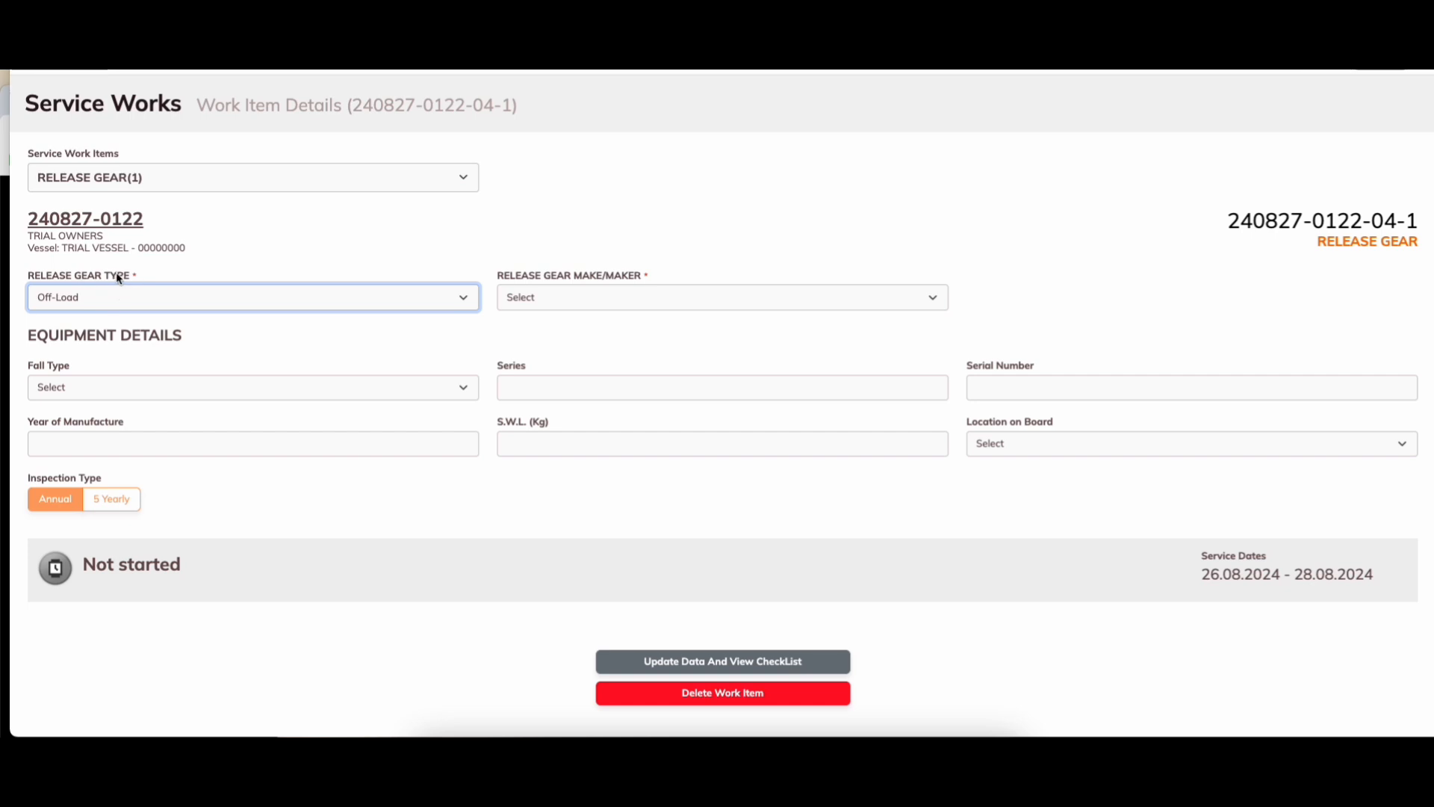
click(599, 298)
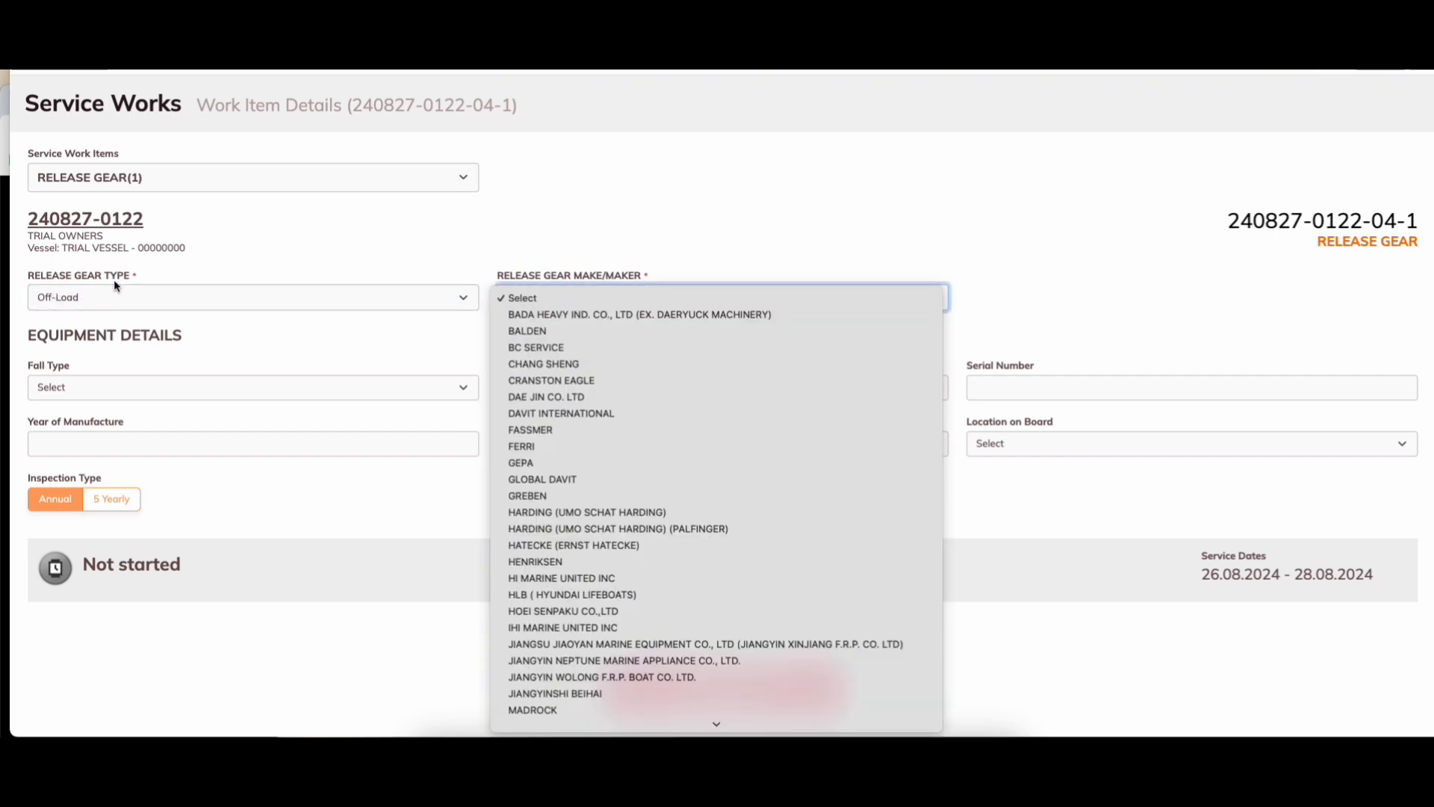
click(538, 446)
click(224, 387)
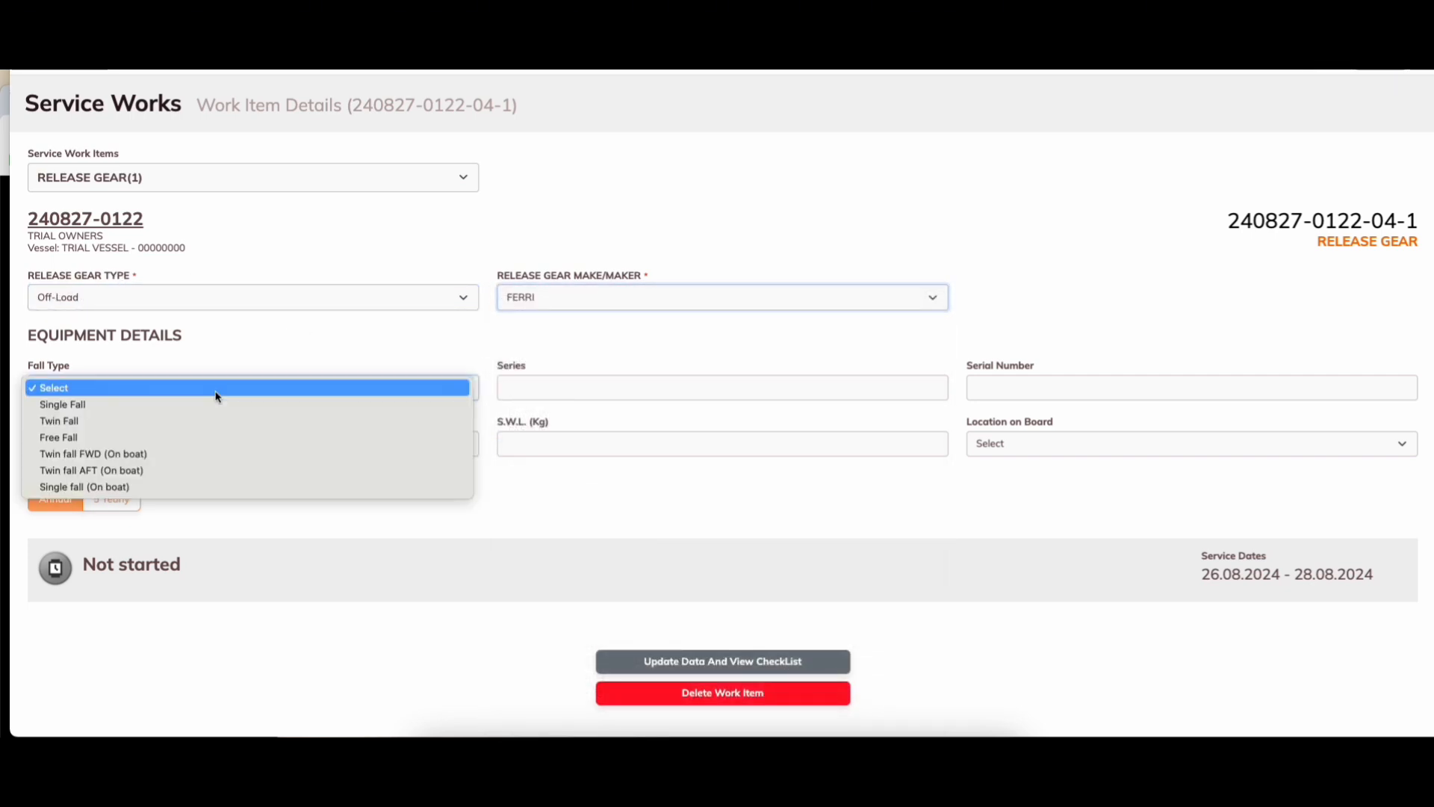
click(192, 437)
Step: Enter series 540 SERIES, serial 111111, location AFT, SWL 3000, year 2005, and save to view the checklist
click(558, 385)
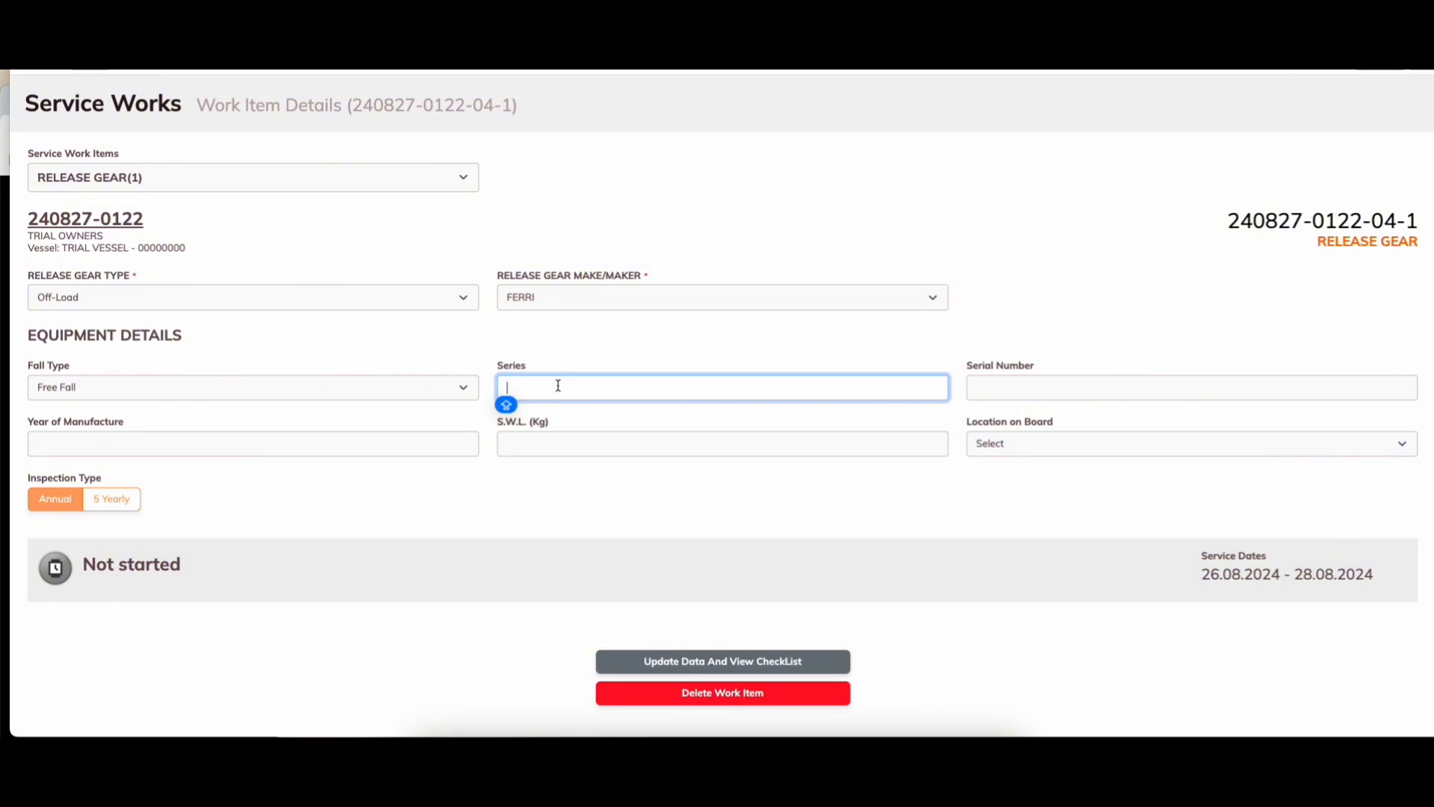
text(540 SERIES)
click(1050, 395)
text(111111)
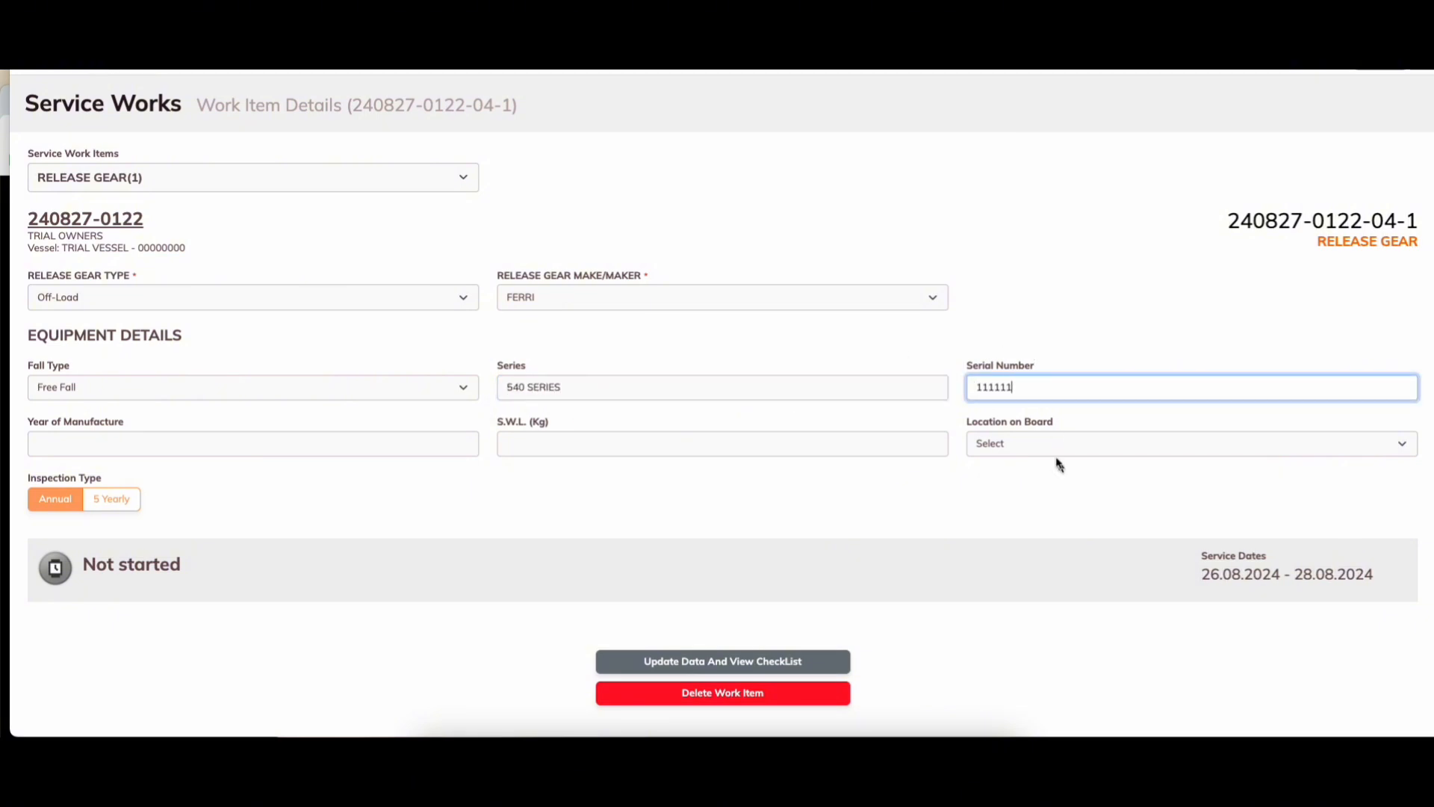
click(1056, 445)
click(1056, 478)
click(644, 451)
text(30)
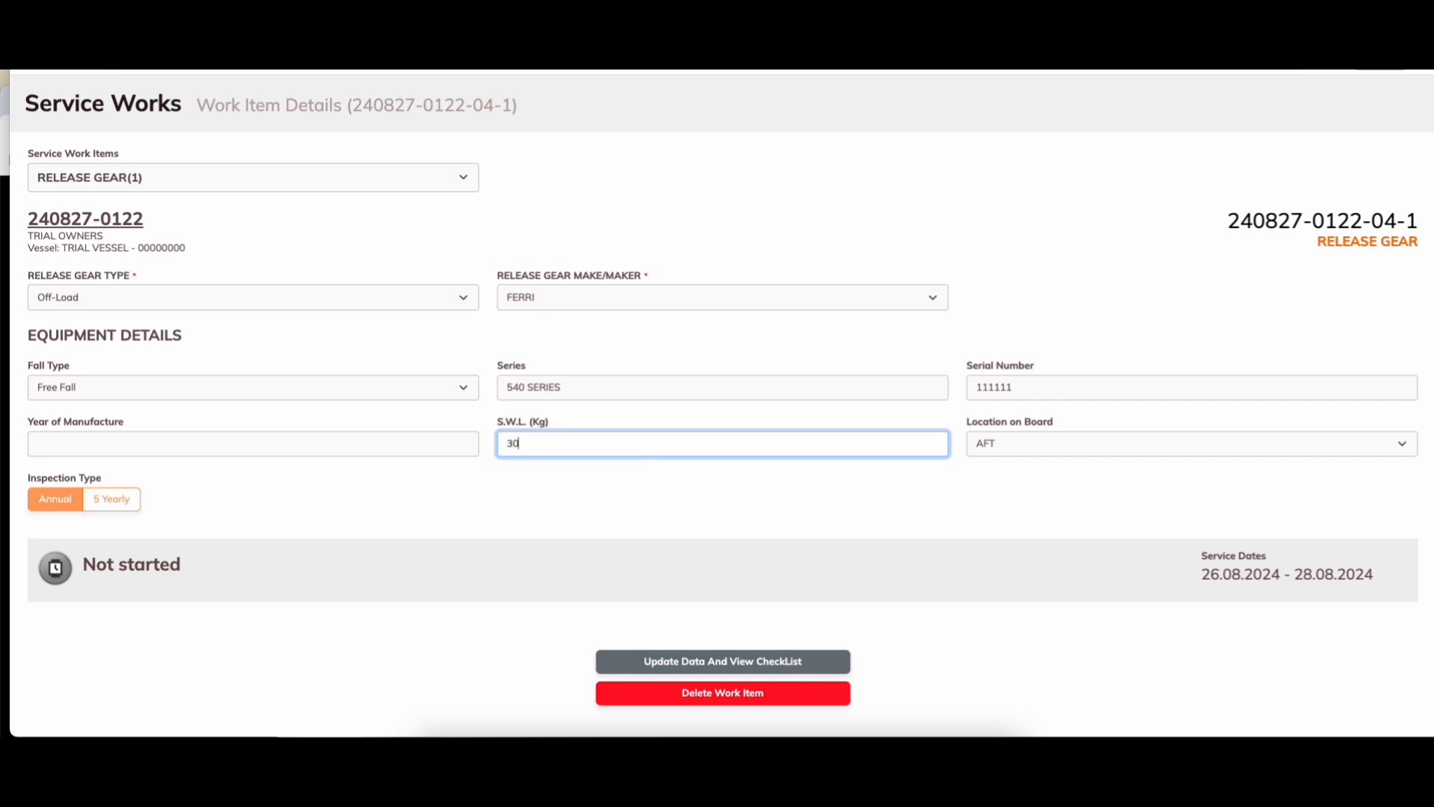
text(00)
click(289, 441)
text(20)
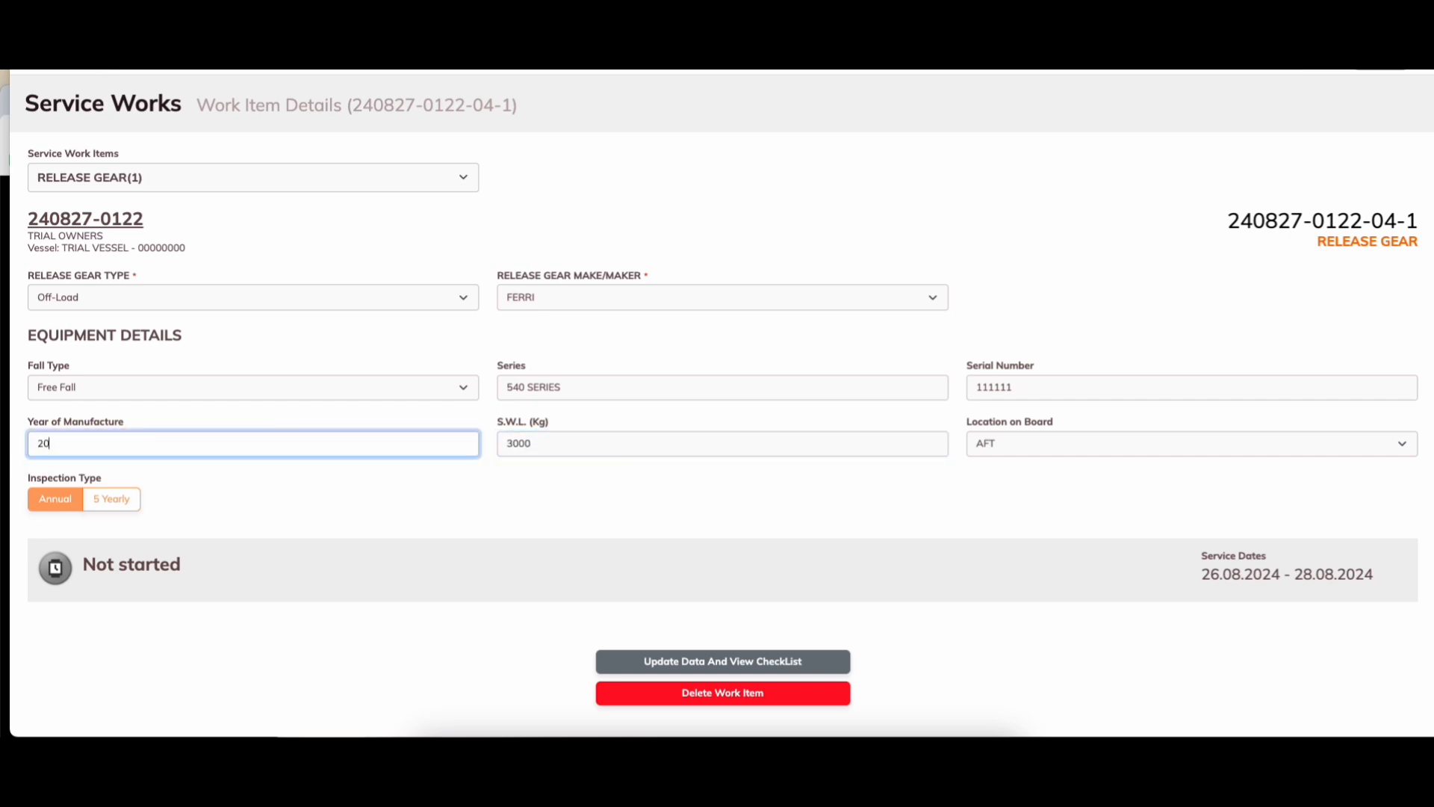
click(800, 662)
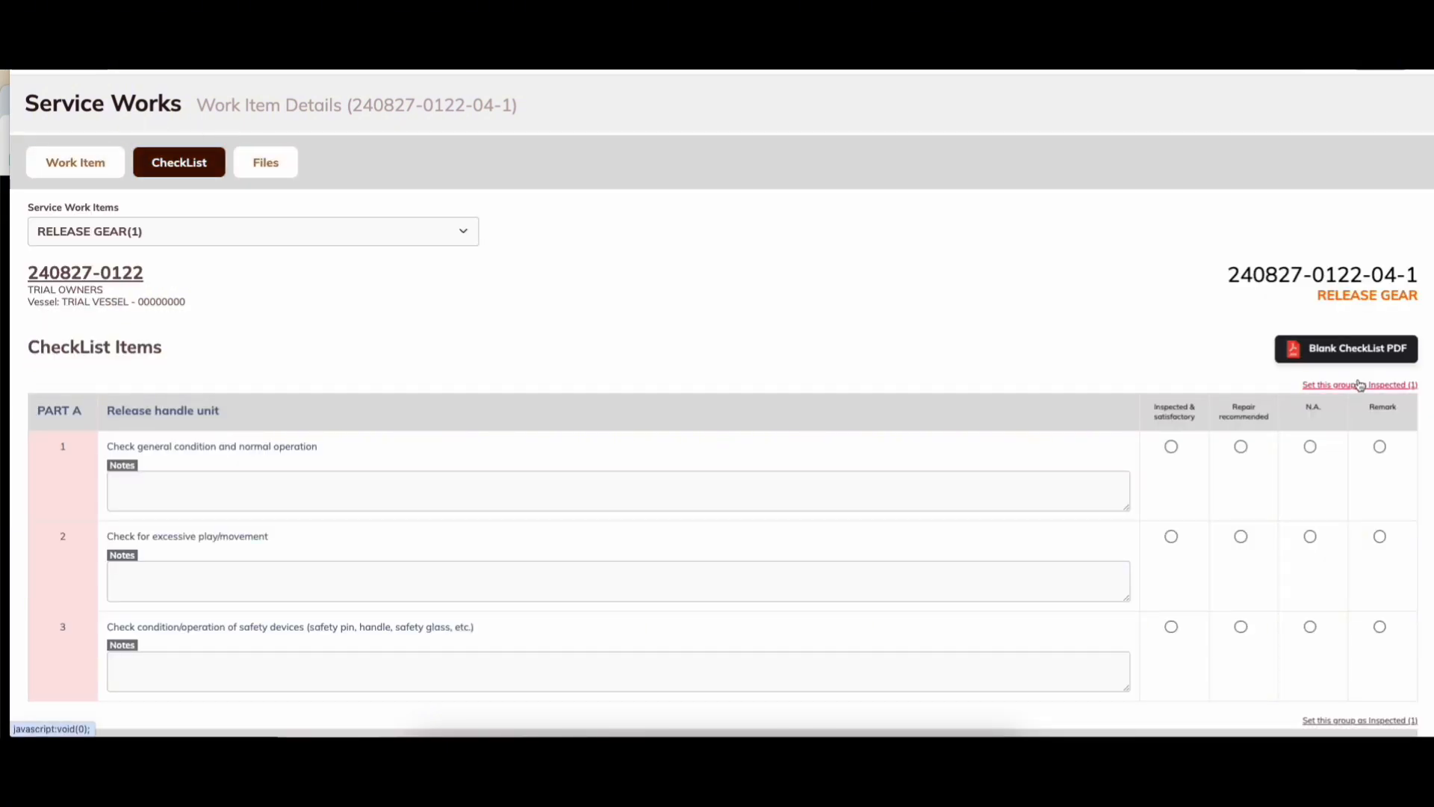
Step: Mark Part E items 1–2 and Part G items 1–4 as inspected and satisfactory
scroll(1128, 336, down, 3)
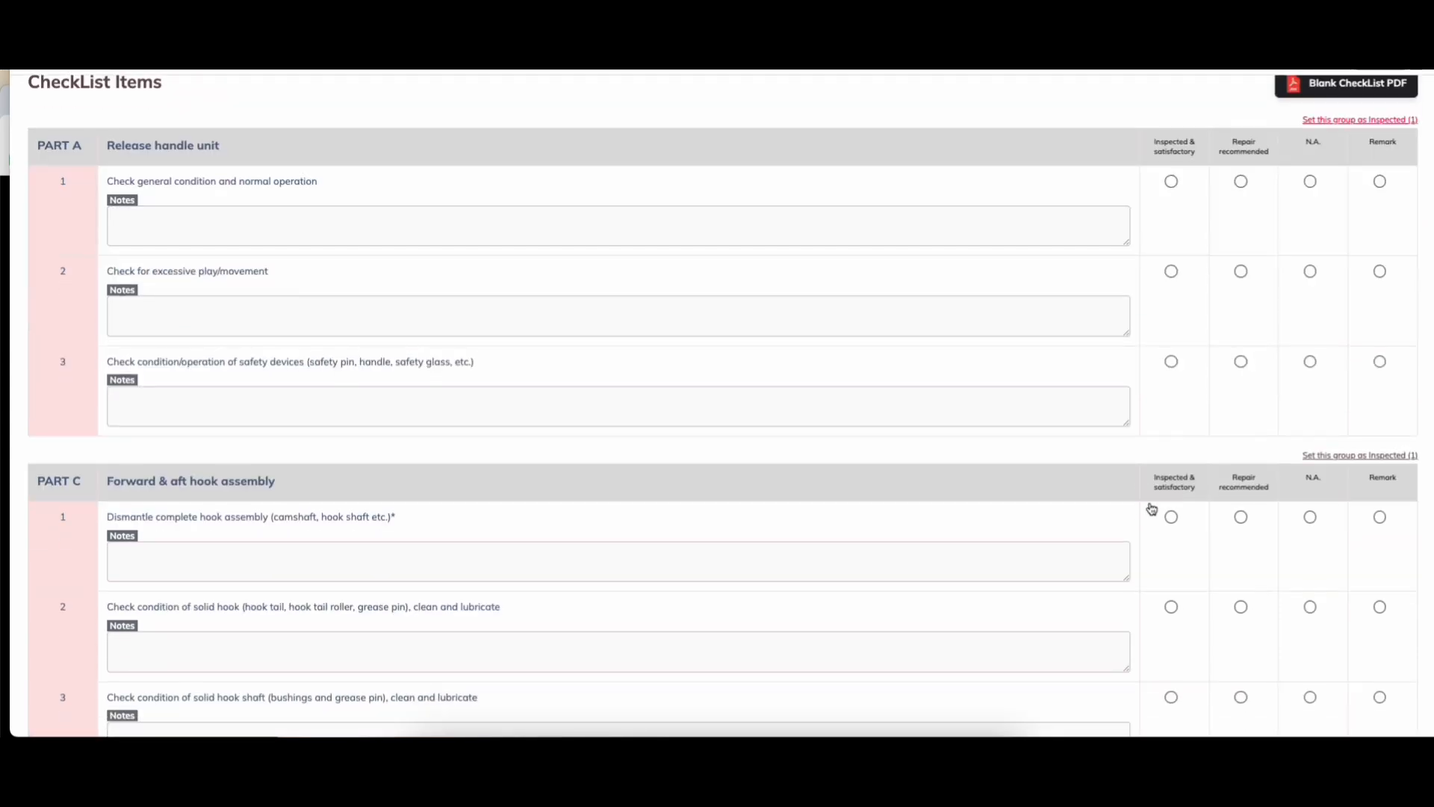
scroll(1231, 434, down, 1)
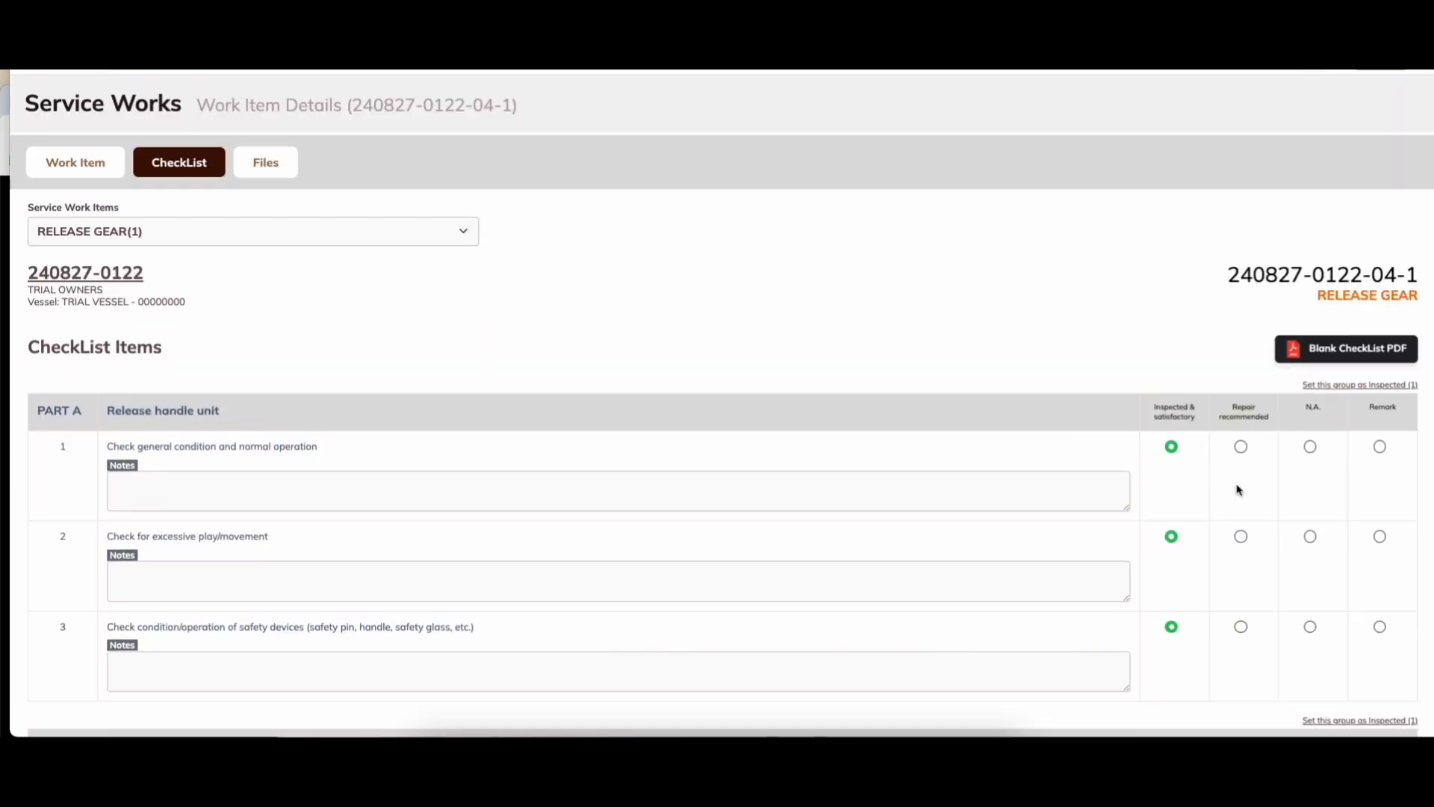
scroll(1240, 489, down, 5)
scroll(1240, 463, down, 1)
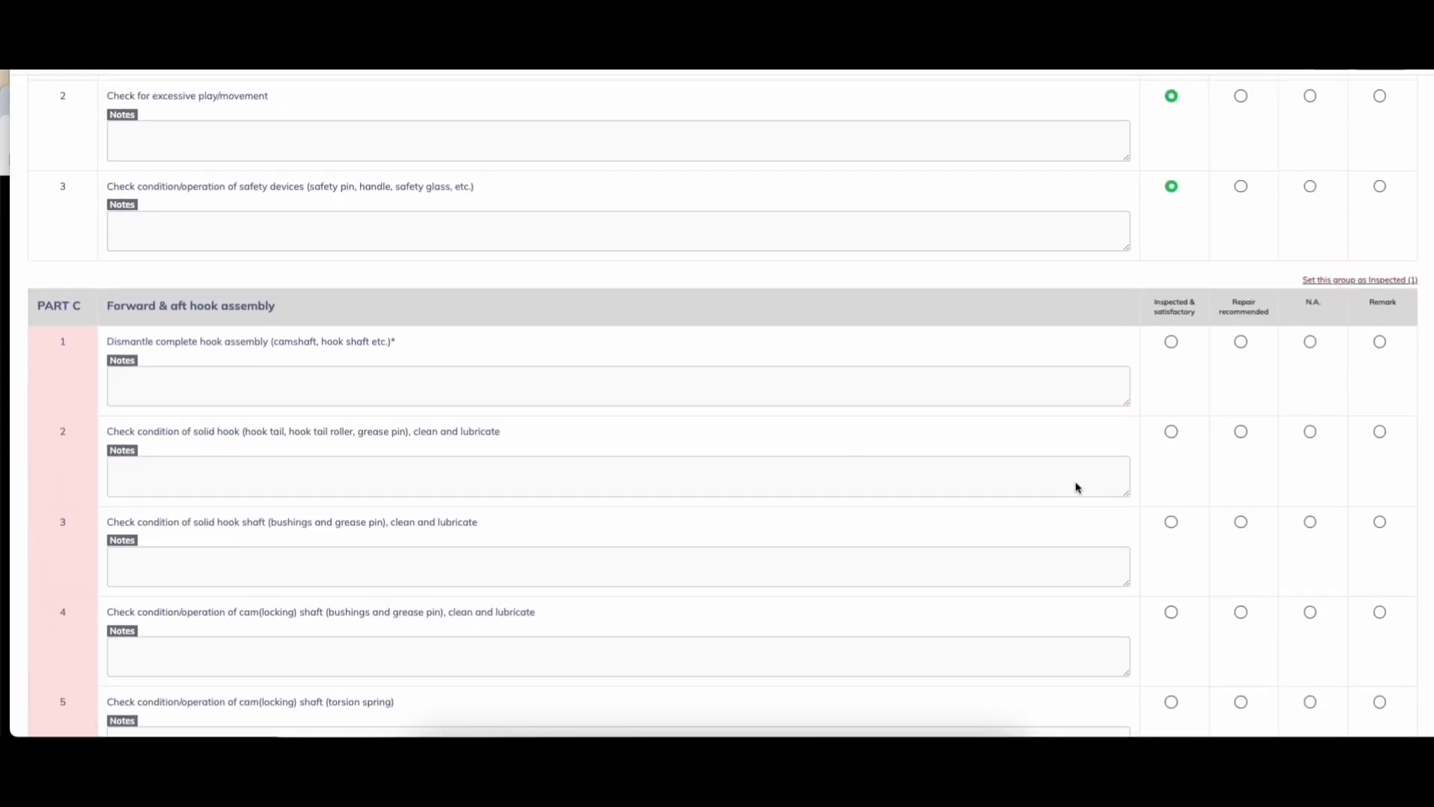
scroll(1143, 456, down, 1)
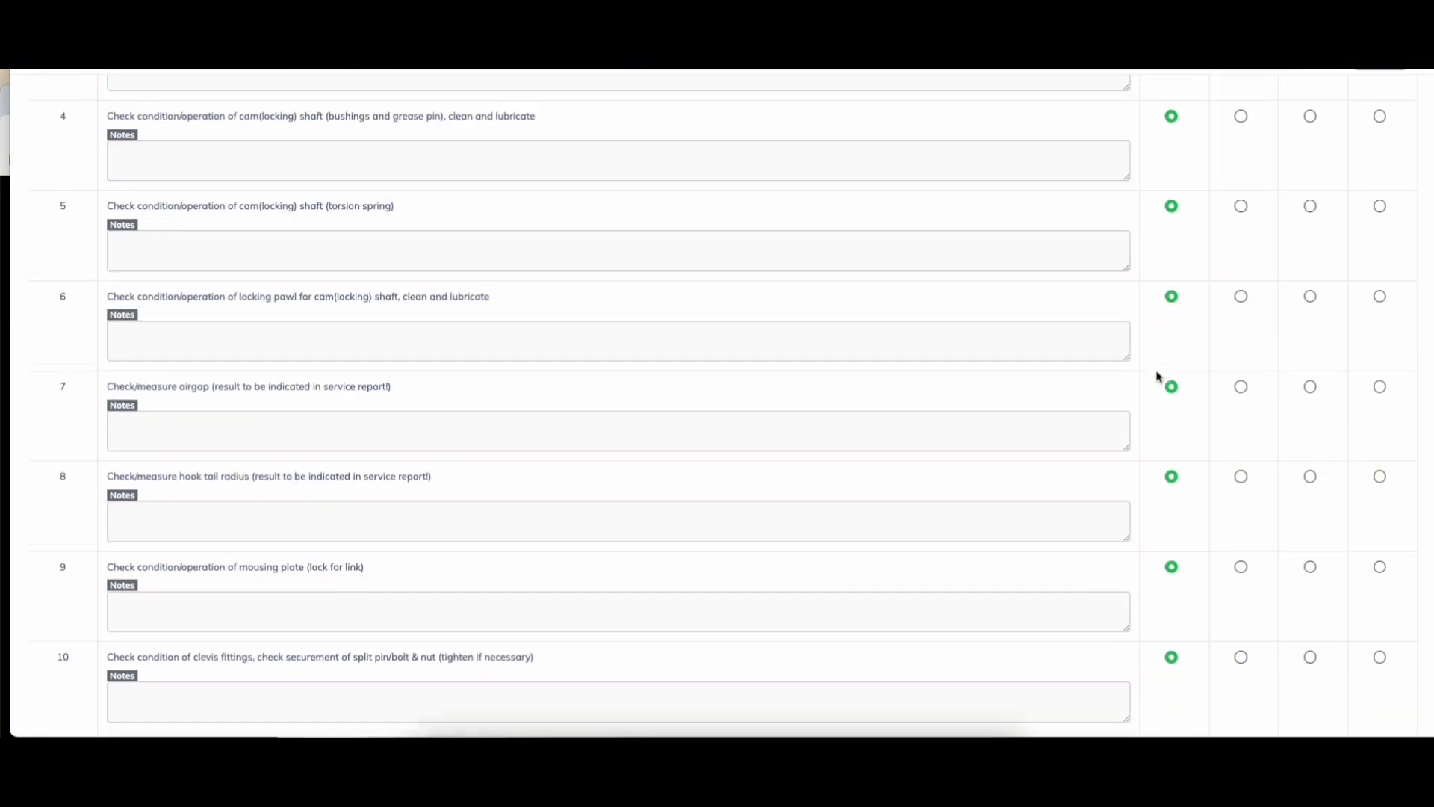
scroll(1159, 377, down, 3)
scroll(1158, 377, down, 4)
click(1171, 324)
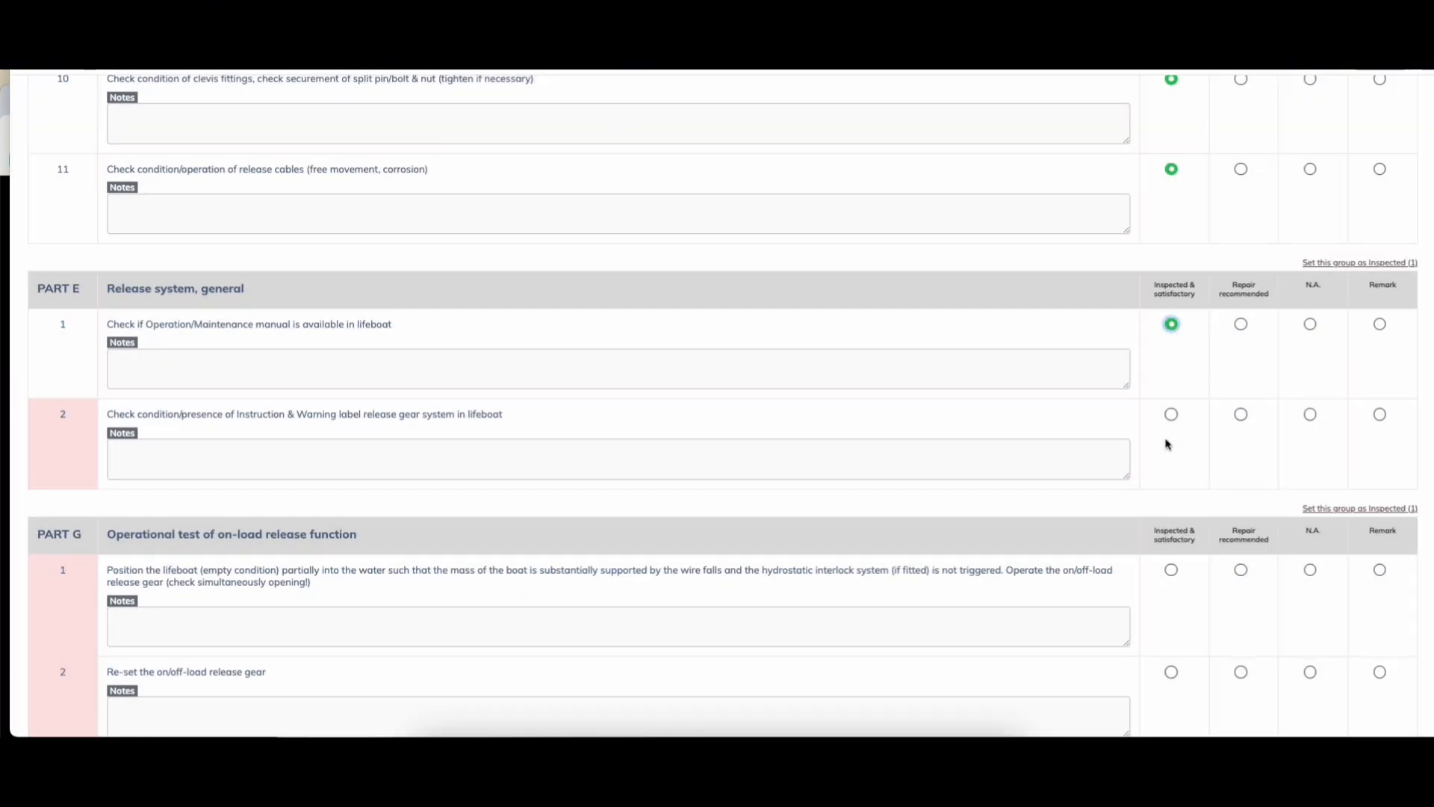
click(1171, 415)
scroll(1173, 455, down, 2)
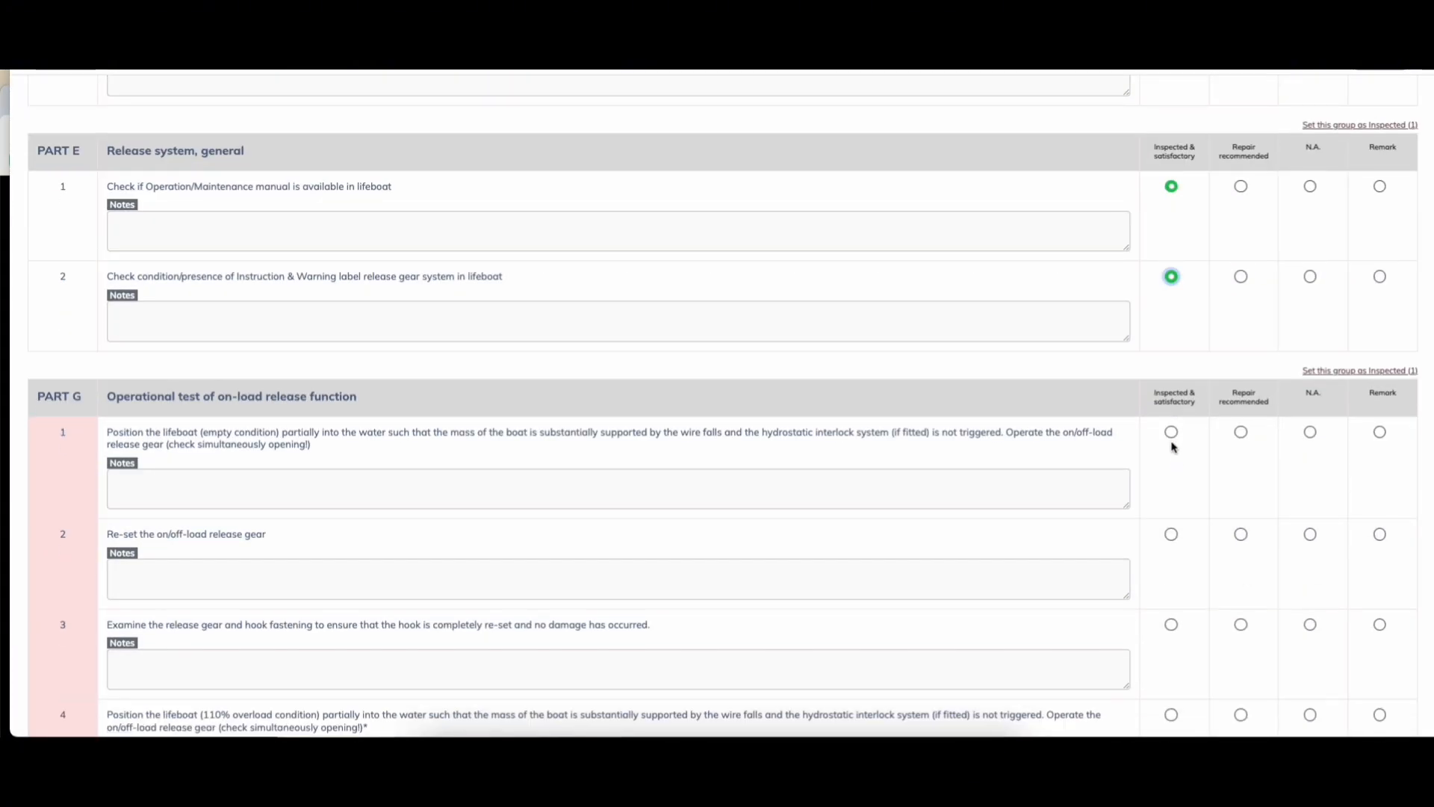
click(1171, 432)
click(1172, 534)
scroll(1174, 534, down, 4)
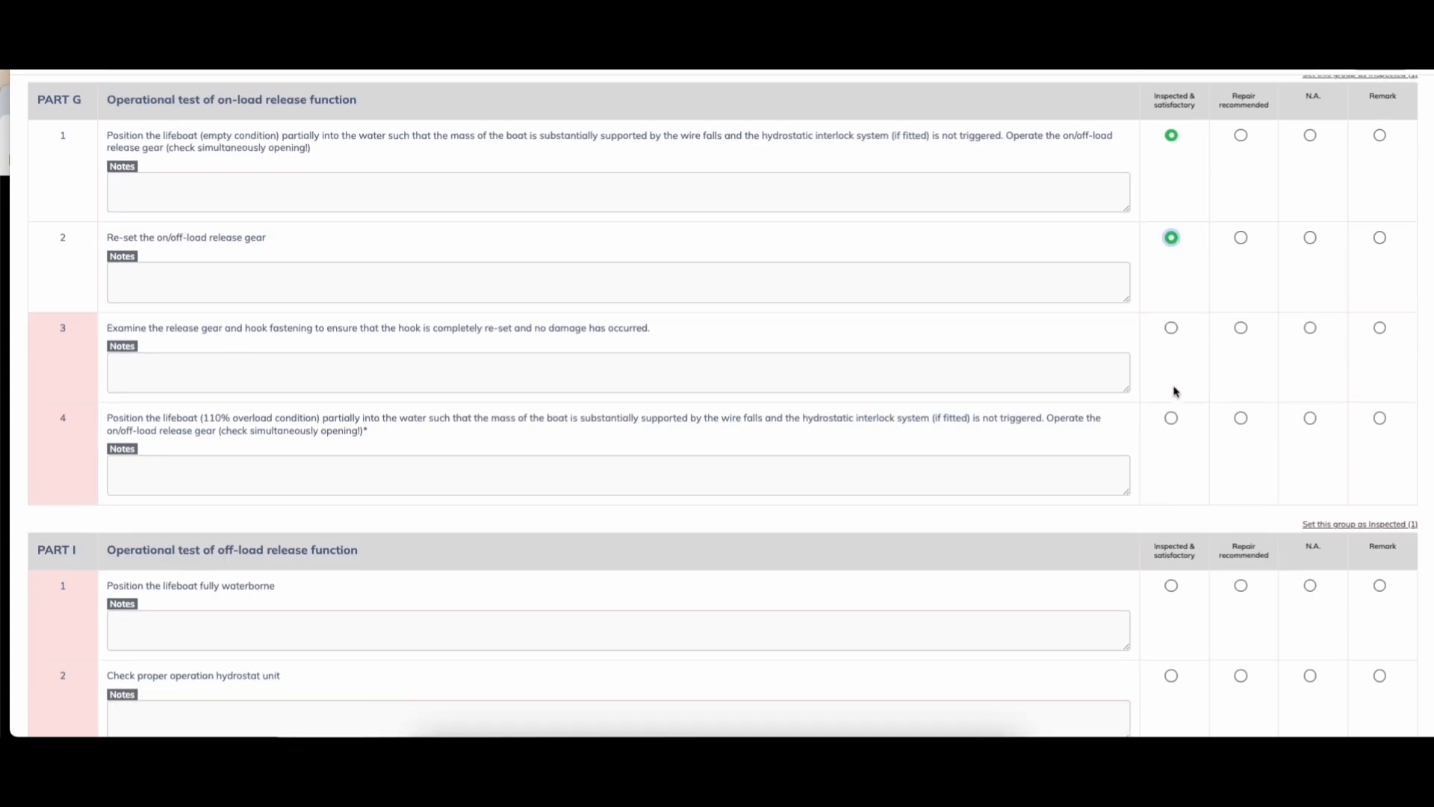
click(1172, 328)
click(1171, 417)
Step: Mark all Part I items and Part L items 1–2 inspected and satisfactory, then save the checklist
scroll(1175, 418, down, 4)
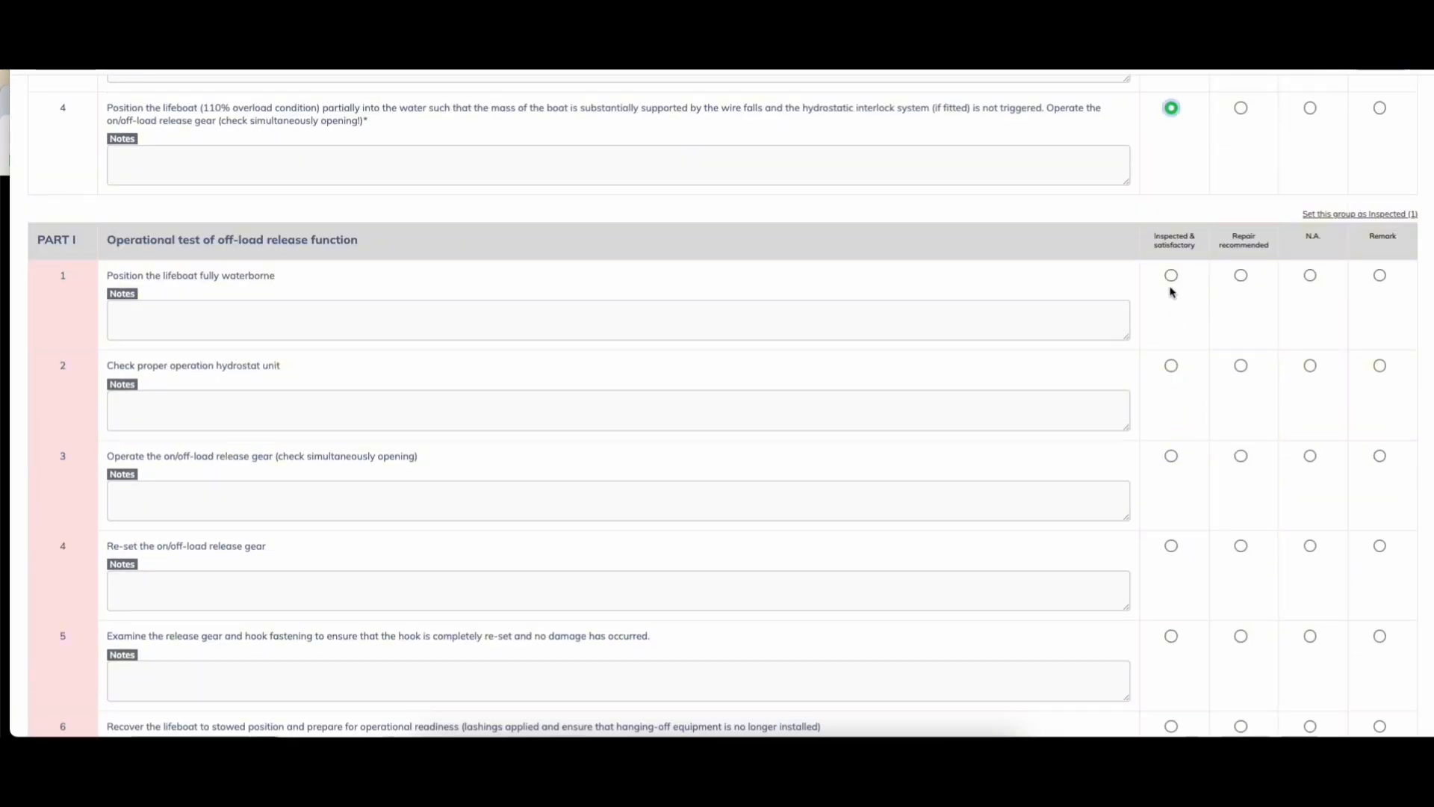
click(1171, 278)
click(1171, 366)
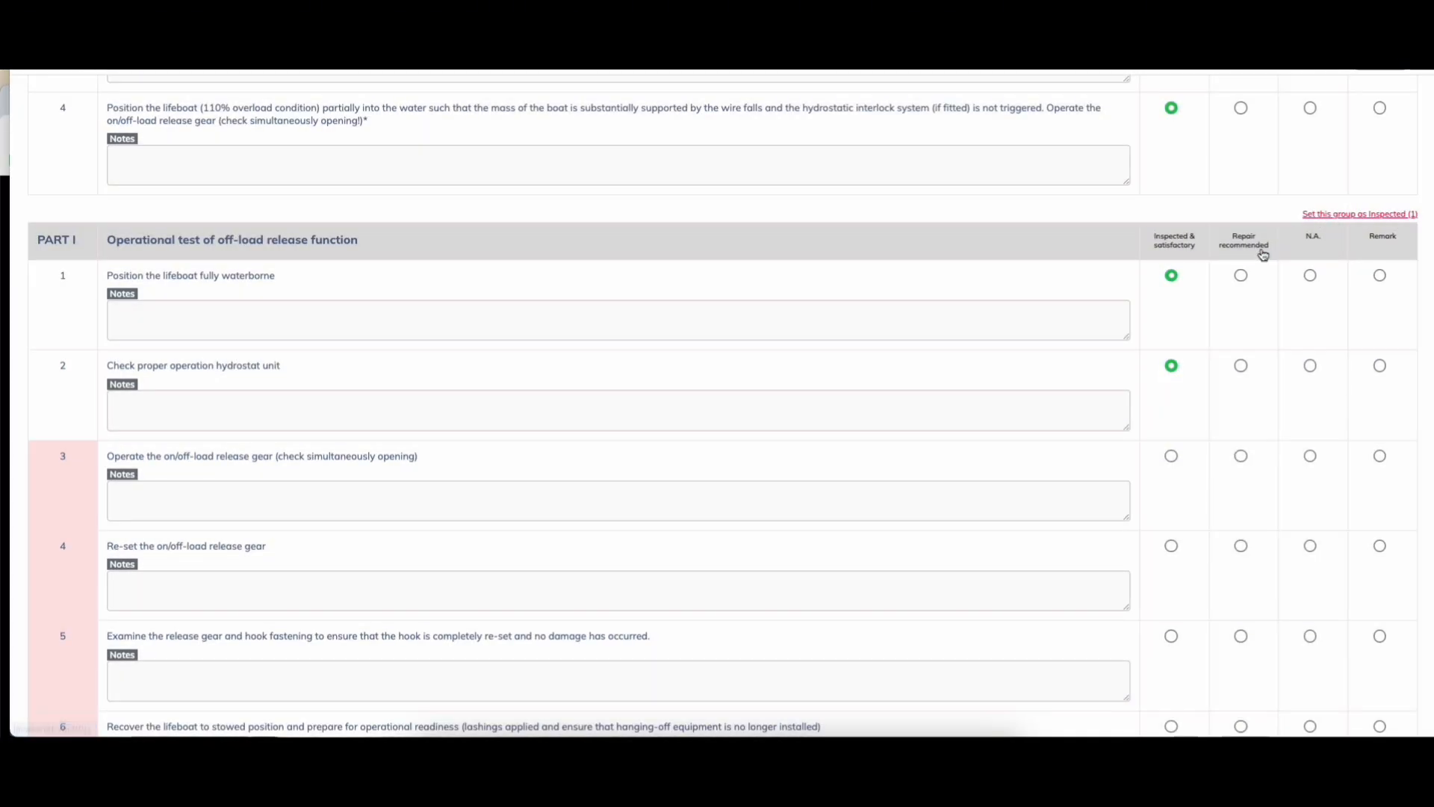
scroll(1261, 249, down, 2)
click(1341, 91)
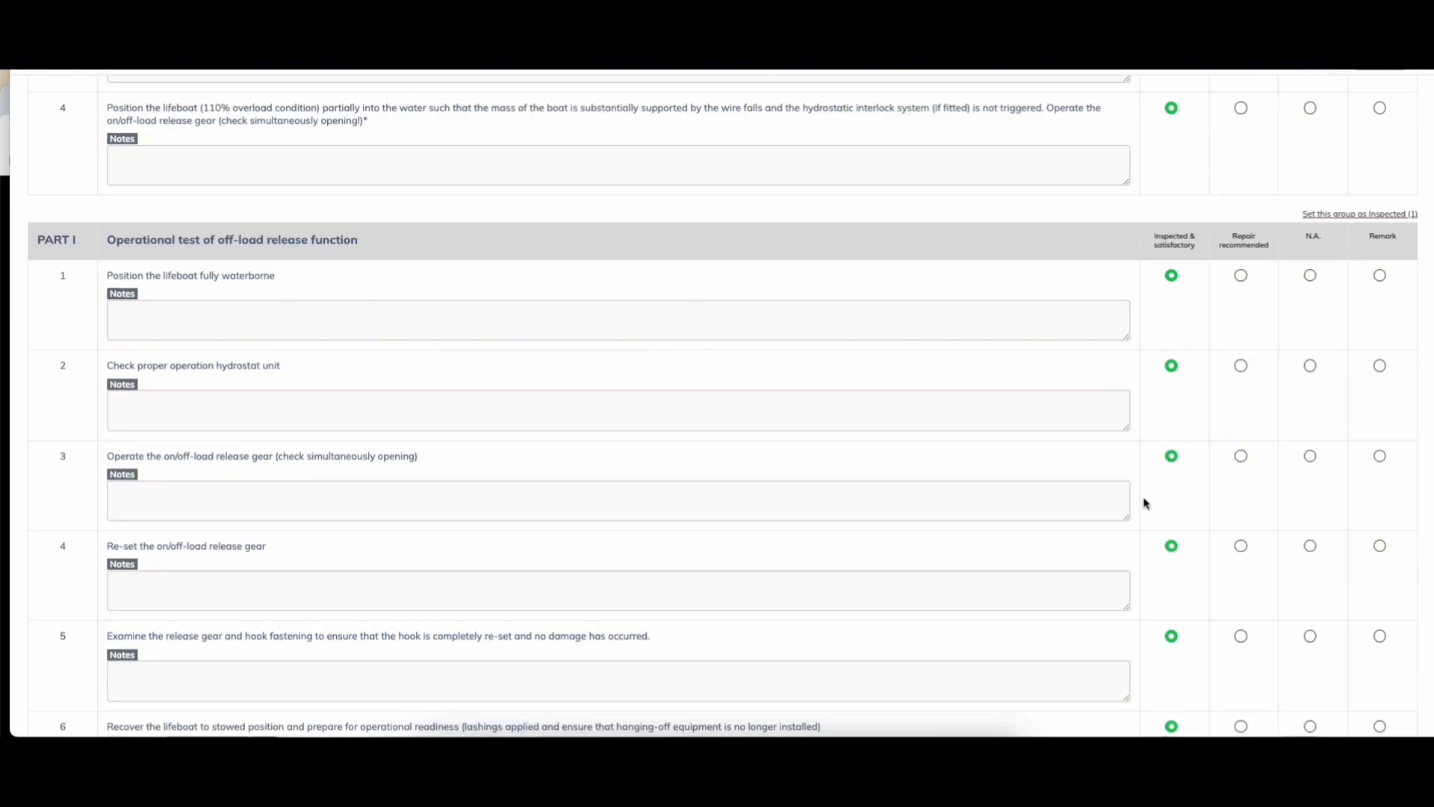
scroll(1144, 503, down, 7)
click(1171, 328)
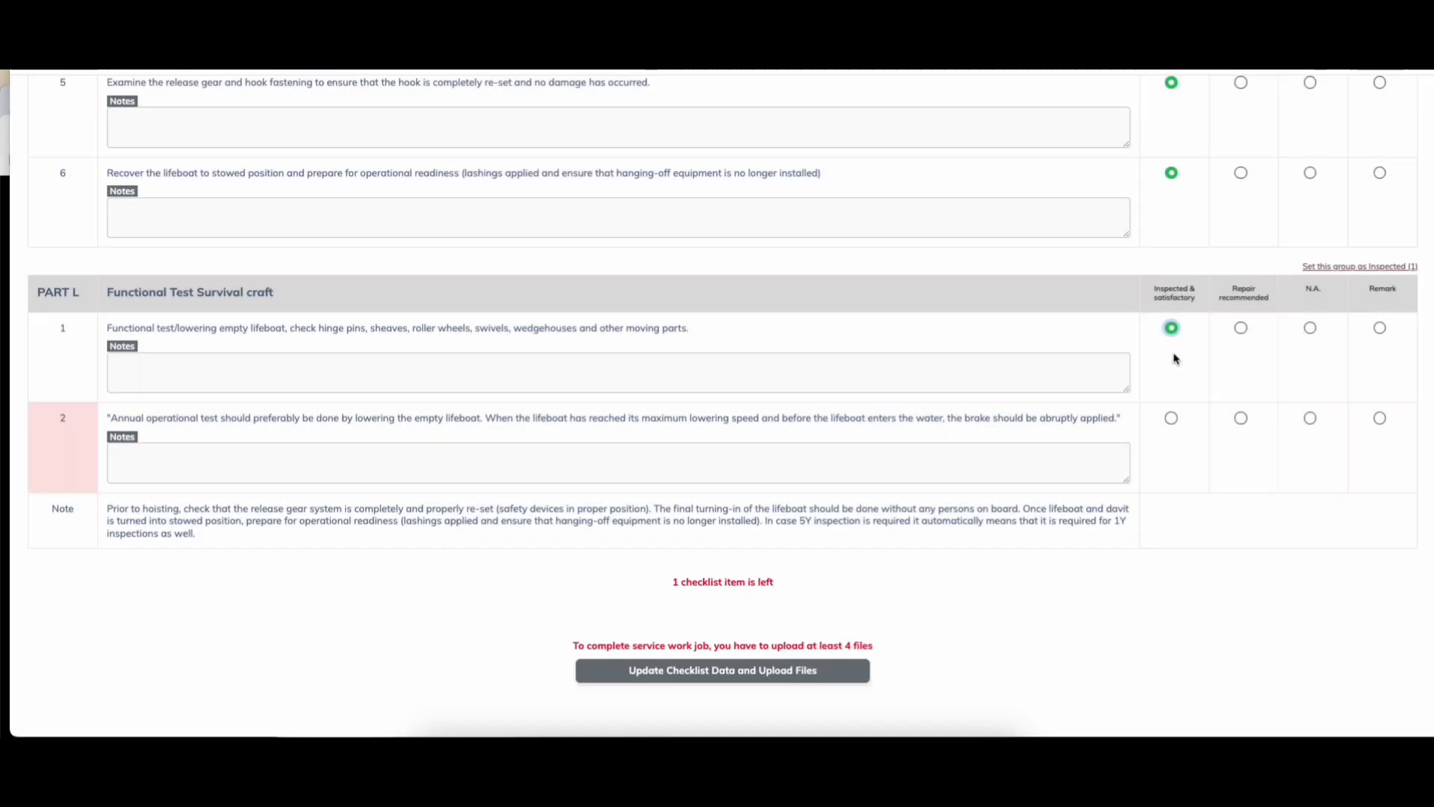
click(1171, 417)
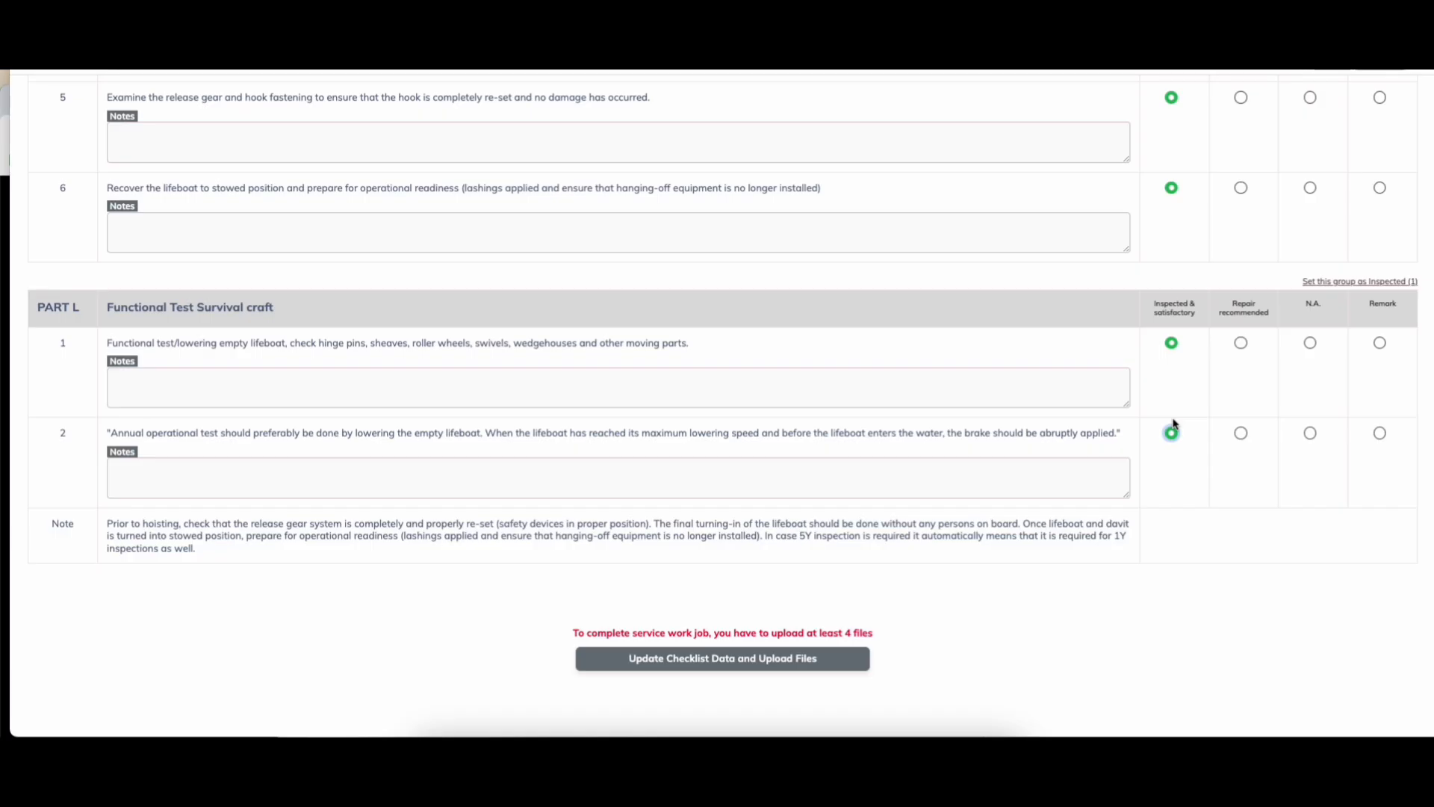
click(704, 664)
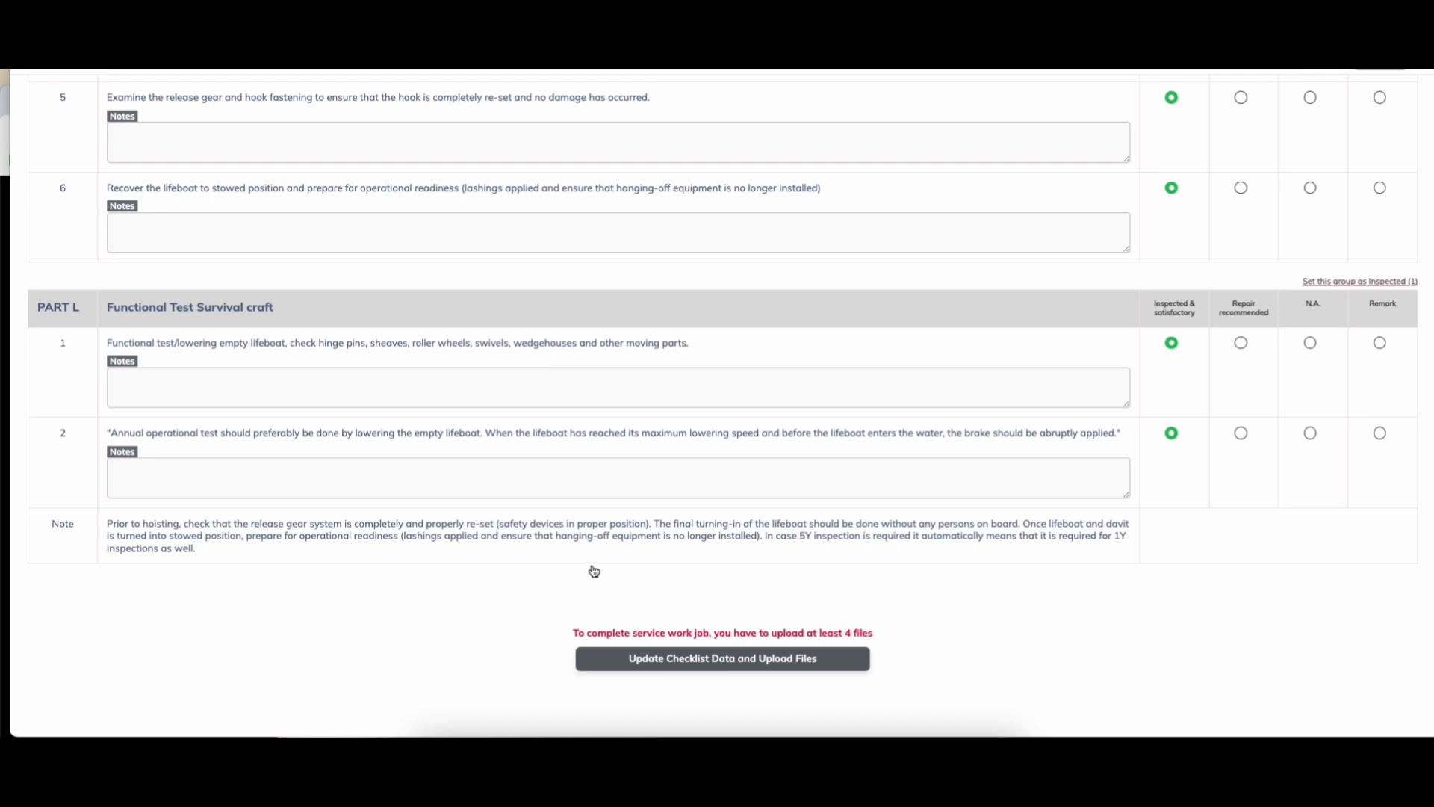
Step: Upload BUMERANG, D-FIRE POMPEII, D-SAFE LADDER2 and D-FIRE ROPE files to release gear item 04-1
click(109, 372)
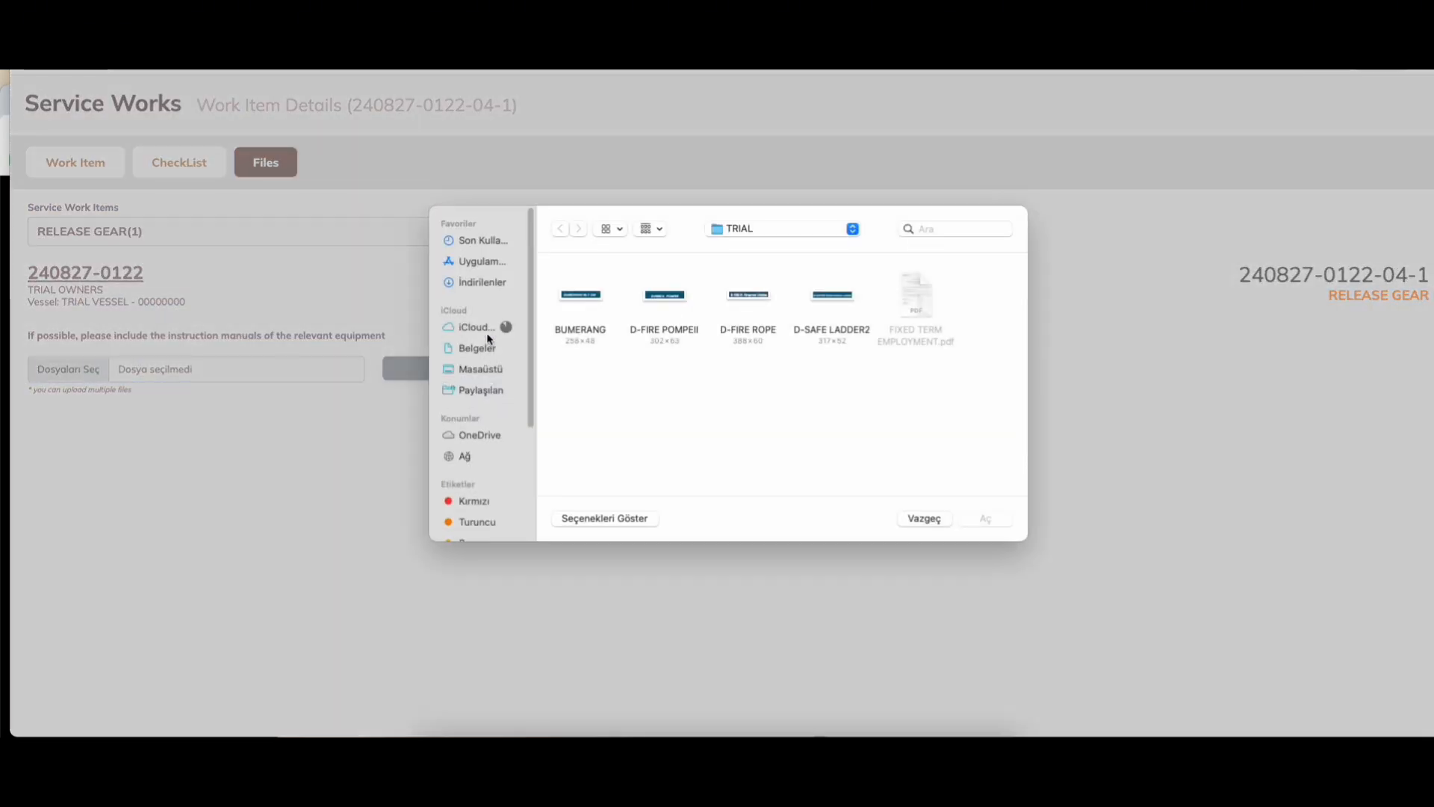
click(584, 297)
super+click(661, 301)
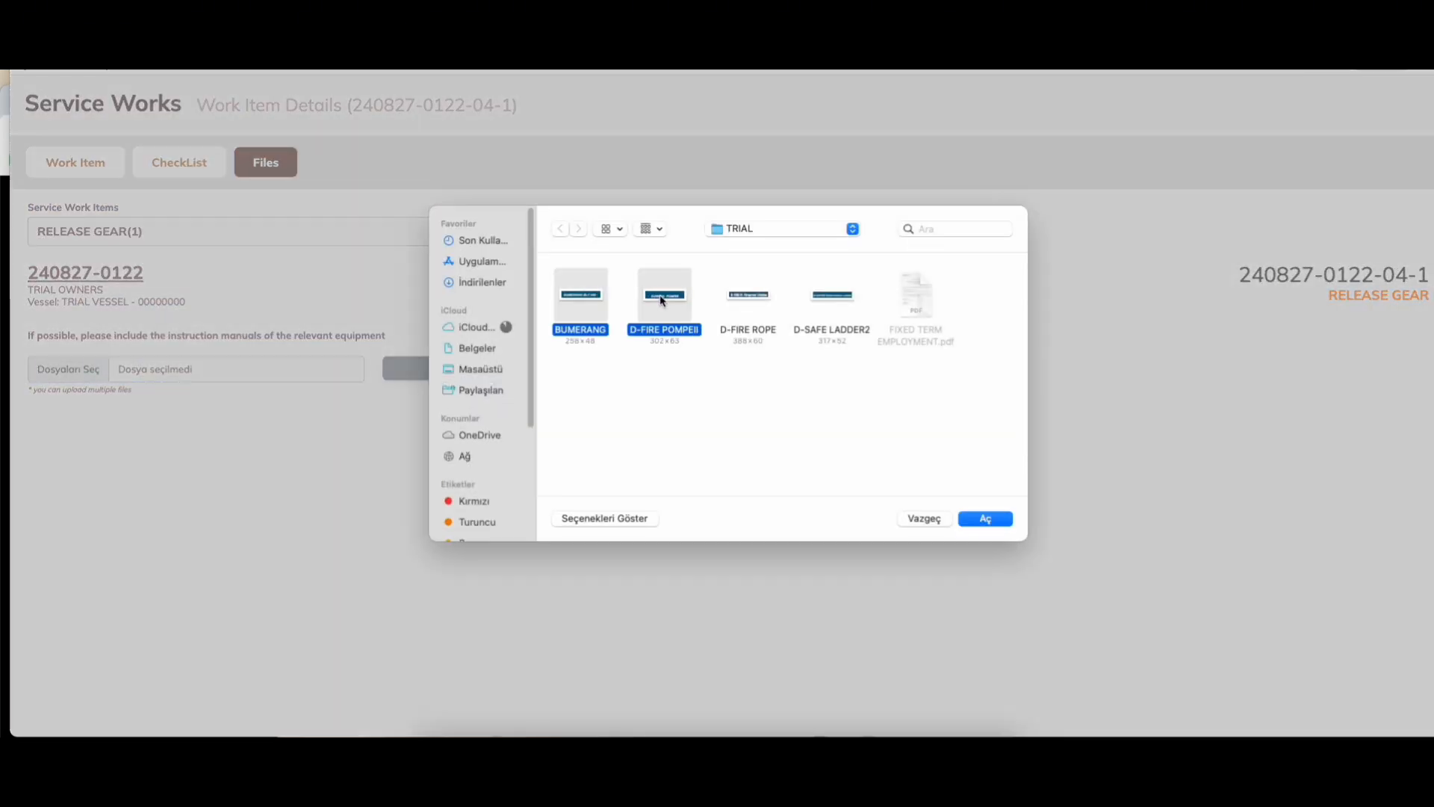
super+click(821, 295)
super+click(754, 299)
click(983, 518)
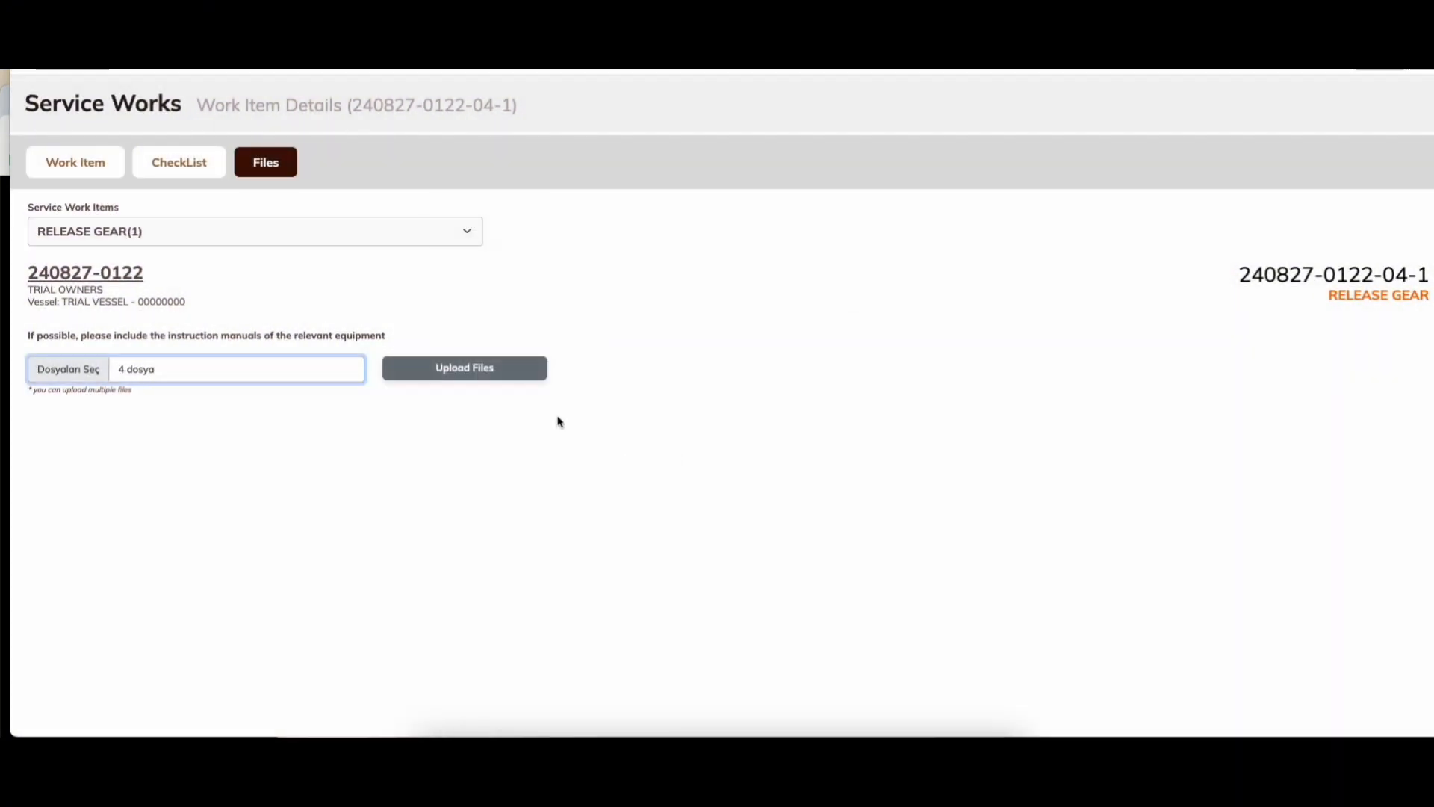
click(460, 375)
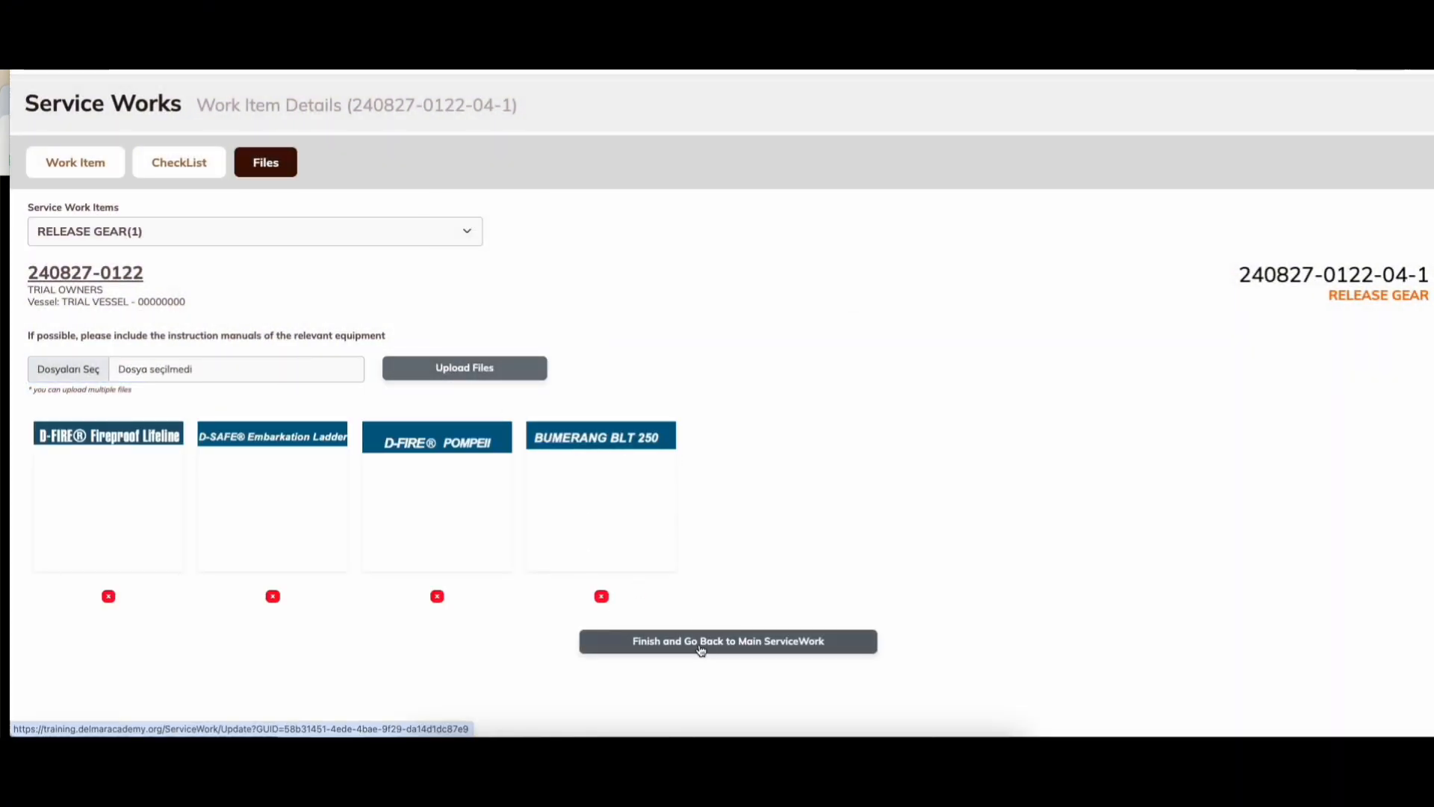
click(700, 650)
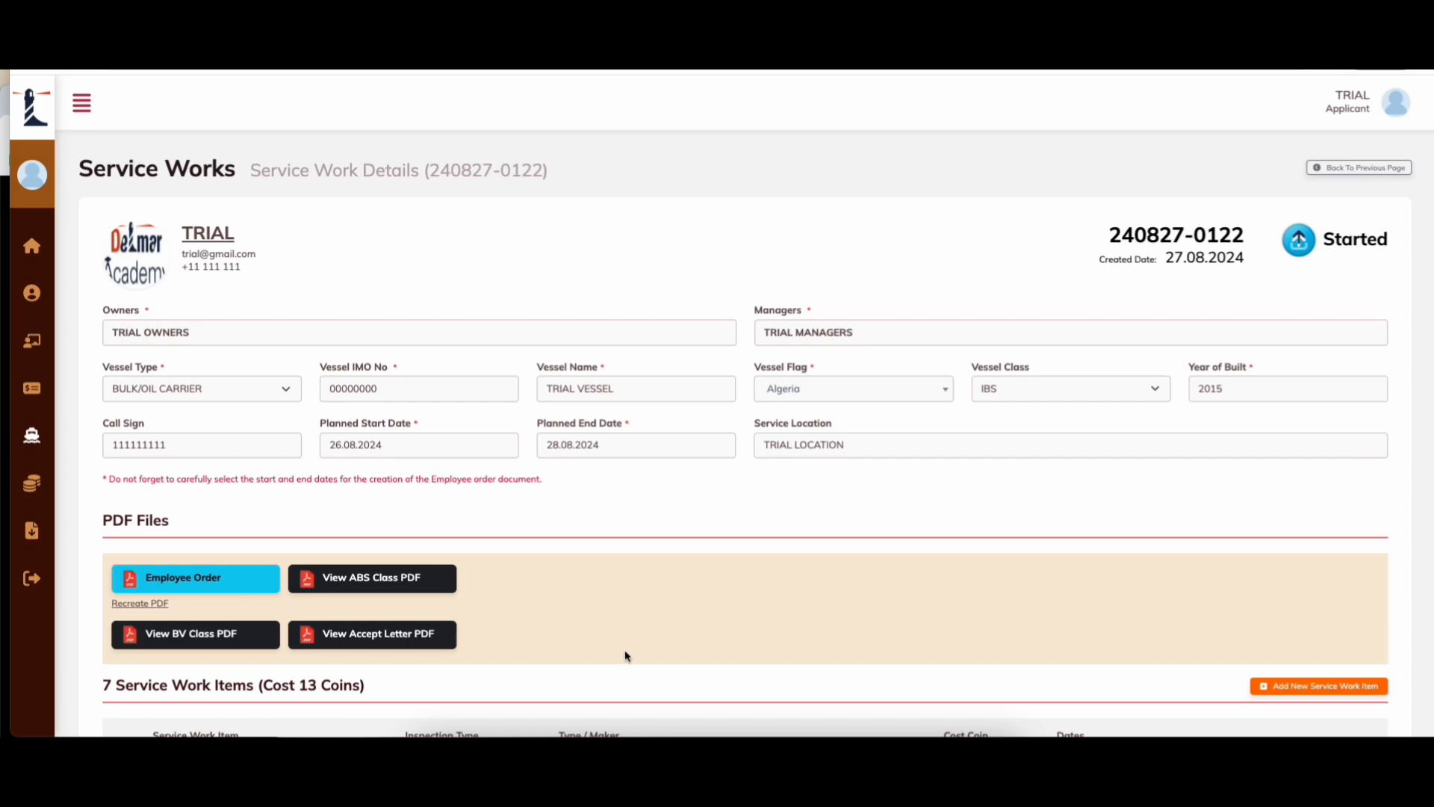
scroll(625, 657, down, 9)
scroll(218, 618, up, 3)
scroll(218, 617, down, 1)
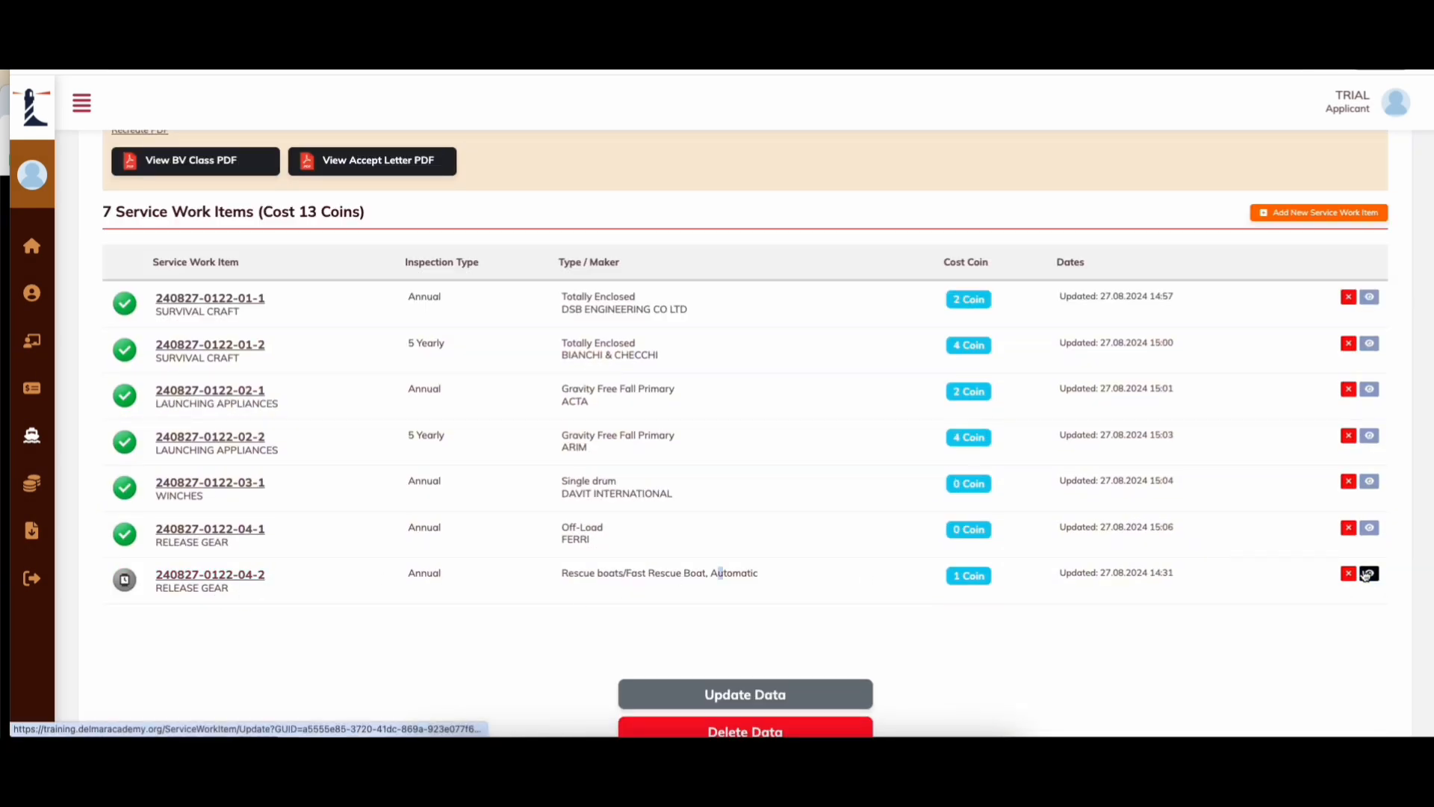
click(1367, 573)
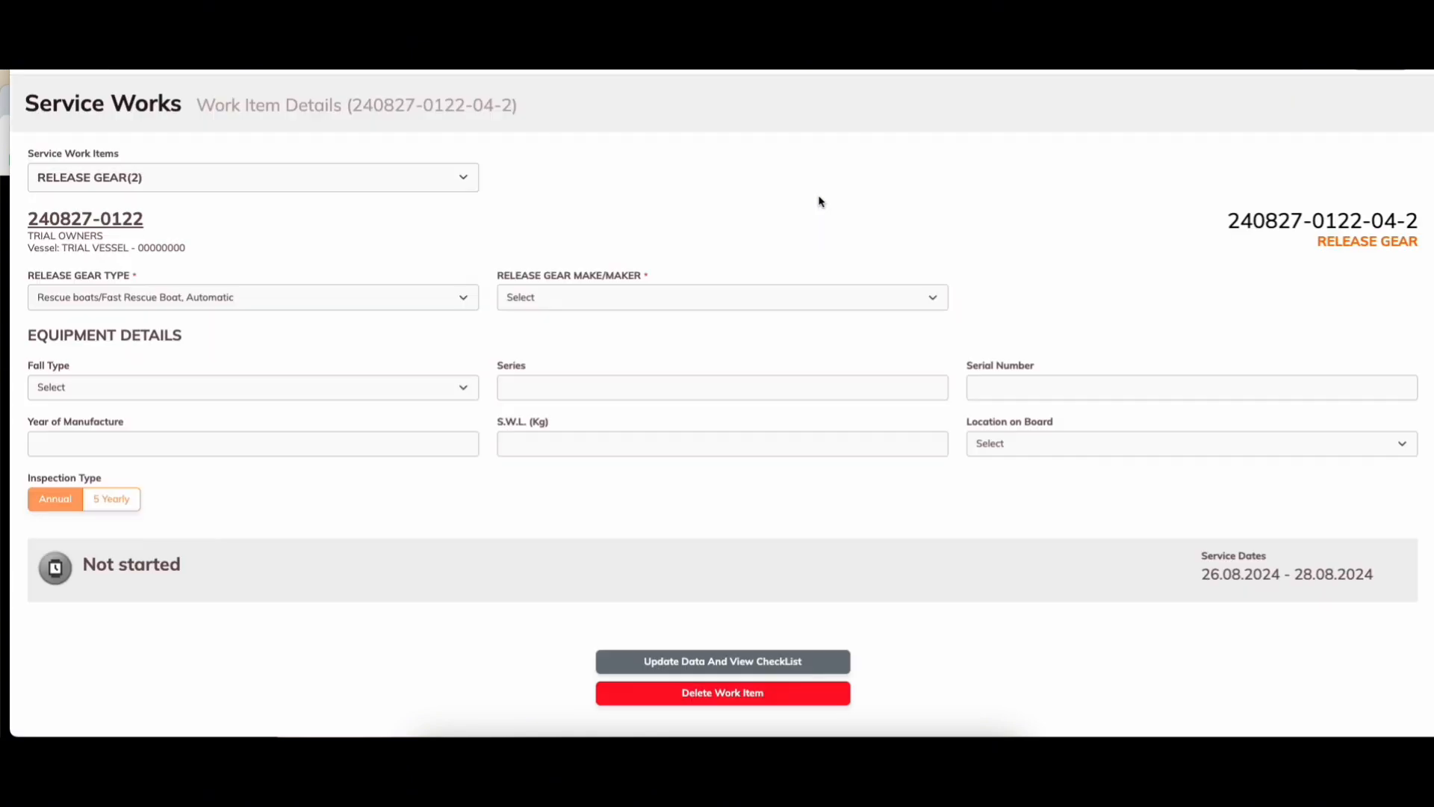
Step: Enter maker CHANG SHENG, Twin Fall type, series 2222, S.W.L. 2500 and year 2010
click(579, 299)
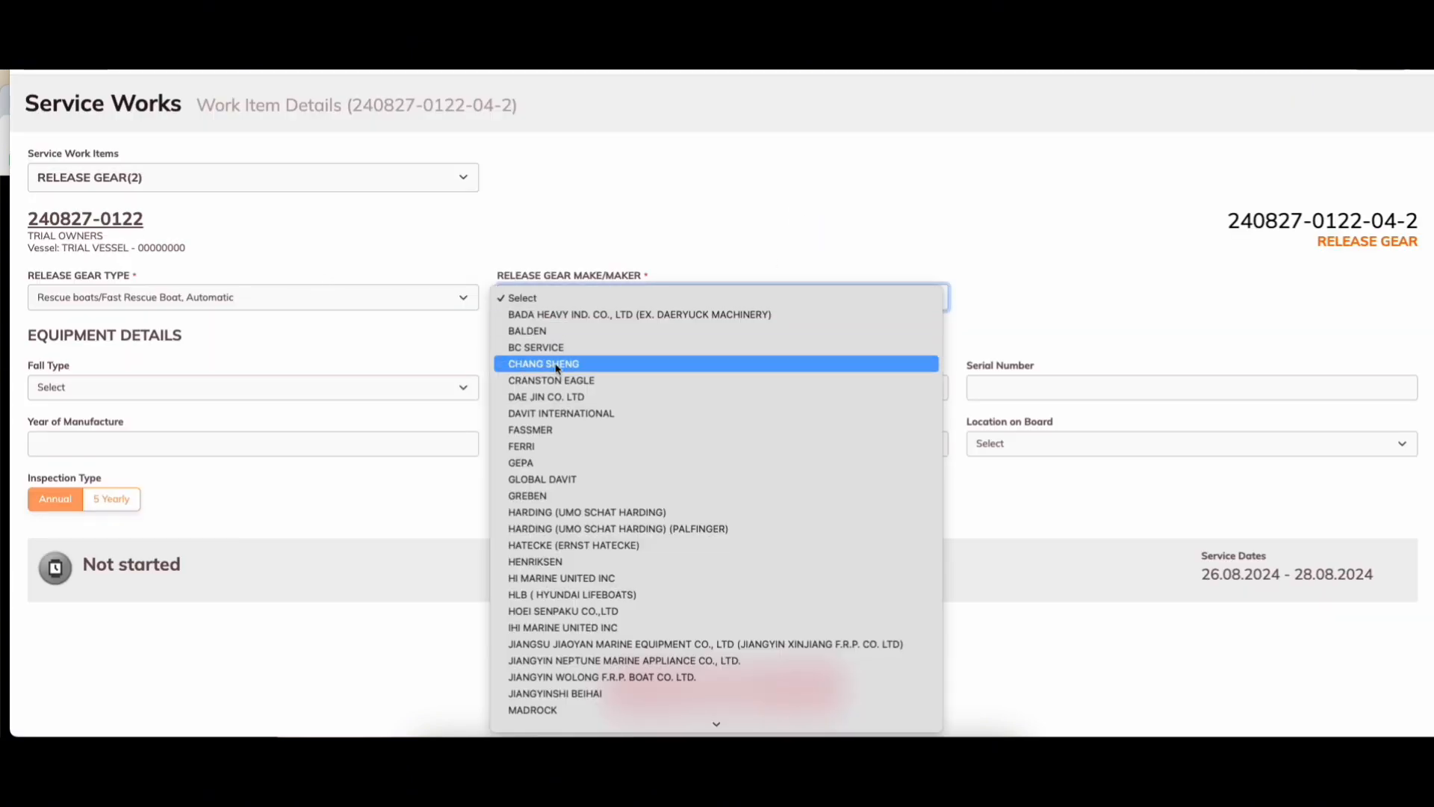
click(556, 364)
click(155, 383)
click(142, 417)
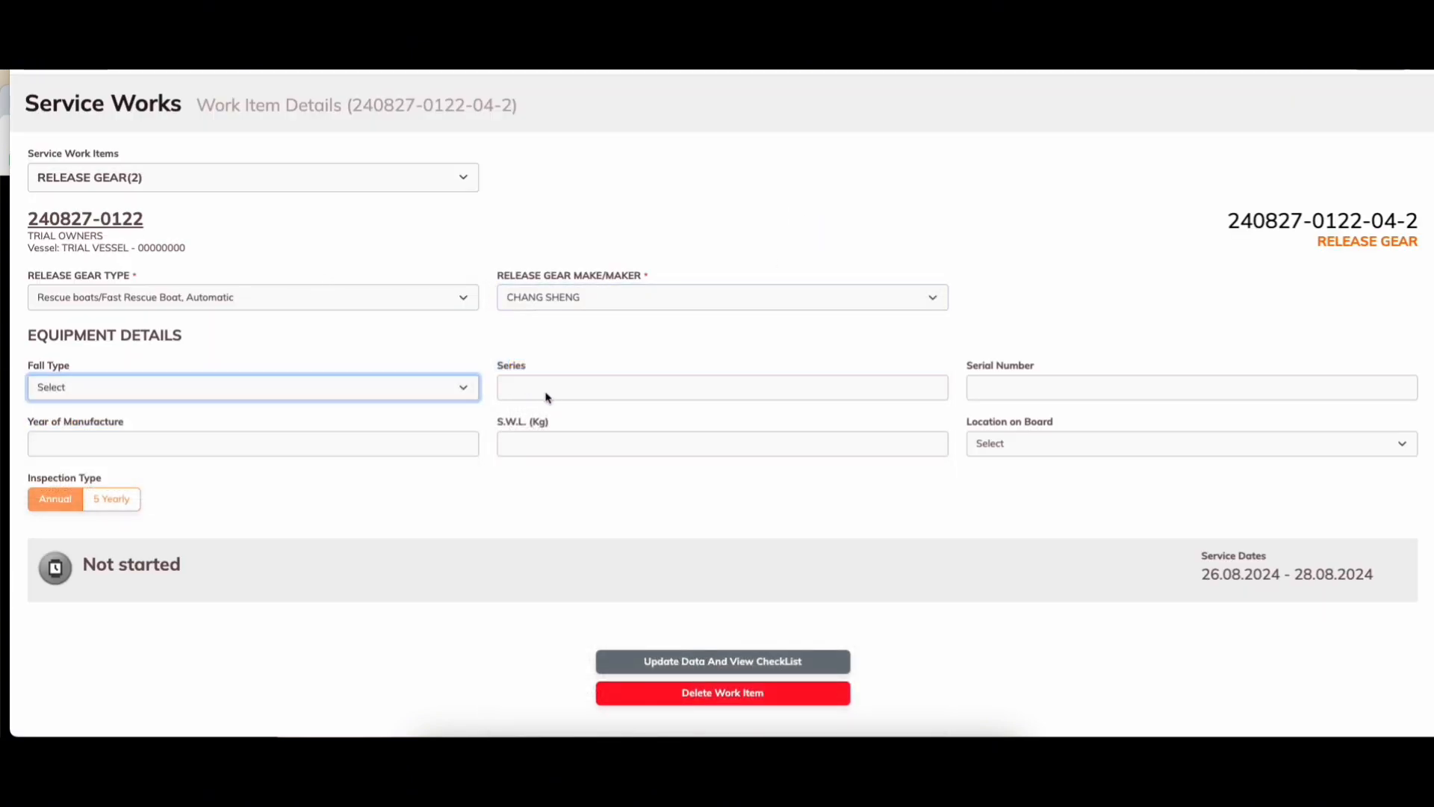
click(551, 387)
text(2222)
click(550, 441)
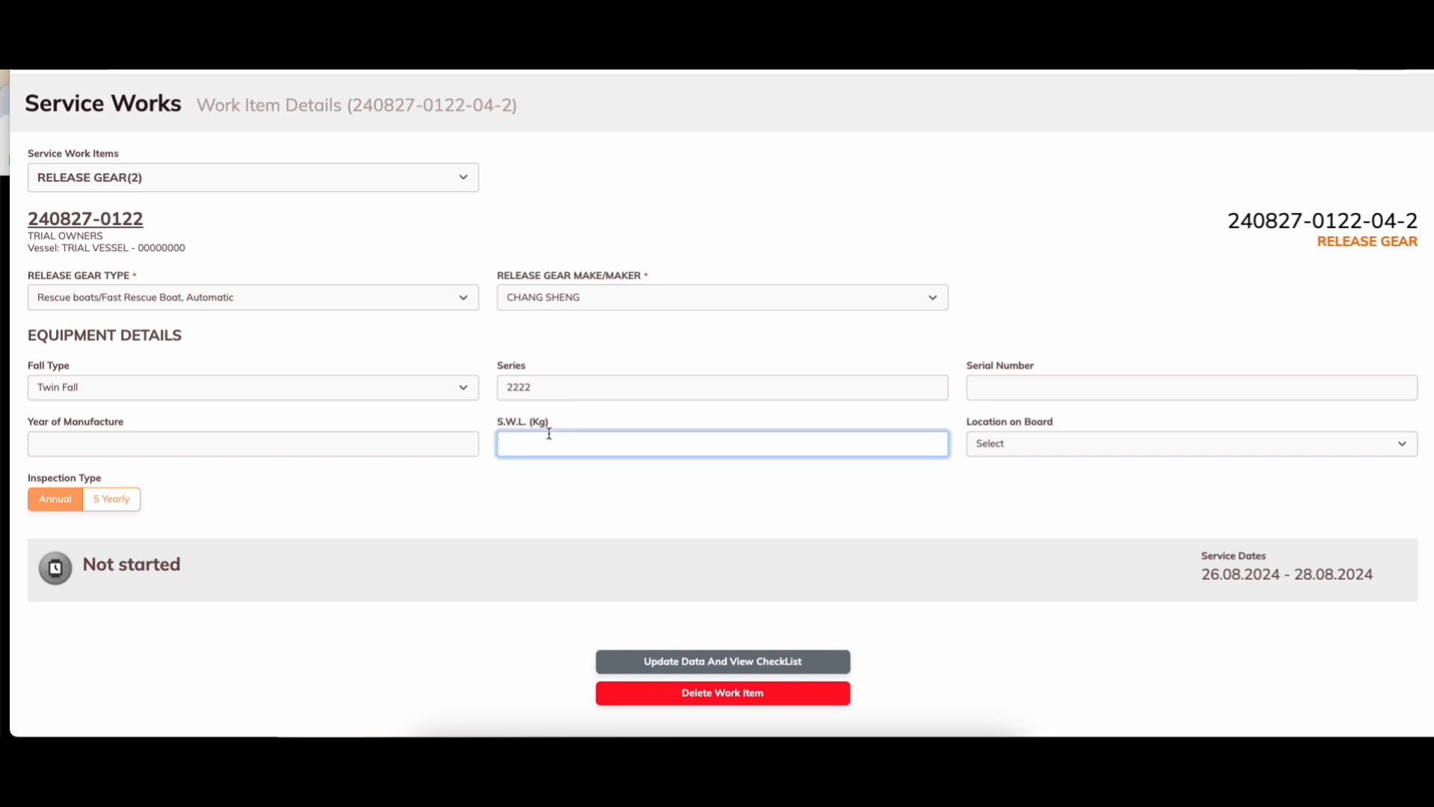
text(2500)
key(BackSpace)
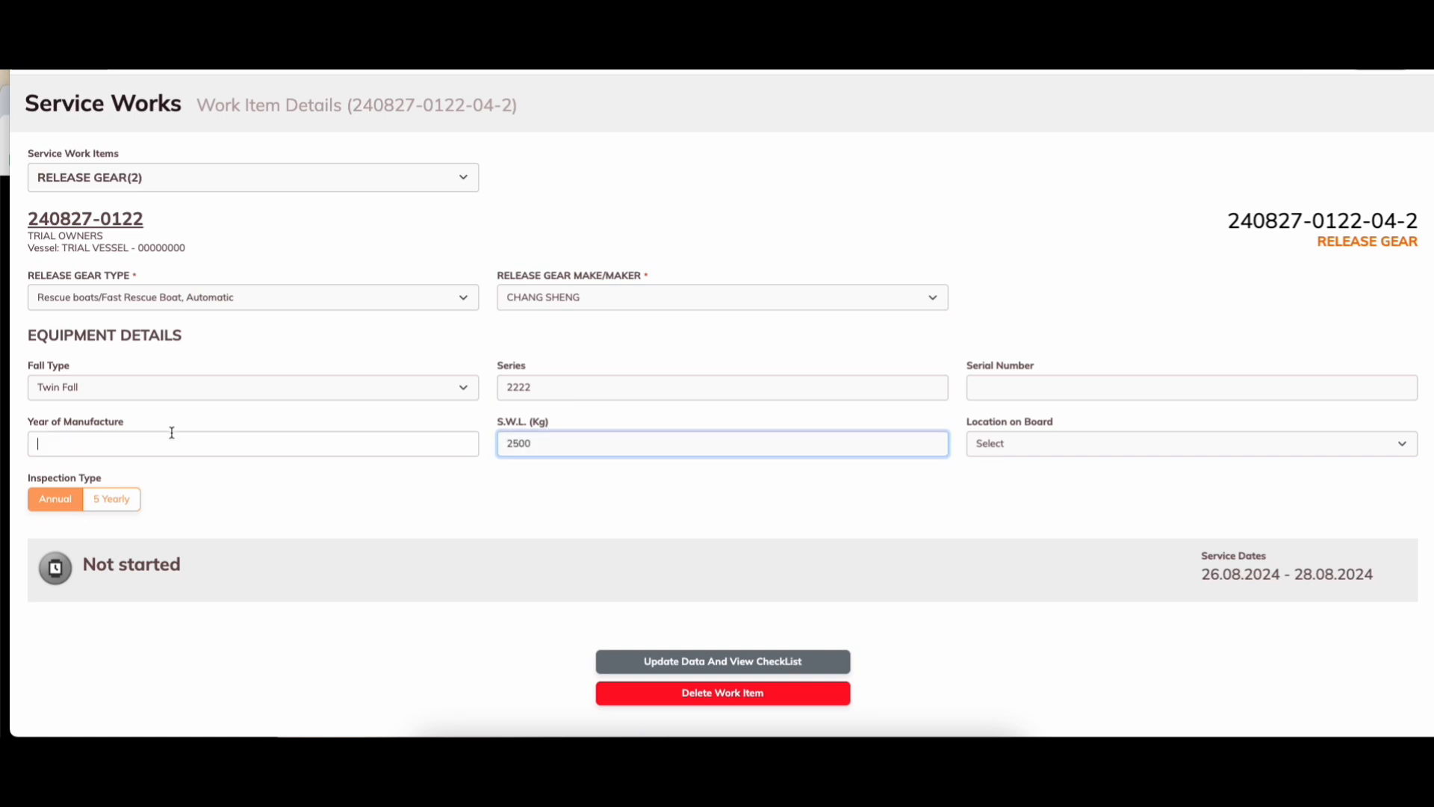
click(172, 434)
text(2010)
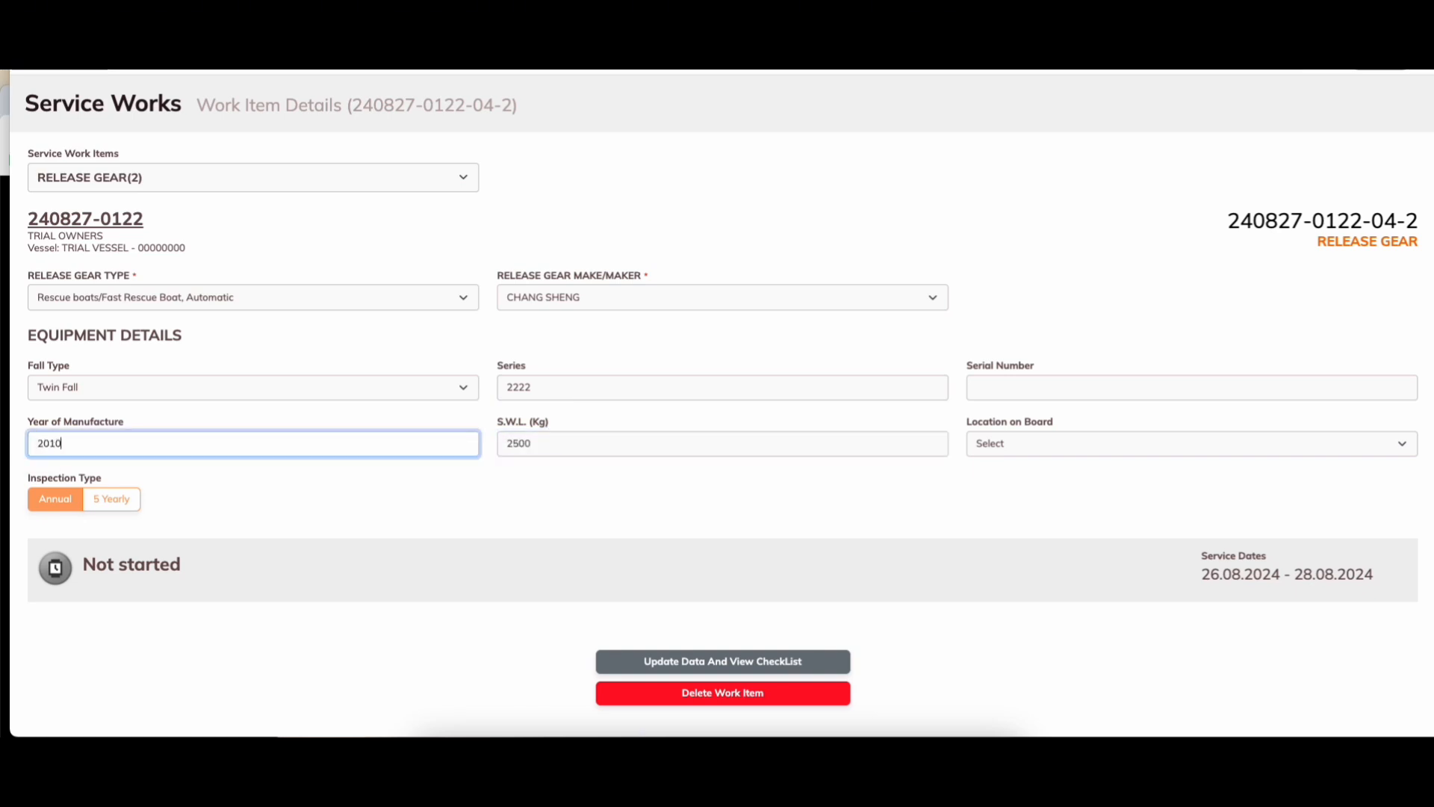
Step: Set the location on board to AFT and the serial number to 11111
click(1085, 449)
click(1056, 477)
click(1066, 394)
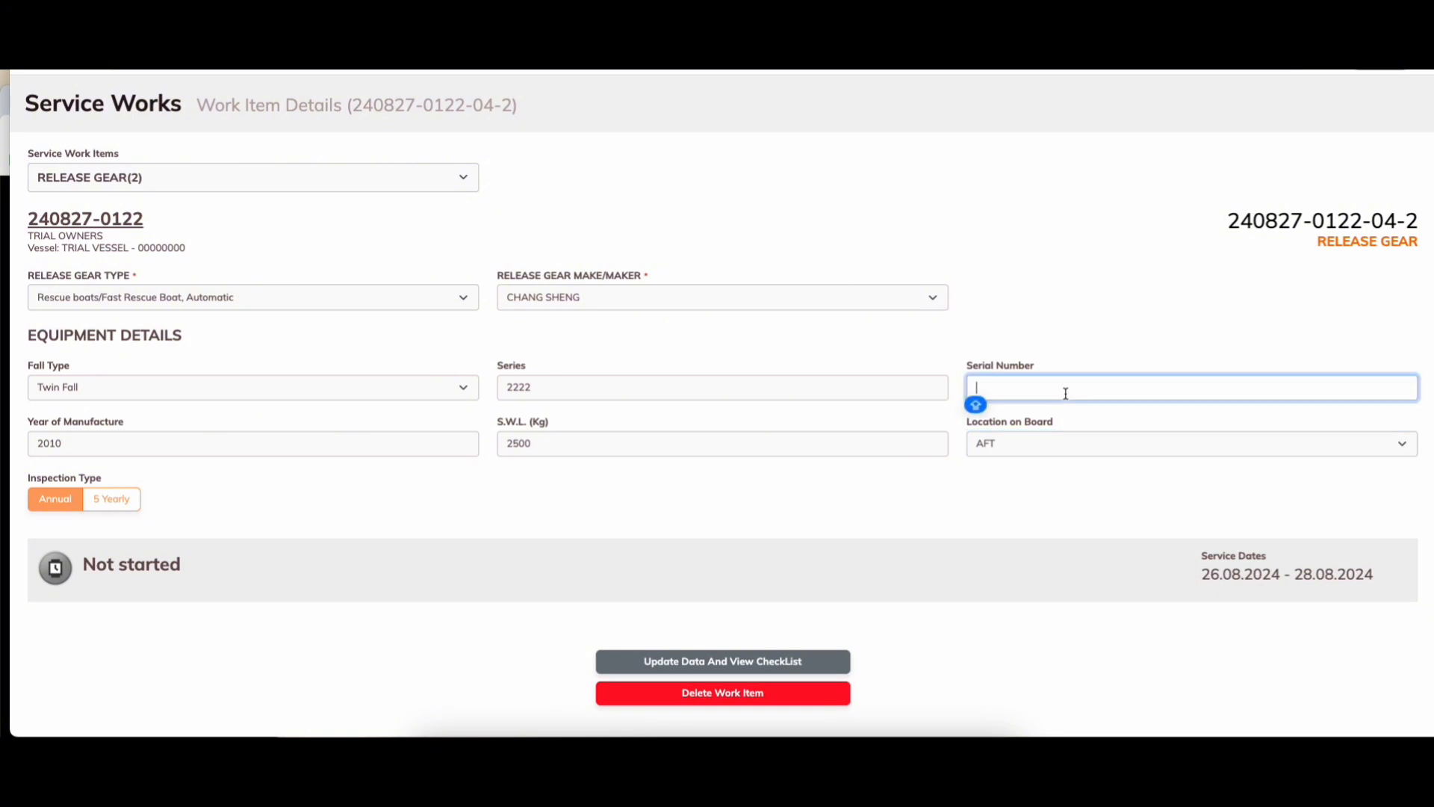
text(11111)
click(668, 516)
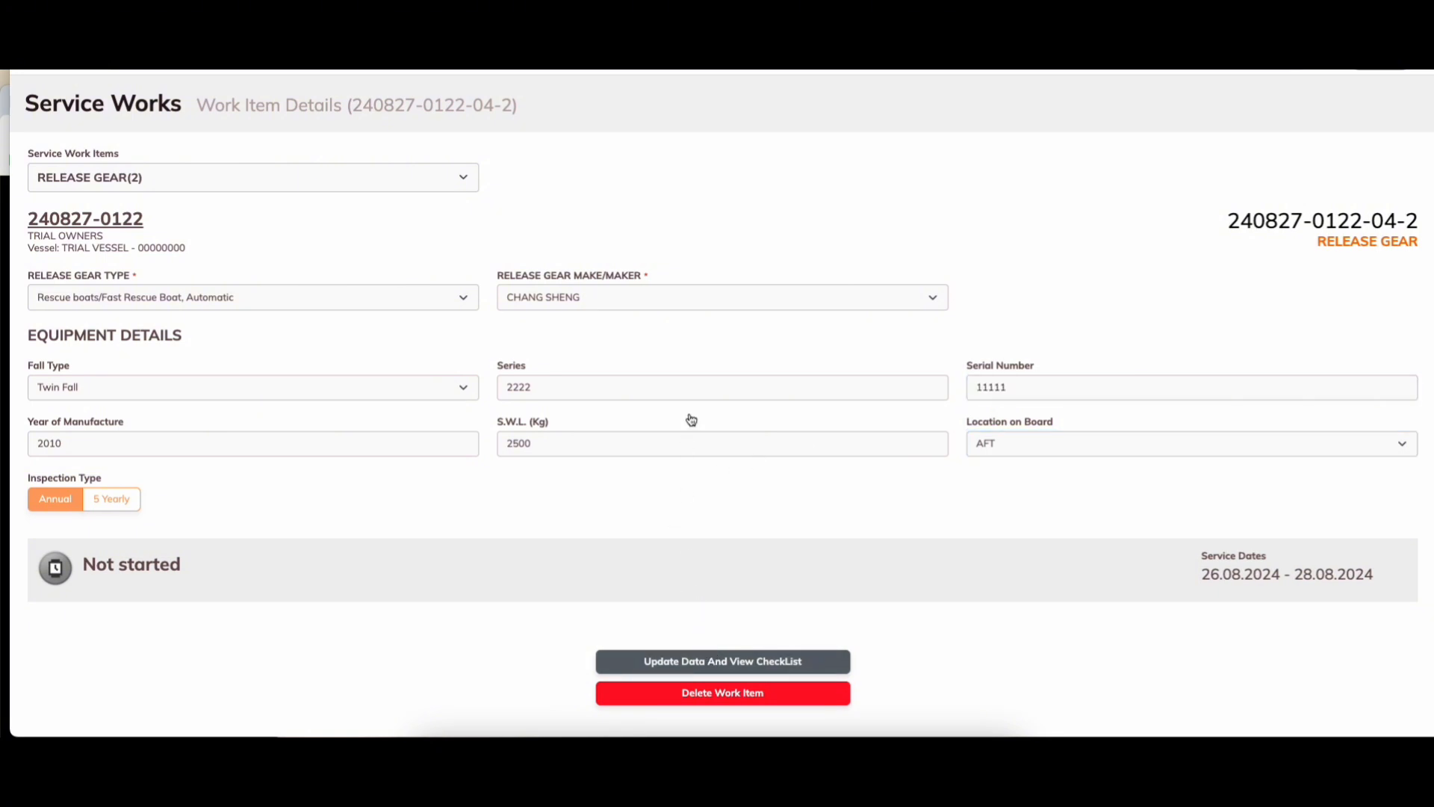
scroll(809, 484, down, 1)
Step: Save the equipment details and mark all Part D and Part F checklist items as inspected
click(1338, 362)
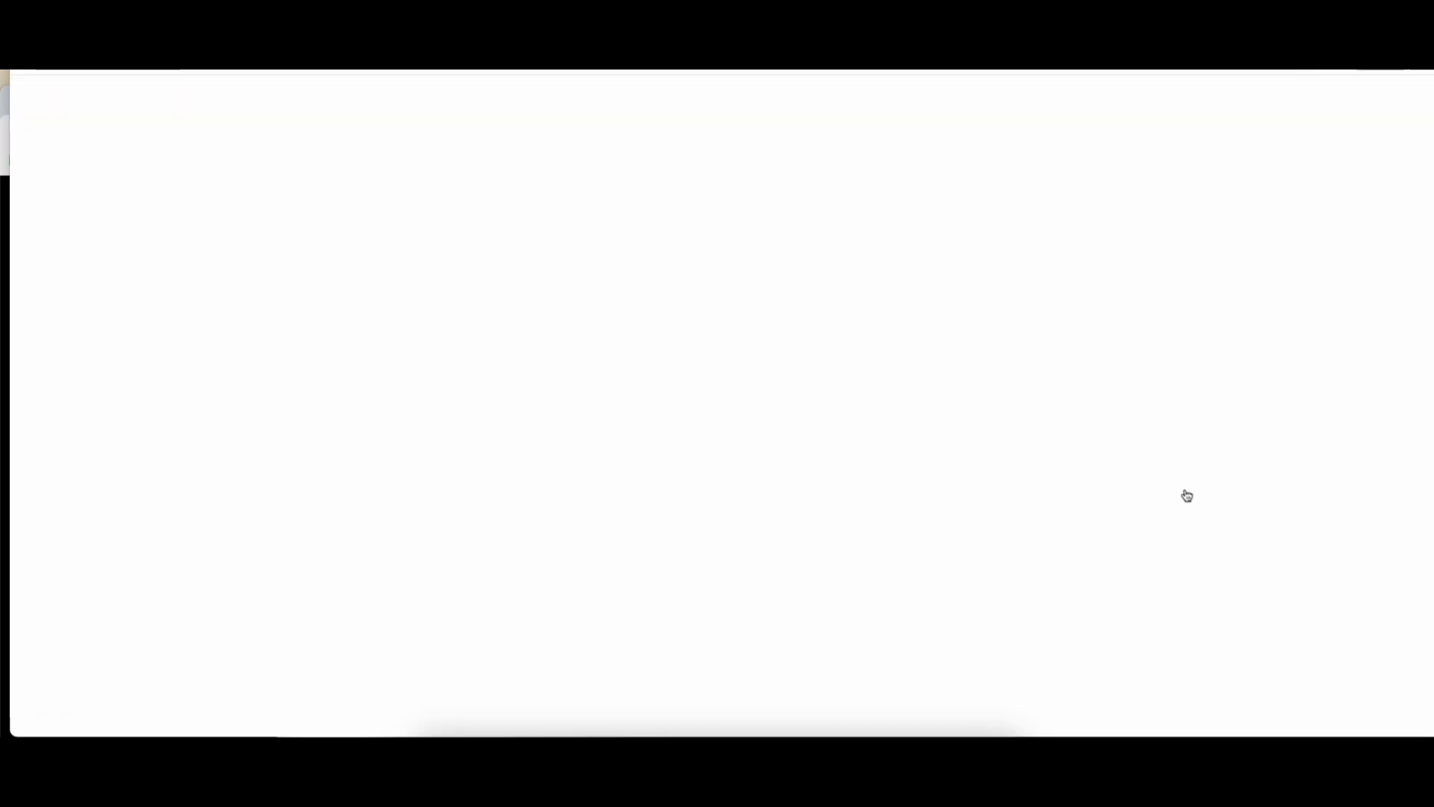
scroll(1173, 504, down, 4)
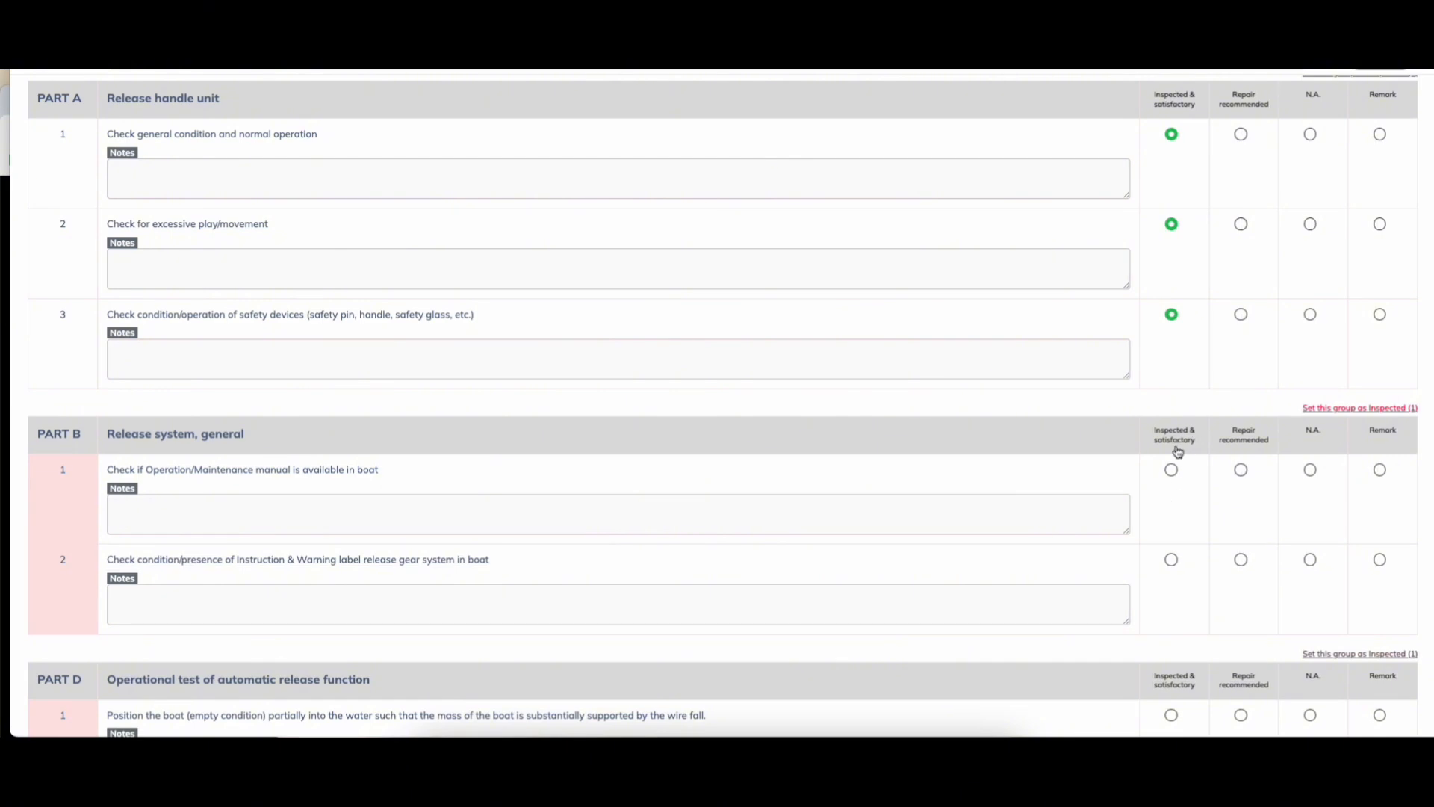
scroll(1244, 557, down, 2)
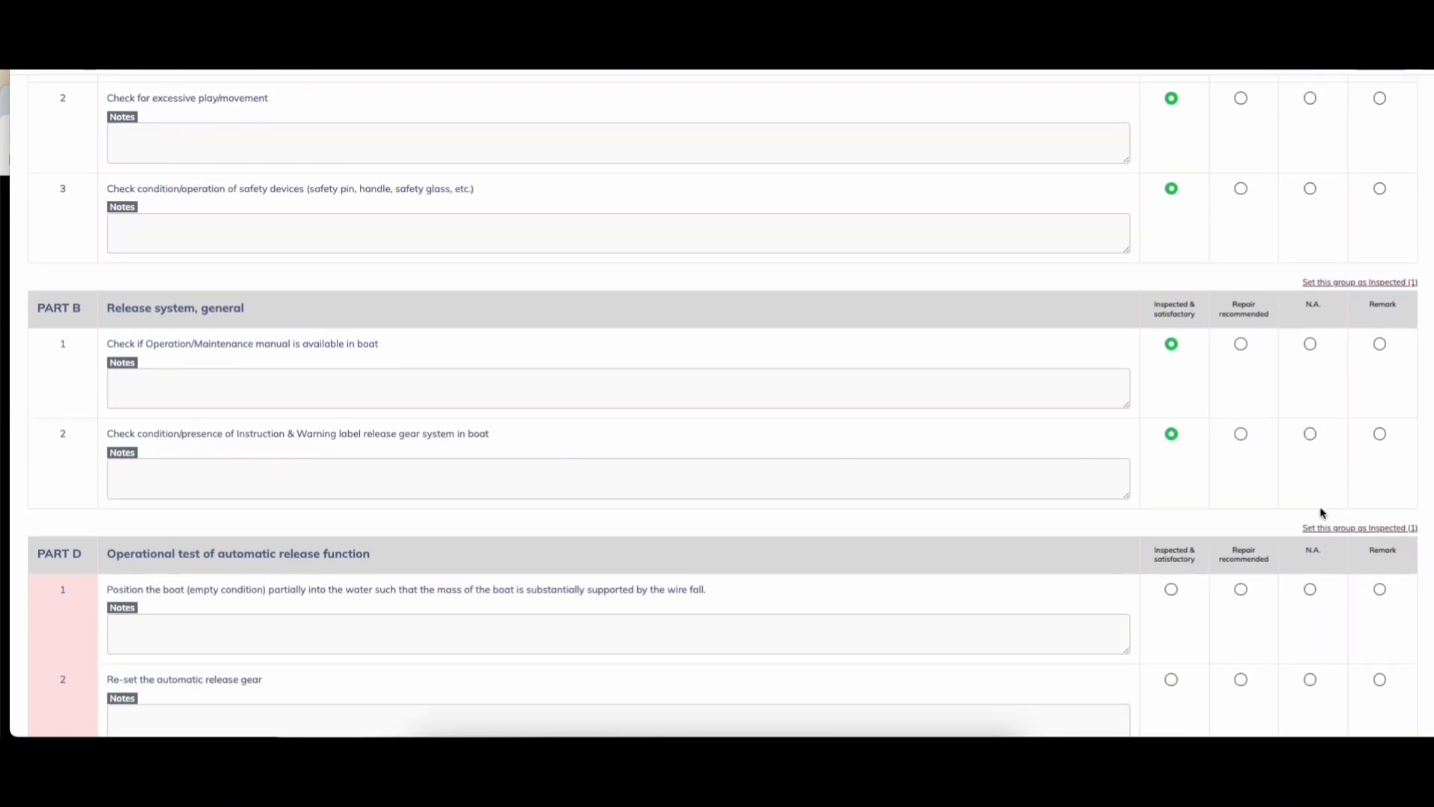
click(1332, 529)
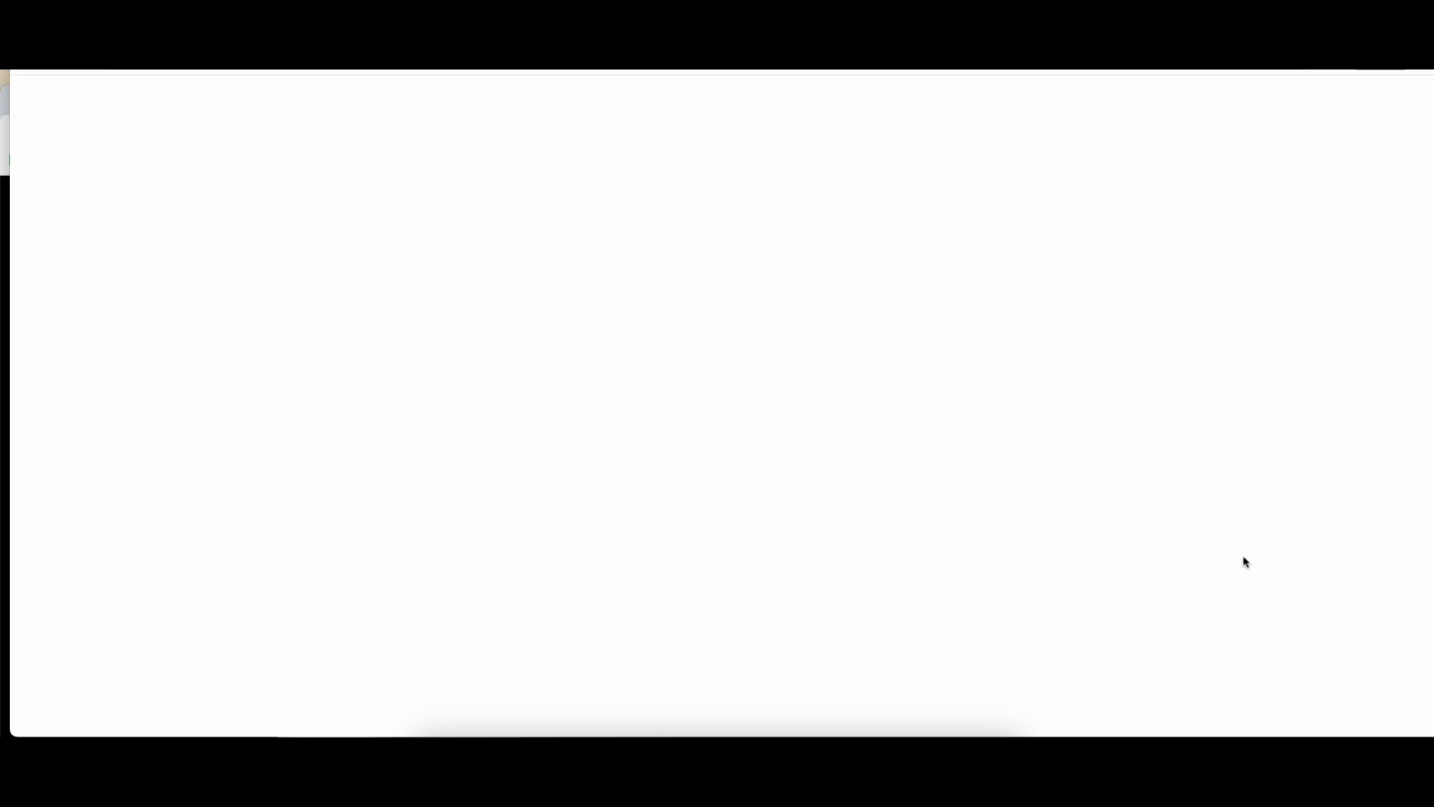
scroll(1276, 537, down, 2)
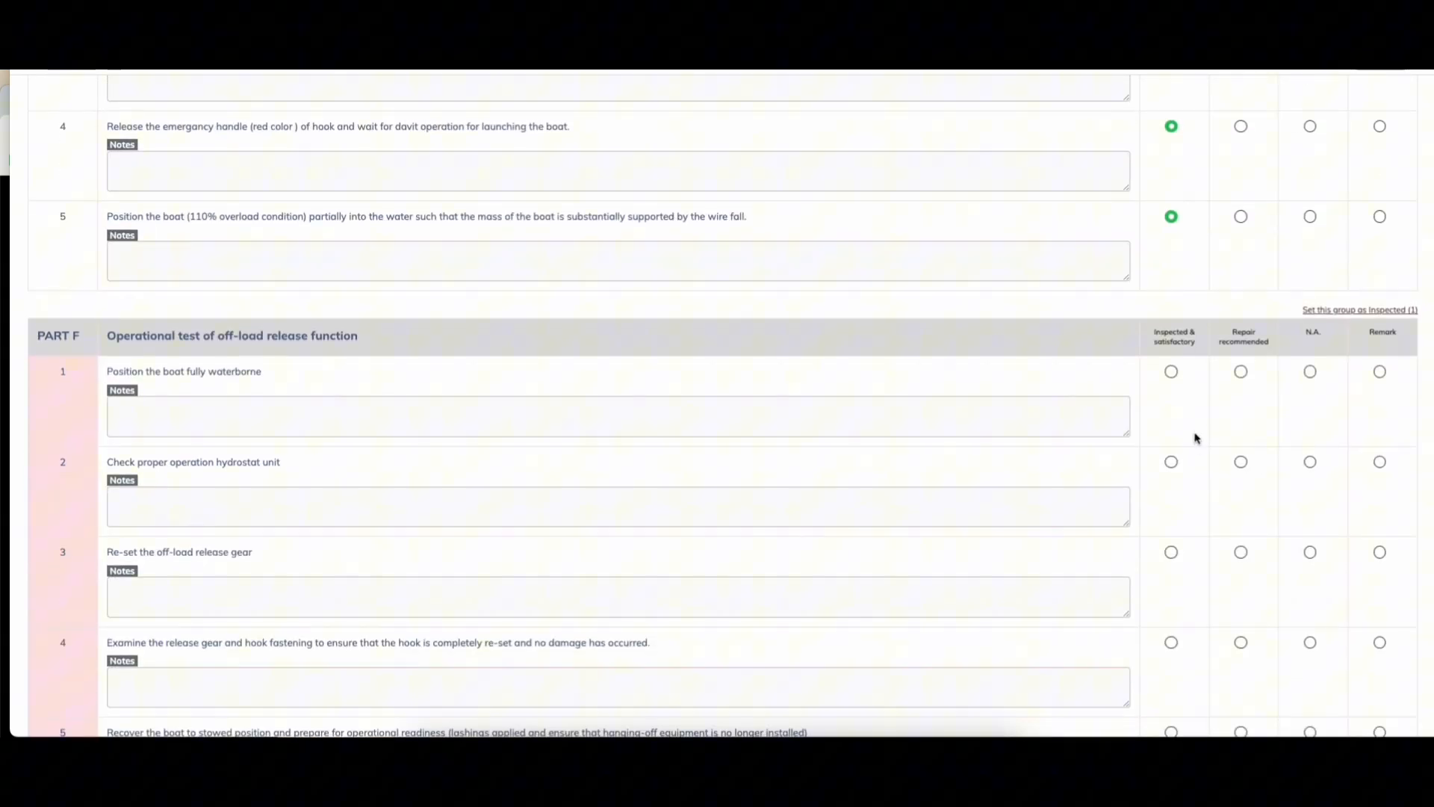
click(1349, 312)
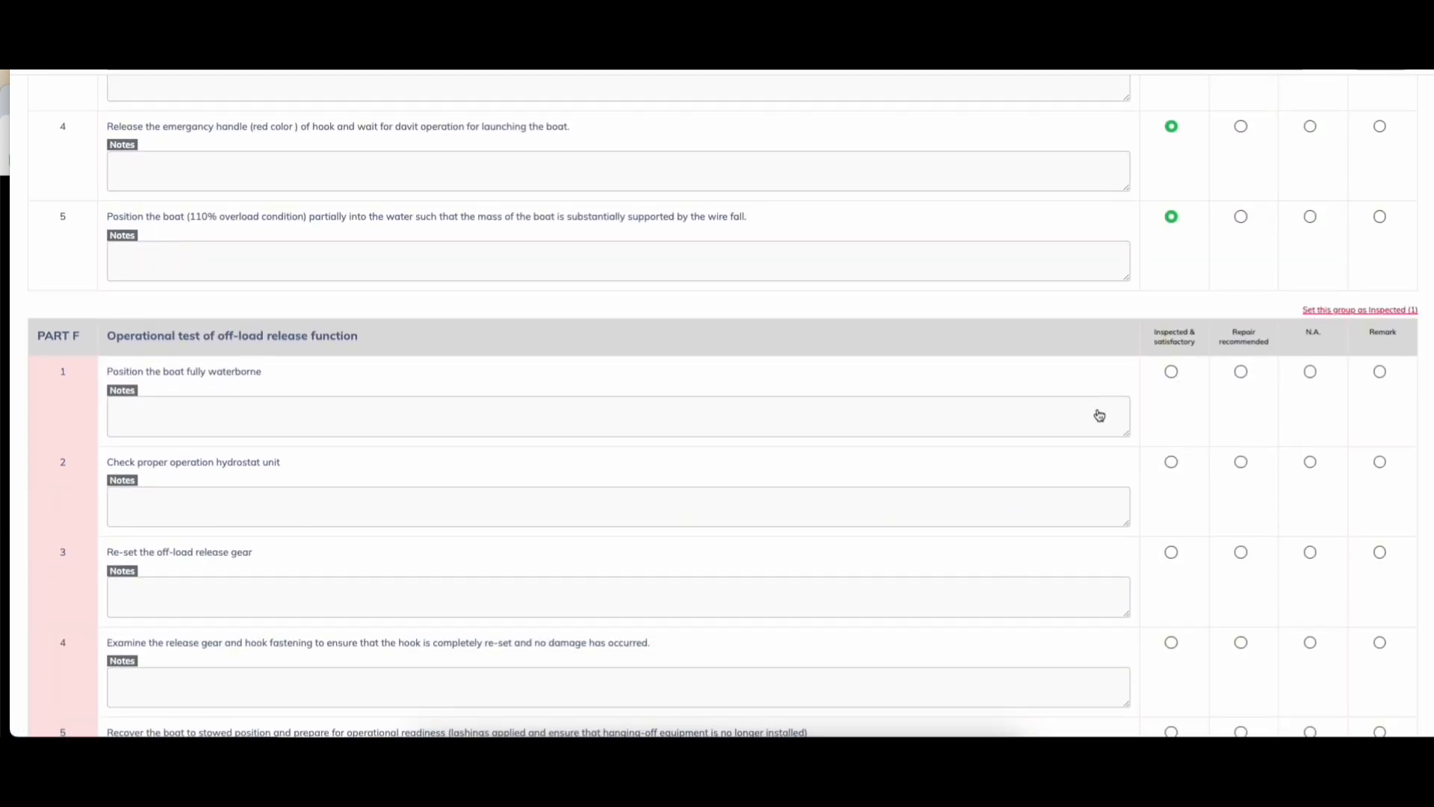
Step: Mark Part H rows 1 and 2 inspected and satisfactory, reviewing the checklist through Part K
scroll(1228, 393, up, 4)
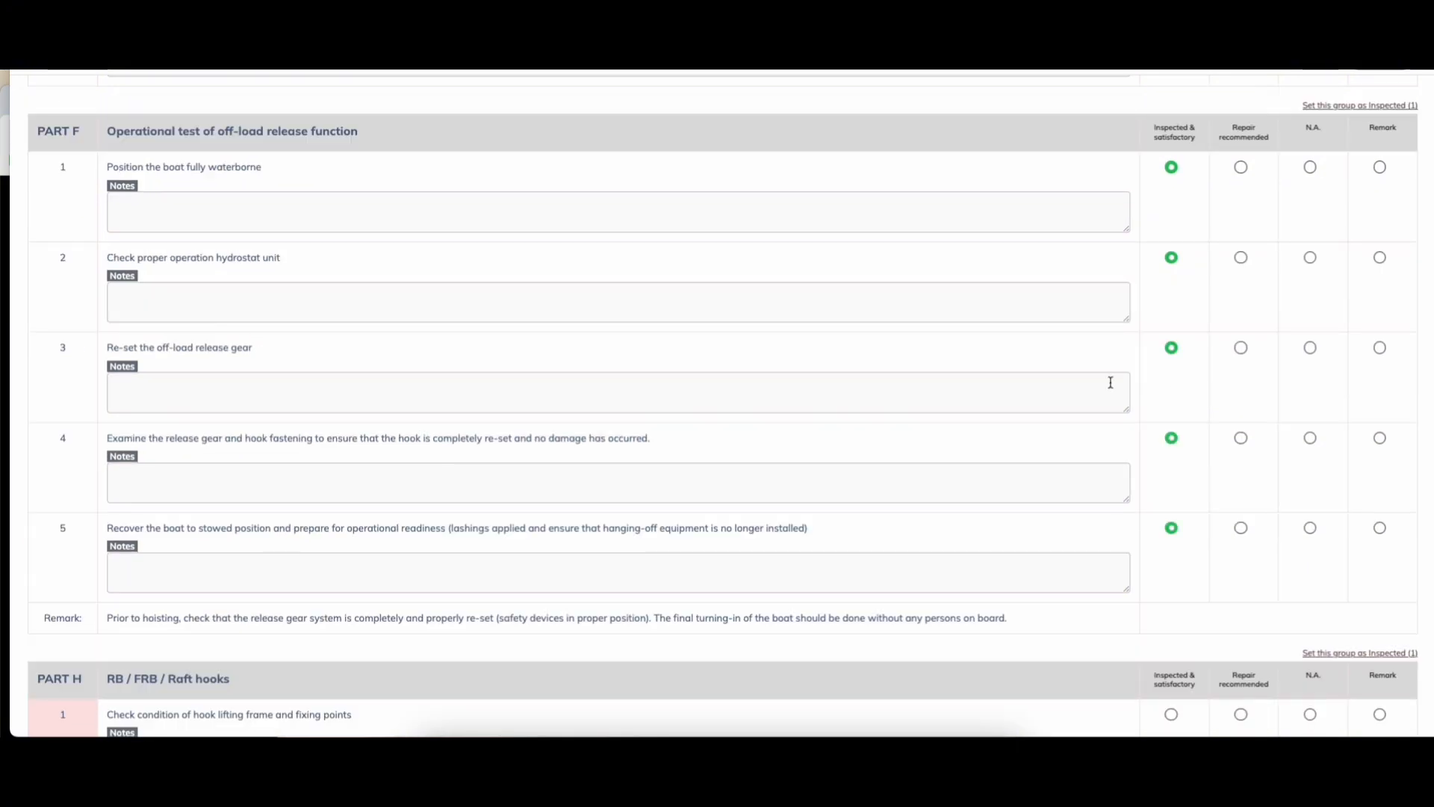
scroll(603, 410, down, 4)
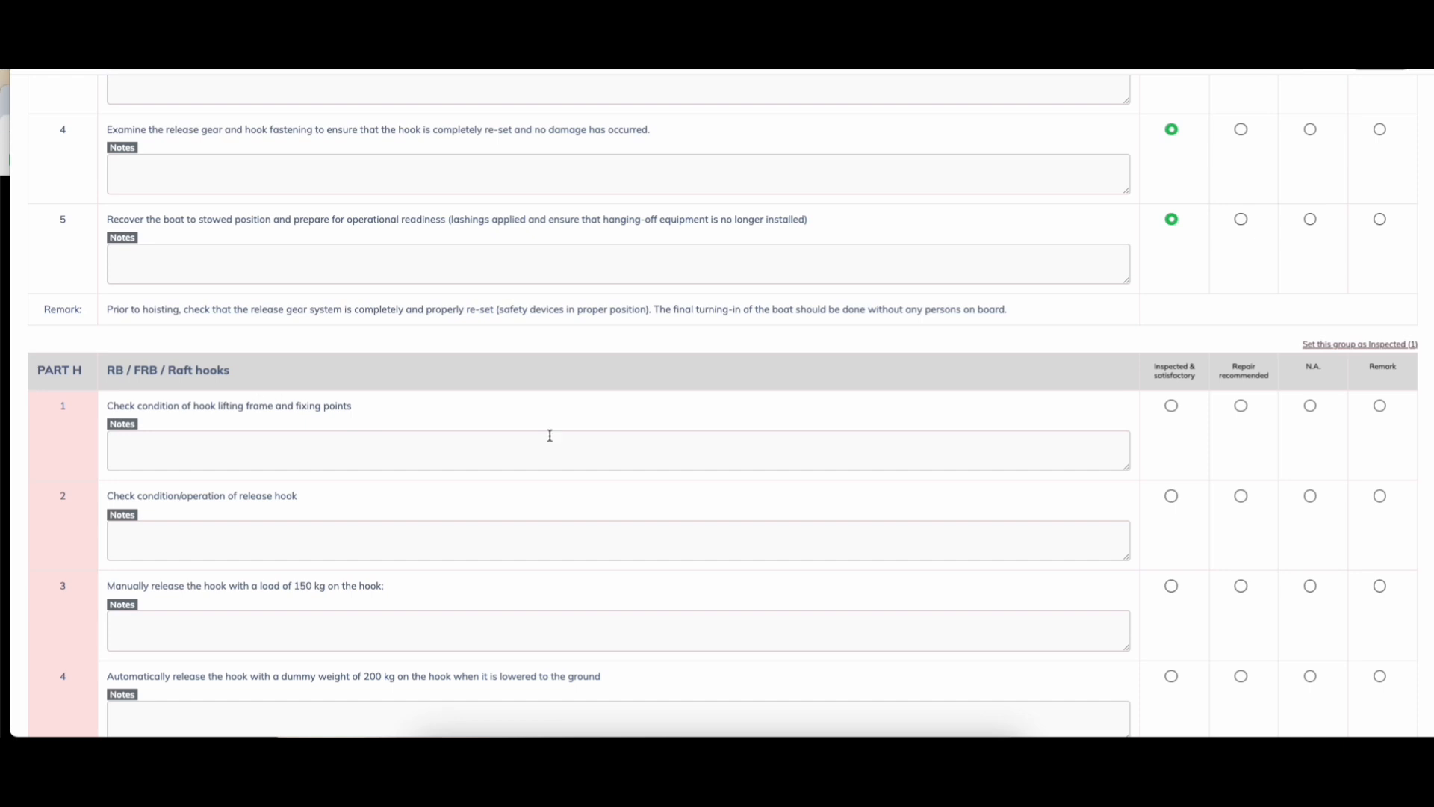
scroll(150, 411, up, 1)
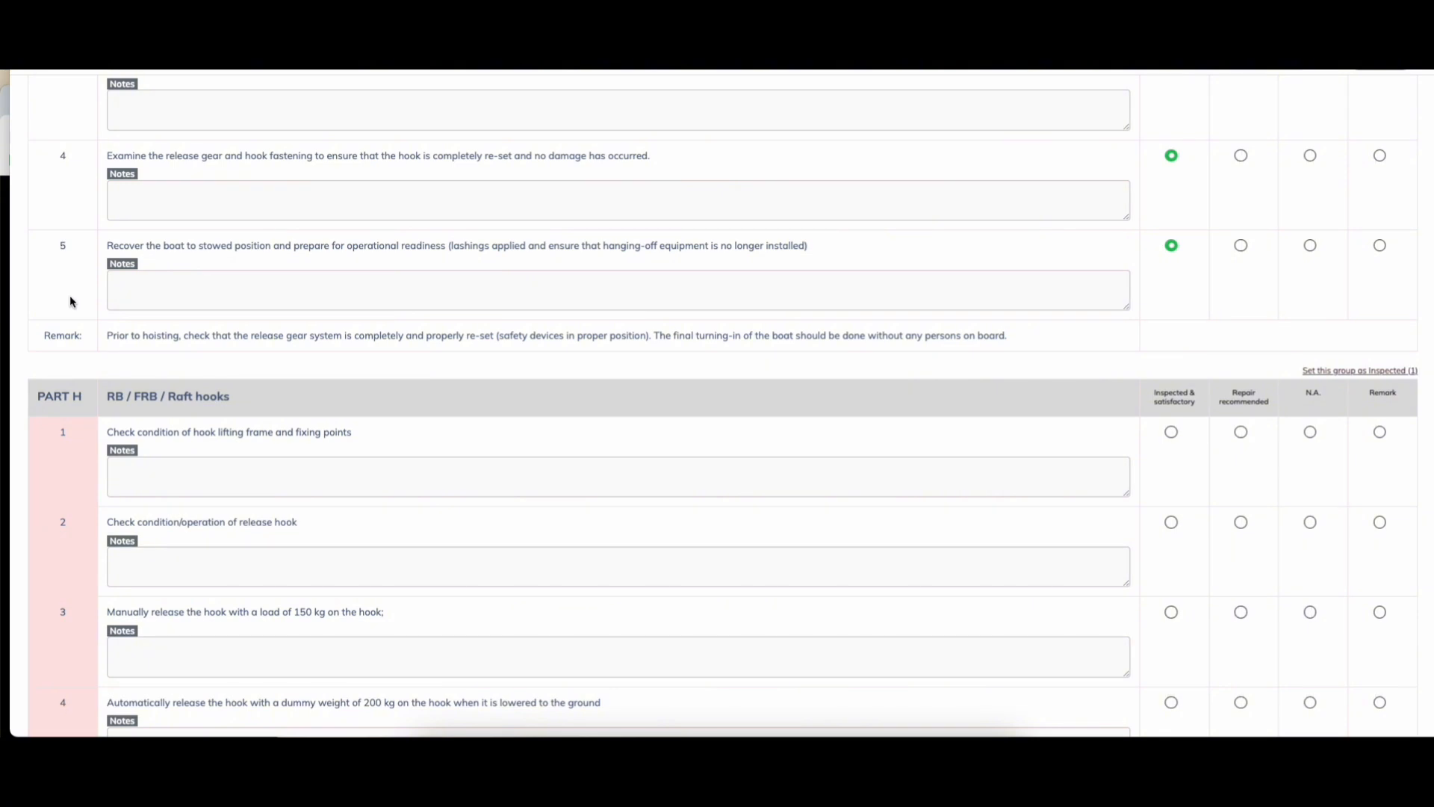
scroll(71, 301, down, 2)
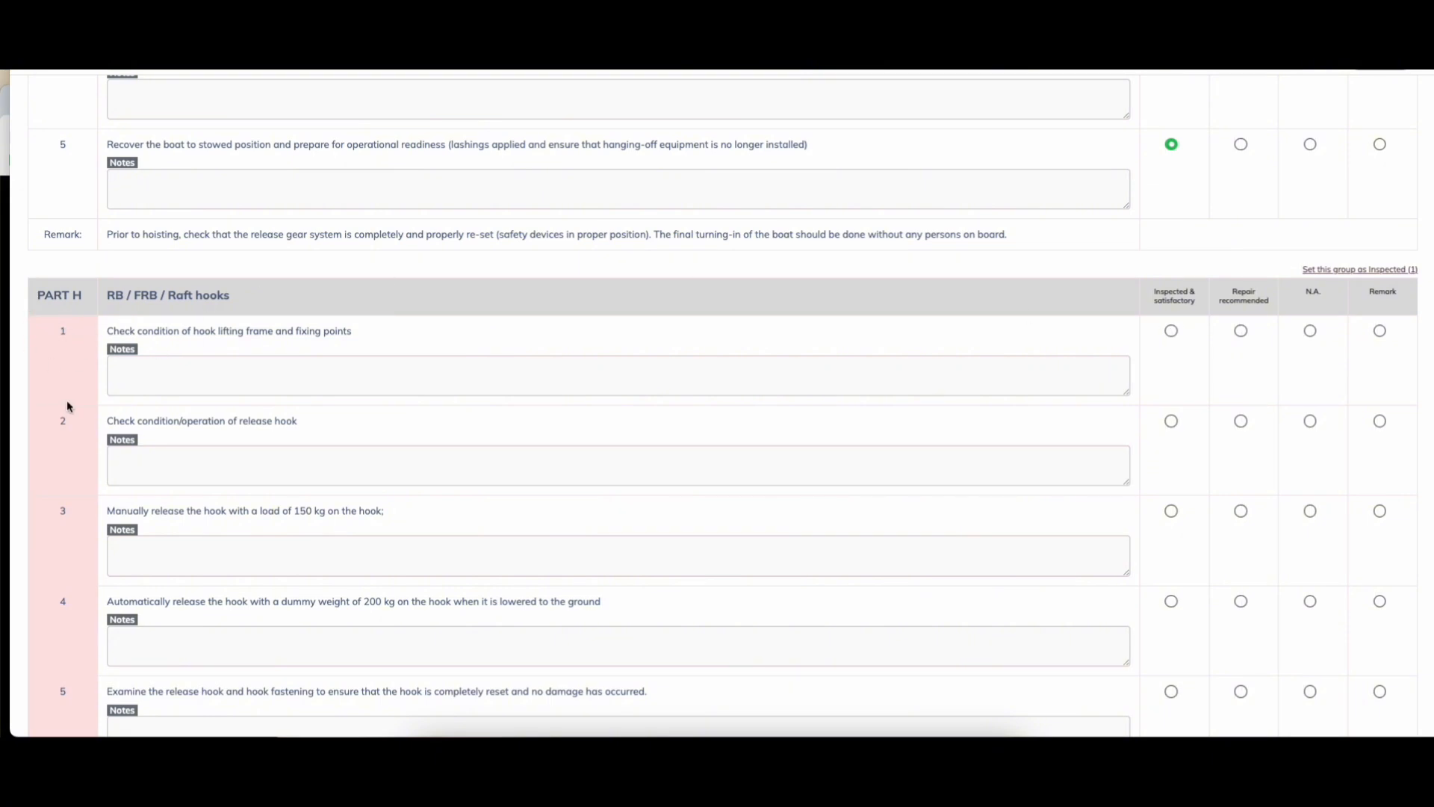
scroll(65, 402, down, 1)
scroll(52, 441, up, 2)
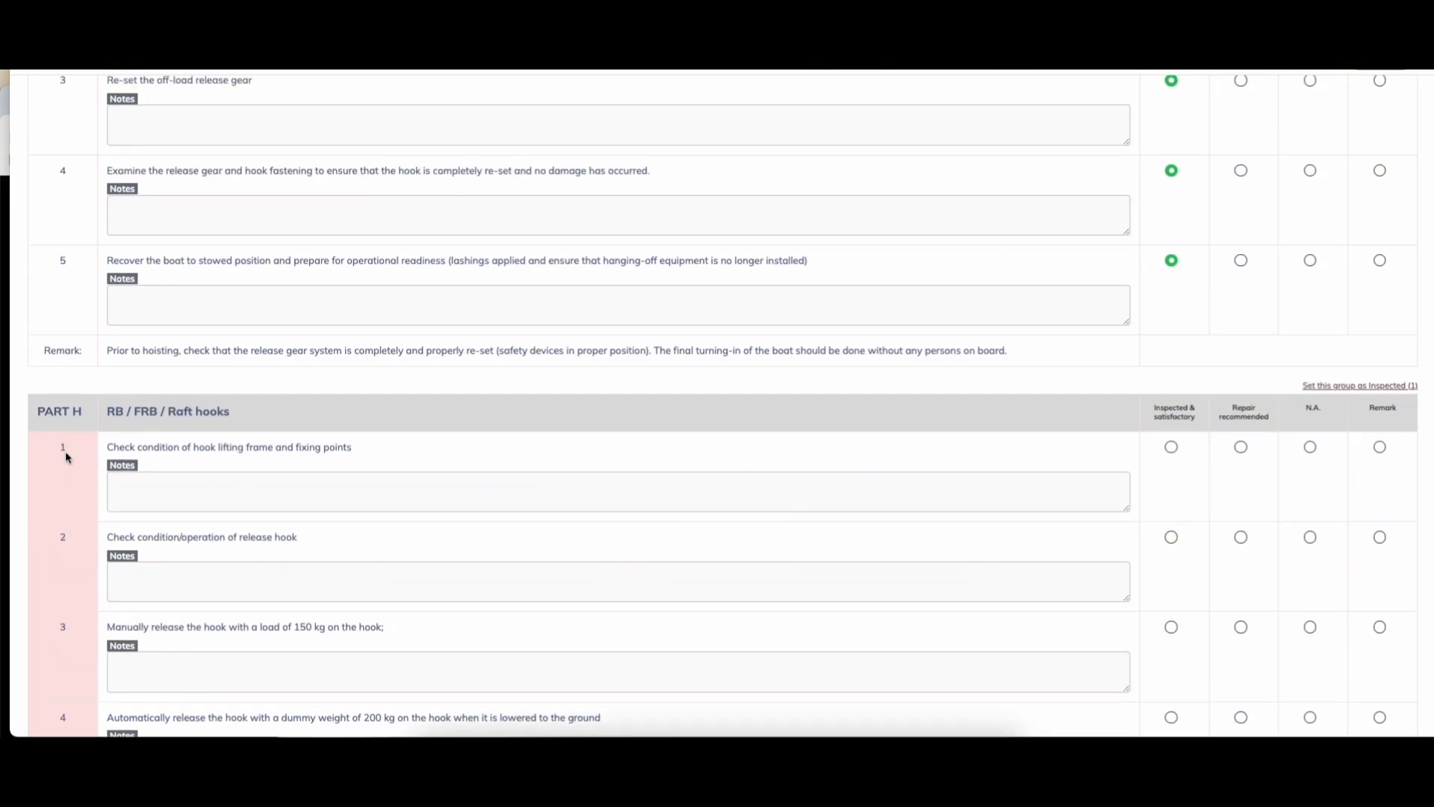
scroll(66, 457, up, 1)
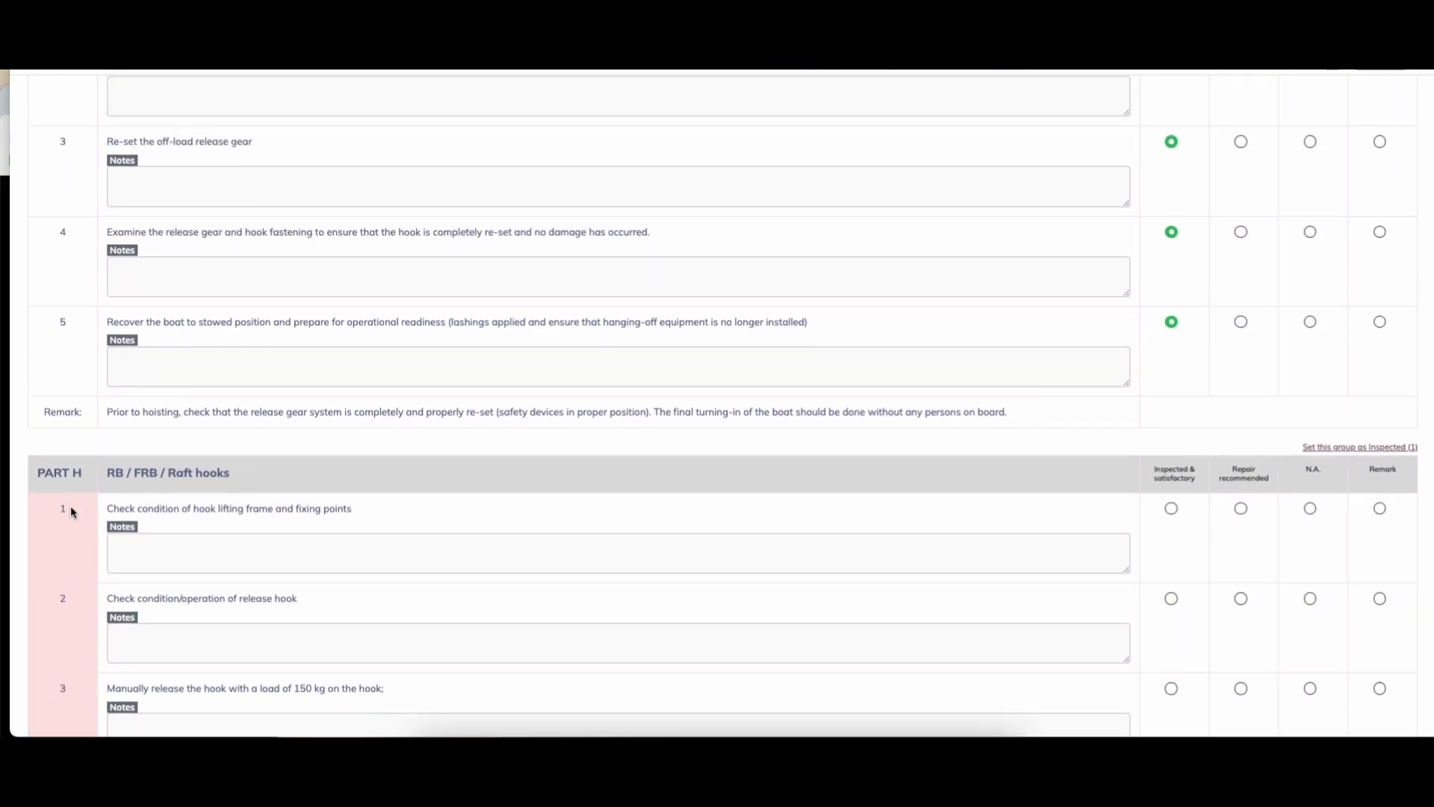
click(1172, 508)
scroll(247, 545, down, 1)
scroll(247, 545, down, 1)
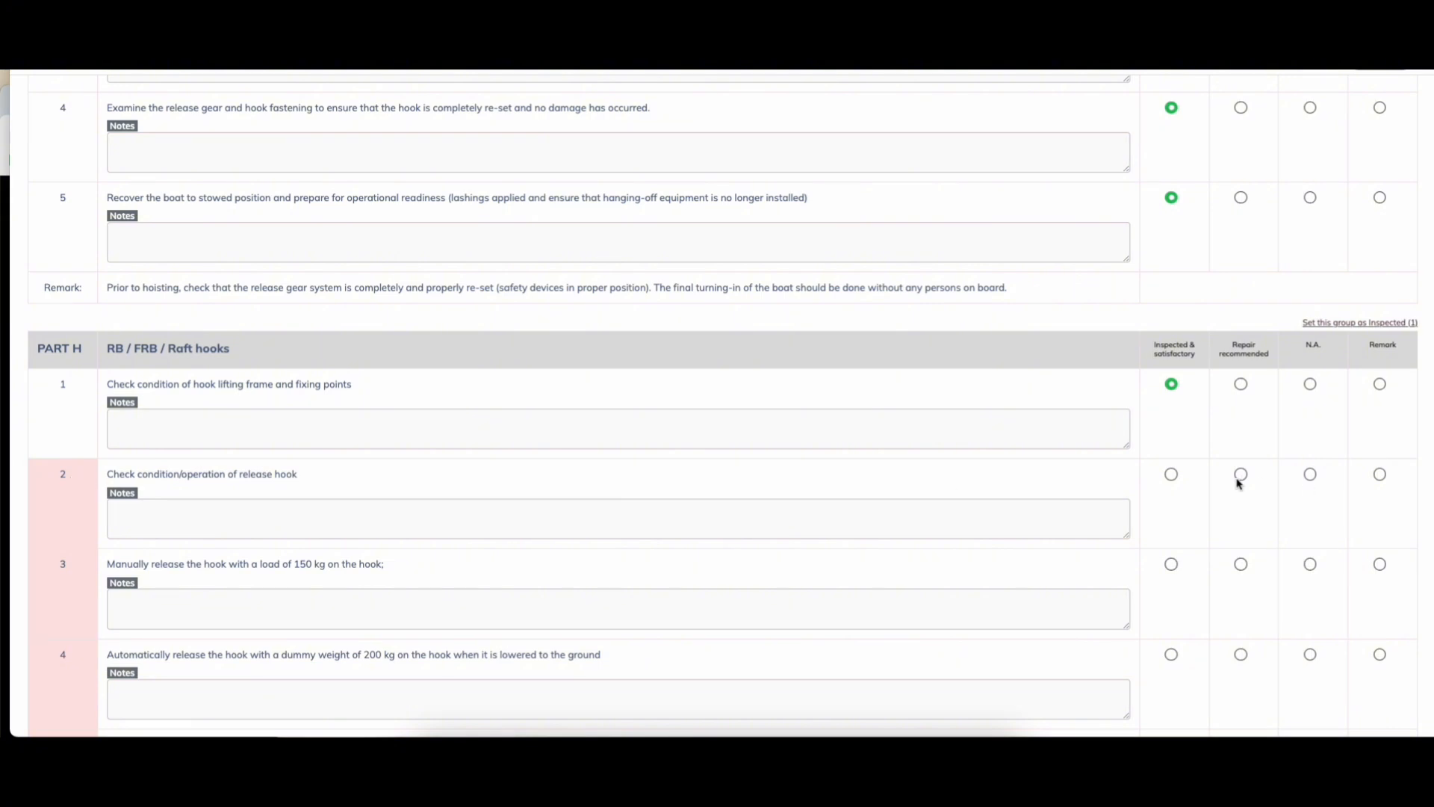
click(1172, 475)
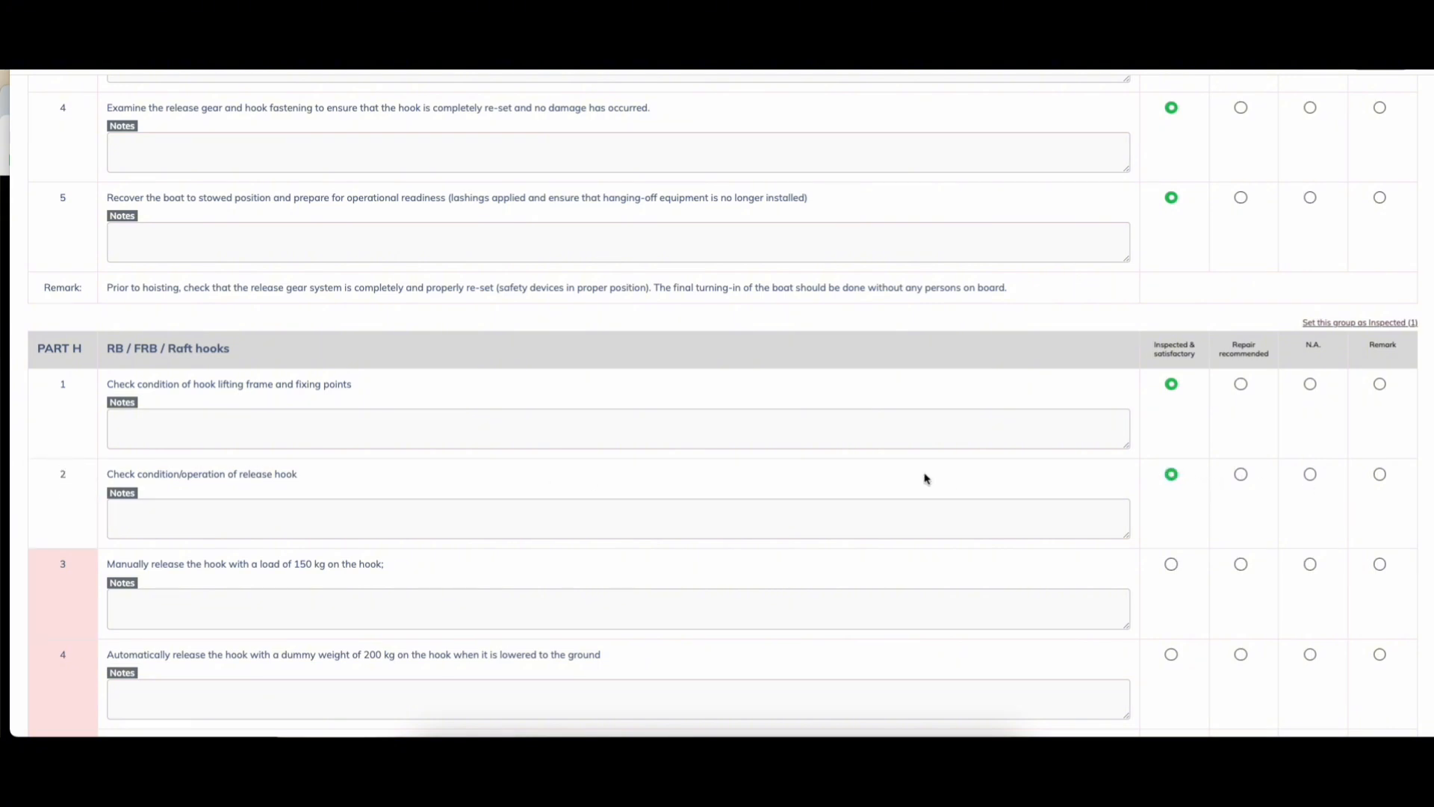
scroll(1335, 176, down, 4)
scroll(1337, 178, up, 2)
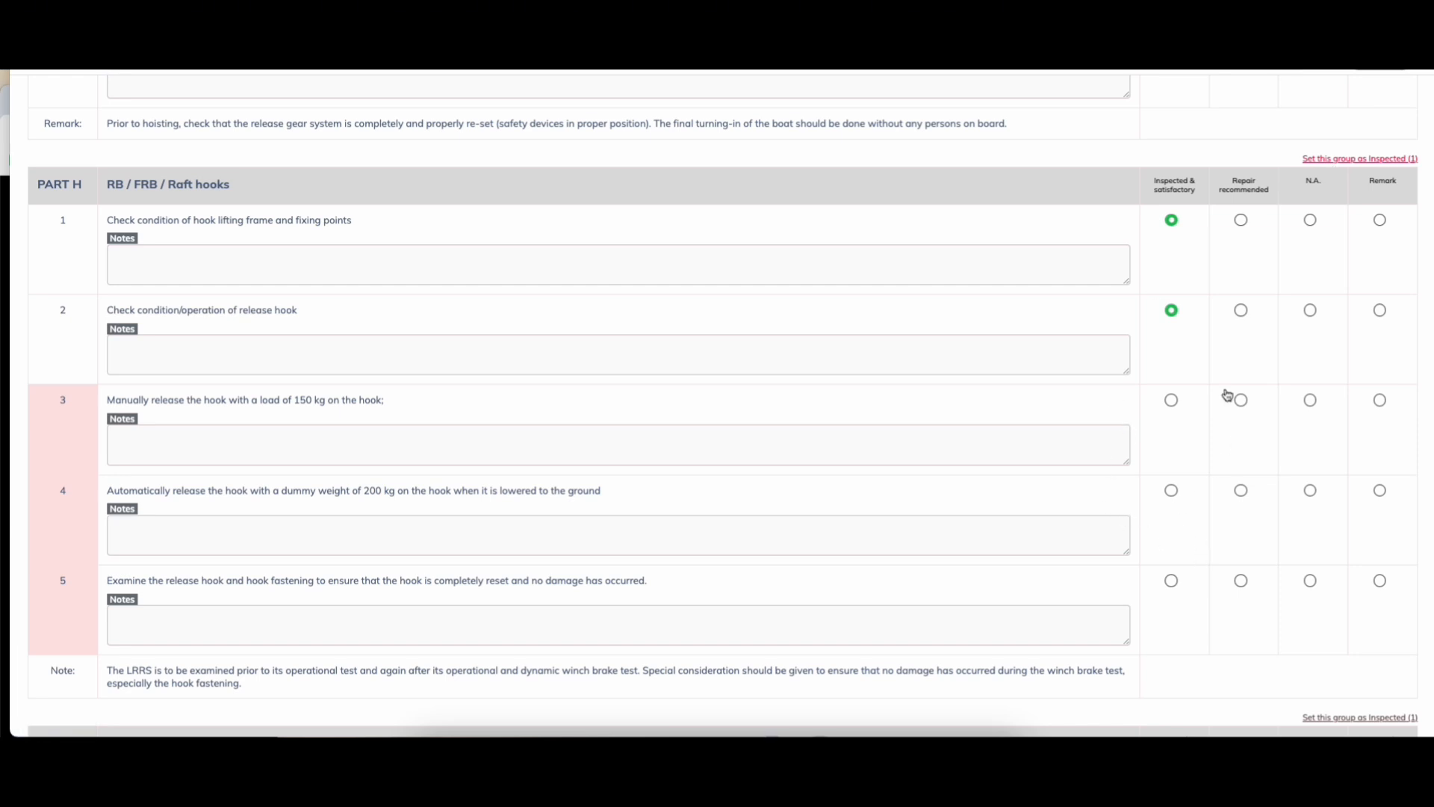
scroll(1196, 512, down, 6)
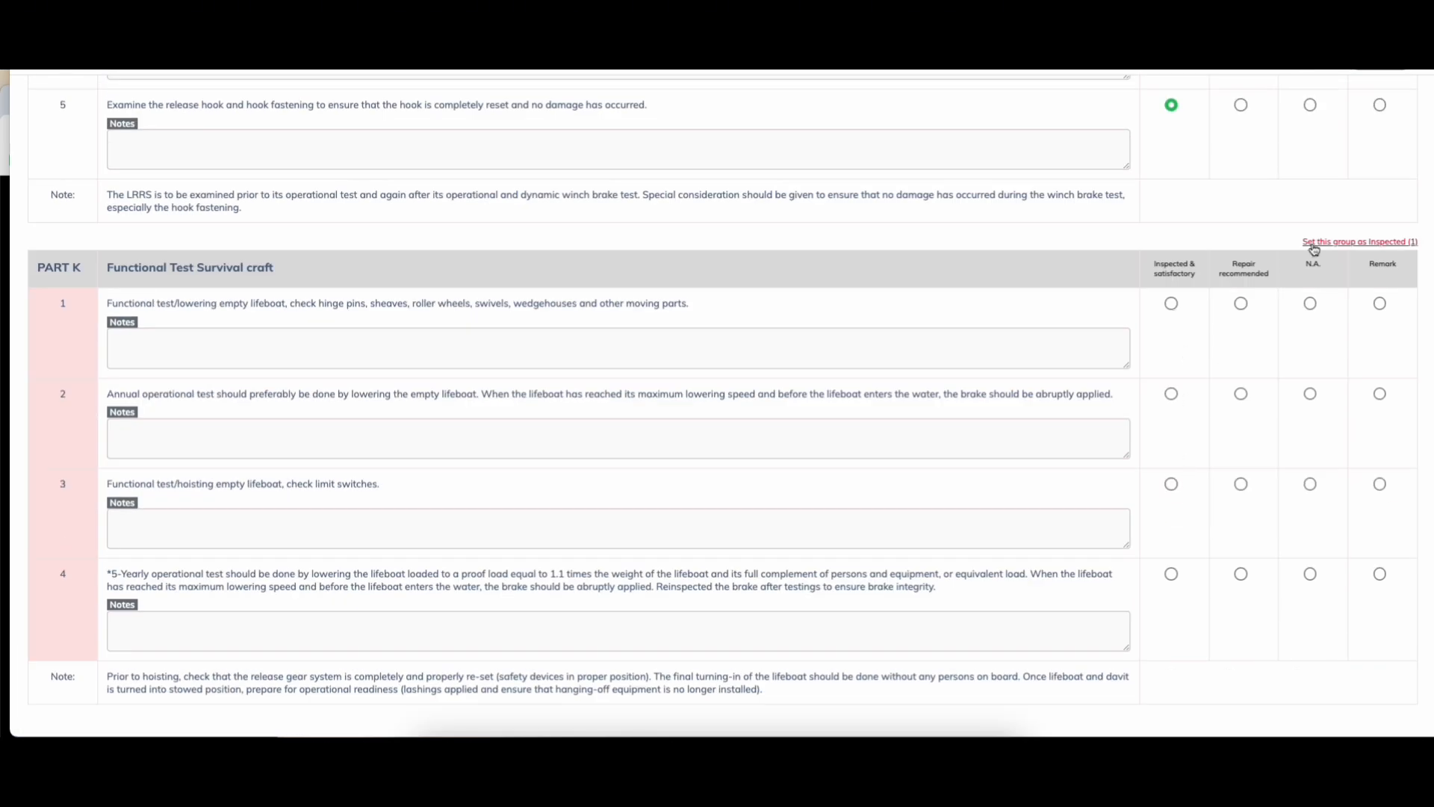
scroll(1180, 481, down, 2)
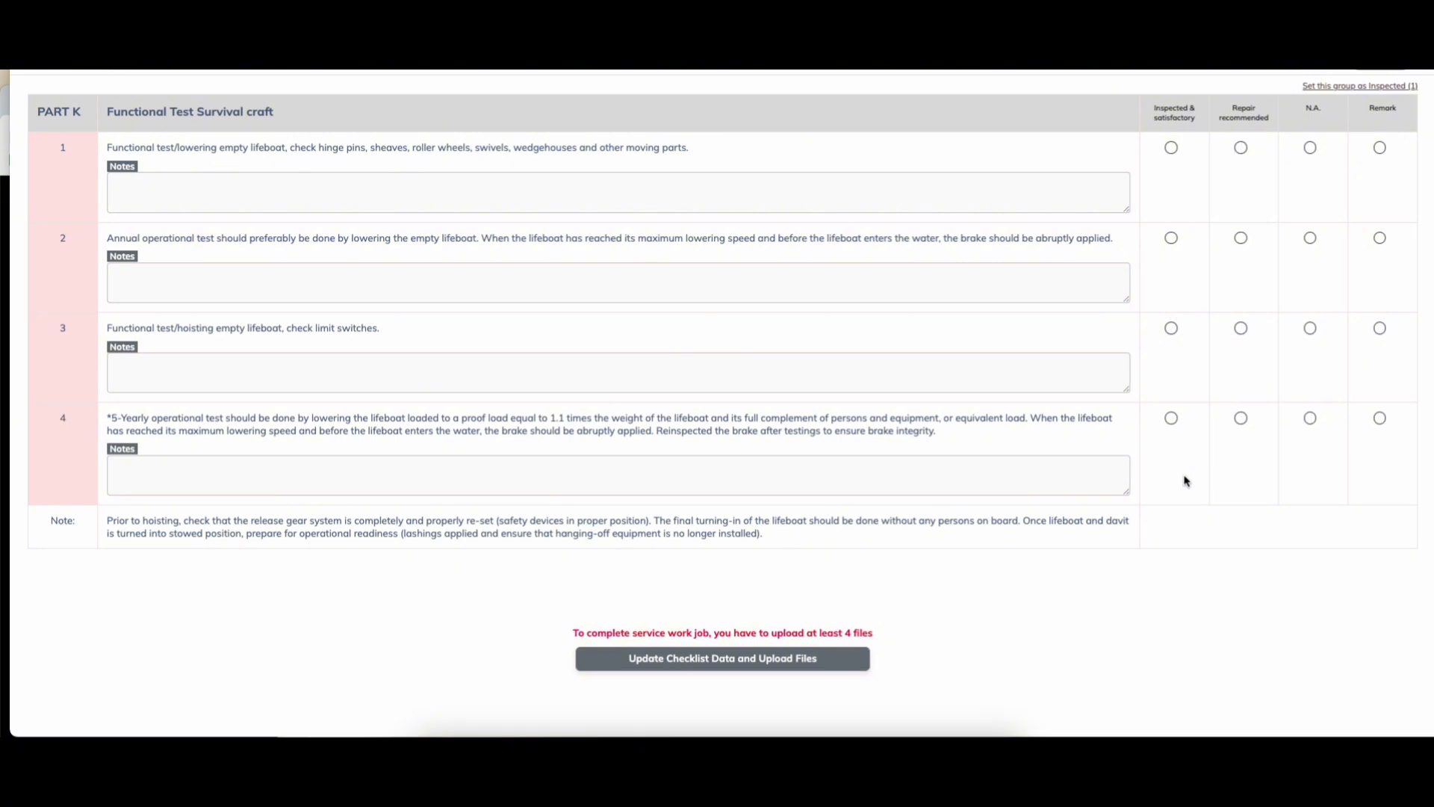
Step: Save the 04-2 checklist, upload BUMERANG, D-FIRE POMPEII, D-SAFE LADDER2 and D-FIRE ROPE, and finish the item
click(717, 661)
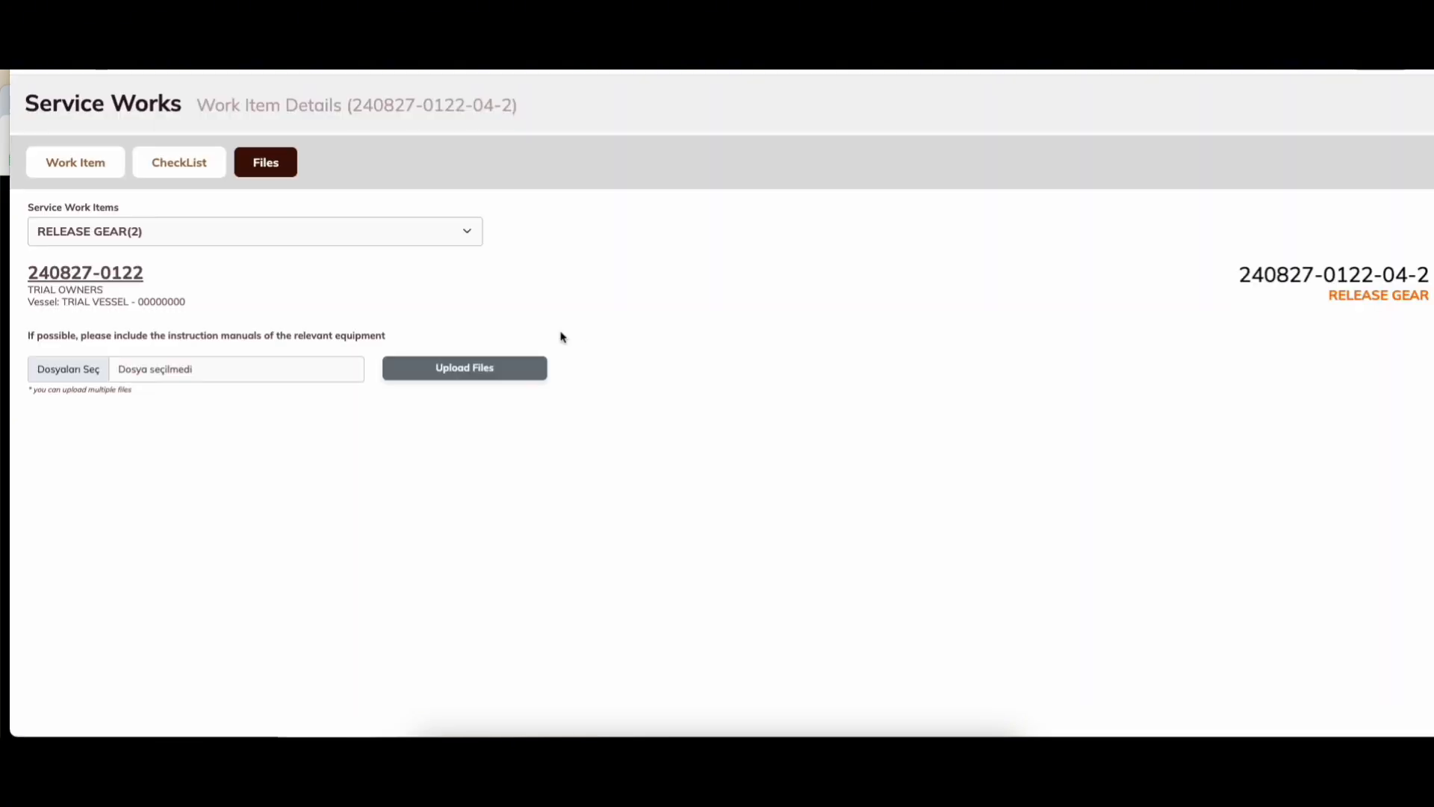
click(69, 369)
click(566, 298)
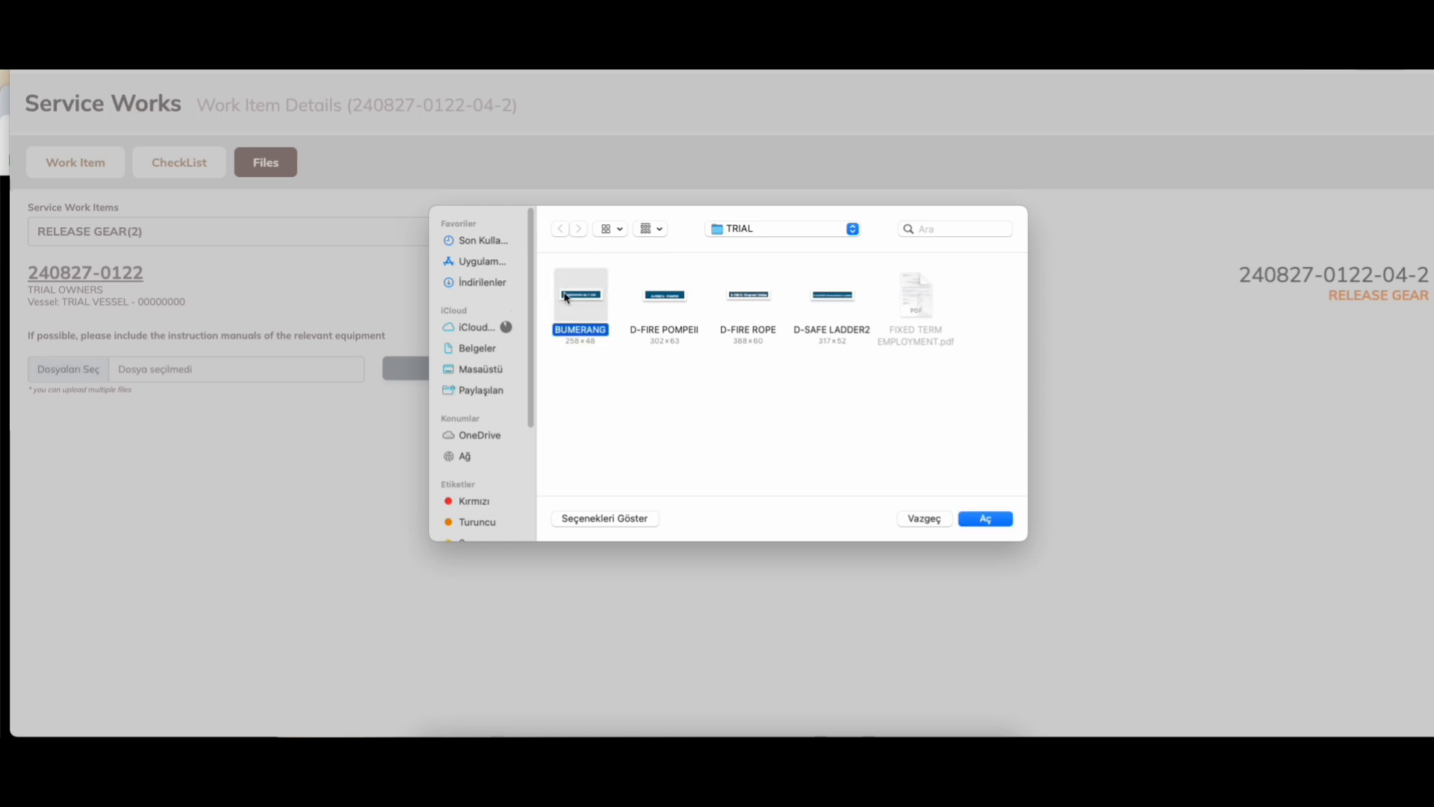
super+click(672, 293)
super+click(812, 294)
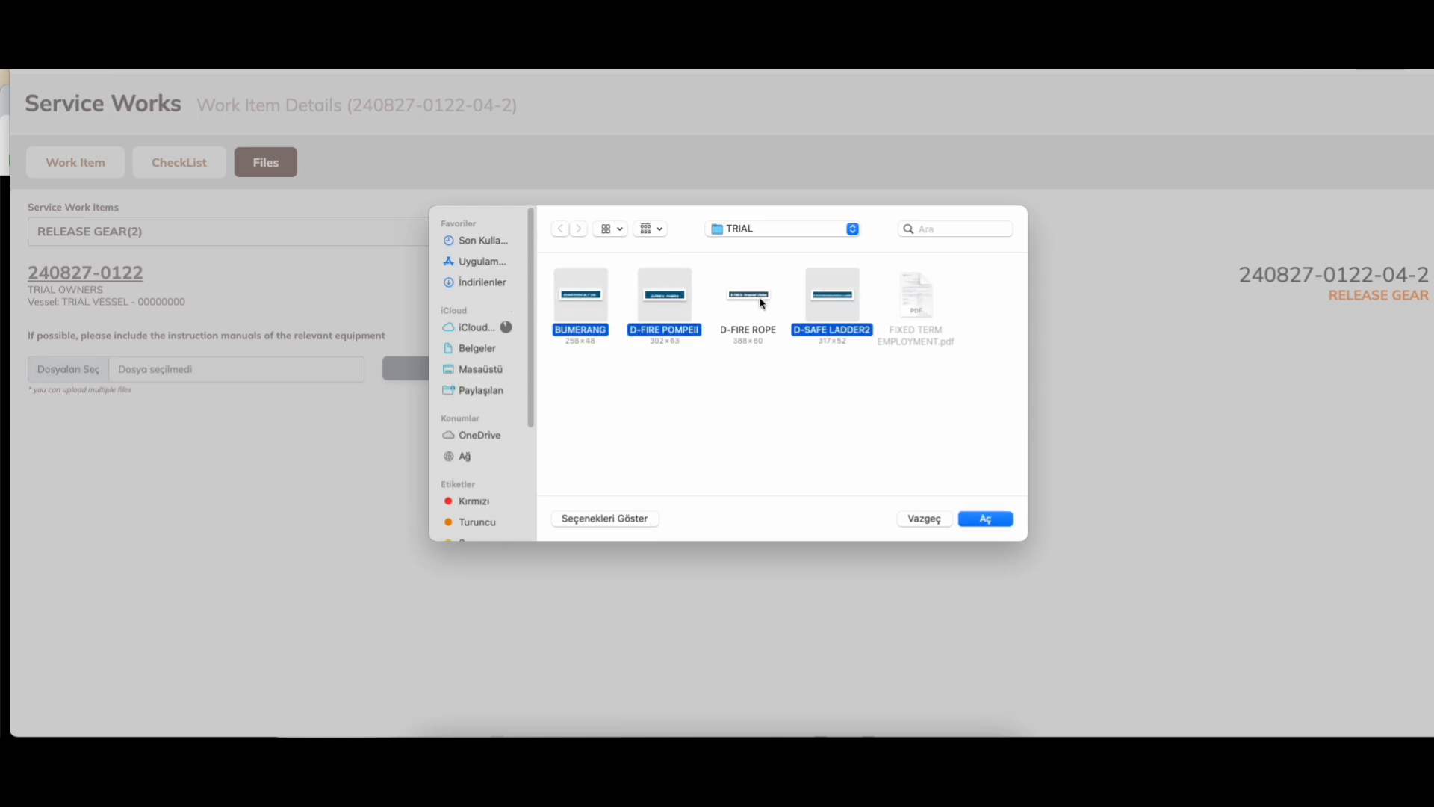
super+click(759, 300)
click(971, 515)
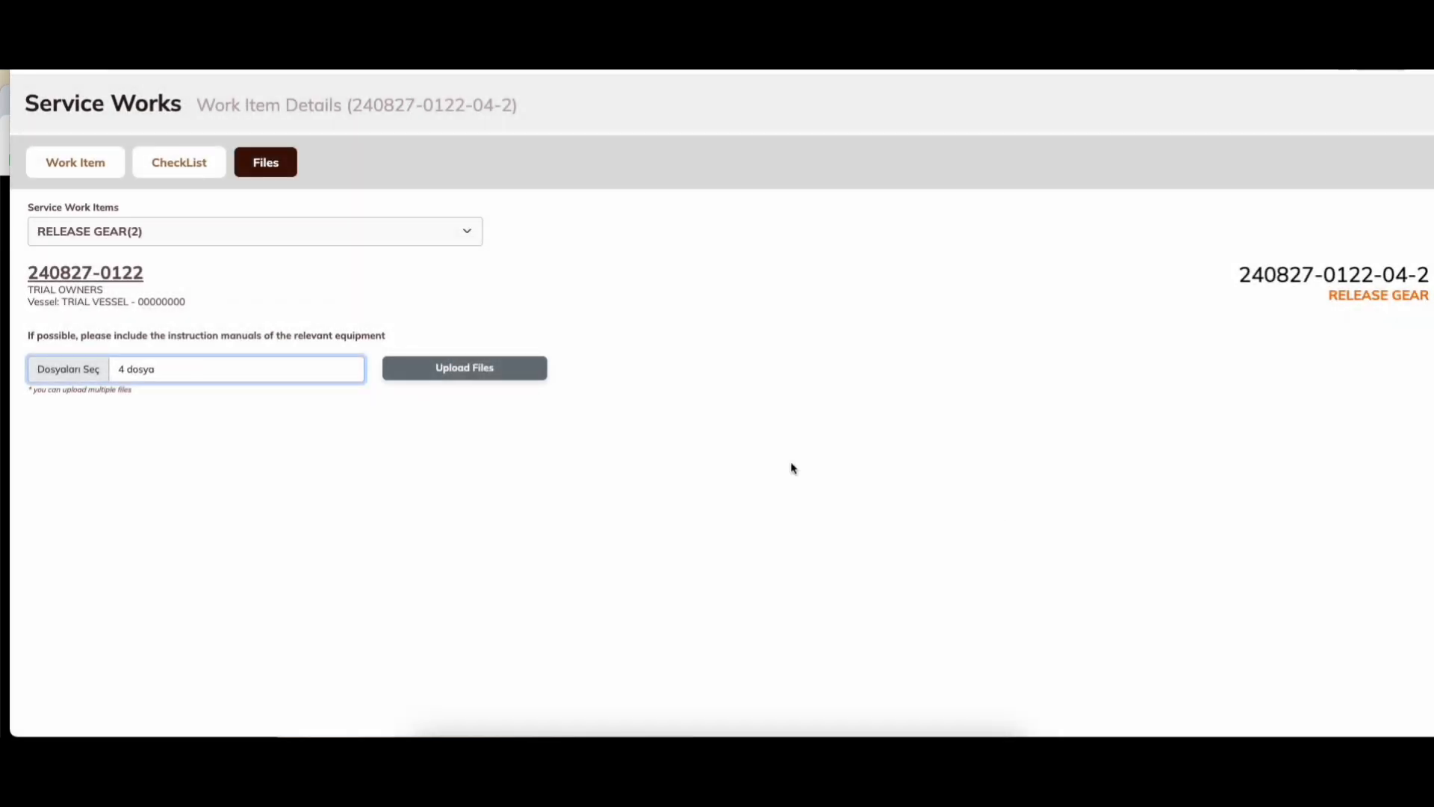
click(475, 369)
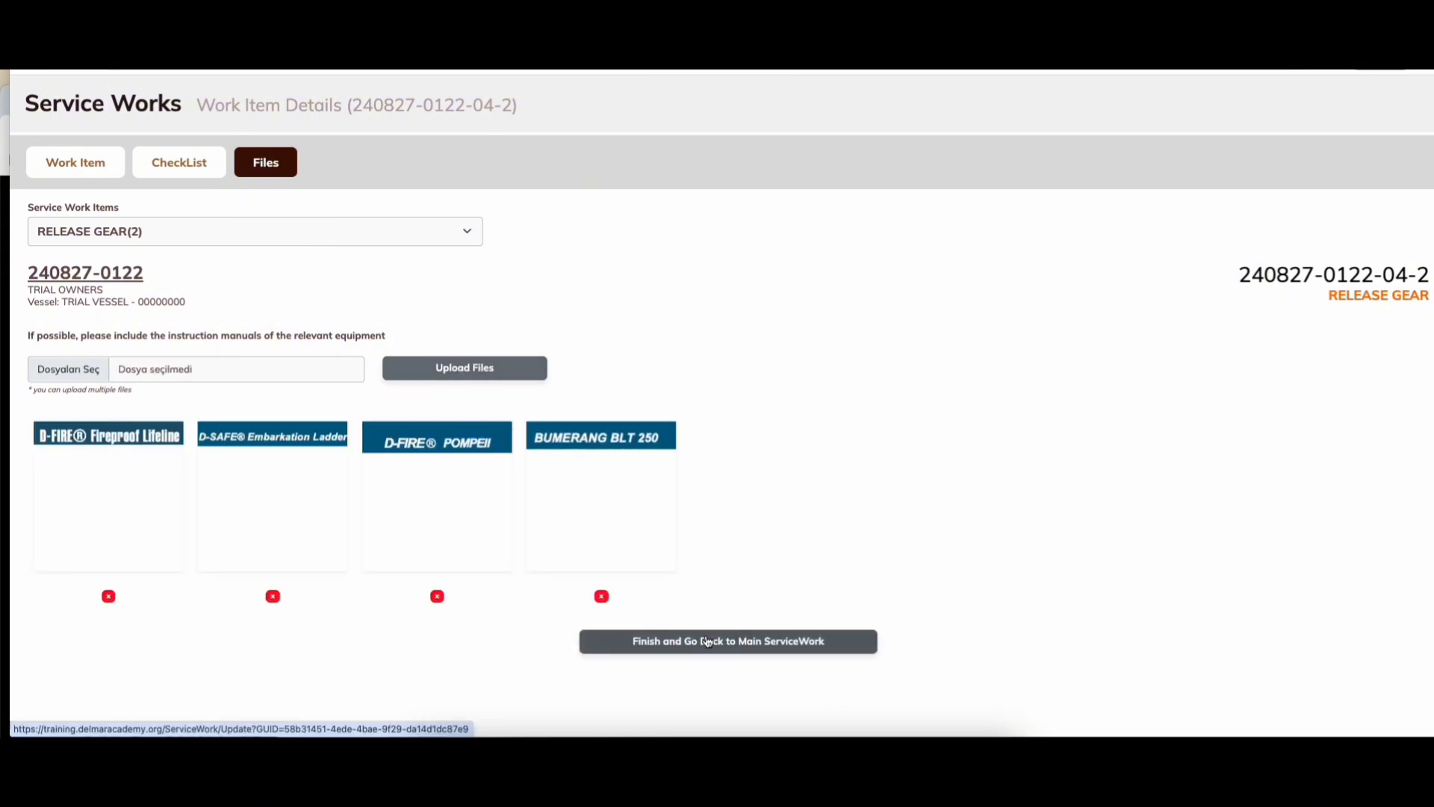
click(708, 642)
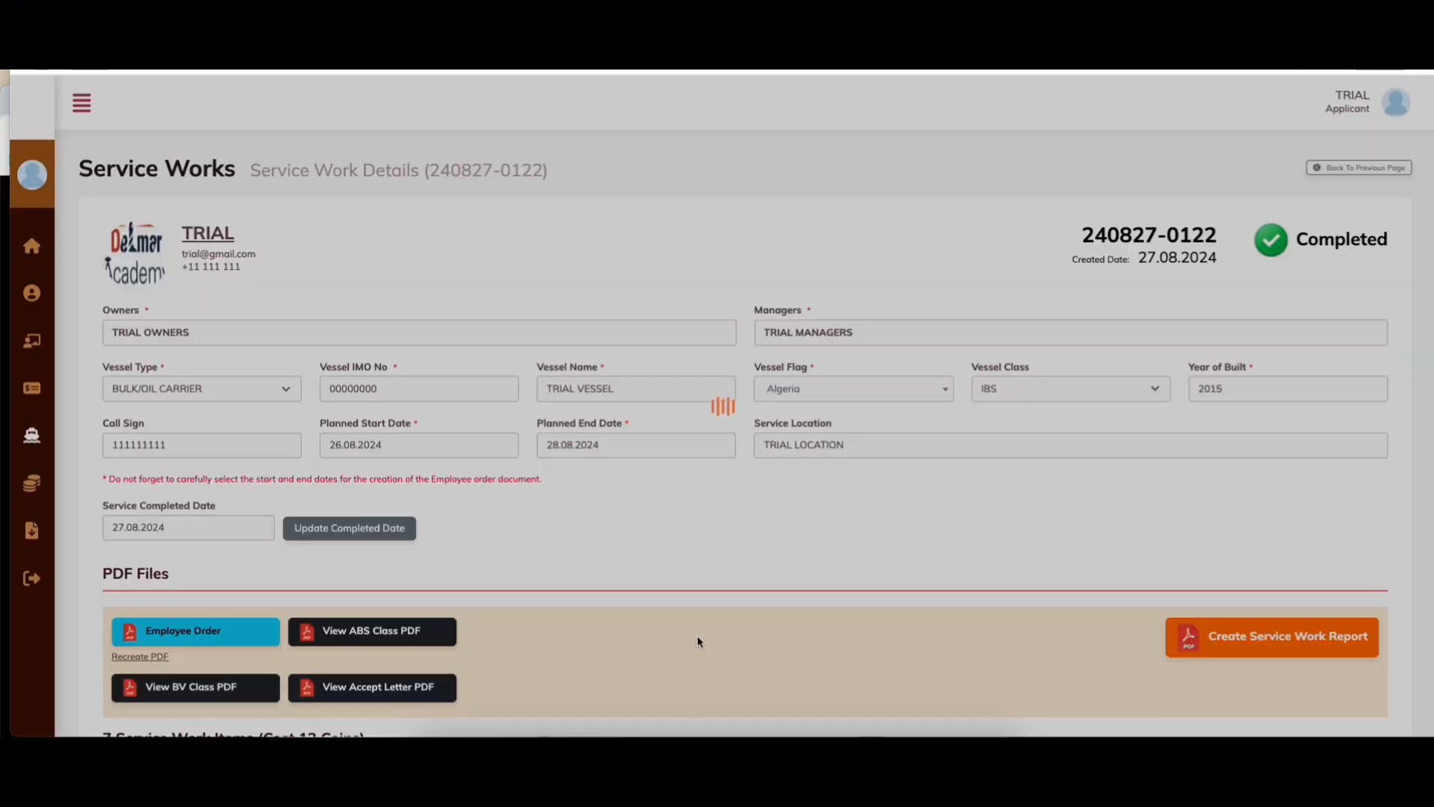
scroll(692, 635, down, 7)
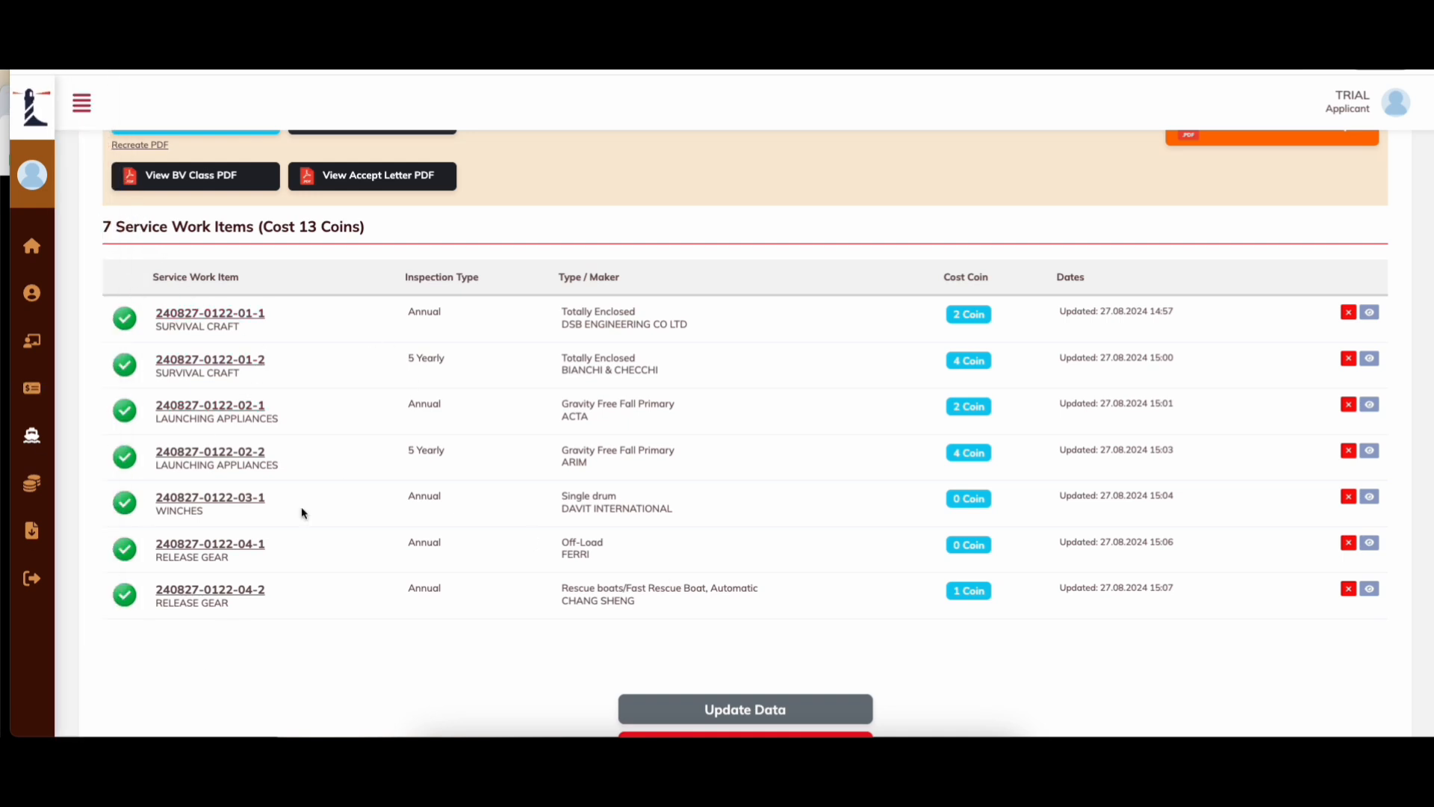
scroll(897, 568, up, 3)
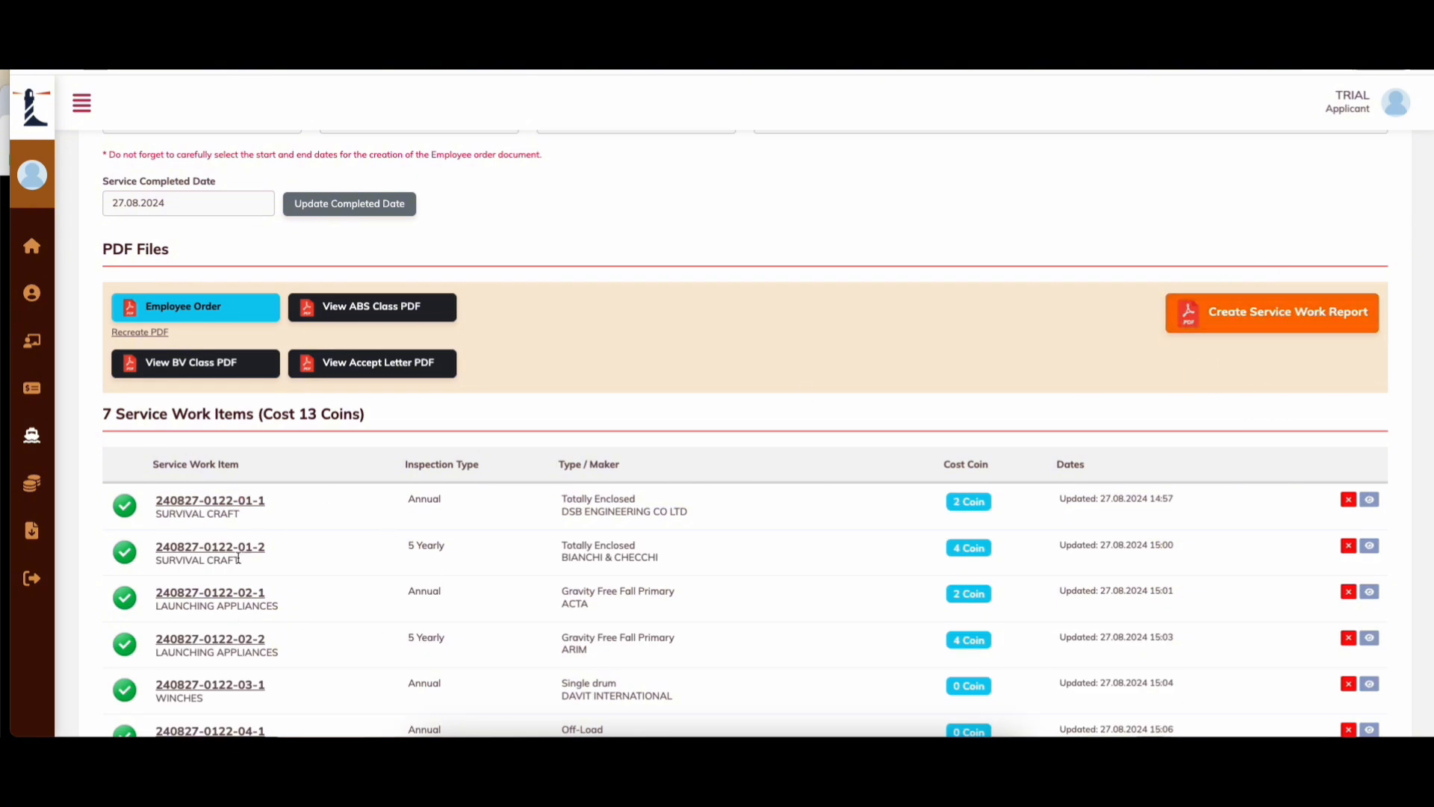
scroll(184, 518, down, 1)
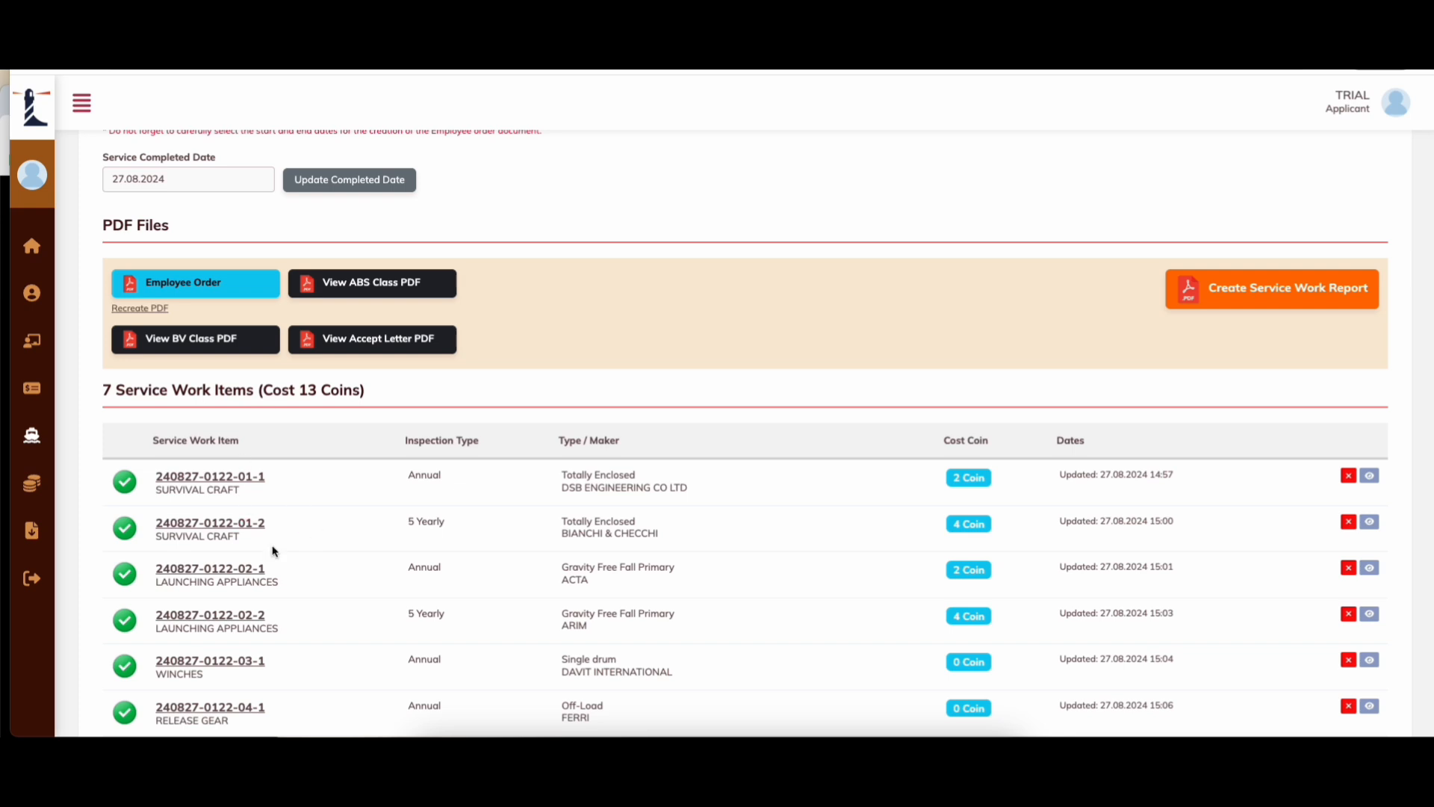
scroll(496, 561, down, 3)
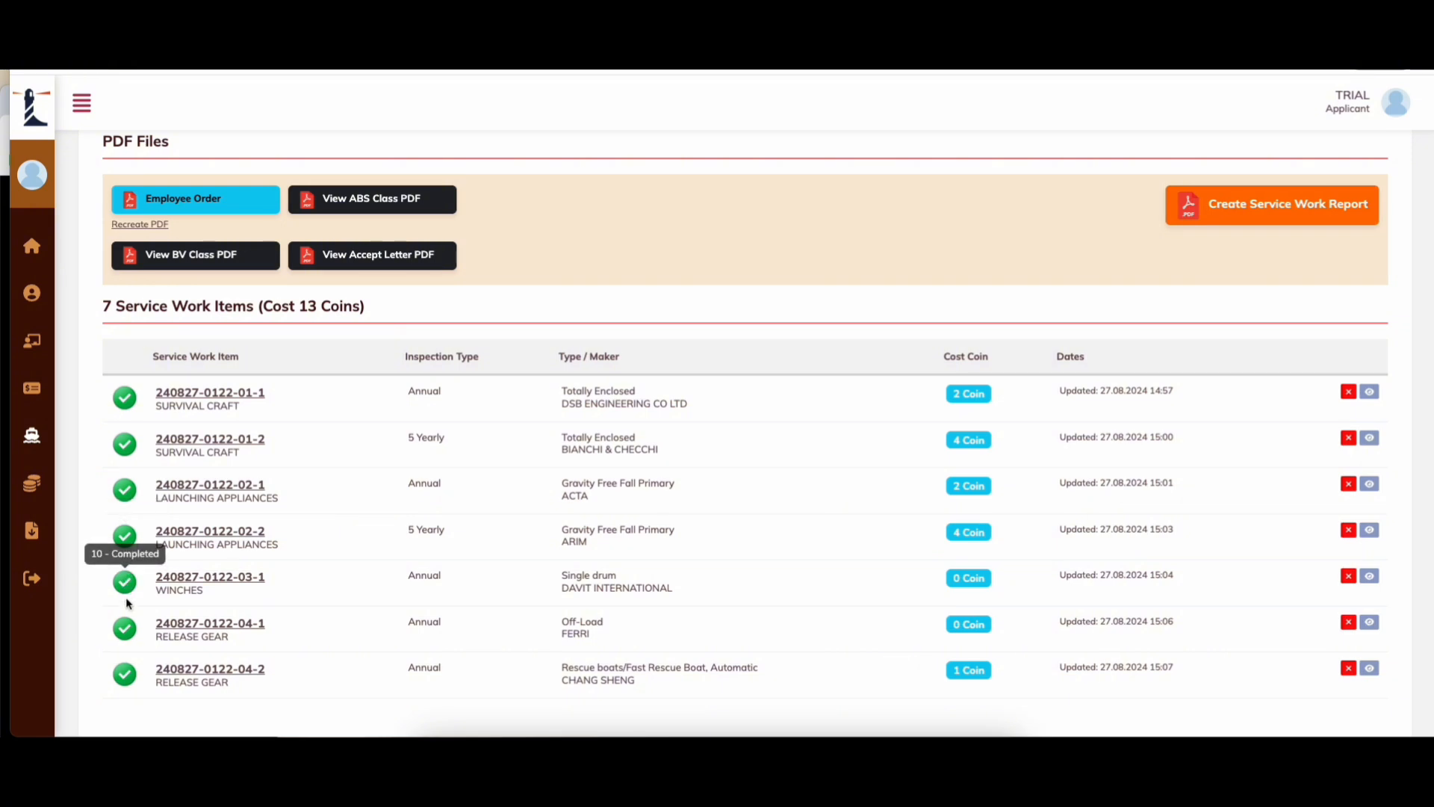
scroll(704, 491, up, 3)
scroll(704, 490, up, 3)
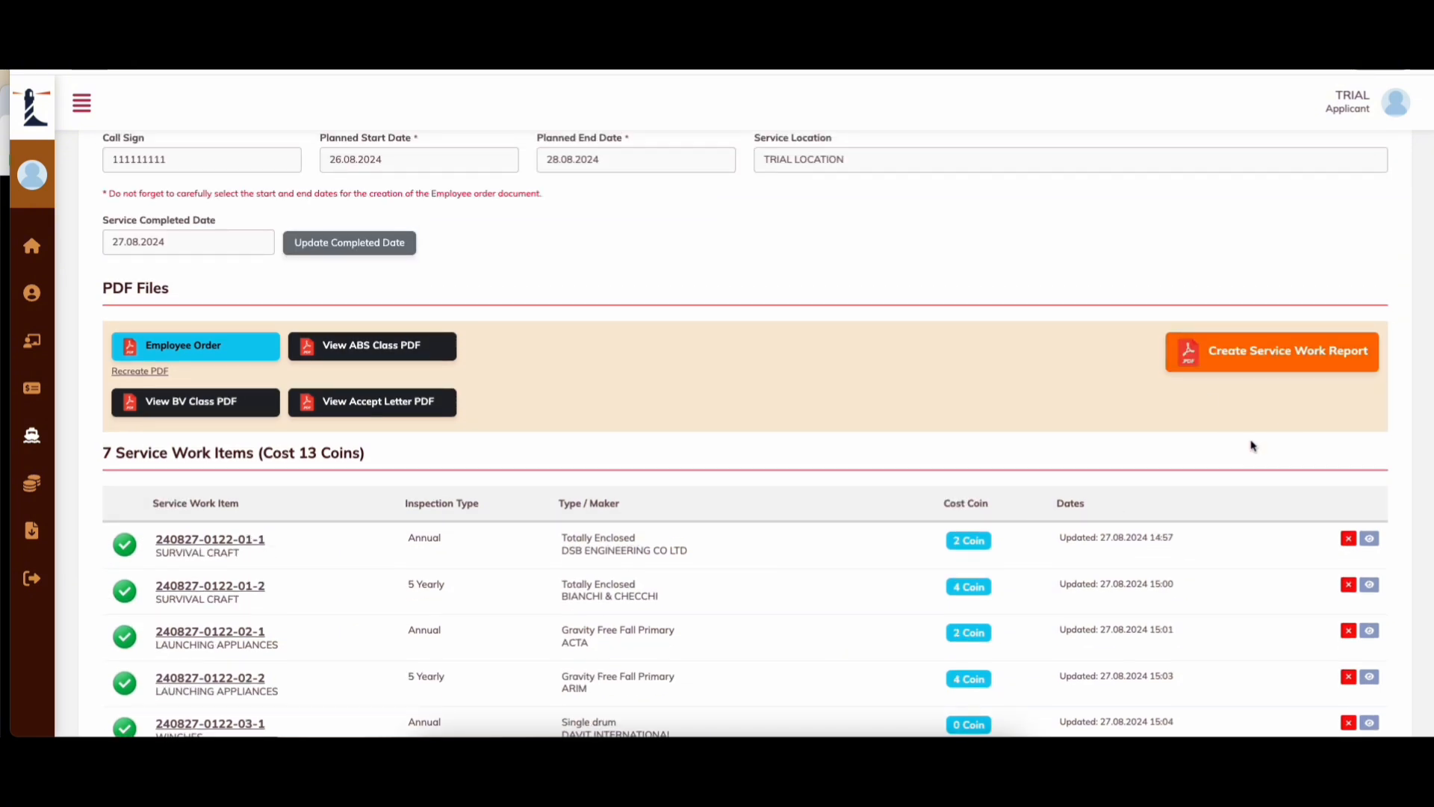
click(1319, 361)
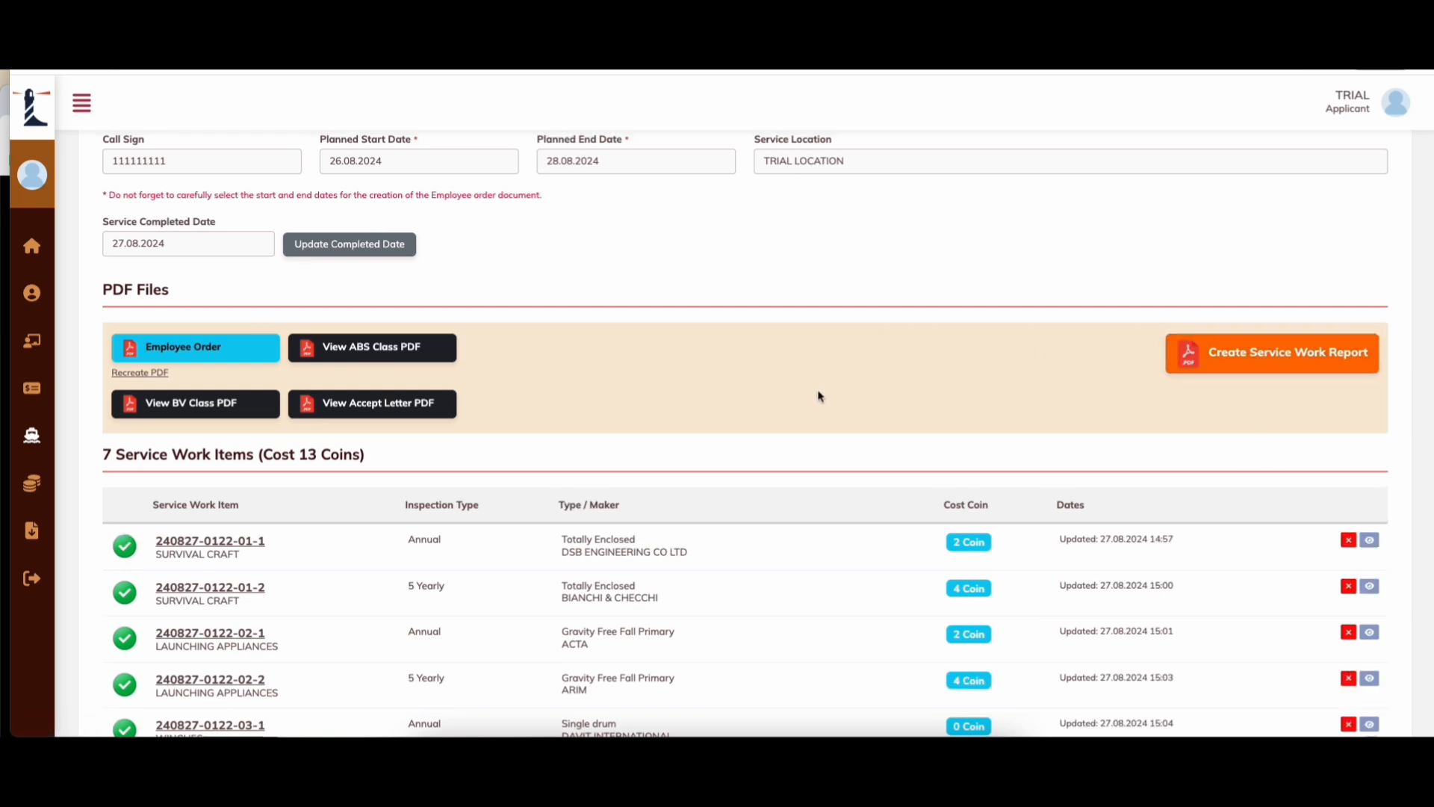
scroll(814, 398, up, 1)
scroll(1028, 371, up, 3)
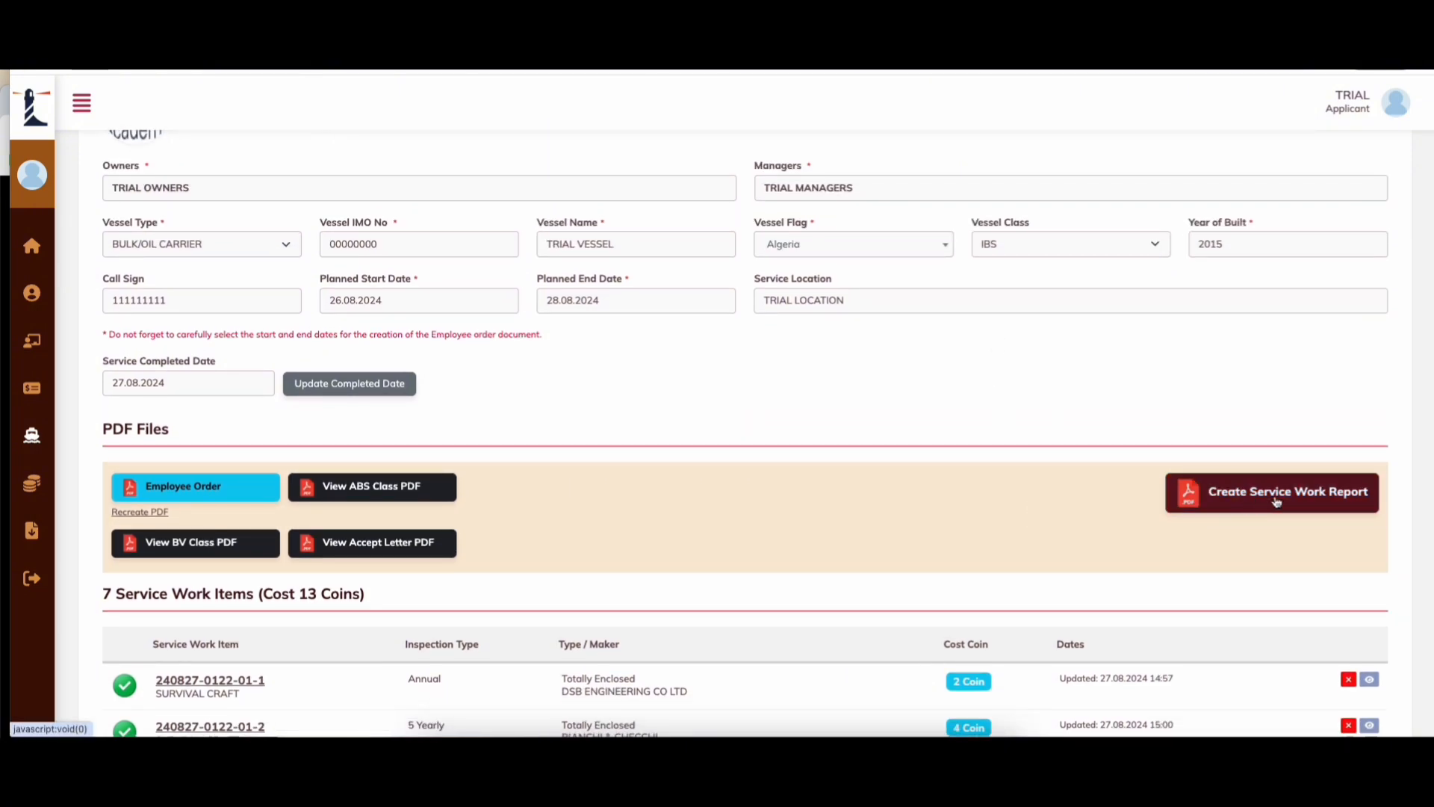
Step: Confirm the 24 available coins cover the 13 required, then create the service work report PDF
click(1277, 501)
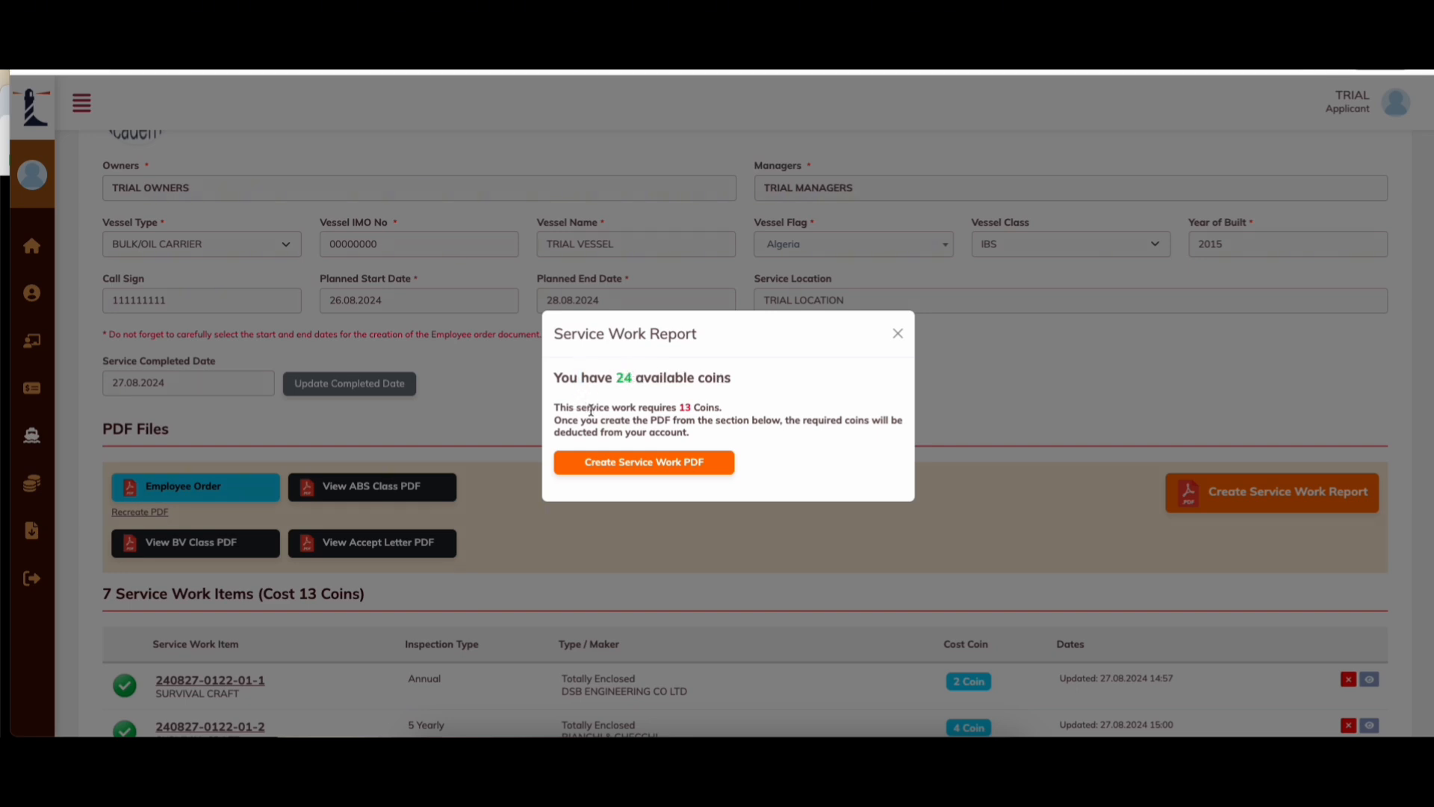
drag(591, 410, 700, 406)
drag(619, 378, 699, 379)
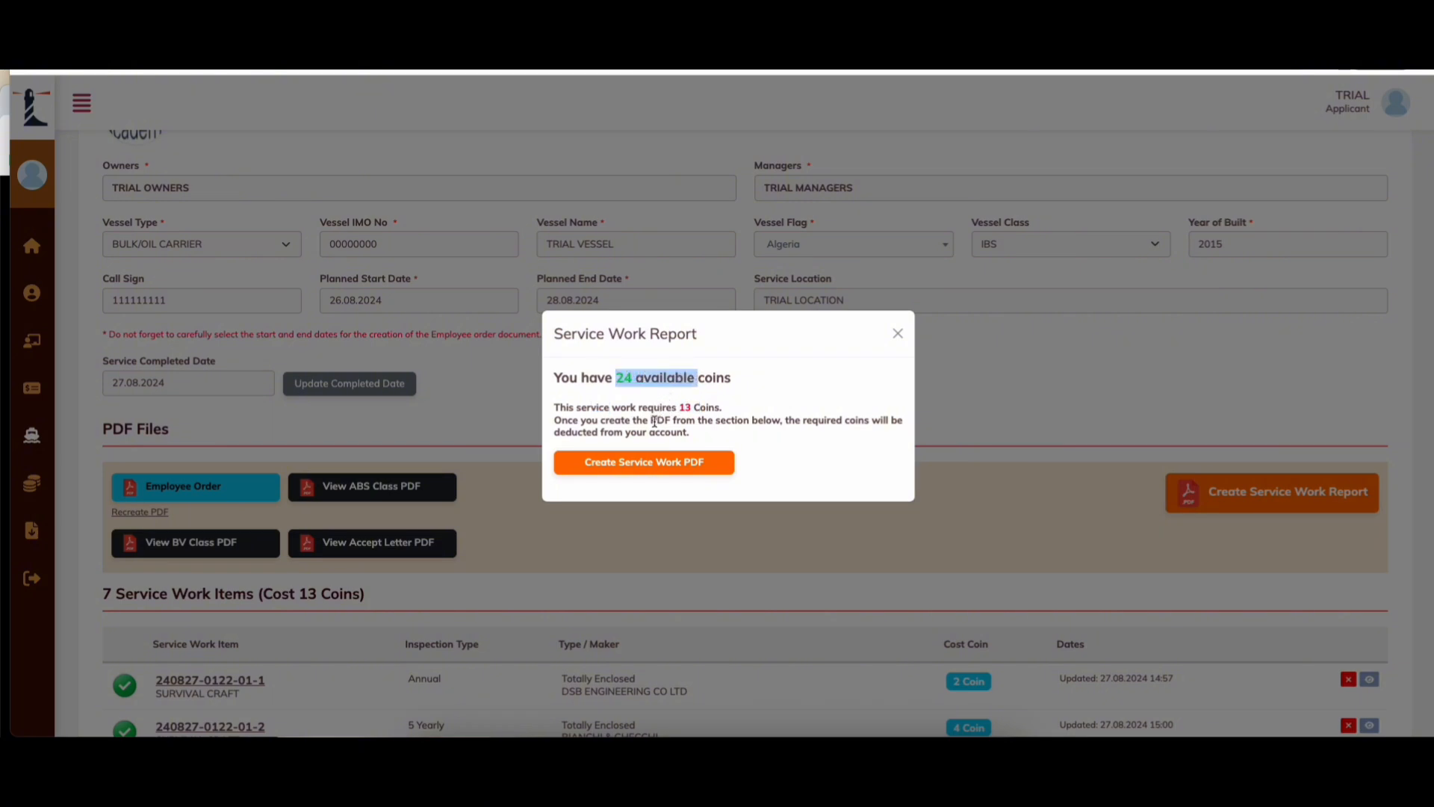
click(654, 422)
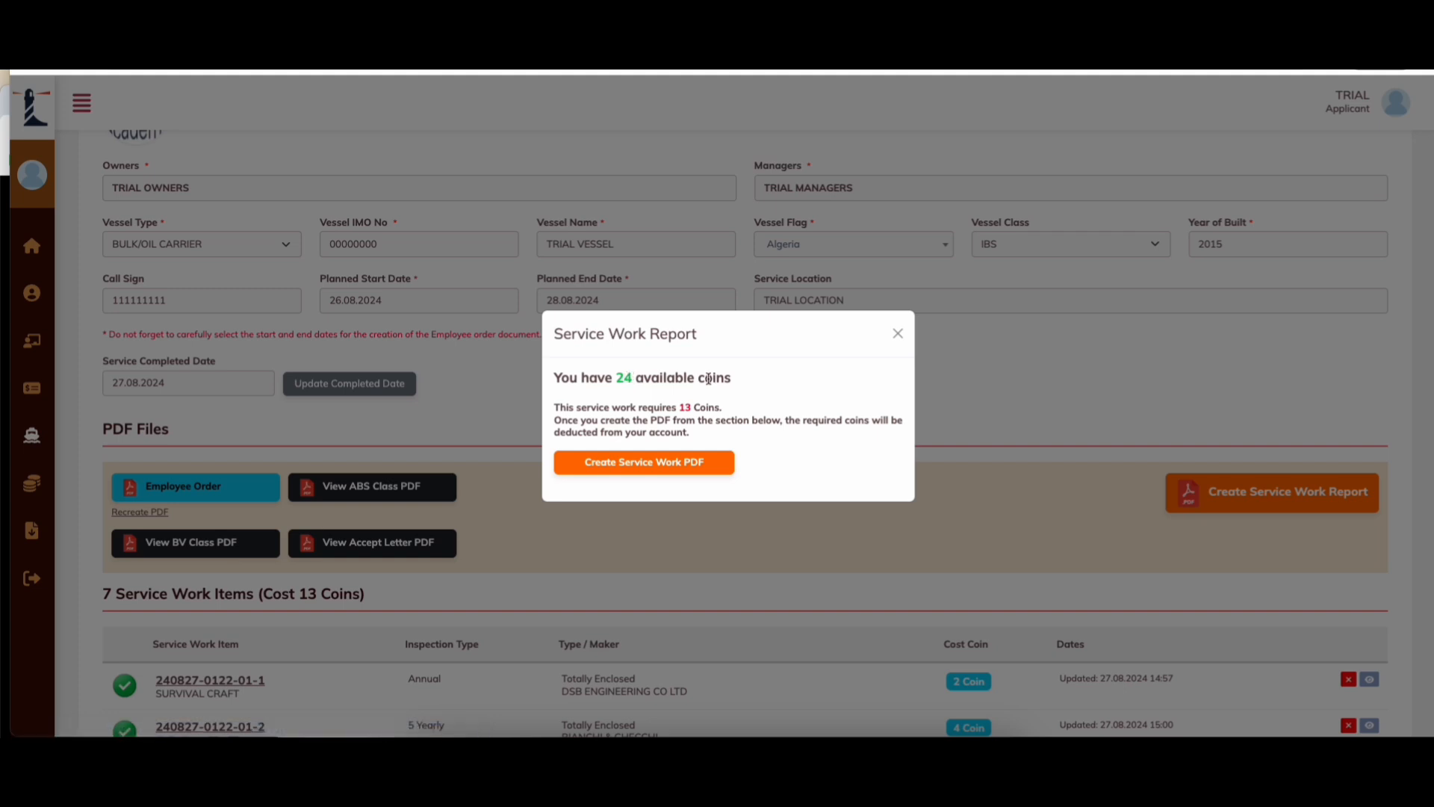
drag(706, 407, 651, 405)
drag(561, 427, 679, 430)
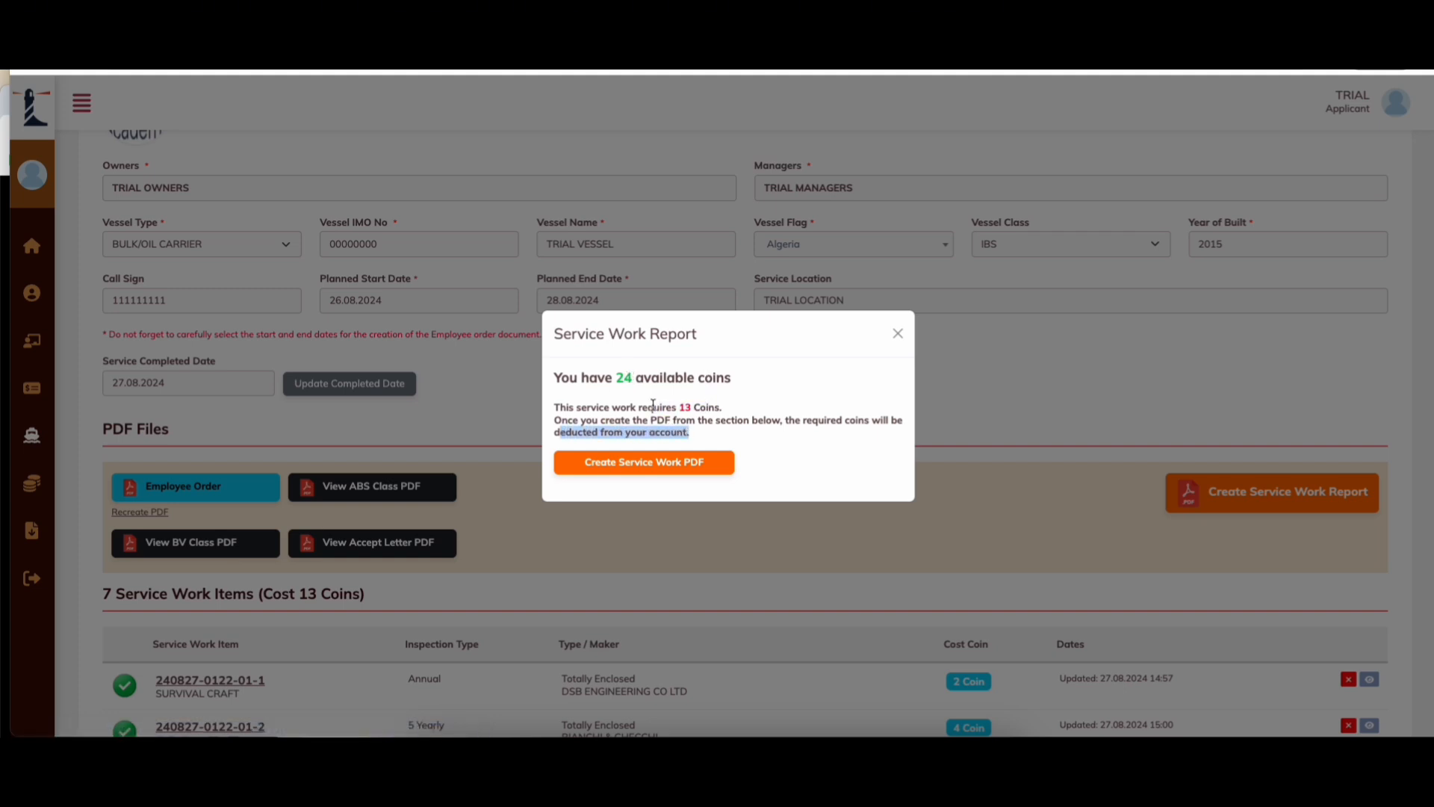
click(653, 404)
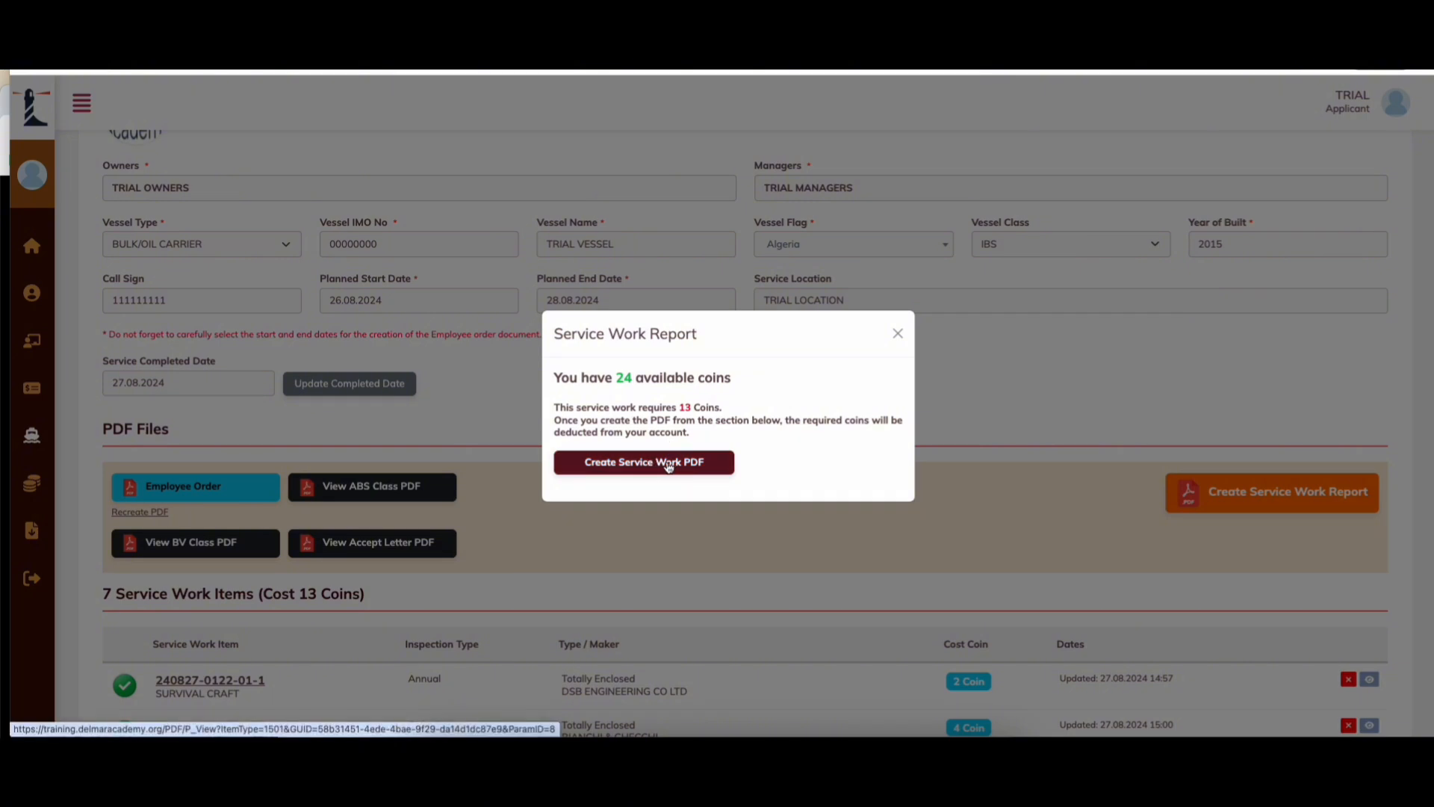
click(667, 463)
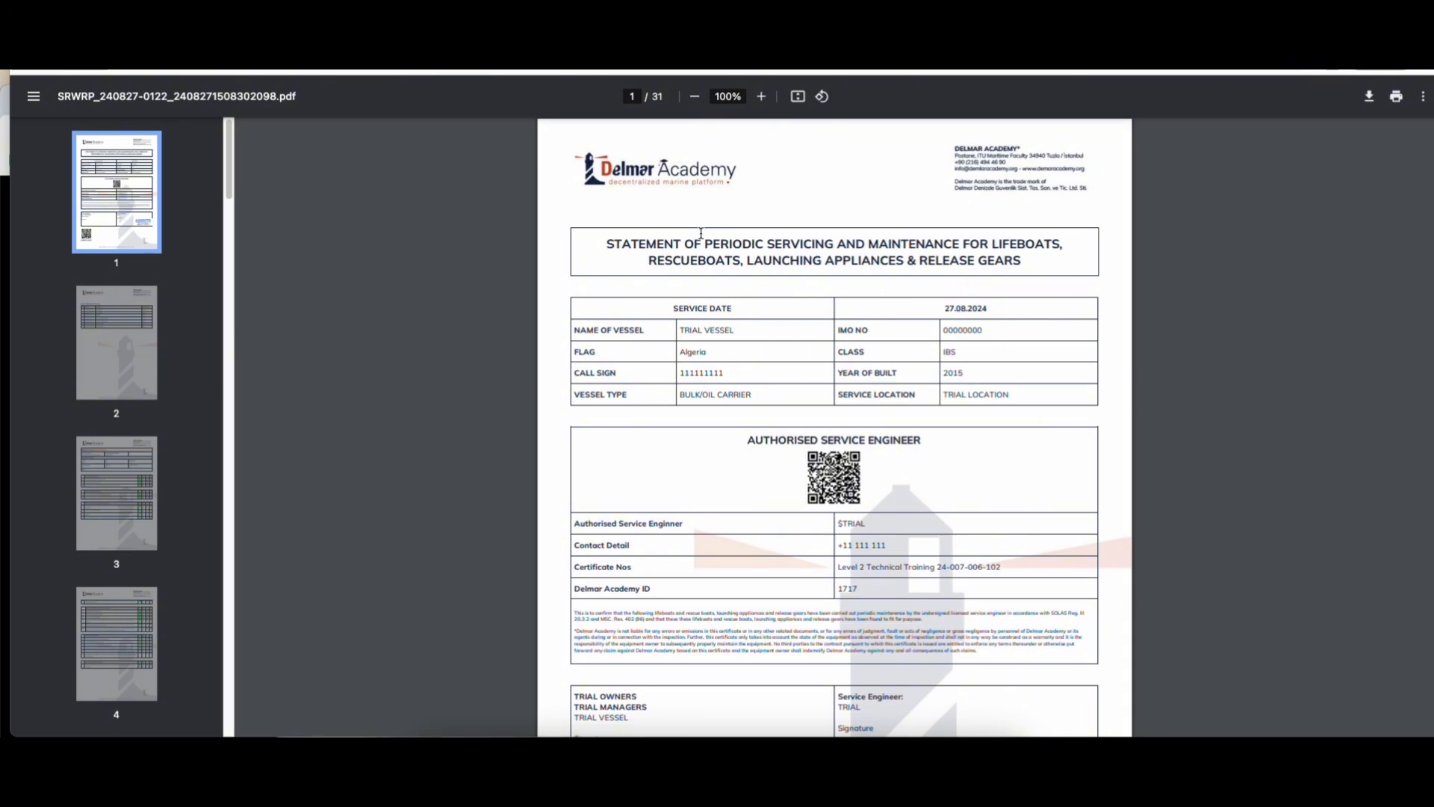
Step: Review the service date row and vessel details table on the report's first page
scroll(919, 485, down, 3)
scroll(904, 426, up, 2)
scroll(905, 426, up, 1)
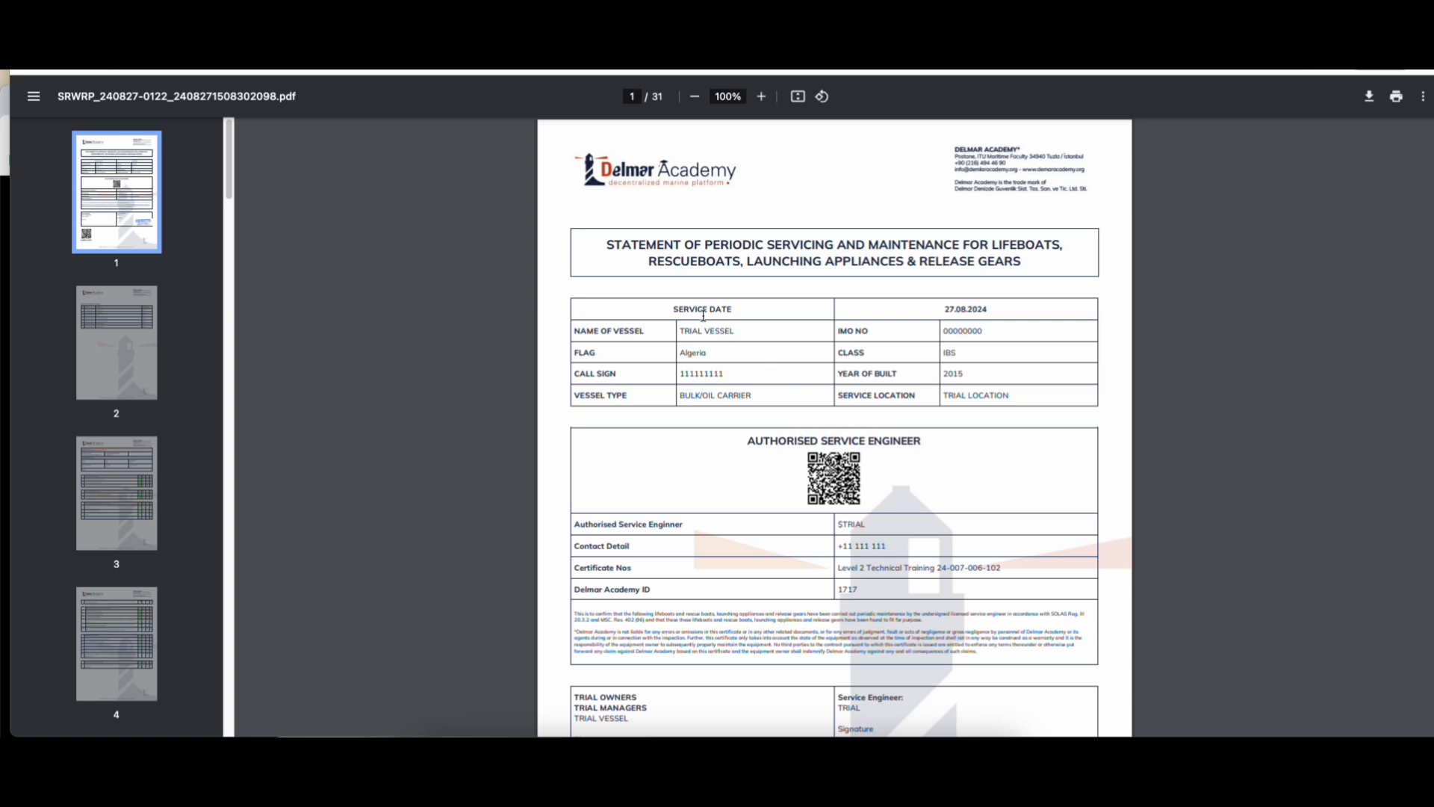
drag(711, 310, 1013, 309)
click(1019, 394)
drag(1020, 396, 629, 288)
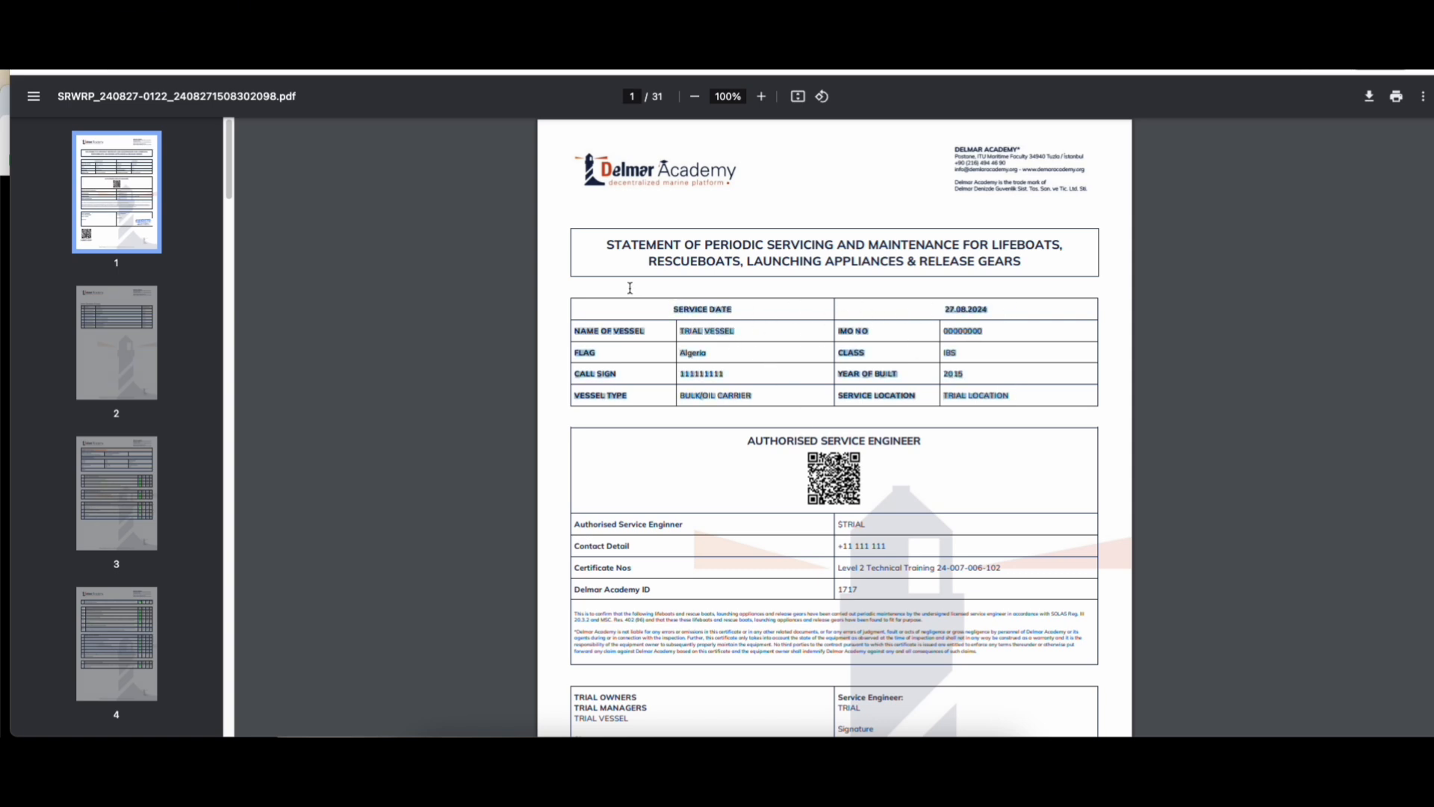
click(807, 348)
Step: Review the authorised engineer's name, certificate number and Delmar Academy ID in the report
scroll(795, 366, down, 2)
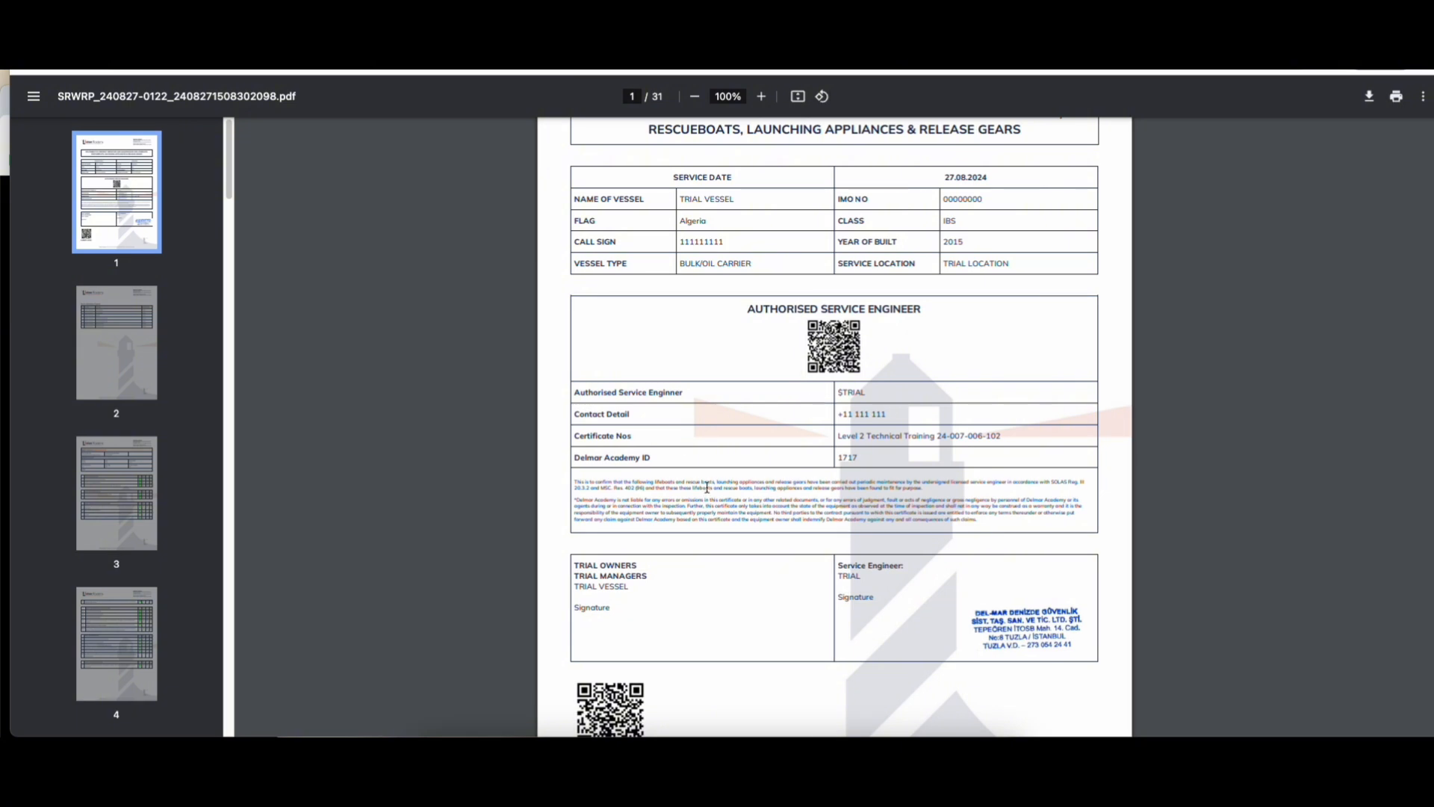
drag(997, 539, 651, 314)
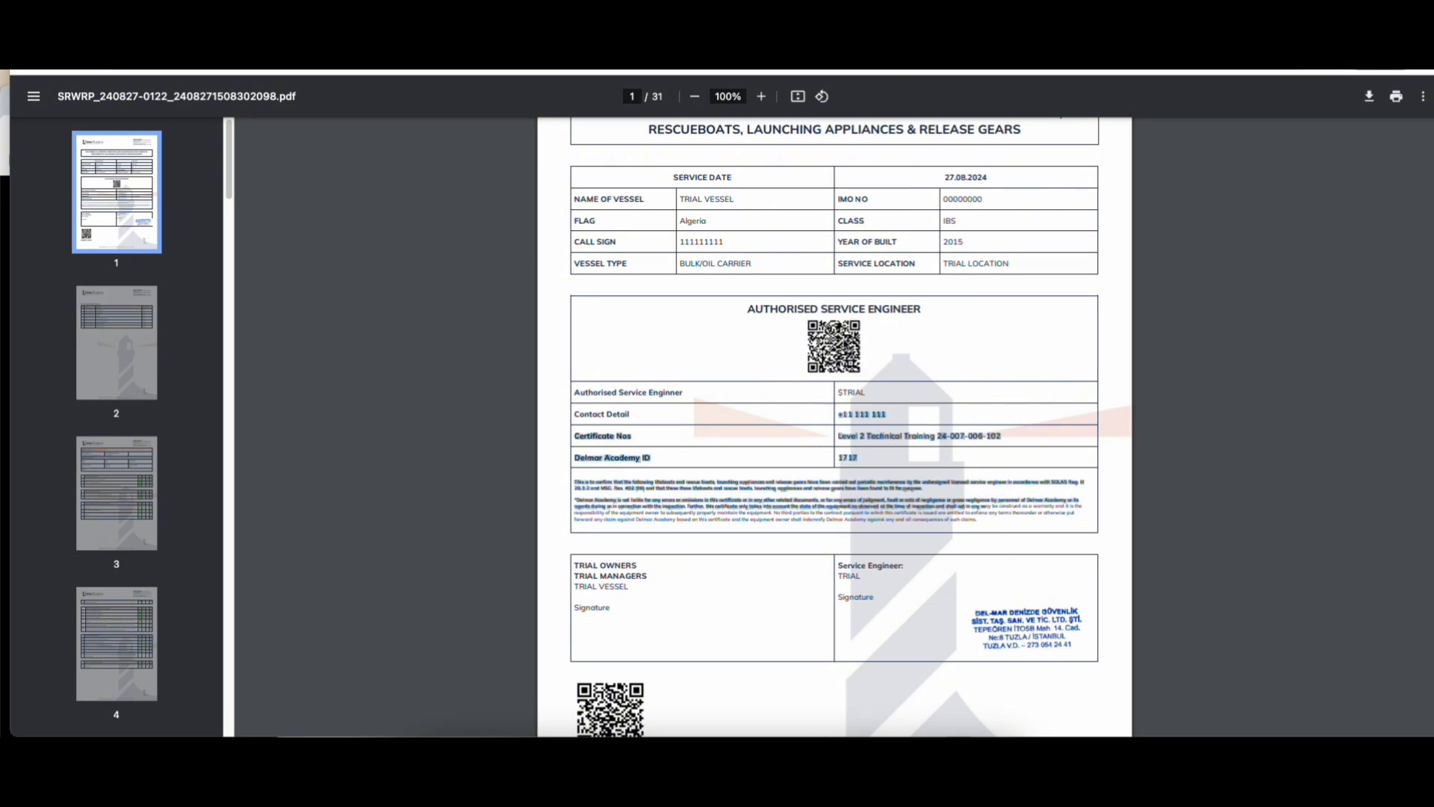
click(915, 343)
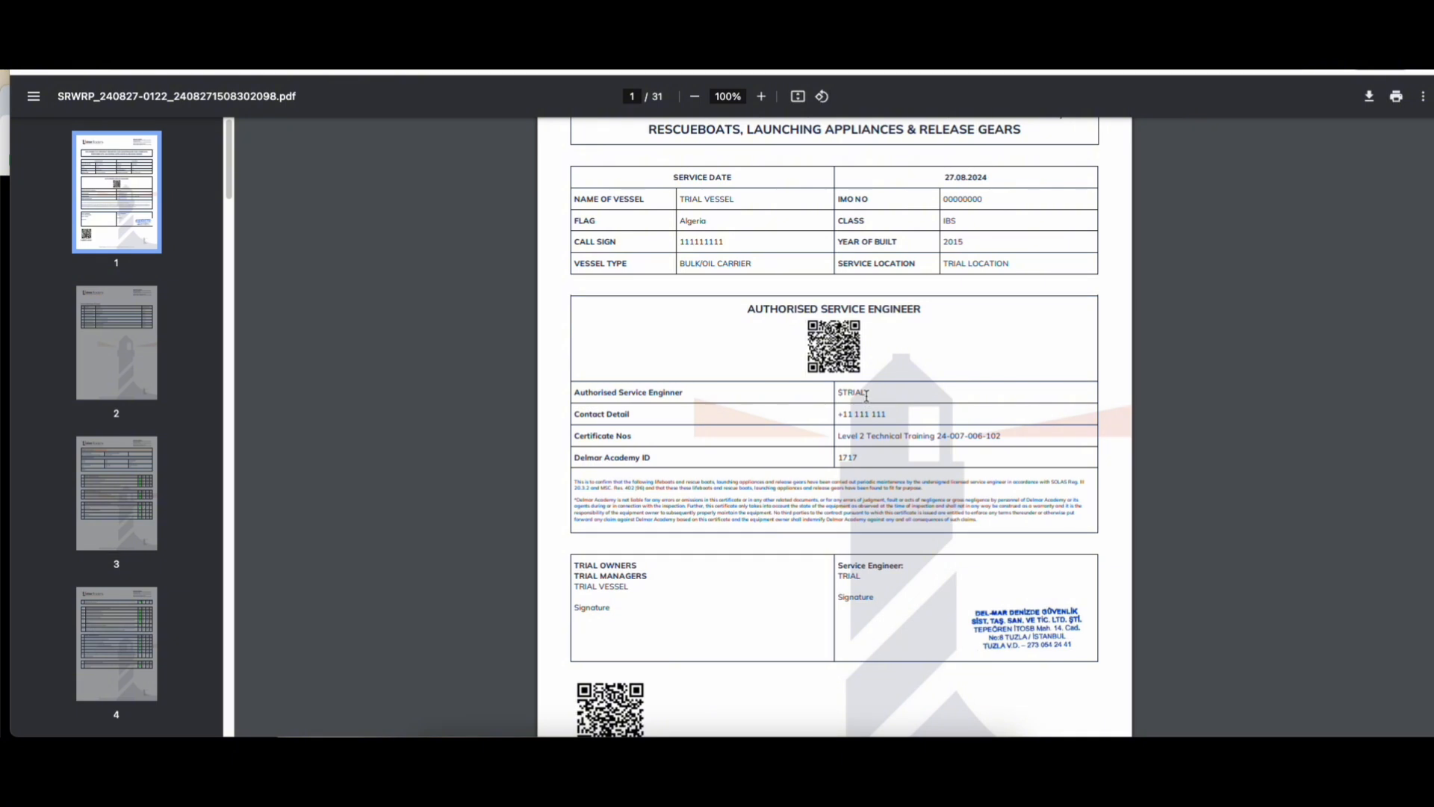
drag(868, 393, 842, 415)
drag(998, 434, 948, 436)
drag(866, 452, 849, 457)
click(859, 444)
scroll(753, 499, down, 2)
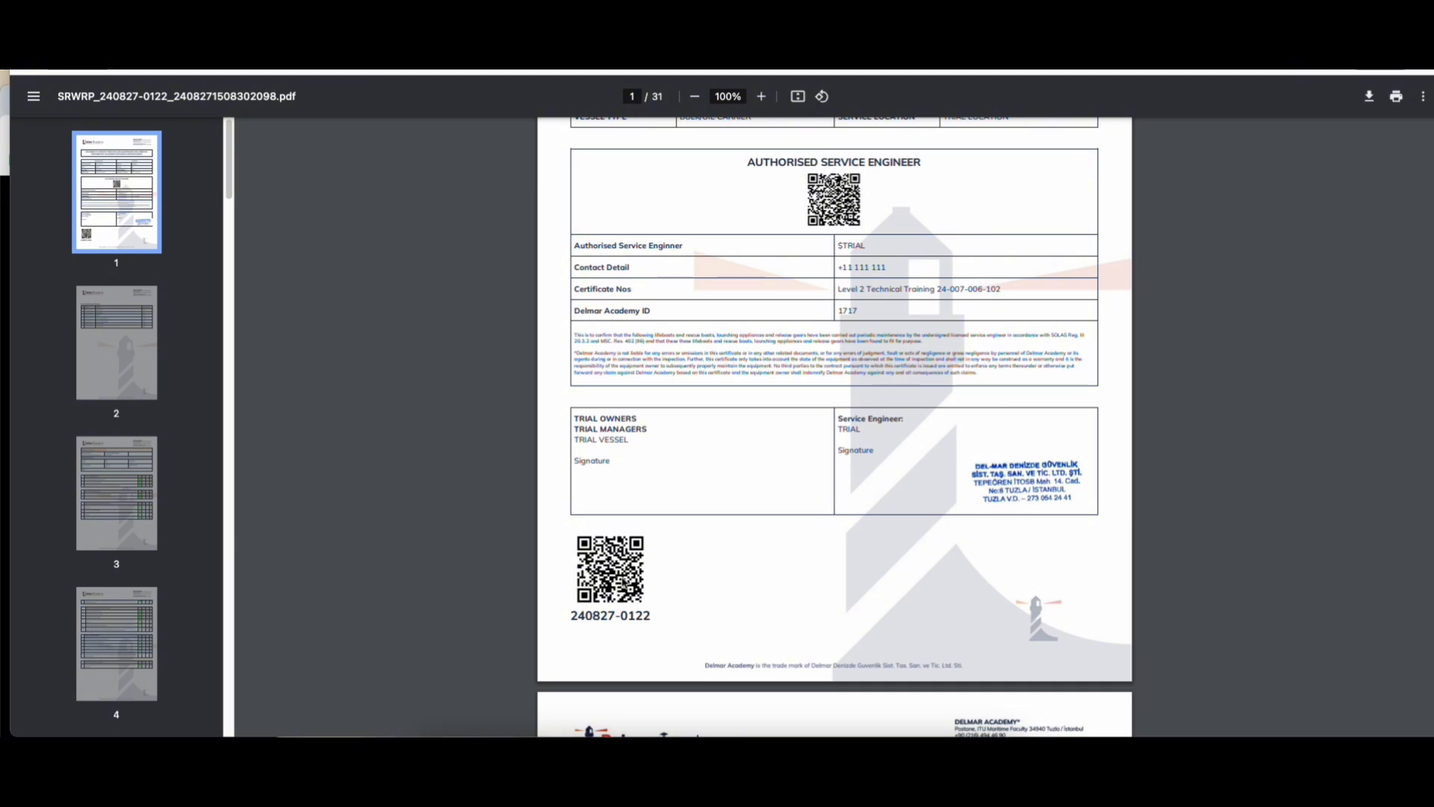
Step: Scroll through the SRWRP report pages and highlight the certified user entry
scroll(849, 496, up, 1)
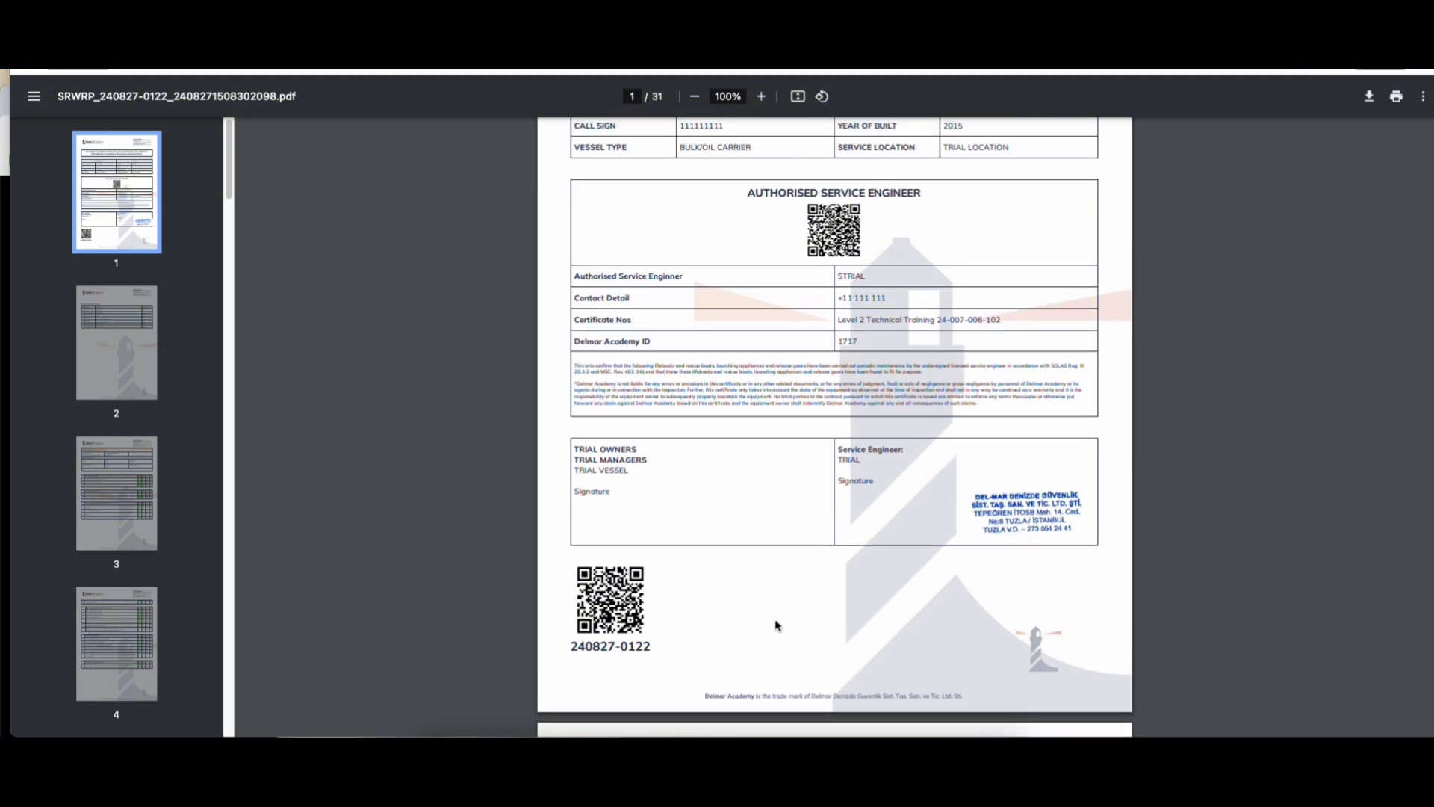
scroll(777, 625, down, 6)
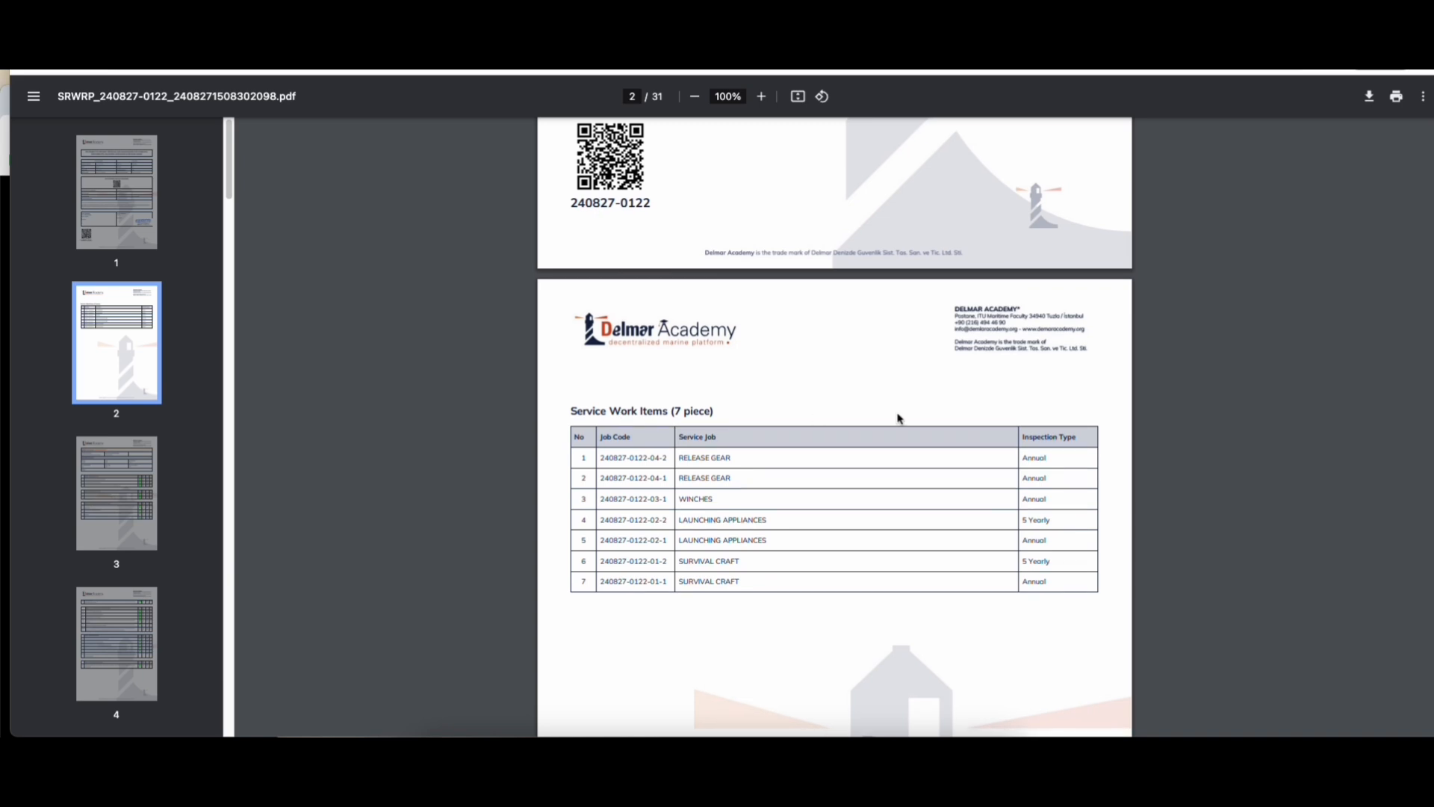
scroll(899, 418, down, 4)
scroll(929, 327, down, 10)
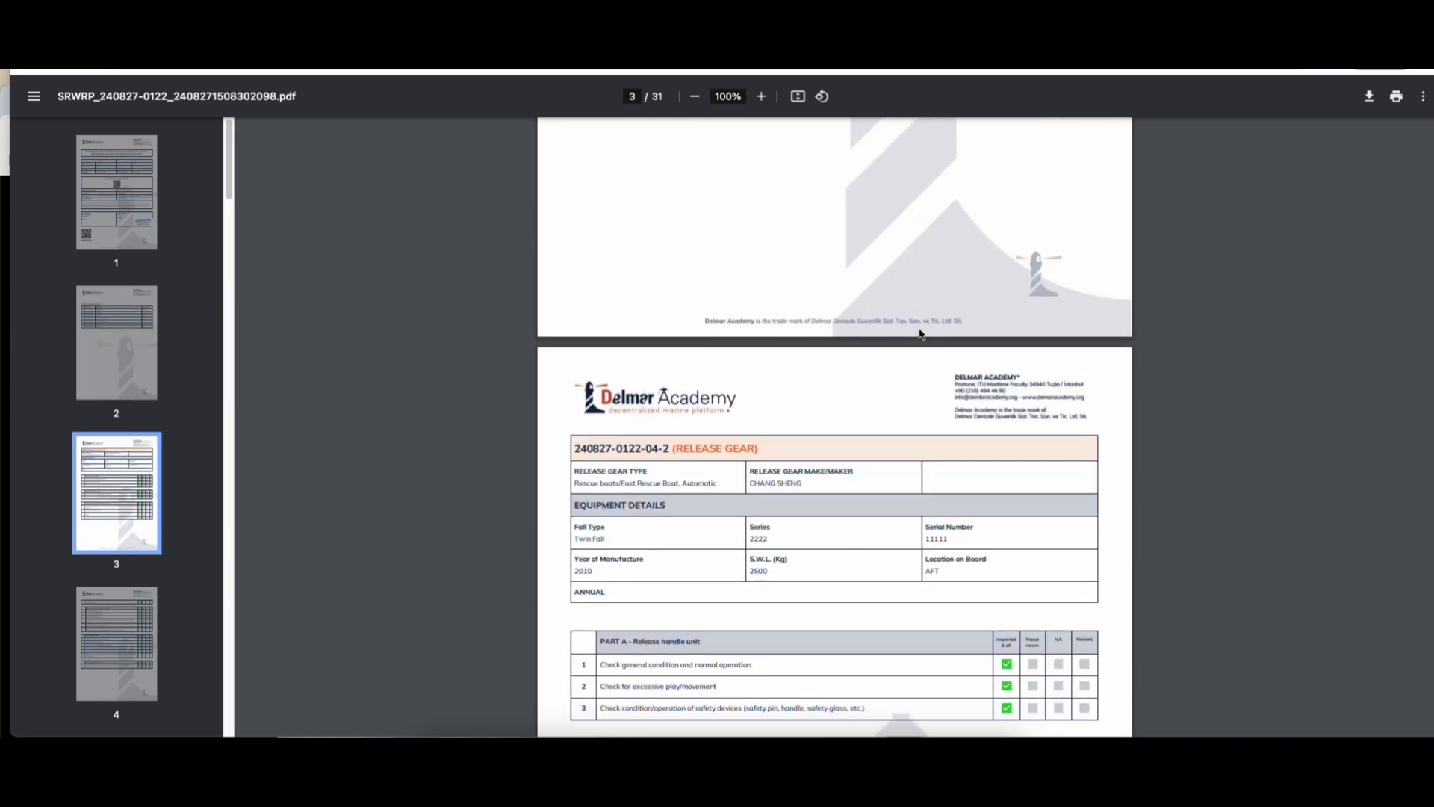
scroll(859, 372, down, 20)
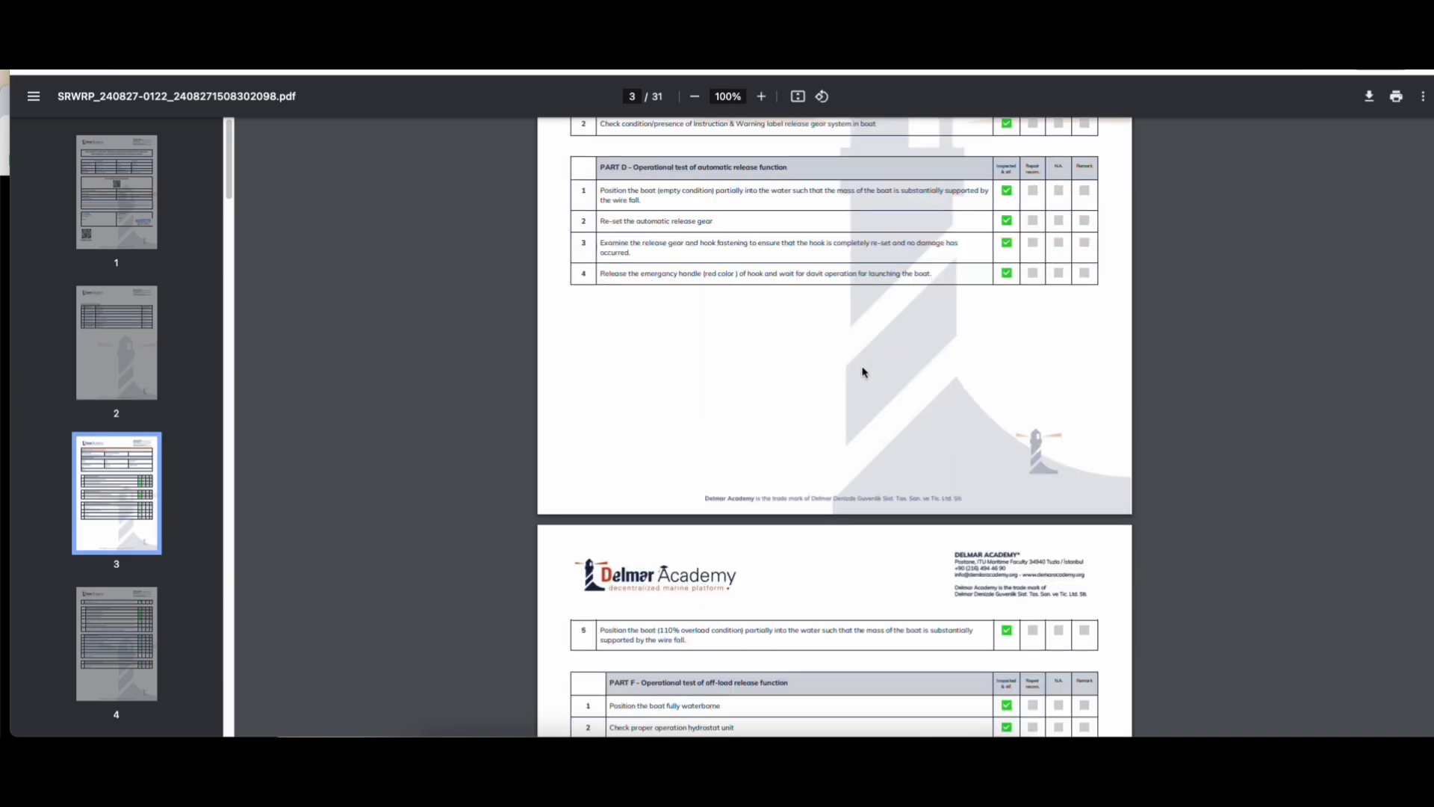
scroll(861, 371, down, 12)
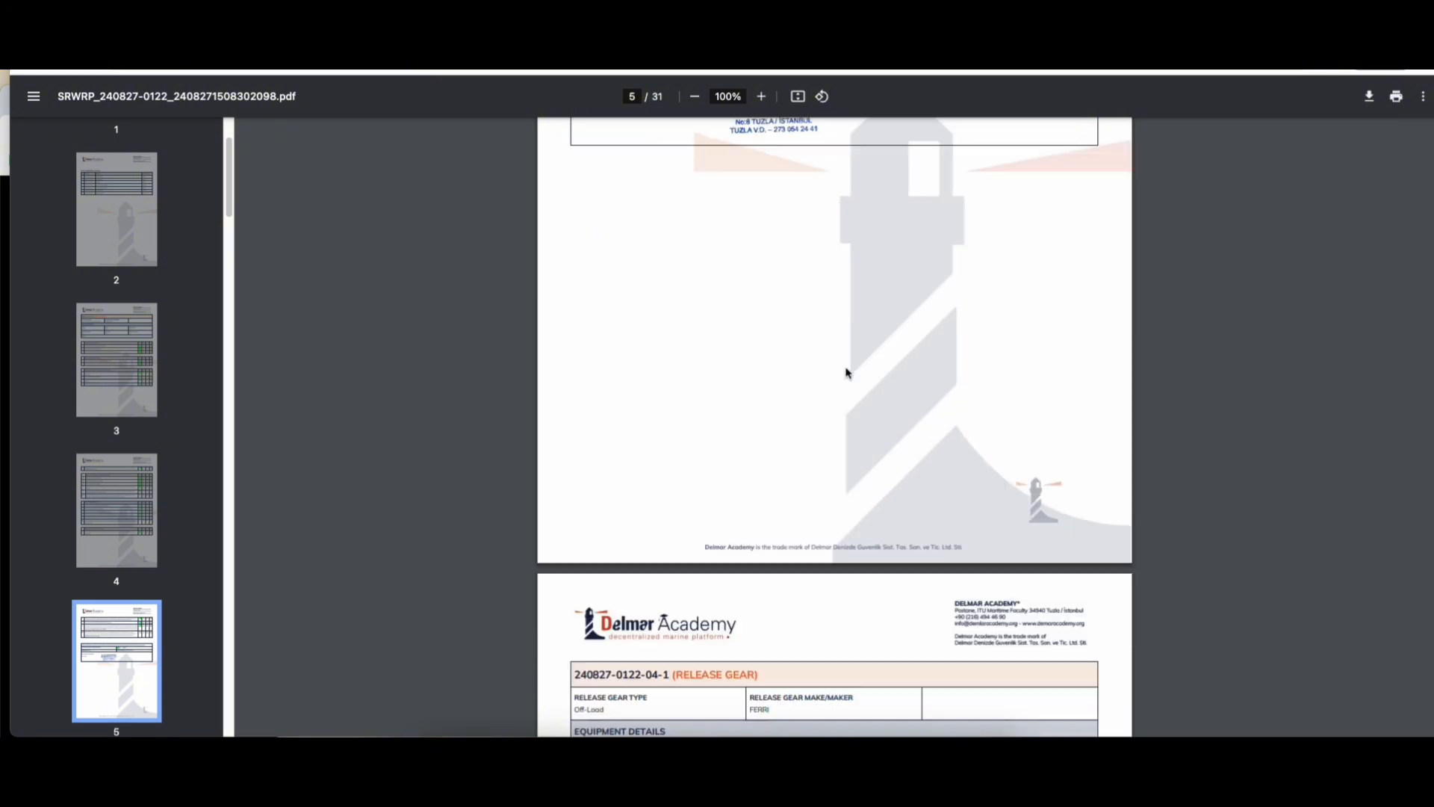
scroll(745, 555, up, 7)
scroll(745, 555, up, 2)
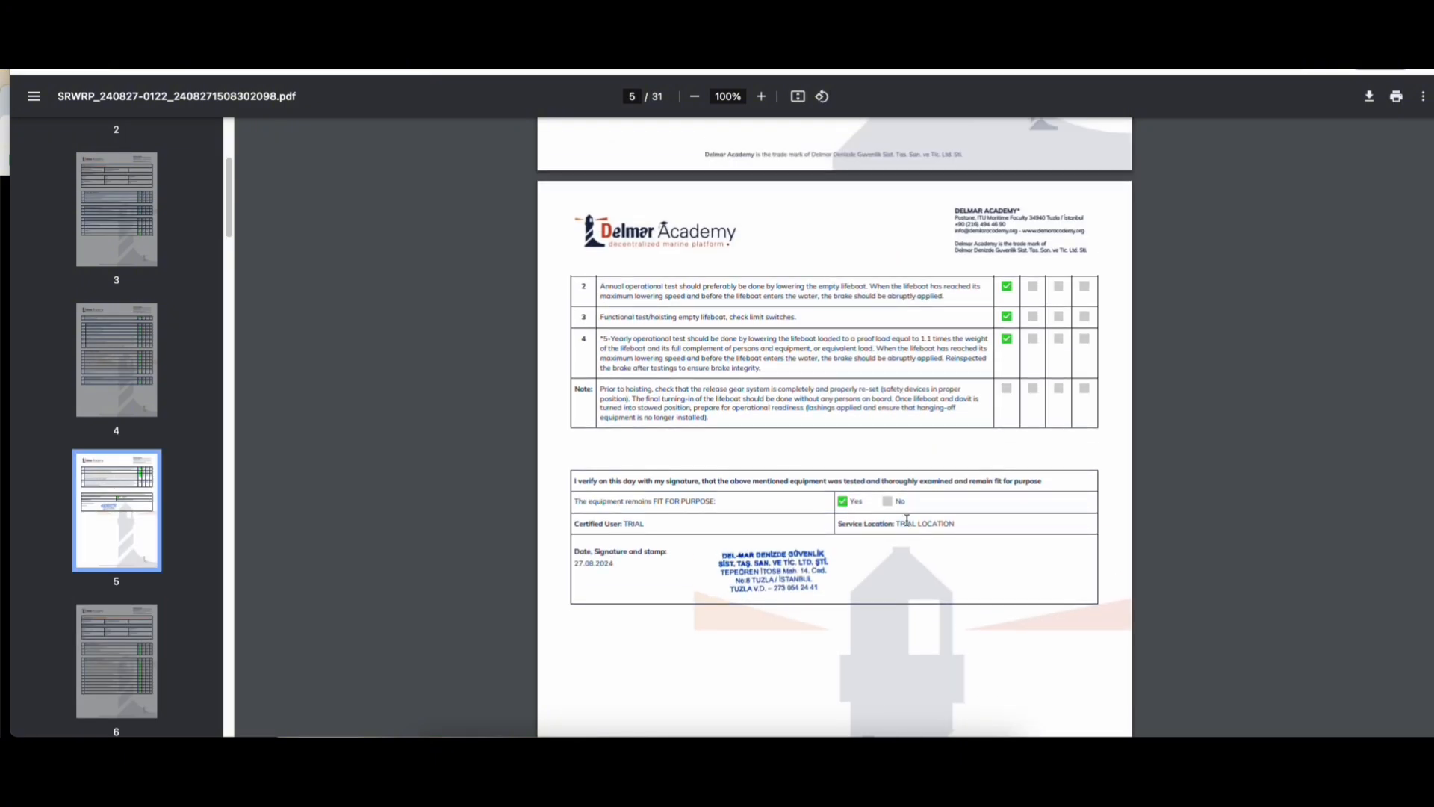
drag(943, 525, 857, 527)
mouse_move(643, 524)
mouse_down()
mouse_move(608, 521)
mouse_move(632, 554)
mouse_move(586, 554)
mouse_move(592, 566)
mouse_up()
Step: Scroll back to the top and close the report to return to the service work page
scroll(822, 535, up, 10)
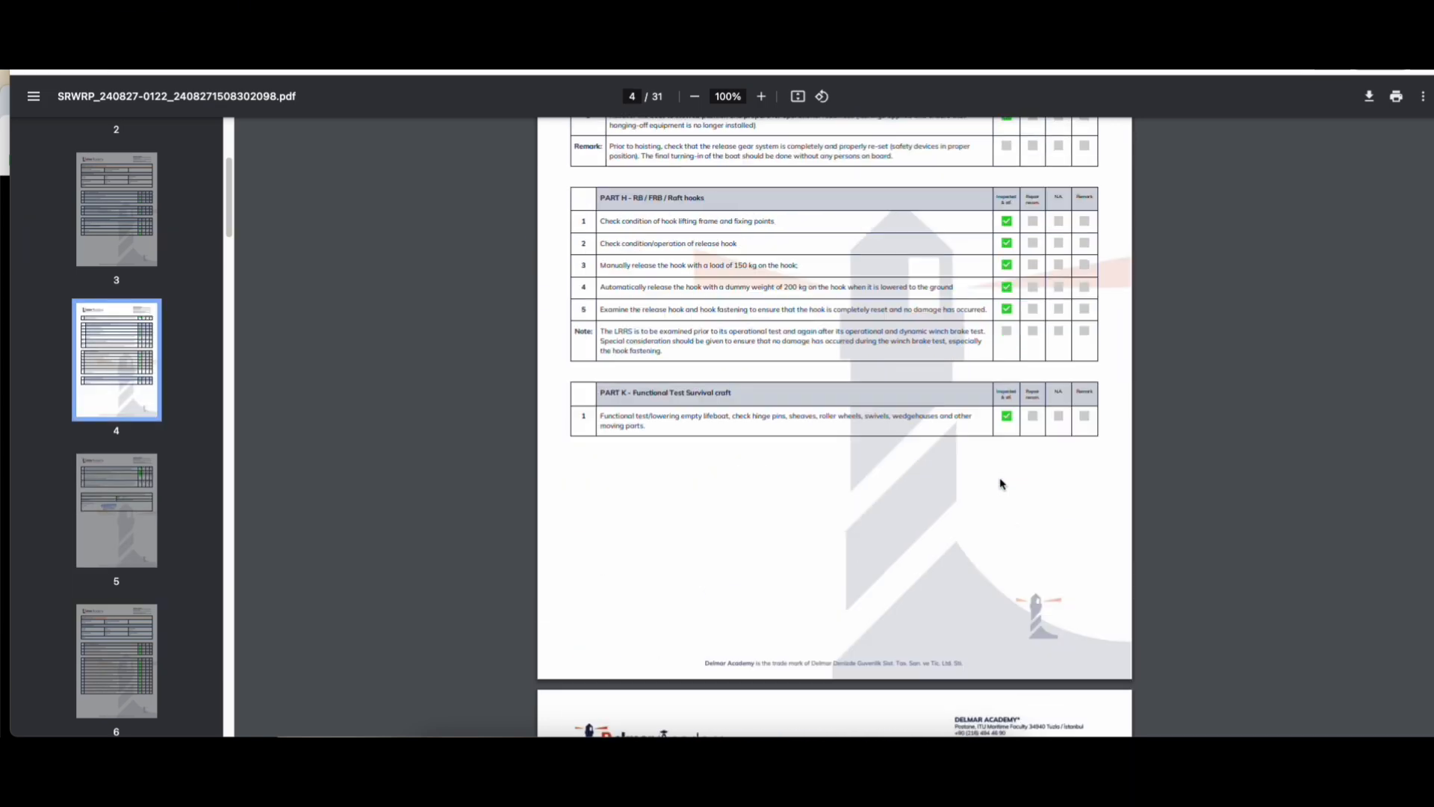
scroll(814, 537, up, 15)
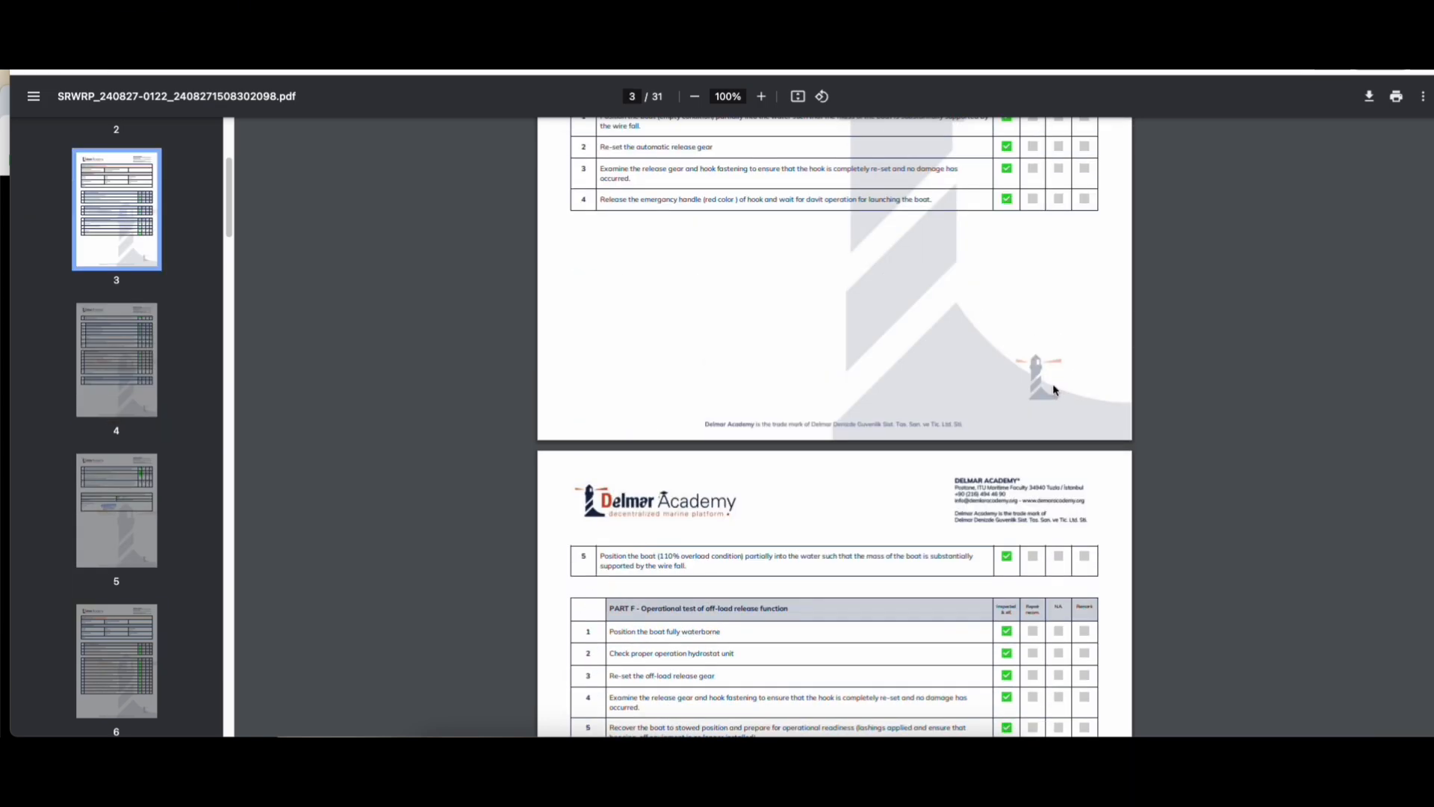
scroll(754, 396, up, 10)
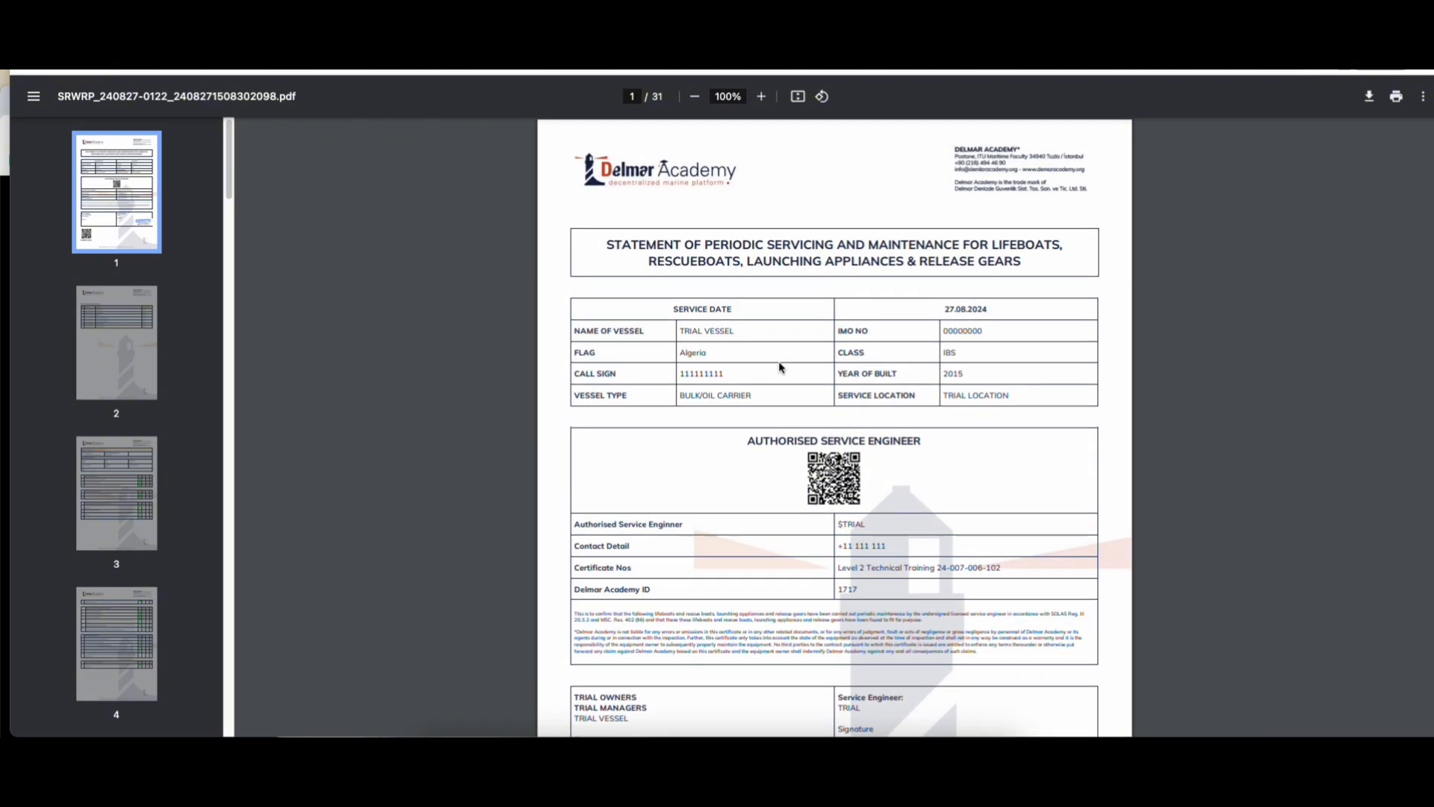
key(super+w)
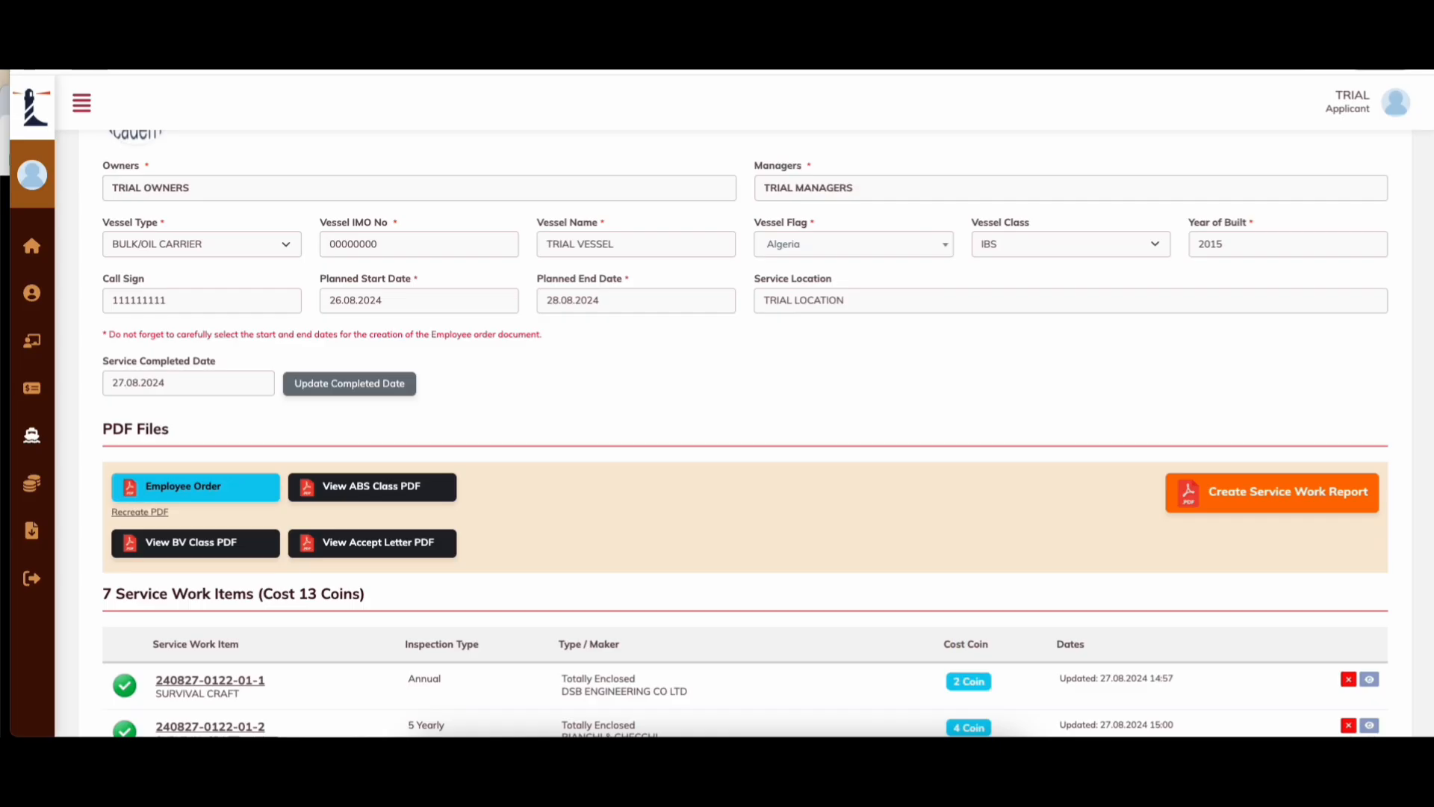
scroll(711, 380, down, 10)
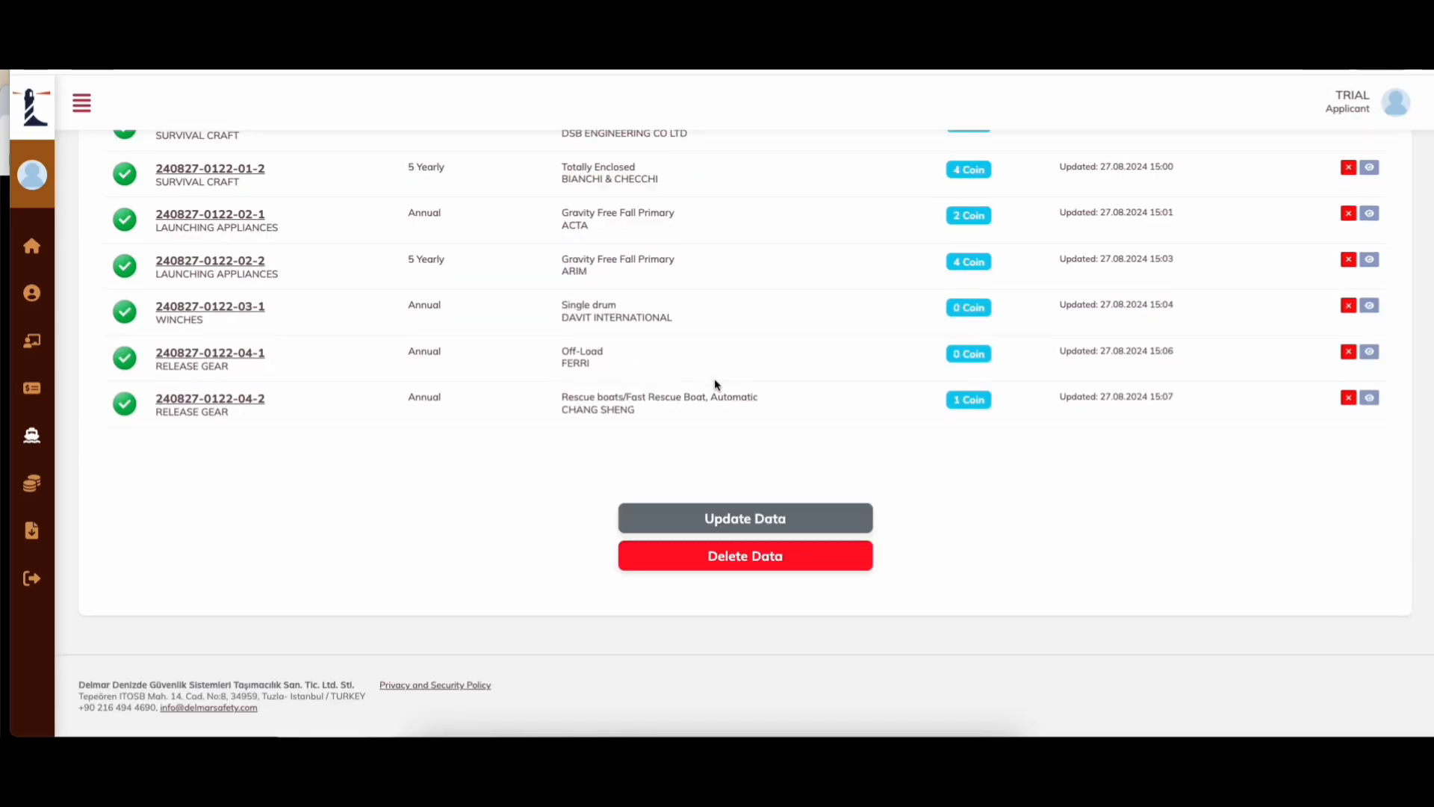
scroll(714, 384, up, 12)
mouse_move(26, 358)
click(75, 439)
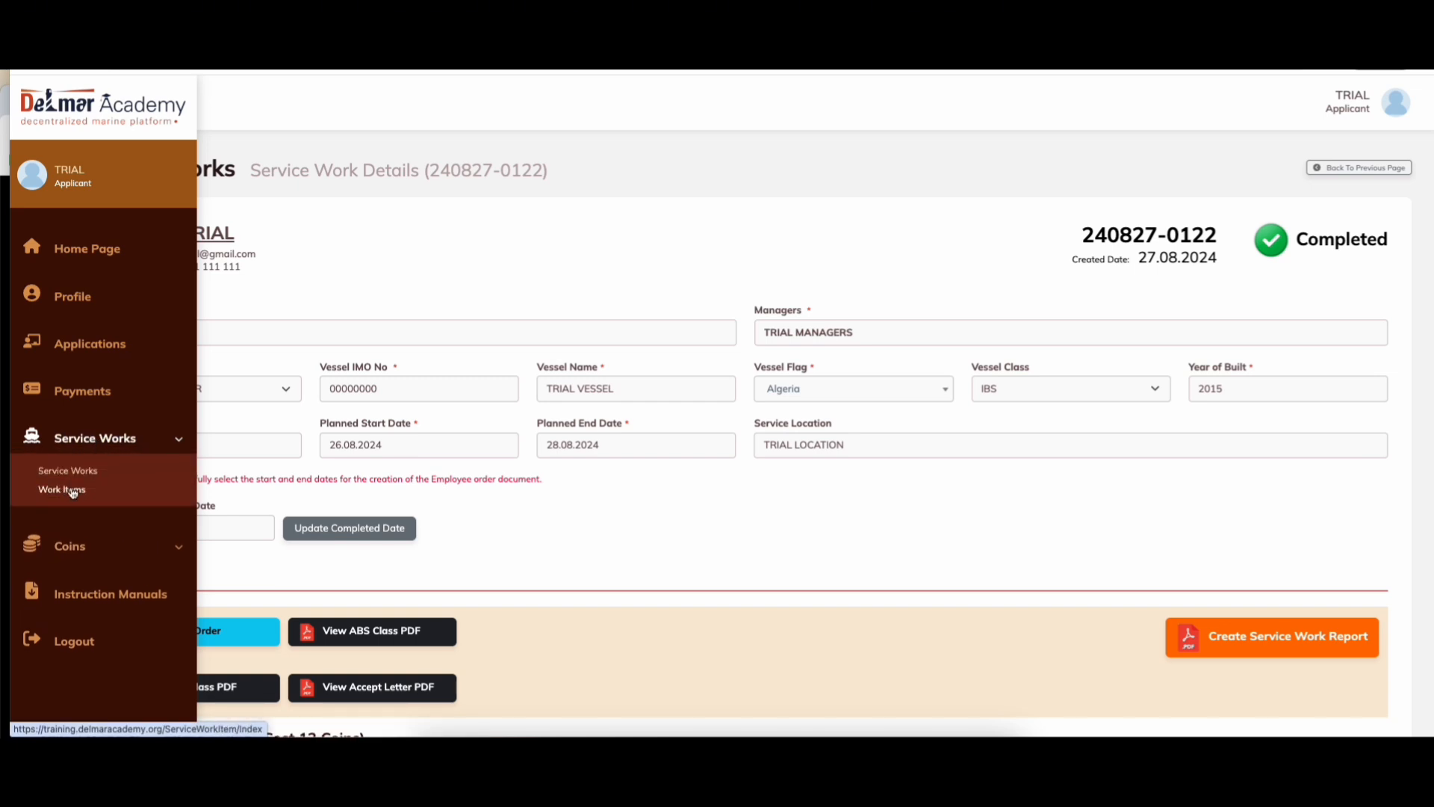
click(67, 493)
click(96, 434)
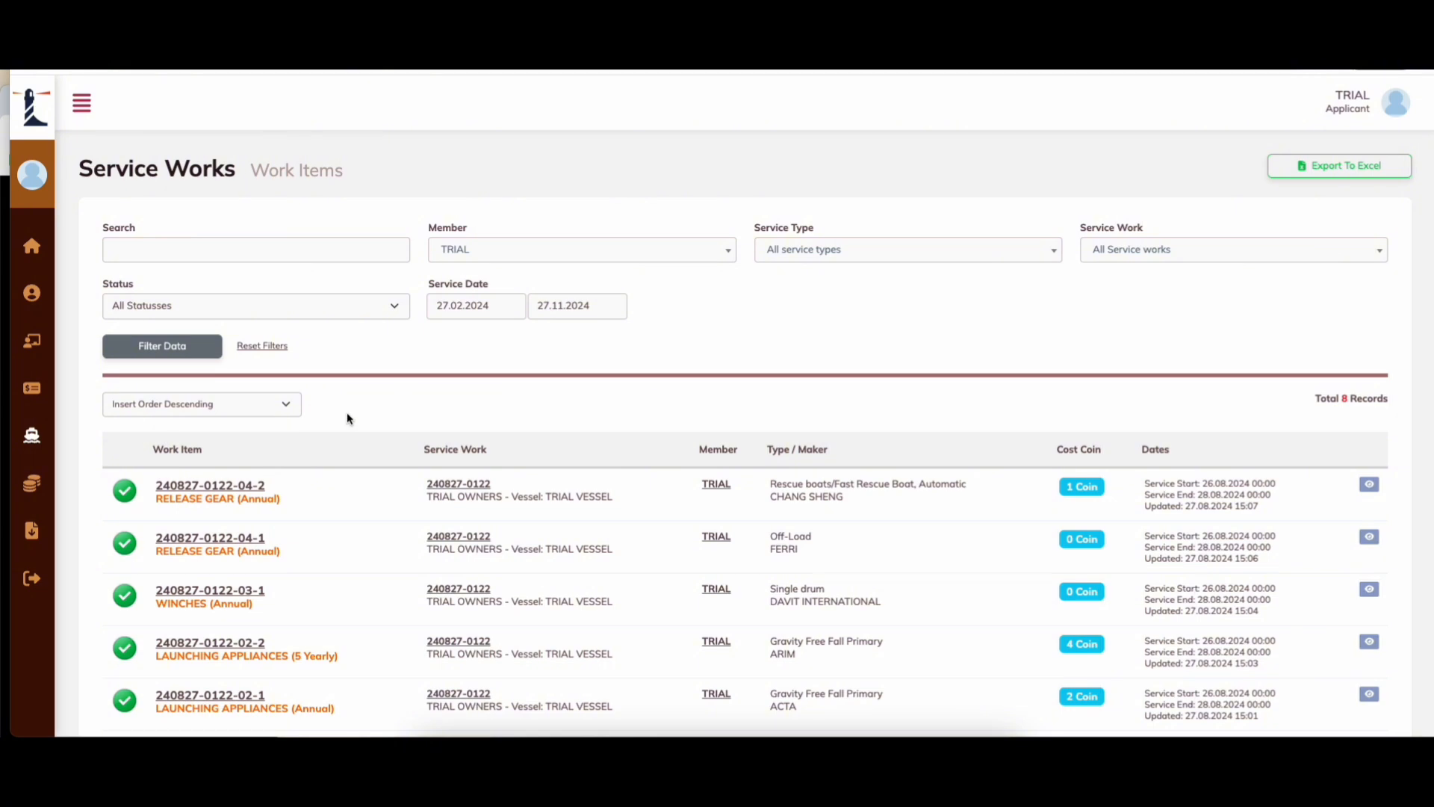
scroll(541, 509, down, 5)
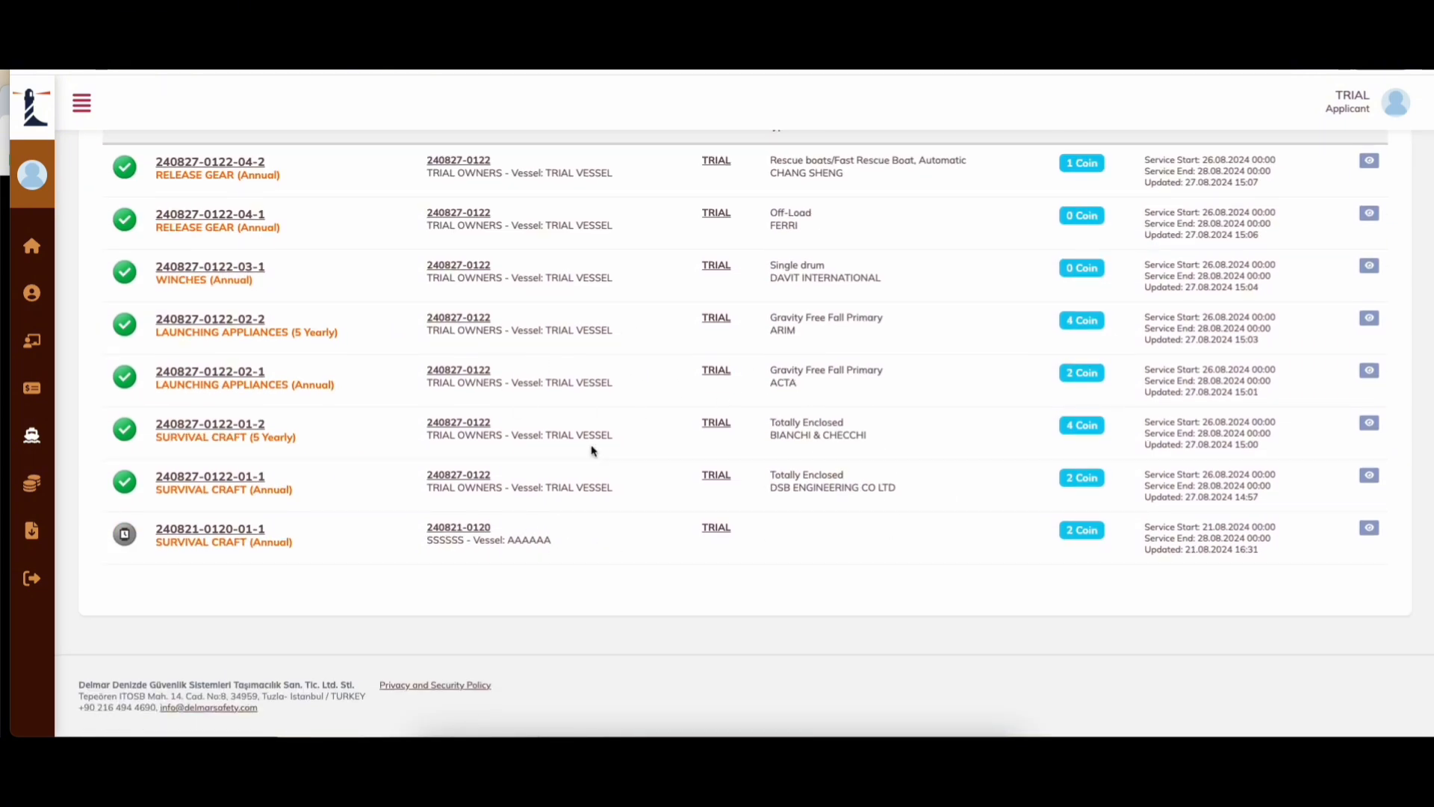
scroll(646, 507, up, 2)
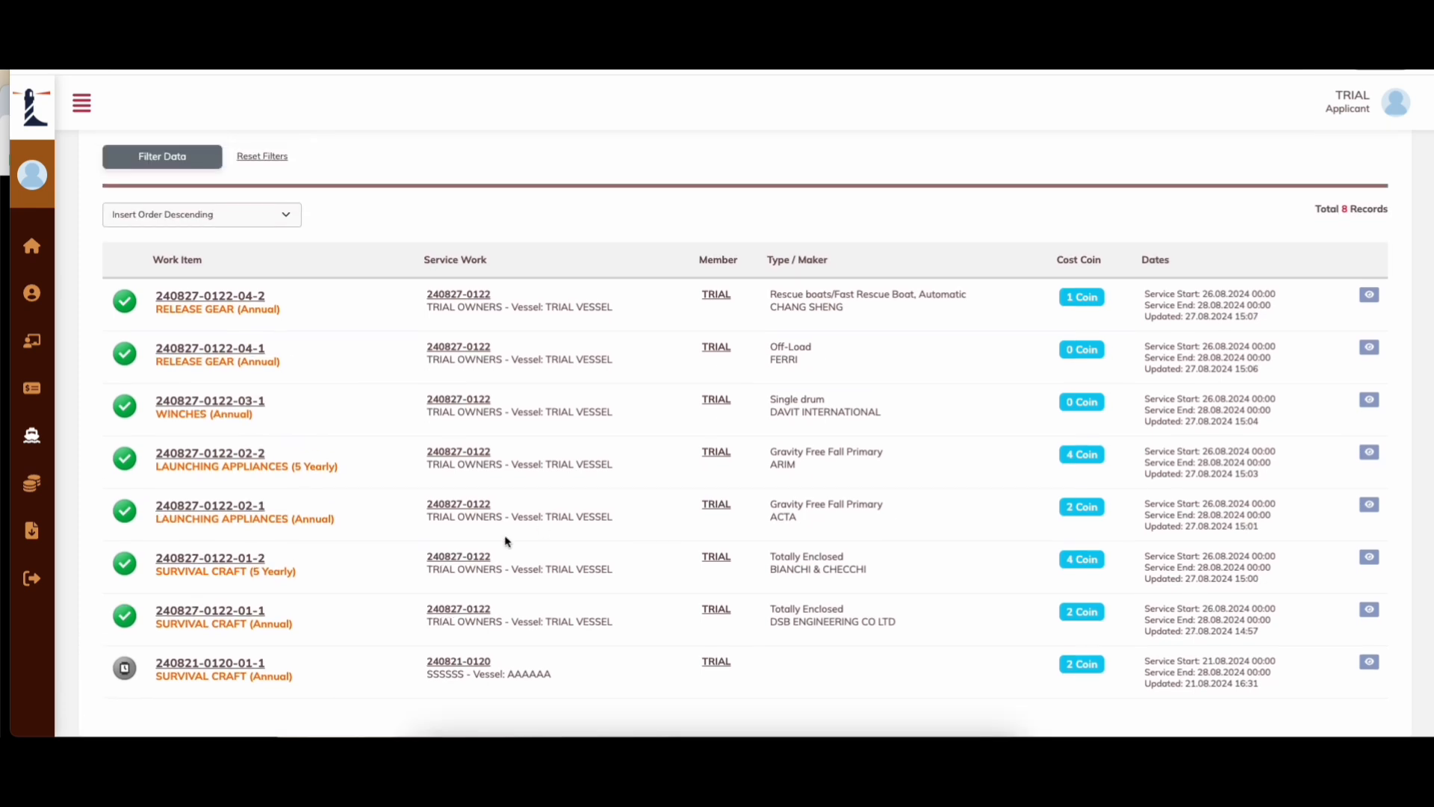
drag(612, 624, 516, 301)
click(588, 232)
scroll(629, 166, up, 2)
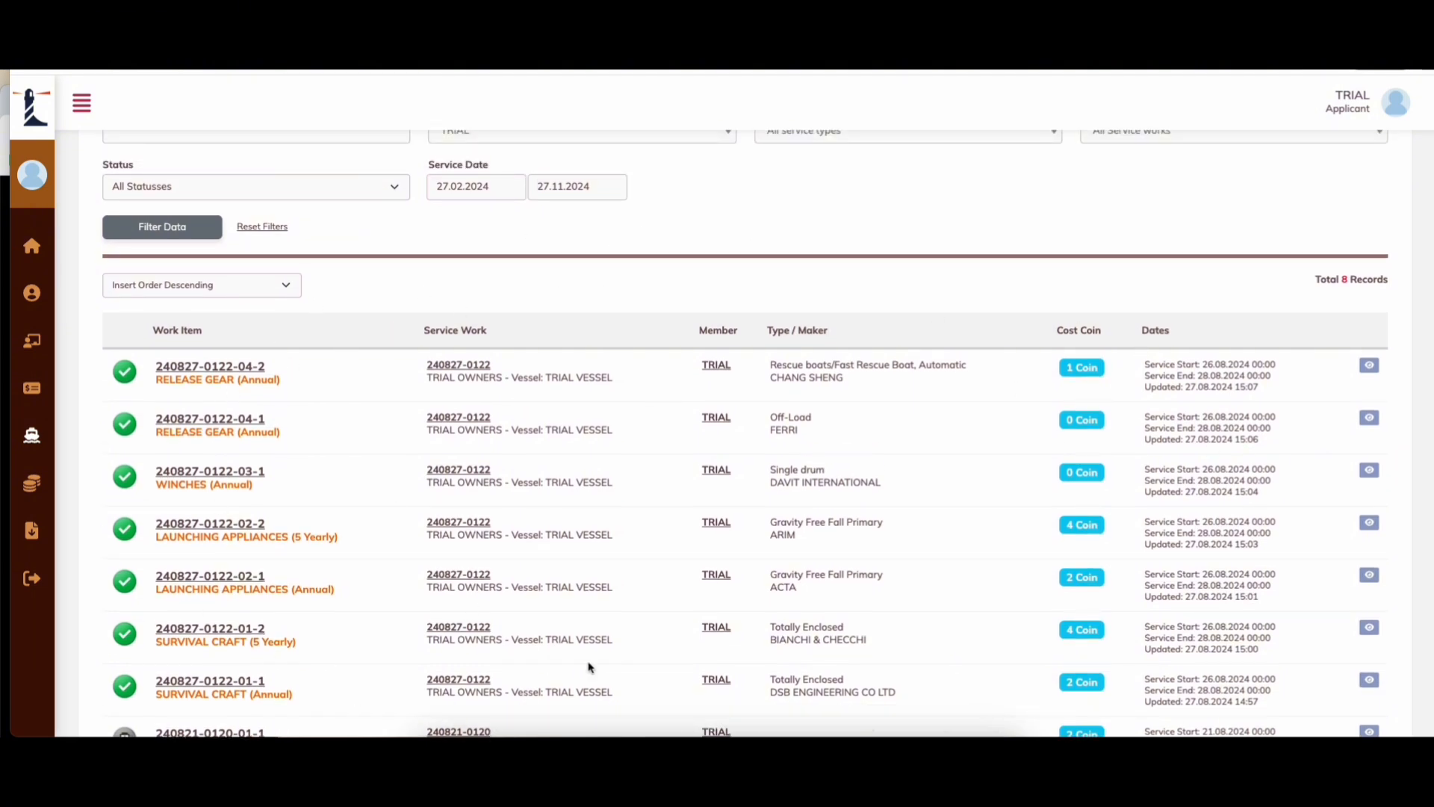
scroll(1096, 582, up, 3)
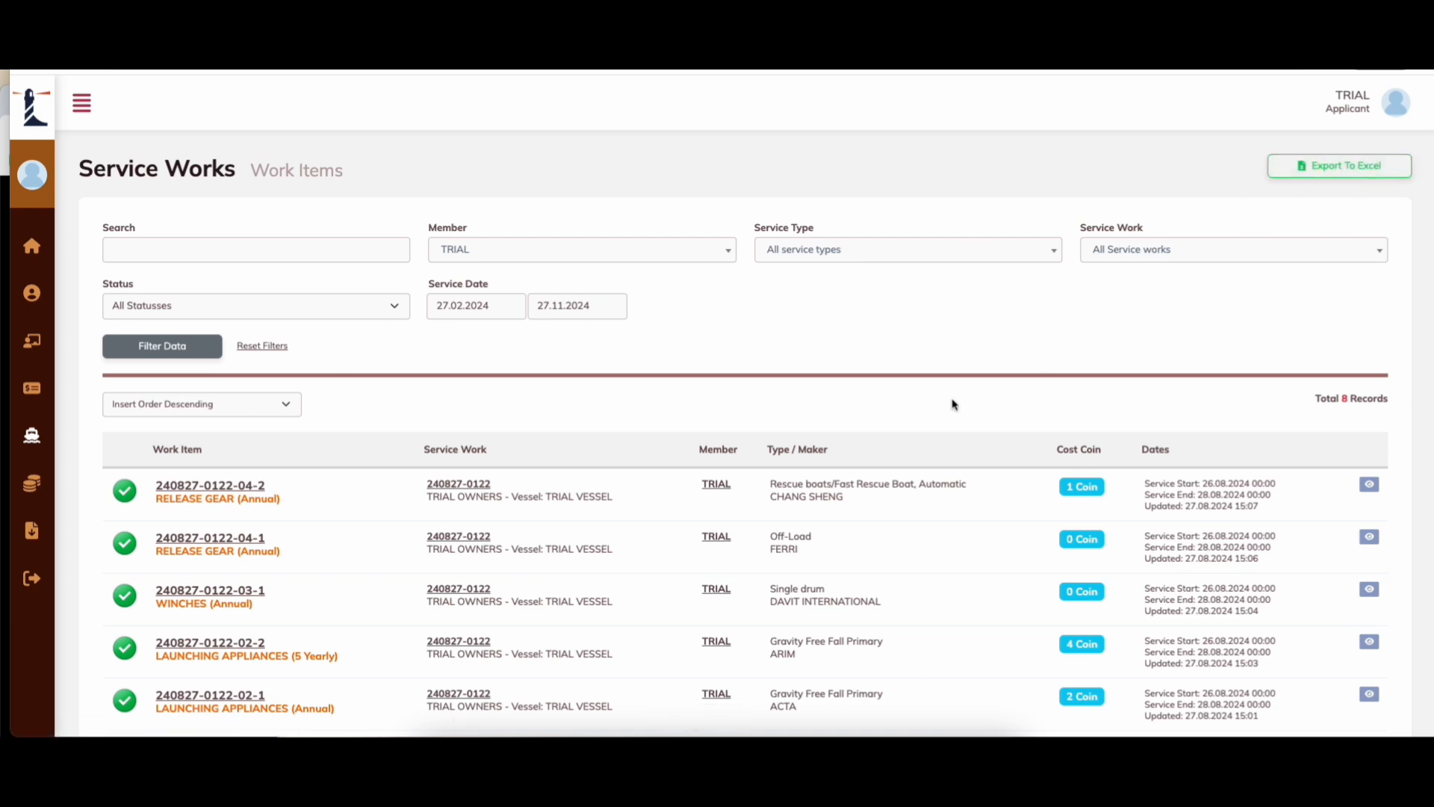
Step: Go to Coins > Buy Coins and check the 11-coin available balance
mouse_move(30, 433)
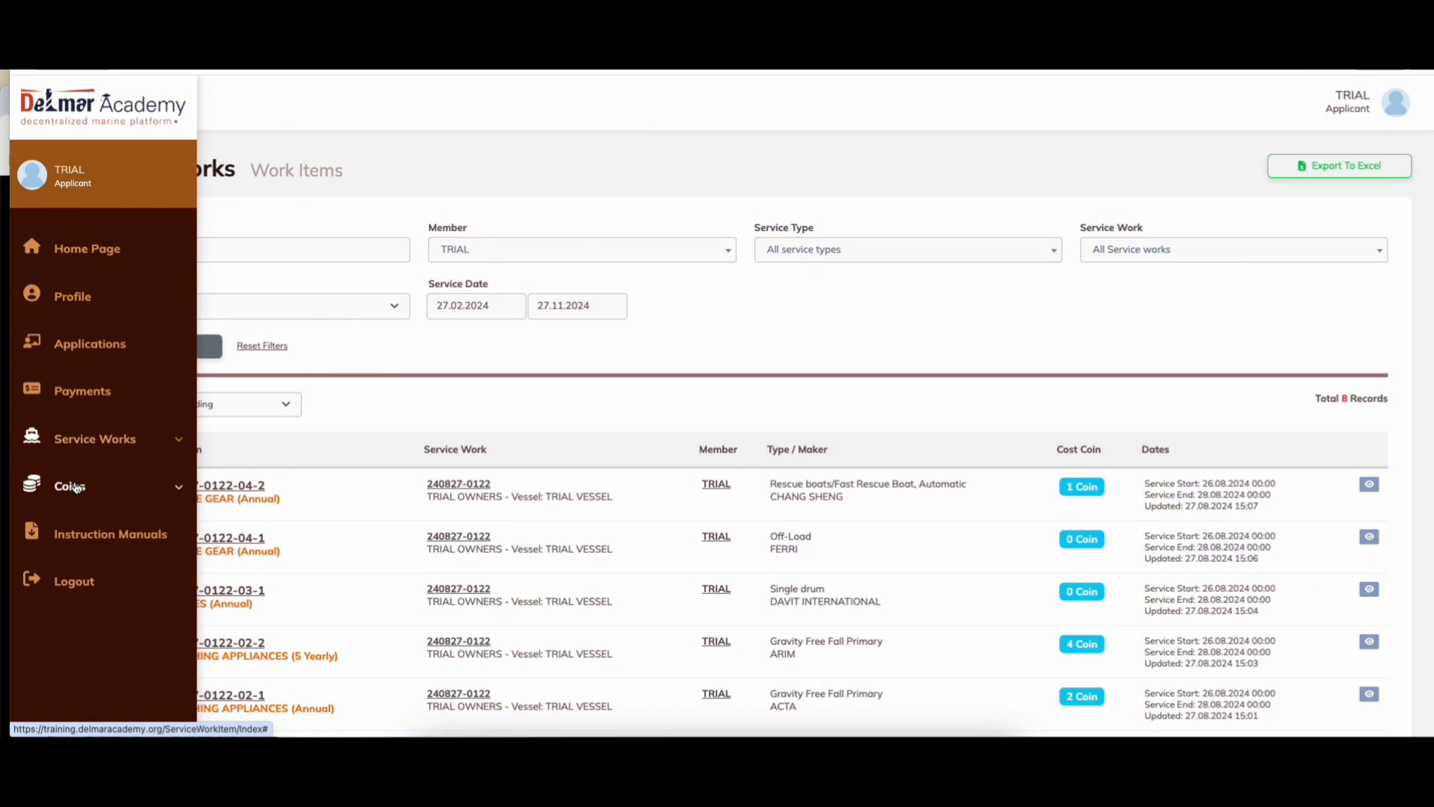
click(69, 486)
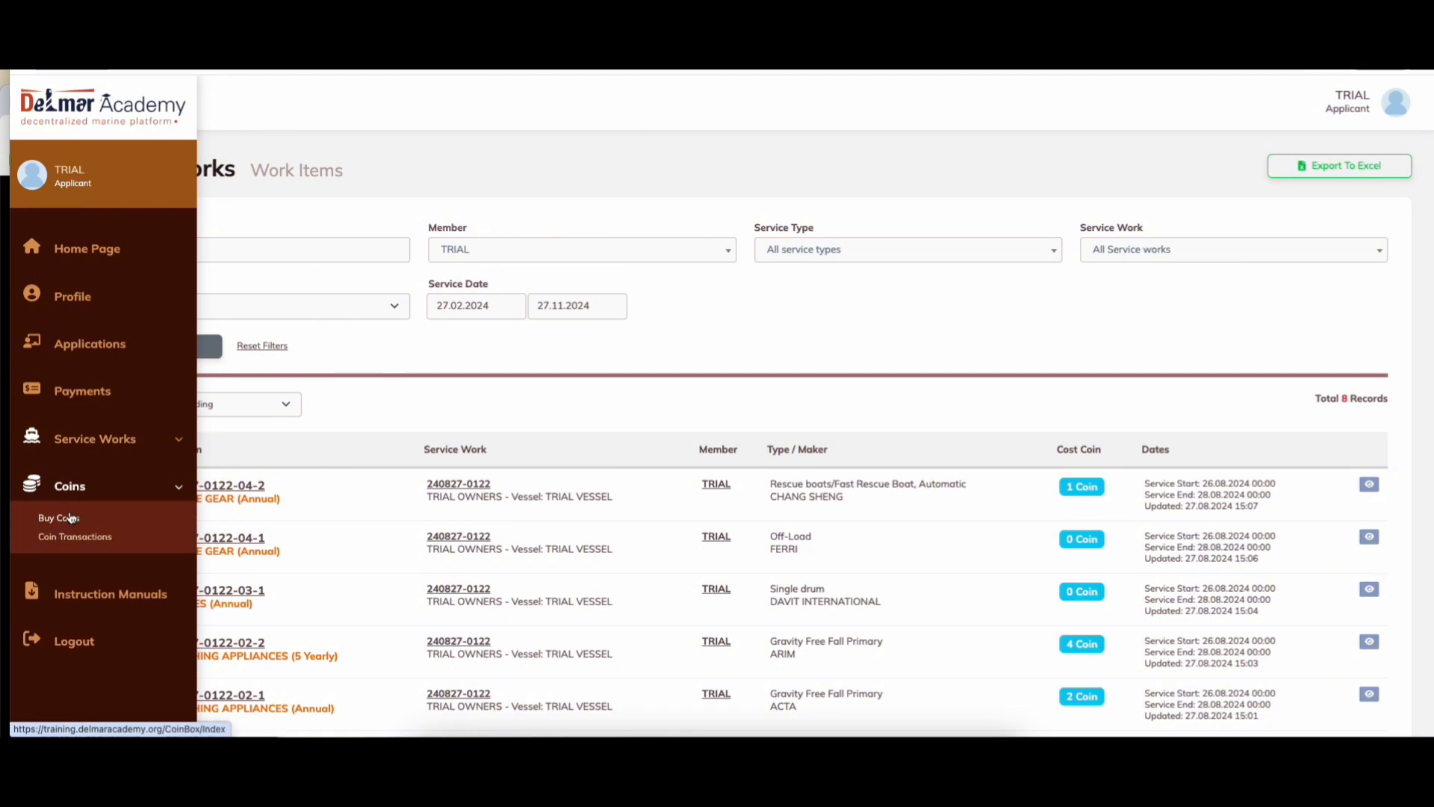
click(70, 518)
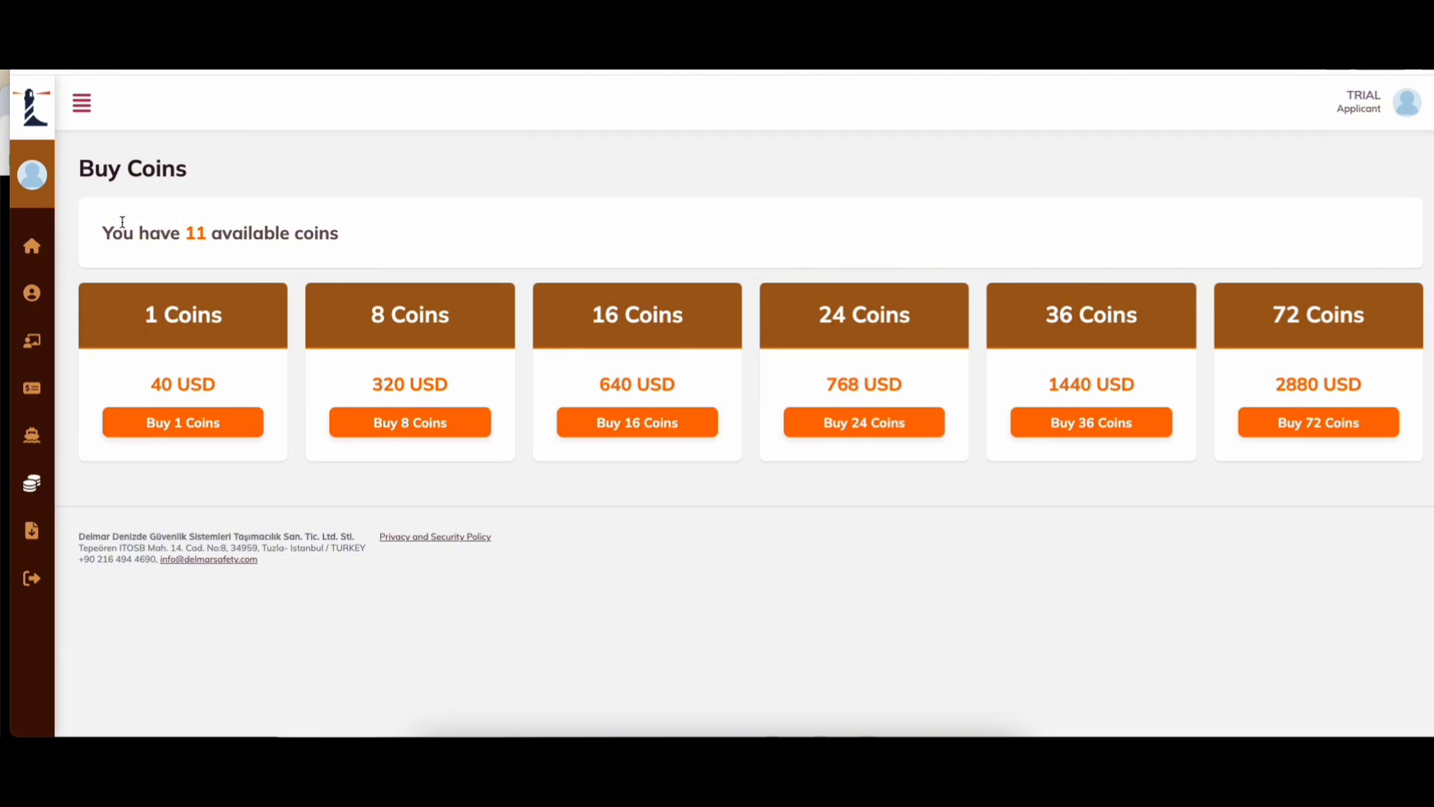
mouse_move(39, 258)
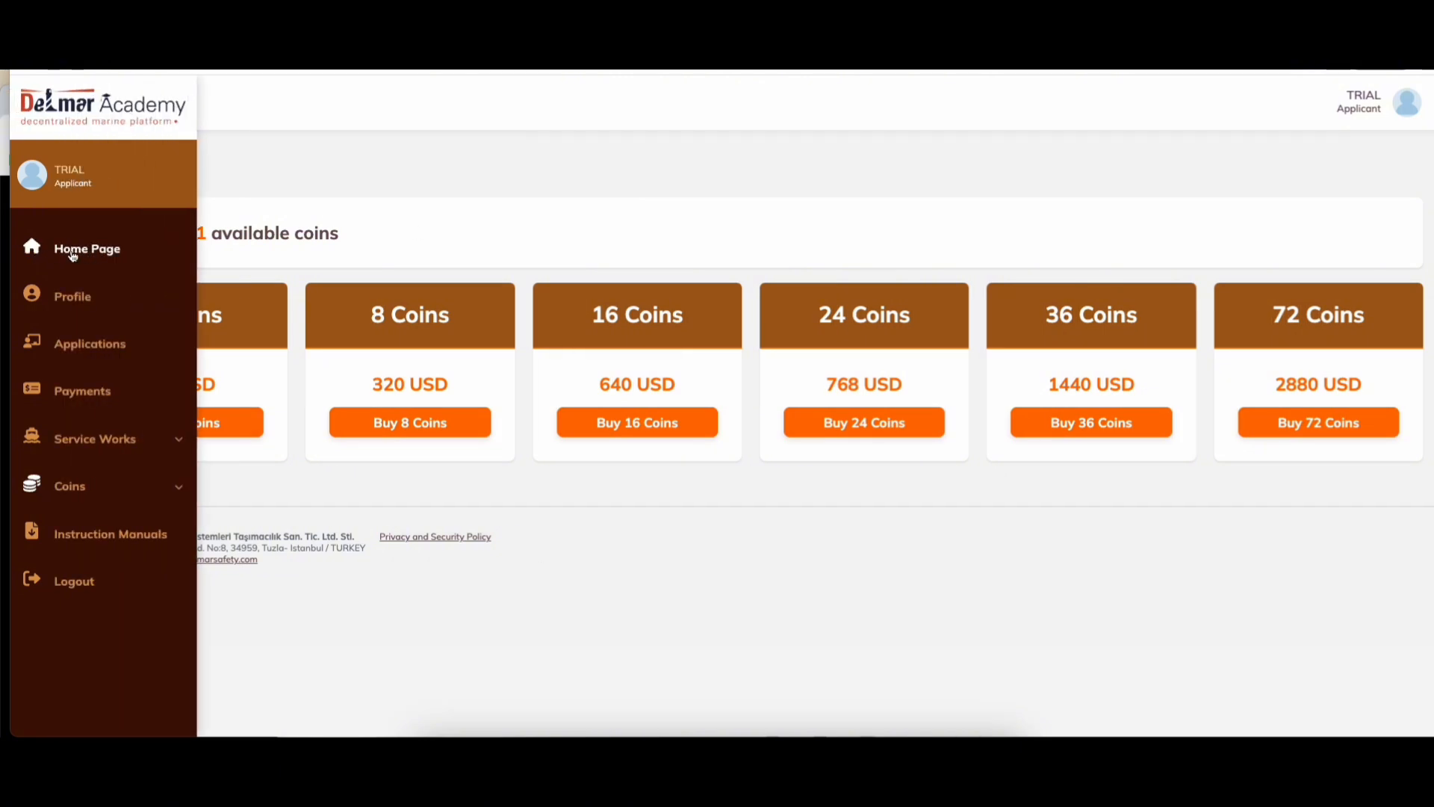
click(78, 492)
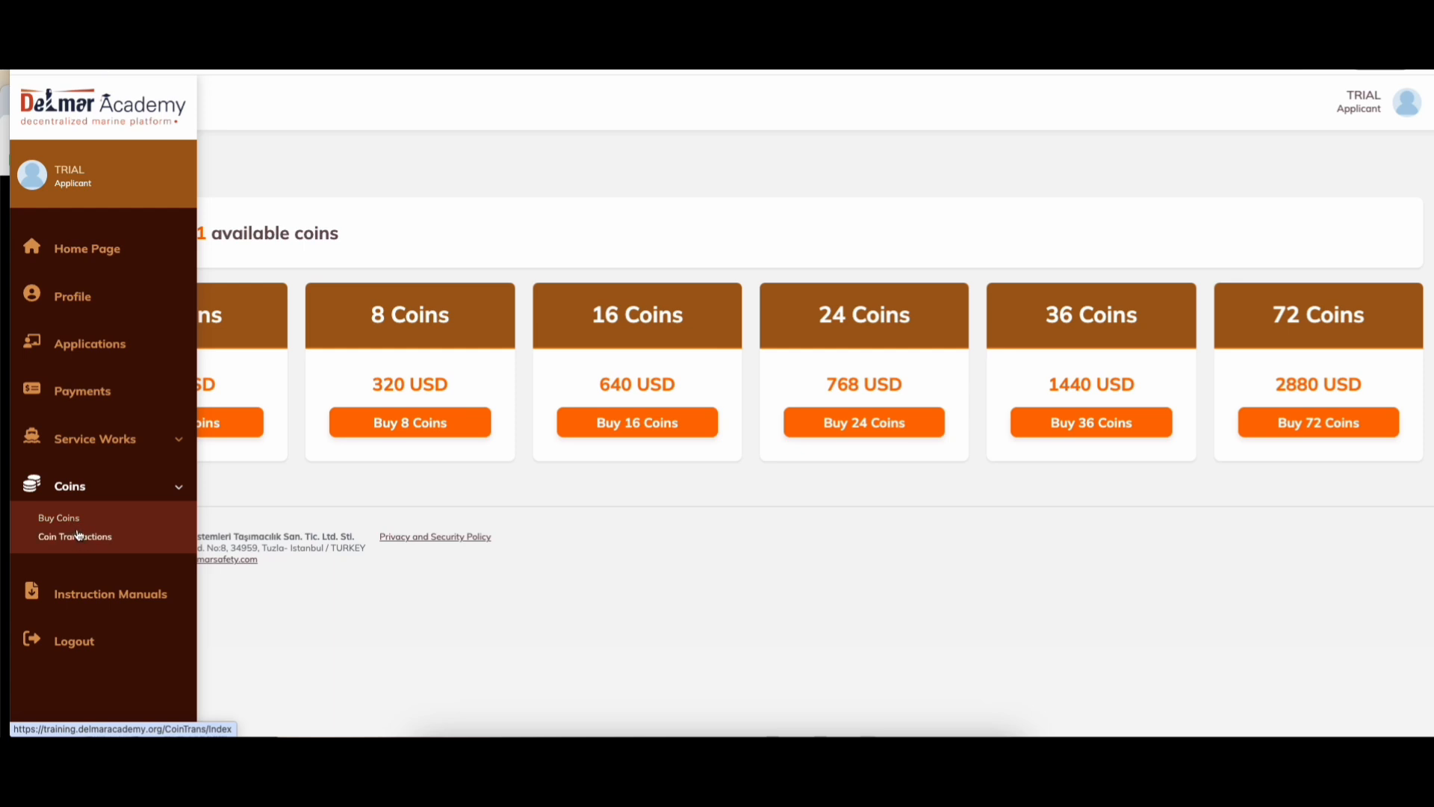
click(73, 538)
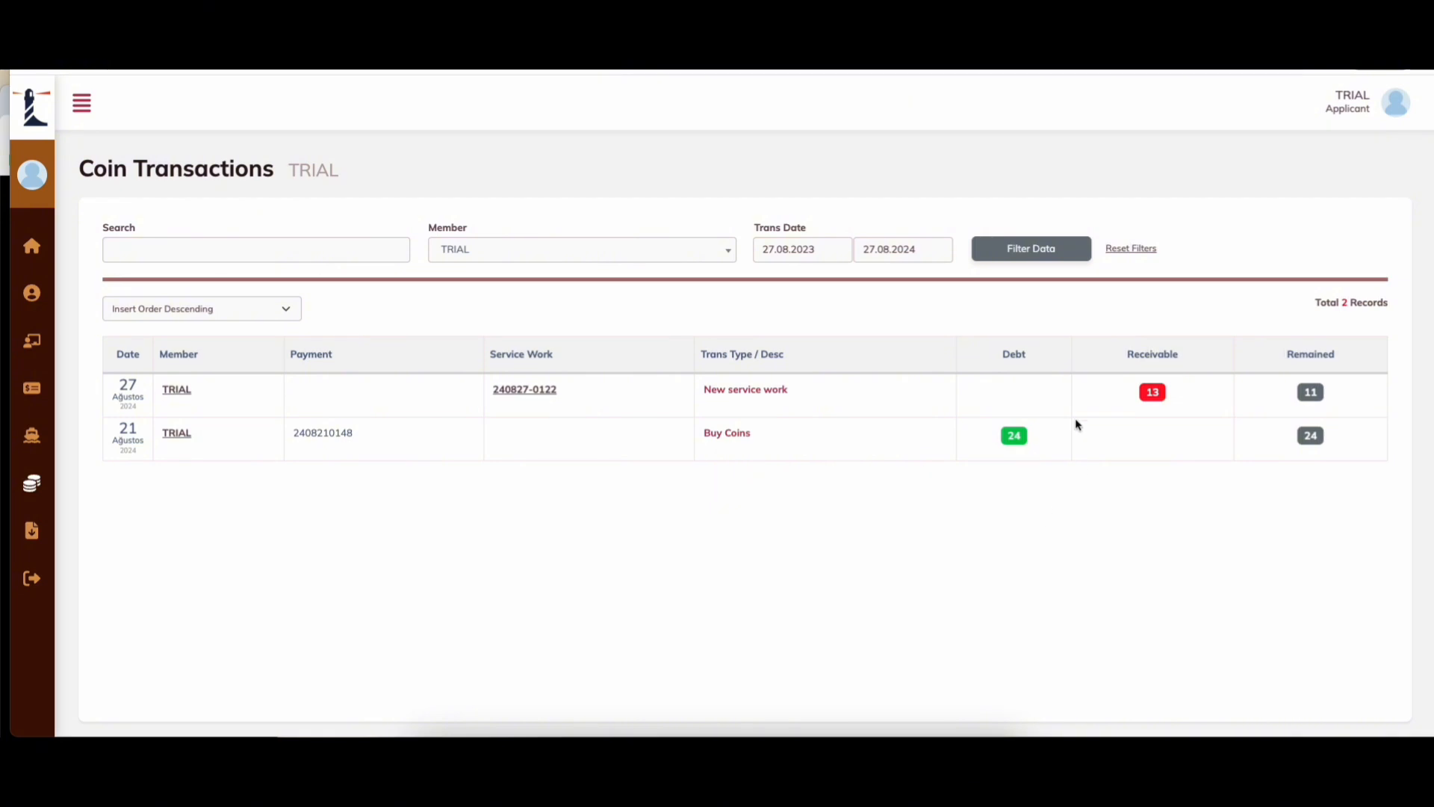
drag(1030, 357, 1011, 355)
drag(1178, 357, 1124, 358)
drag(1324, 356, 1290, 356)
click(378, 563)
drag(134, 397, 130, 387)
click(797, 589)
Step: Go to the Instruction Manuals page with the Survival Craft, Release Gear, Winch and Launching Appliances categories
drag(110, 172, 232, 167)
click(582, 516)
mouse_move(51, 506)
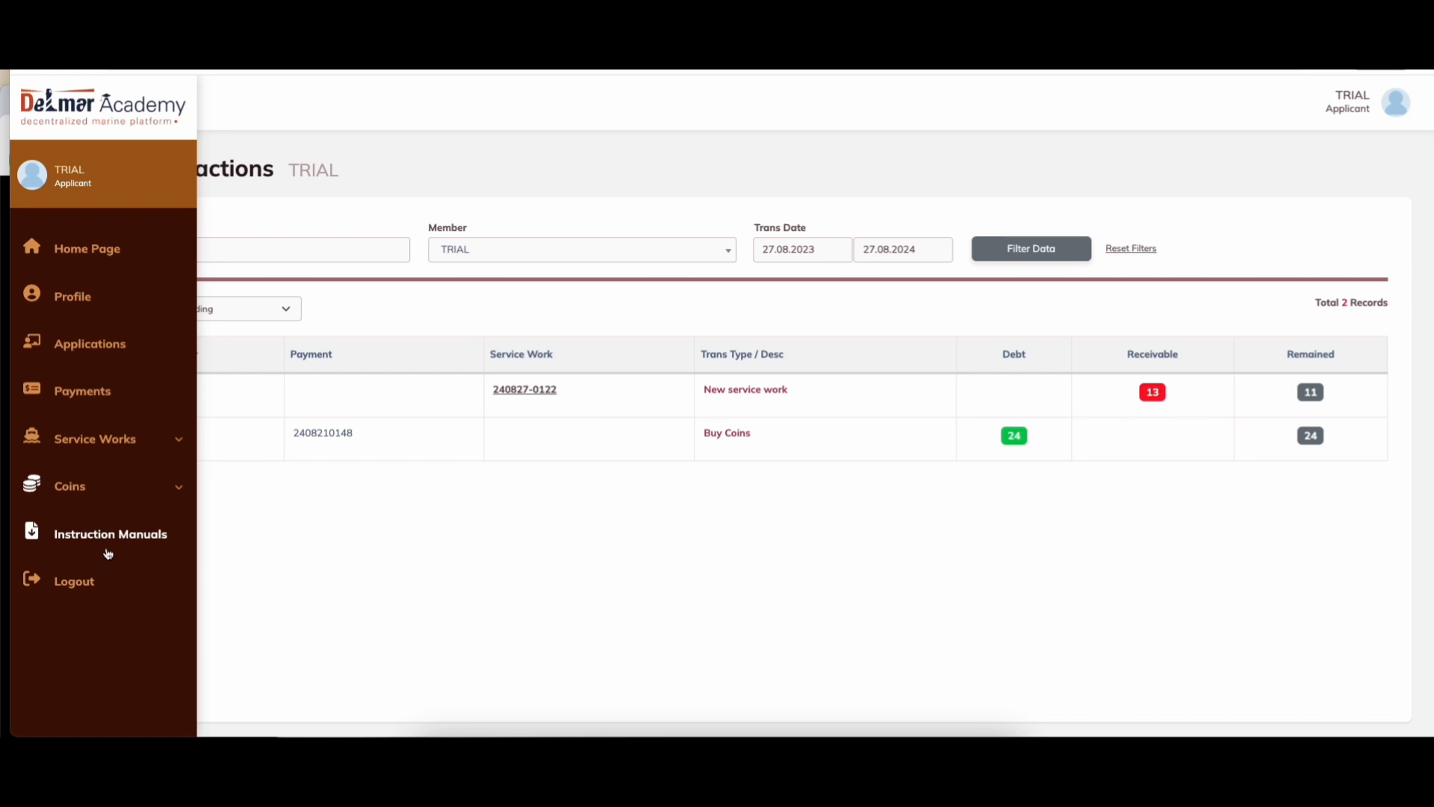
click(98, 541)
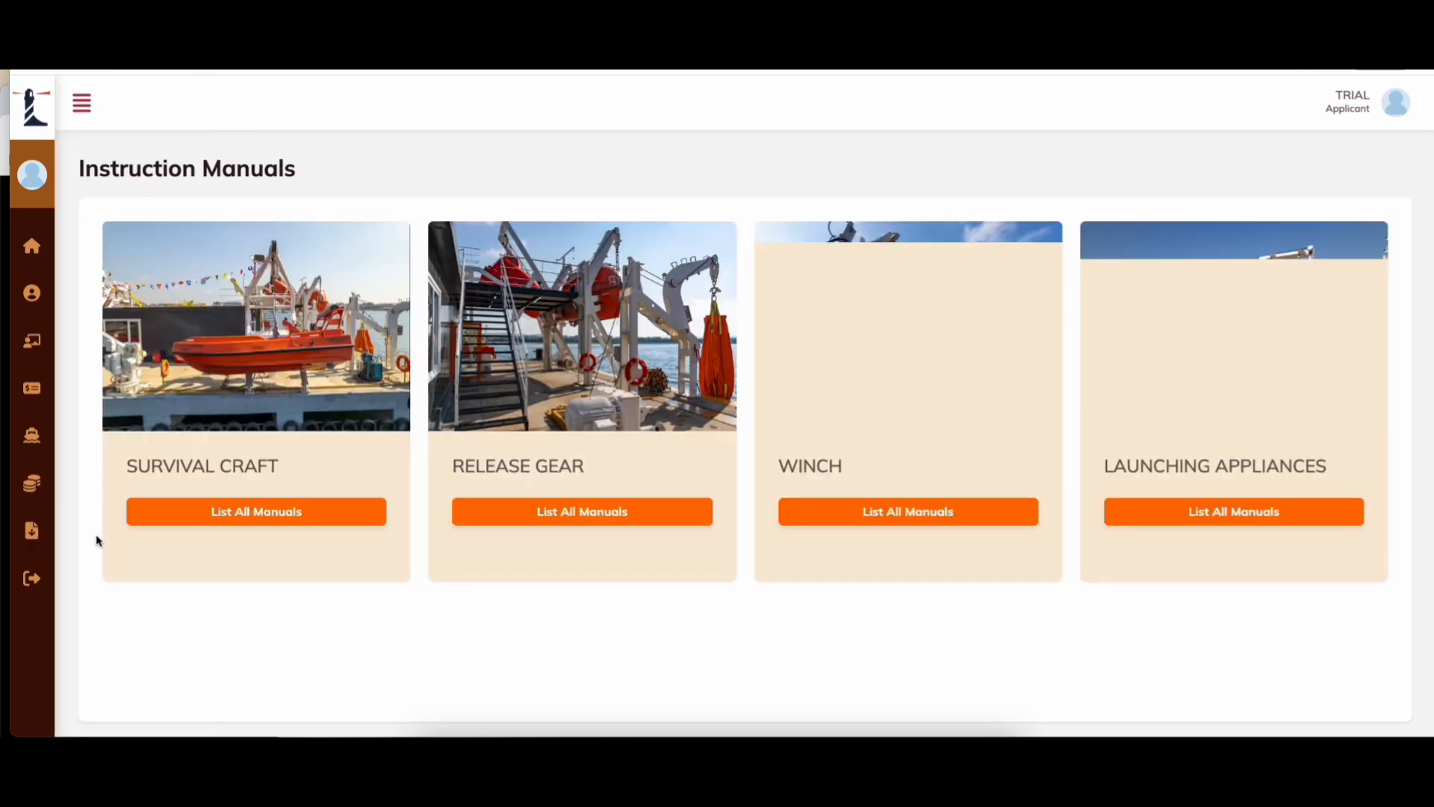